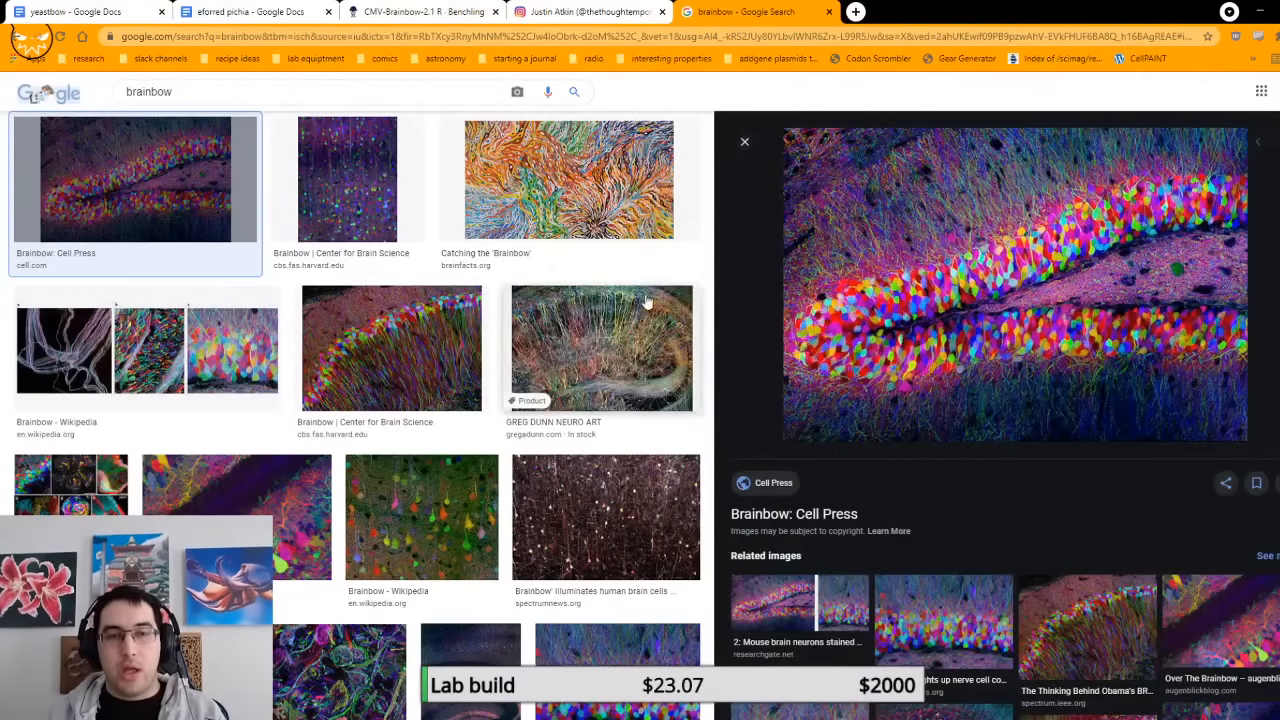
# Step: View the Center for Brain Science Brainbow image, and search images for "brainbow fly" to preview the Science News fruit fly brain picture
pyautogui.click(354, 200)
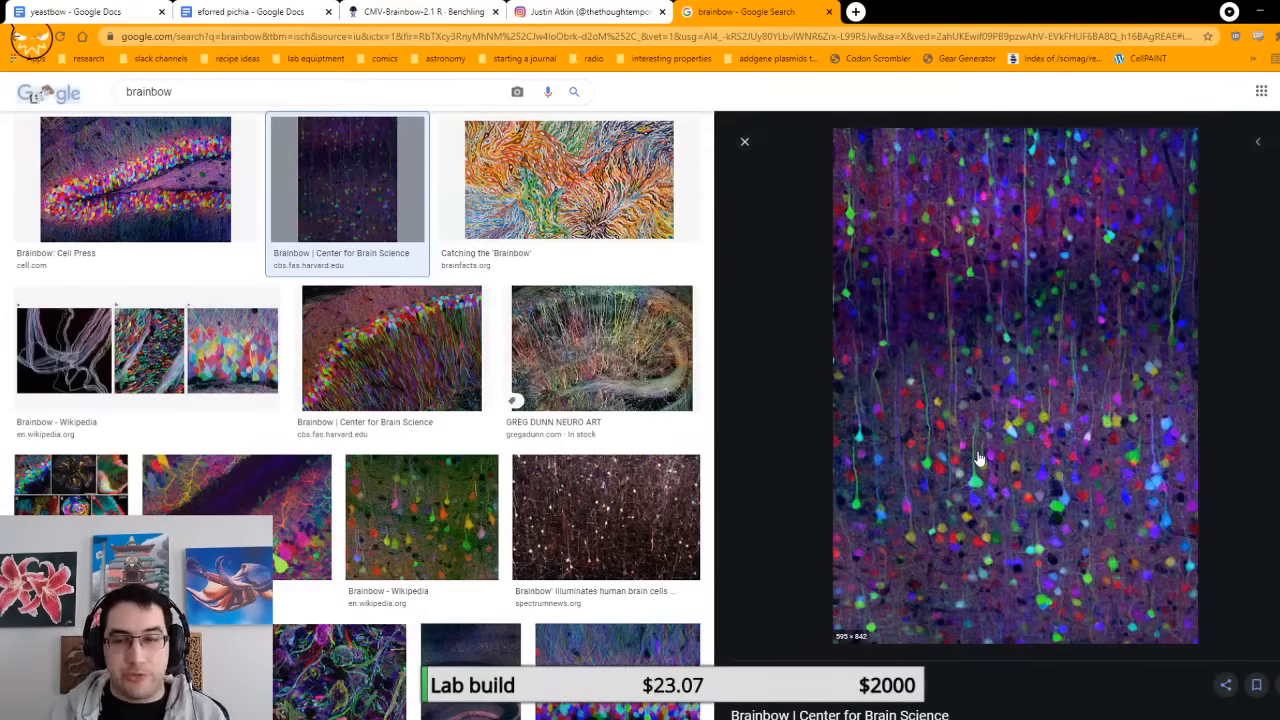
pyautogui.click(438, 95)
pyautogui.write('fly')
pyautogui.press('Return')
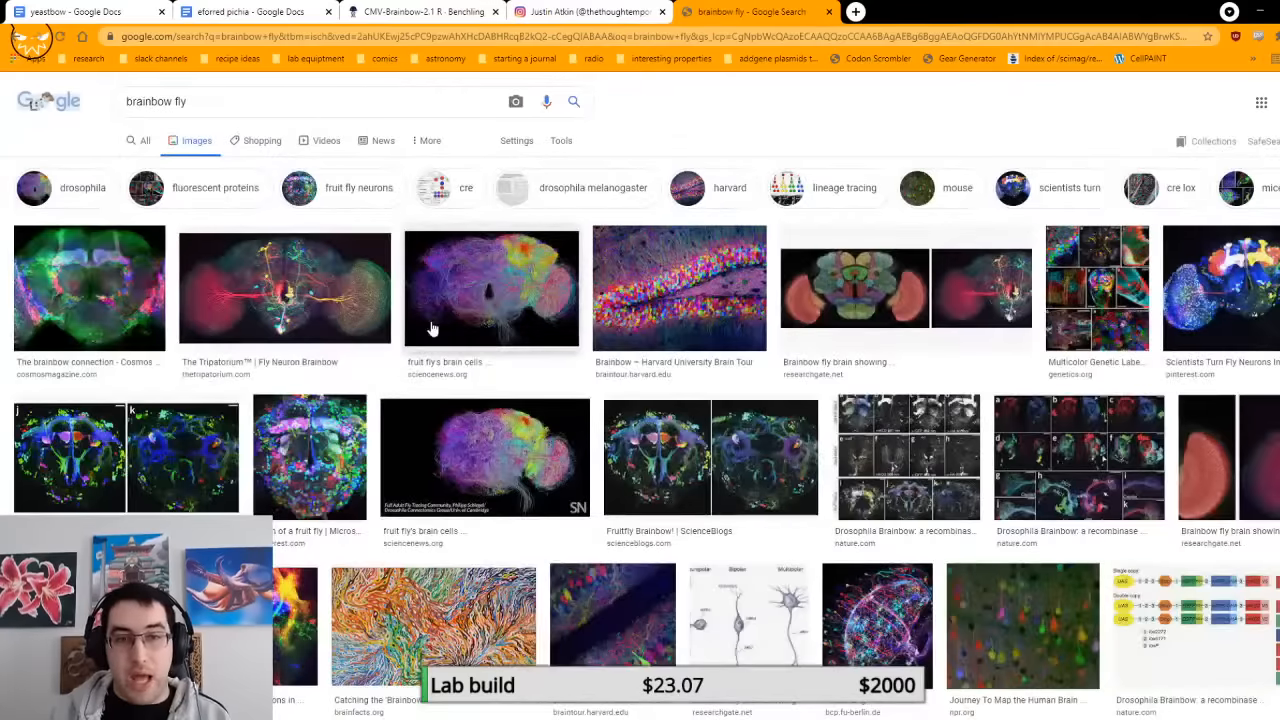
pyautogui.click(433, 327)
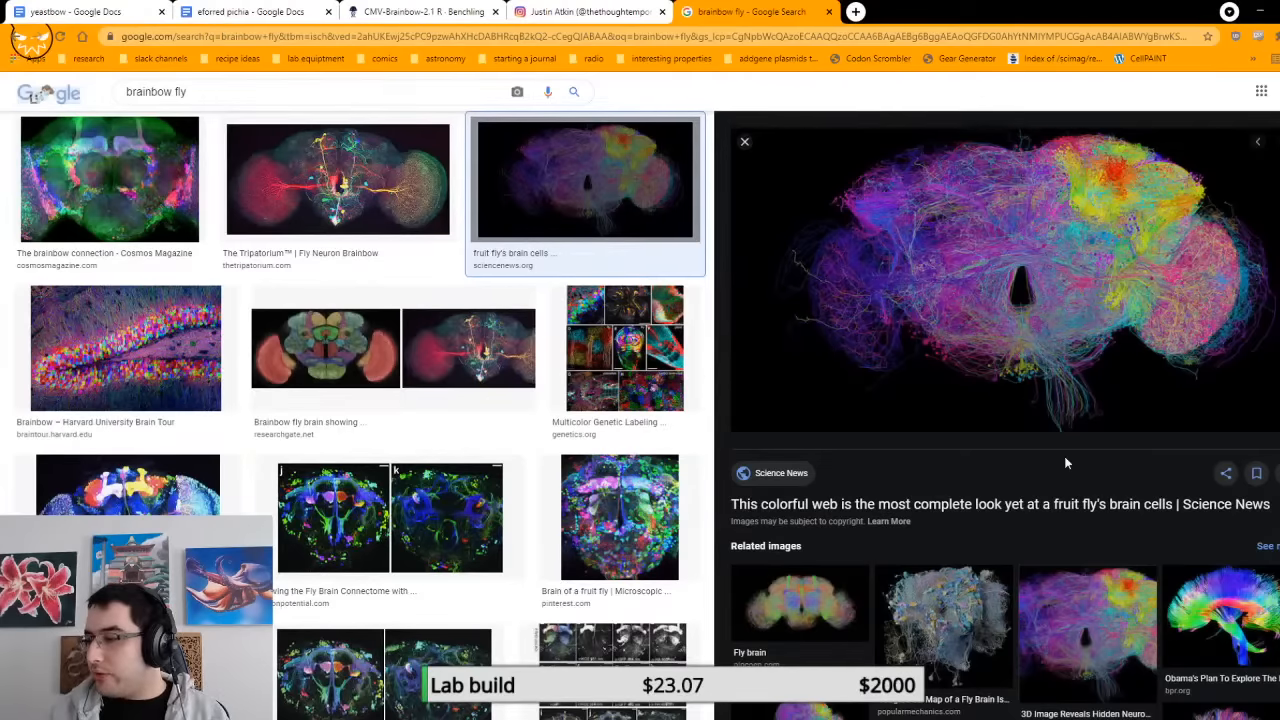
# Step: Switch to Benchling and view the autoyeastbow ppic9k and cag autobow plasmid maps in the finished plasmids folder
pyautogui.click(387, 12)
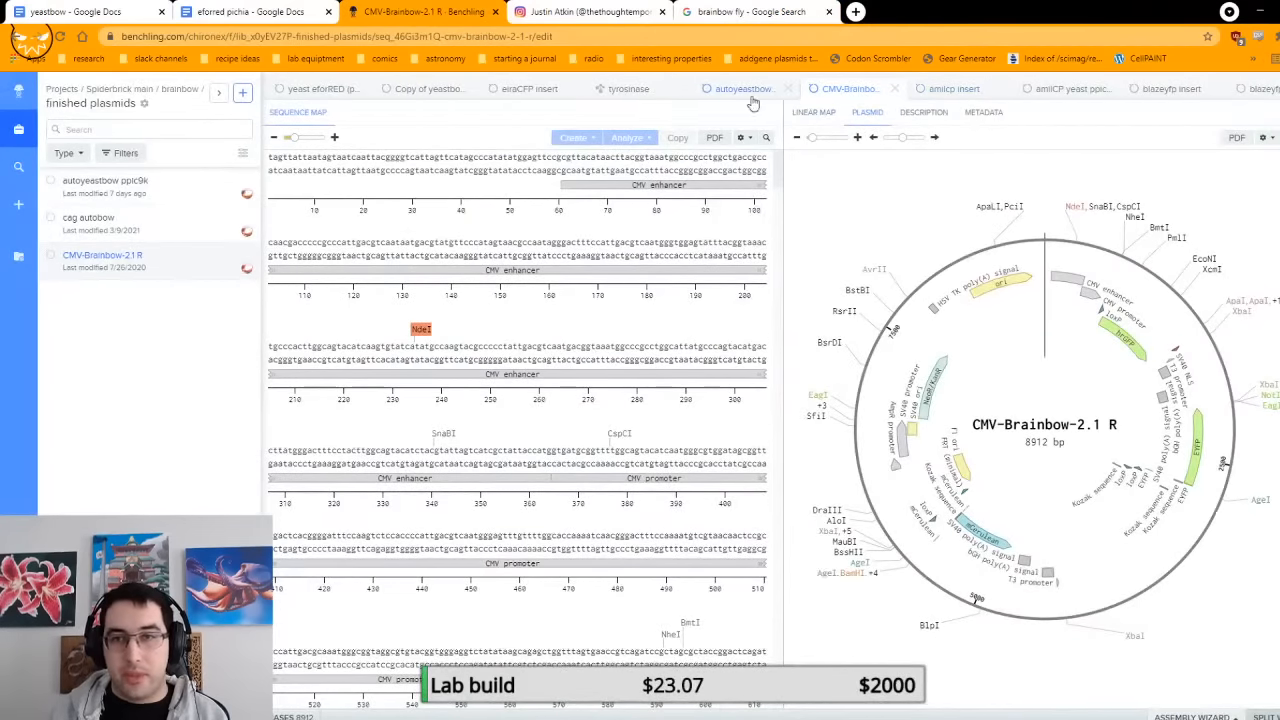
pyautogui.click(746, 91)
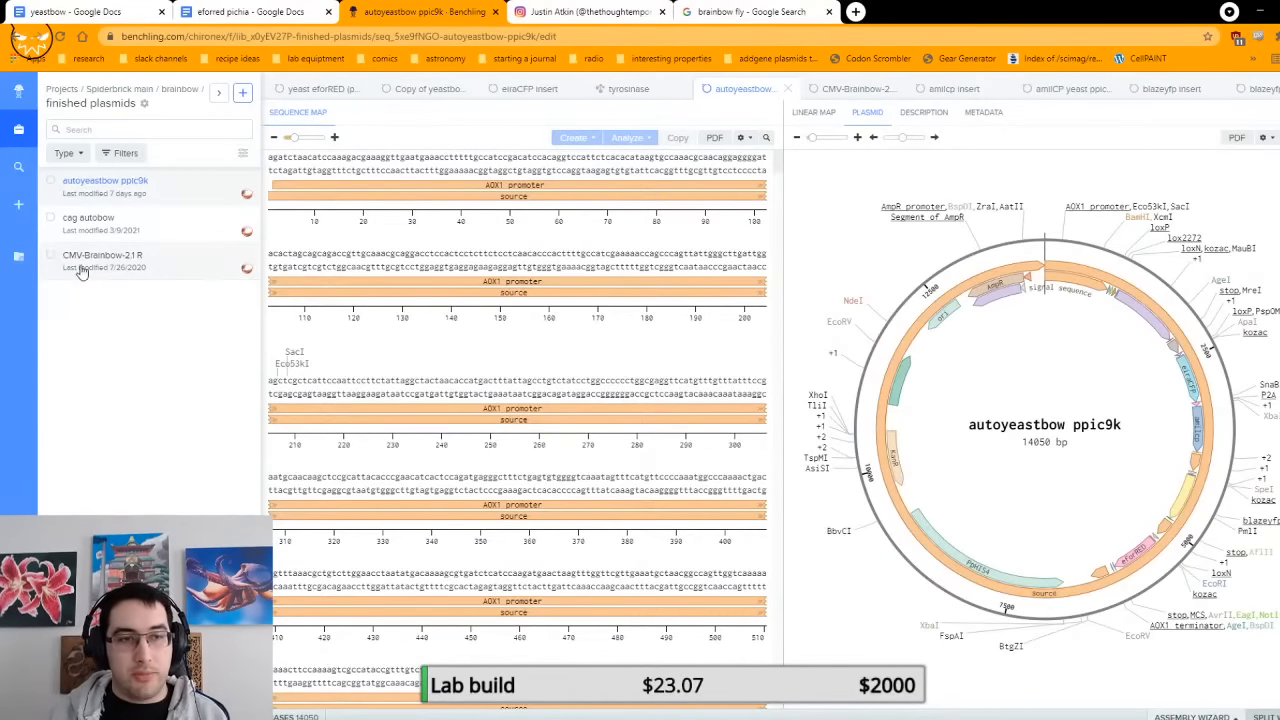
pyautogui.click(150, 222)
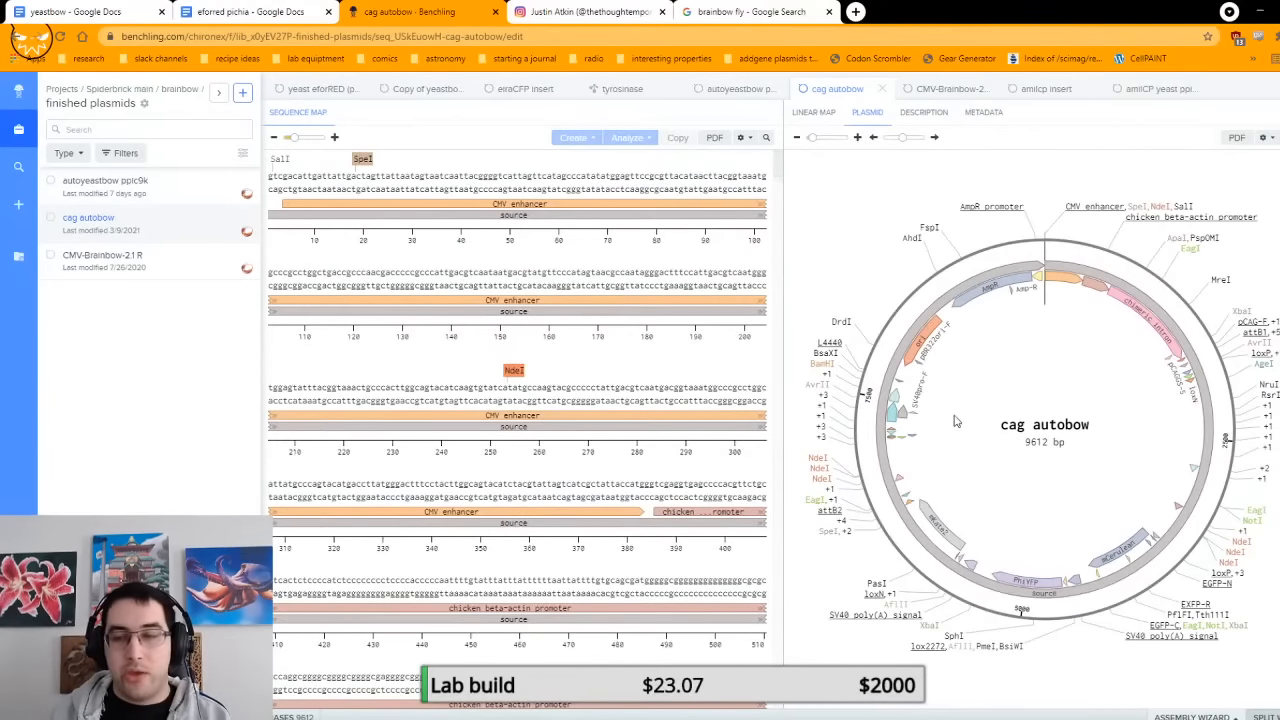
# Step: Return to the Google image results, shorten the query to "brainbow" and browse the pictures
pyautogui.click(765, 11)
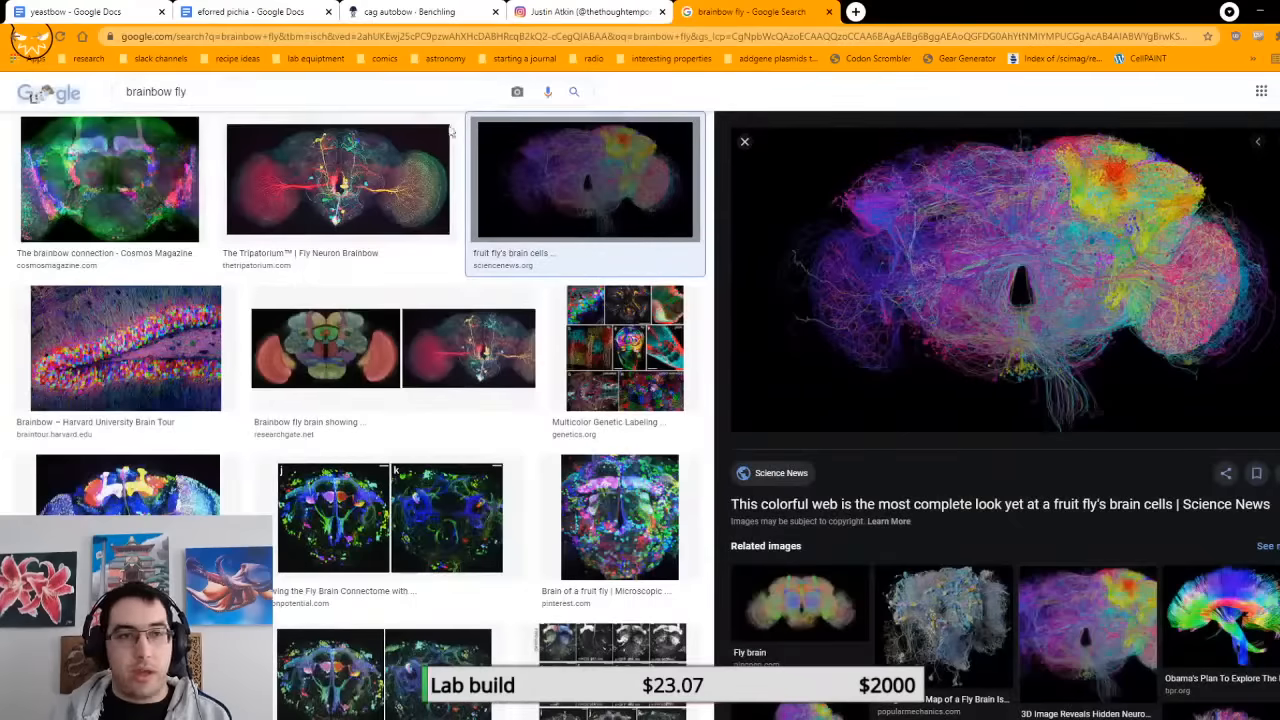
pyautogui.doubleClick(350, 91)
pyautogui.write('=')
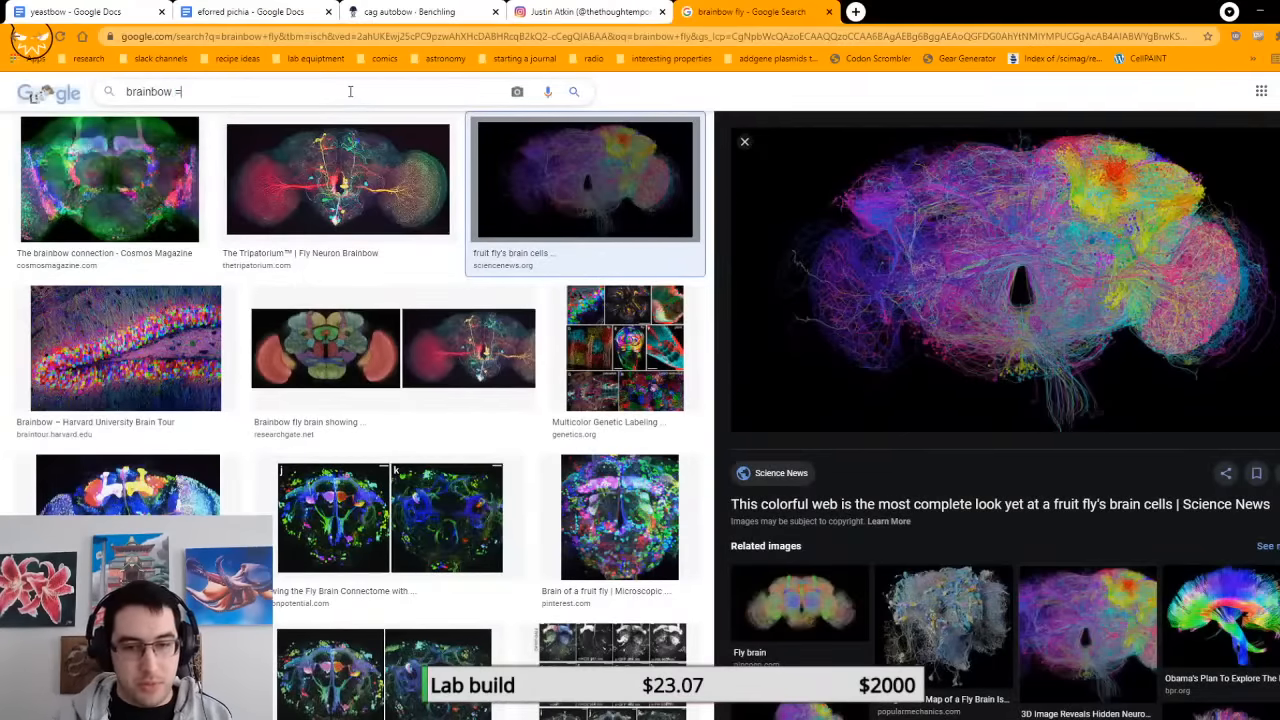
pyautogui.write('cir')
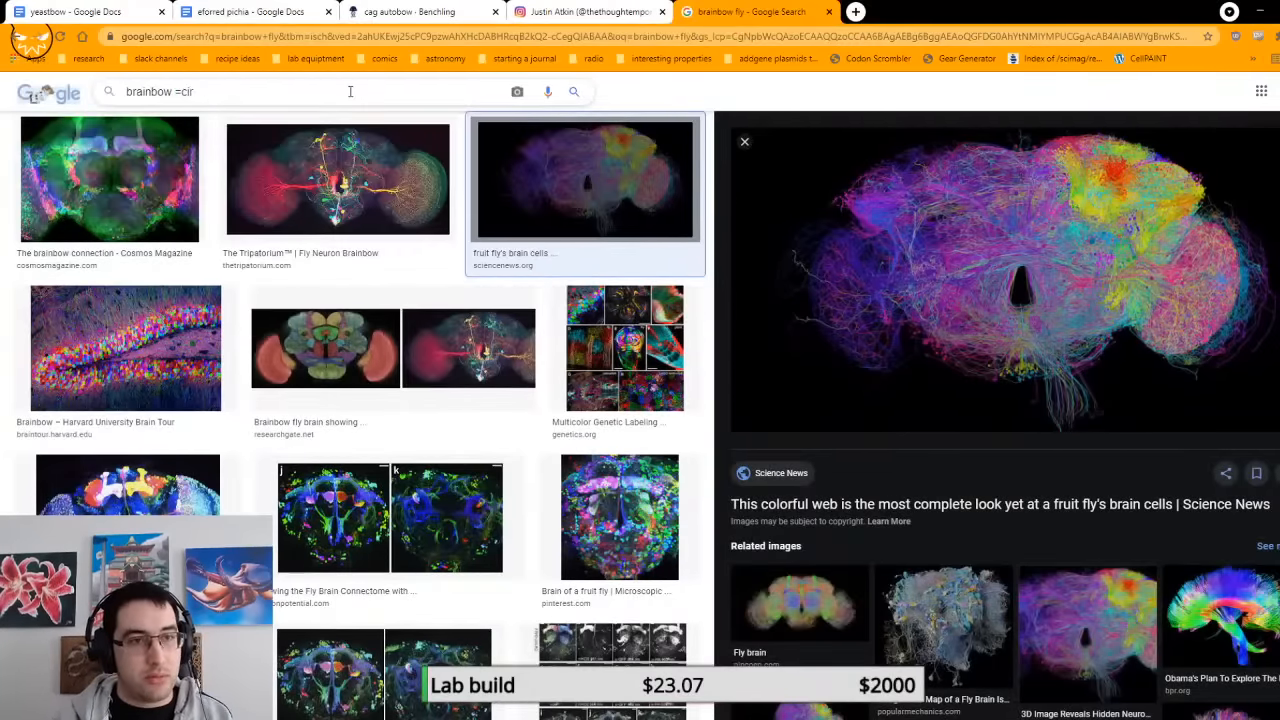
pyautogui.press('BackSpace')
pyautogui.press('BackSpace')
pyautogui.press('BackSpace')
pyautogui.press('BackSpace')
pyautogui.write('cir')
pyautogui.press('BackSpace')
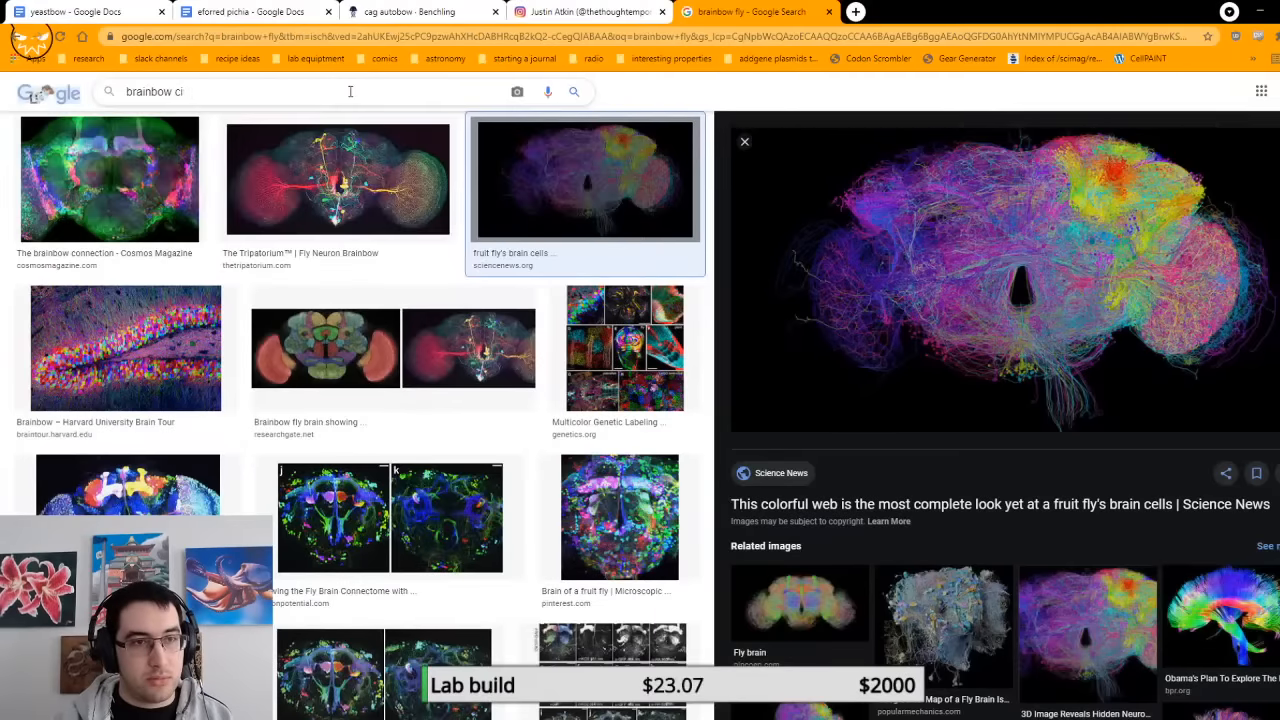
pyautogui.press('BackSpace')
pyautogui.press('BackSpace')
pyautogui.press('Return')
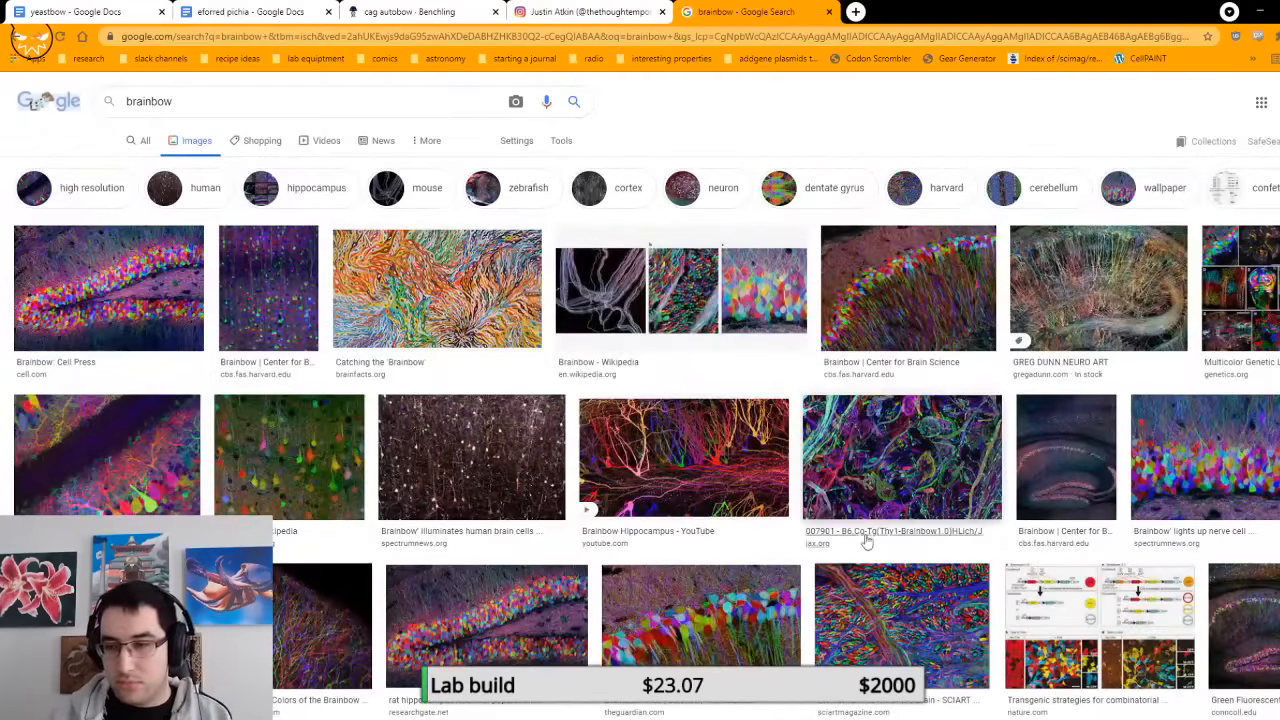
pyautogui.scroll(-3, 1084, 608)
pyautogui.scroll(3, 657, 284)
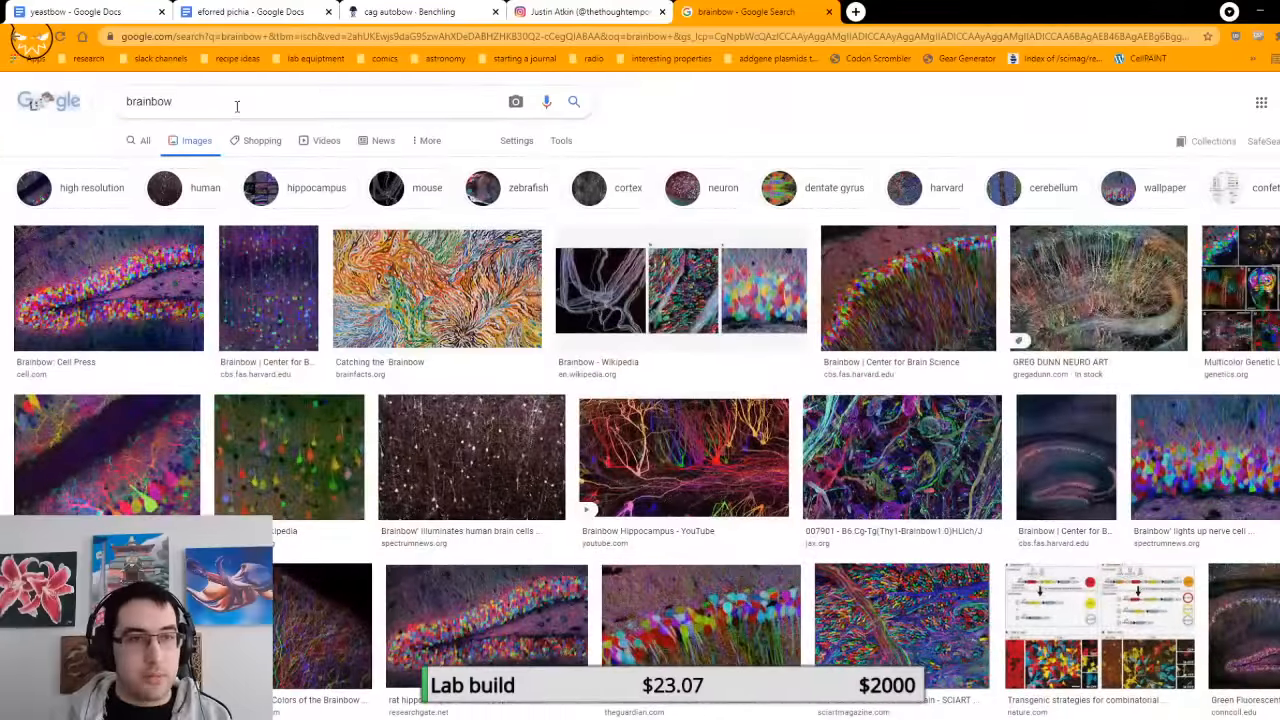
# Step: Search Google Images for "brainbow autobow"
pyautogui.click(234, 108)
pyautogui.write('autbow')
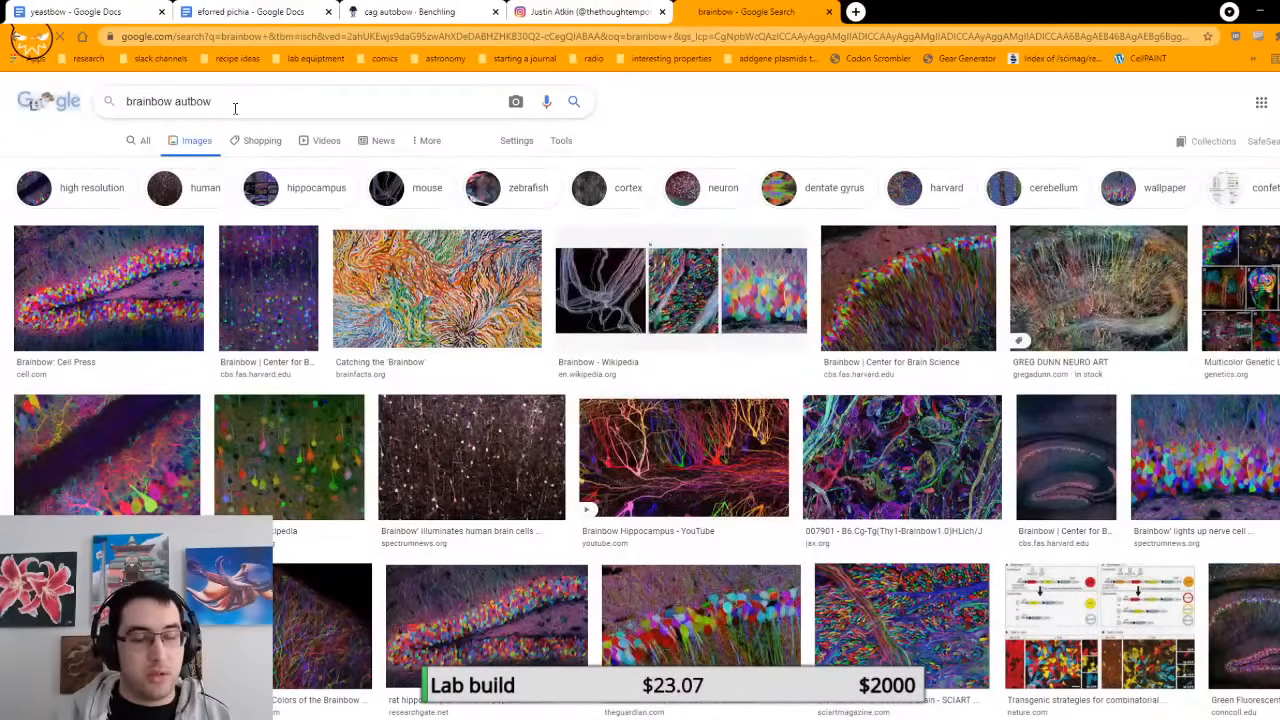
pyautogui.press('Return')
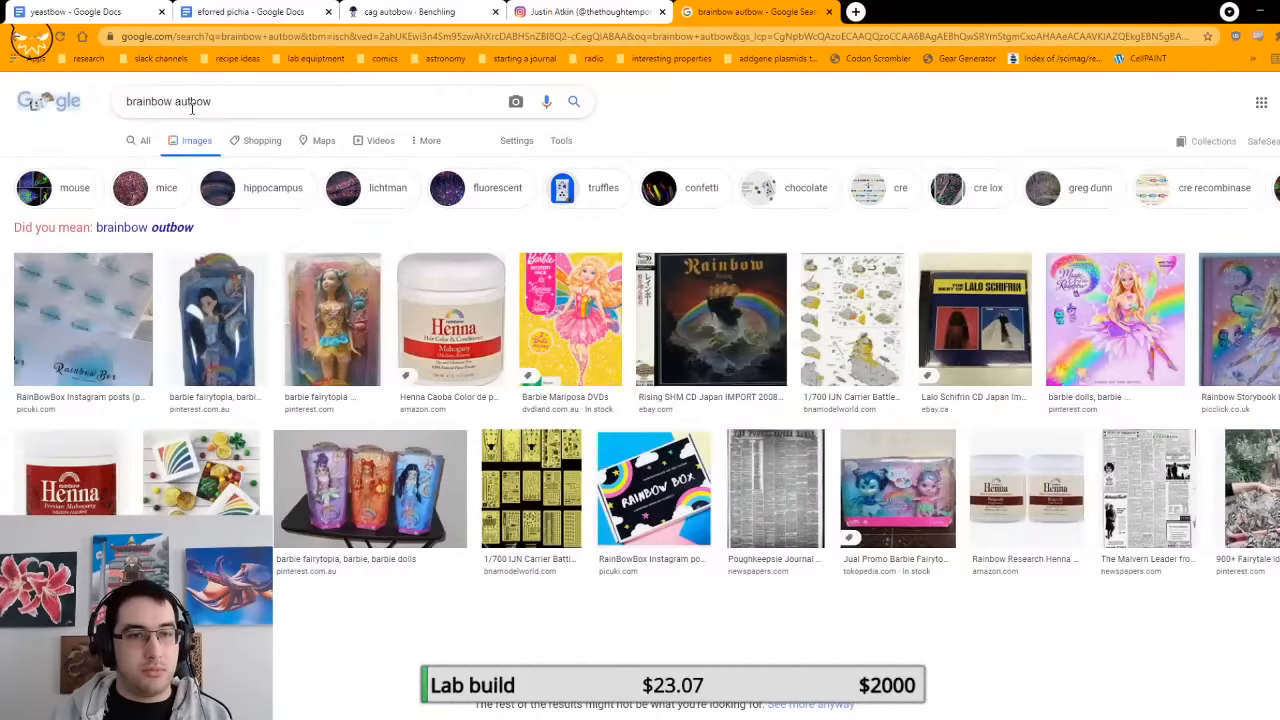
pyautogui.hotkey('ctrl', 'BackSpace')
pyautogui.press('Return')
pyautogui.write('autobow')
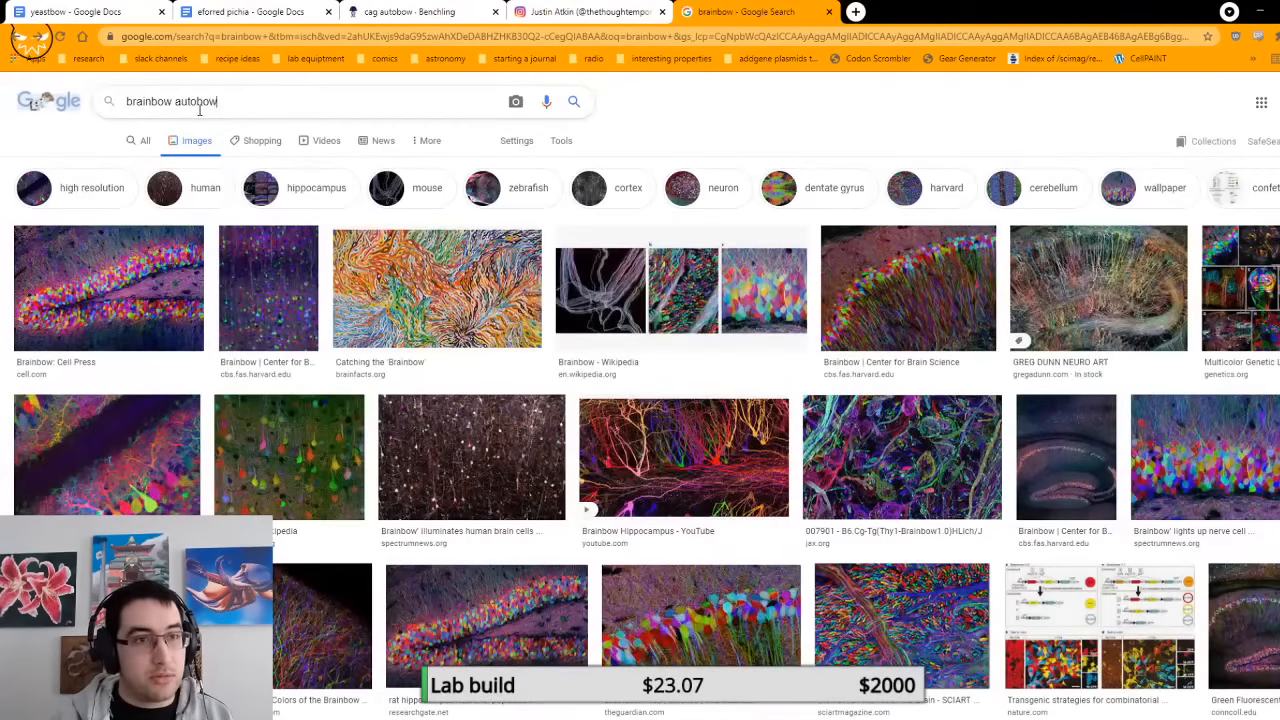
pyautogui.press('Return')
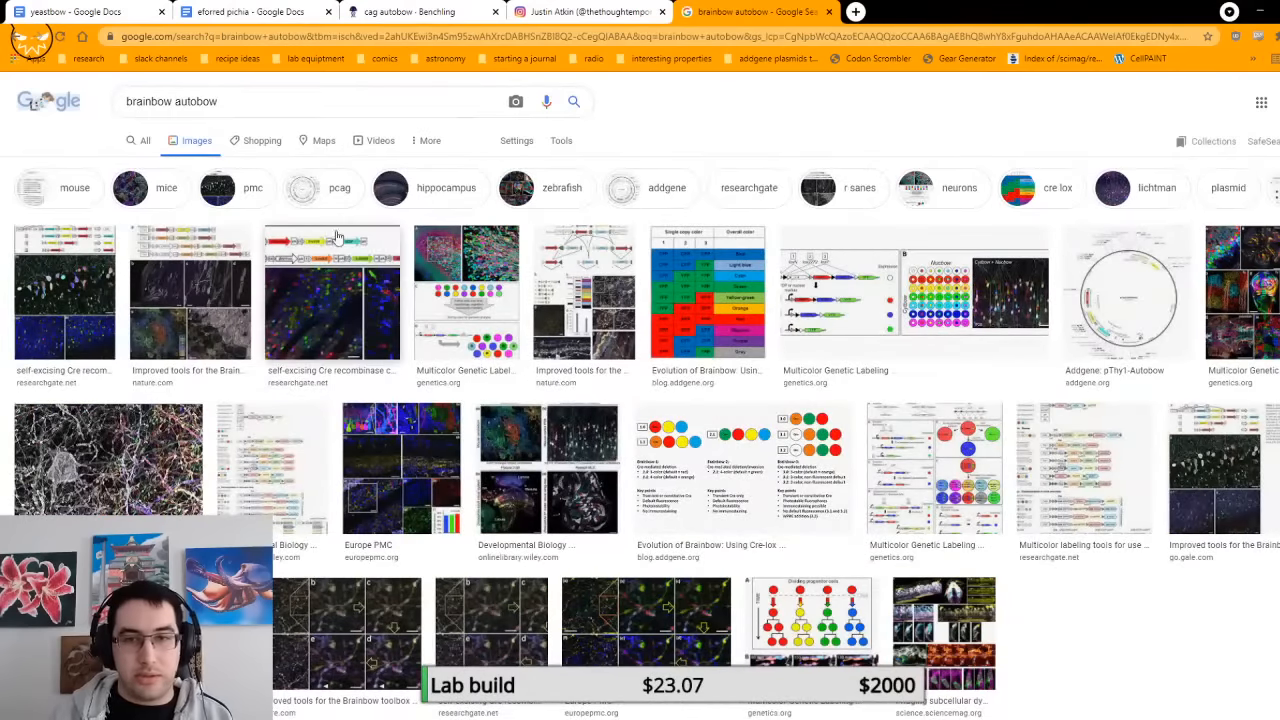
# Step: Preview the ResearchGate Autobow figures, and open the one with the Thy1-Cre-Cerulean-PhiYFP-mKate2 diagram in its own tab, enlarged
pyautogui.click(368, 258)
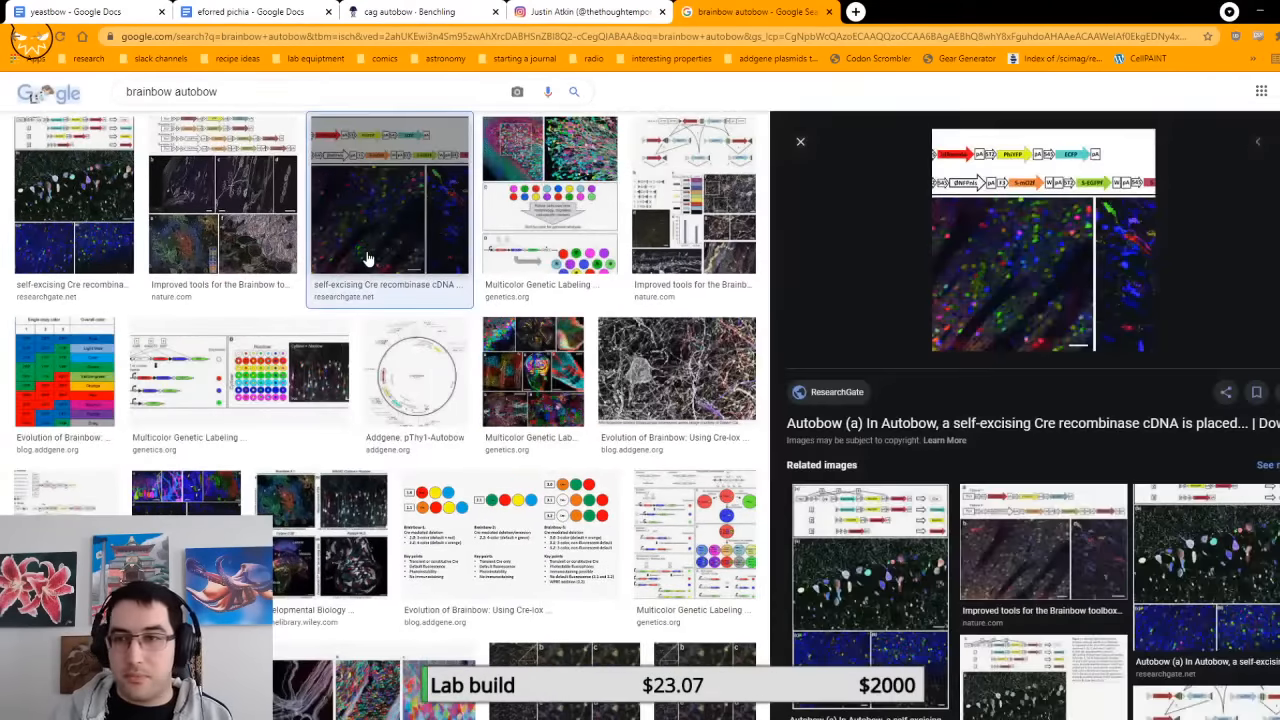
pyautogui.click(112, 176)
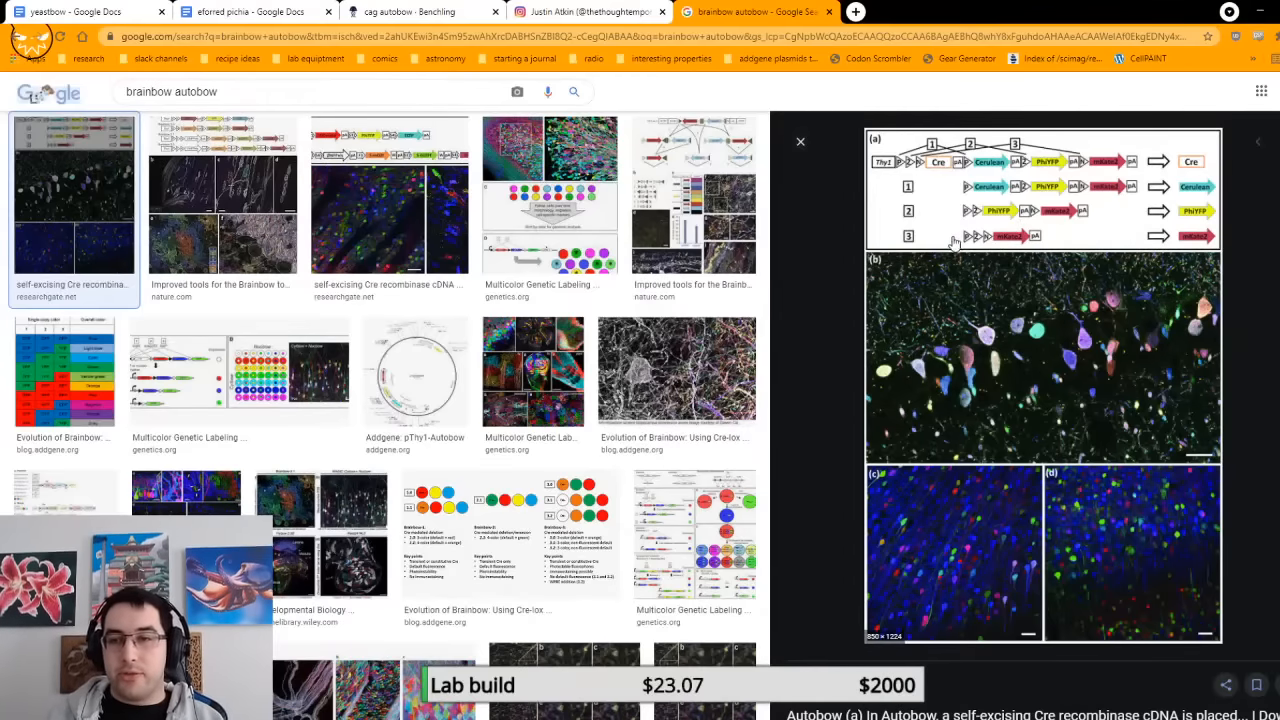
pyautogui.middleClick(1130, 446)
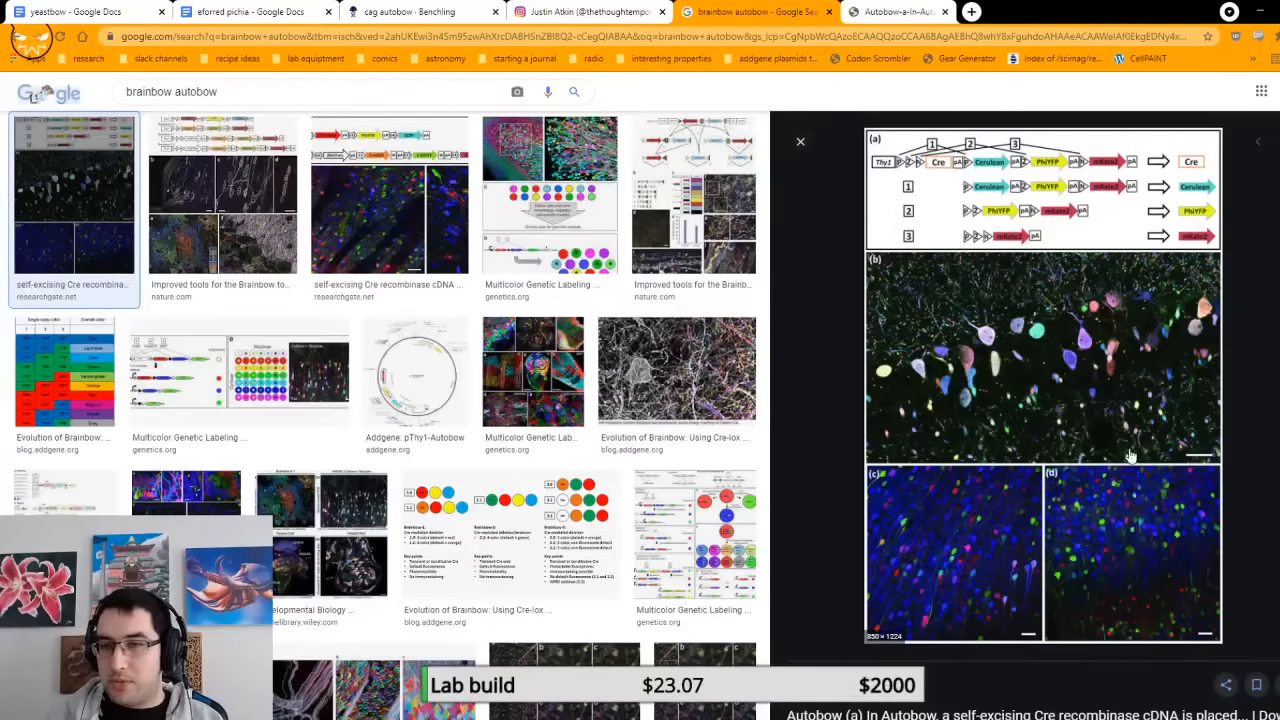
pyautogui.click(888, 8)
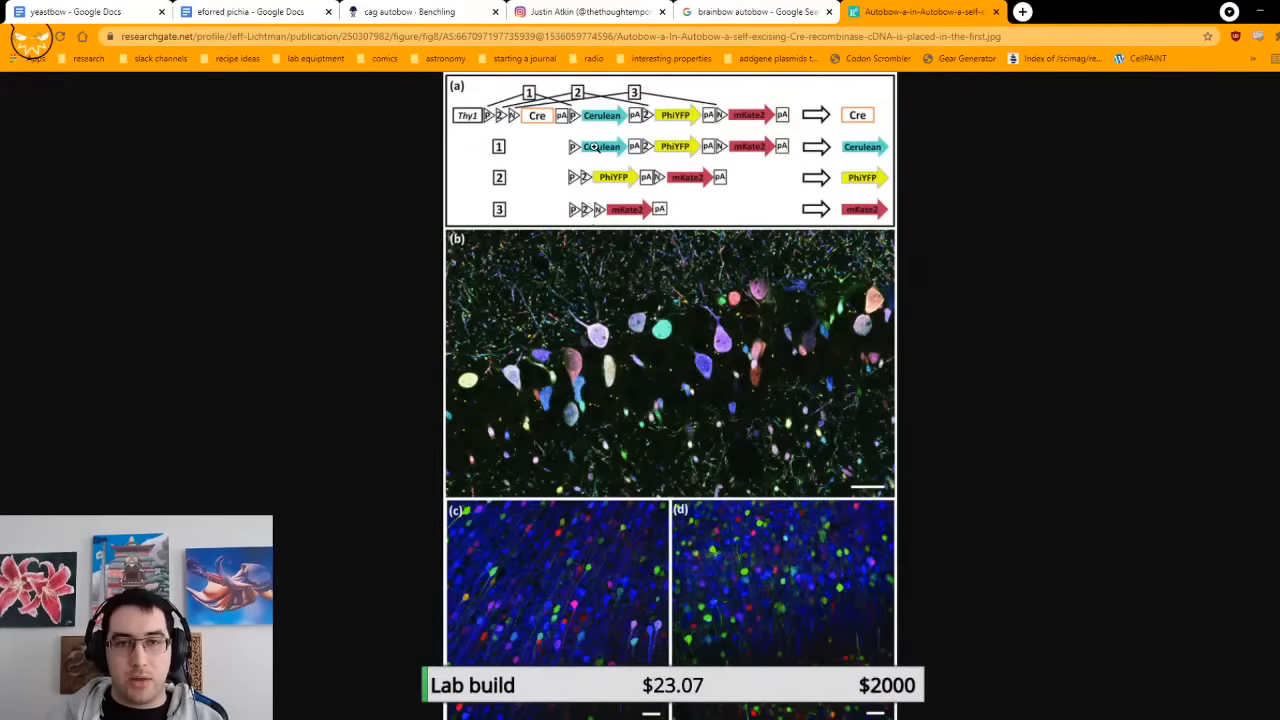
pyautogui.click(556, 170)
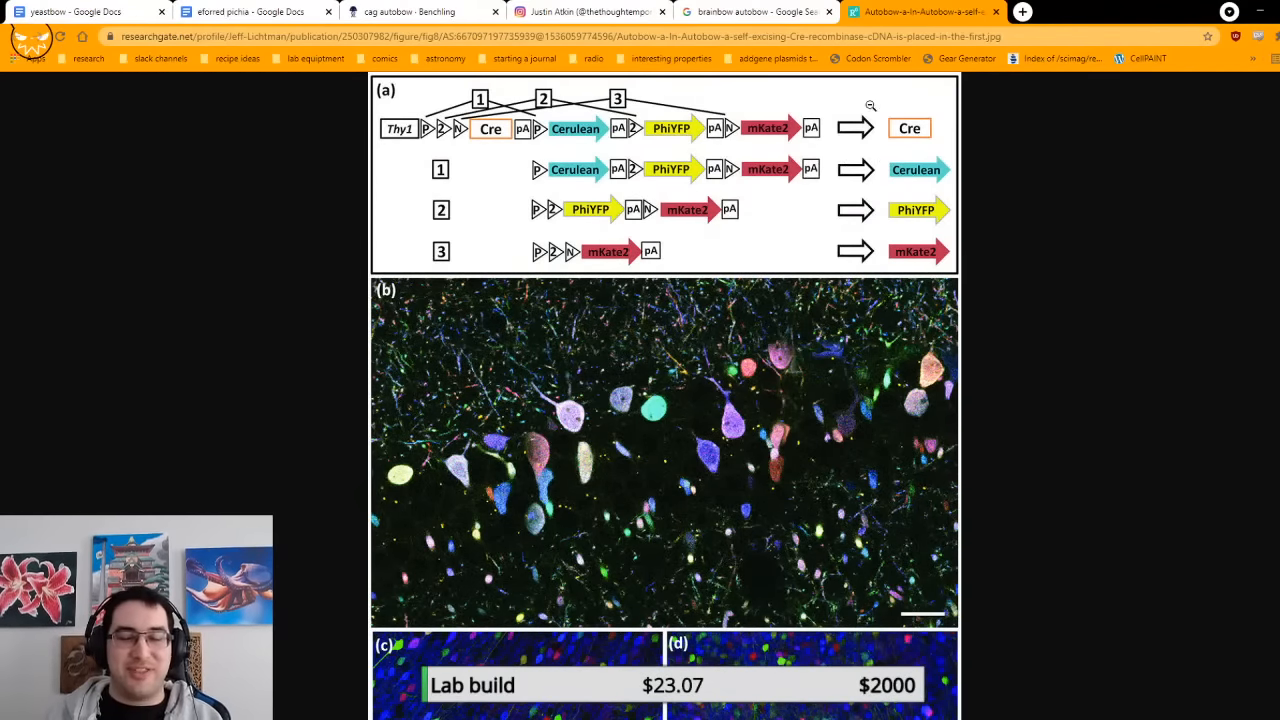
# Step: Compare the cag autobow plasmid map in Benchling with the Autobow recombination figure
pyautogui.click(420, 11)
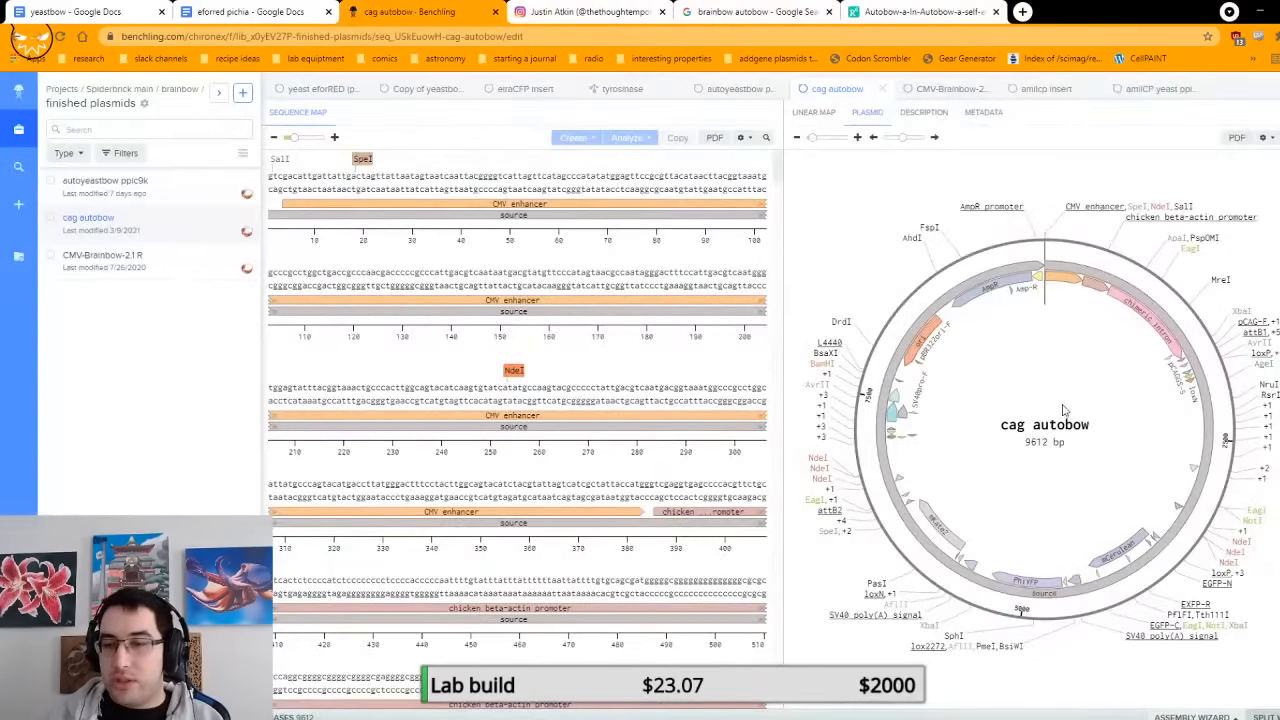
pyautogui.click(955, 10)
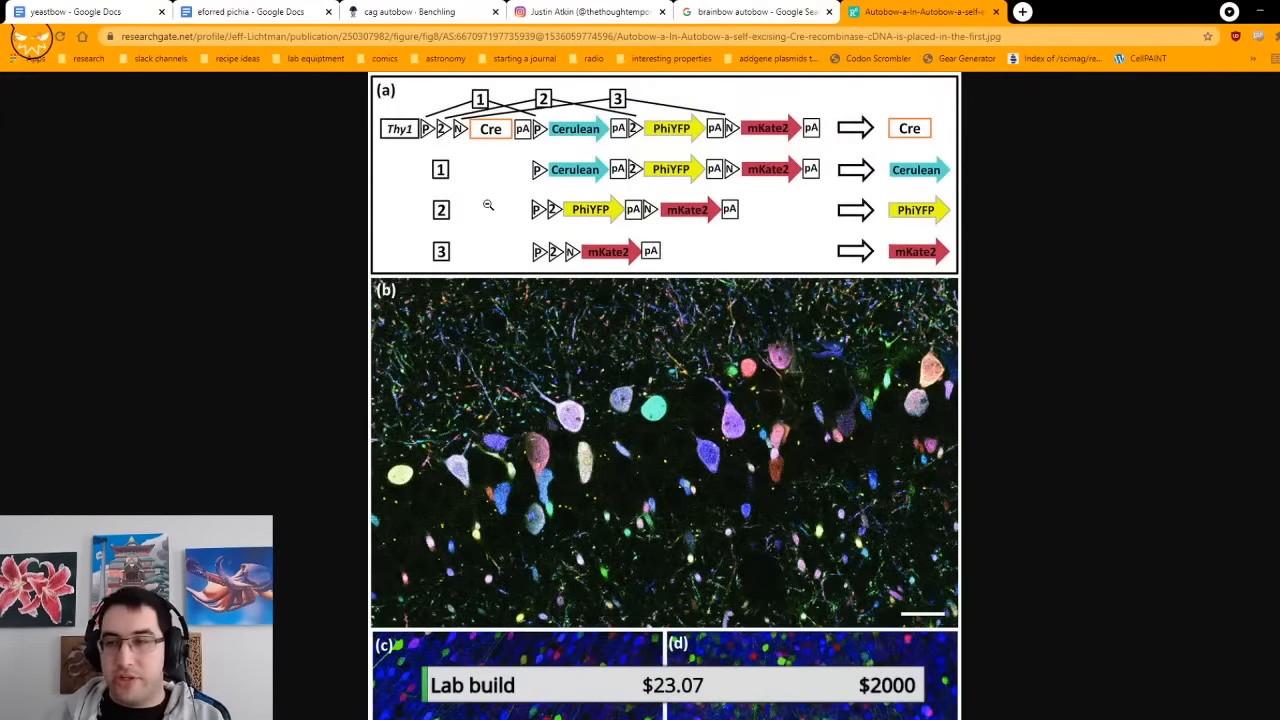
pyautogui.click(408, 11)
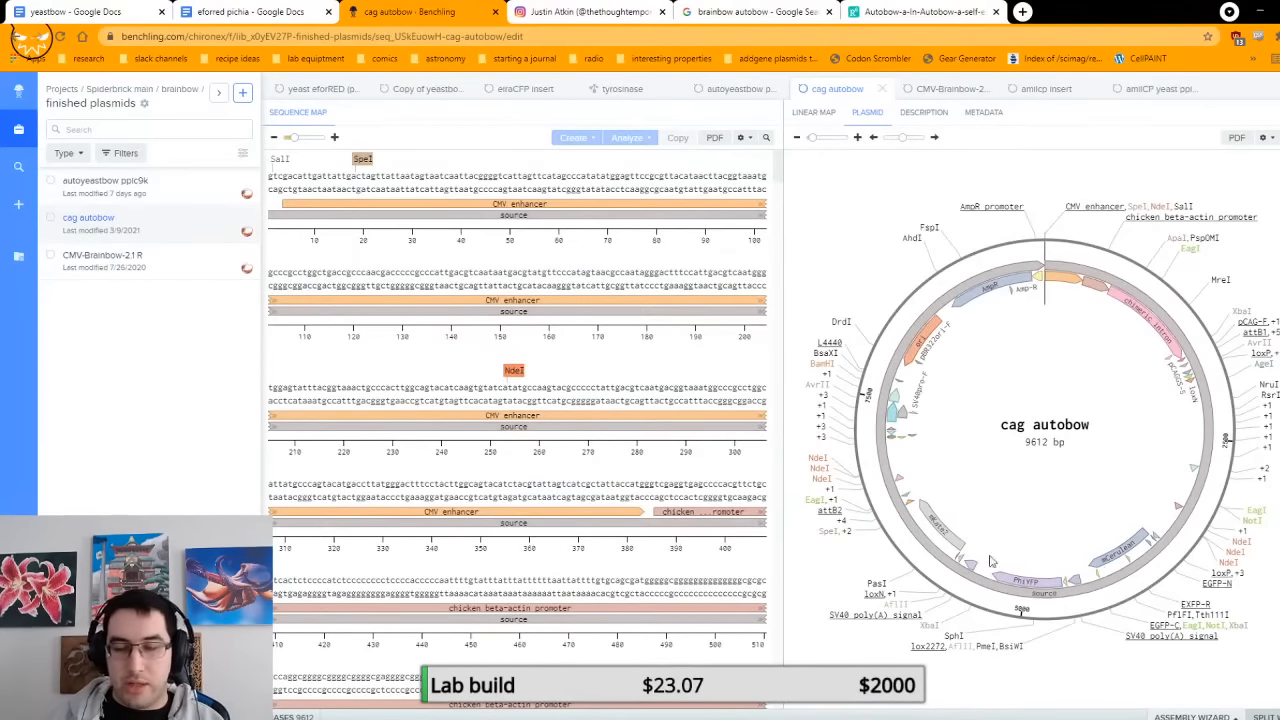
# Step: Open the autoyeastbow ppic9k plasmid, select its CYC1 terminator and examine the enlarged map around the lox sites and Cre
pyautogui.click(140, 192)
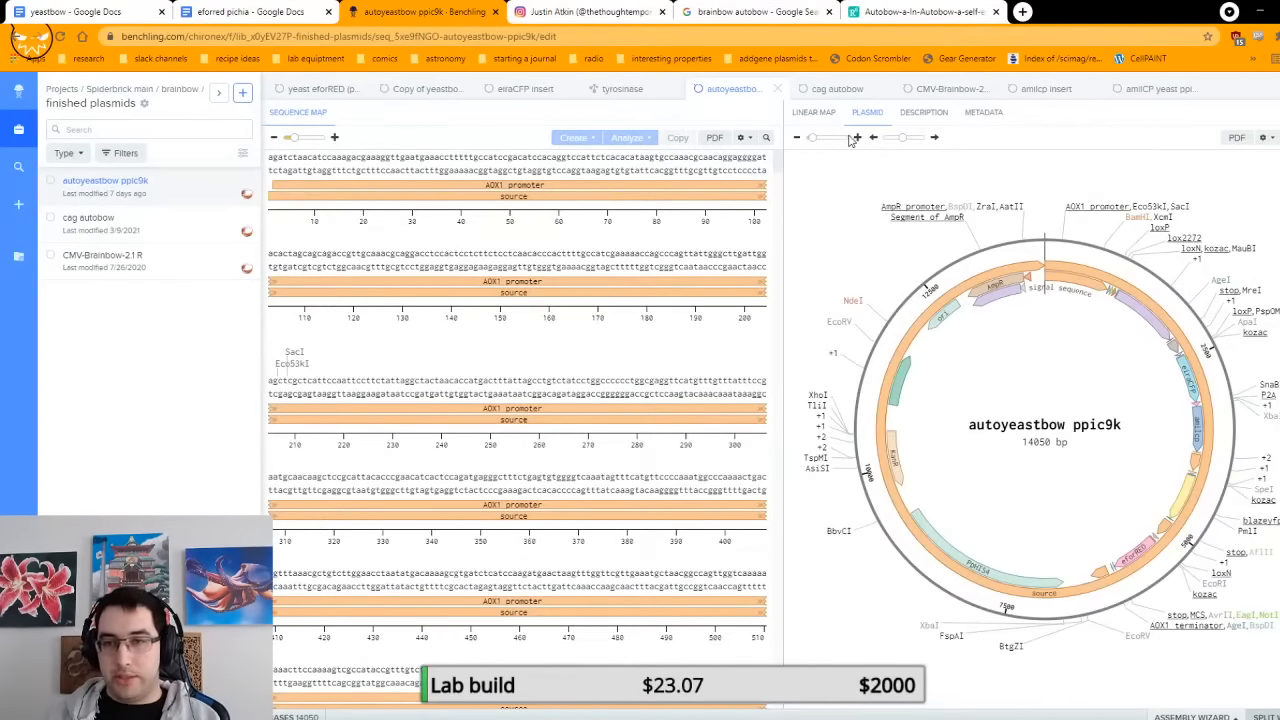
pyautogui.click(1170, 342)
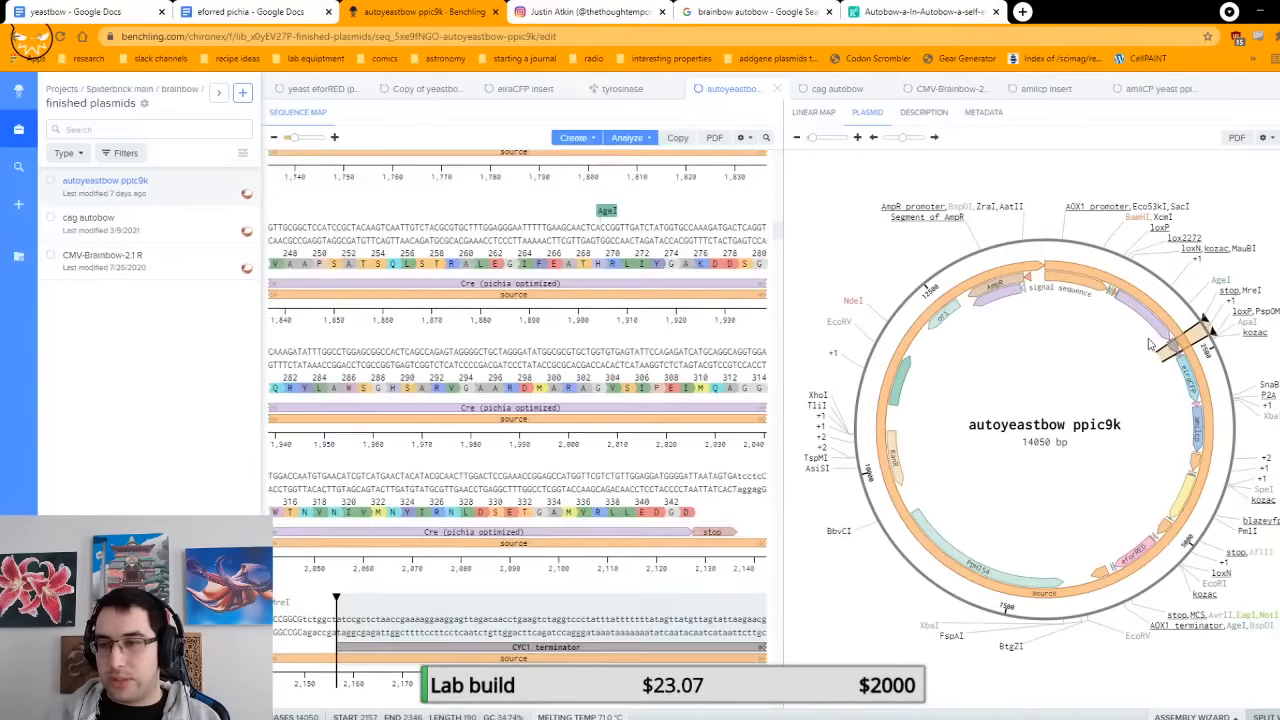
pyautogui.click(857, 138)
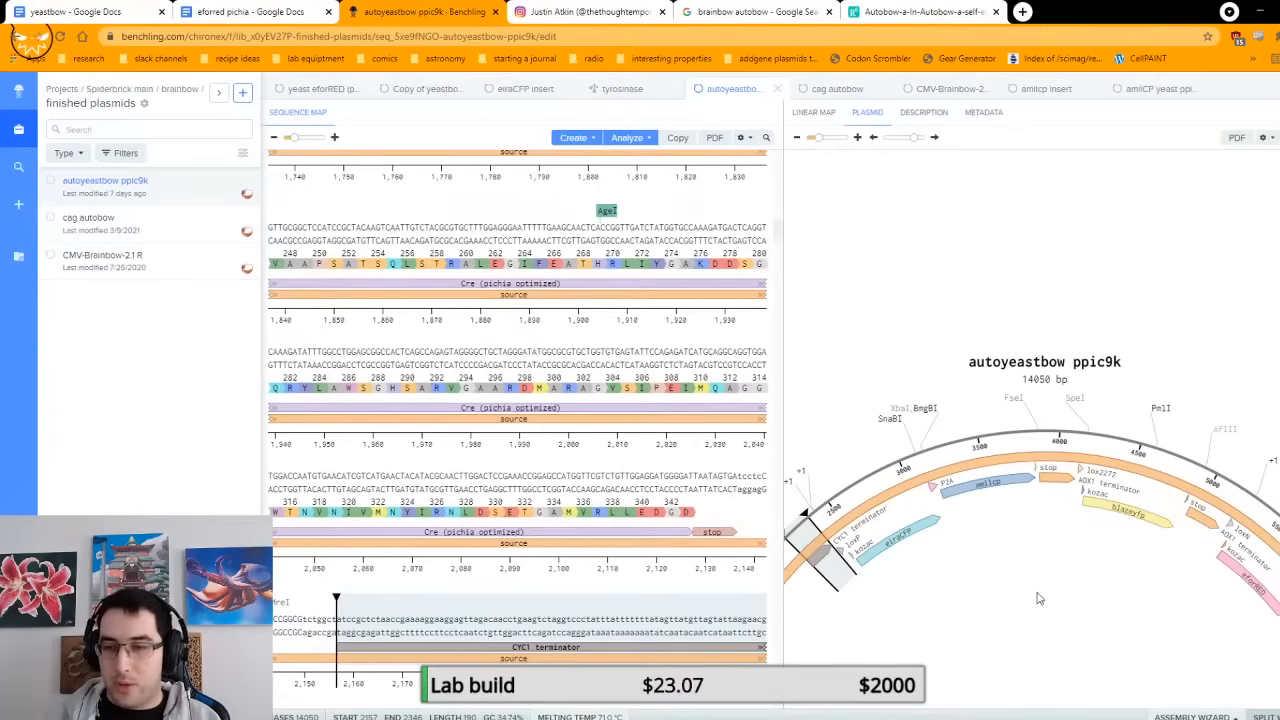
pyautogui.scroll(-3, 1040, 594)
pyautogui.scroll(2, 1040, 594)
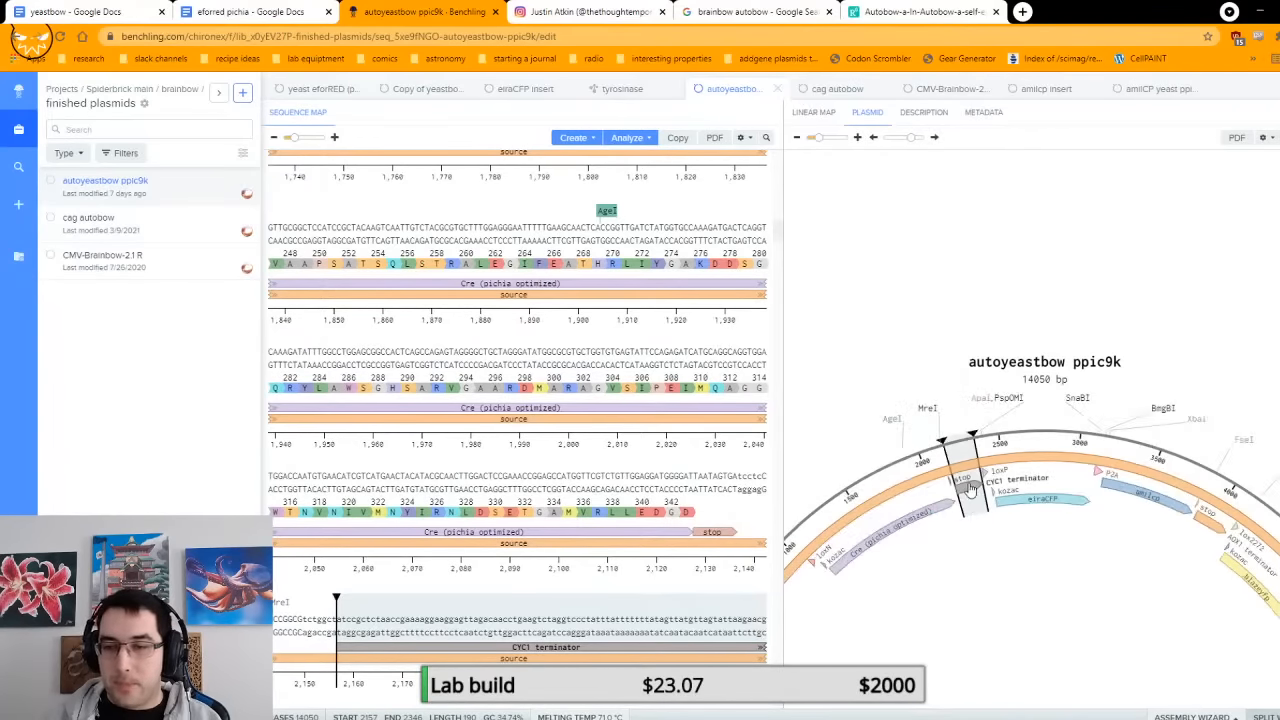
pyautogui.scroll(3, 975, 550)
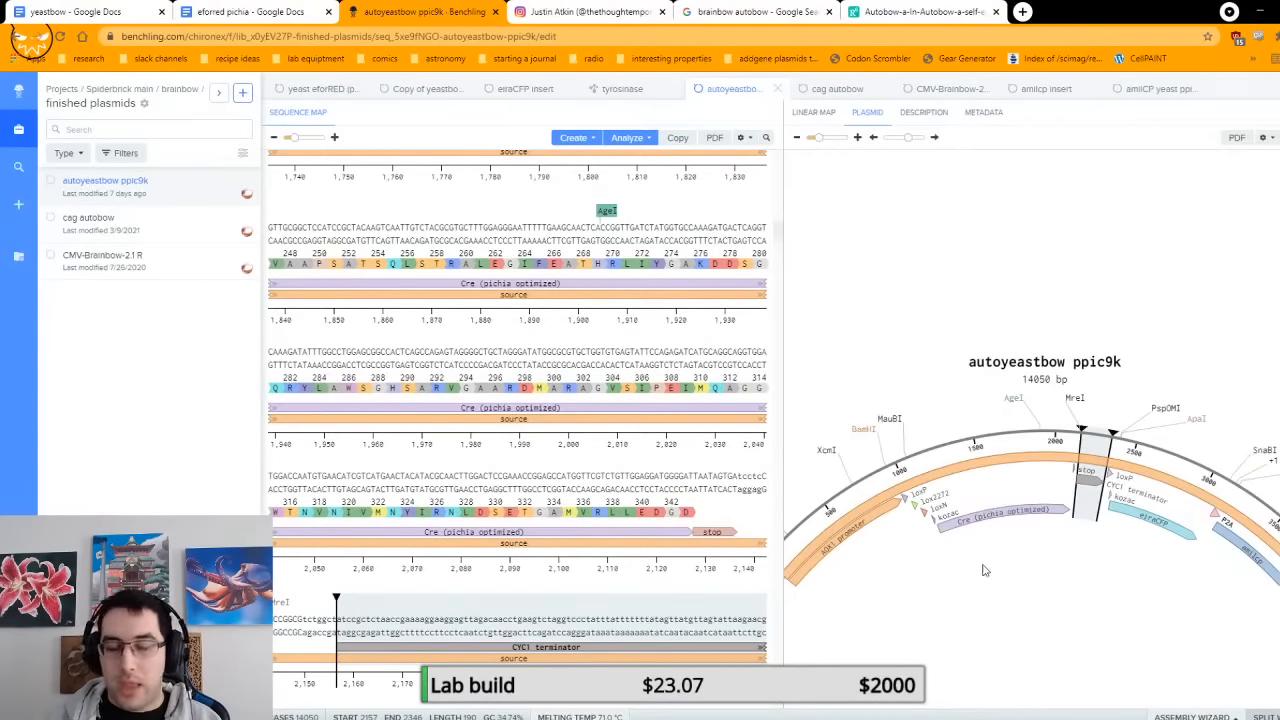
pyautogui.scroll(-1, 978, 529)
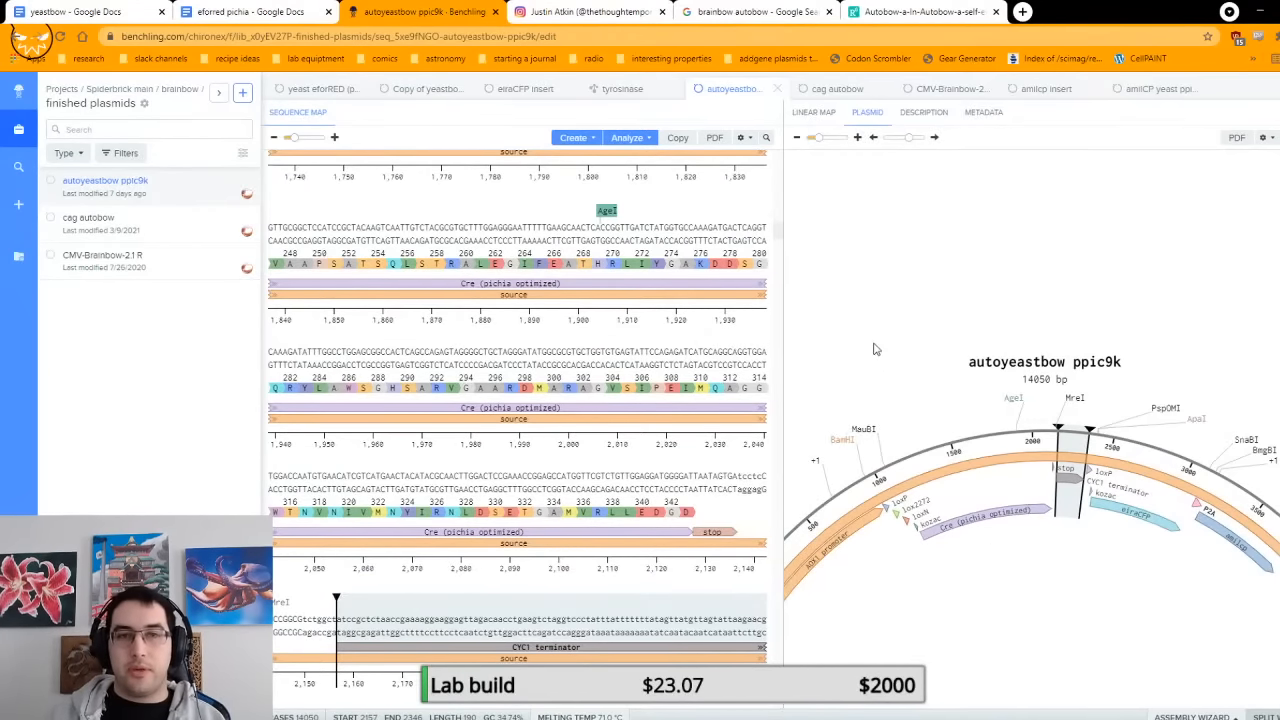
# Step: Compare the cag autobow map with autoyeastbow ppic9k, examining the latter from Cre through eiraCFP and amilcp to blazeyfp
pyautogui.click(137, 238)
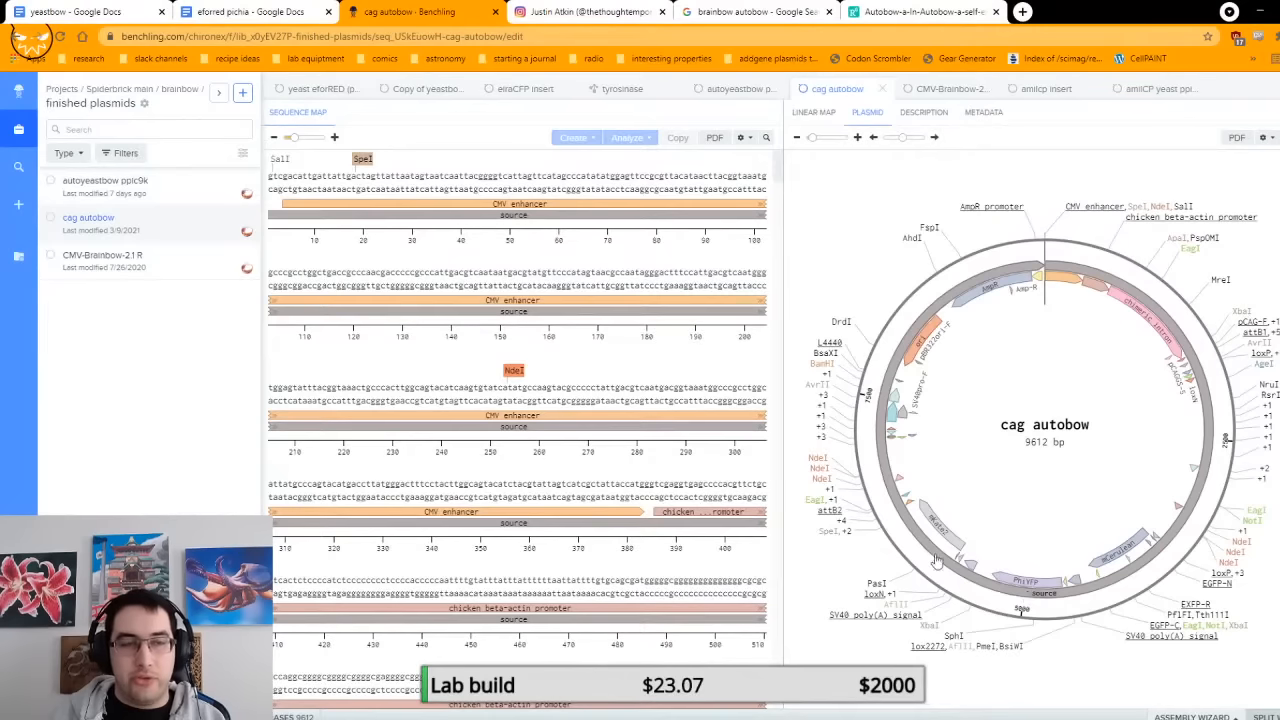
pyautogui.click(190, 188)
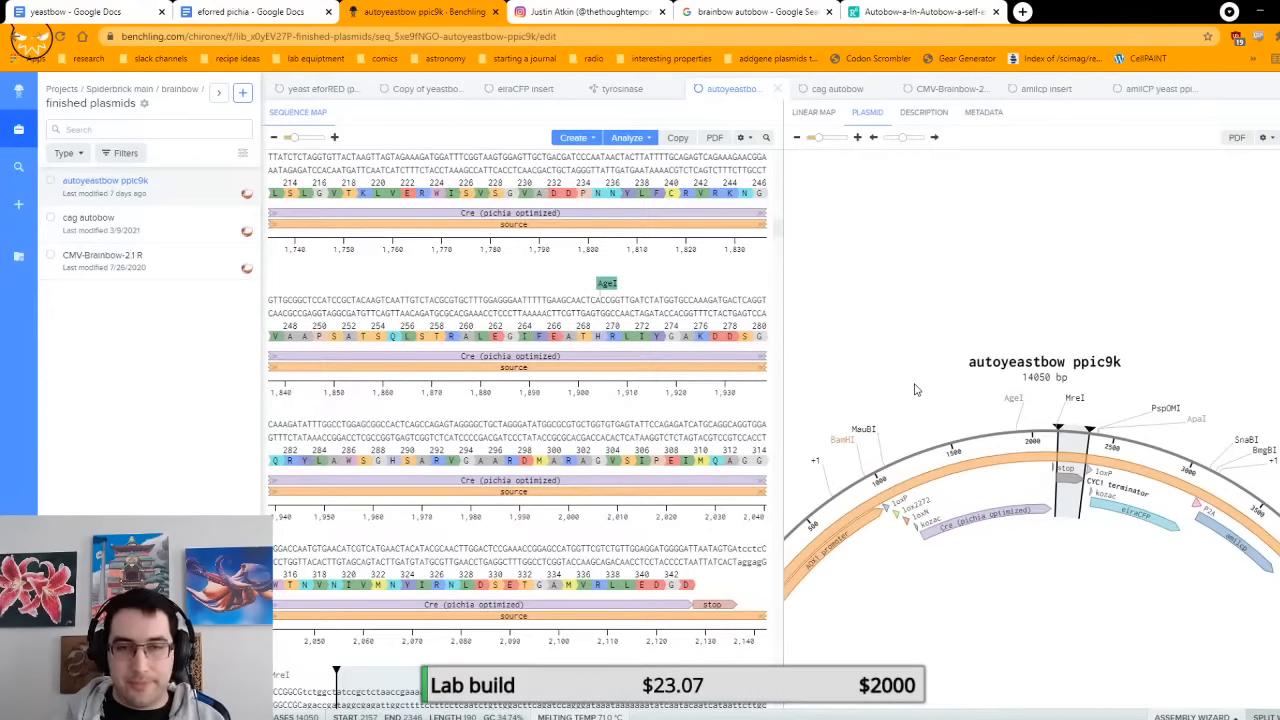
pyautogui.scroll(-2, 1019, 562)
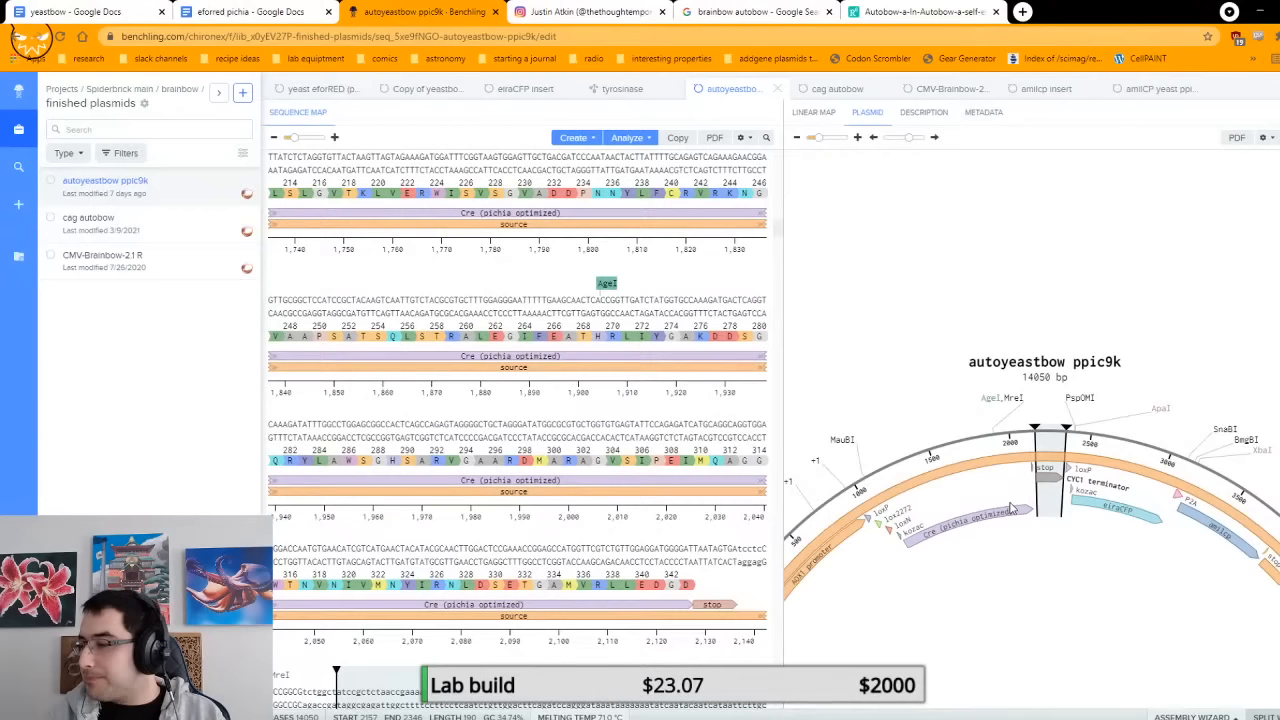
pyautogui.scroll(-1, 1010, 508)
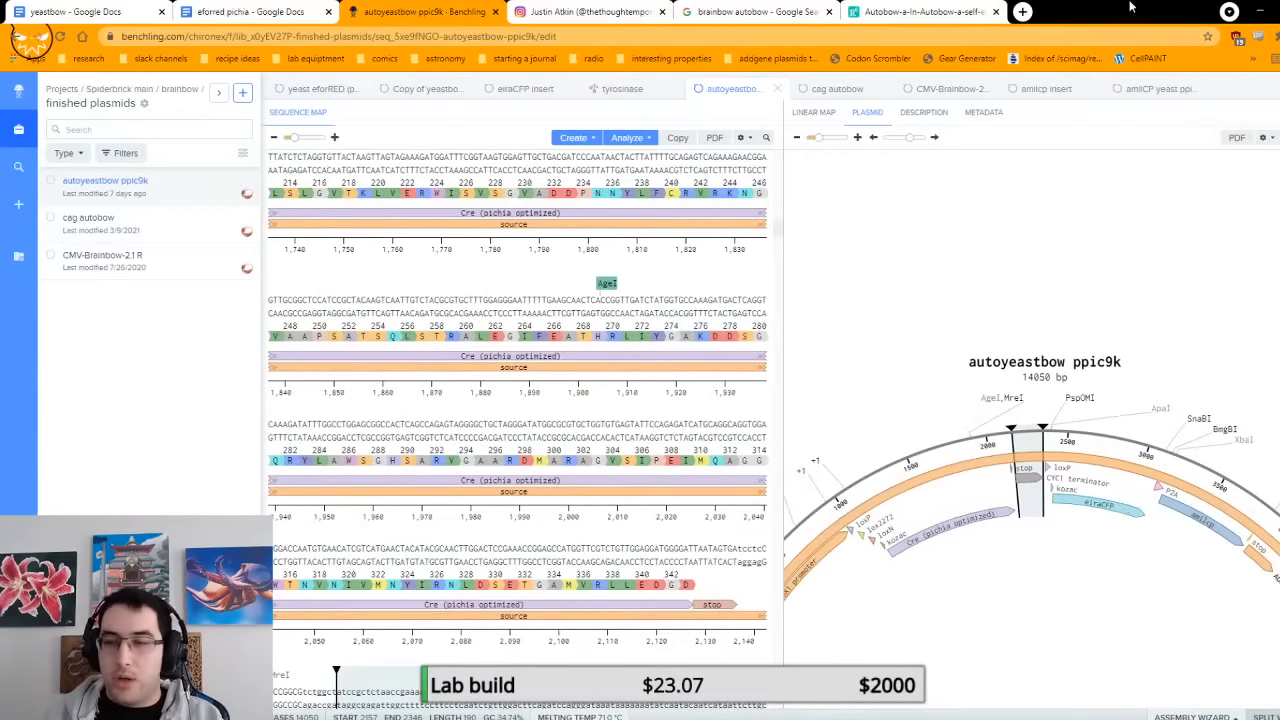
pyautogui.scroll(-2, 1104, 413)
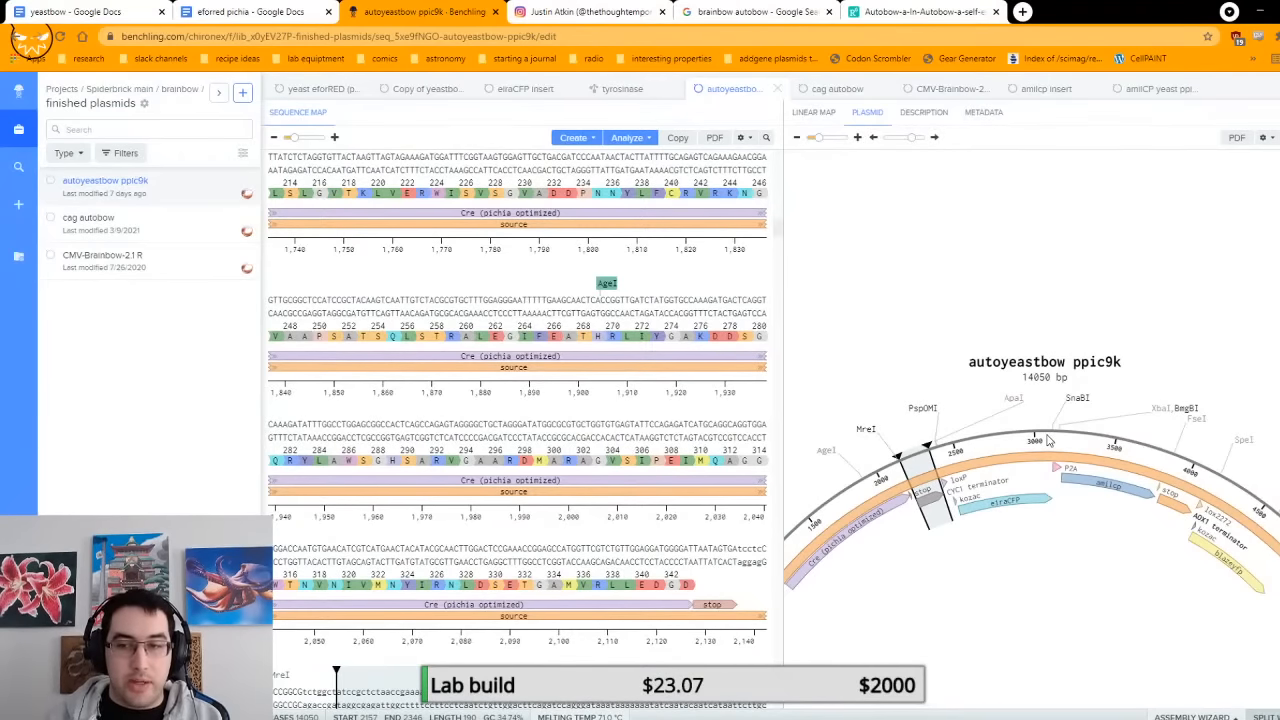
# Step: Examine the autoyeastbow ppic9k map from eiraCFP to eforRED, and compare it with the Autobow figure in the image search results
pyautogui.scroll(-1, 1048, 441)
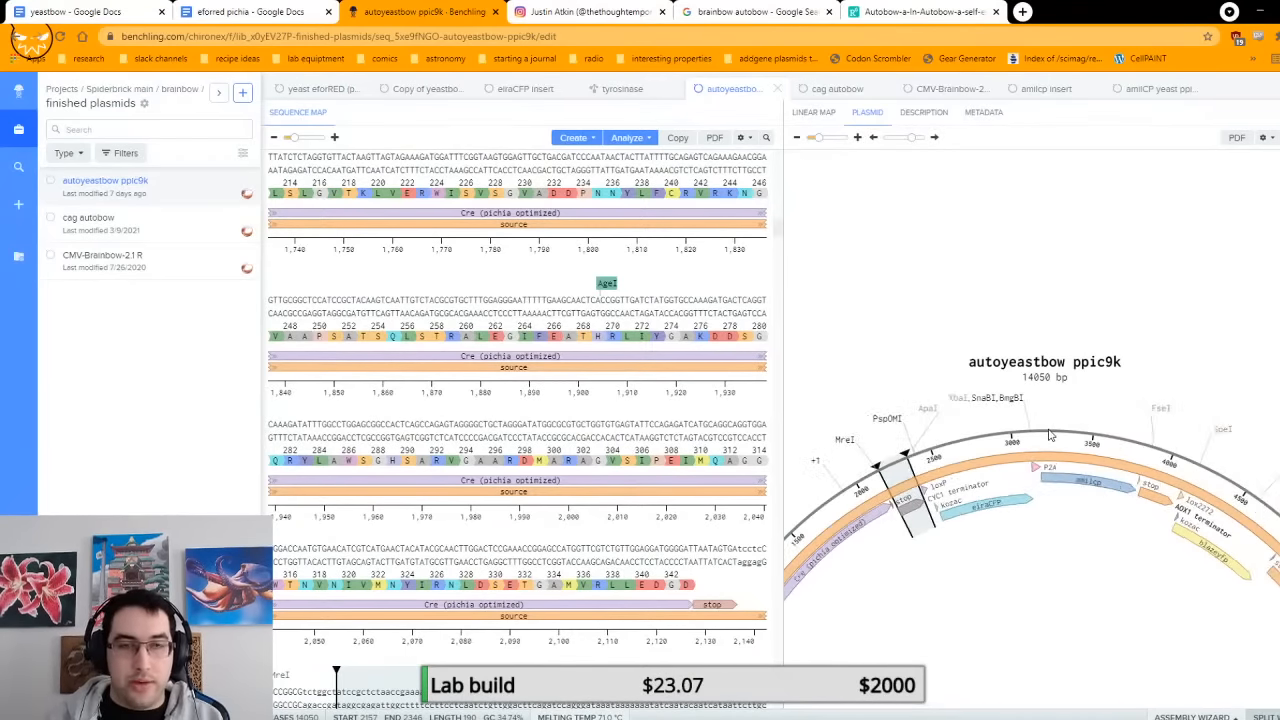
pyautogui.scroll(-2, 1048, 433)
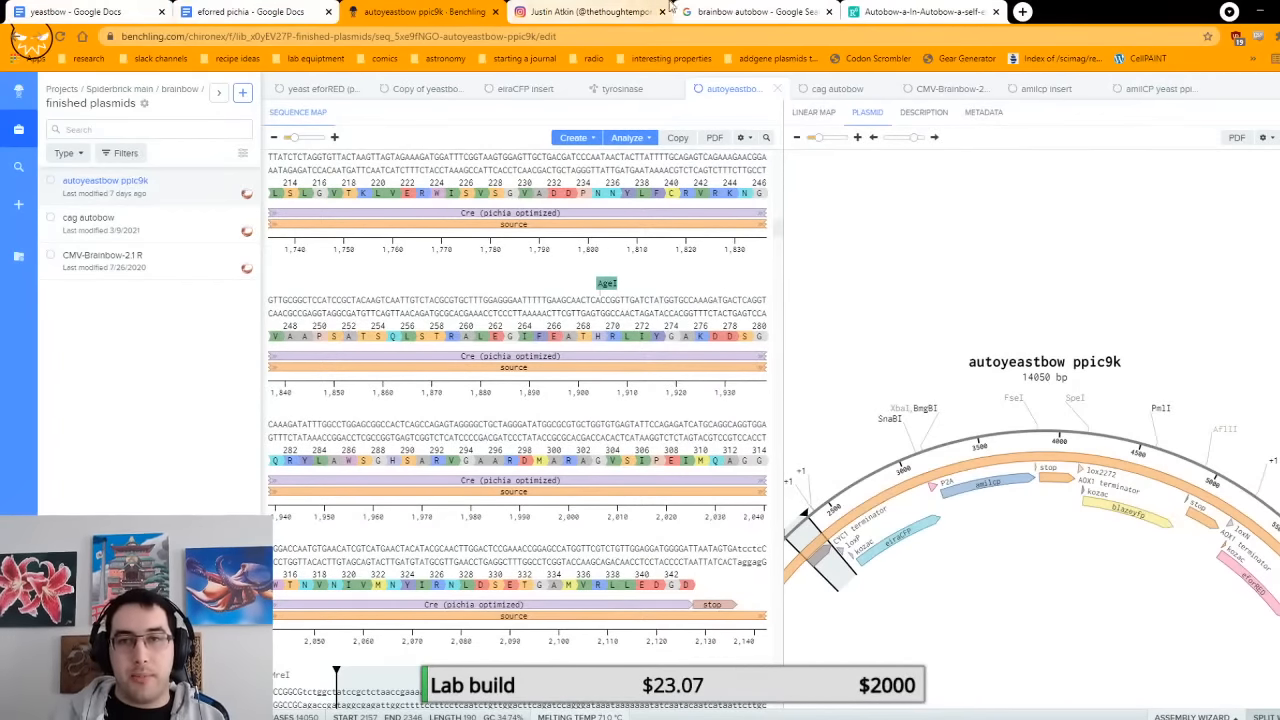
pyautogui.click(750, 12)
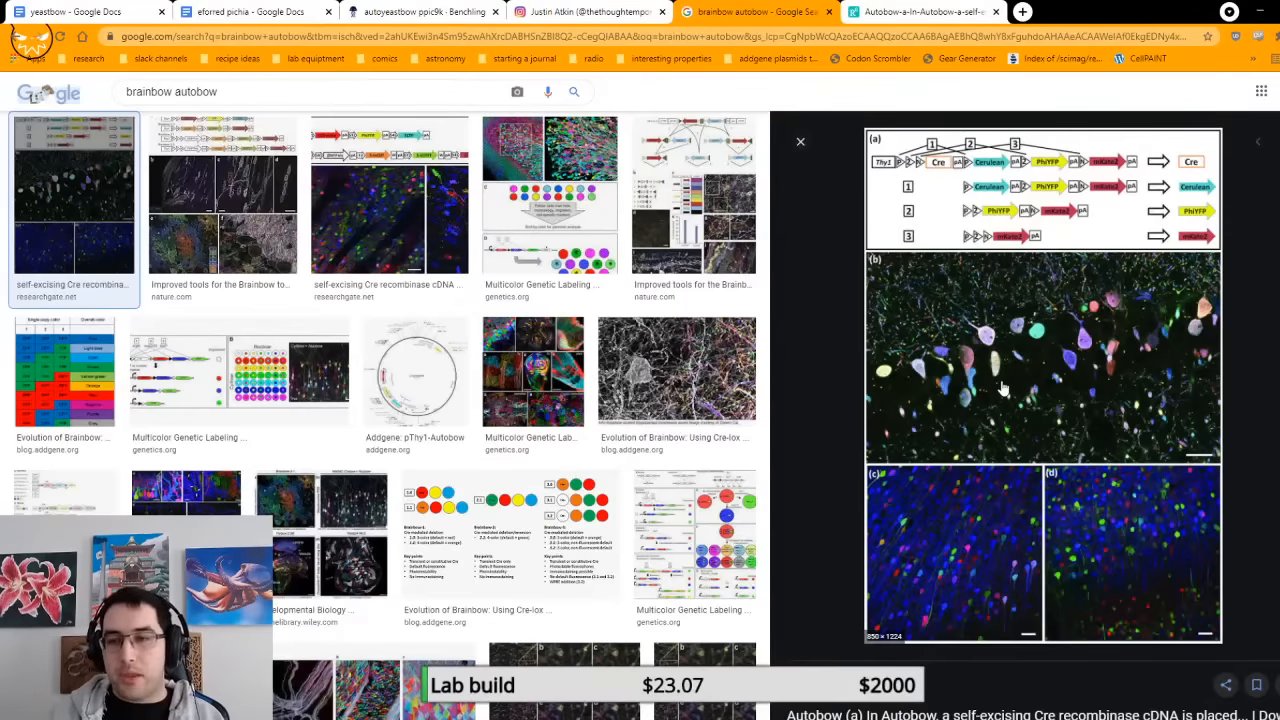
# Step: Return to autoyeastbow ppic9k in Benchling, highlight amilcp and eiraCFP in turn, and examine how P2A links them on the map
pyautogui.click(420, 11)
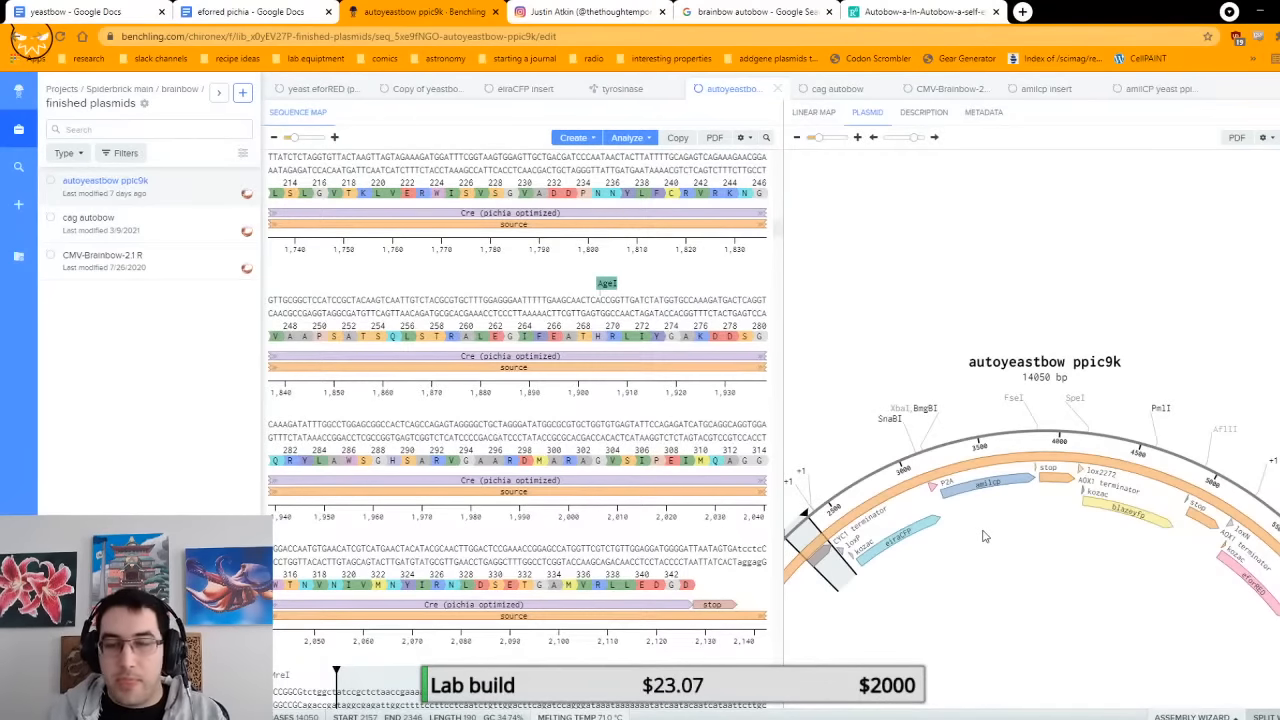
pyautogui.scroll(-1, 992, 521)
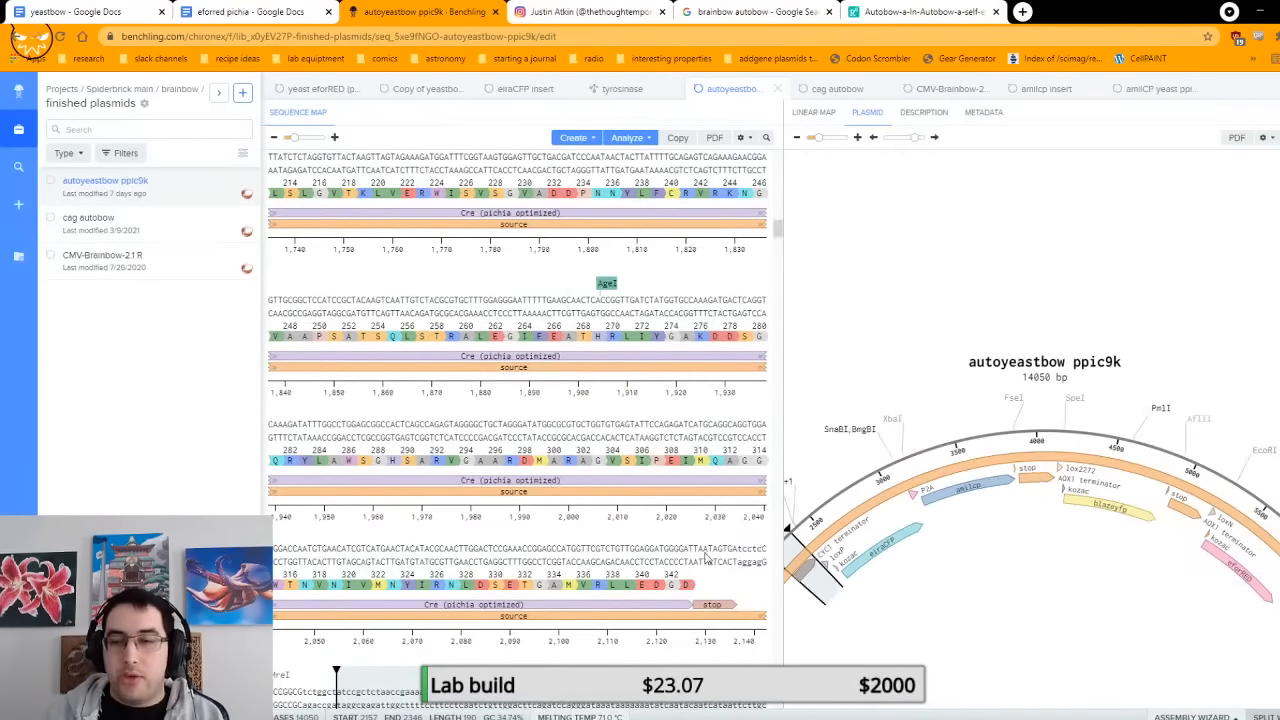
pyautogui.click(958, 487)
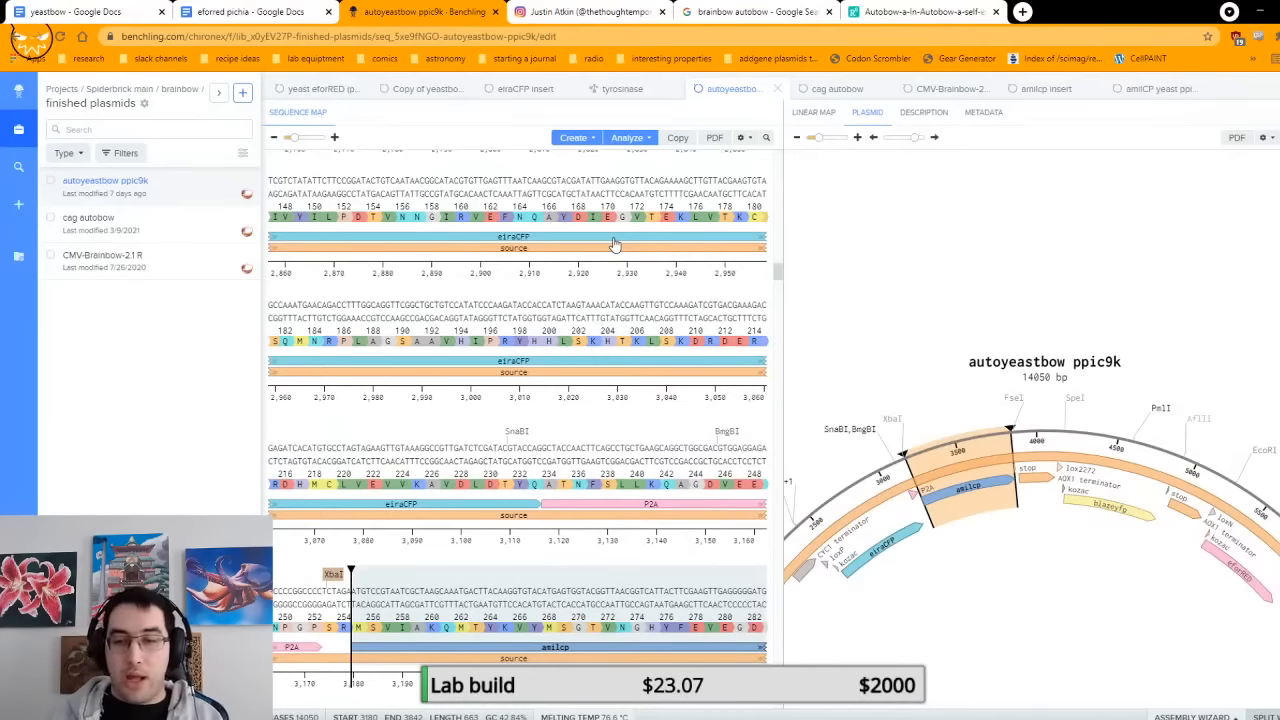
pyautogui.click(903, 545)
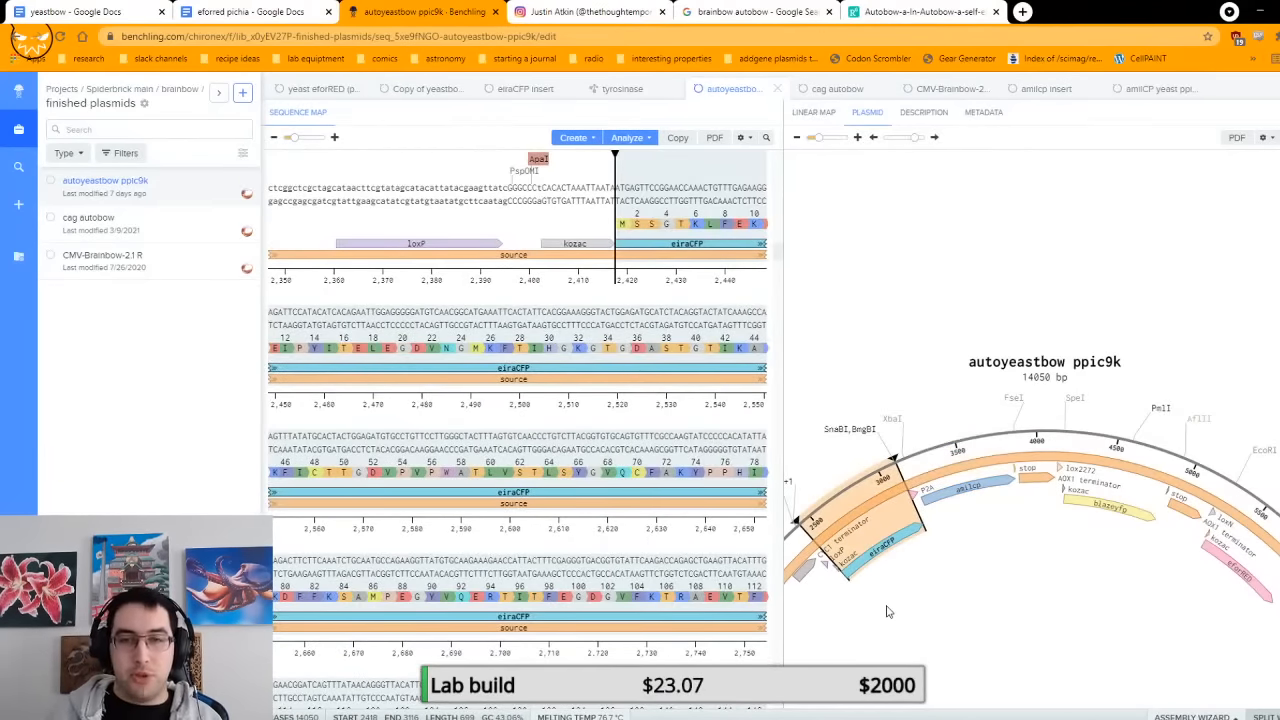
pyautogui.click(985, 490)
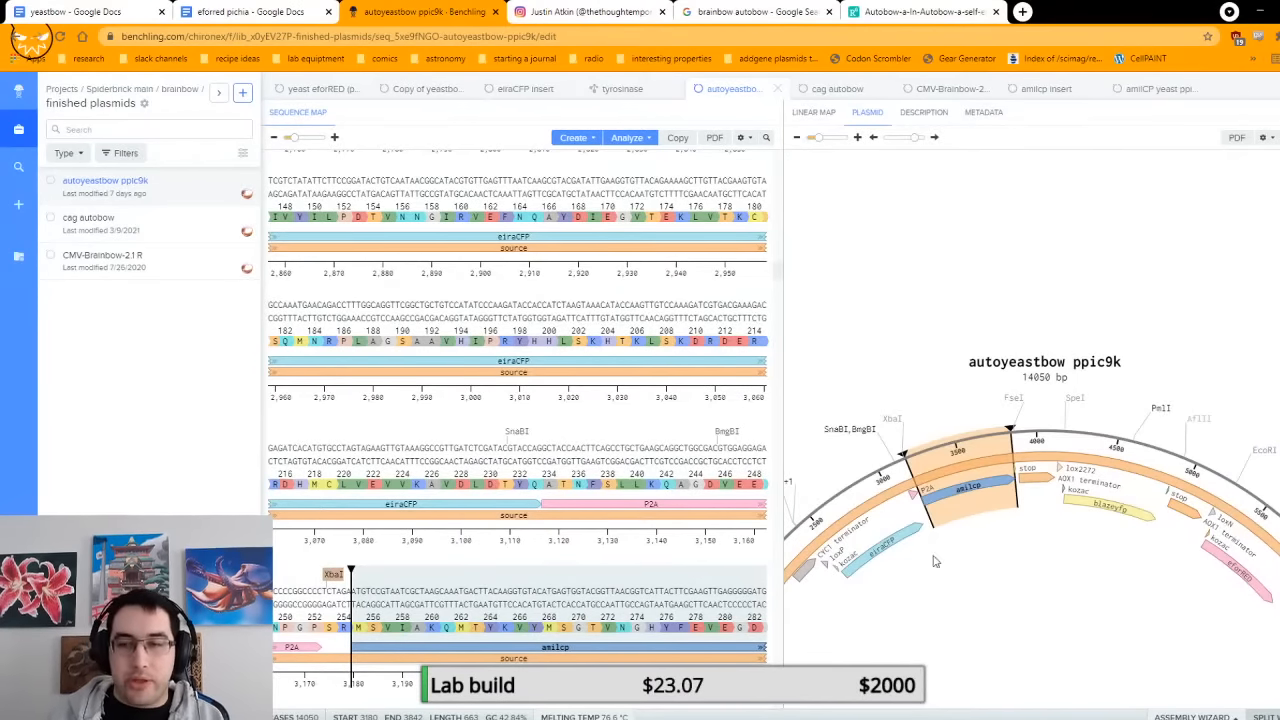
pyautogui.scroll(6, 940, 555)
pyautogui.scroll(-6, 981, 545)
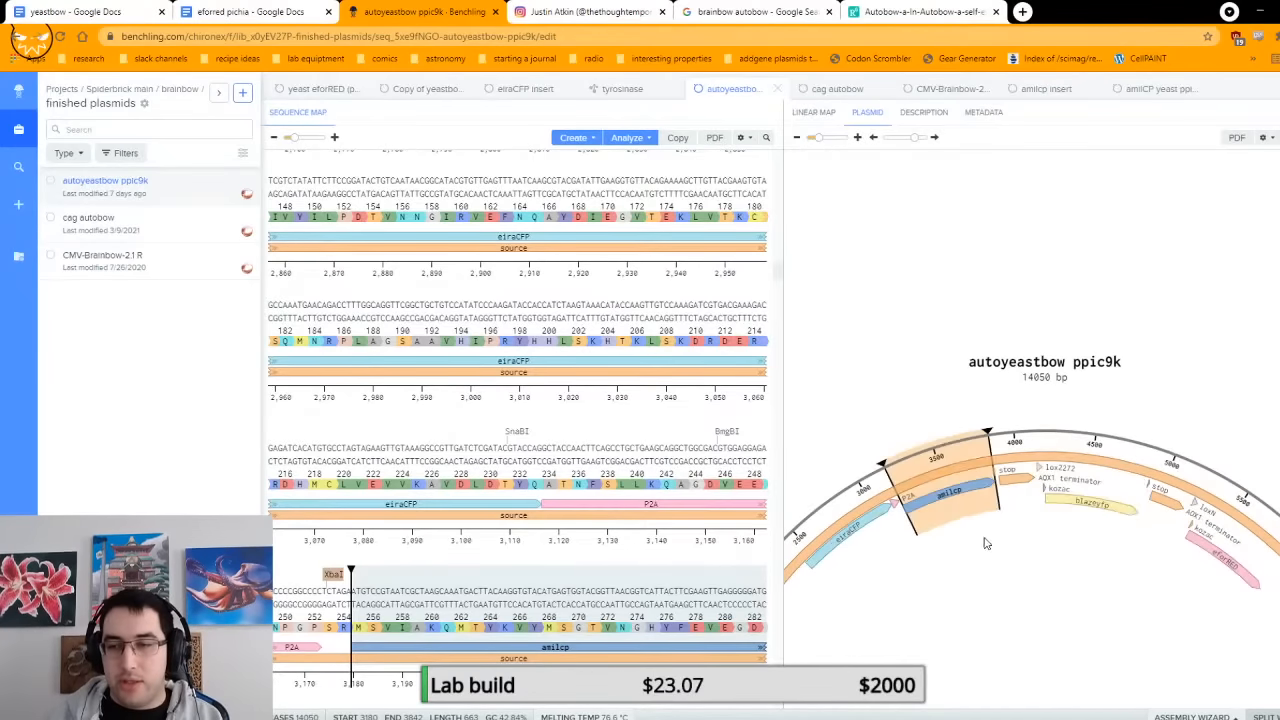
pyautogui.scroll(1, 1007, 542)
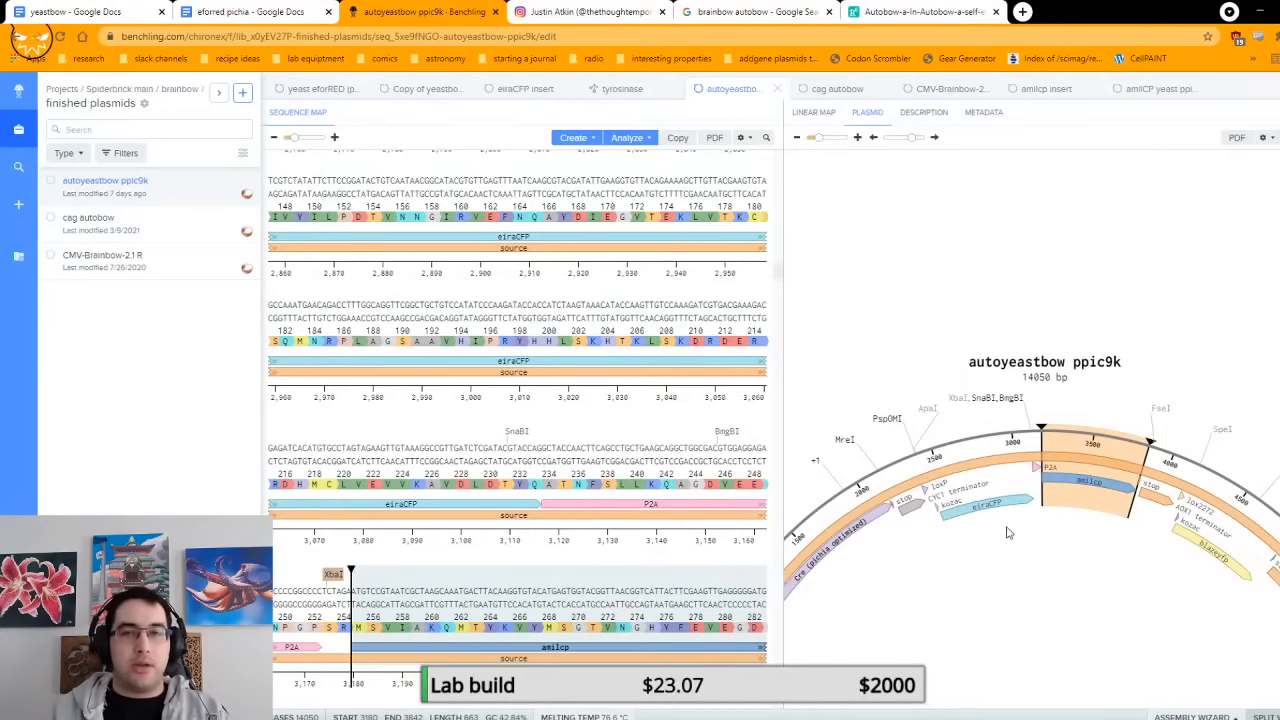
# Step: Review the enlarged ResearchGate Autobow figure, covering the recombination diagram and the labeled-cell images in panels b, c and d
pyautogui.click(920, 12)
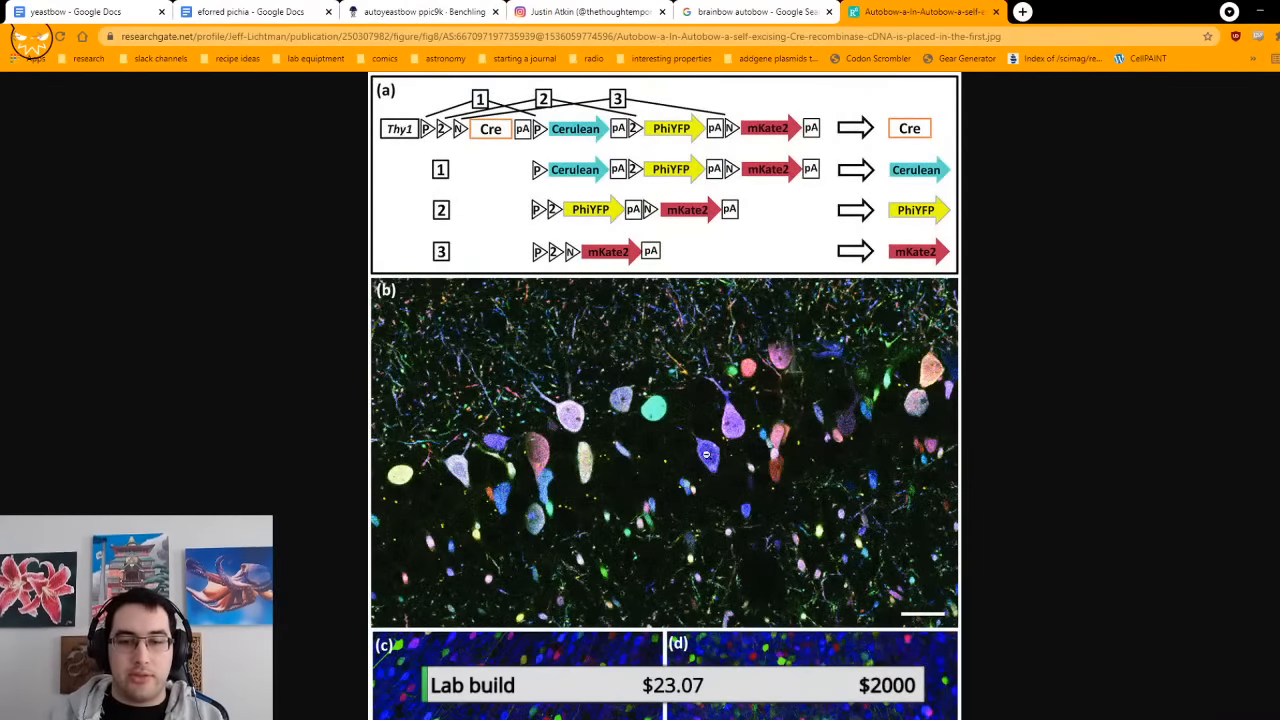
pyautogui.scroll(-2, 706, 455)
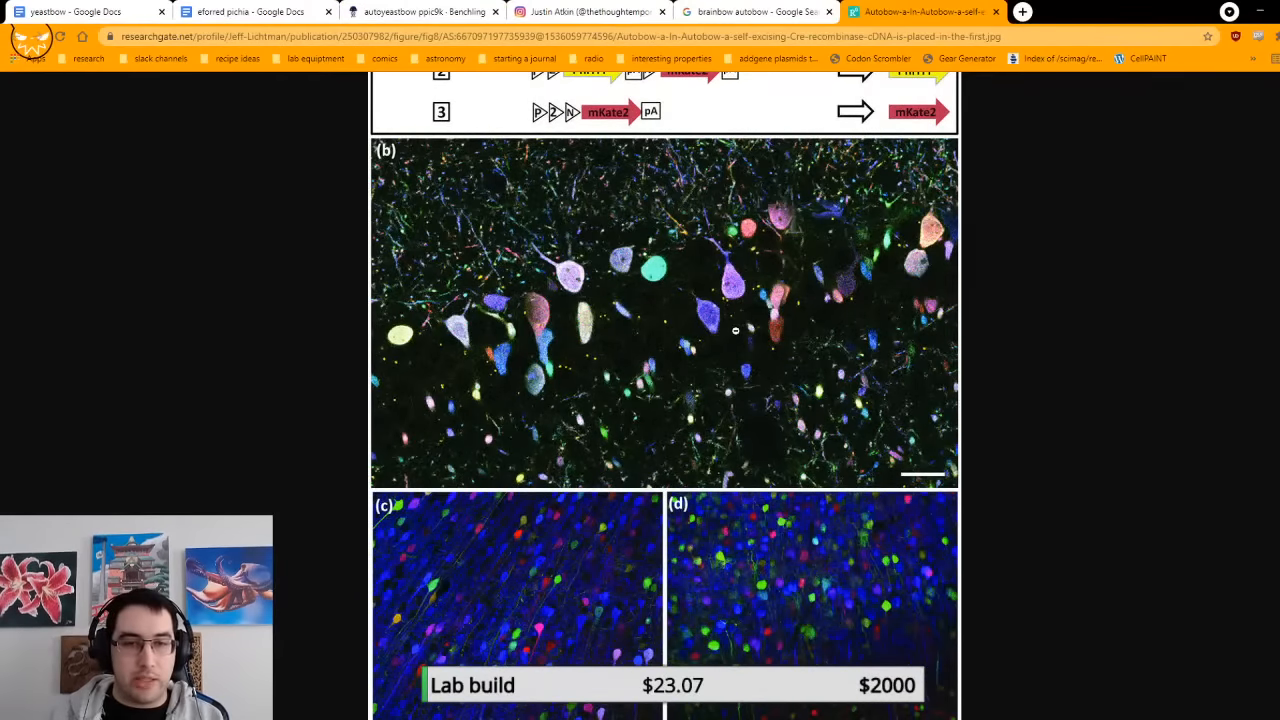
pyautogui.scroll(-1, 826, 495)
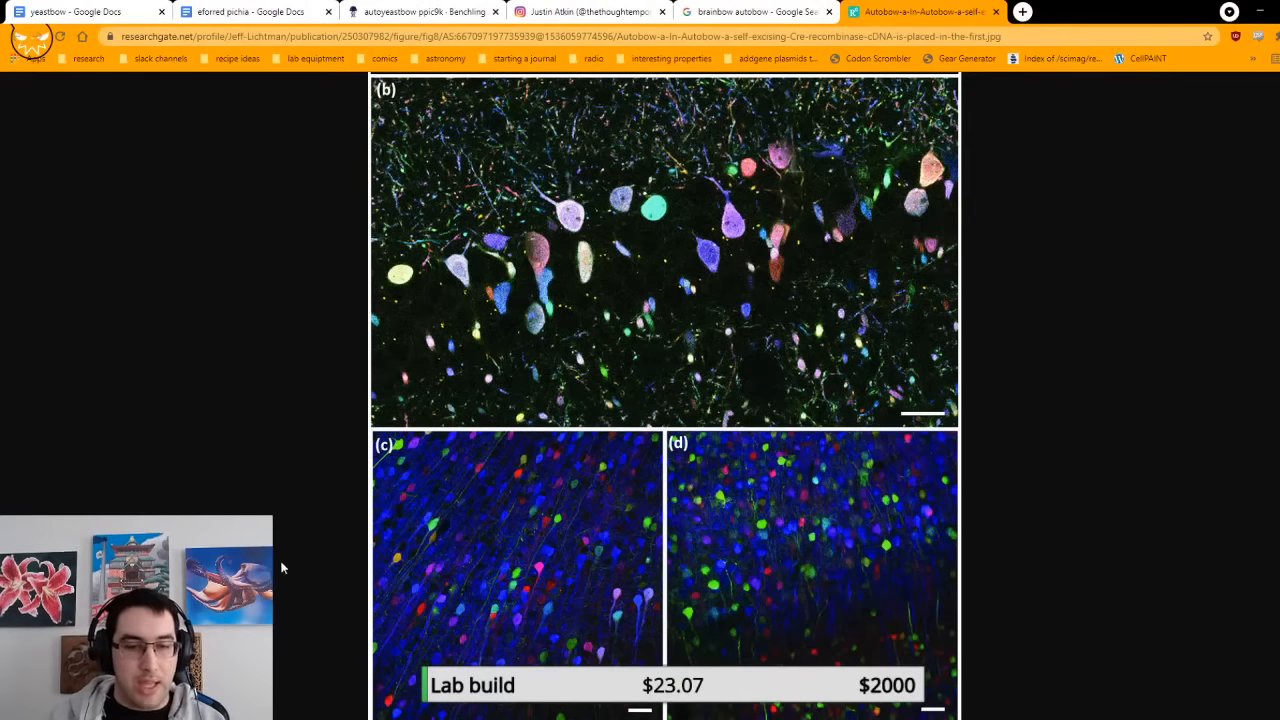
pyautogui.scroll(2, 700, 530)
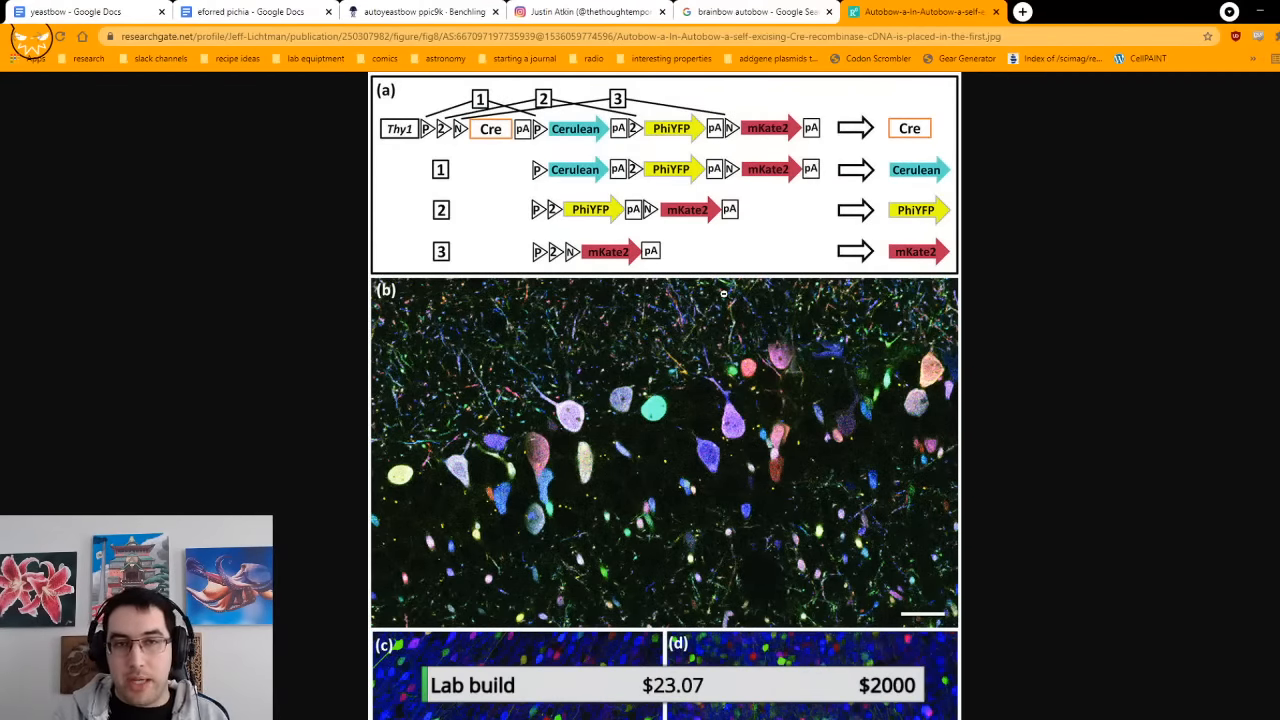
# Step: Return to autoyeastbow ppic9k and trace its map from the AOX1 promoter and lox sites through the color genes to KanR
pyautogui.click(440, 11)
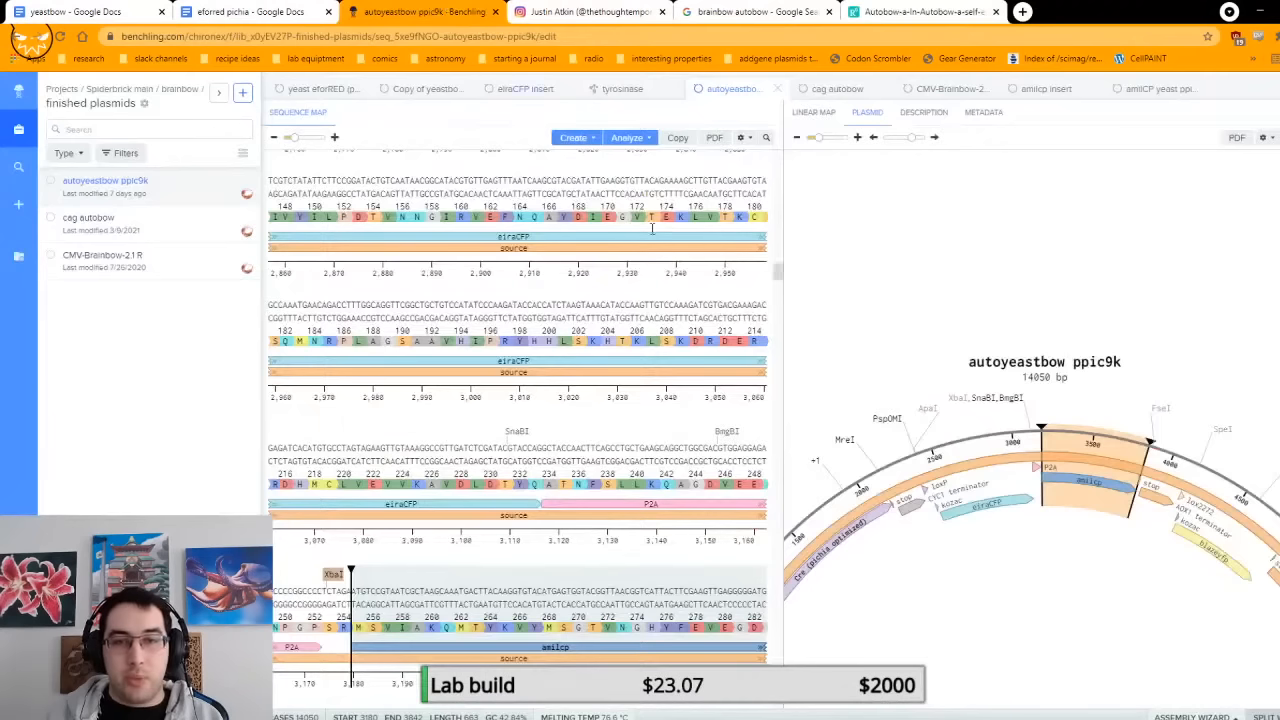
pyautogui.scroll(-1, 1003, 521)
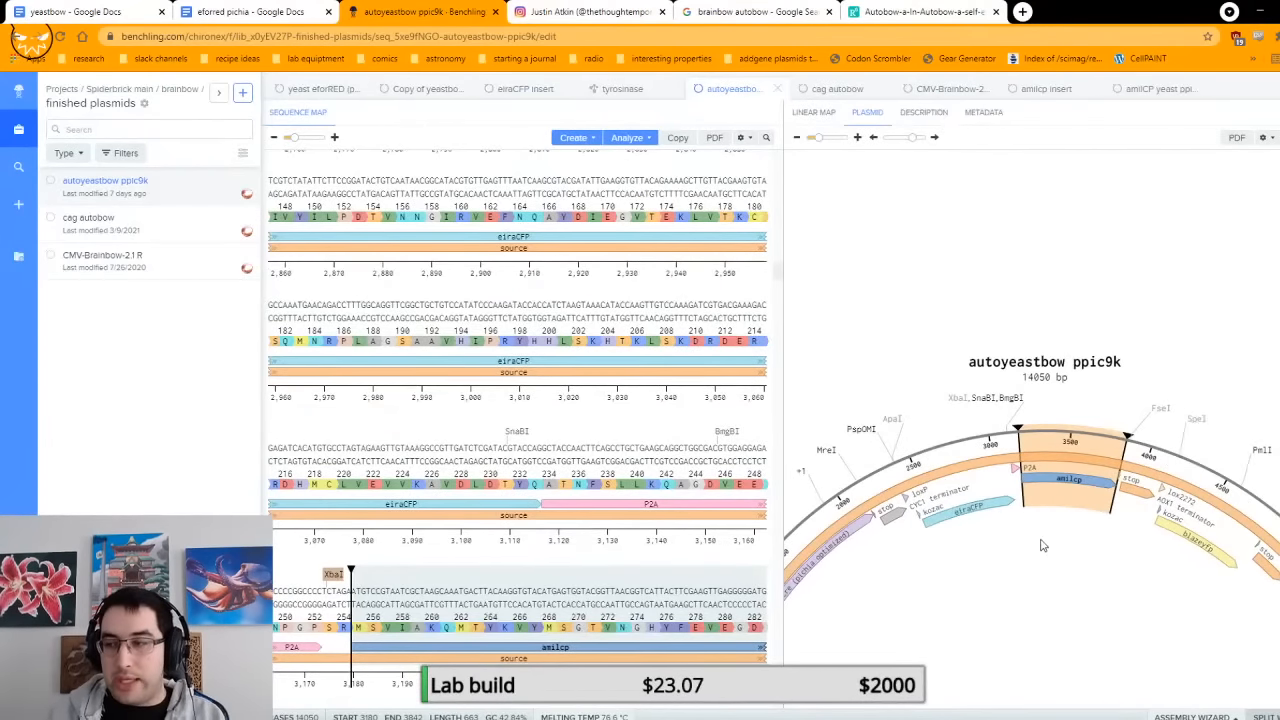
pyautogui.scroll(5, 1031, 542)
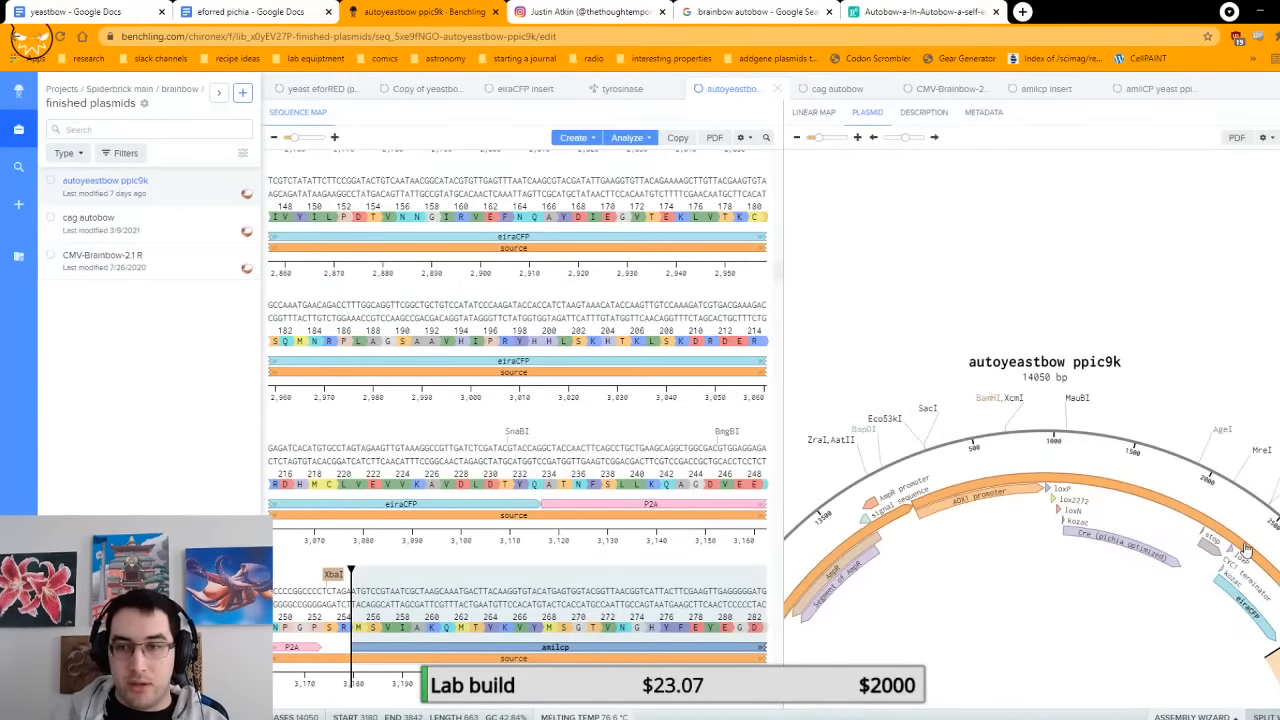
pyautogui.scroll(-2, 1245, 549)
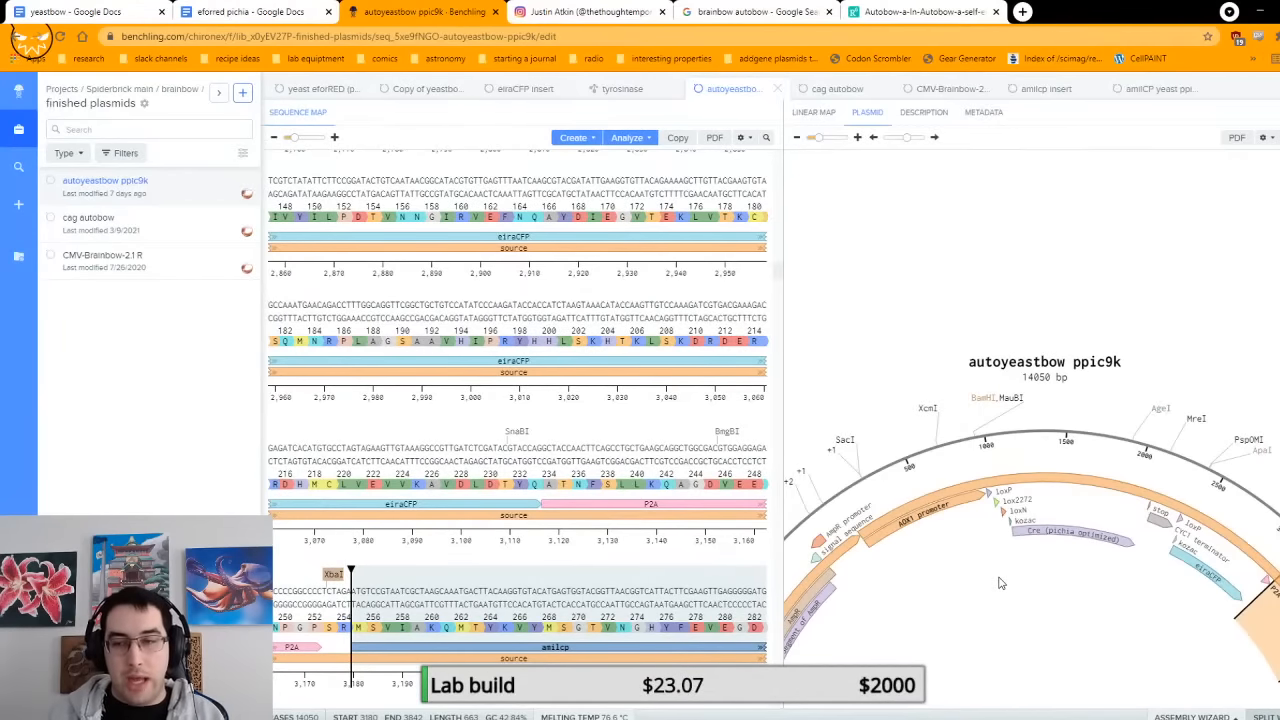
pyautogui.scroll(-3, 1001, 585)
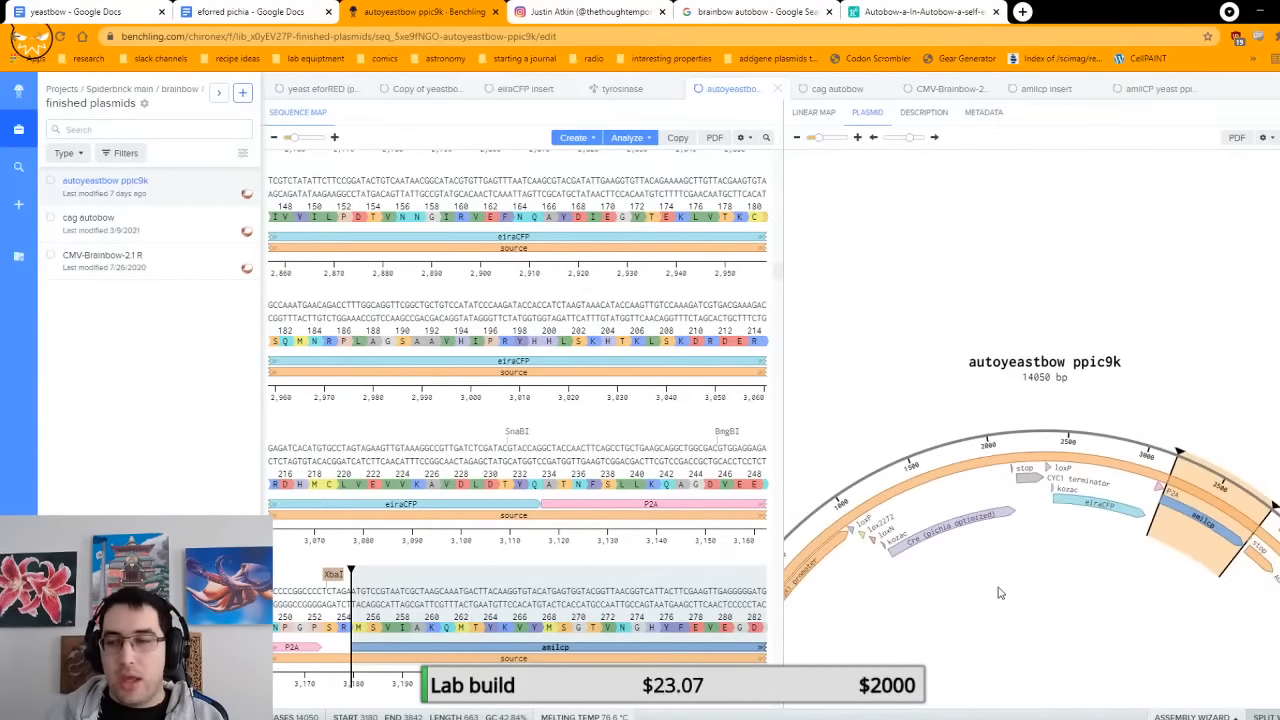
pyautogui.scroll(-2, 1000, 586)
pyautogui.scroll(-8, 998, 585)
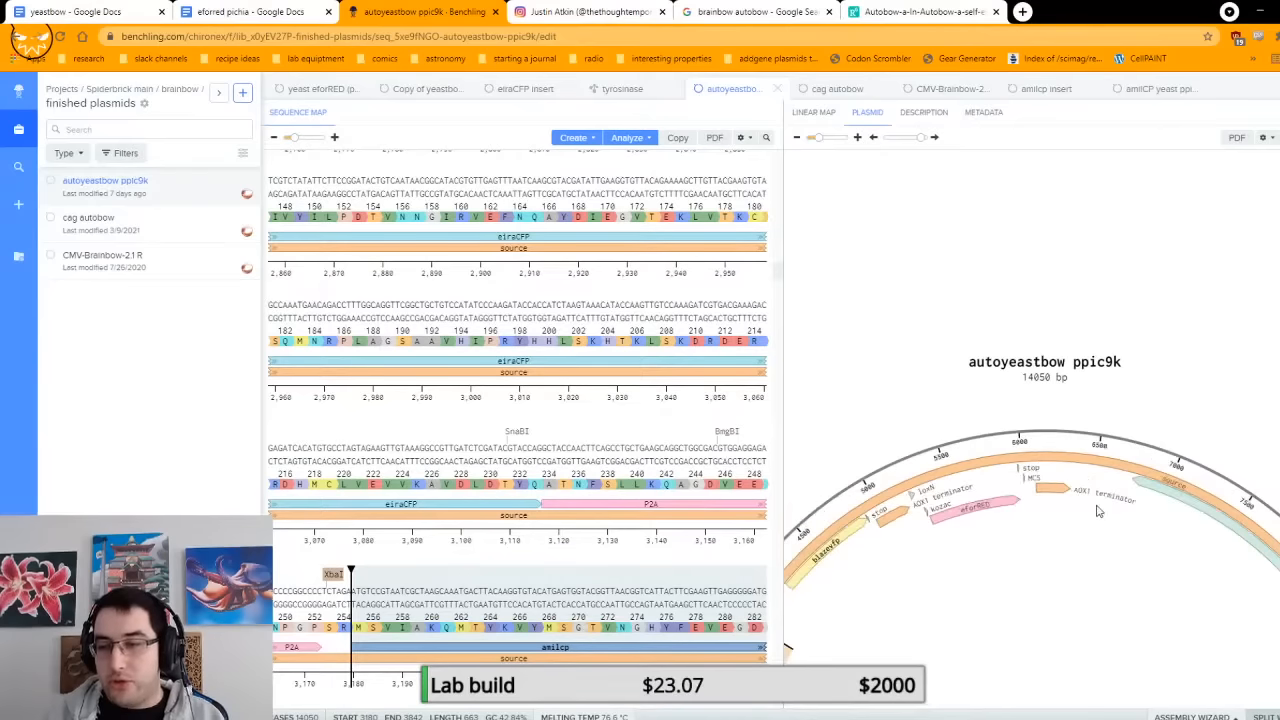
pyautogui.scroll(-3, 1105, 495)
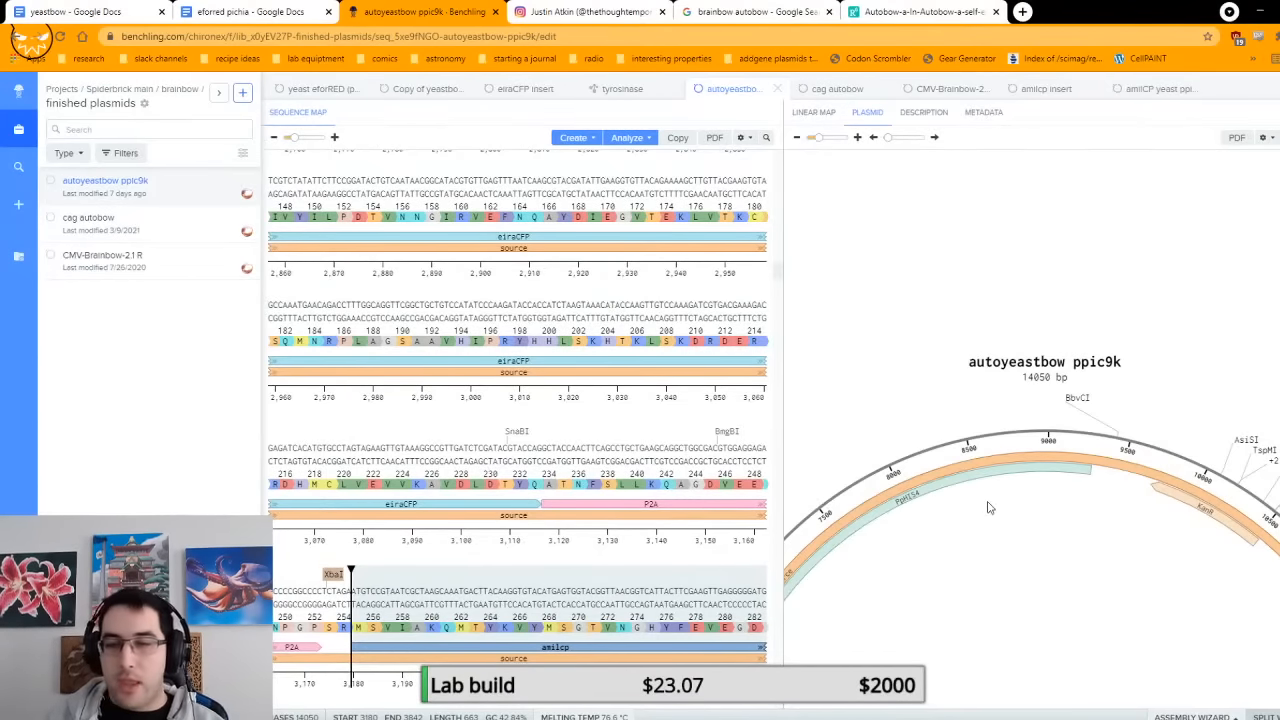
# Step: Examine the map's MCS and AOX1 terminator after eforRED, and review the region from Cre through amilcp to blazeyfp
pyautogui.scroll(5, 988, 508)
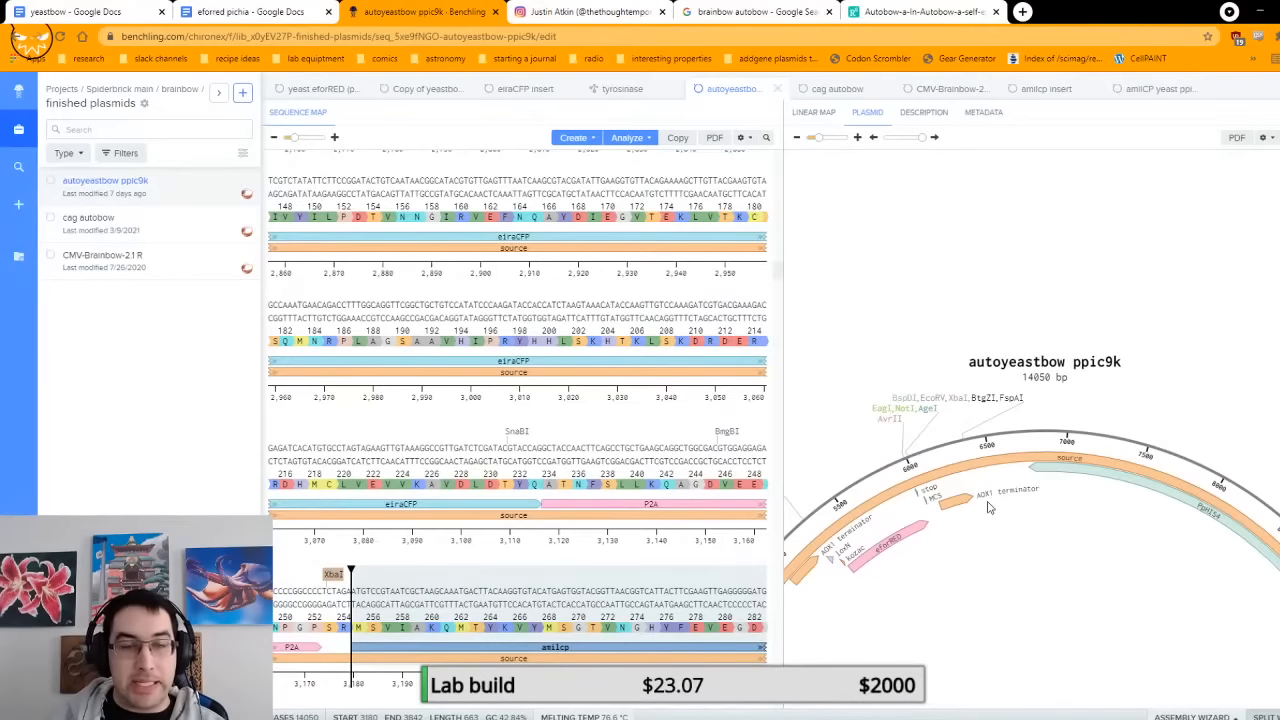
pyautogui.scroll(10, 988, 508)
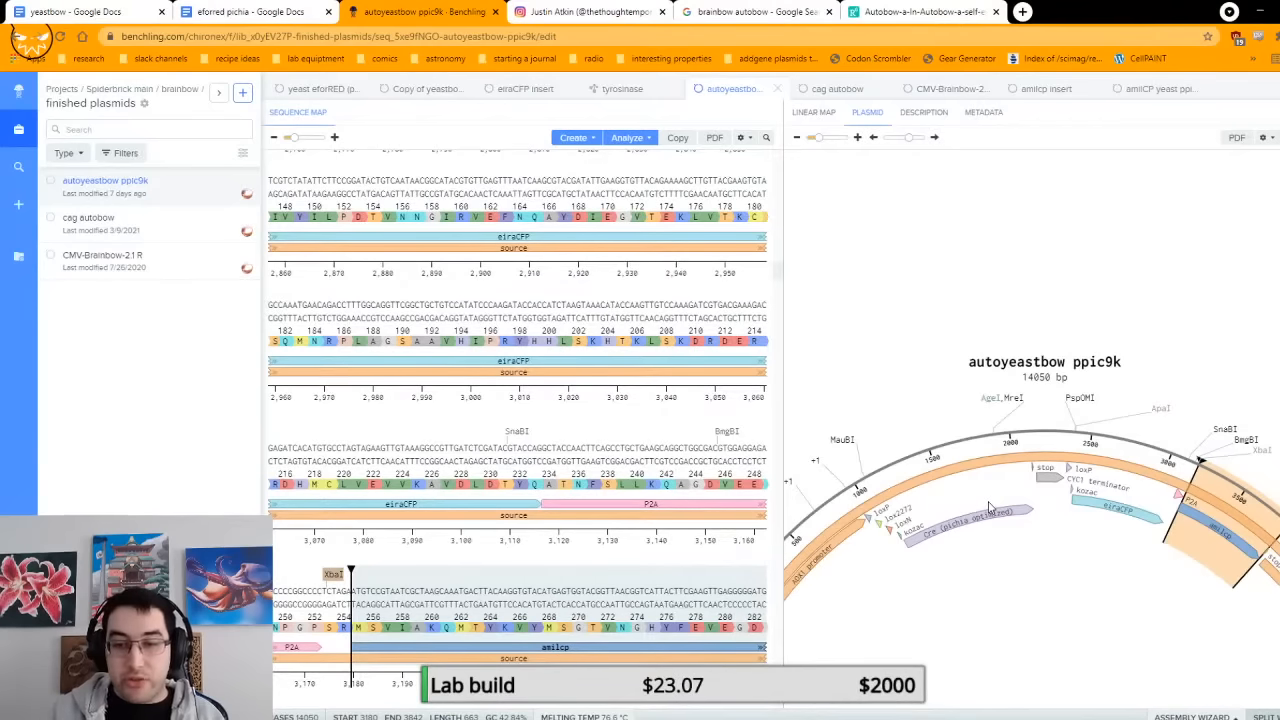
pyautogui.scroll(-5, 1150, 540)
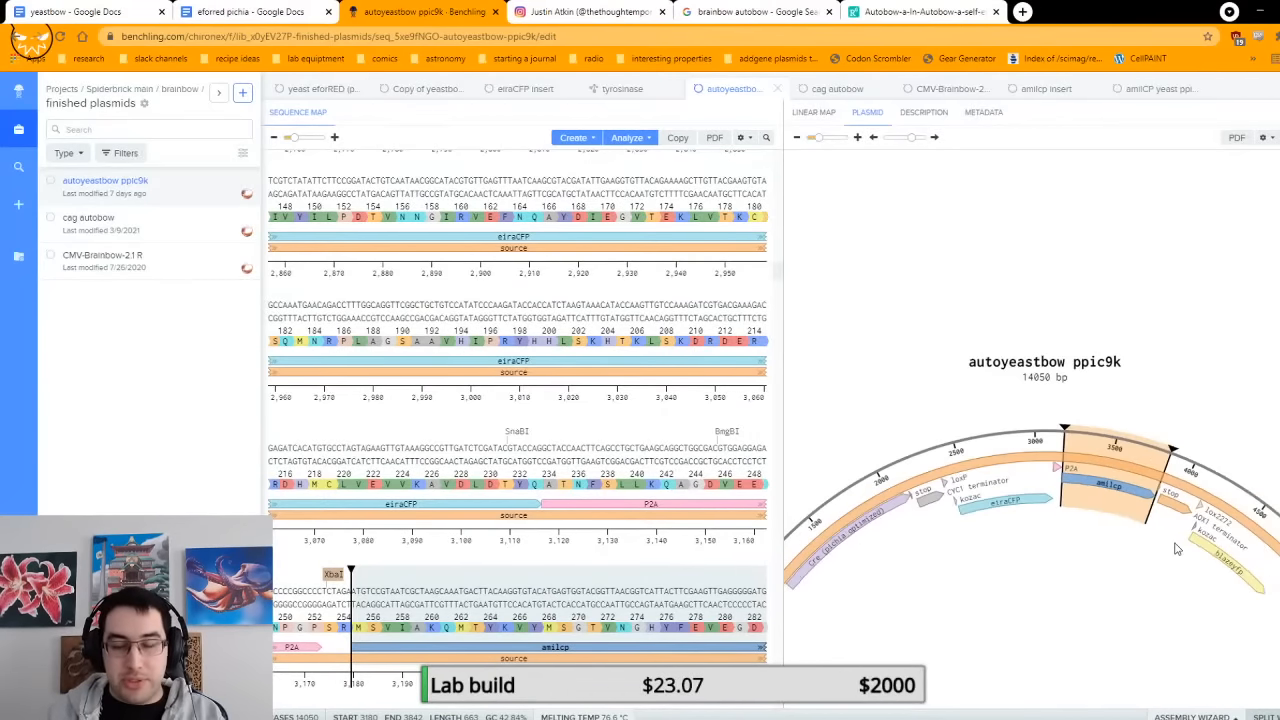
pyautogui.scroll(-2, 1177, 548)
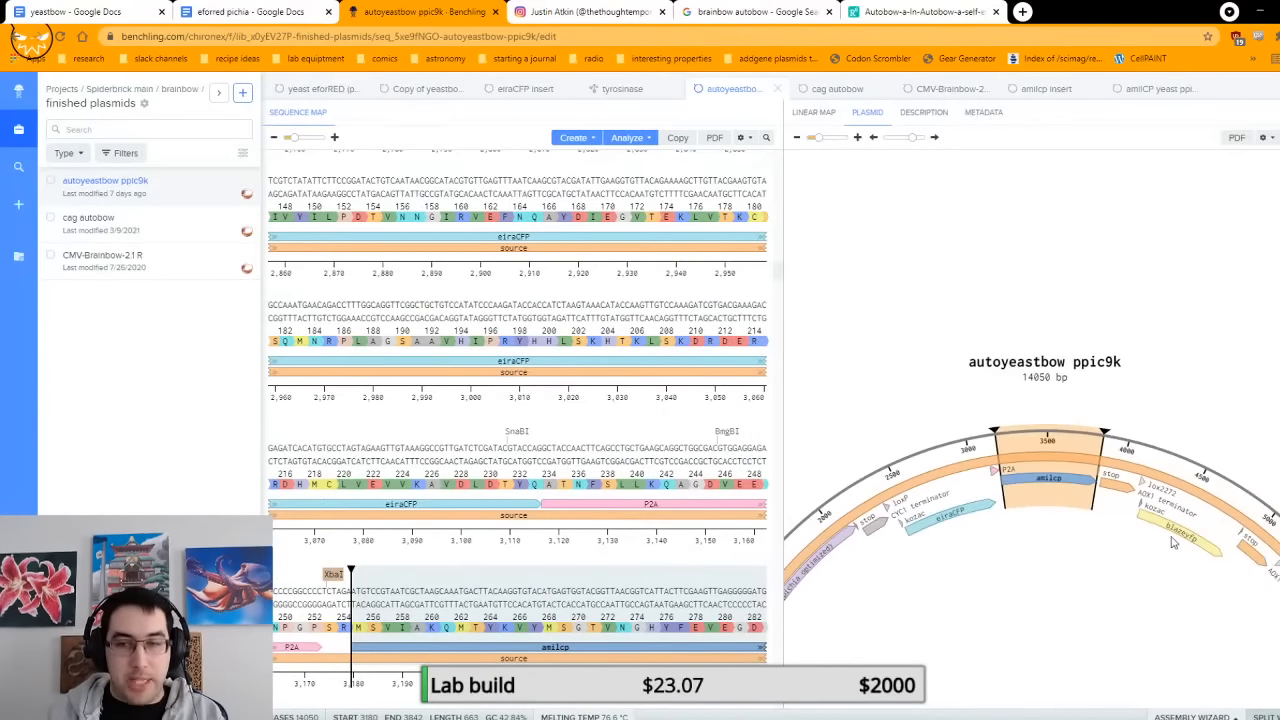
# Step: Show the whole circular plasmid map, select eiraCFP, and inspect the ApaI and PspOMI cut sites just before its kozac sequence
pyautogui.click(797, 138)
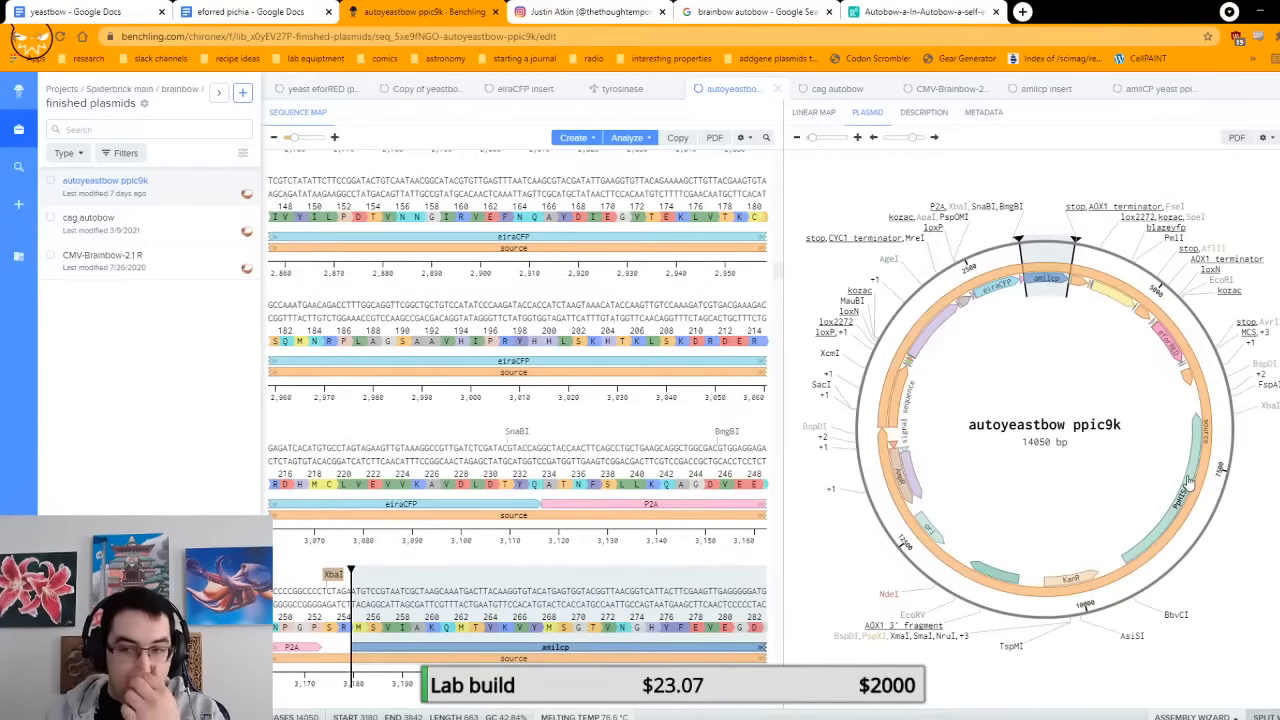
pyautogui.click(996, 289)
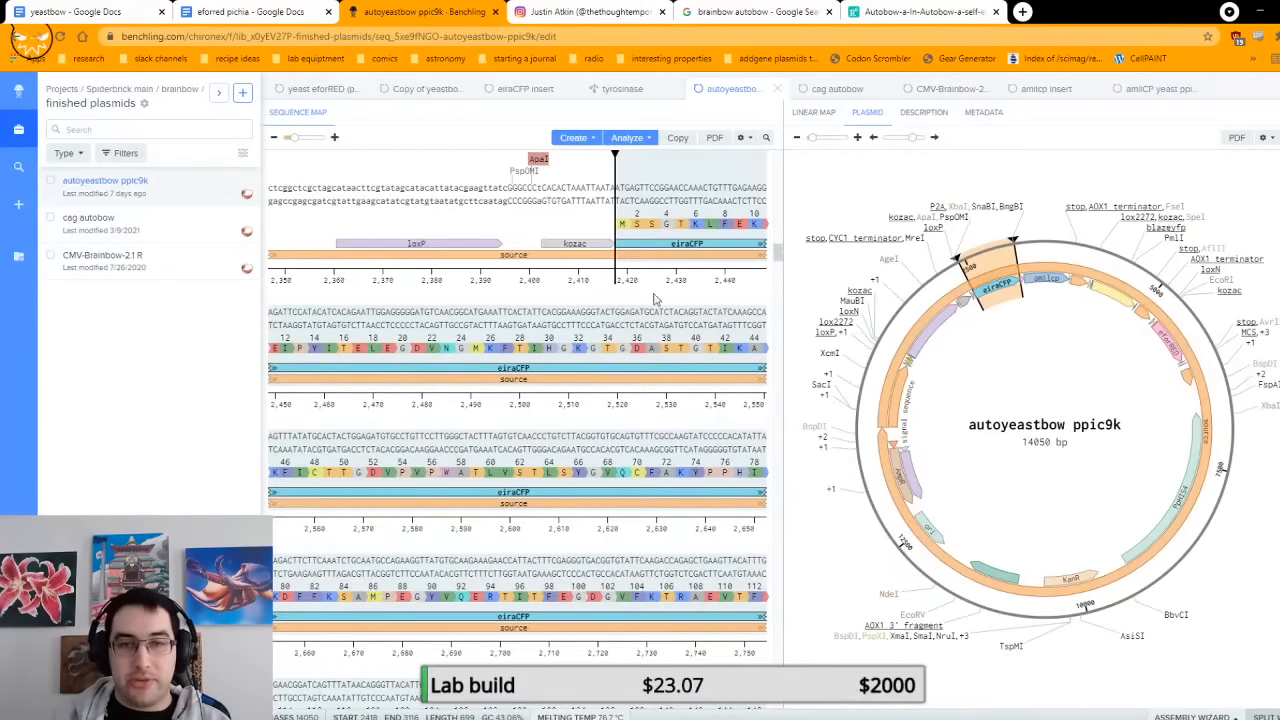
pyautogui.scroll(2, 694, 345)
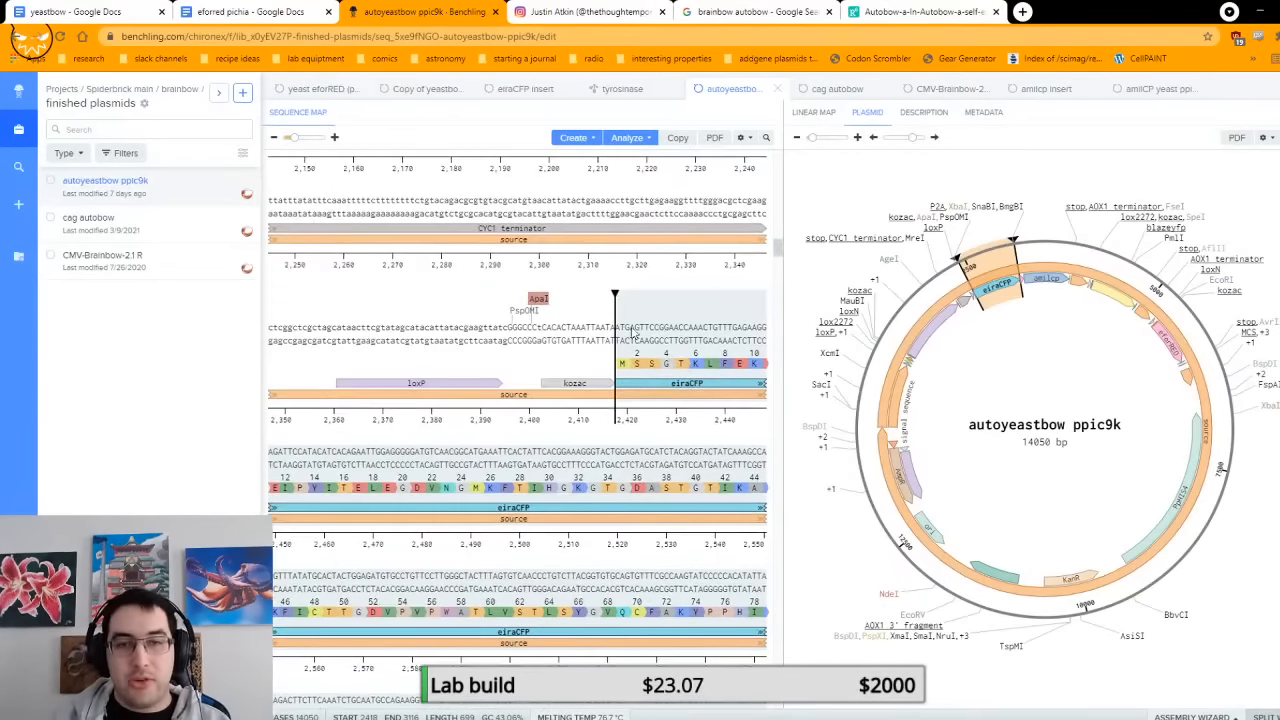
pyautogui.click(533, 304)
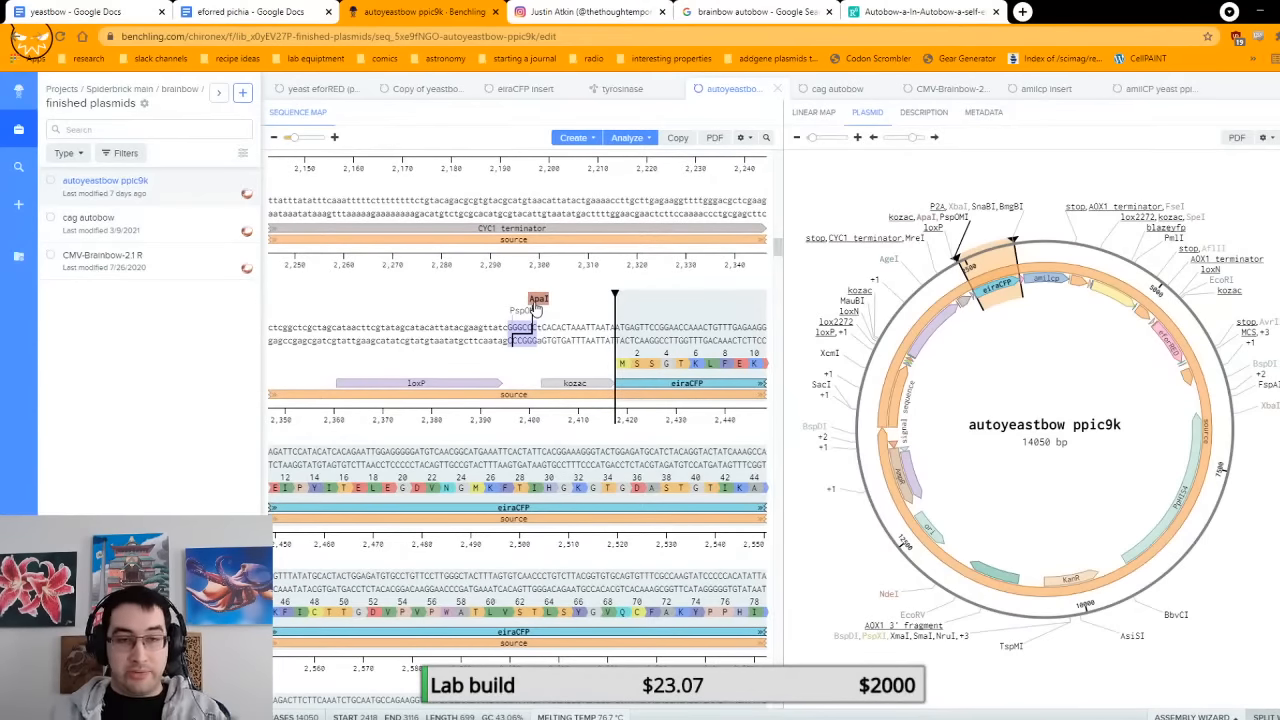
# Step: Examine the sequence from eiraCFP through P2A and the XbaI site into amilcp
pyautogui.scroll(-5, 536, 308)
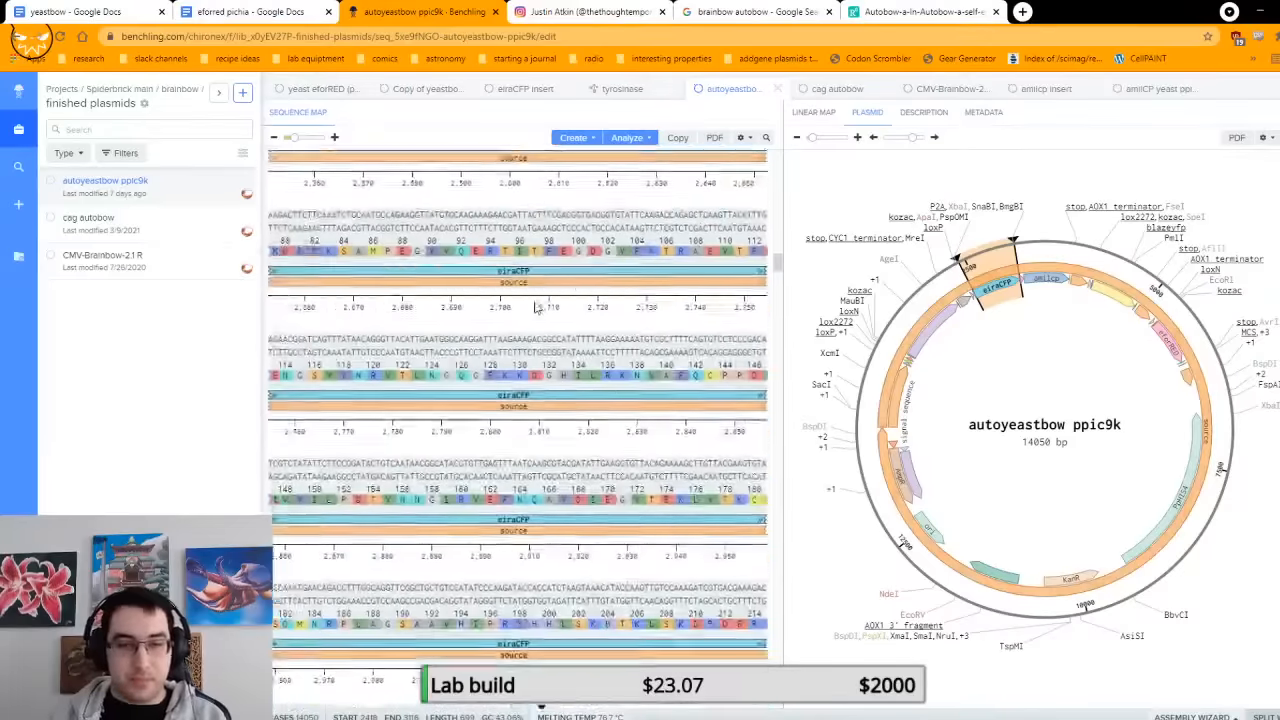
pyautogui.scroll(-5, 536, 308)
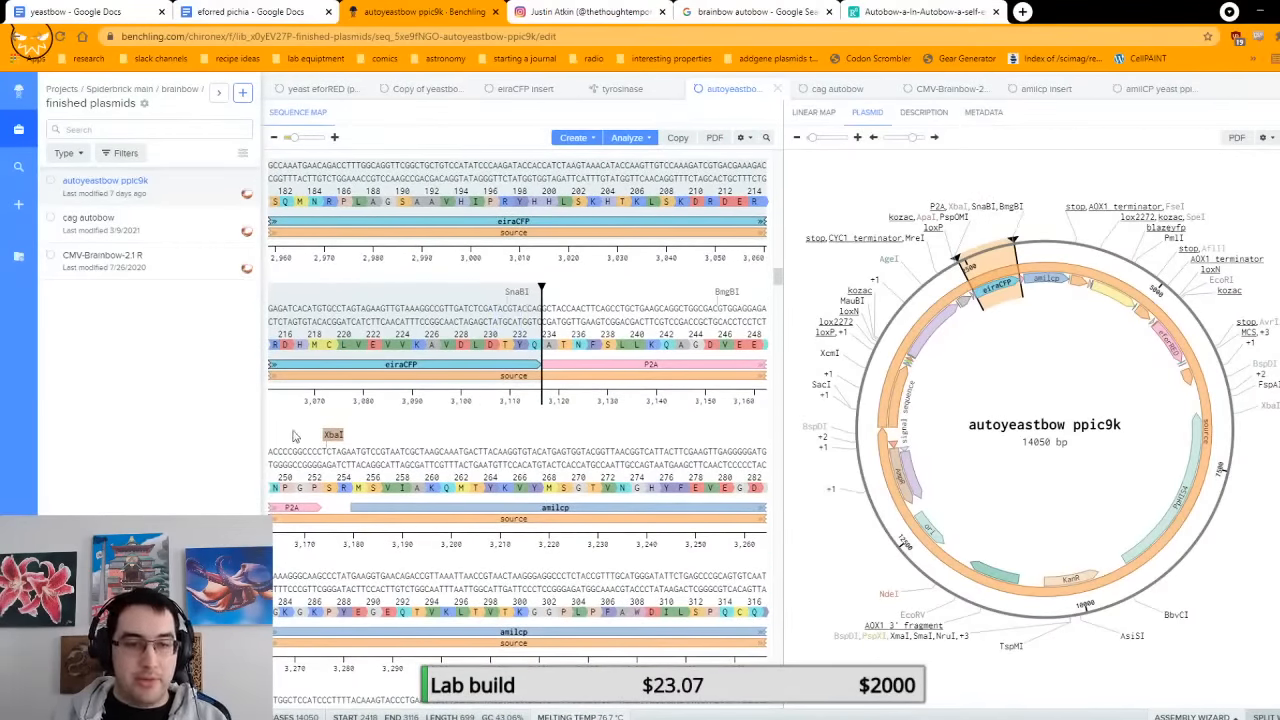
pyautogui.scroll(-2, 378, 430)
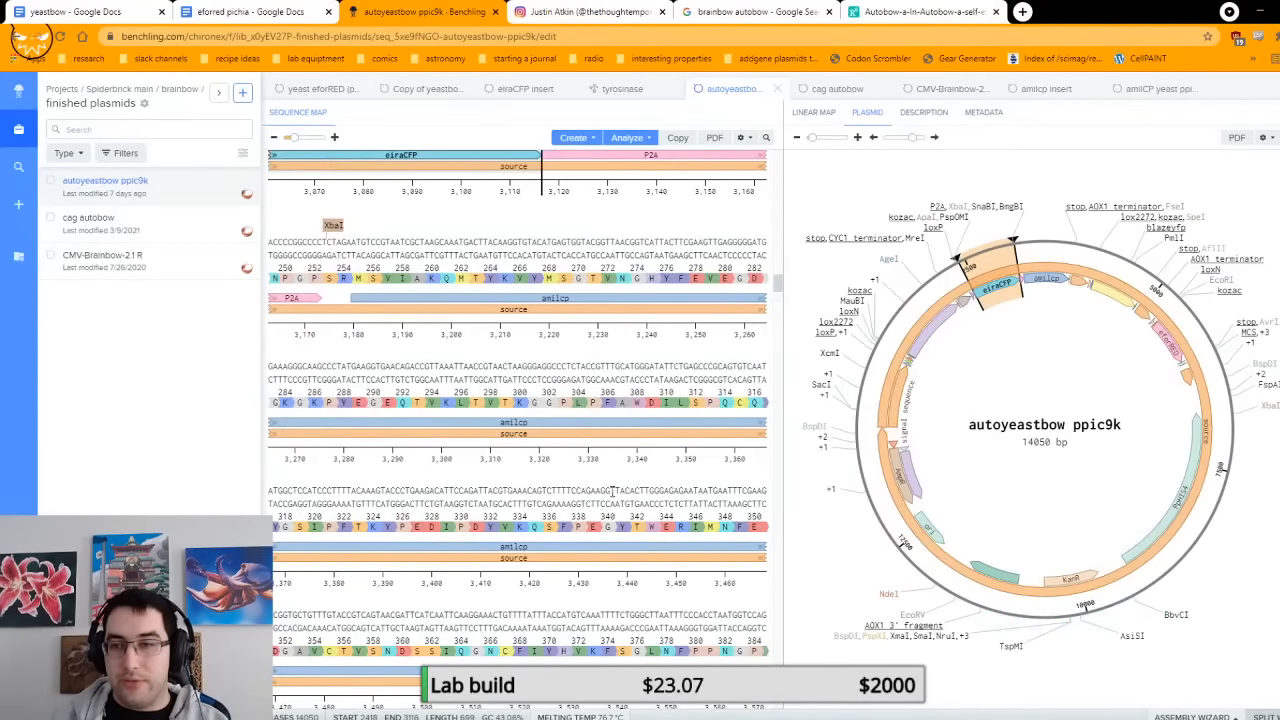
pyautogui.scroll(-1, 615, 485)
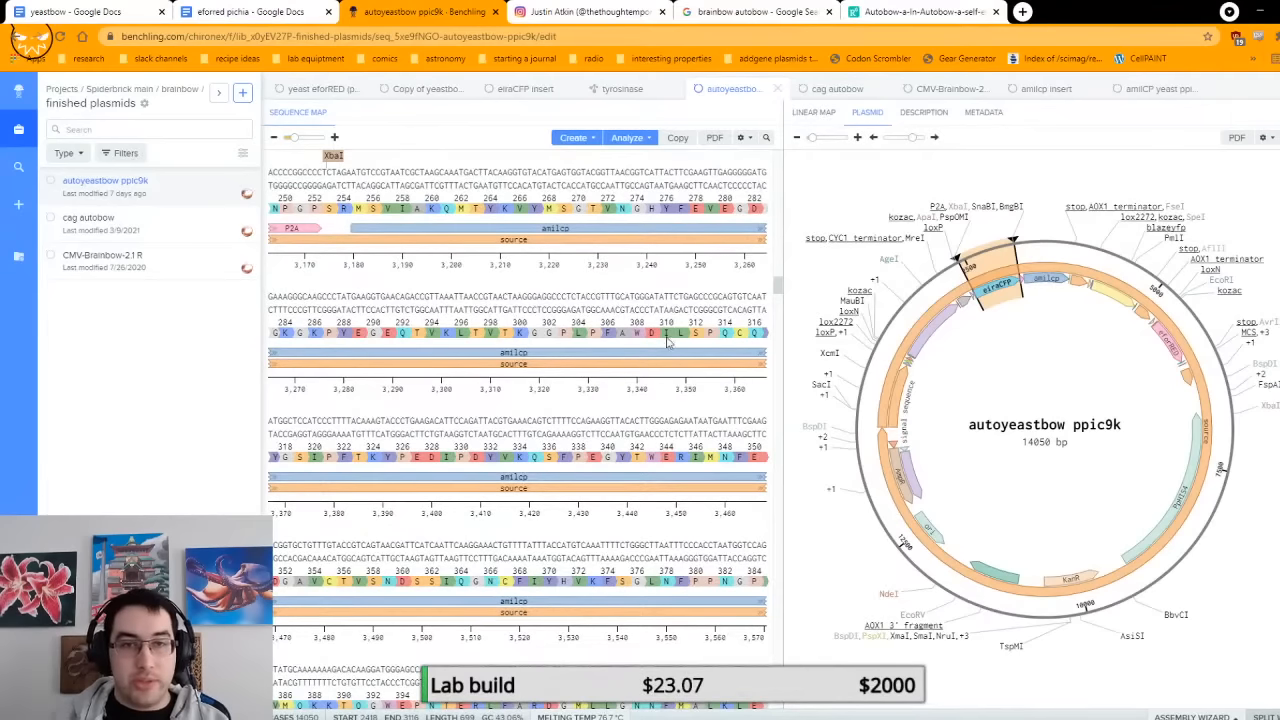
# Step: Open the yeast eforRED (pPIC9k) plasmid, select its eforRED gene and examine the sequence around the AgeI and NdeI sites
pyautogui.click(315, 90)
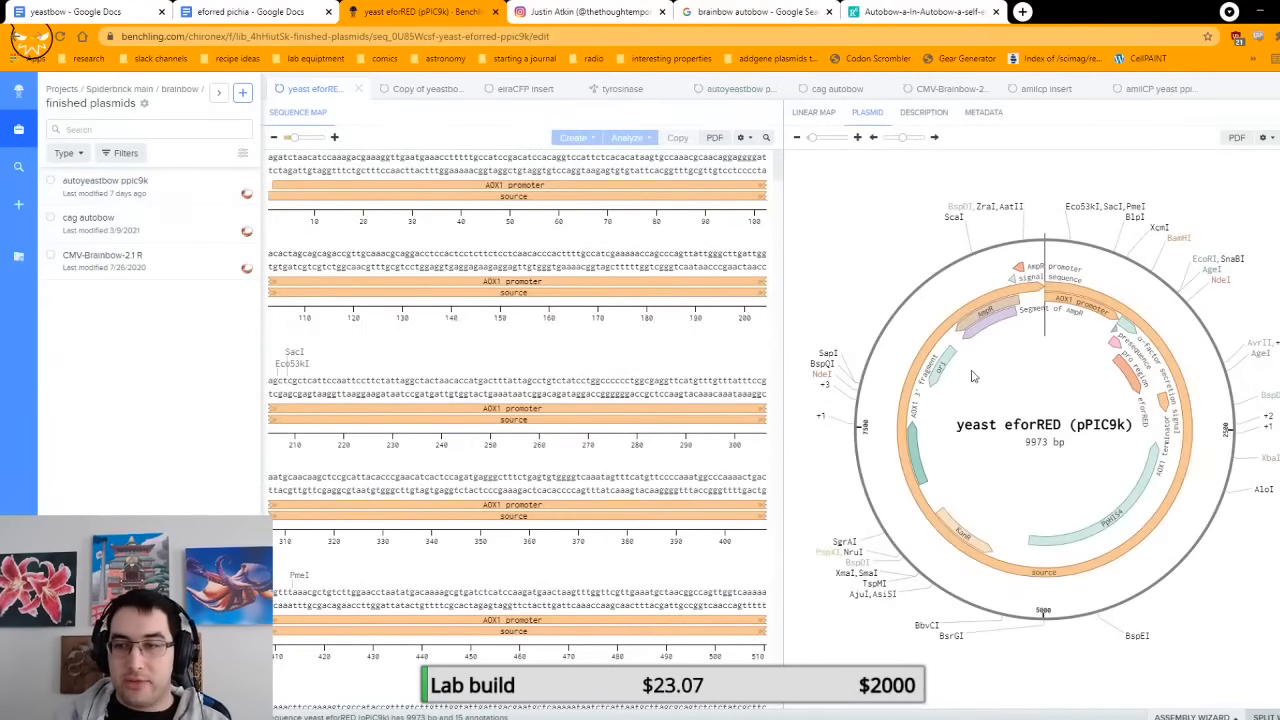
pyautogui.click(1128, 372)
pyautogui.scroll(-1, 665, 478)
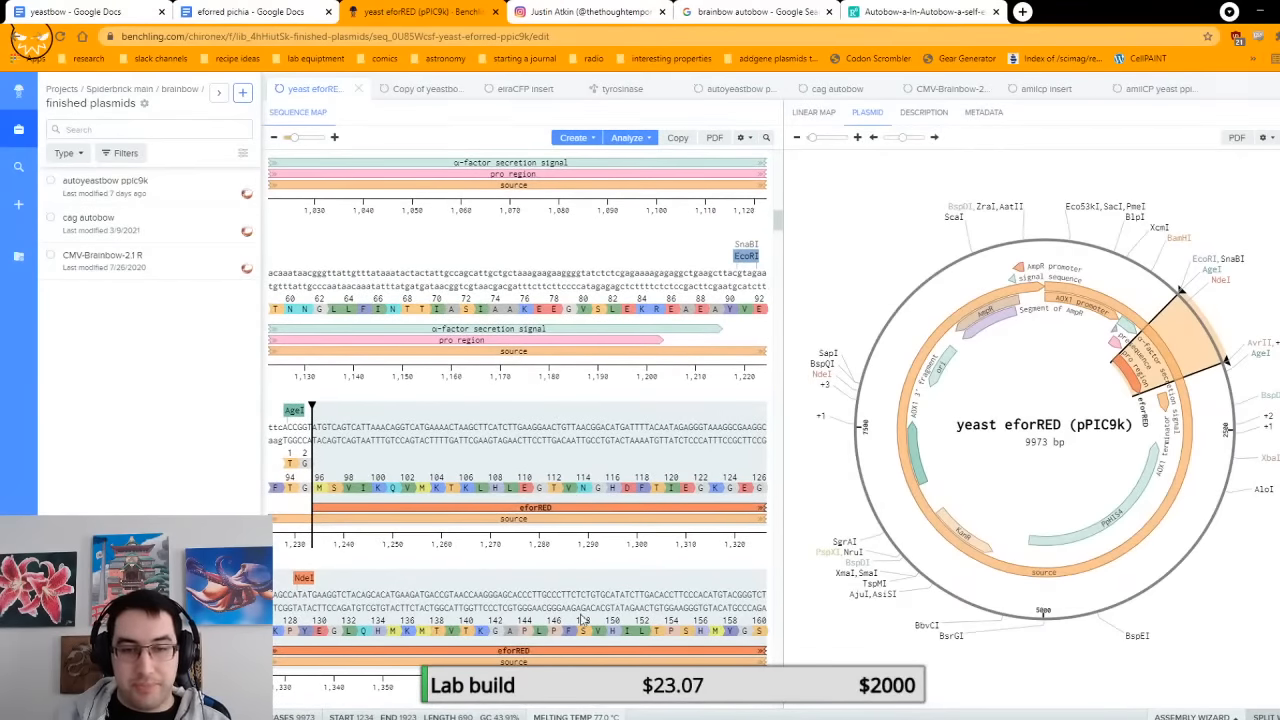
# Step: Examine the cut sites flanking eforRED, from EcoRI and AgeI ahead of the gene to AvrII, NotI and EagI after it
pyautogui.scroll(-1, 600, 470)
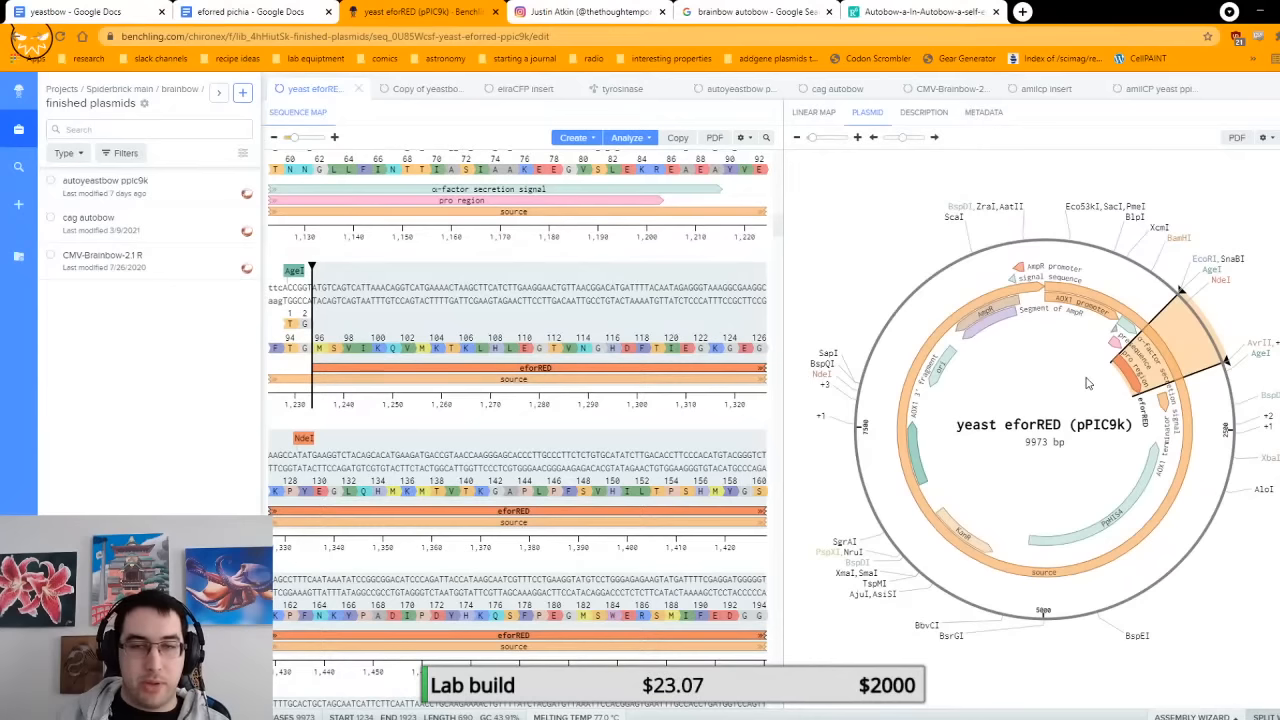
pyautogui.scroll(1, 397, 420)
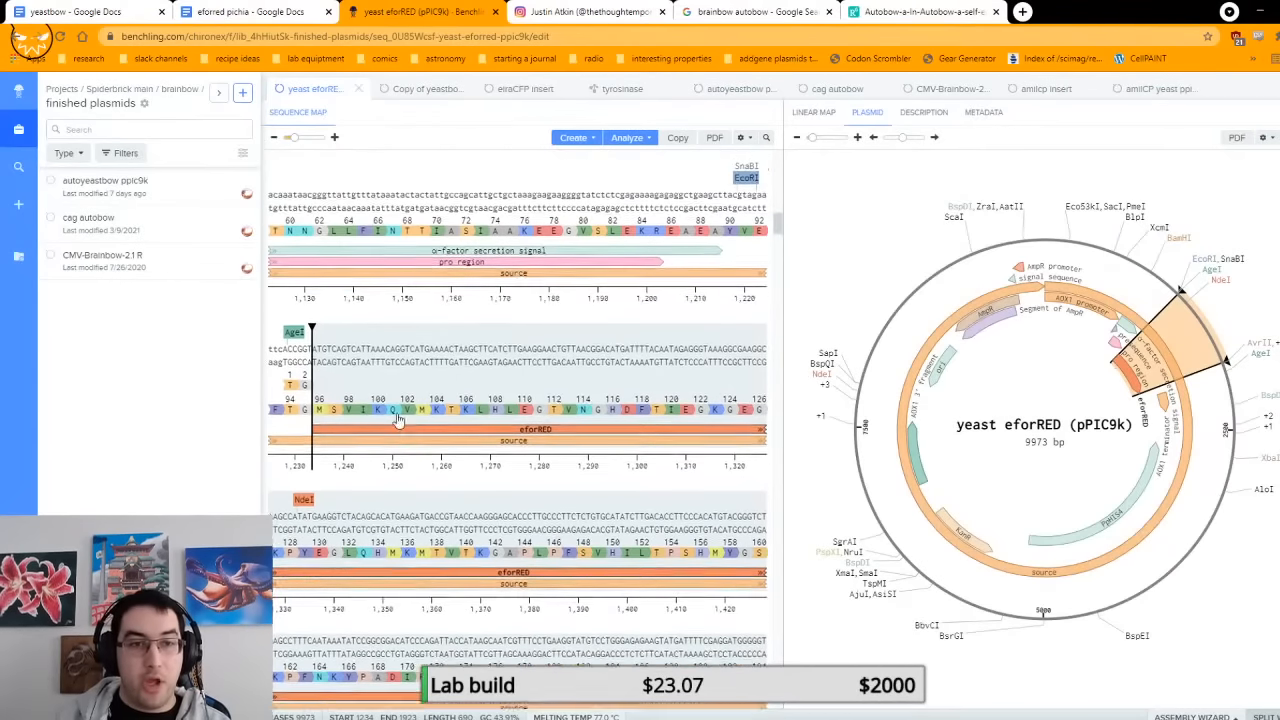
pyautogui.scroll(-4, 615, 330)
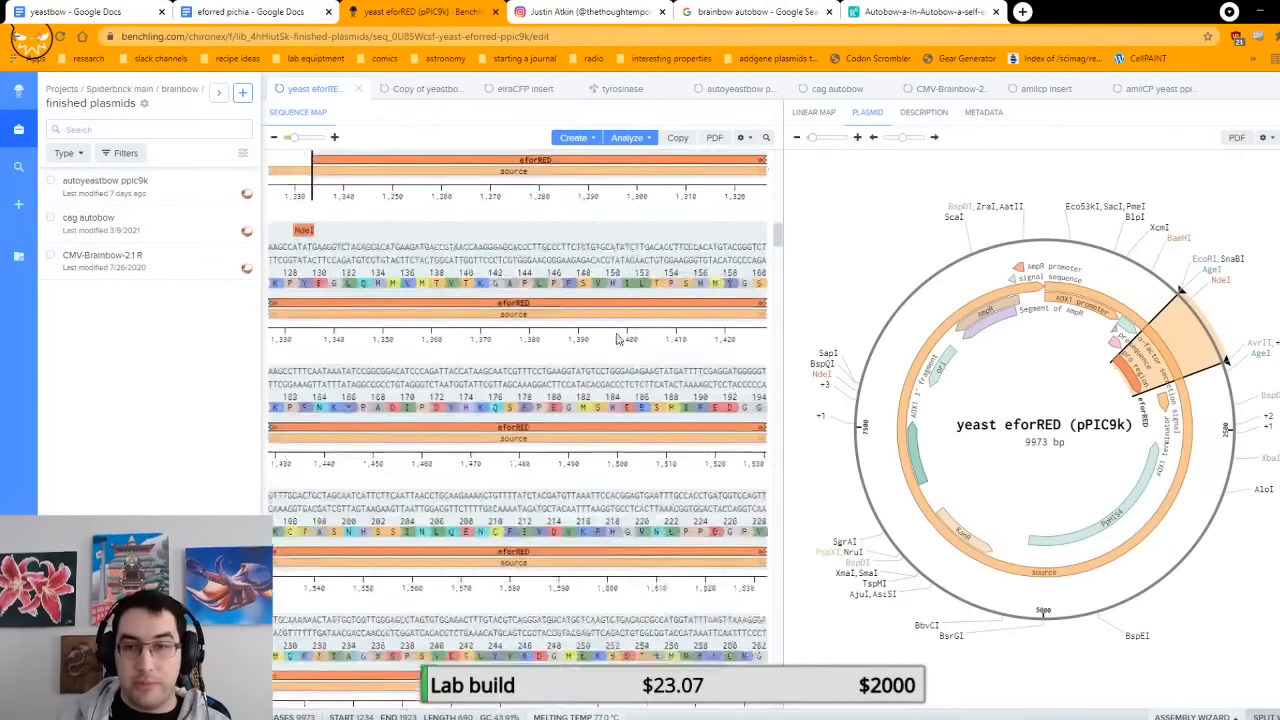
pyautogui.scroll(-9, 617, 340)
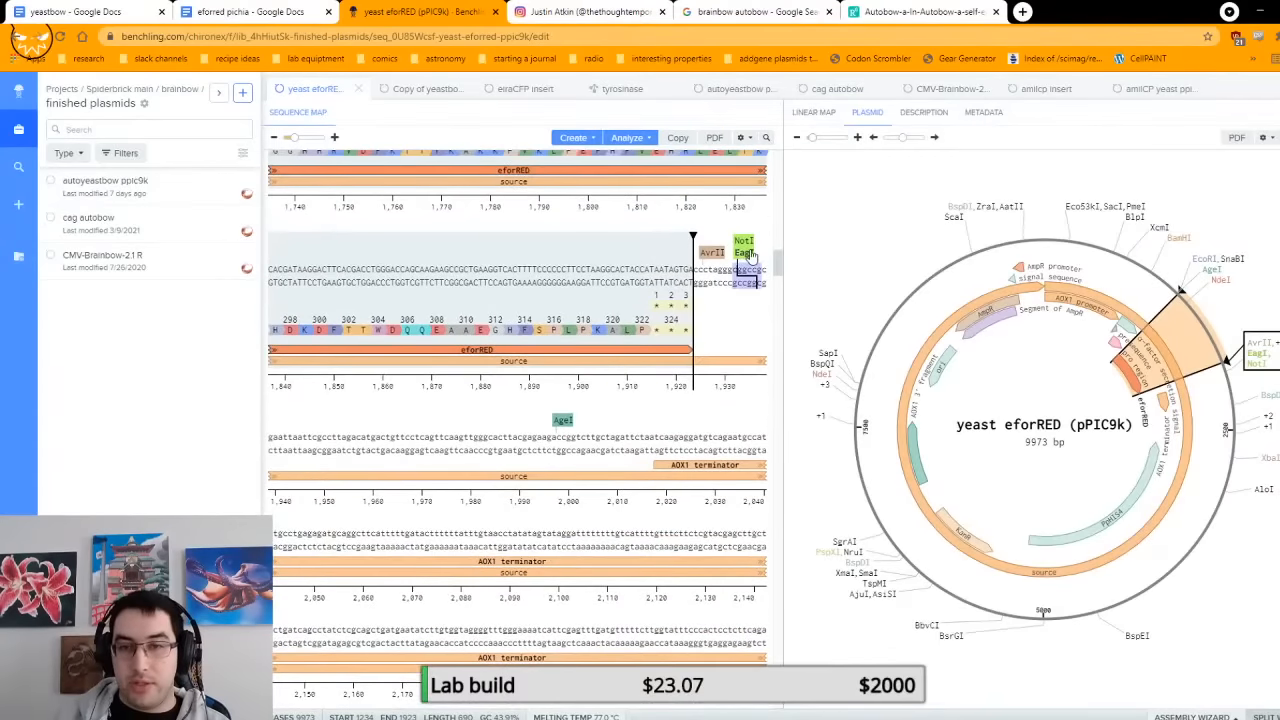
pyautogui.scroll(10, 748, 400)
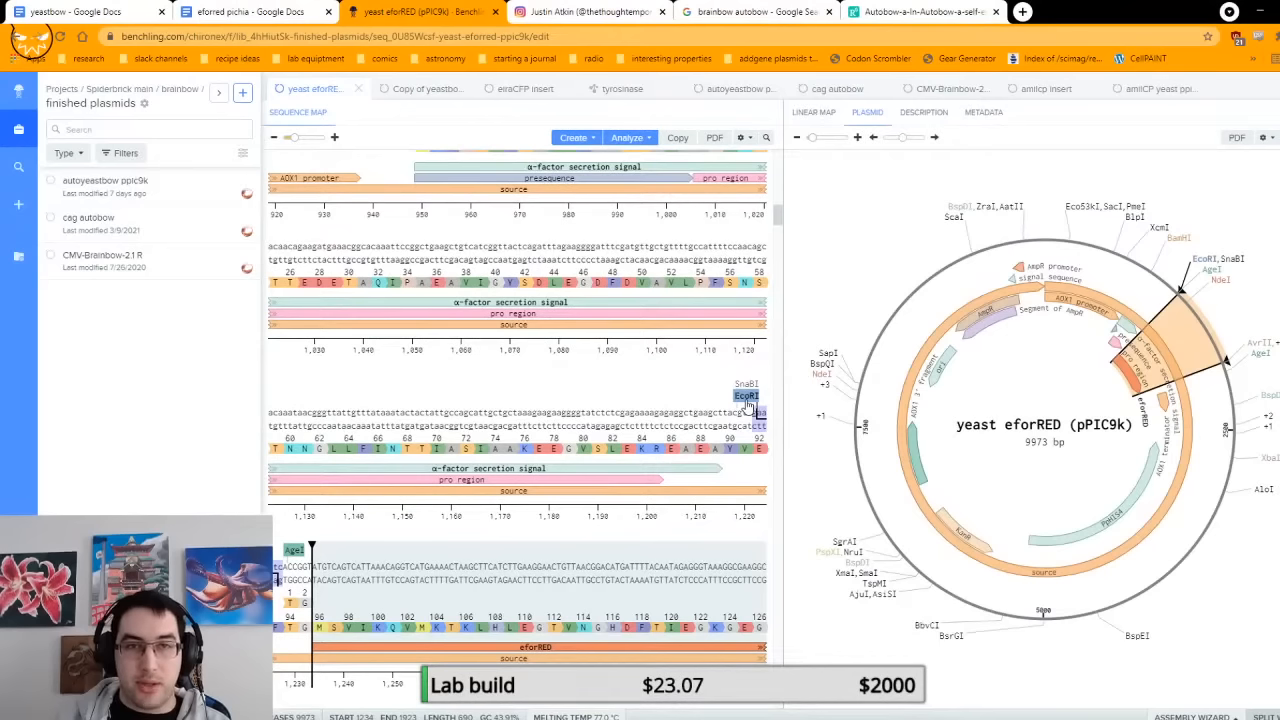
pyautogui.scroll(-1, 745, 405)
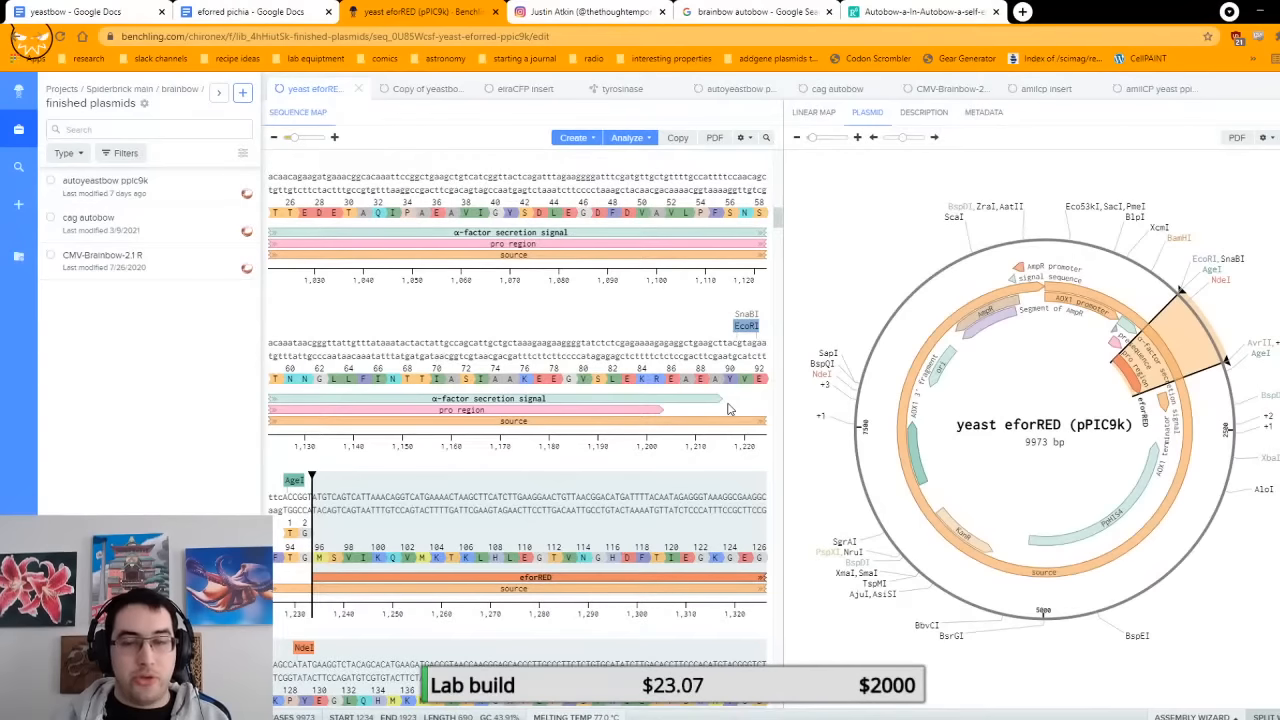
pyautogui.click(746, 326)
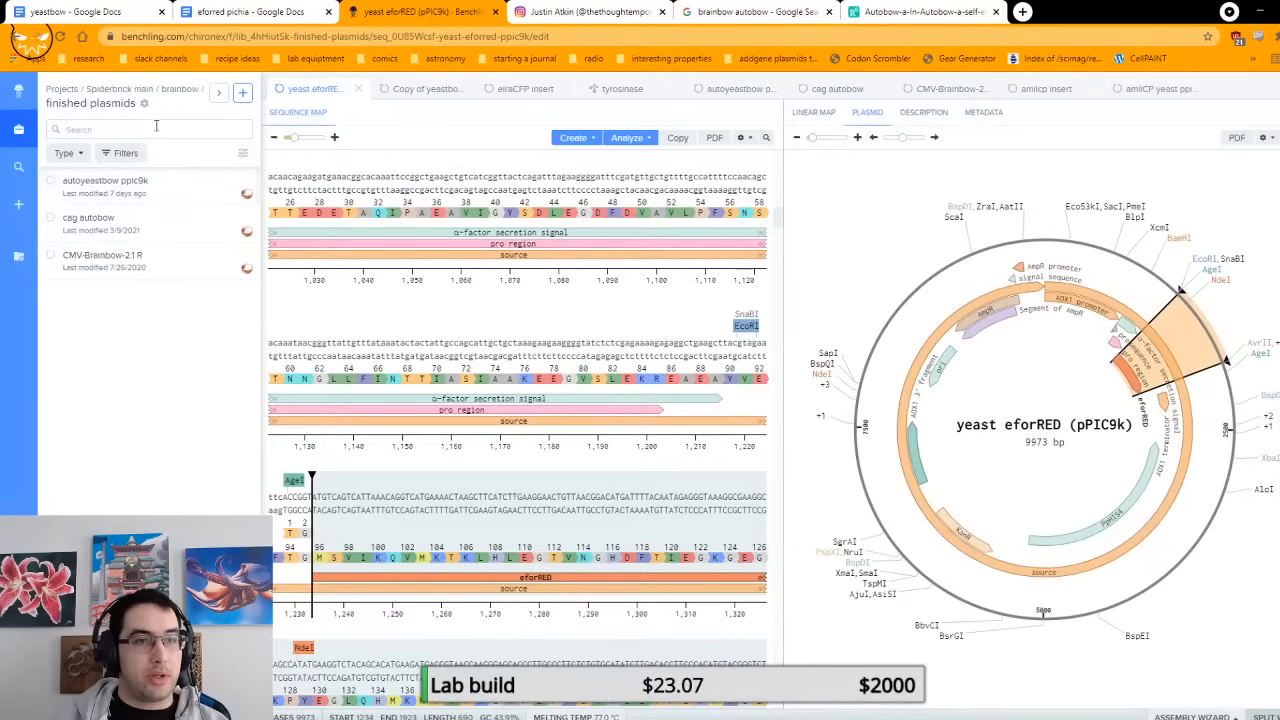
# Step: Open the HOKanMX Egg plasmid from the milk and eggs folder of the Spiderbrick main project
pyautogui.click(142, 89)
pyautogui.scroll(-5, 203, 410)
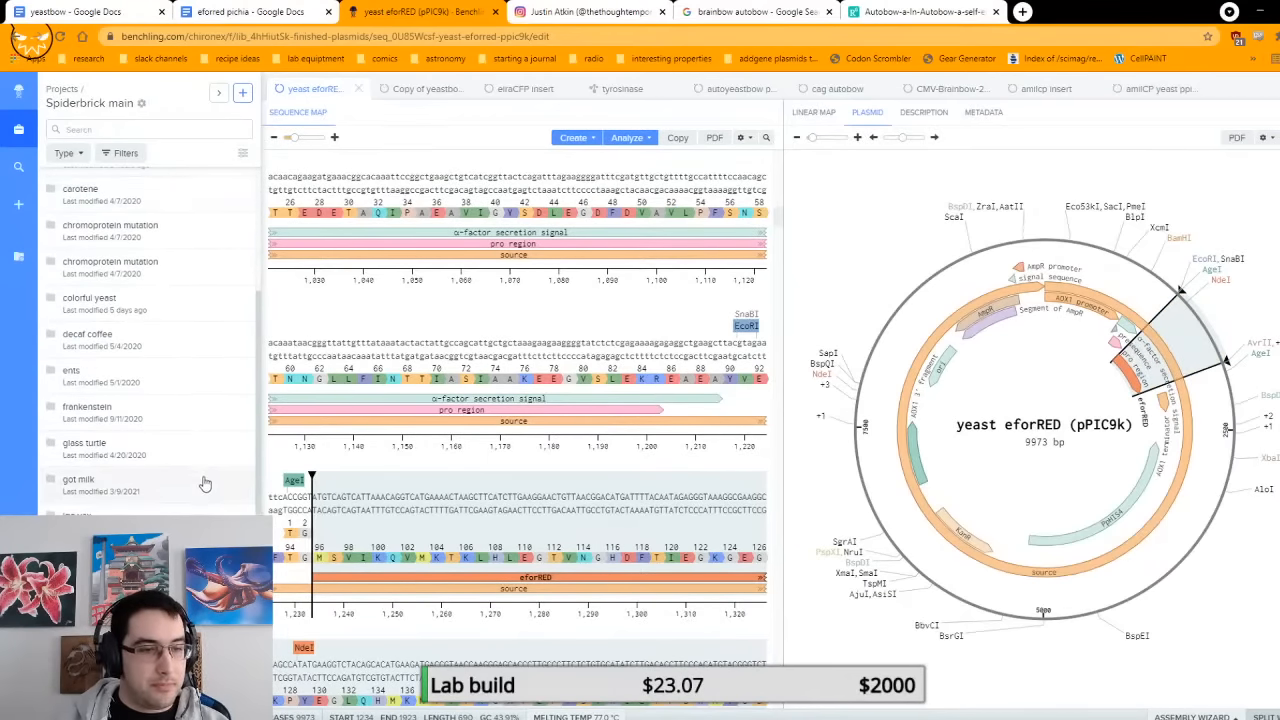
pyautogui.scroll(-1, 204, 480)
pyautogui.scroll(-2, 204, 488)
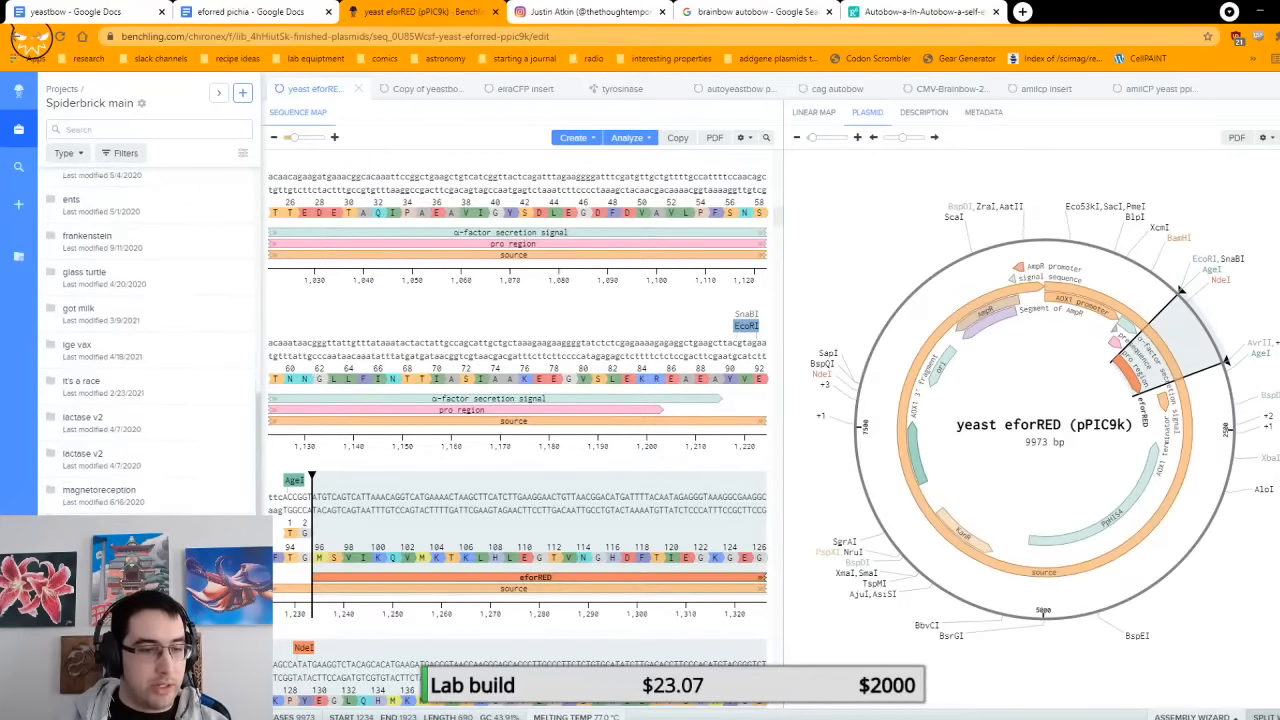
pyautogui.click(204, 498)
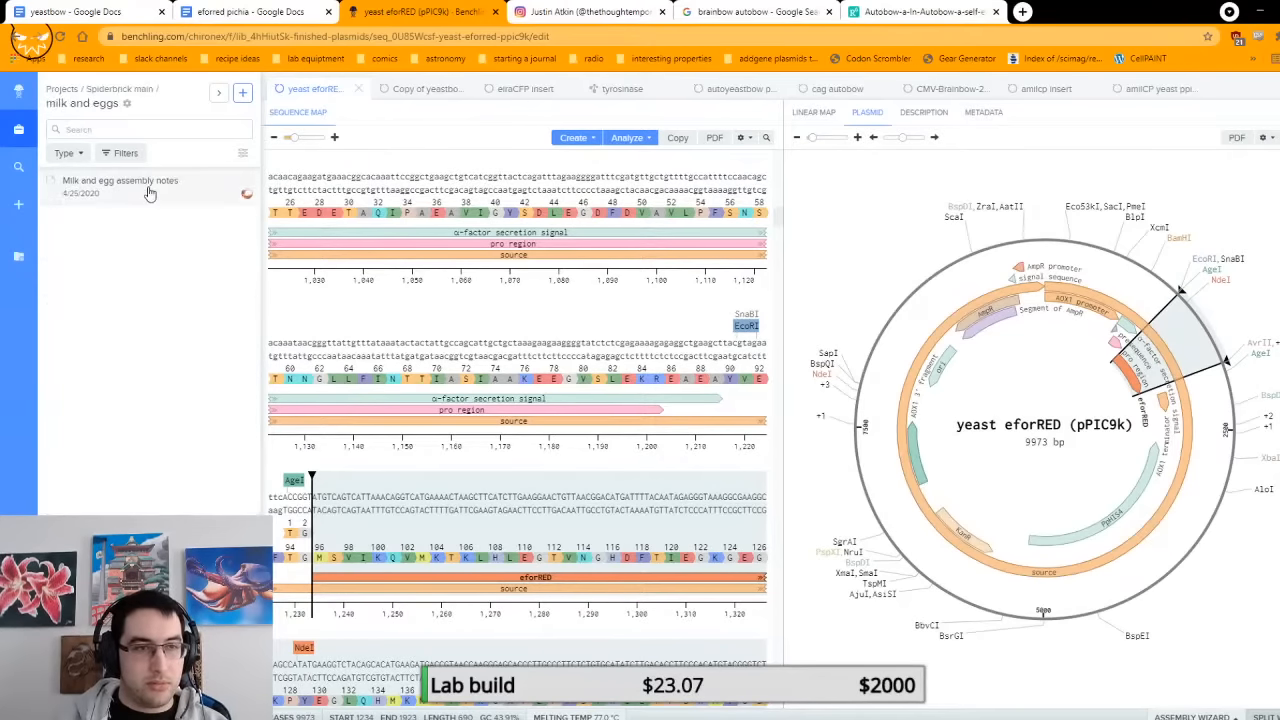
pyautogui.click(150, 92)
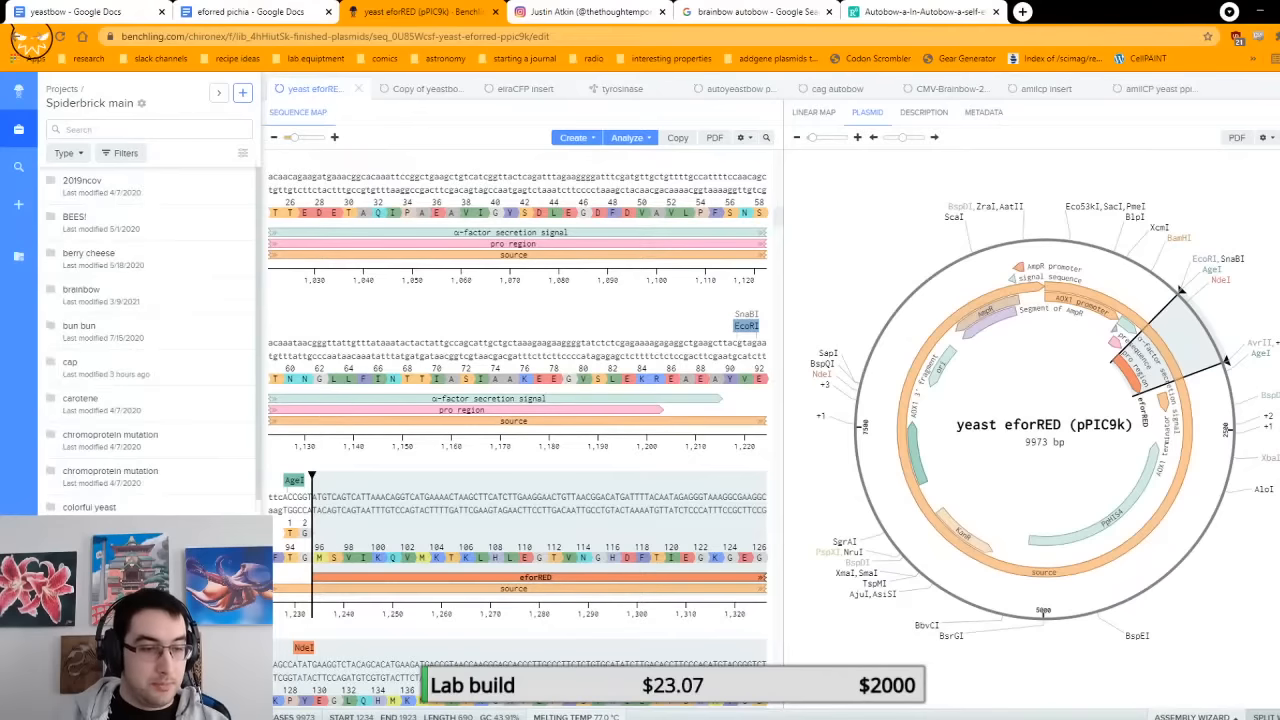
pyautogui.scroll(-2, 150, 340)
pyautogui.scroll(-3, 150, 340)
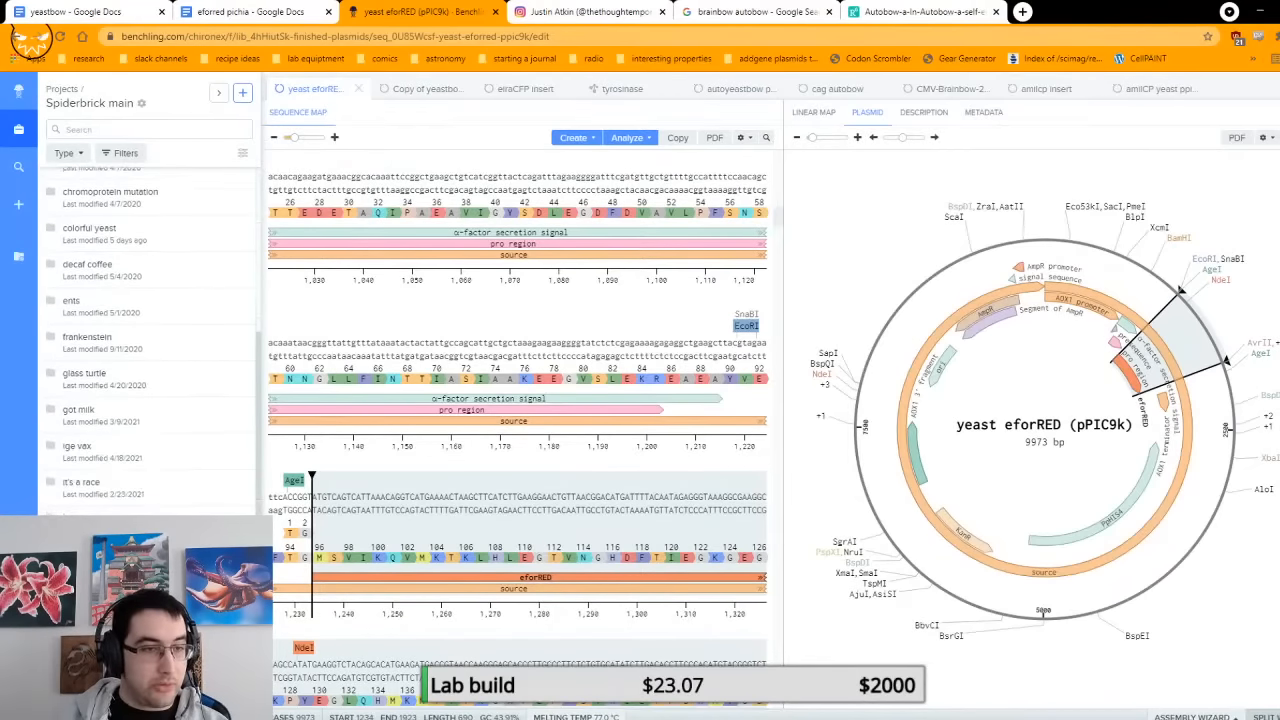
pyautogui.click(90, 530)
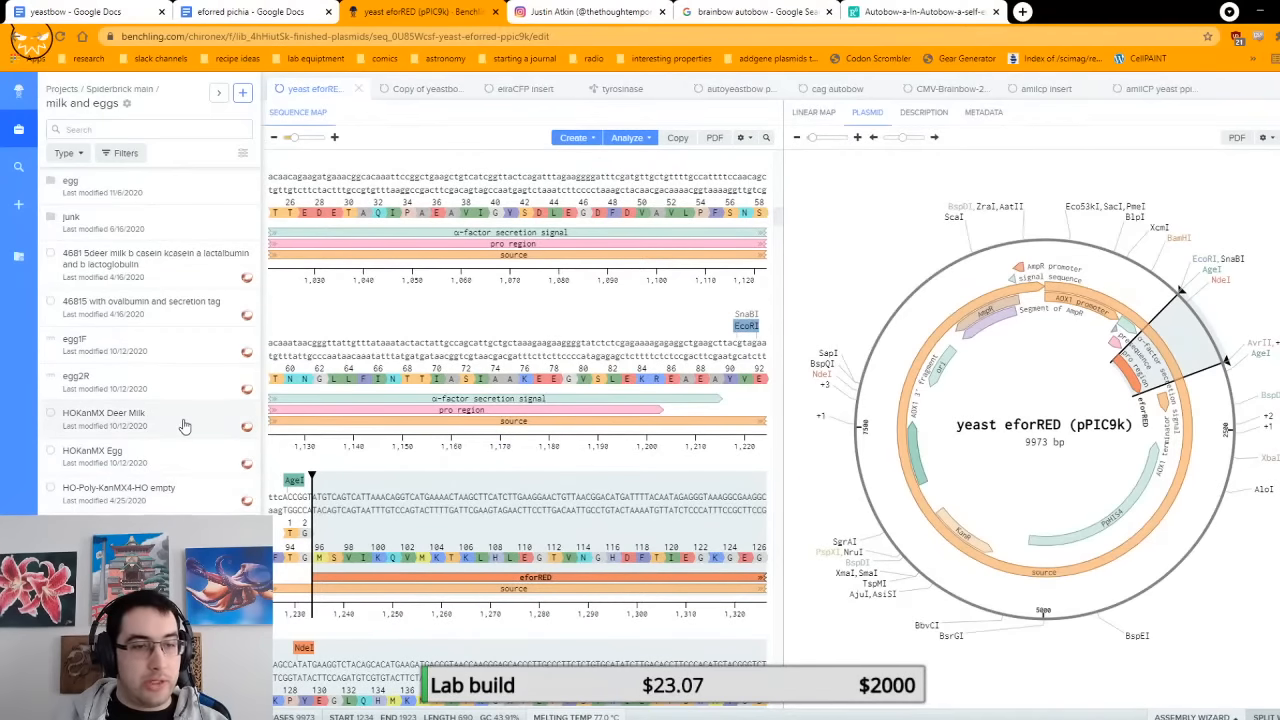
pyautogui.click(178, 455)
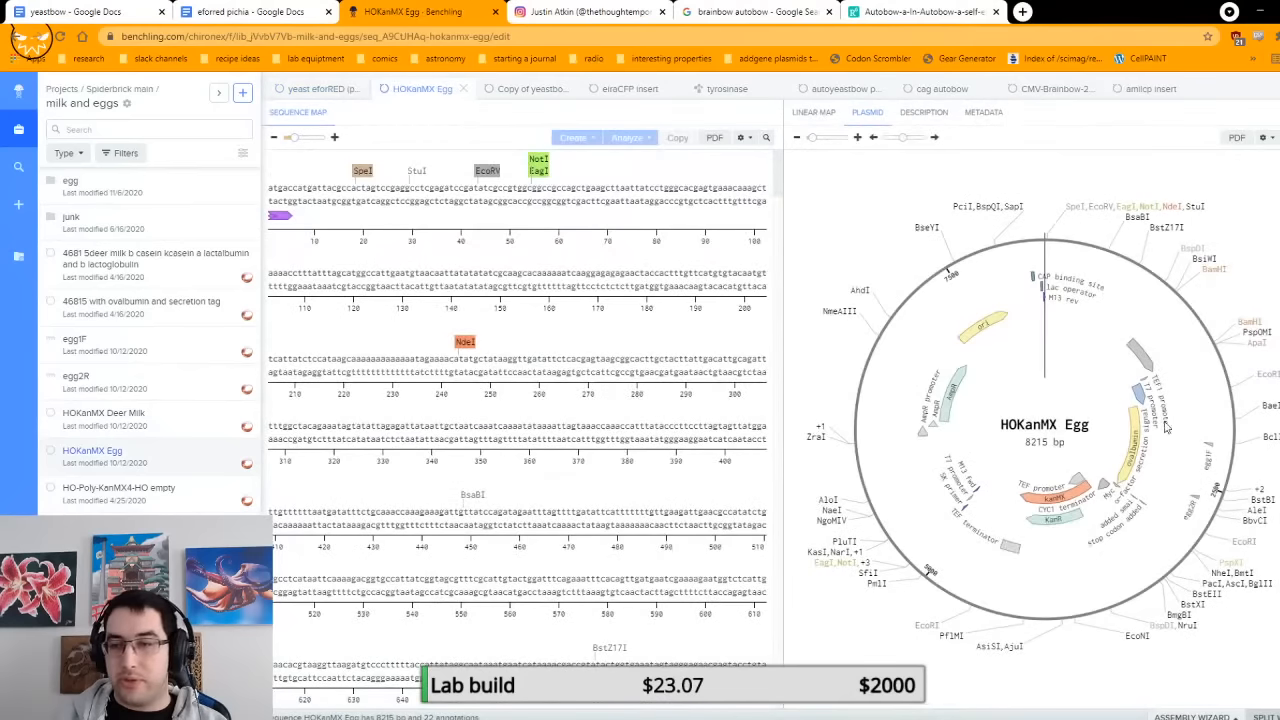
# Step: Enlarge the circular plasmid map, select the ovalbumin gene and examine its sequence from the α-factor secretion signal through the Myc tag
pyautogui.click(857, 138)
pyautogui.scroll(-10, 1205, 478)
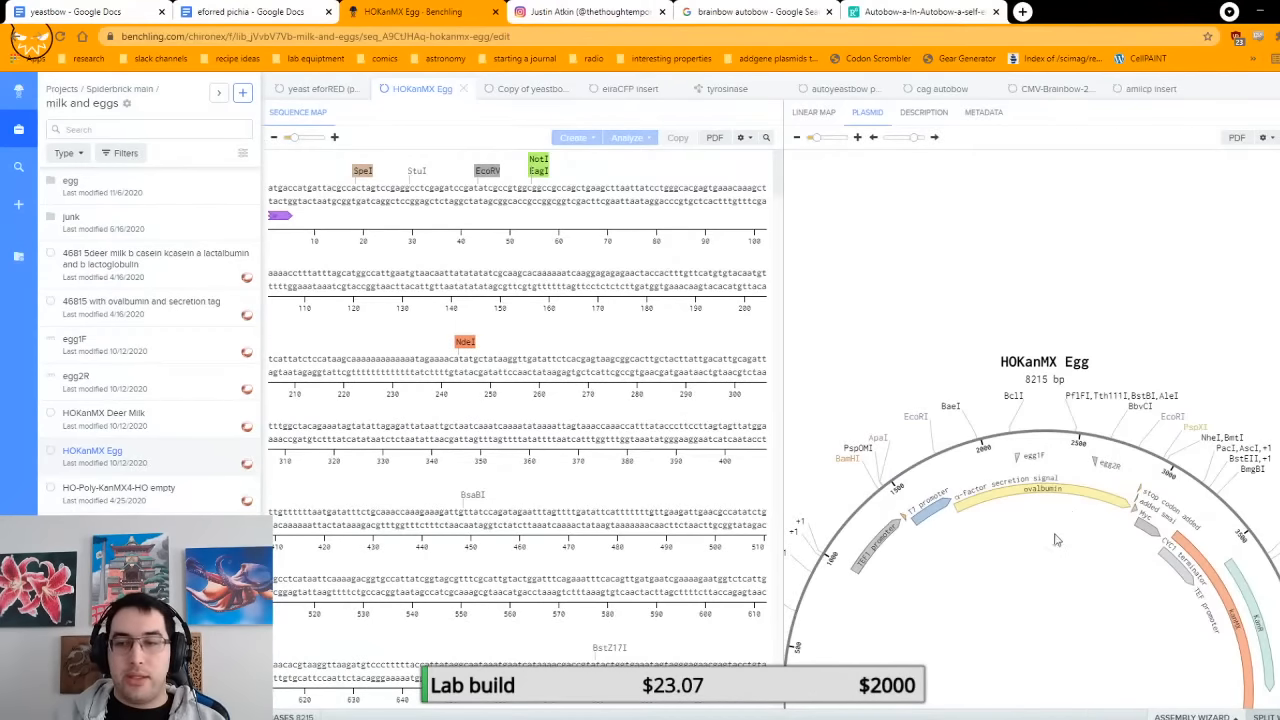
pyautogui.click(1120, 510)
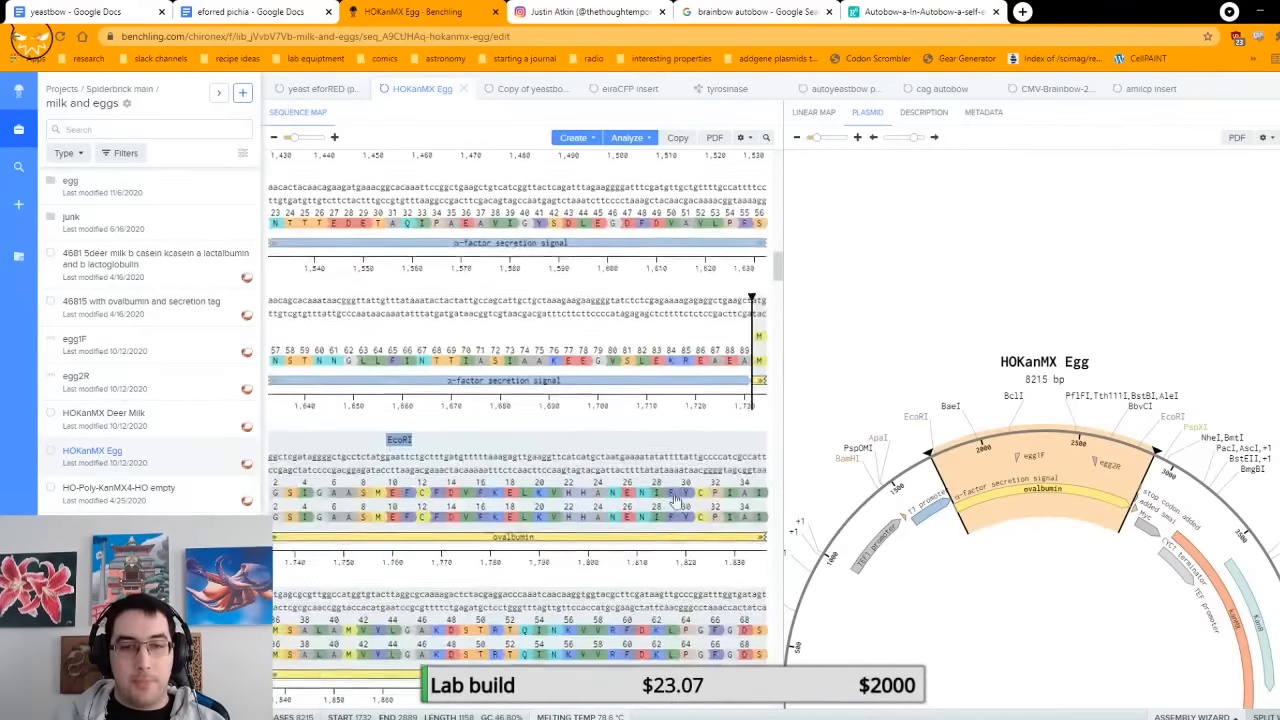
pyautogui.scroll(-15, 675, 497)
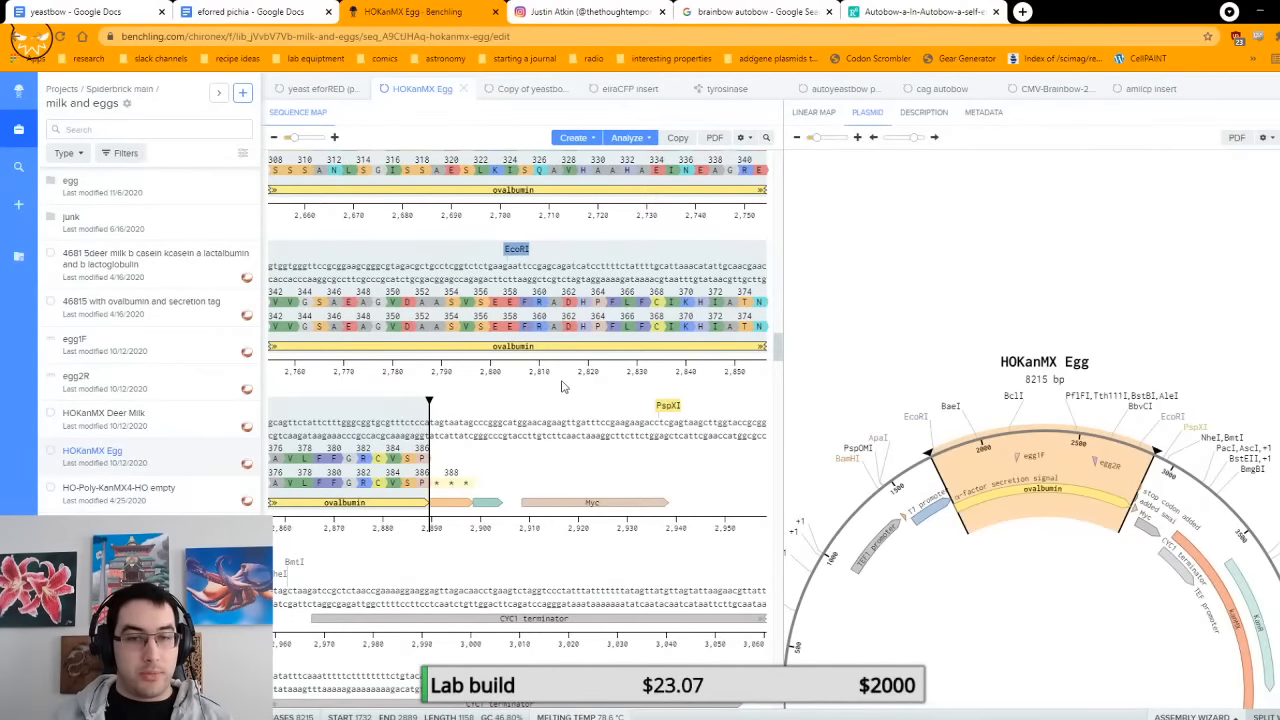
# Step: Open the Gene Universal website in a new browser tab and look over its home page
pyautogui.hotkey('ctrl', 't')
pyautogui.write('gene')
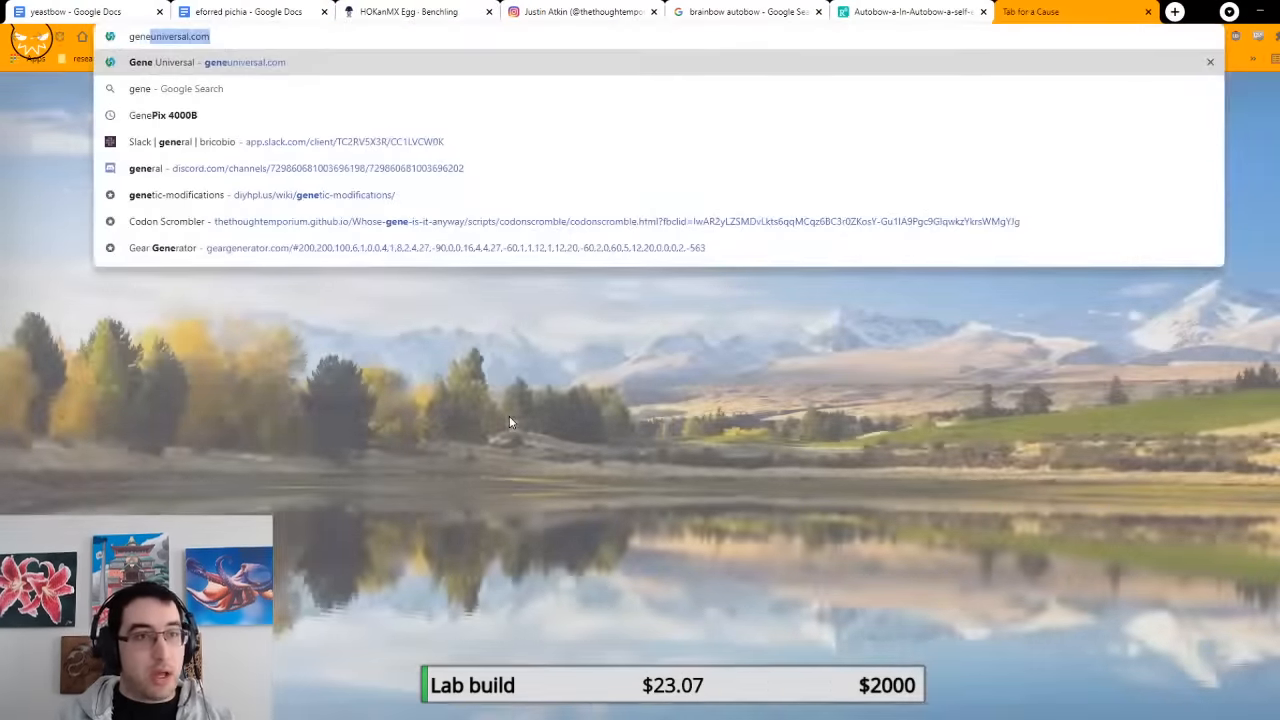
pyautogui.press('Return')
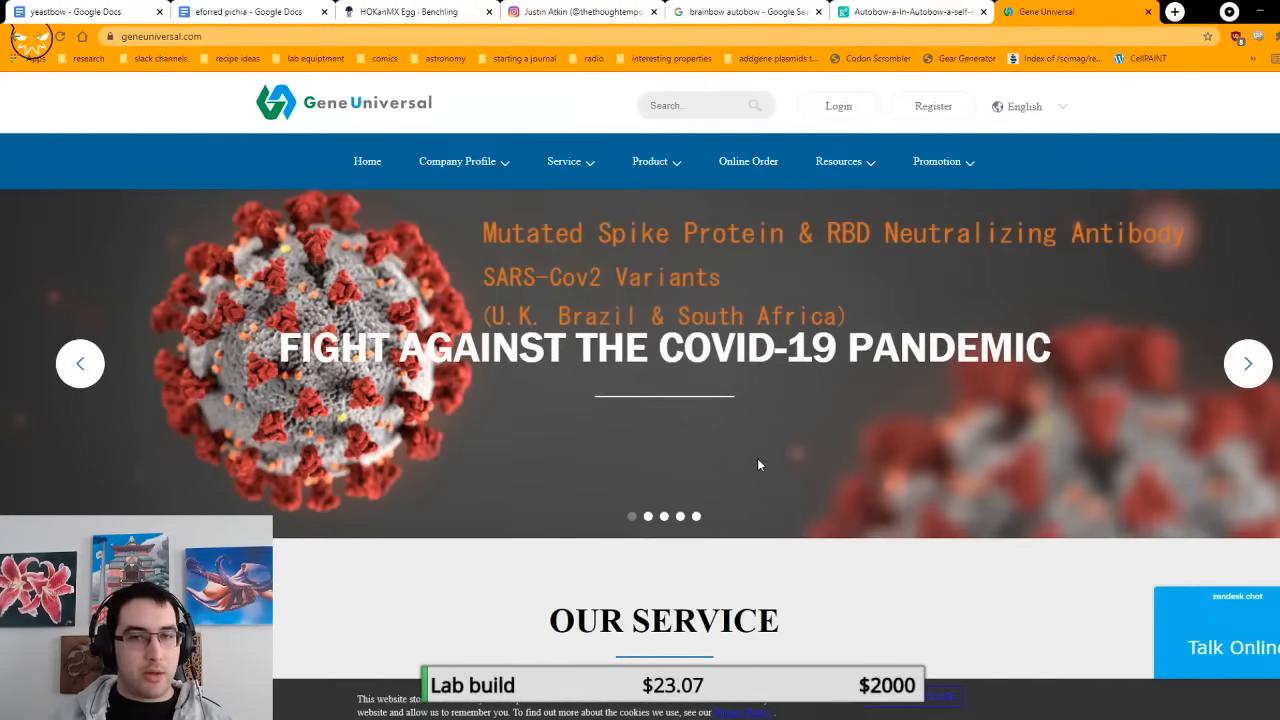
pyautogui.scroll(-3, 757, 464)
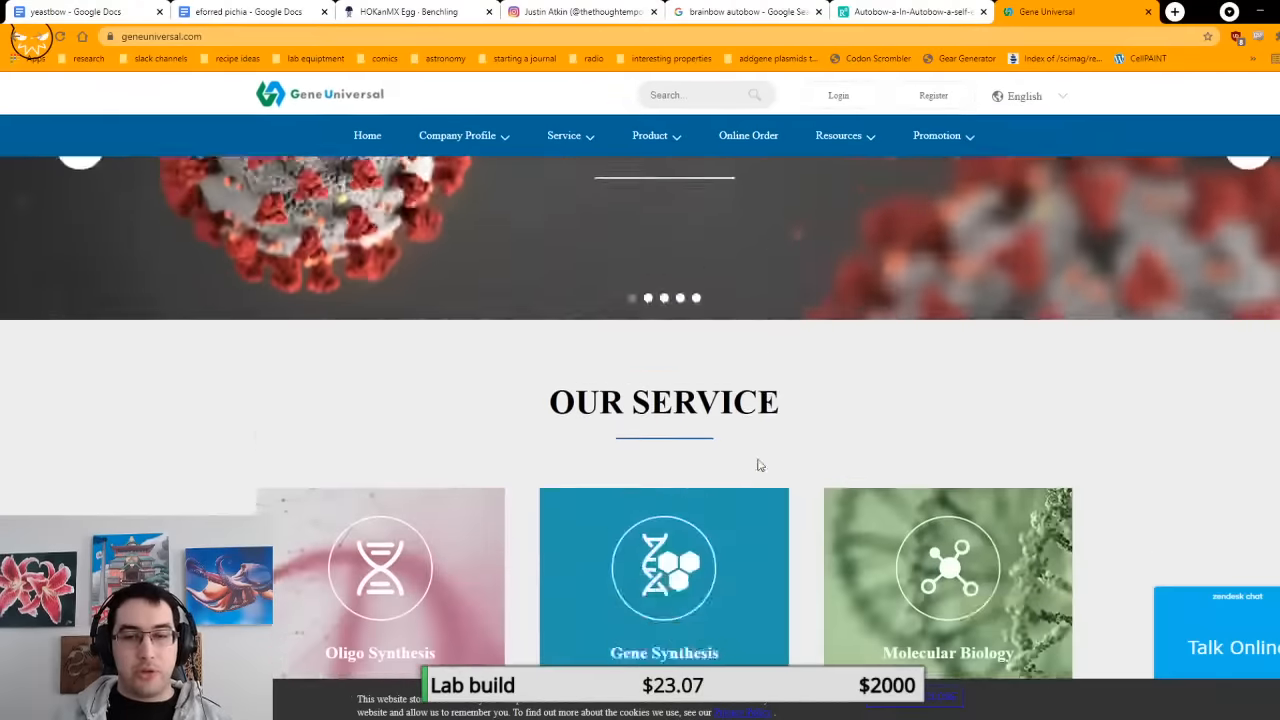
pyautogui.scroll(2, 859, 343)
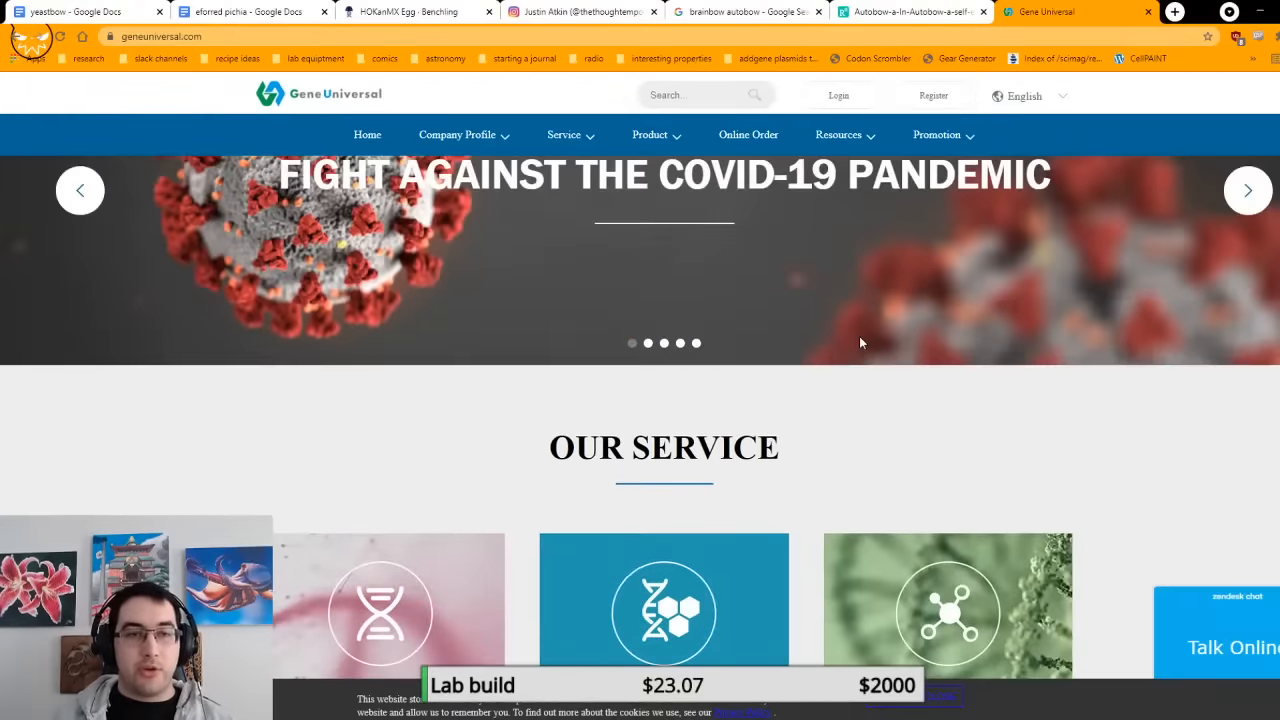
pyautogui.scroll(1, 859, 343)
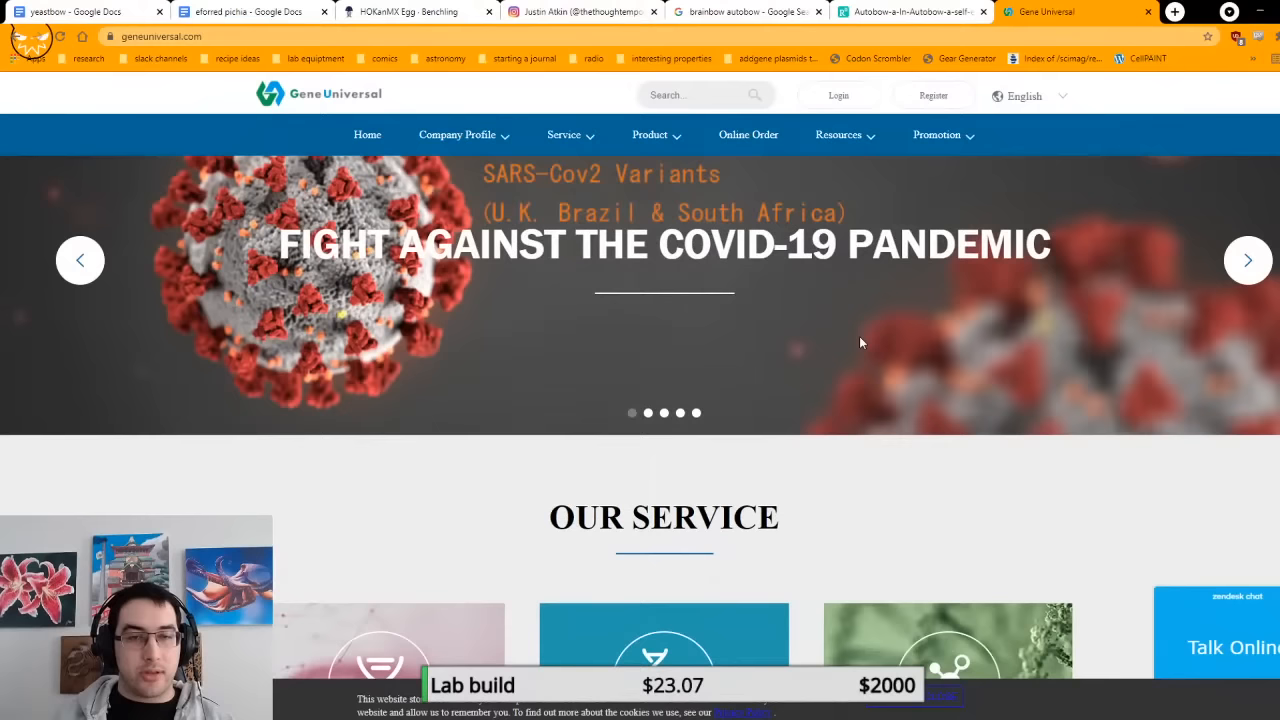
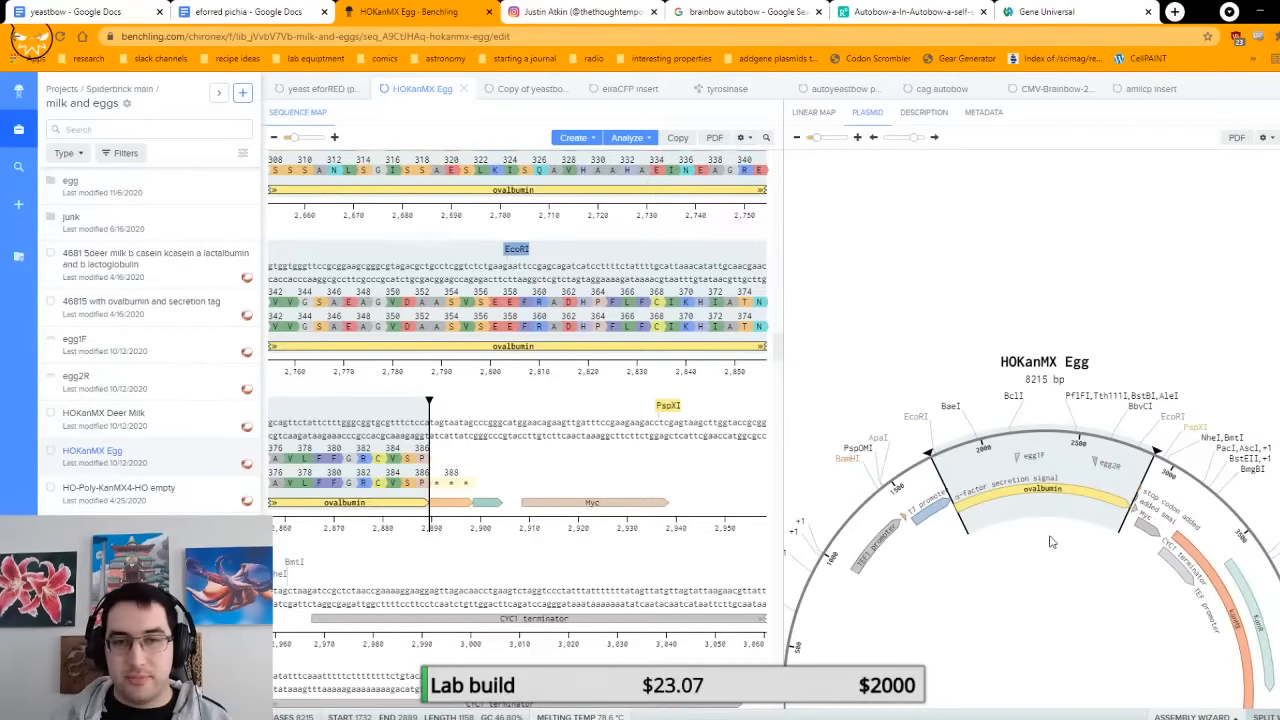
# Step: Return to the autoyeastbow ppic9k plasmid, locate the end of the AOX1 promoter and place the cursor at the BamHI cut site
pyautogui.click(833, 92)
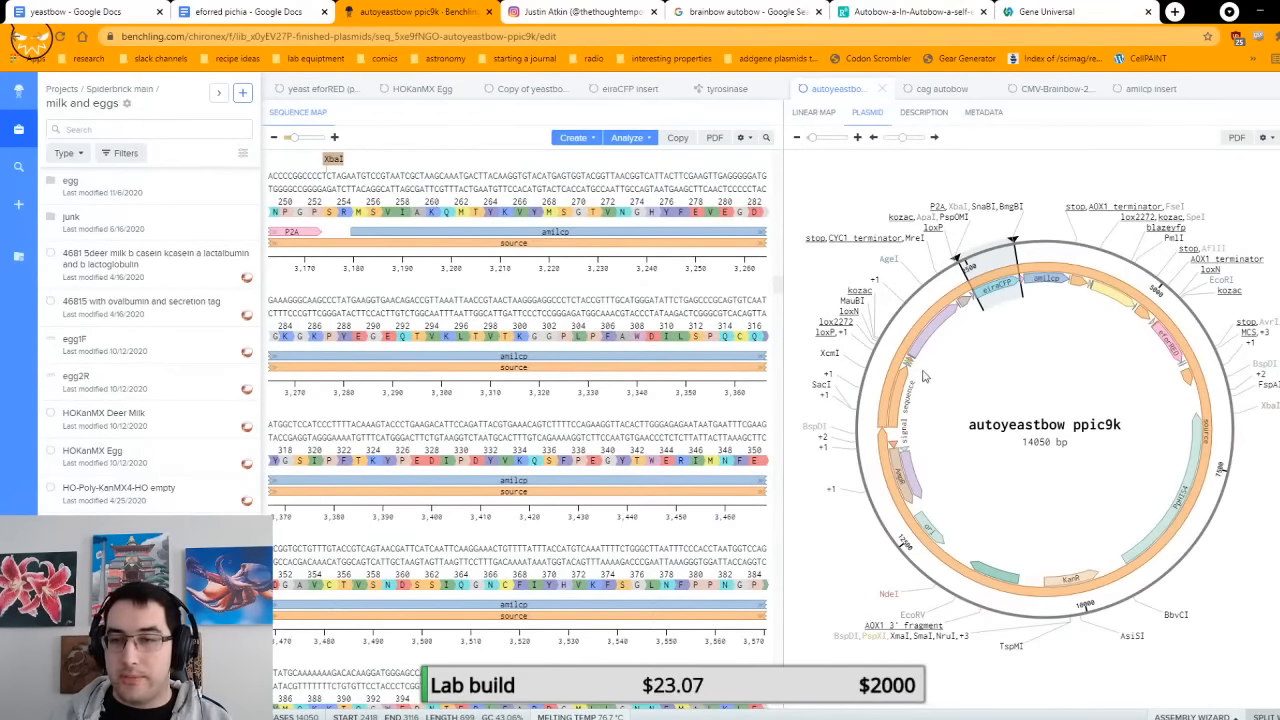
pyautogui.click(885, 375)
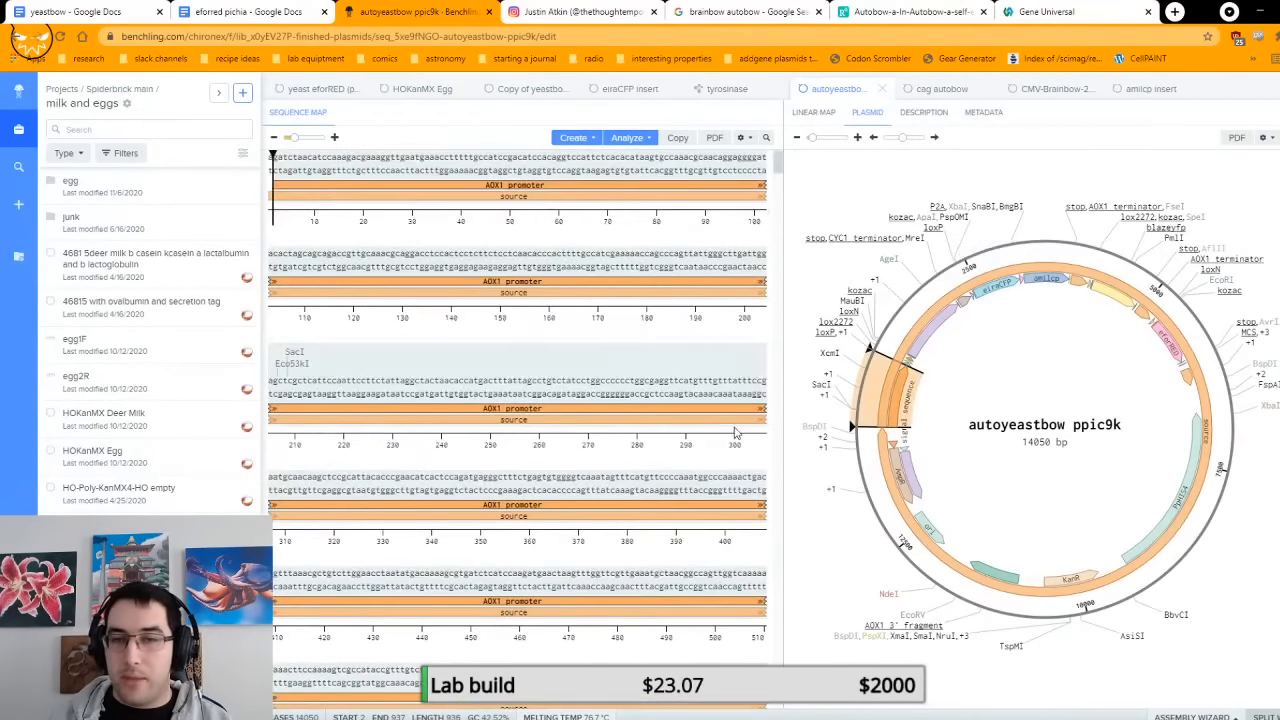
pyautogui.scroll(-8, 717, 329)
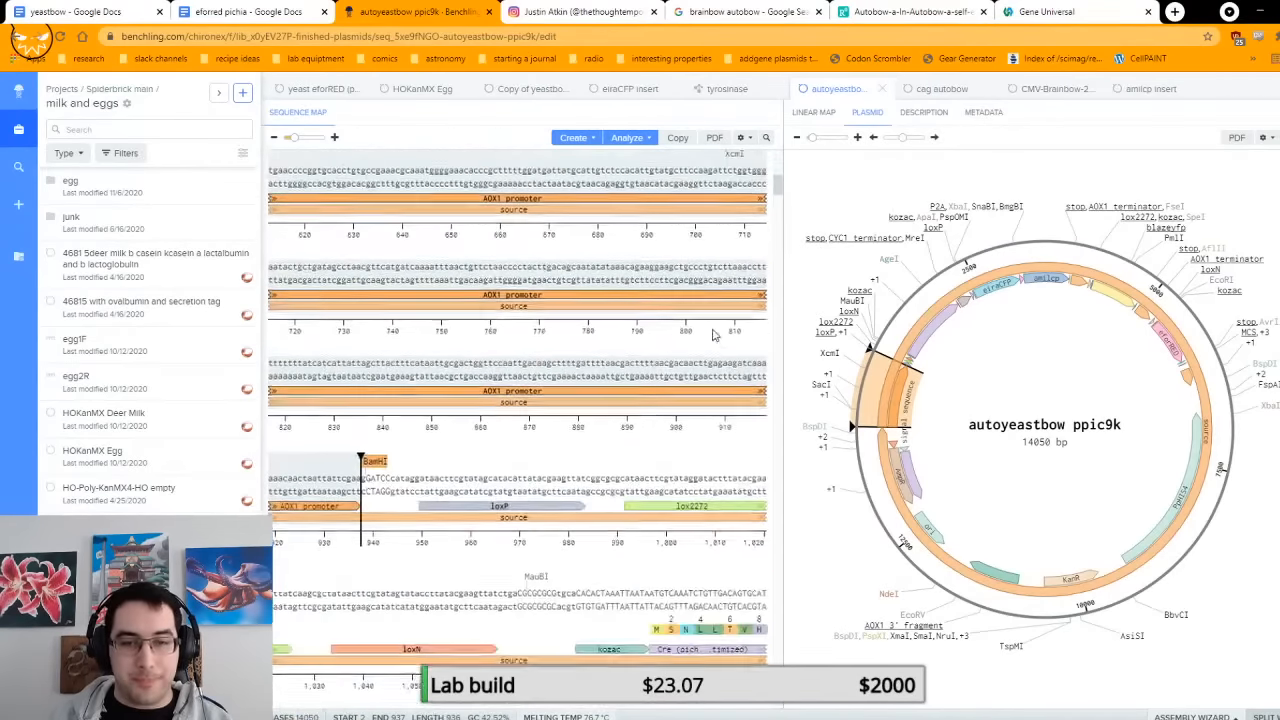
pyautogui.click(378, 268)
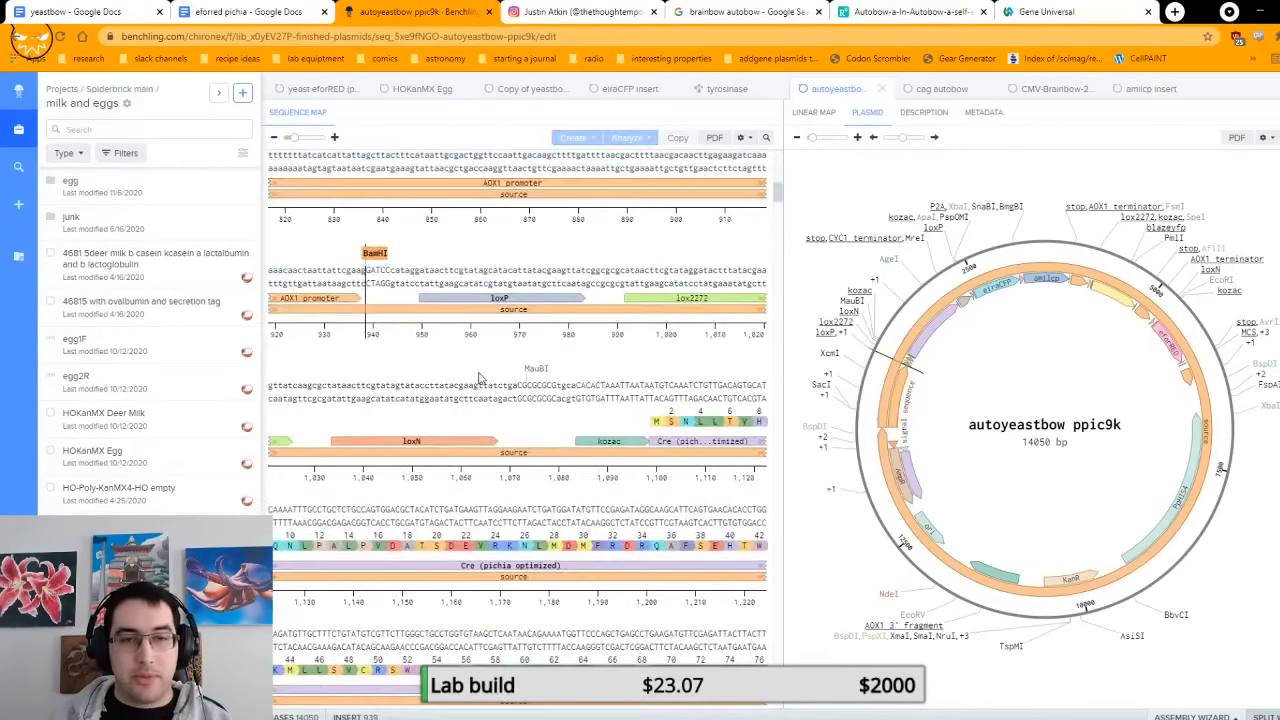
pyautogui.scroll(-8, 387, 265)
pyautogui.click(387, 265)
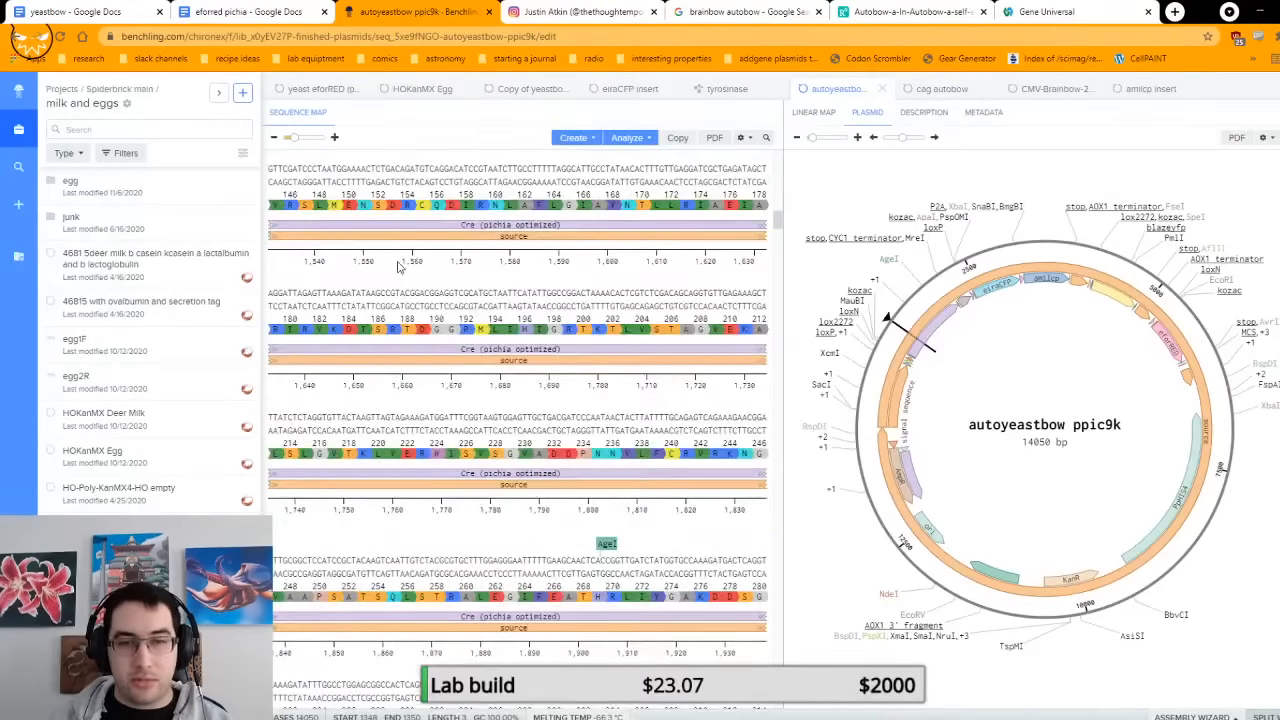
pyautogui.scroll(10, 420, 266)
pyautogui.scroll(-2, 420, 268)
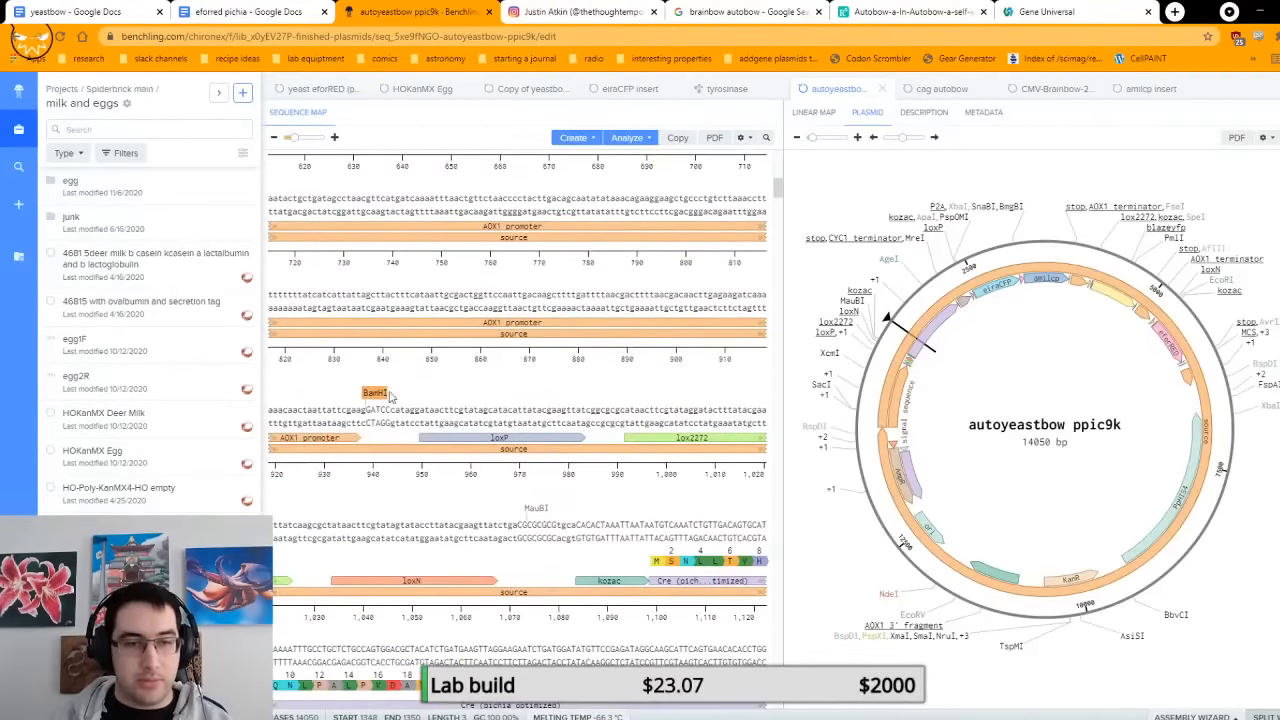
pyautogui.click(367, 410)
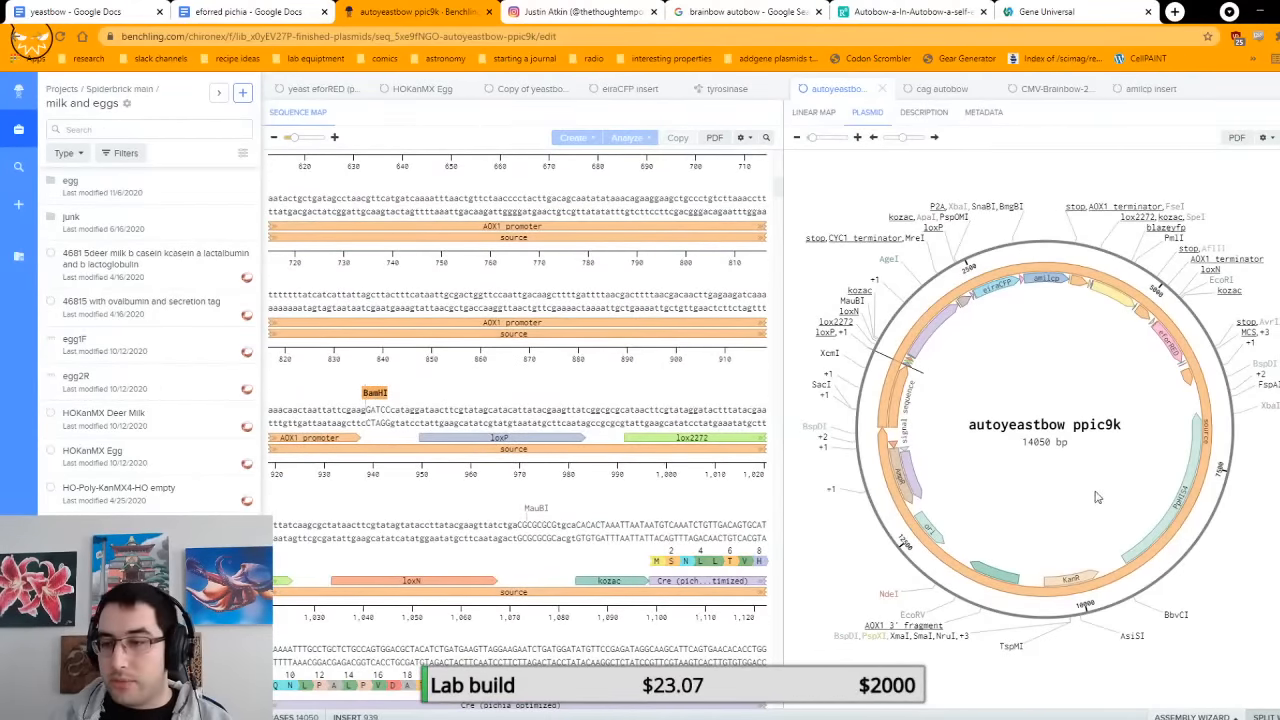
# Step: Select the whole insert on autoyeastbow ppic9k, from the BamHI cut site before loxP through eforRED to the NotI site
pyautogui.scroll(-2, 1226, 402)
pyautogui.scroll(-20, 590, 350)
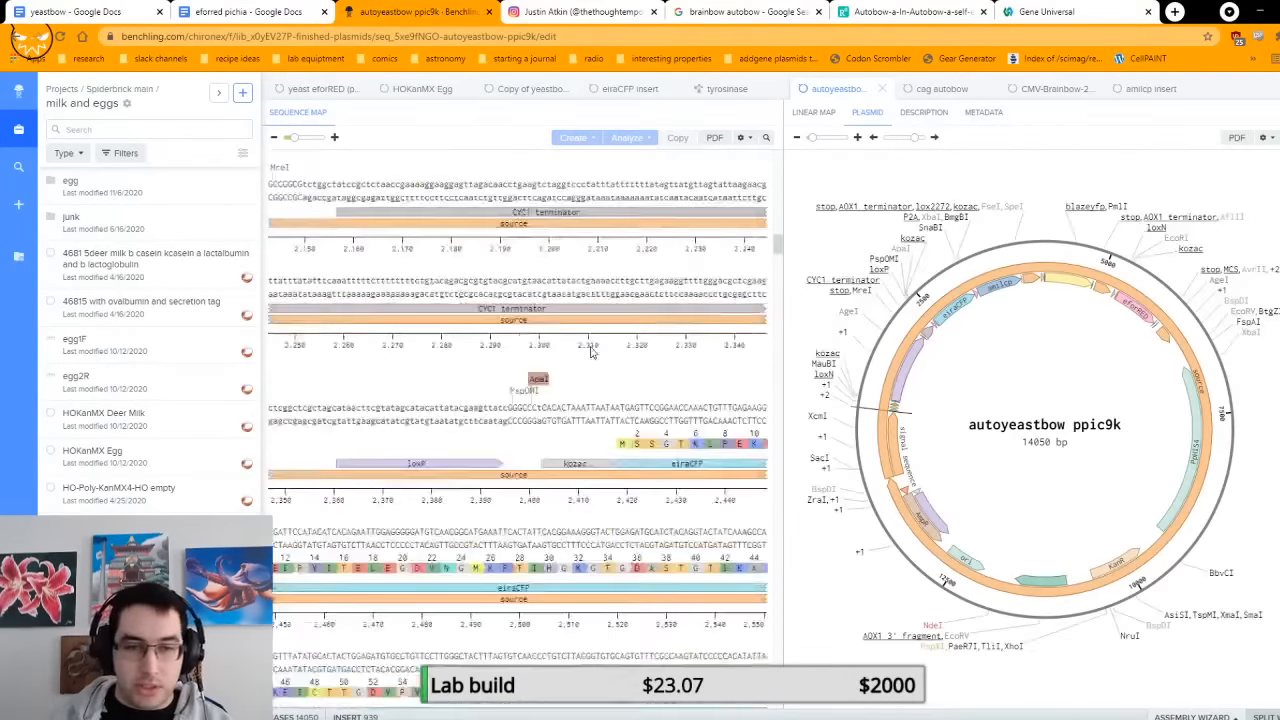
pyautogui.scroll(-10, 600, 420)
pyautogui.rightClick(570, 397)
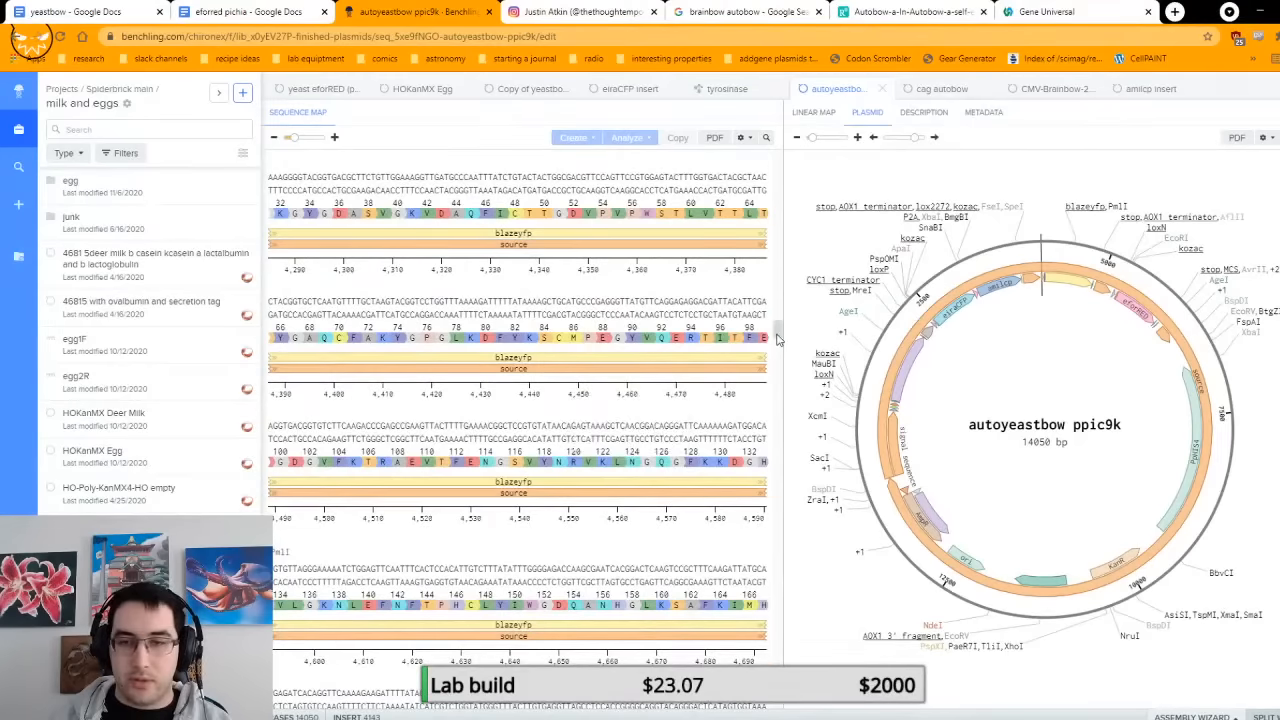
pyautogui.scroll(-14, 705, 400)
pyautogui.scroll(-5, 697, 400)
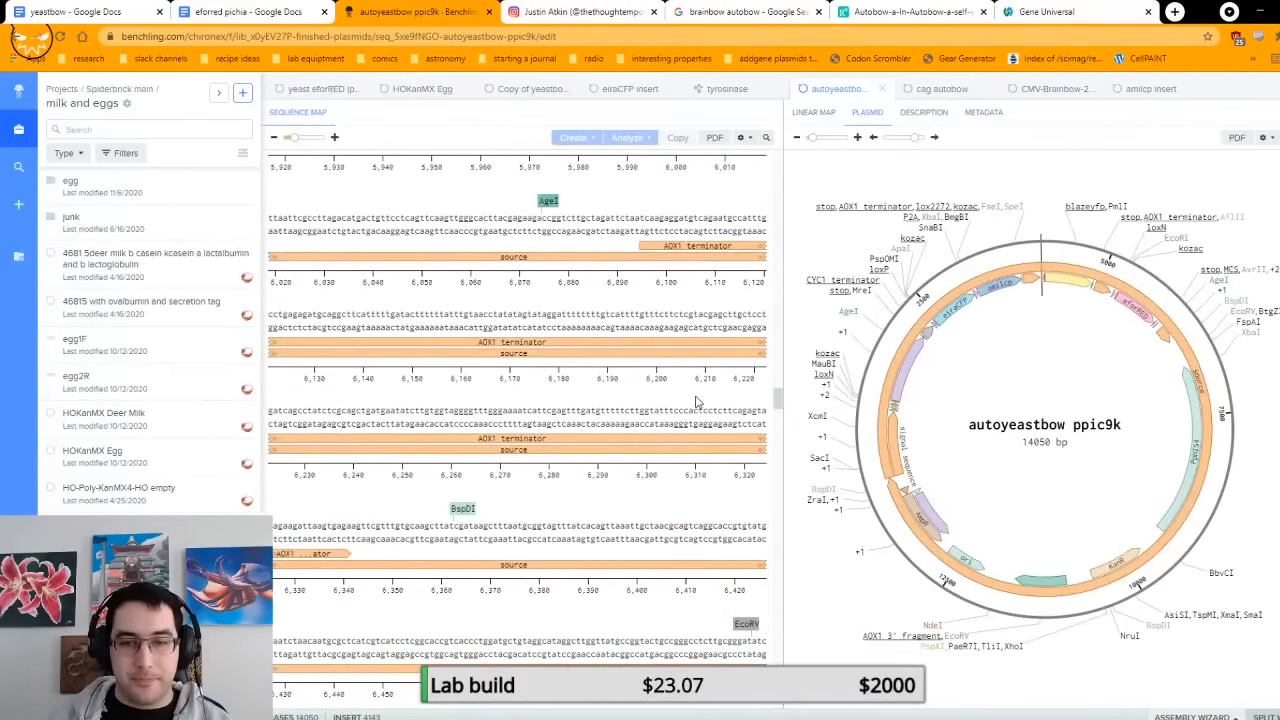
pyautogui.scroll(-4, 697, 400)
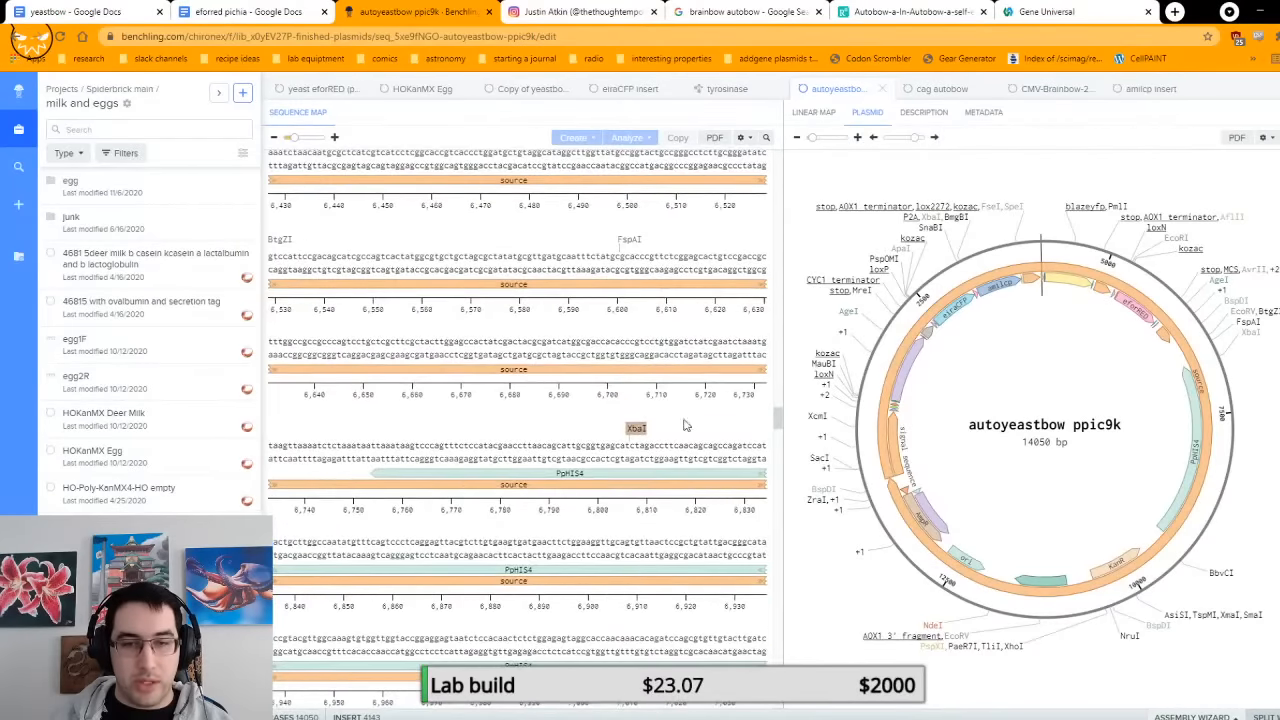
pyautogui.scroll(6, 685, 425)
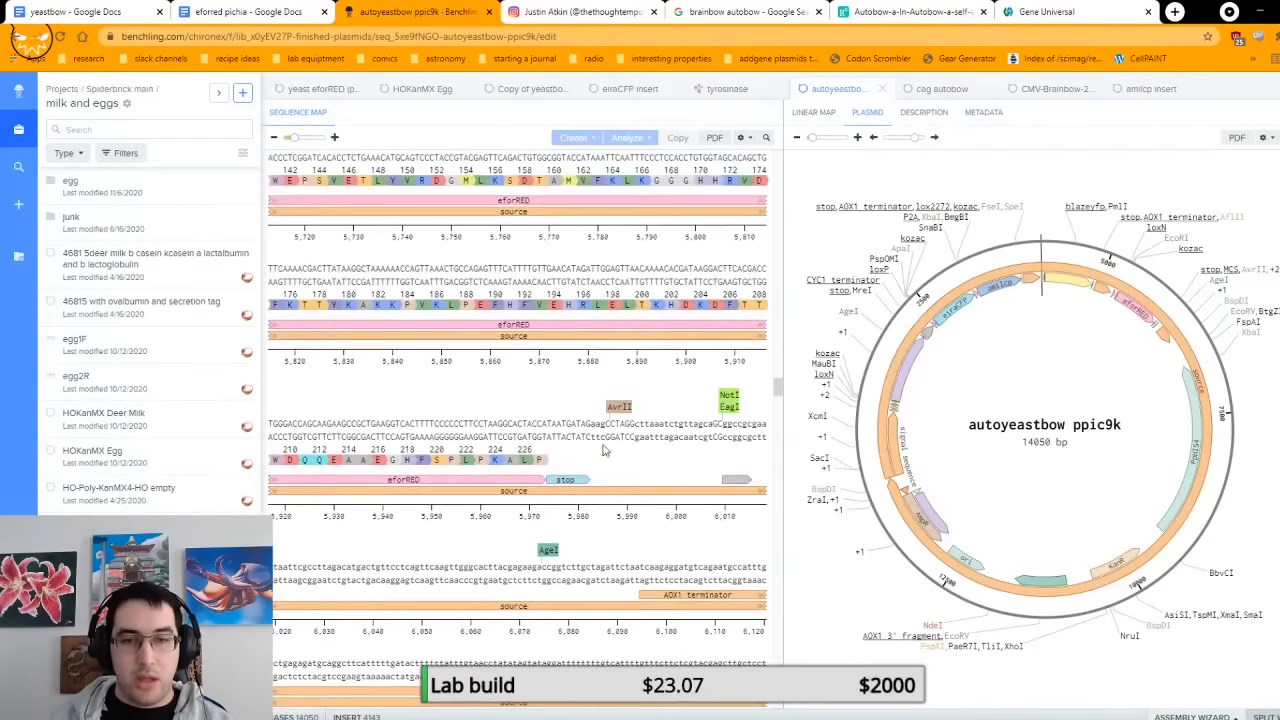
pyautogui.keyDown('shift'); pyautogui.click(731, 403); pyautogui.keyUp('shift')
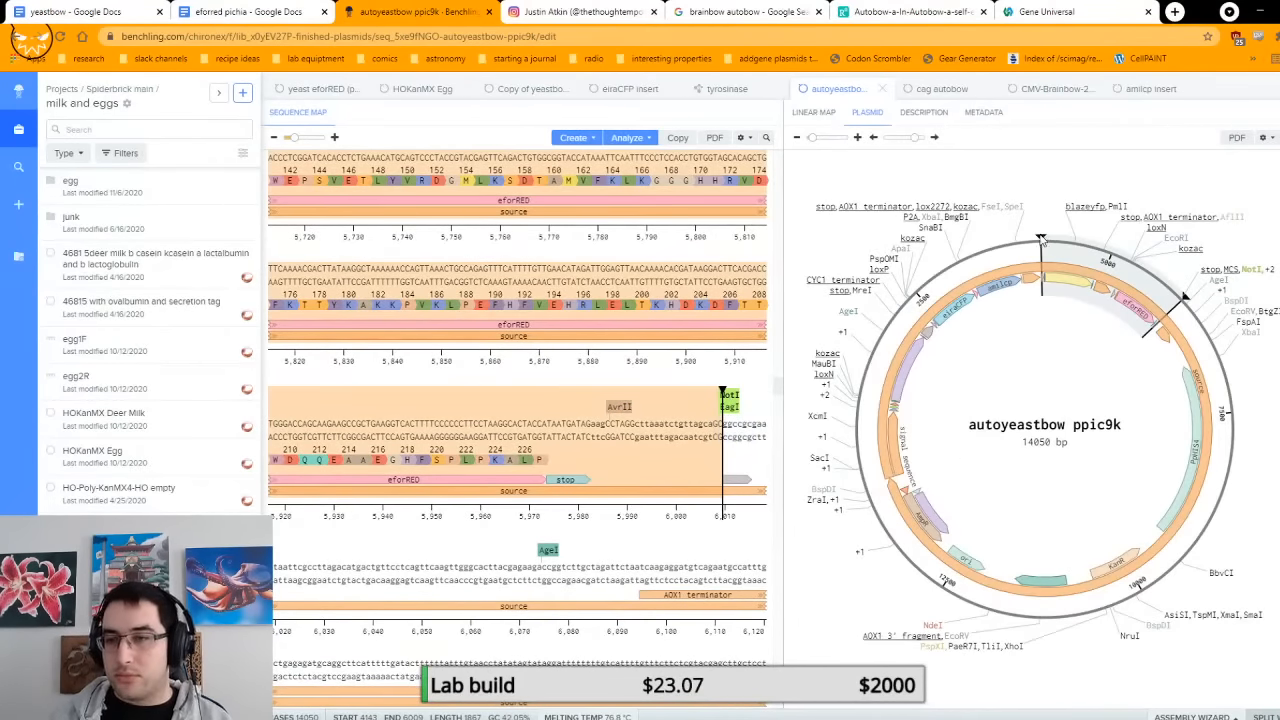
pyautogui.moveTo(1040, 237); pyautogui.dragTo(876, 416)
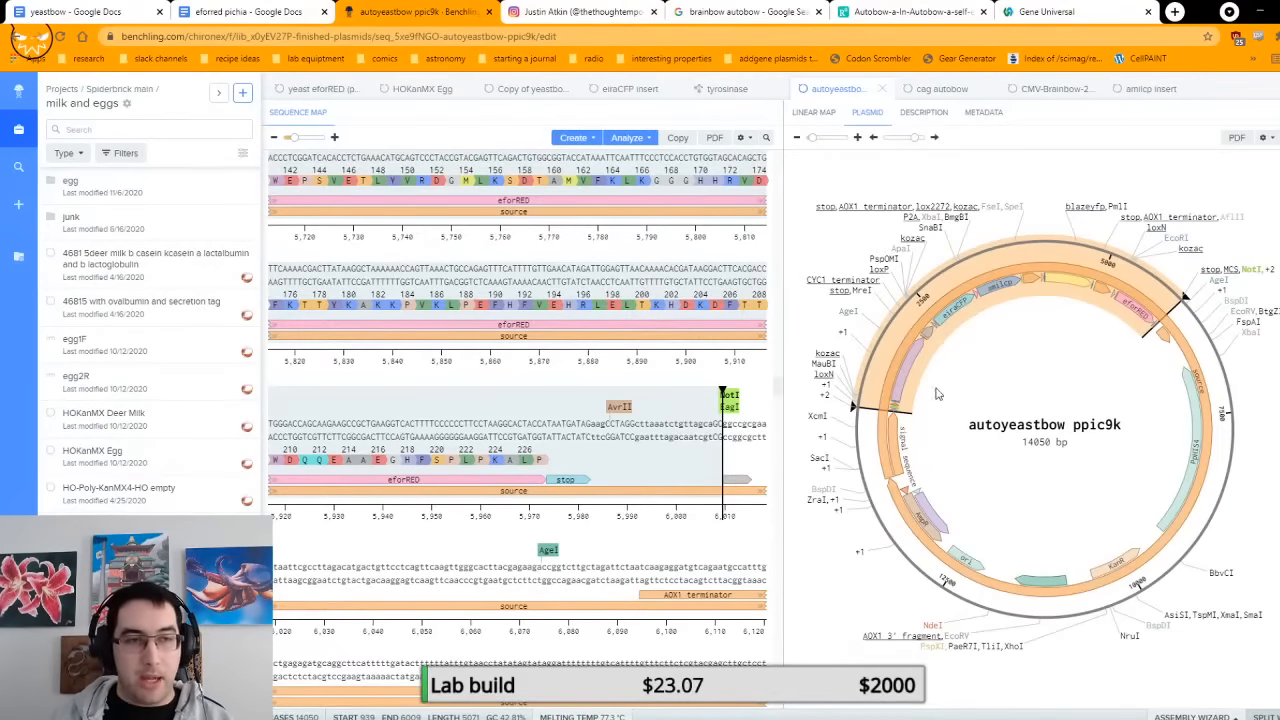
# Step: Open the yeastbow core sequence from the insert folder inside brainbow in Spiderbrick main and skim its start
pyautogui.click(108, 89)
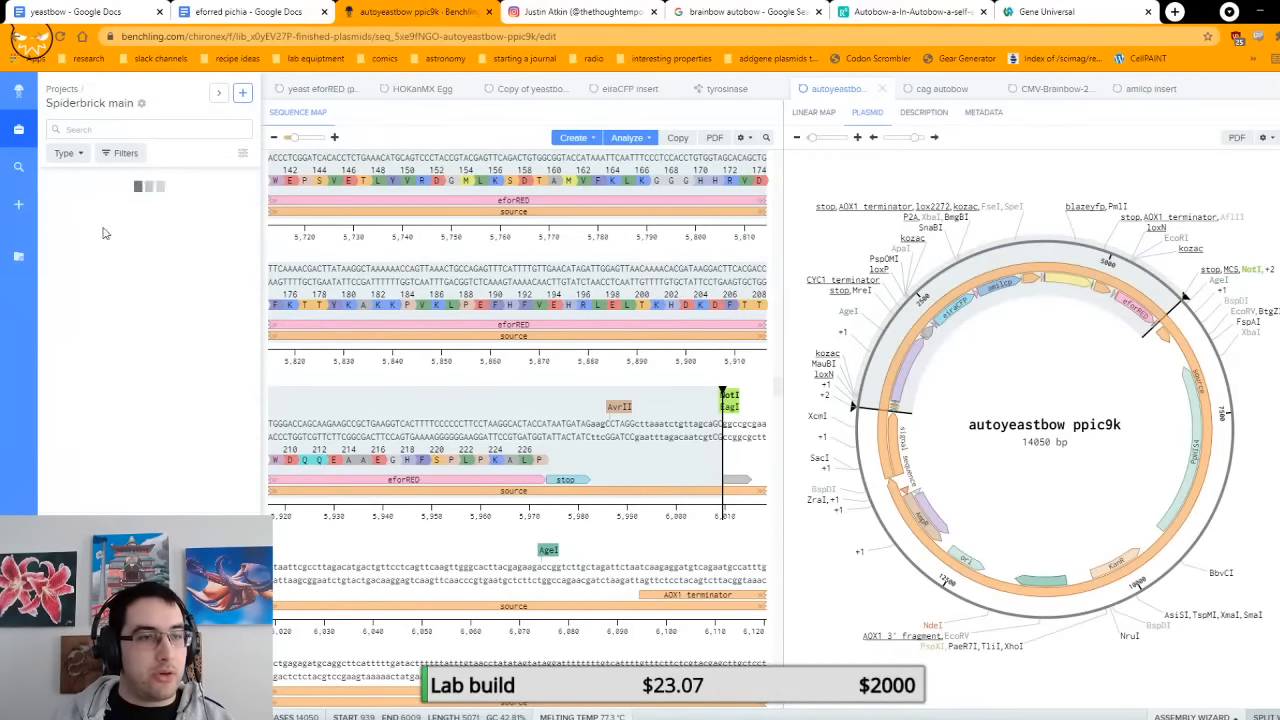
pyautogui.click(110, 290)
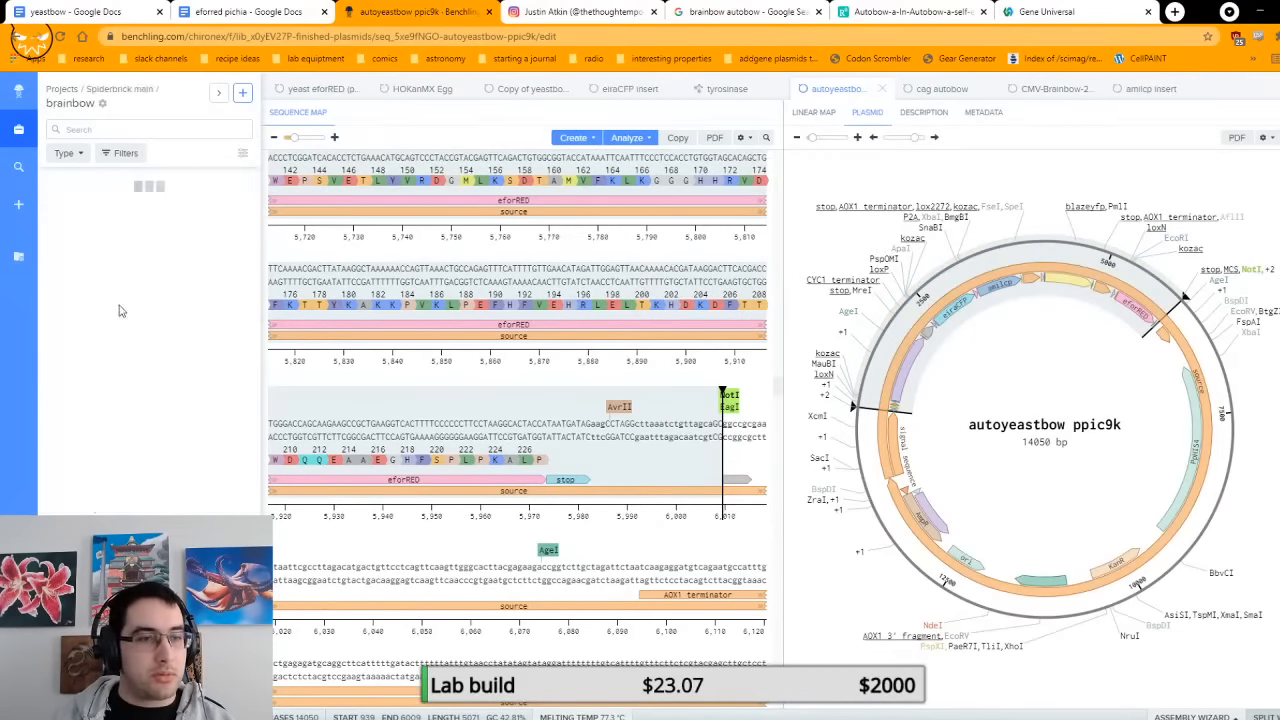
pyautogui.click(150, 224)
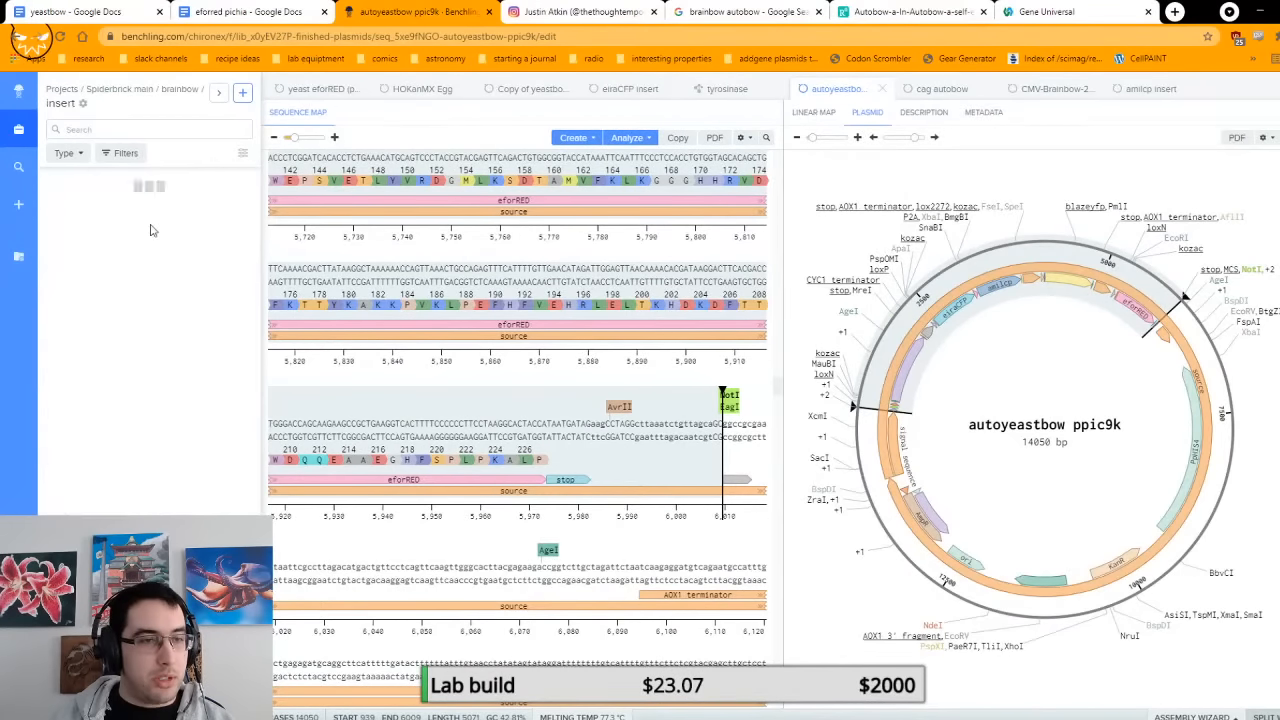
pyautogui.click(157, 189)
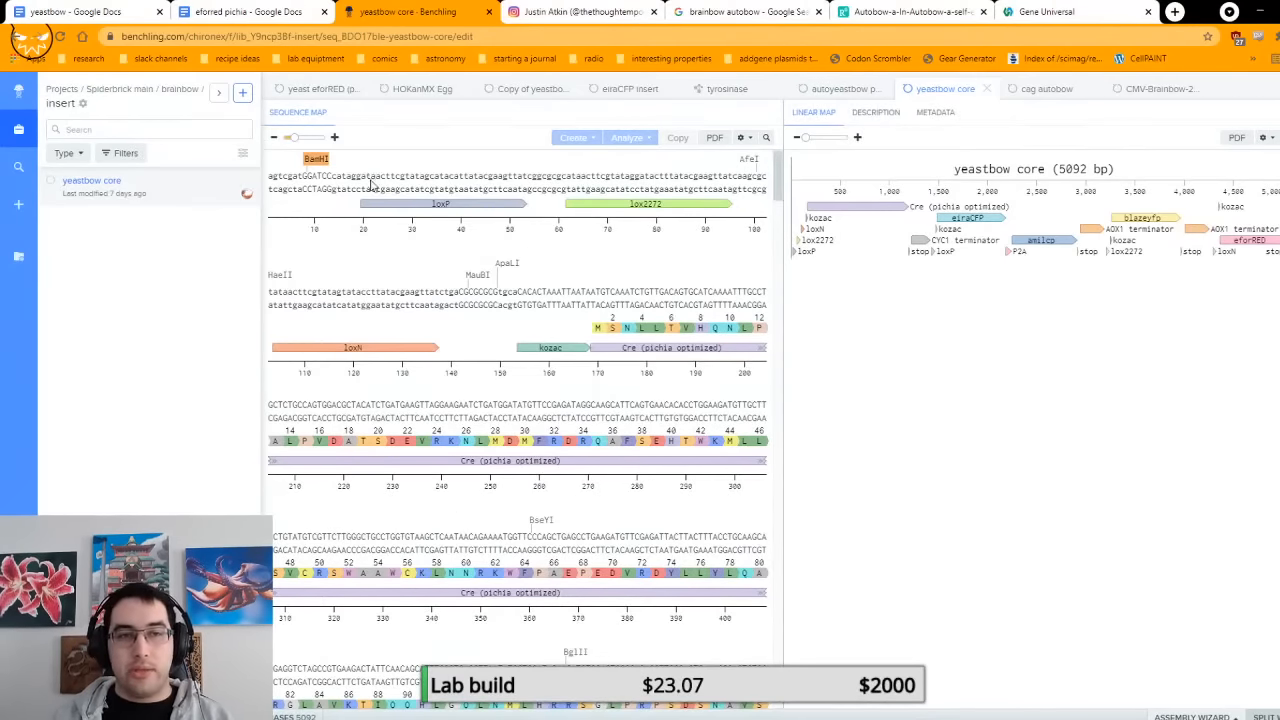
pyautogui.scroll(-15, 404, 179)
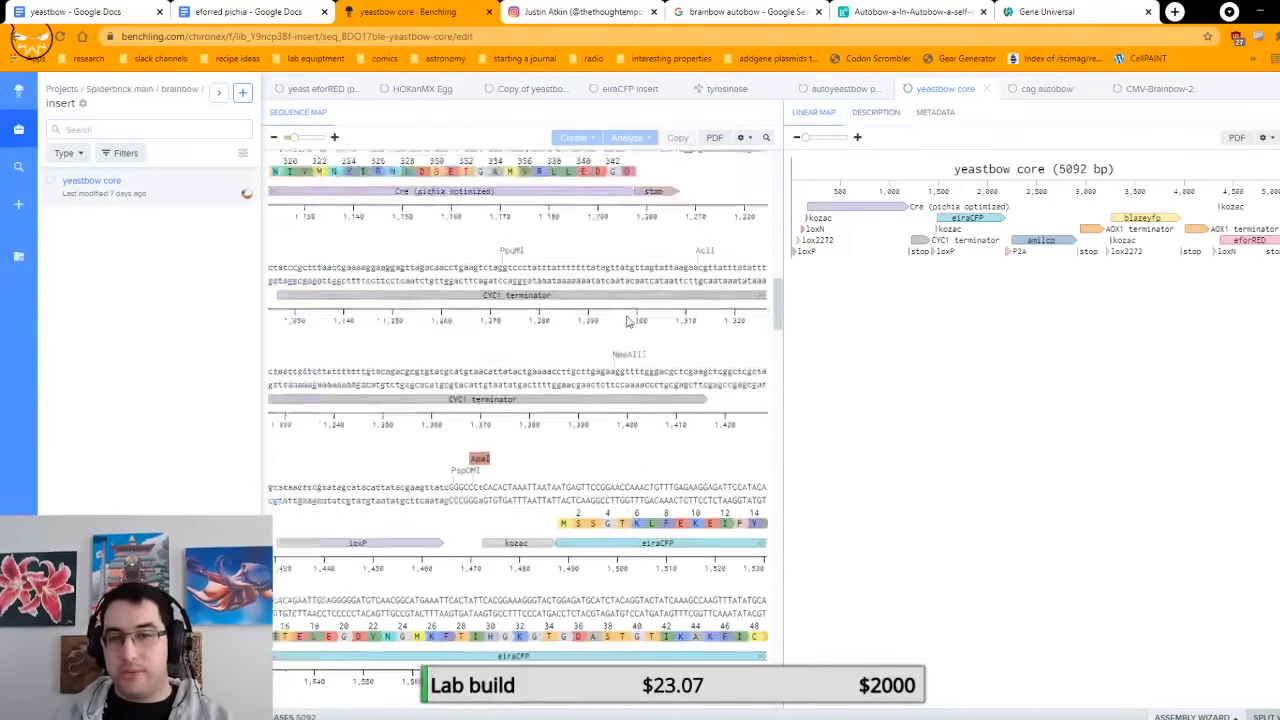
pyautogui.scroll(15, 630, 320)
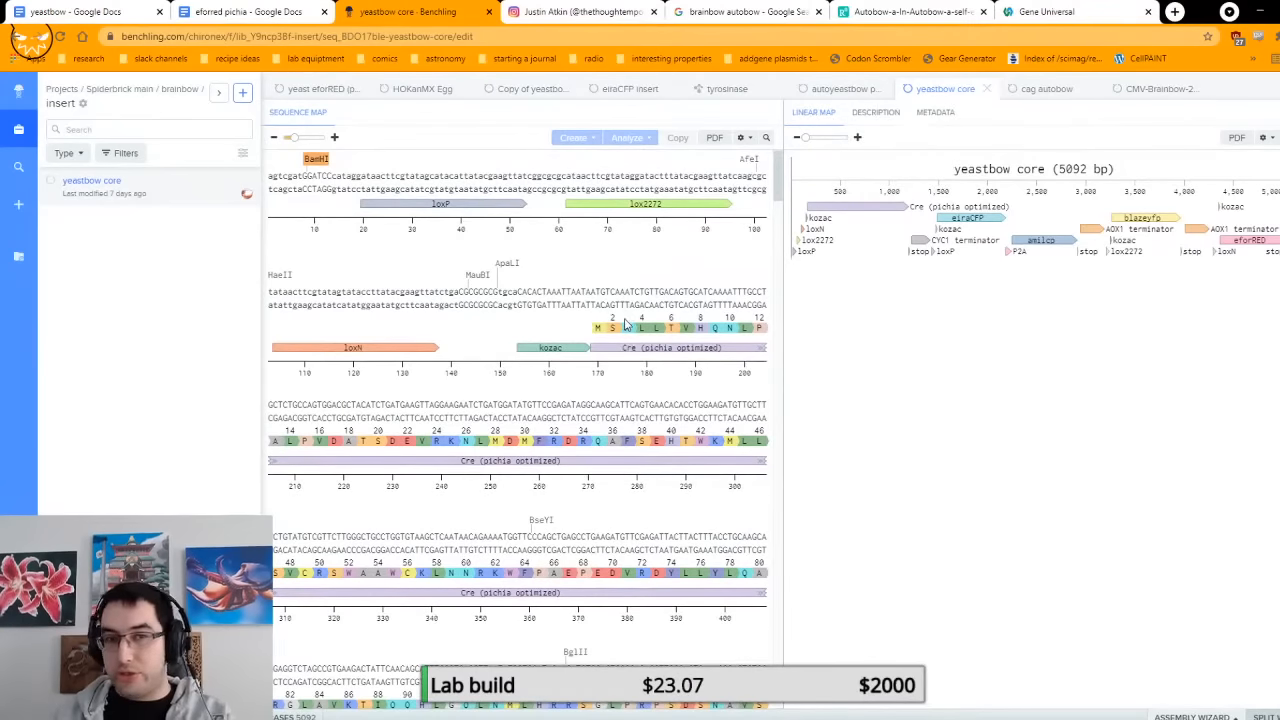
# Step: Select the entire yeastbow core sequence and bring up the special copy options for it
pyautogui.click(361, 190)
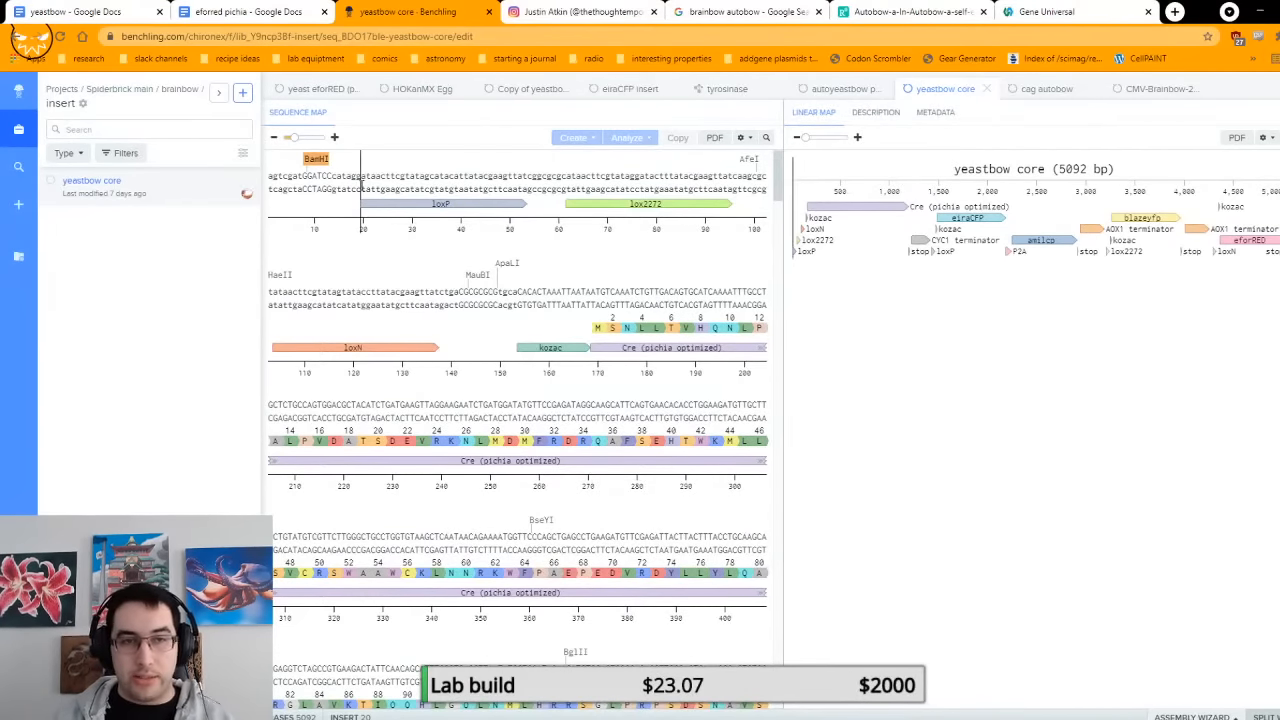
pyautogui.hotkey('ctrl', 'a')
pyautogui.hotkey('ctrl', 'c')
pyautogui.write('c')
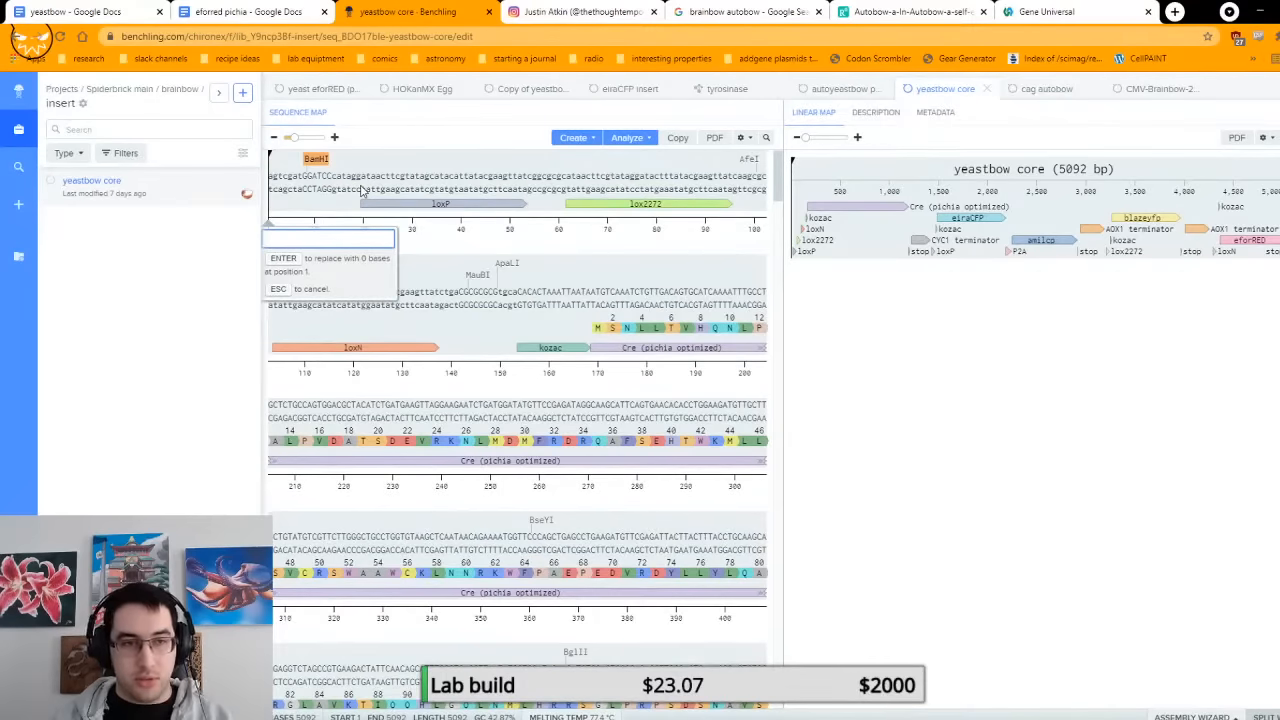
pyautogui.press('Escape')
pyautogui.hotkey('ctrl', 'a')
pyautogui.rightClick(370, 195)
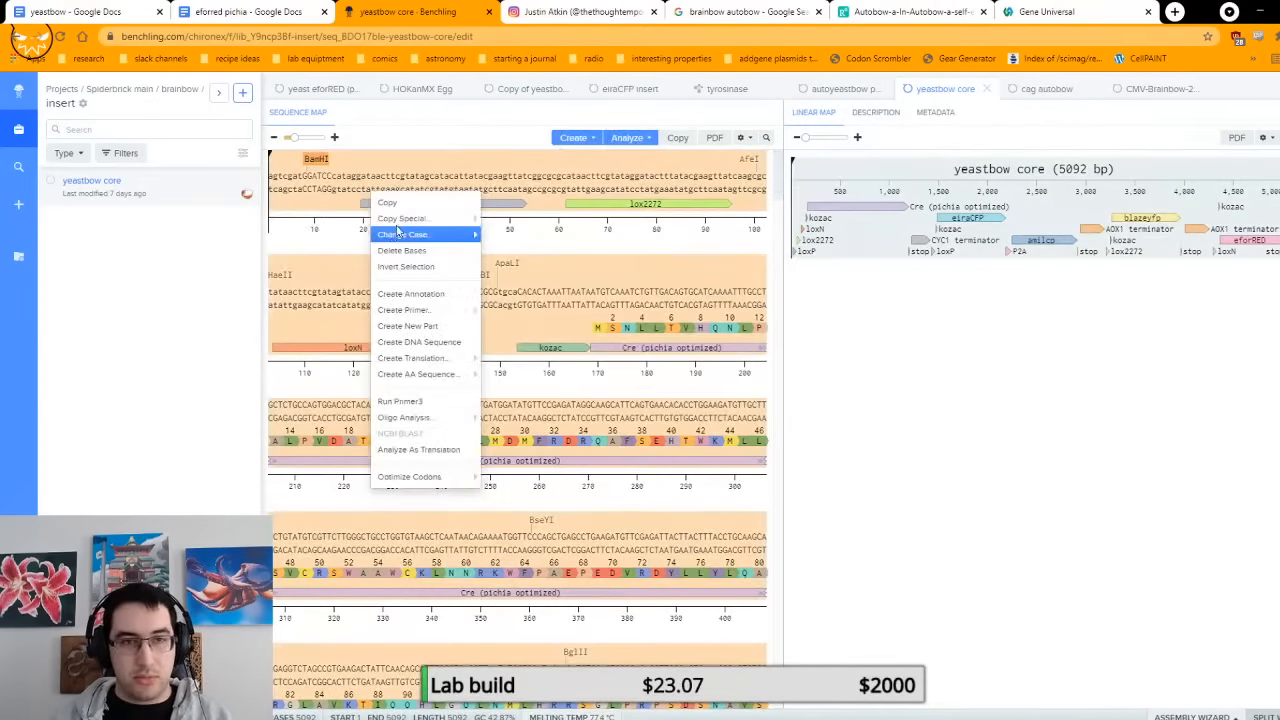
pyautogui.click(456, 216)
pyautogui.click(562, 270)
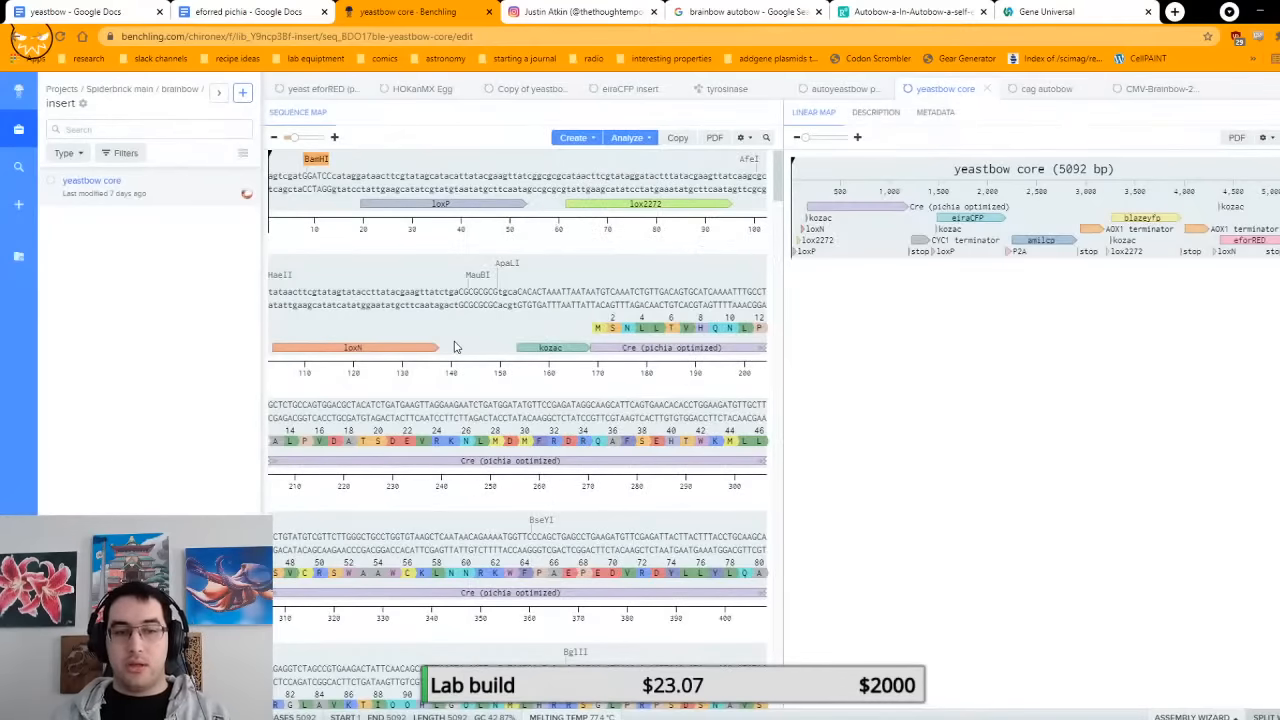
# Step: Switch to the yeastbow document in Google Docs and highlight the DNA sequence under "Print this sequence:"
pyautogui.click(70, 8)
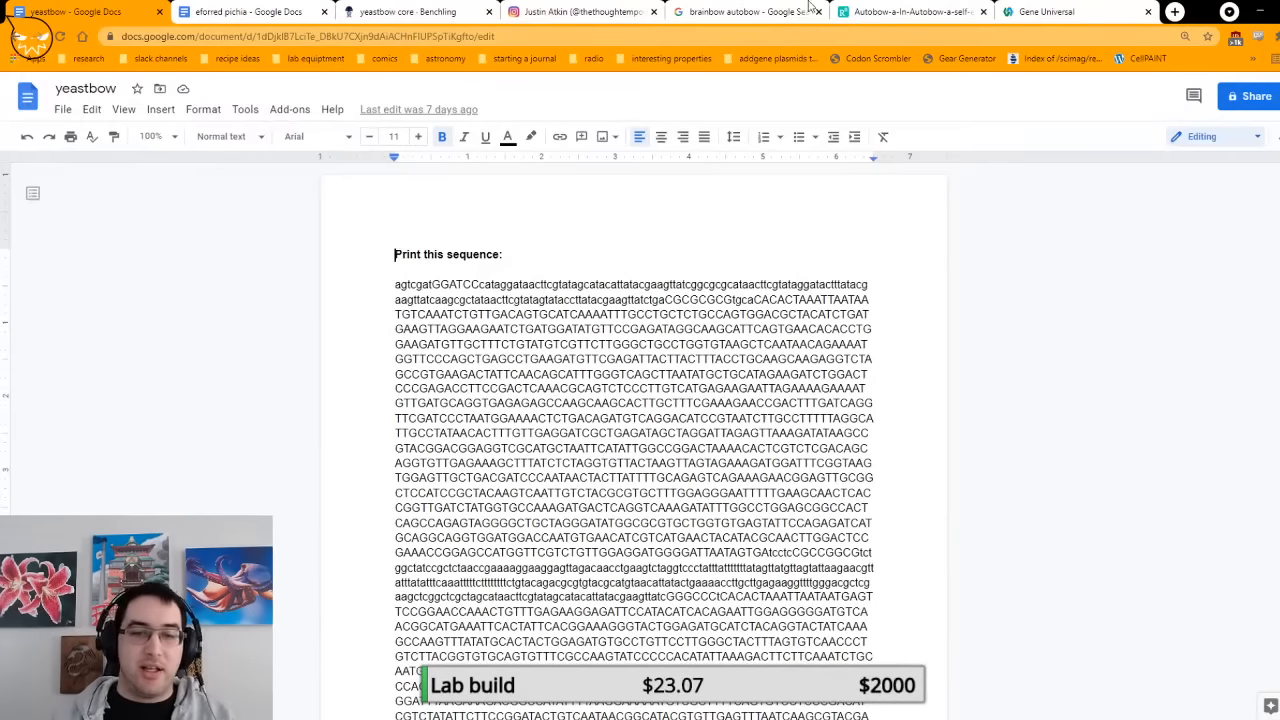
pyautogui.scroll(-3, 780, 290)
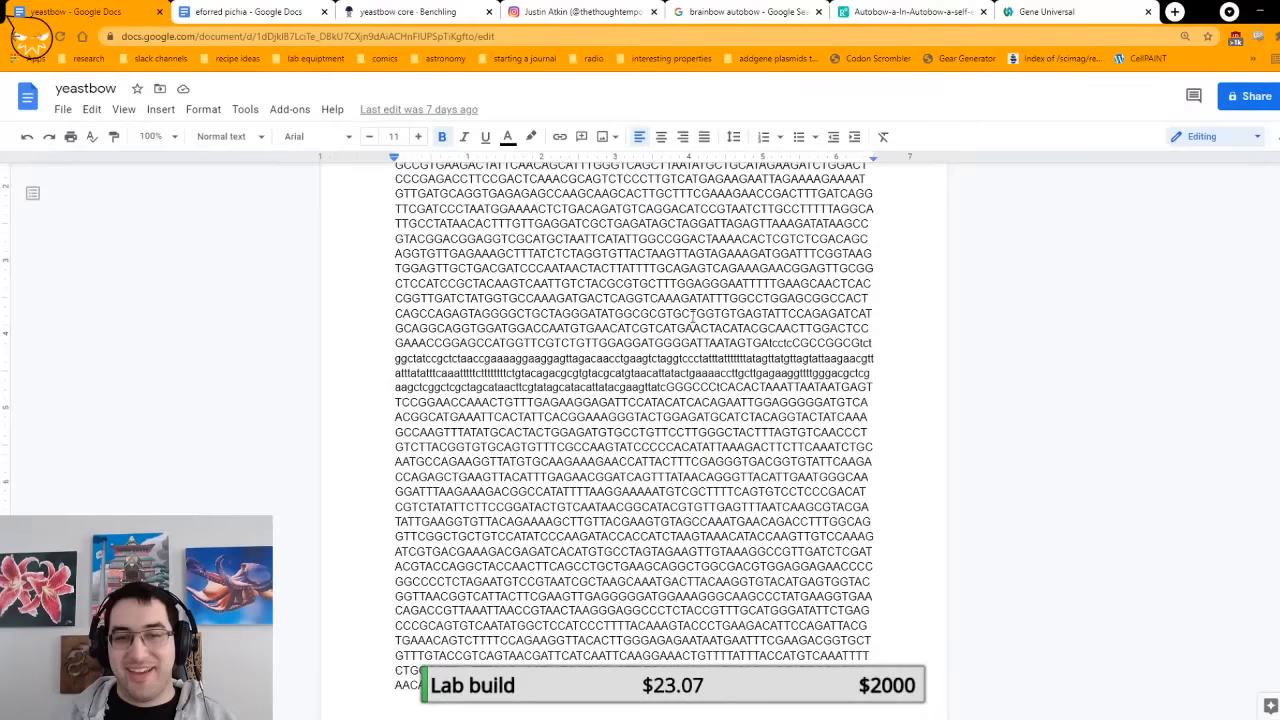
pyautogui.scroll(-3, 795, 386)
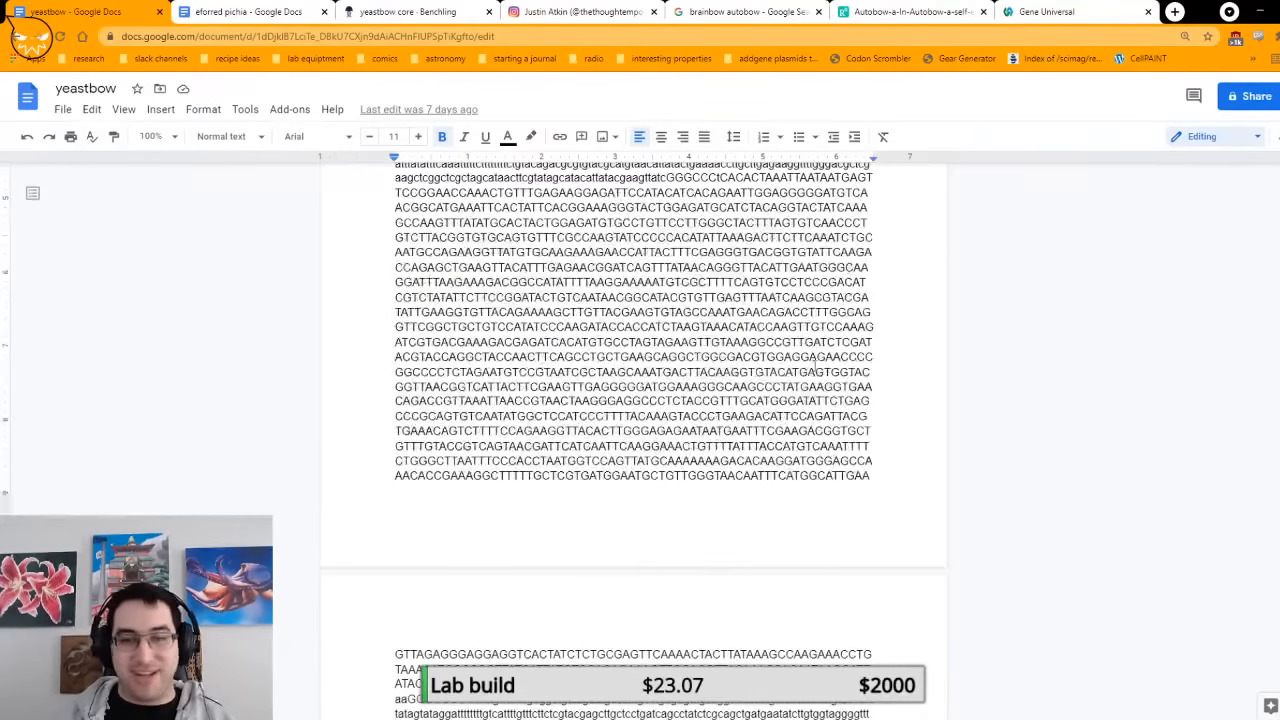
pyautogui.scroll(-6, 815, 365)
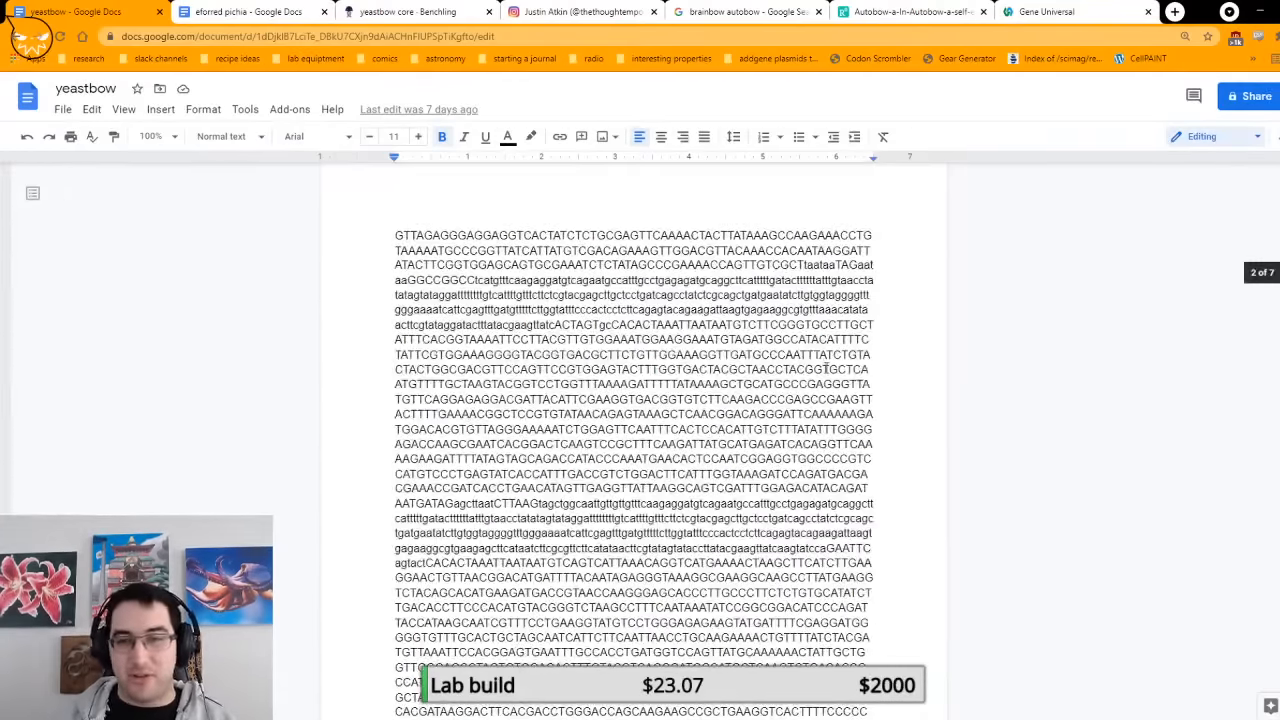
pyautogui.scroll(-6, 825, 369)
pyautogui.scroll(8, 848, 375)
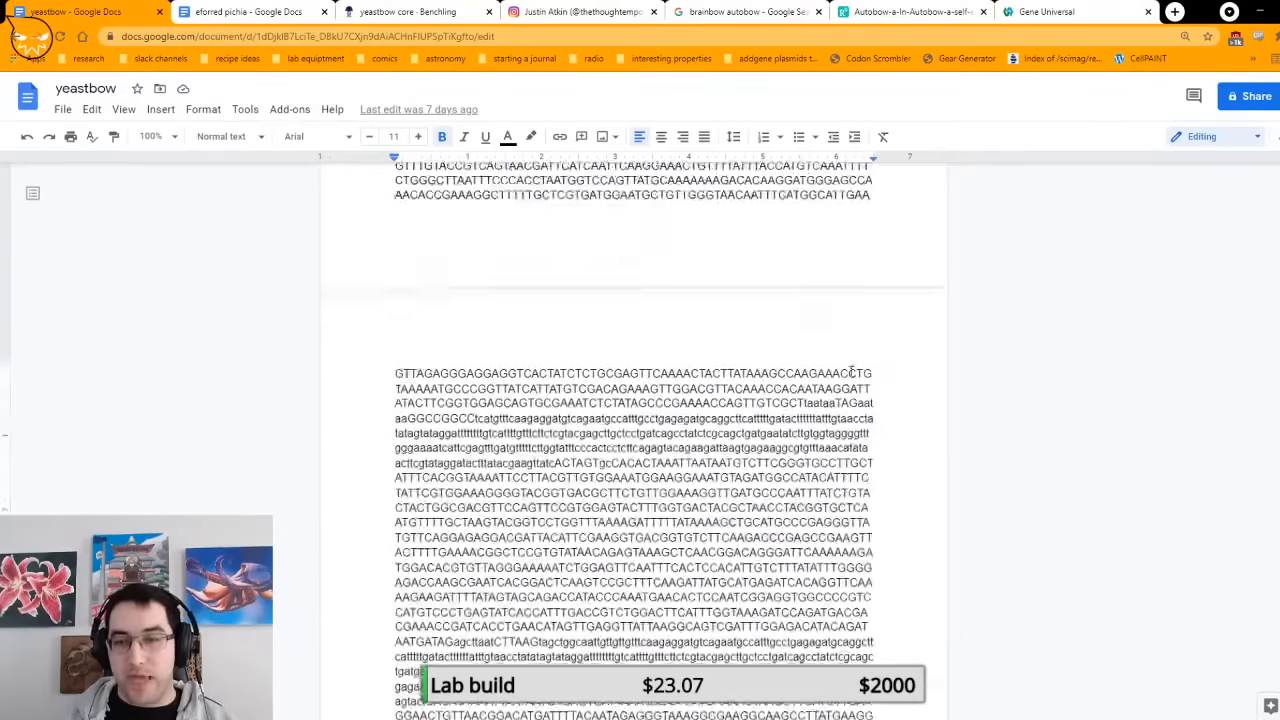
pyautogui.moveTo(851, 372); pyautogui.dragTo(397, 270)
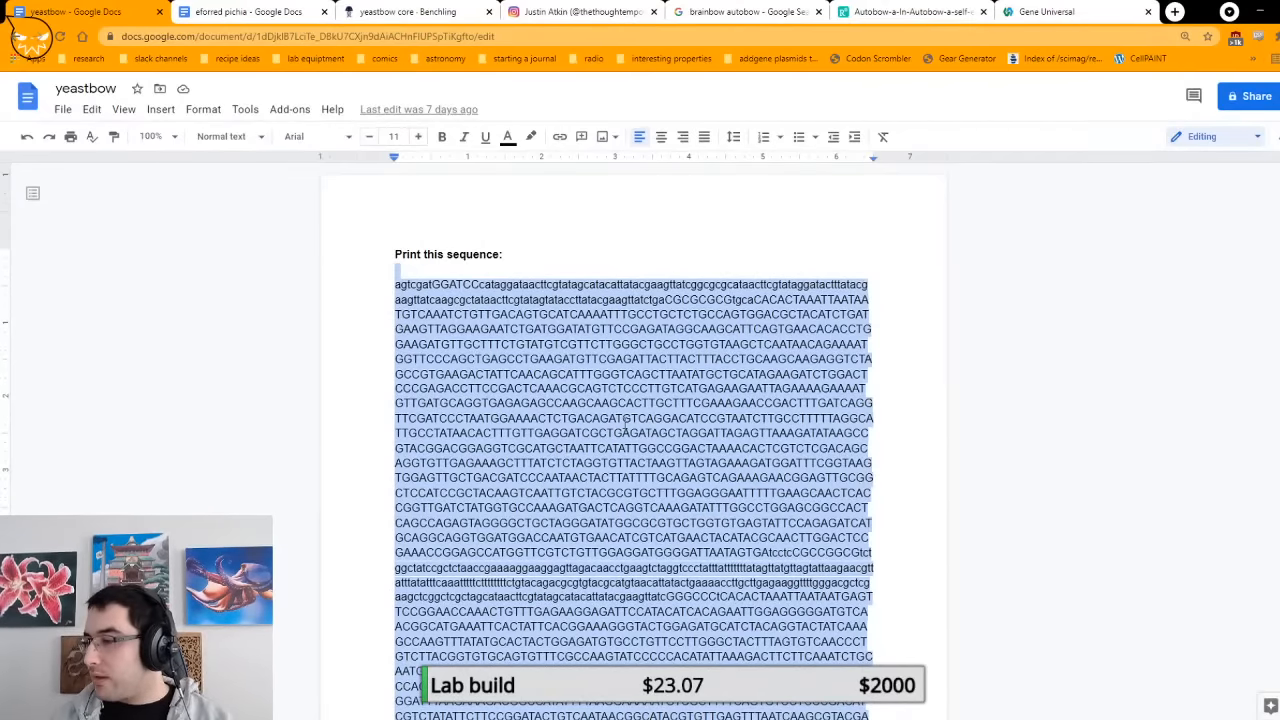
# Step: Read the digest and ligation instructions below the sequence and highlight "BamHI and NotI" under "Digest with:"
pyautogui.scroll(-10, 625, 430)
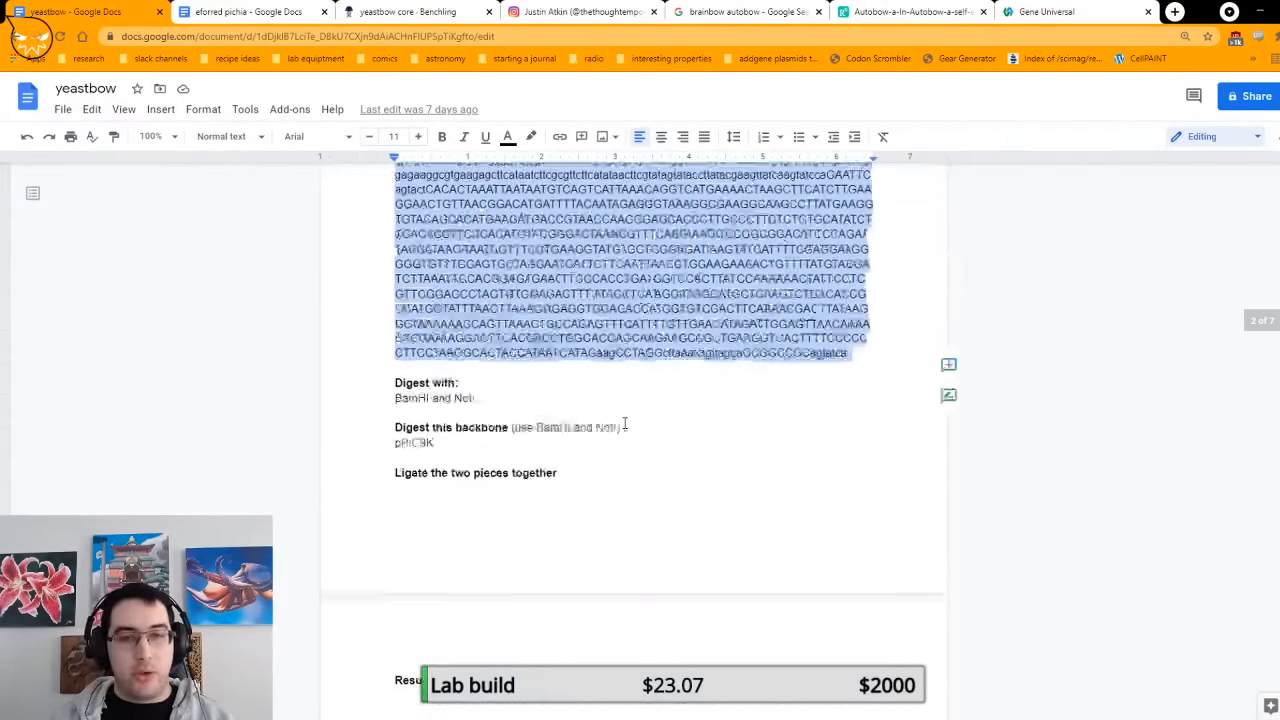
pyautogui.scroll(1, 625, 427)
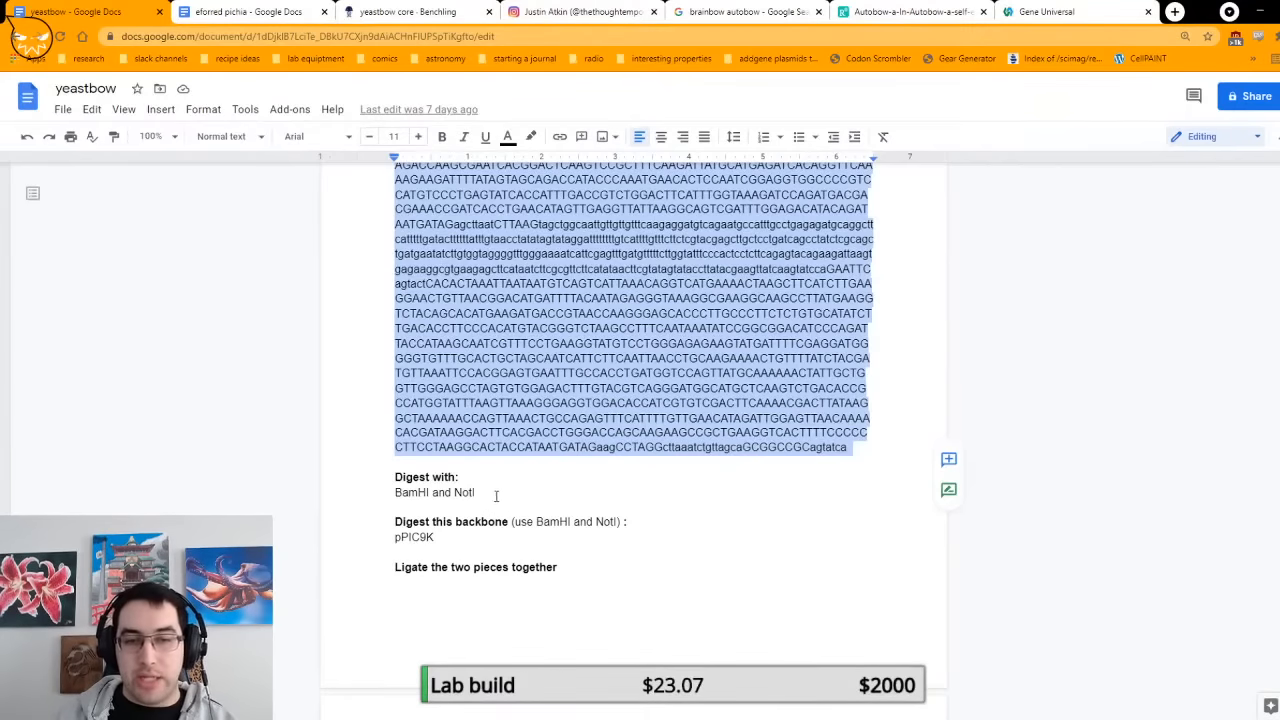
pyautogui.moveTo(495, 496); pyautogui.dragTo(394, 499)
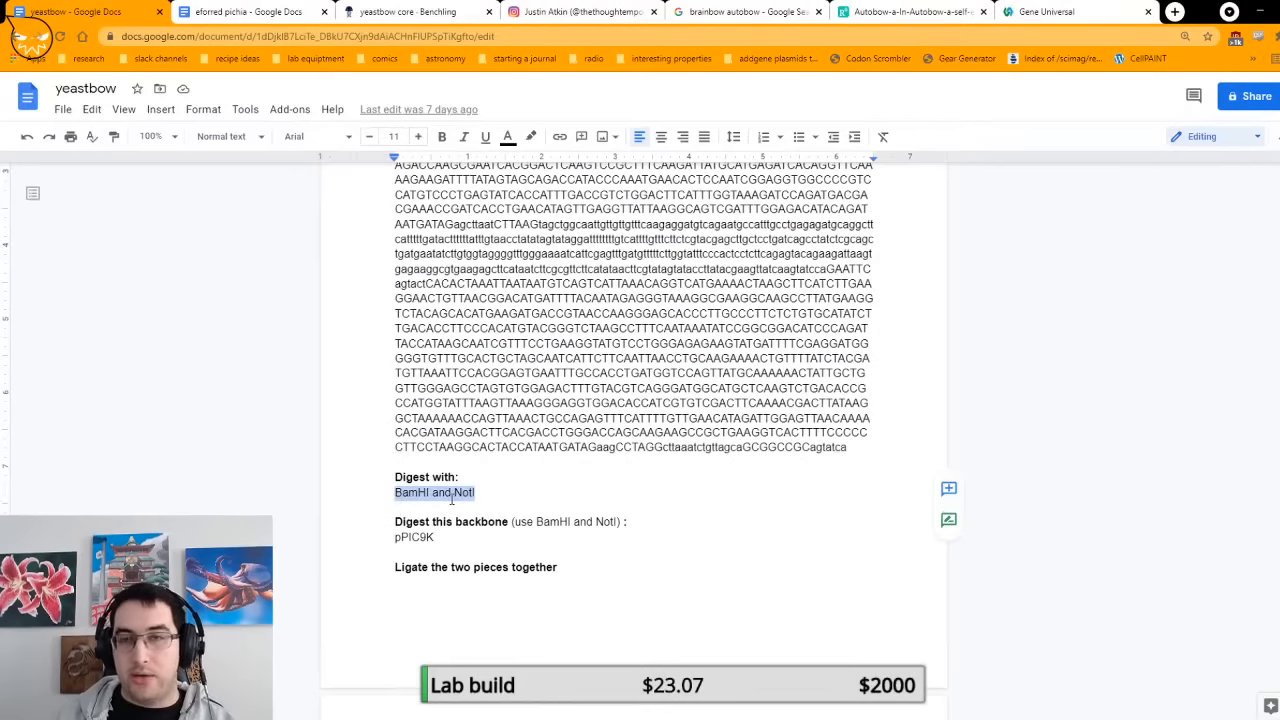
# Step: Switch back to the yeastbow core sequence in Benchling and examine the BamHI site at its start and the NotI site at its end
pyautogui.click(358, 10)
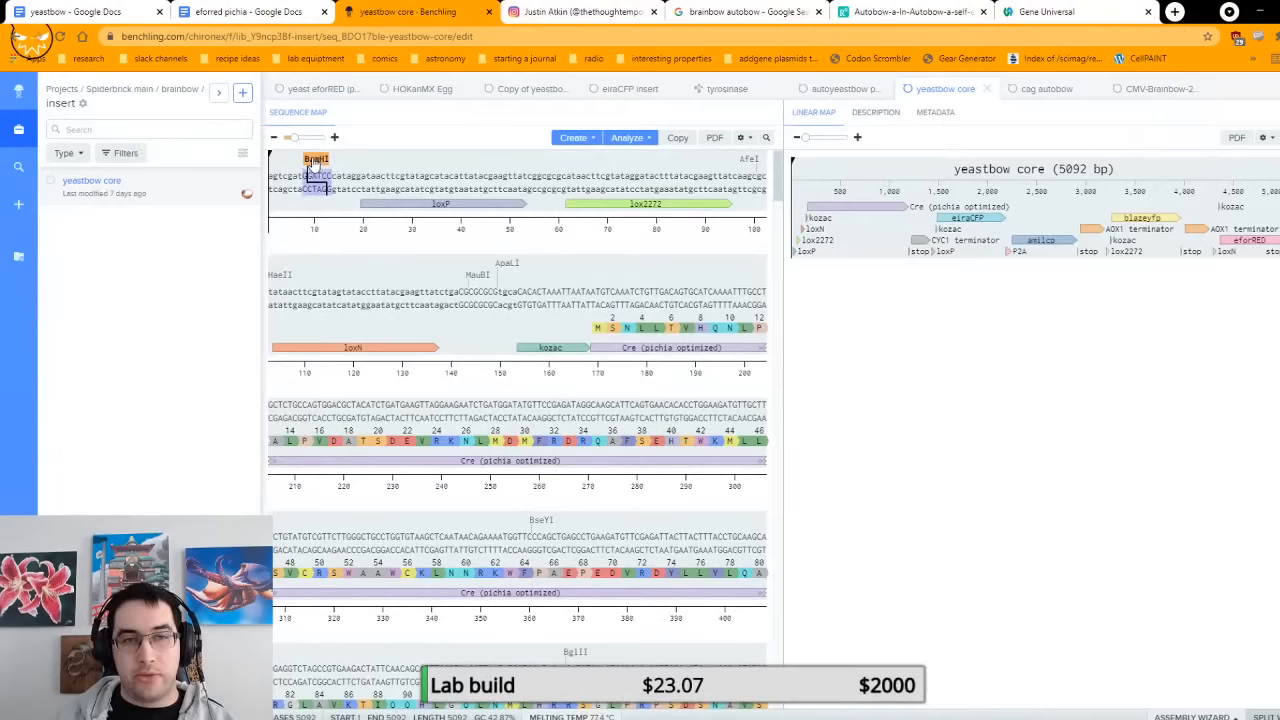
pyautogui.scroll(-1, 437, 452)
pyautogui.scroll(-10, 438, 452)
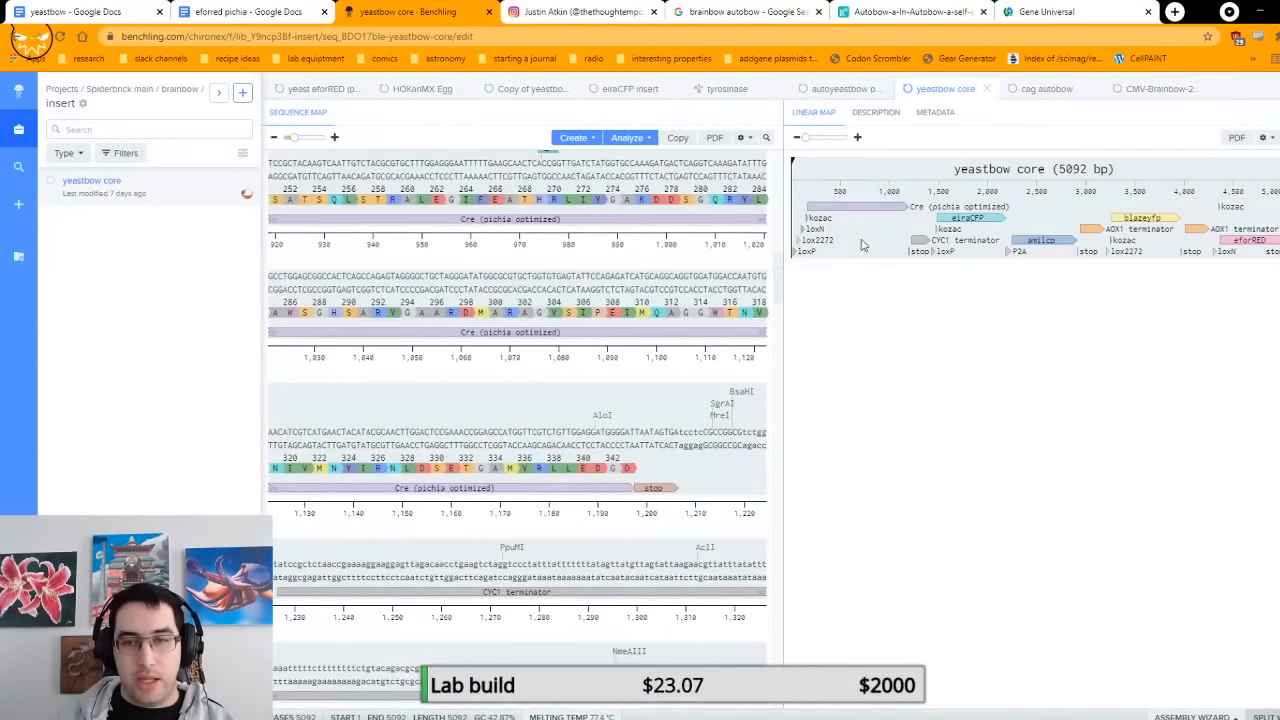
pyautogui.moveTo(779, 292); pyautogui.dragTo(776, 670)
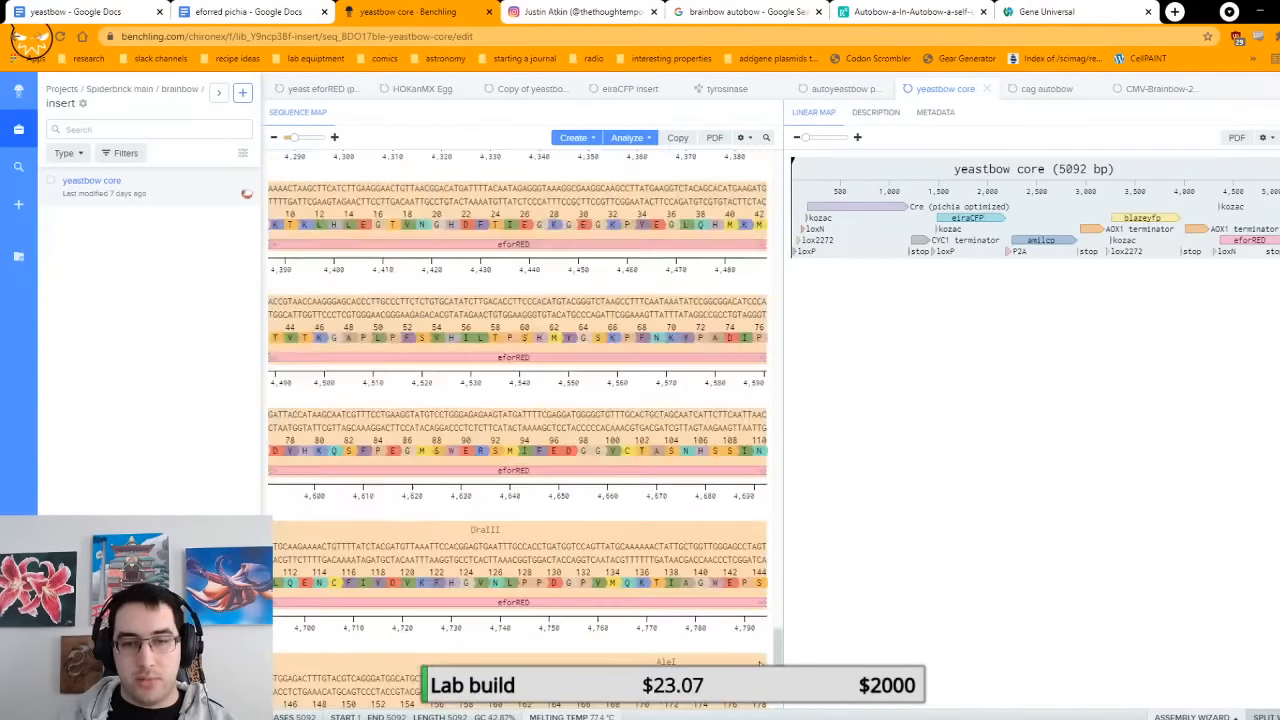
pyautogui.scroll(-4, 682, 650)
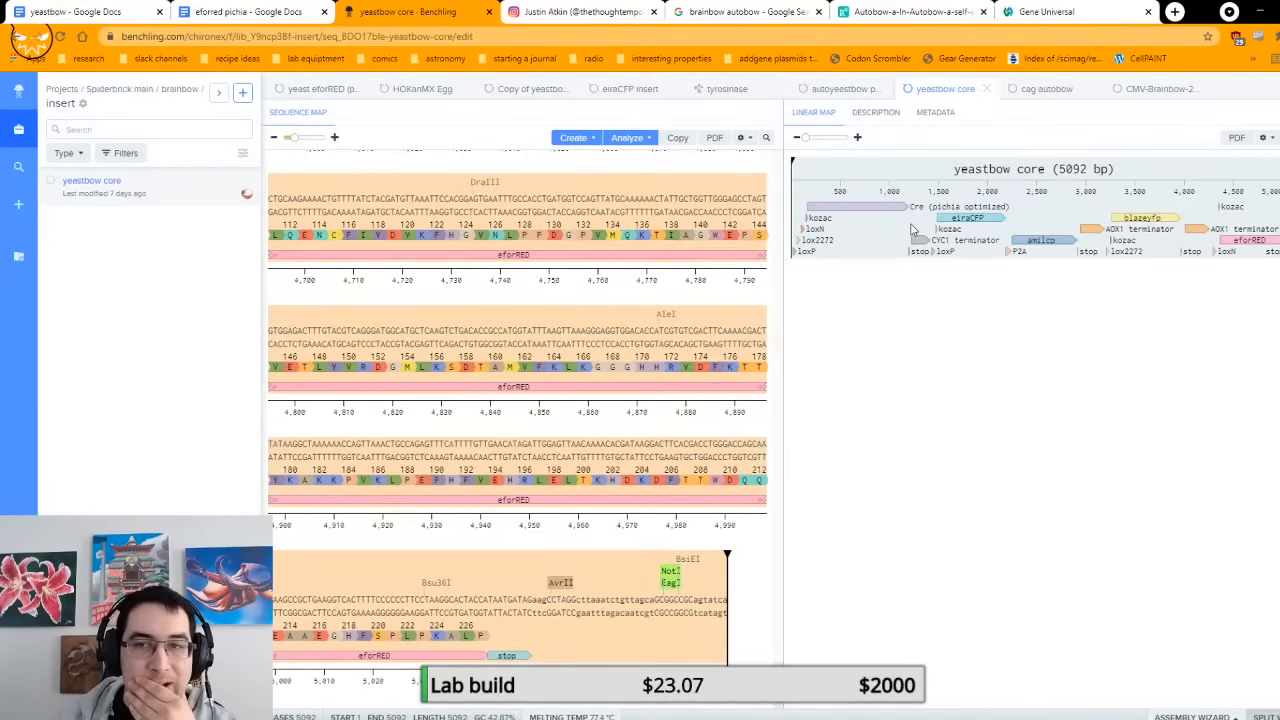
# Step: Open Copy of Copy of Copy of pPIC9K from the colorful yeast folder in Spiderbrick main and select its MCS feature on the plasmid map
pyautogui.click(130, 92)
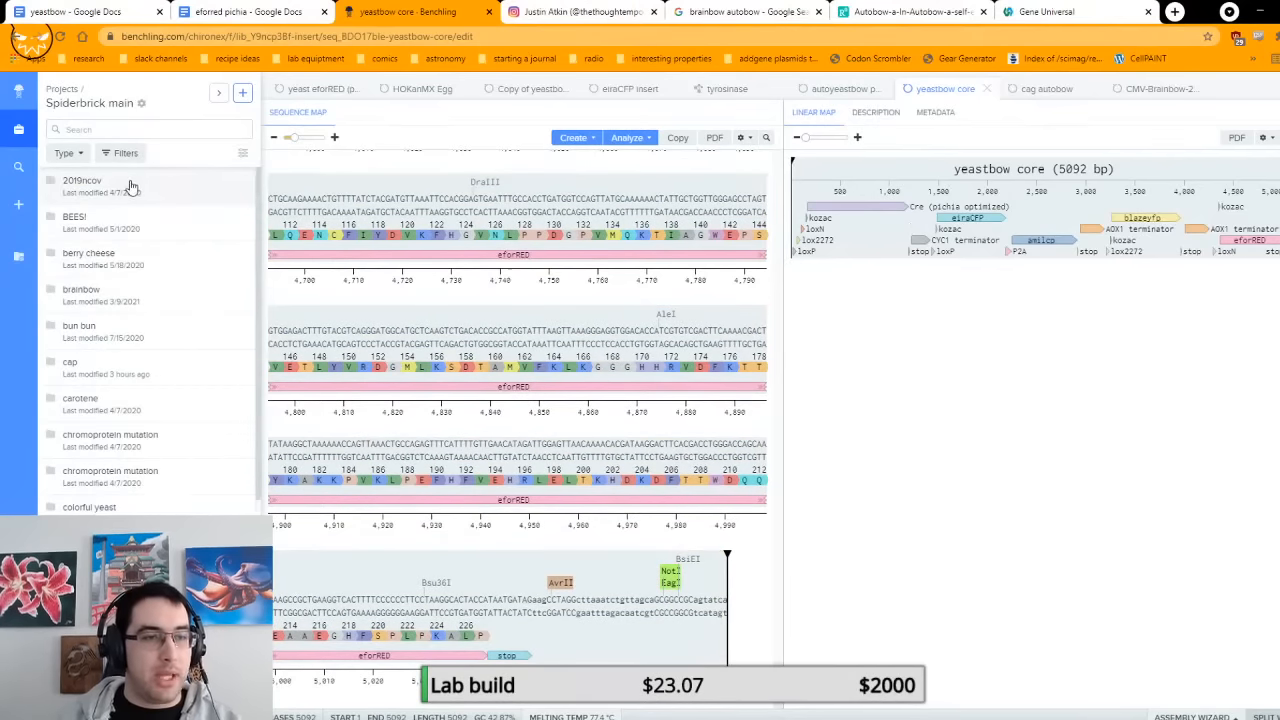
pyautogui.click(135, 509)
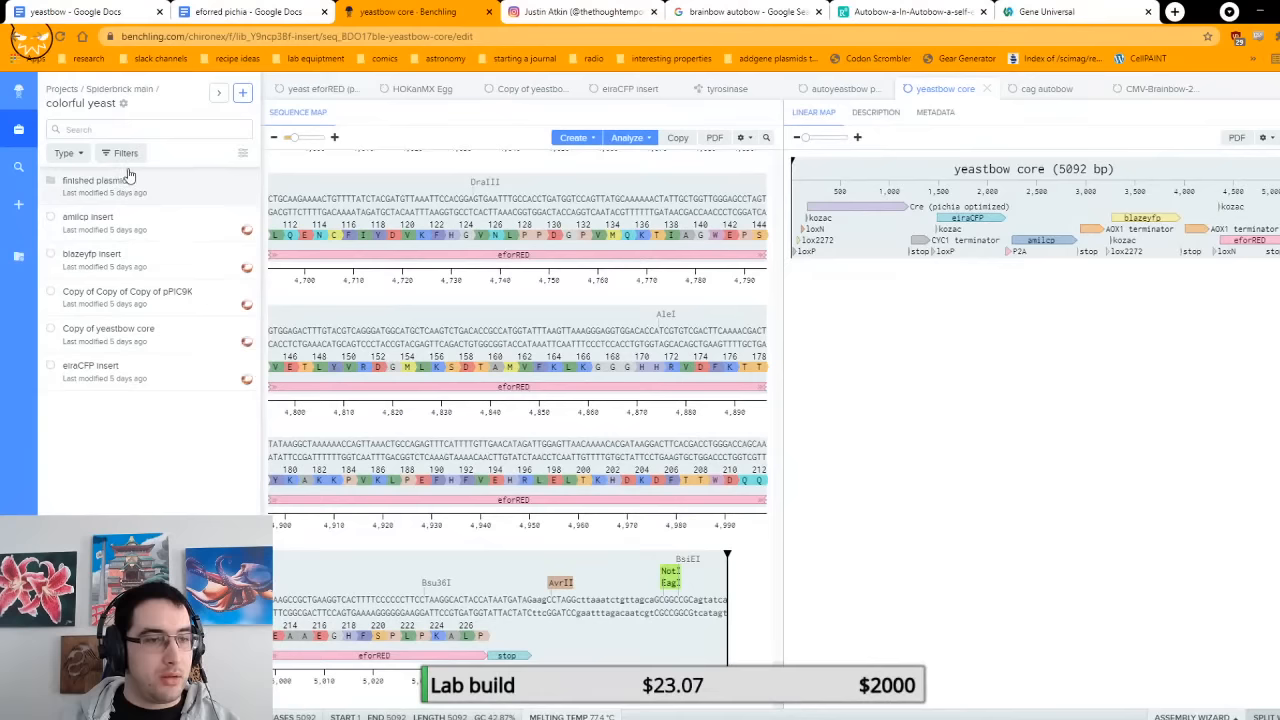
pyautogui.click(165, 293)
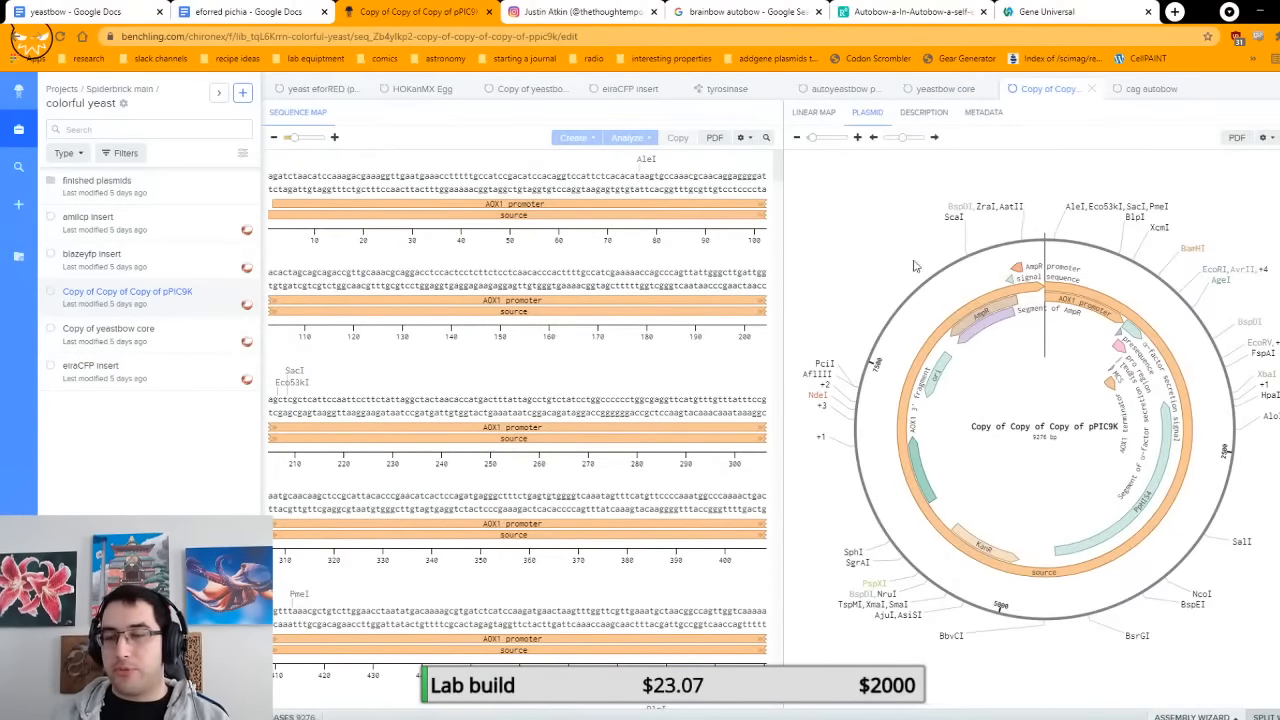
pyautogui.click(1122, 378)
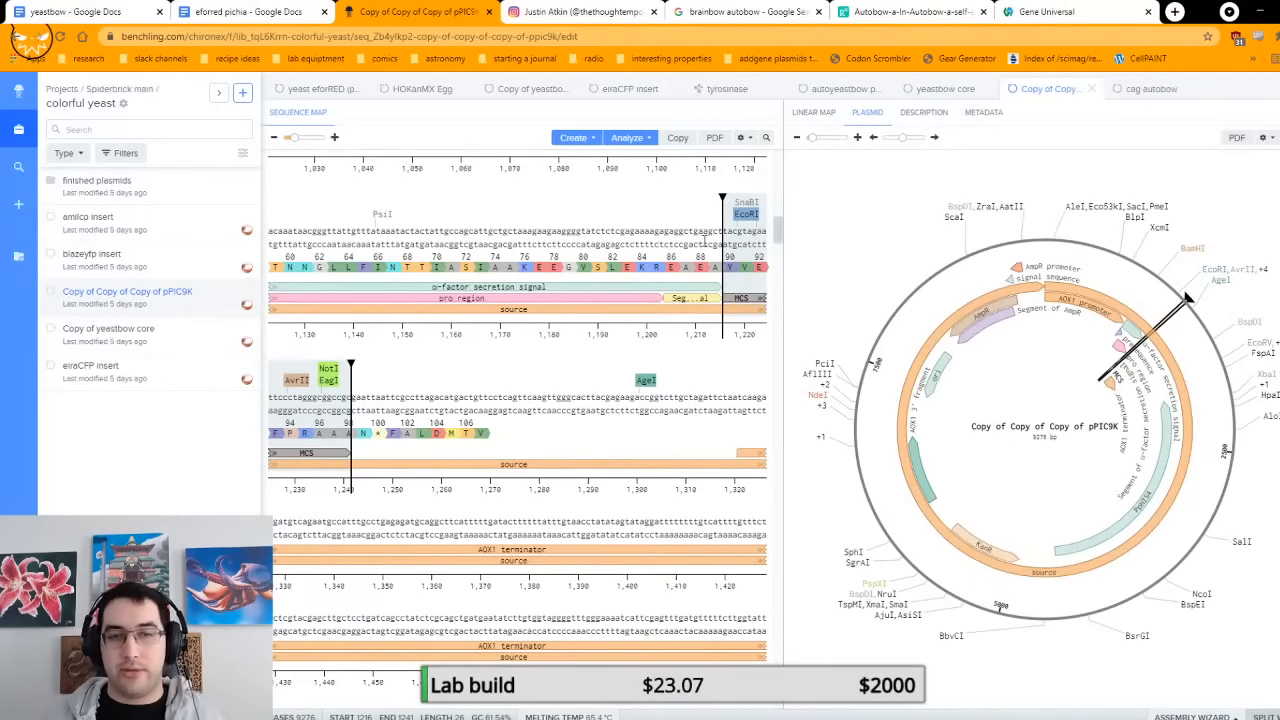
# Step: Select the α-factor secretion signal in the pPIC9K sequence and inspect the restriction sites on both sides of it
pyautogui.scroll(3, 545, 368)
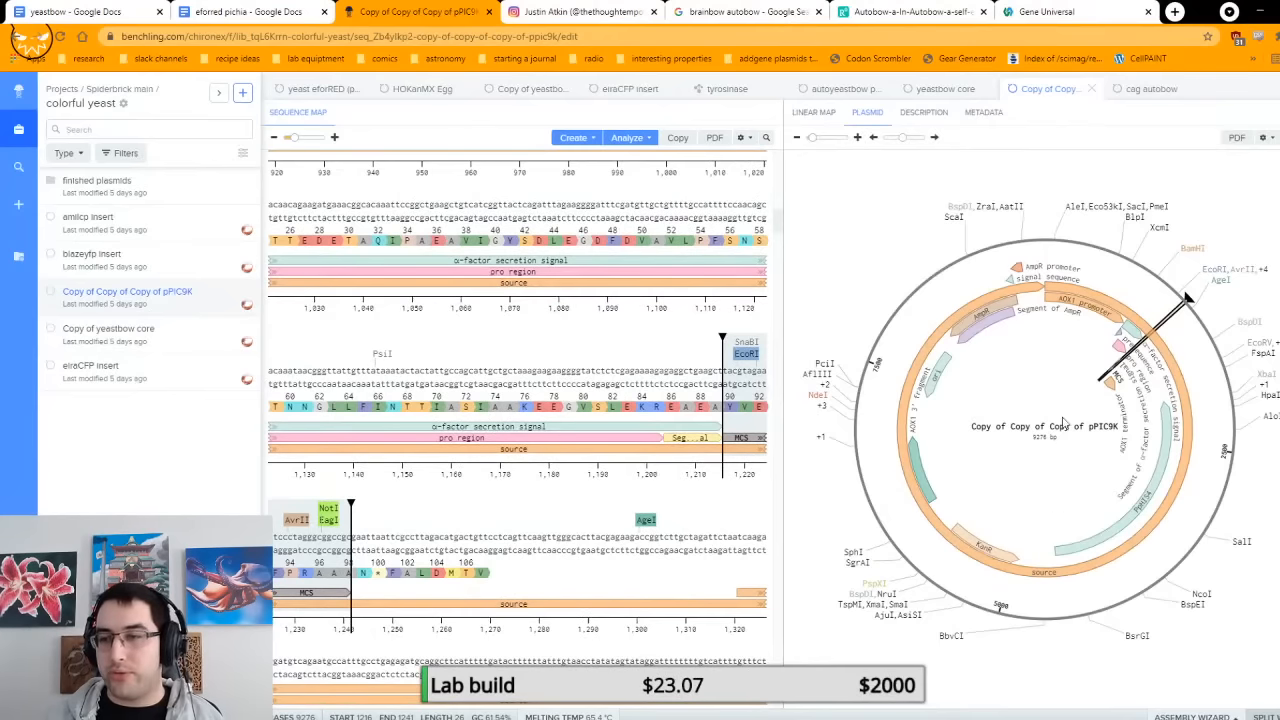
pyautogui.click(506, 264)
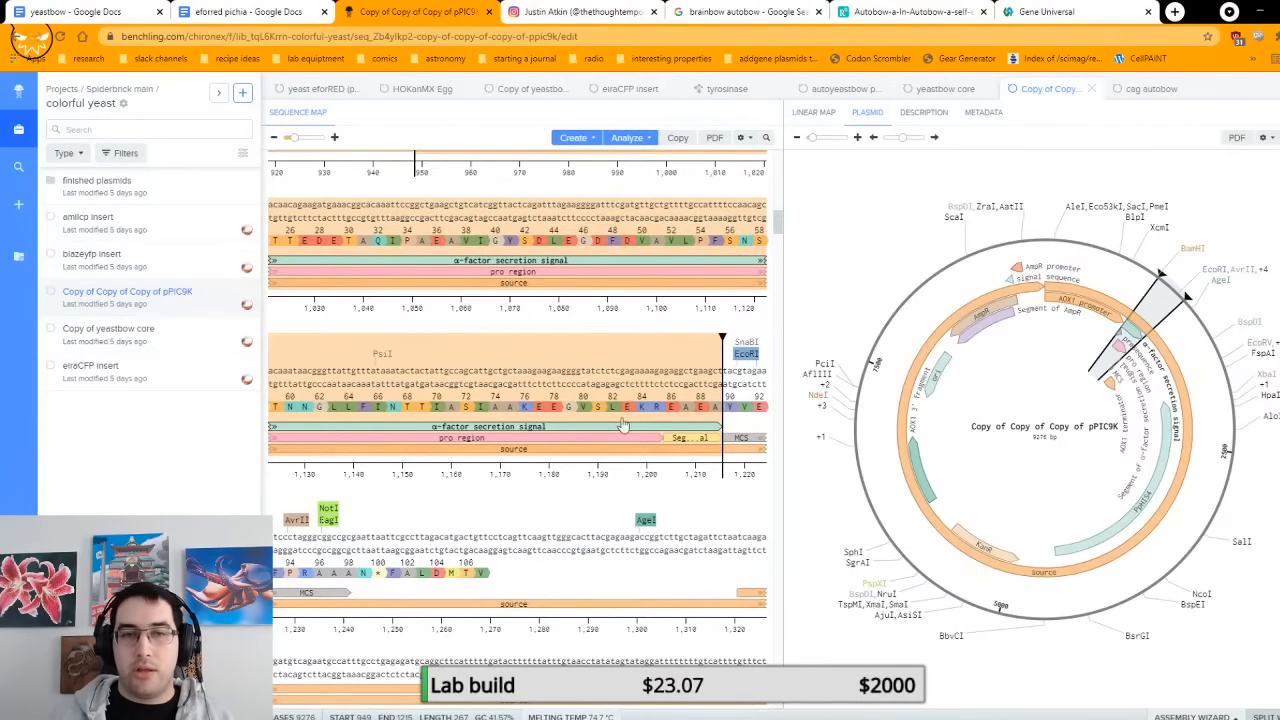
pyautogui.scroll(3, 616, 437)
pyautogui.scroll(-2, 766, 553)
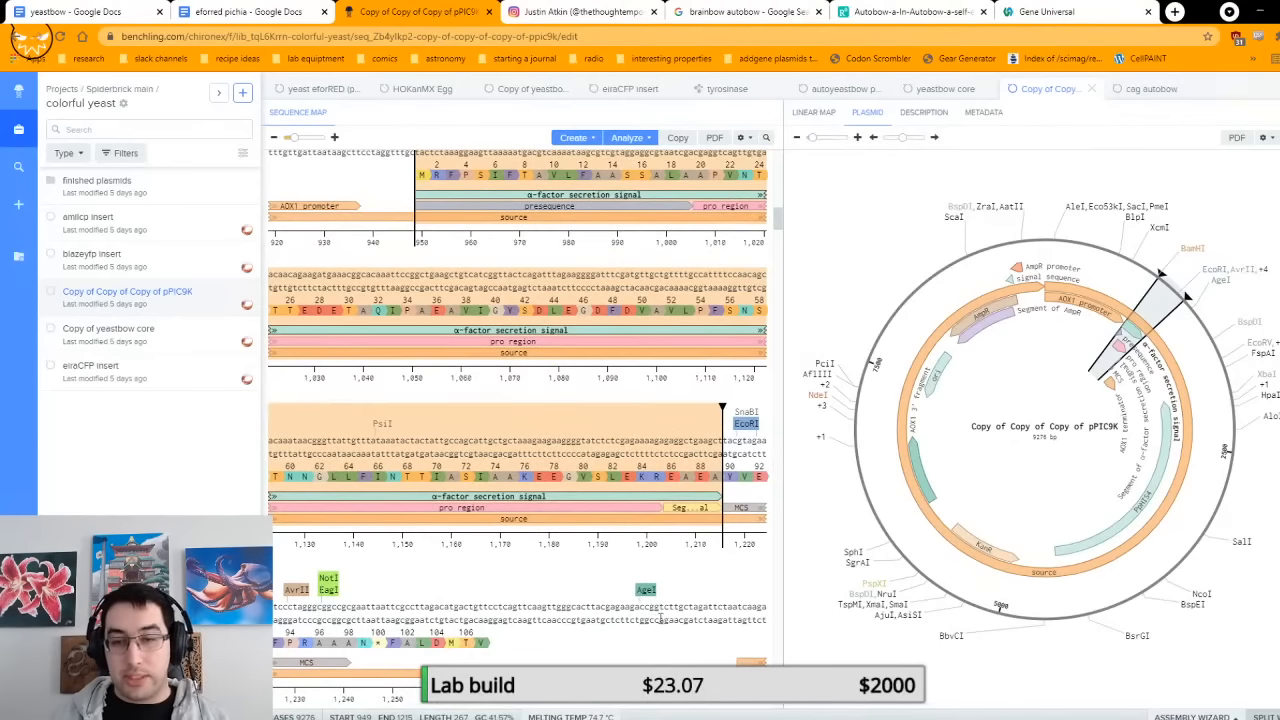
pyautogui.scroll(2, 455, 305)
pyautogui.scroll(1, 455, 266)
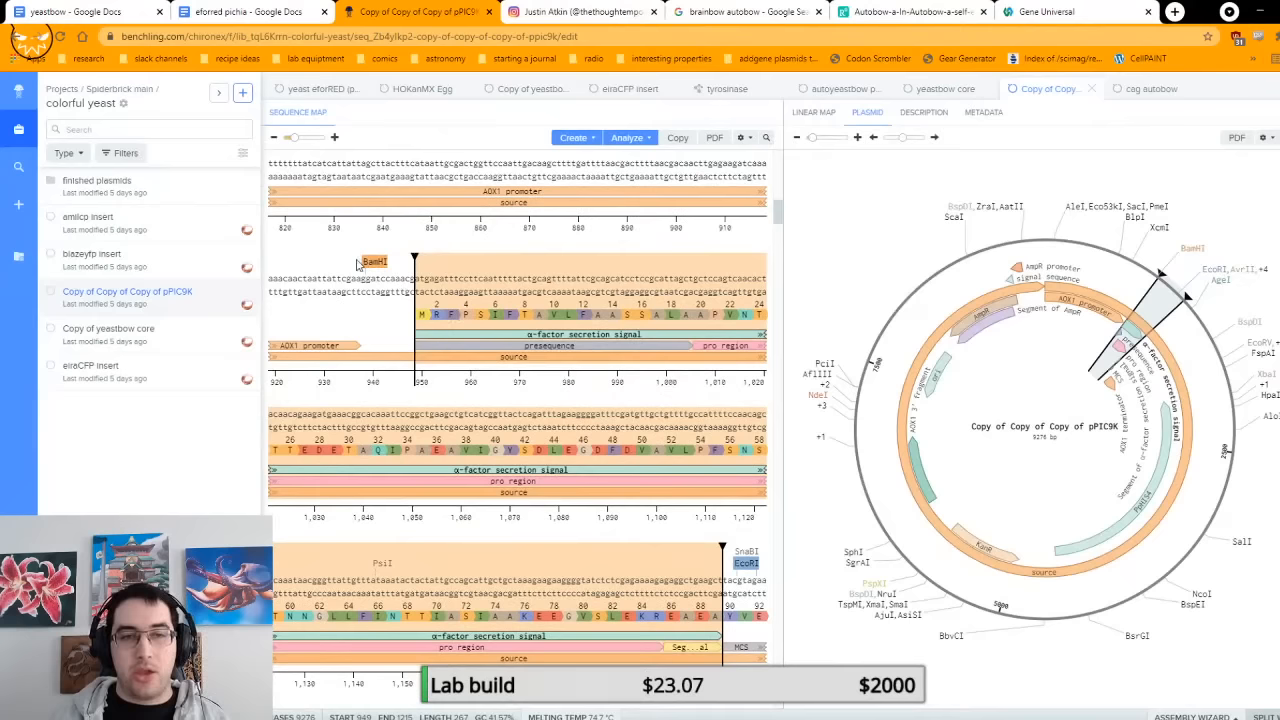
# Step: Select the stretch of the pPIC9K sequence between the BamHI and NotI cut sites
pyautogui.click(368, 372)
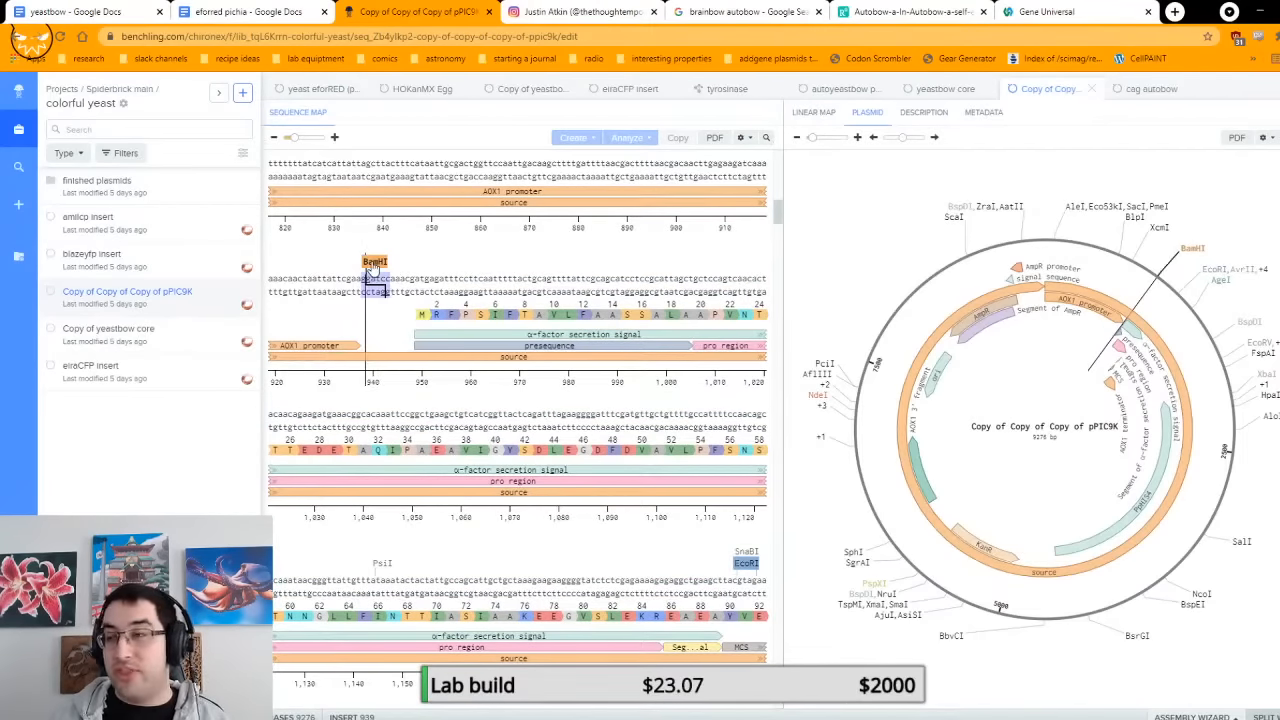
pyautogui.scroll(-3, 360, 350)
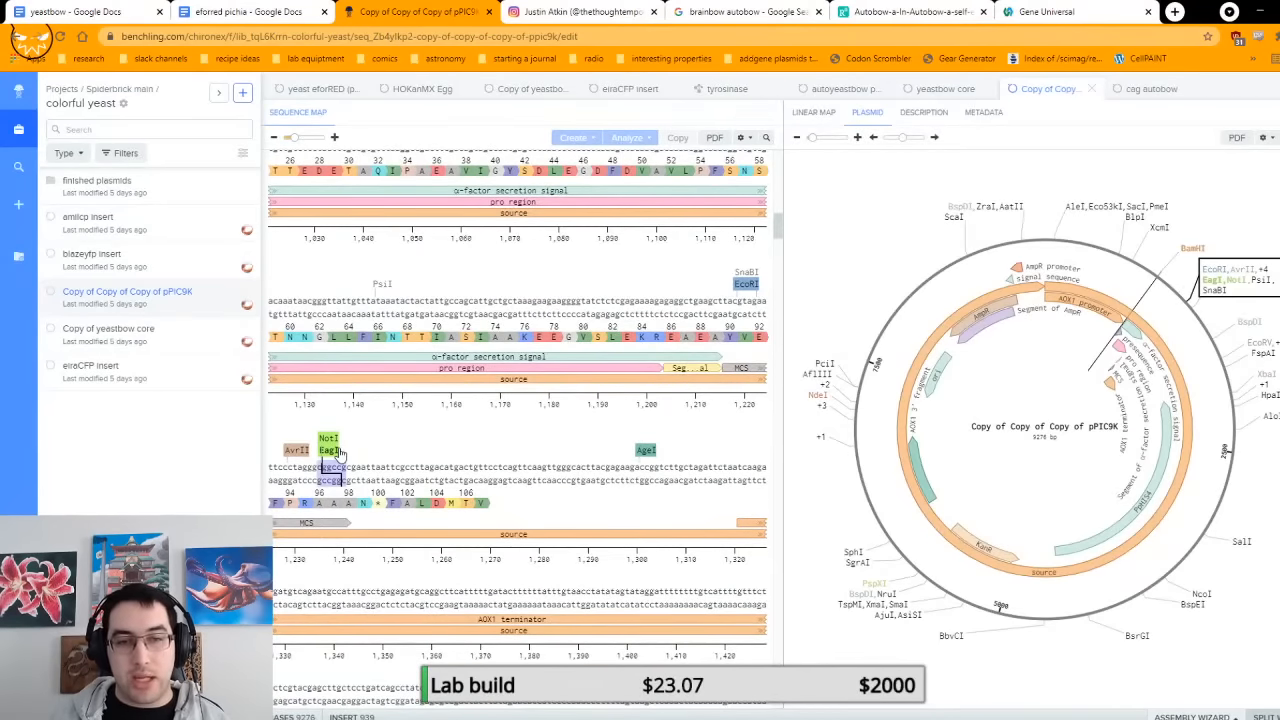
pyautogui.click(338, 452)
pyautogui.scroll(3, 345, 400)
pyautogui.keyDown('shift'); pyautogui.click(374, 254); pyautogui.keyUp('shift')
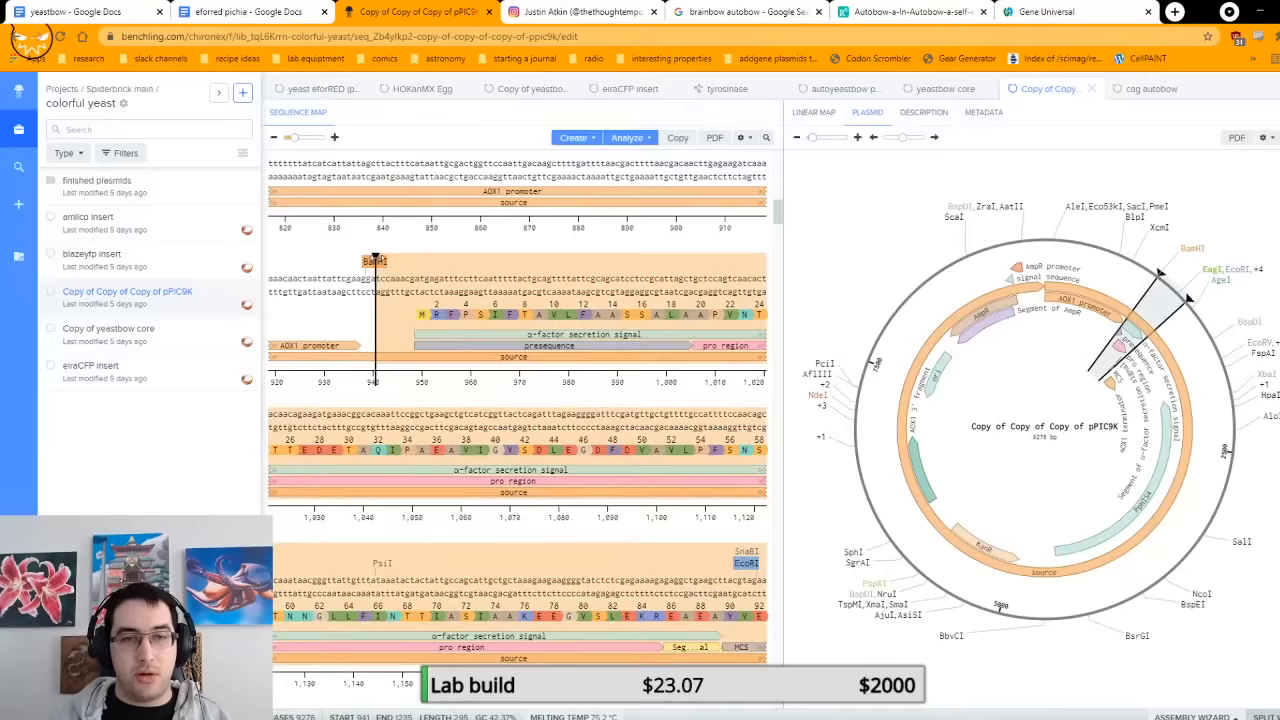
pyautogui.scroll(-2, 548, 374)
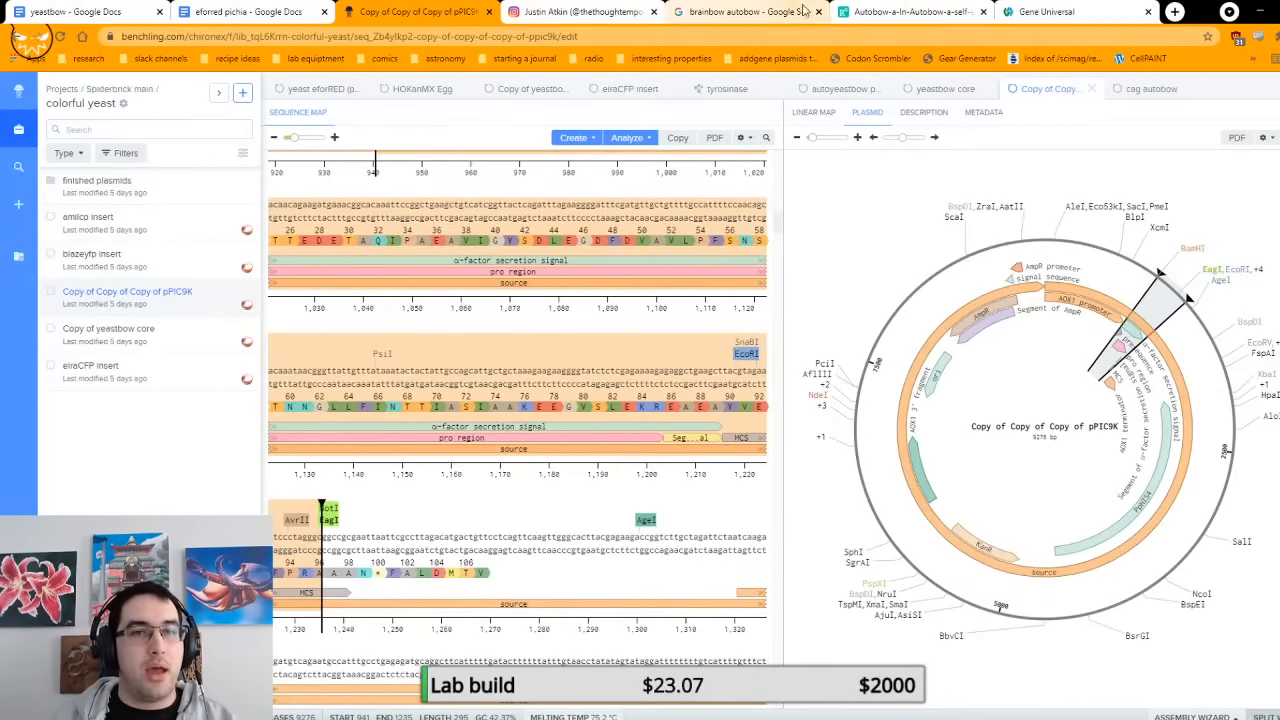
# Step: Return to the yeastbow document in Google Docs and highlight "(use BamHI and NotI)" beside "Digest this backbone"
pyautogui.click(120, 11)
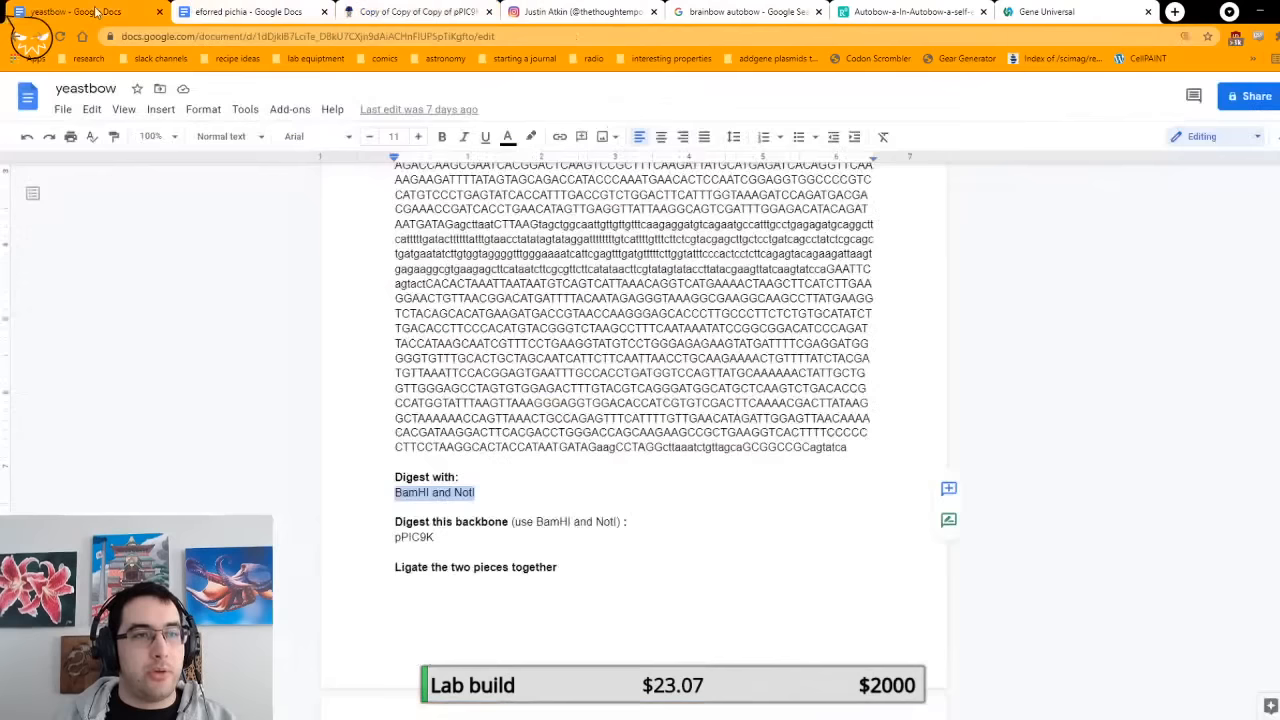
pyautogui.click(395, 492)
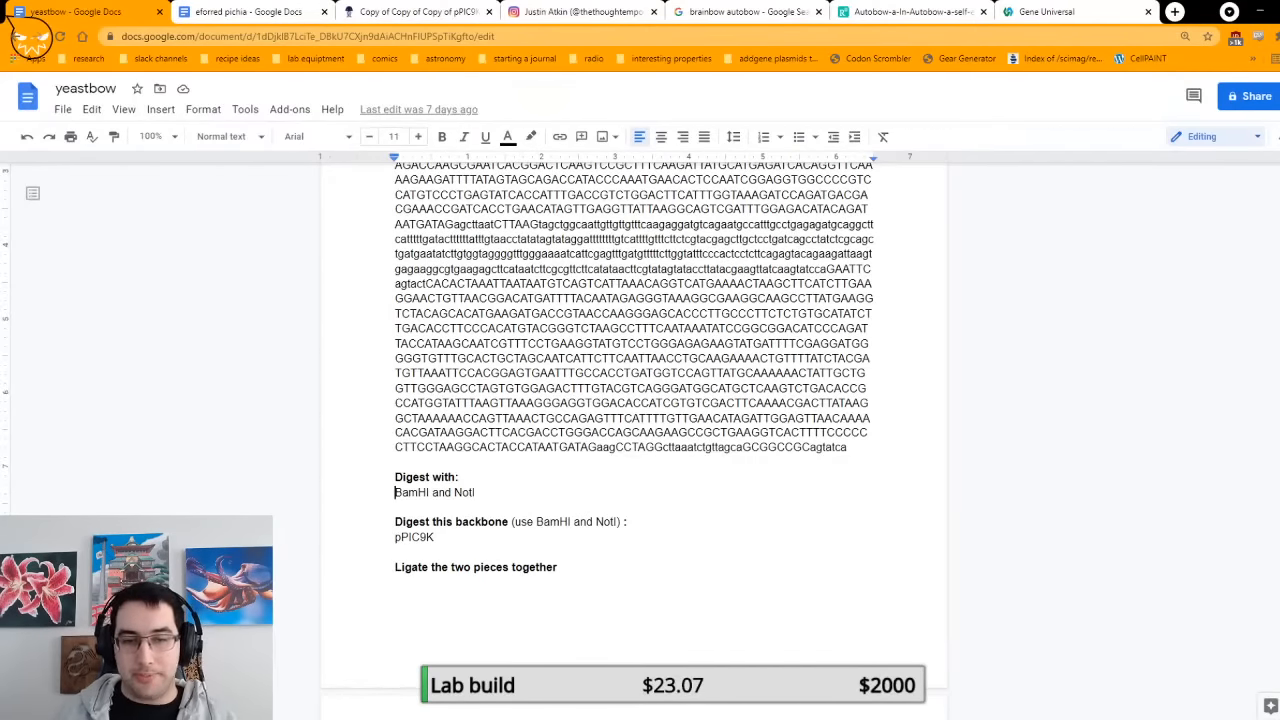
pyautogui.scroll(-3, 634, 305)
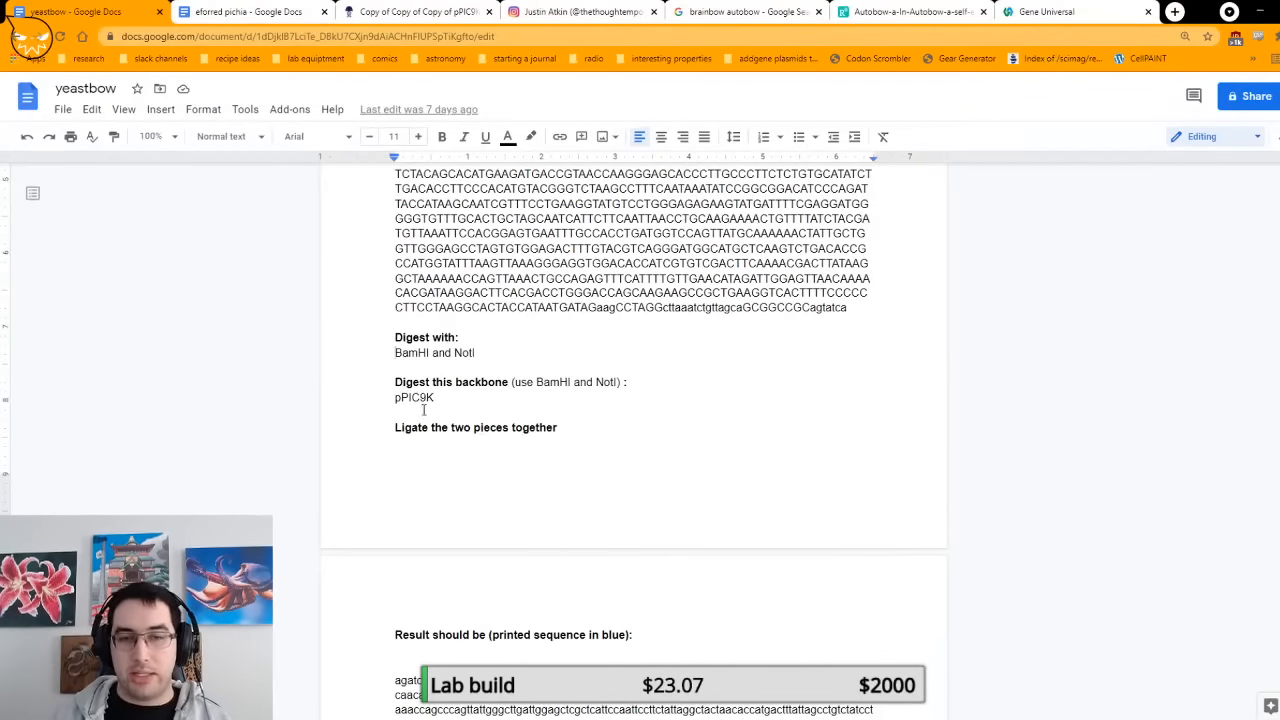
pyautogui.click(514, 384)
pyautogui.moveTo(522, 385); pyautogui.dragTo(621, 386)
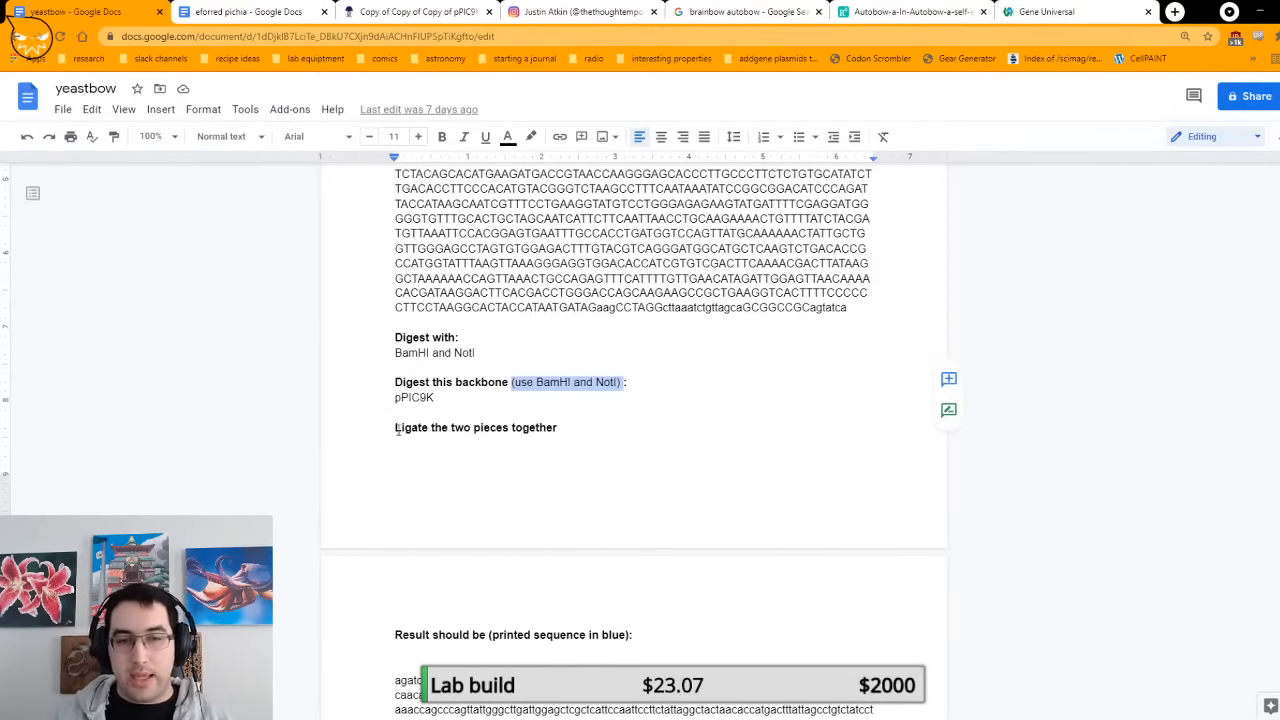
# Step: Highlight the instruction "Ligate the two pieces together", then clear the selection
pyautogui.moveTo(396, 428); pyautogui.dragTo(555, 427)
pyautogui.hotkey('ctrl', 'b')
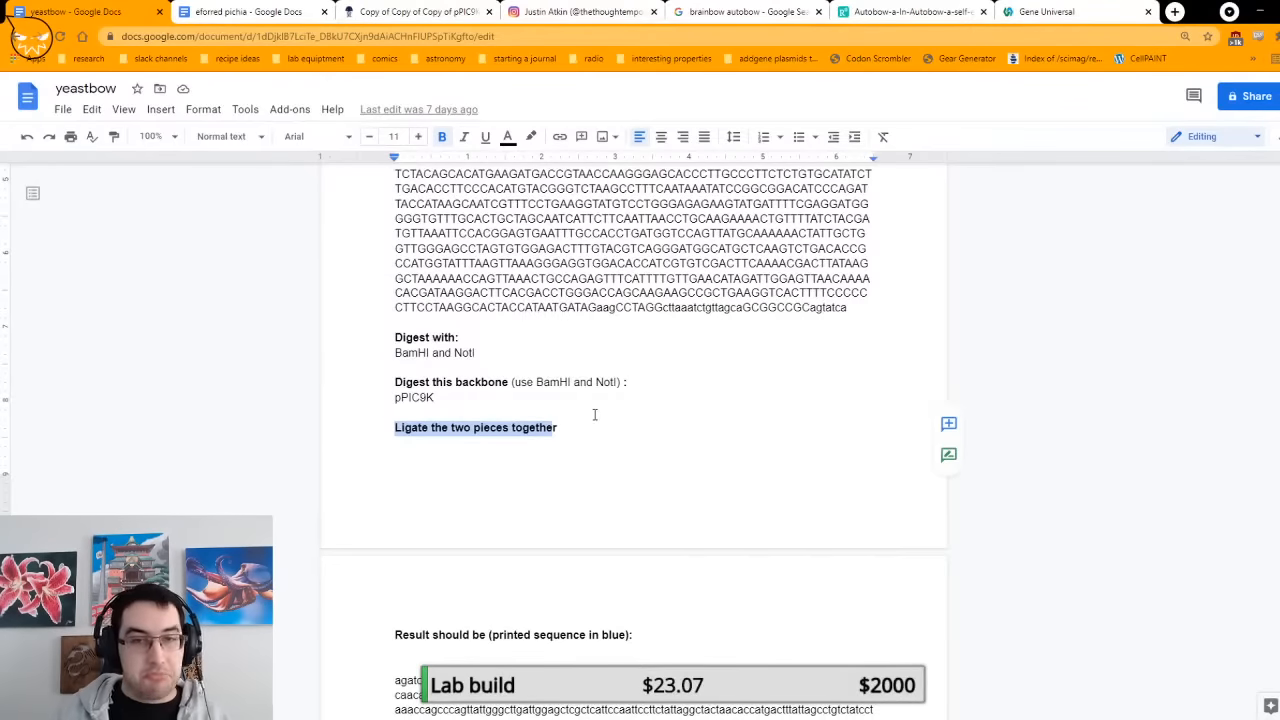
pyautogui.click(594, 414)
# Step: Examine the expected plasmid sequence under "Result should be (printed sequence in blue):" and compare it with the sequence to print above
pyautogui.scroll(-3, 600, 410)
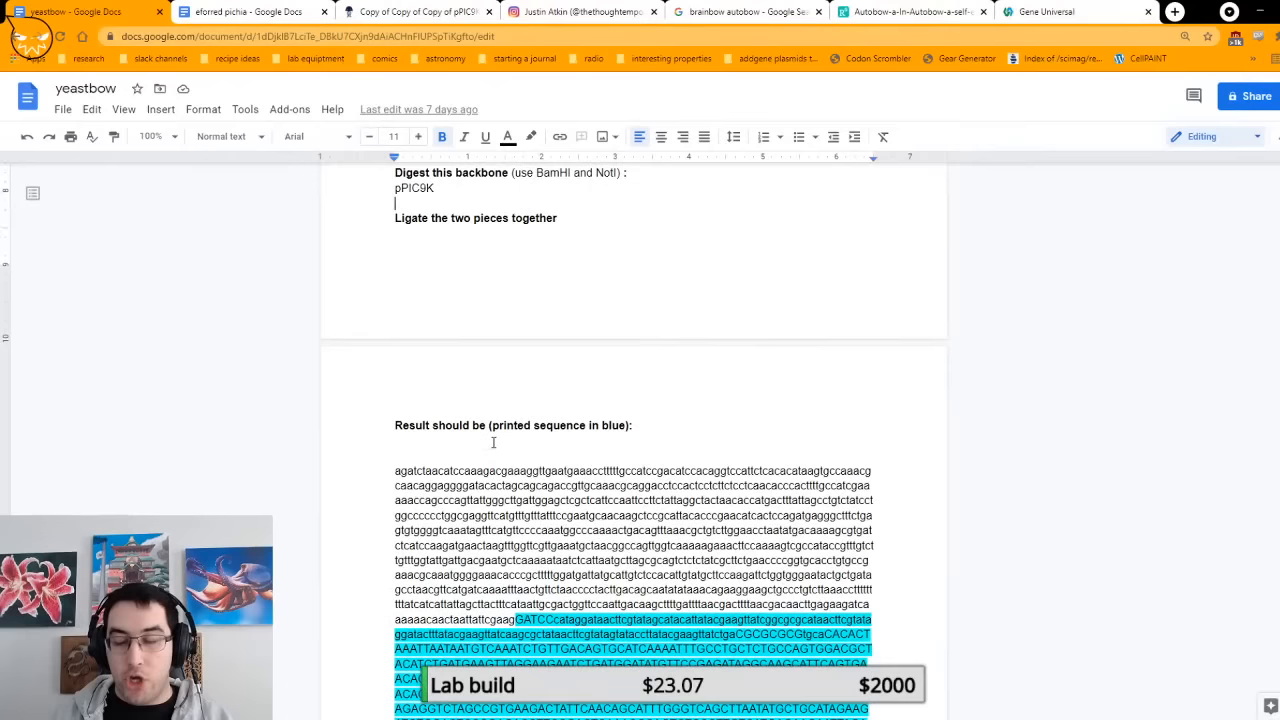
pyautogui.scroll(-2, 596, 440)
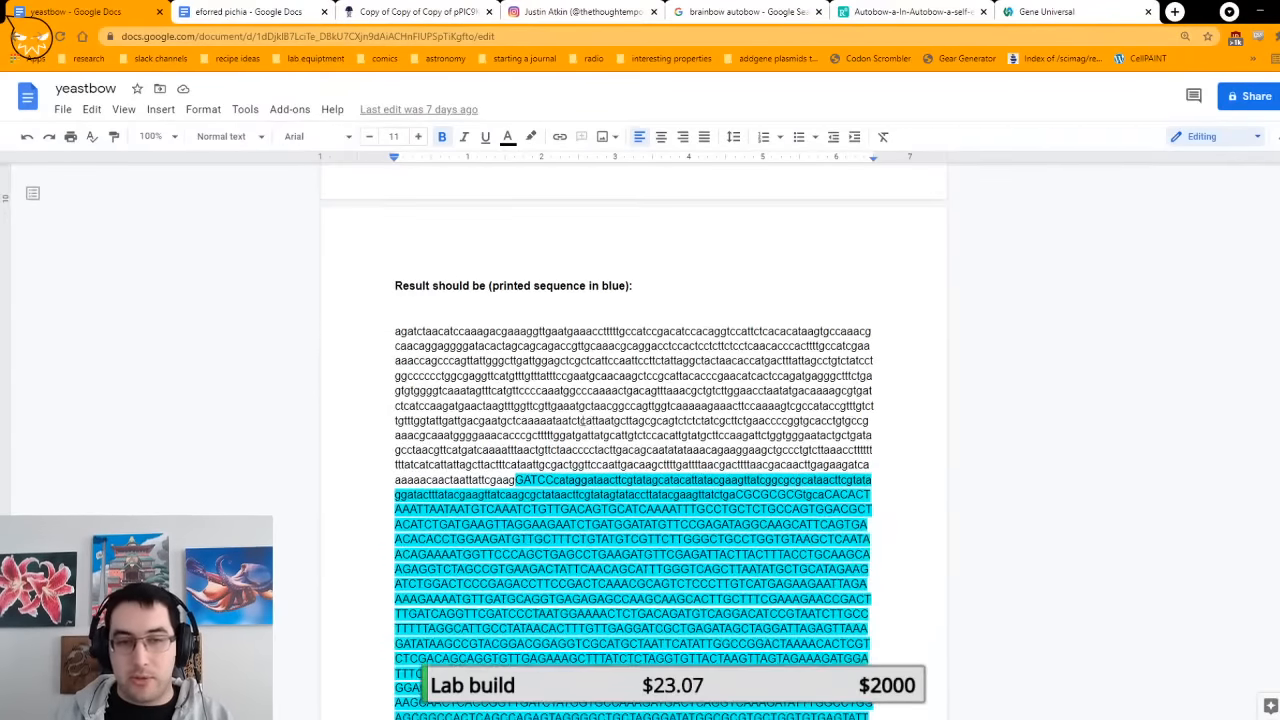
pyautogui.moveTo(397, 285); pyautogui.dragTo(497, 281)
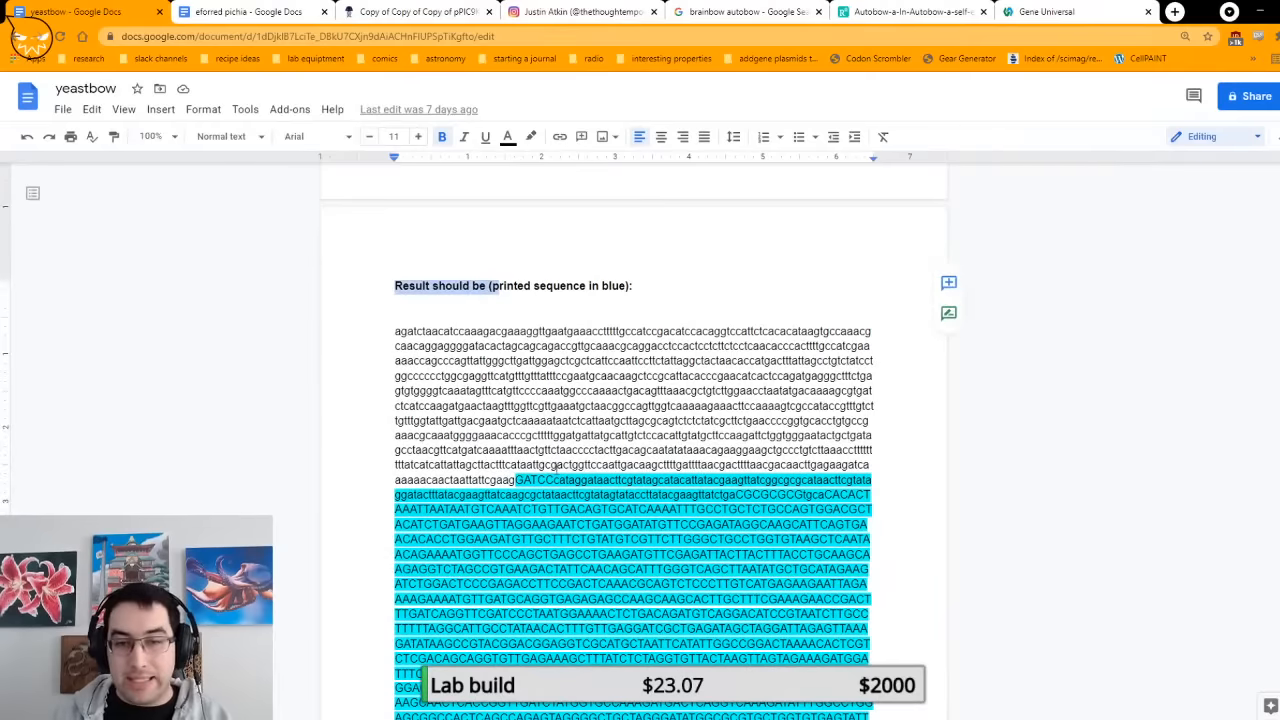
pyautogui.scroll(-10, 540, 440)
pyautogui.scroll(5, 556, 469)
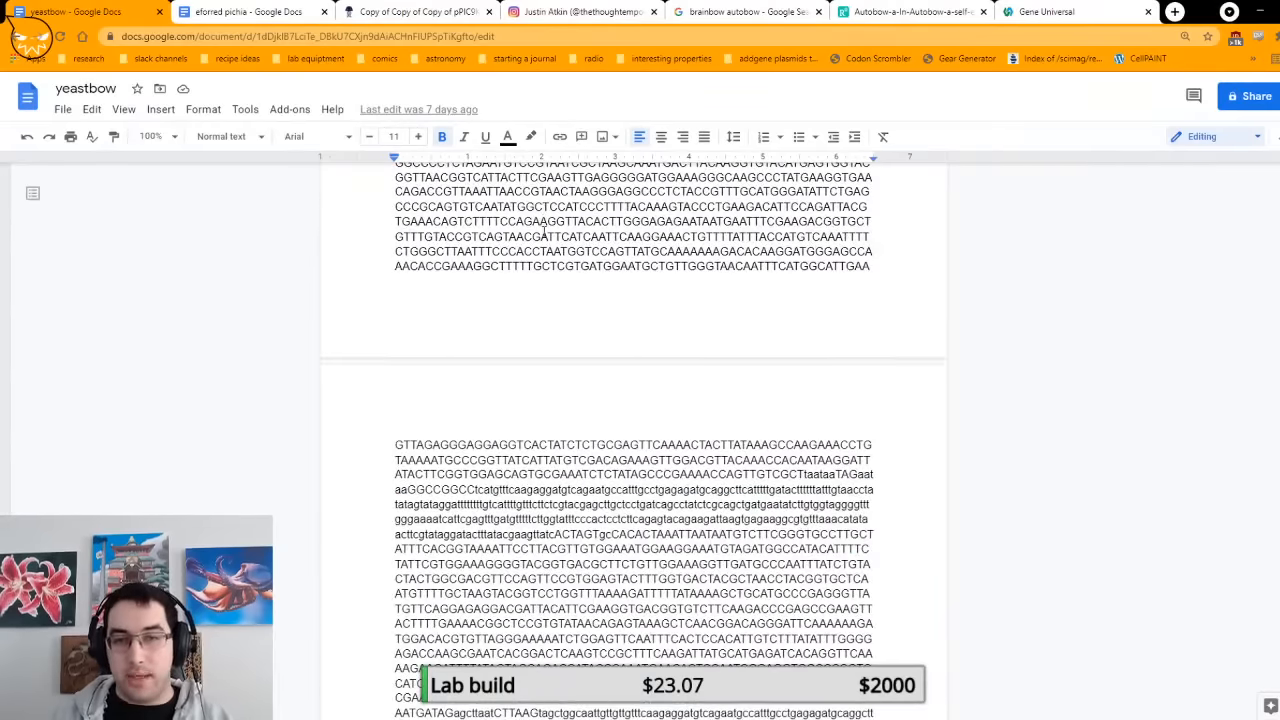
pyautogui.scroll(-5, 522, 284)
pyautogui.scroll(-5, 522, 284)
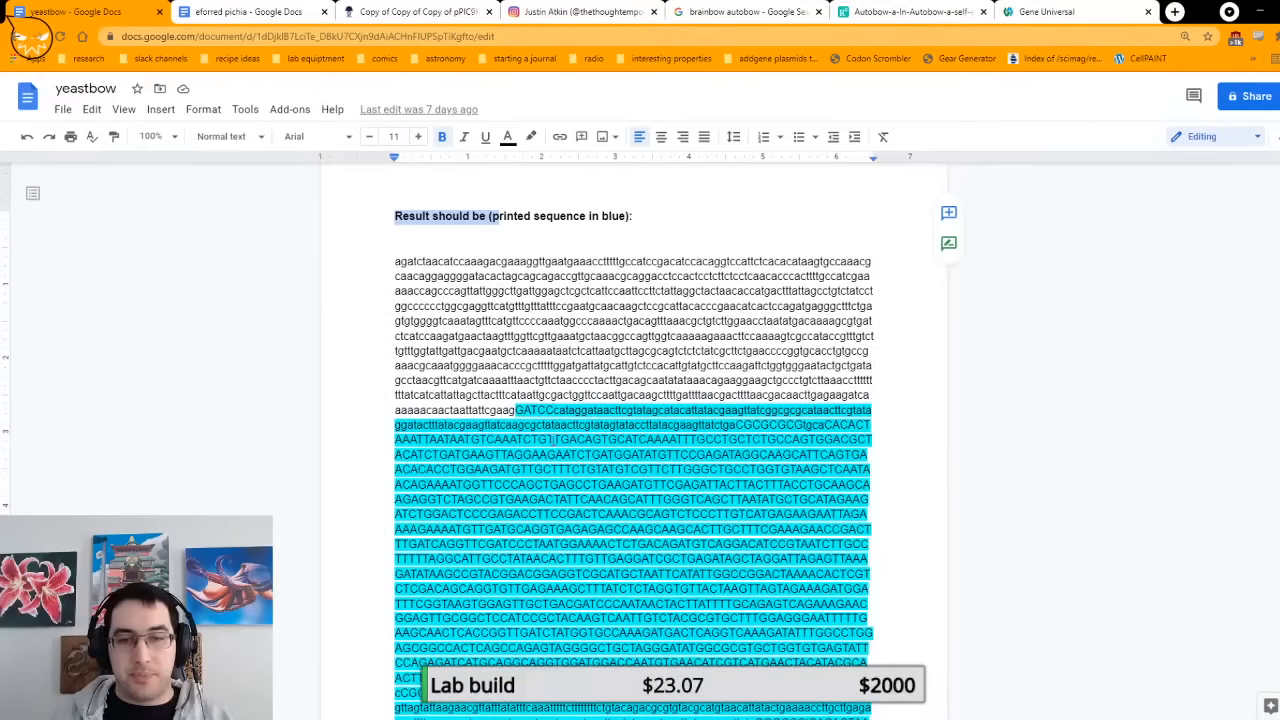
pyautogui.scroll(-1, 481, 320)
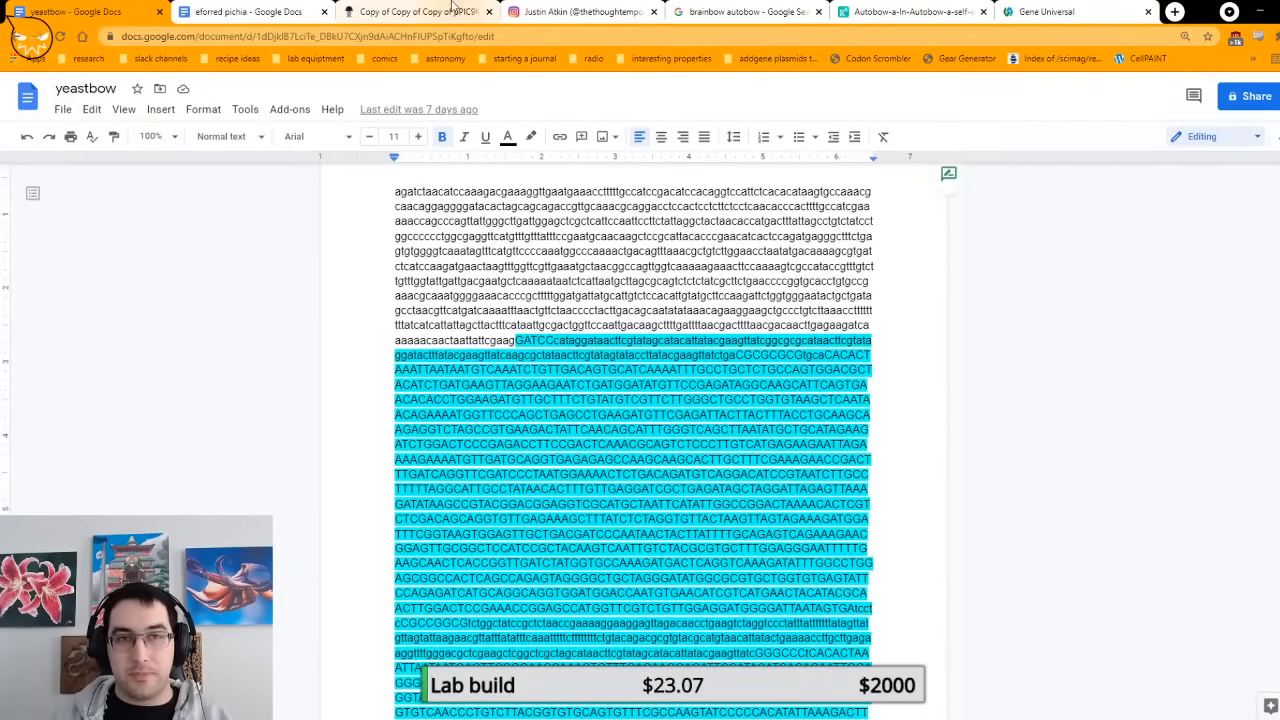
# Step: Switch to Benchling, open the autoyeastbow ppic9k plasmid and select its entire sequence
pyautogui.click(420, 12)
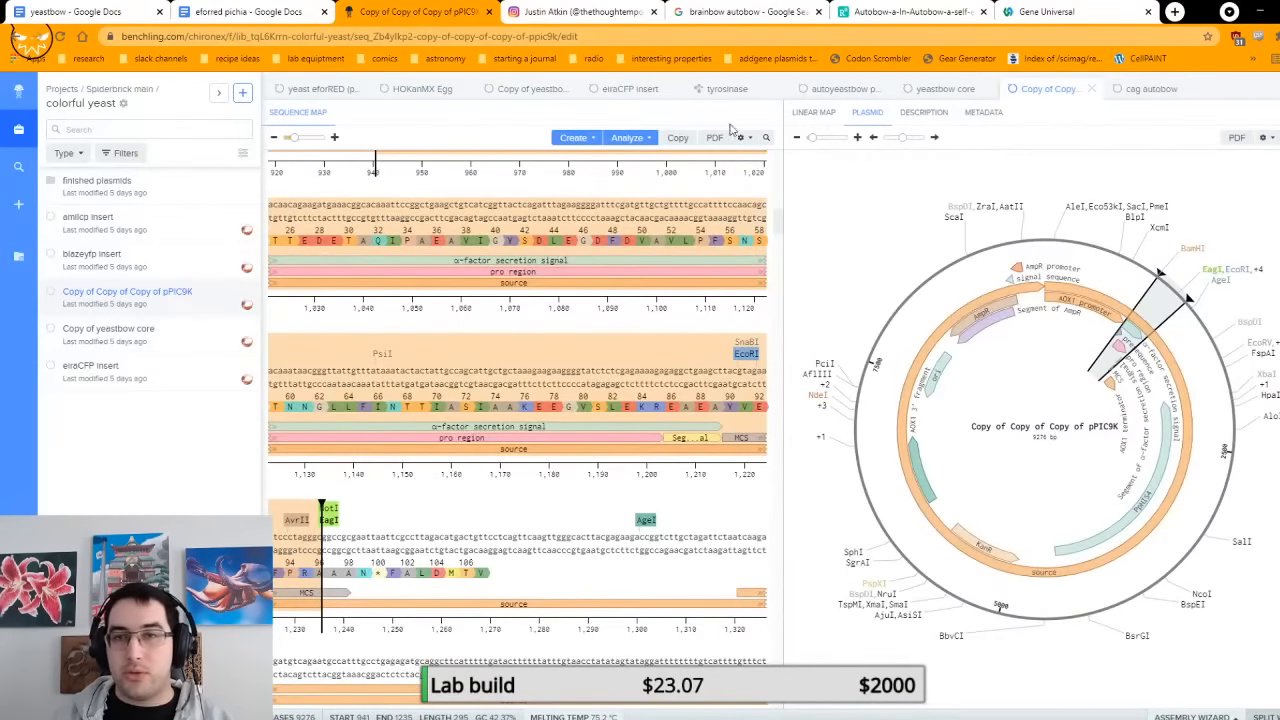
pyautogui.click(836, 89)
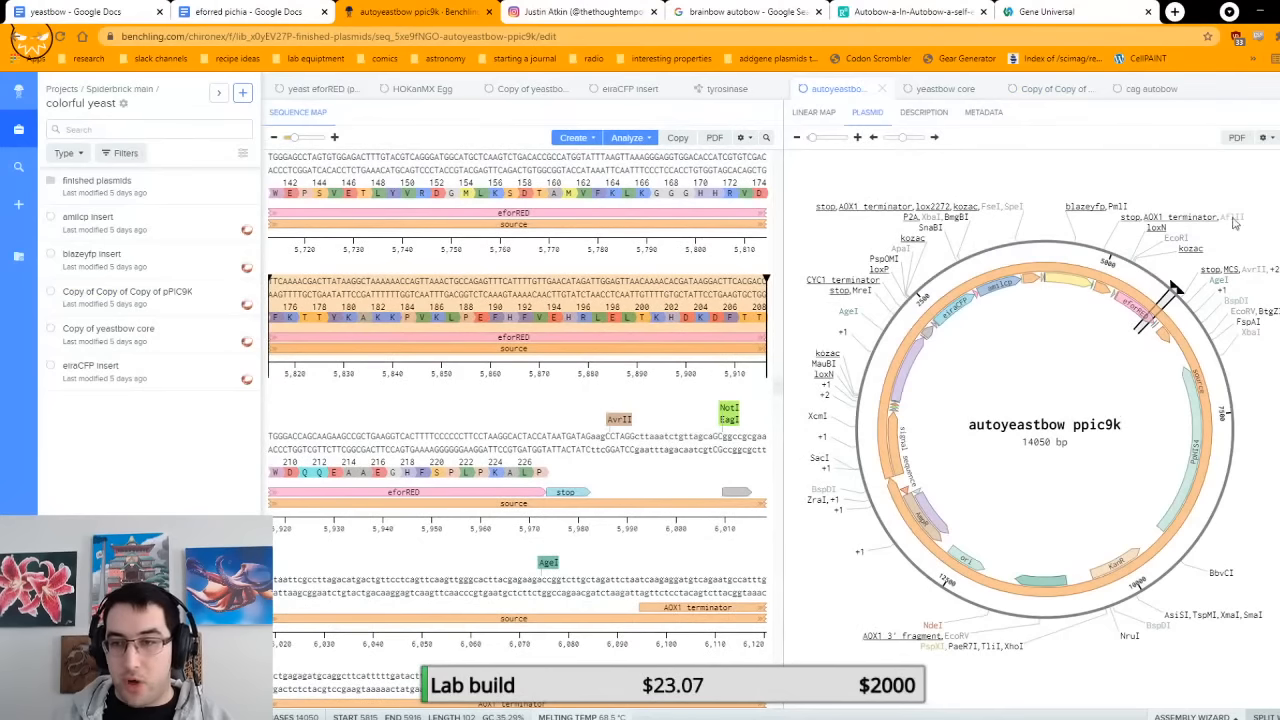
pyautogui.hotkey('ctrl', 'a')
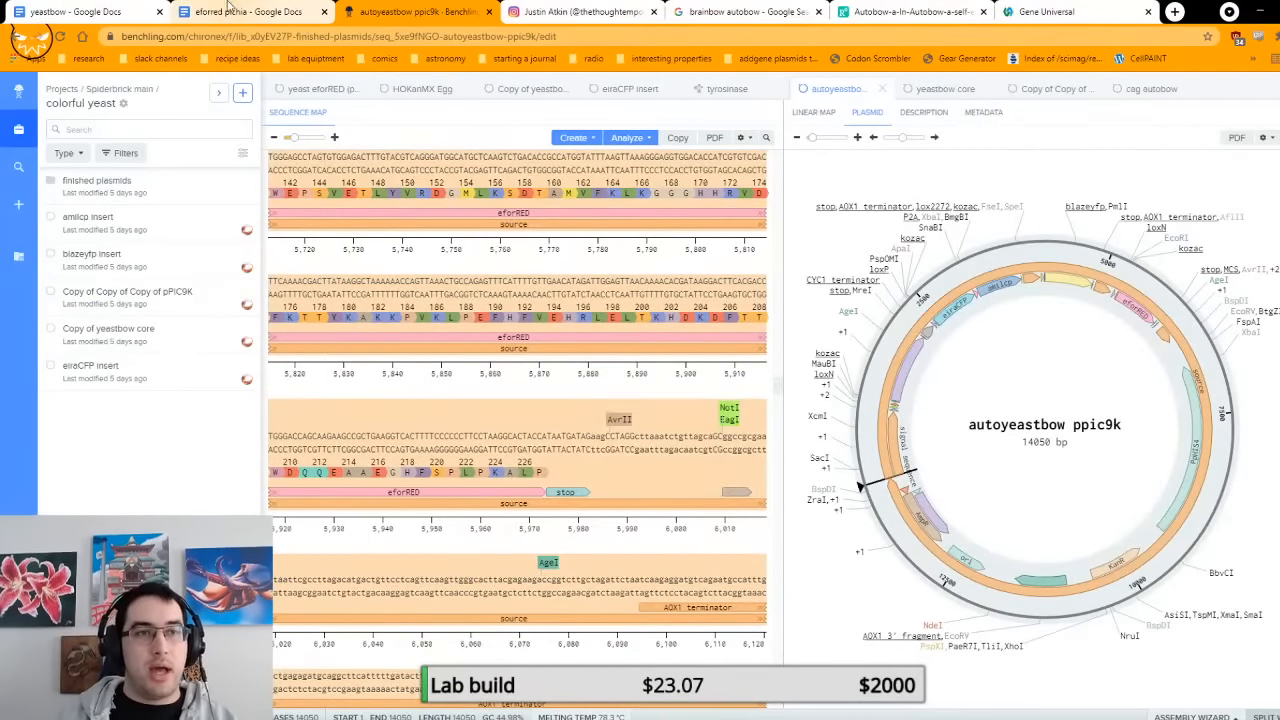
# Step: Return to the yeastbow document in Google Docs and skim the blue printed sequence and the backbone sequence following it
pyautogui.click(30, 12)
pyautogui.scroll(-3, 622, 272)
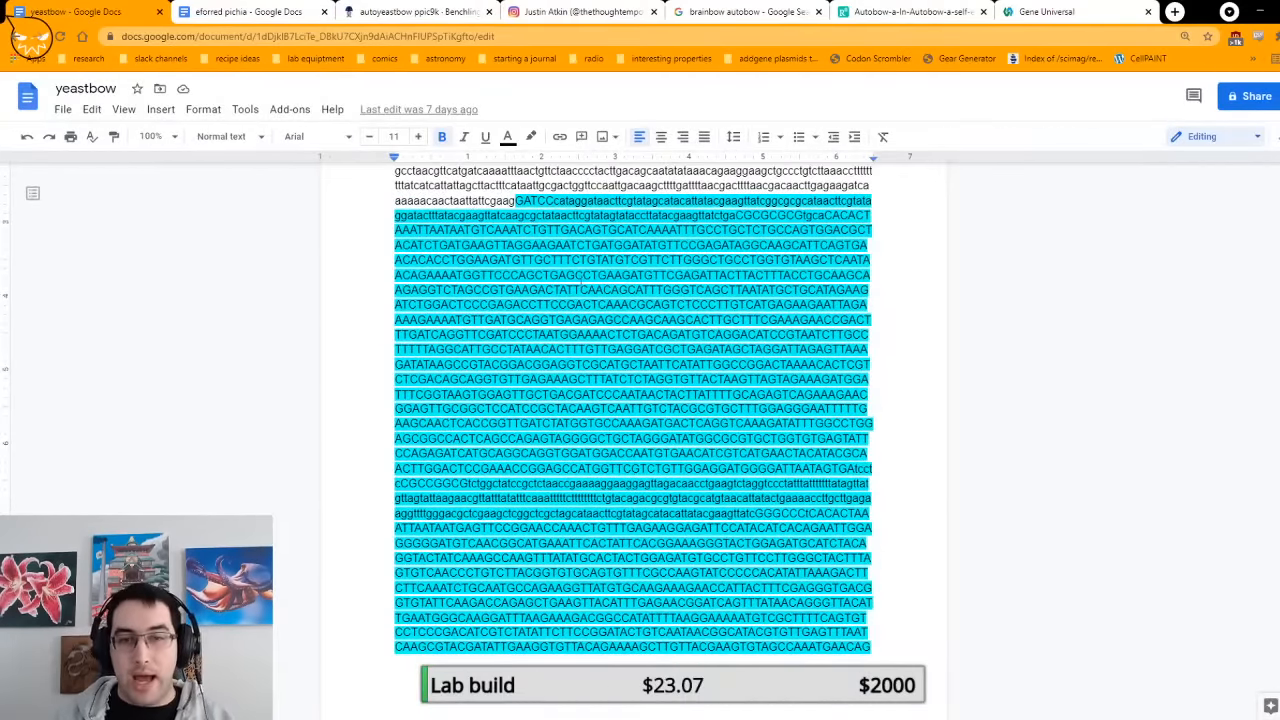
pyautogui.scroll(-20, 541, 201)
pyautogui.scroll(-5, 591, 381)
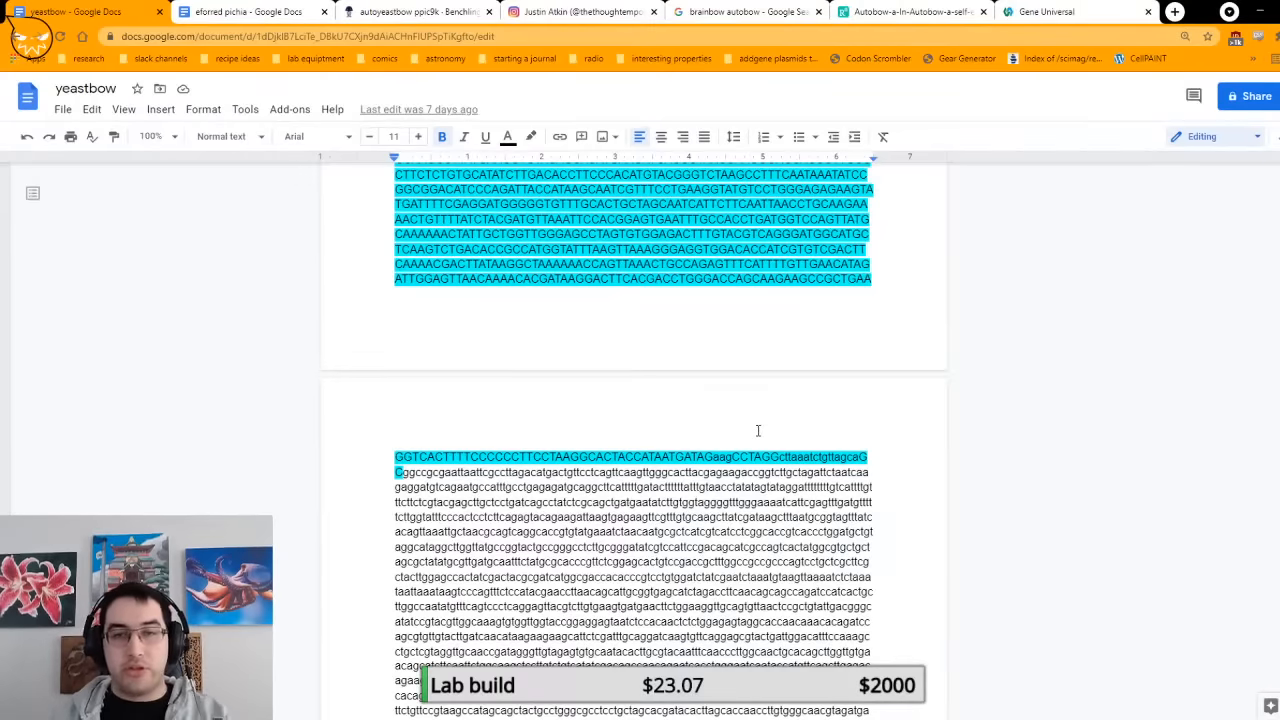
pyautogui.scroll(-3, 758, 431)
pyautogui.scroll(-15, 758, 431)
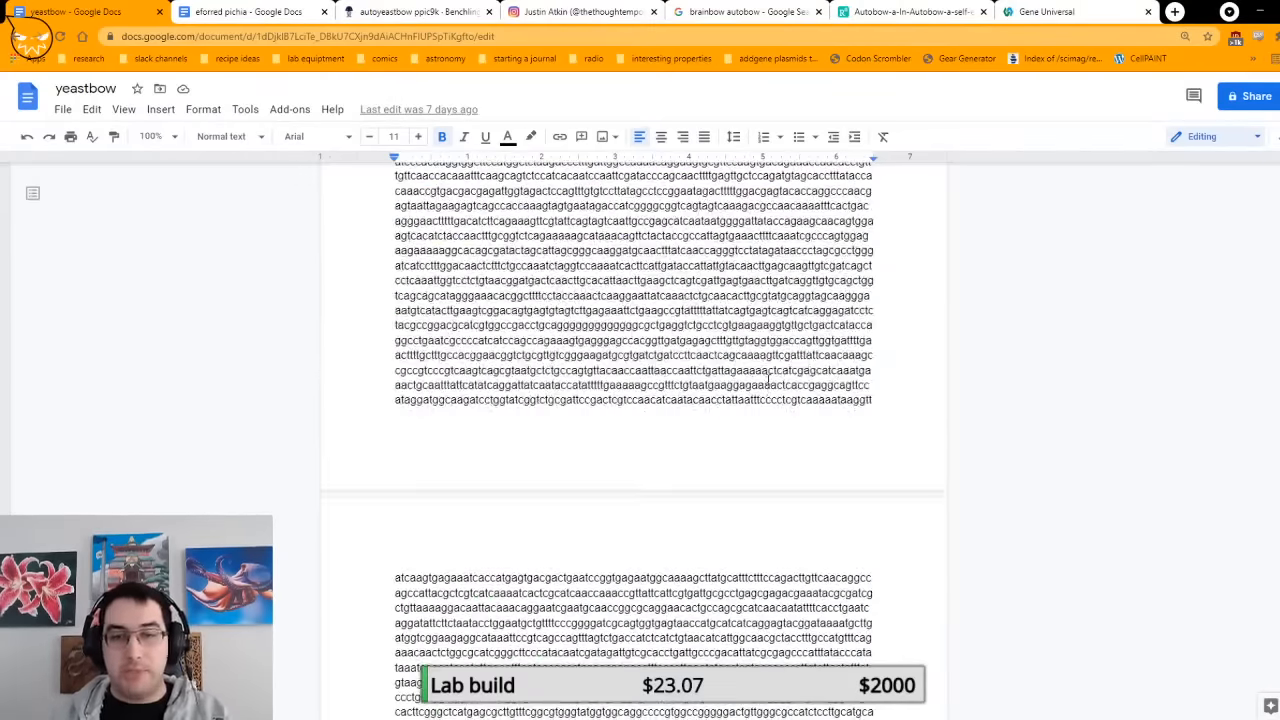
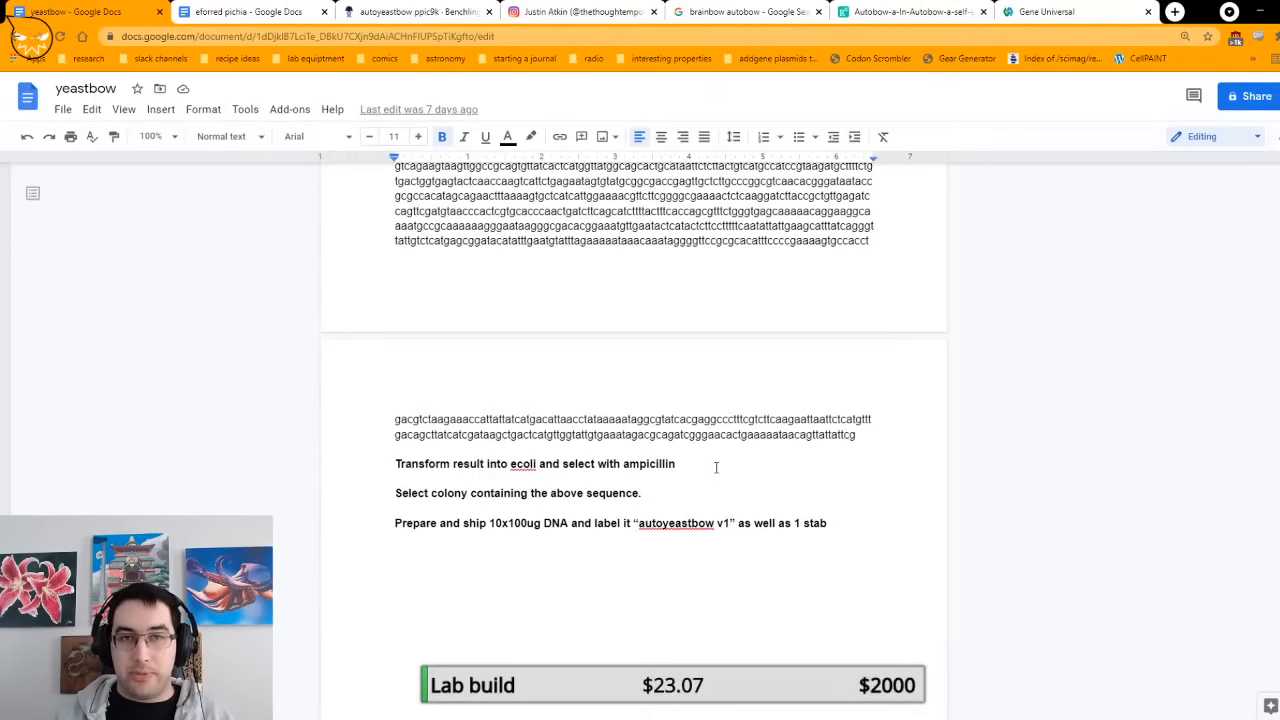
# Step: Switch to Benchling and select the AmpR feature and the ori feature of the autoyeastbow ppic9k plasmid in turn
pyautogui.click(415, 11)
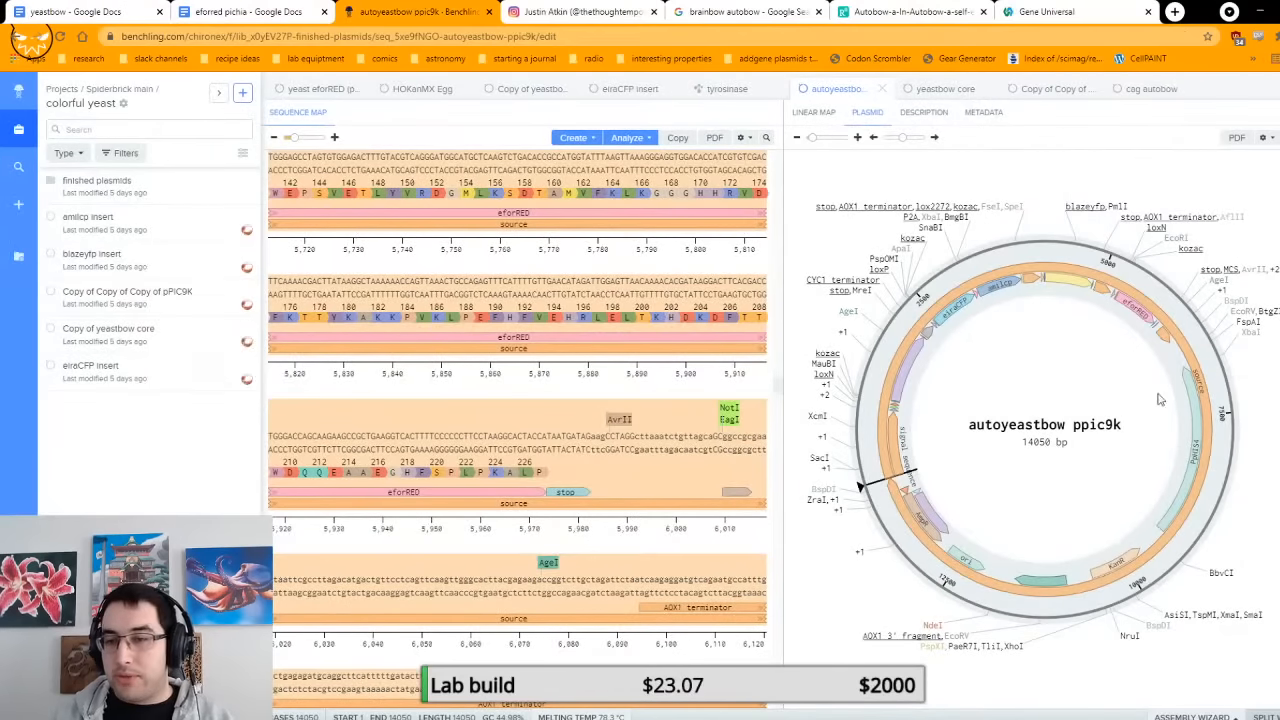
pyautogui.click(1085, 476)
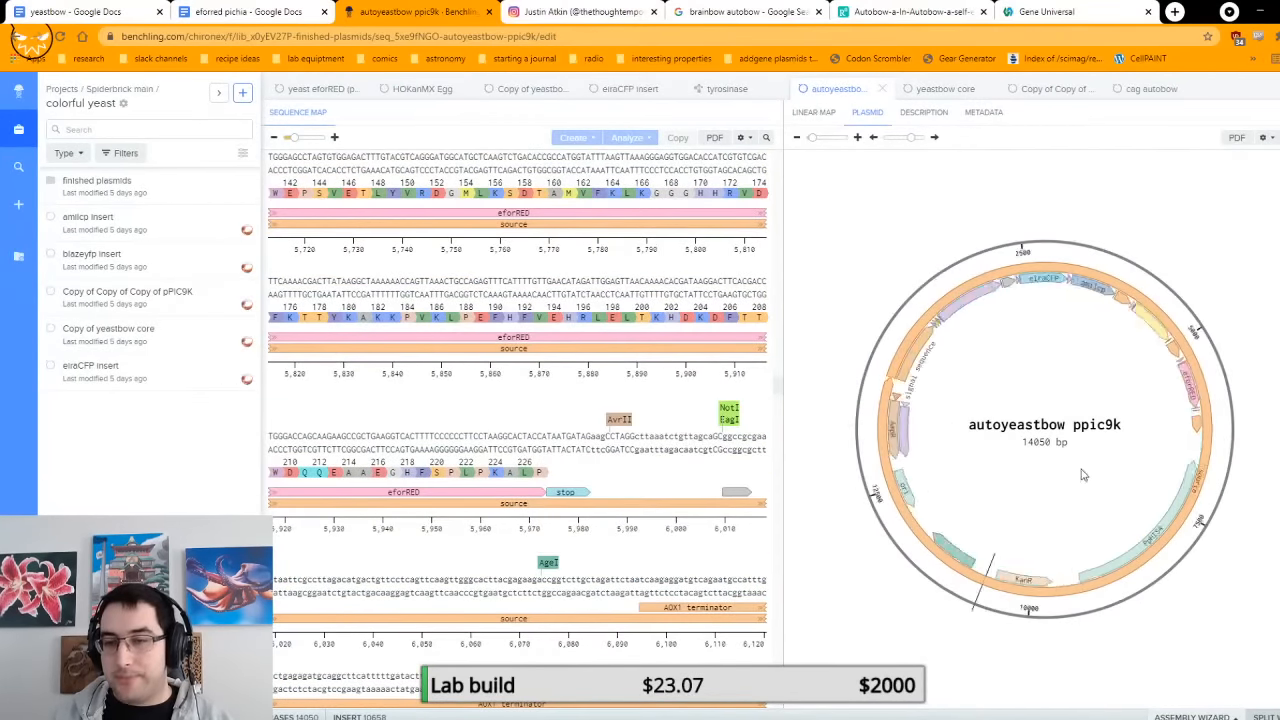
pyautogui.scroll(1, 1084, 475)
pyautogui.scroll(6, 1137, 480)
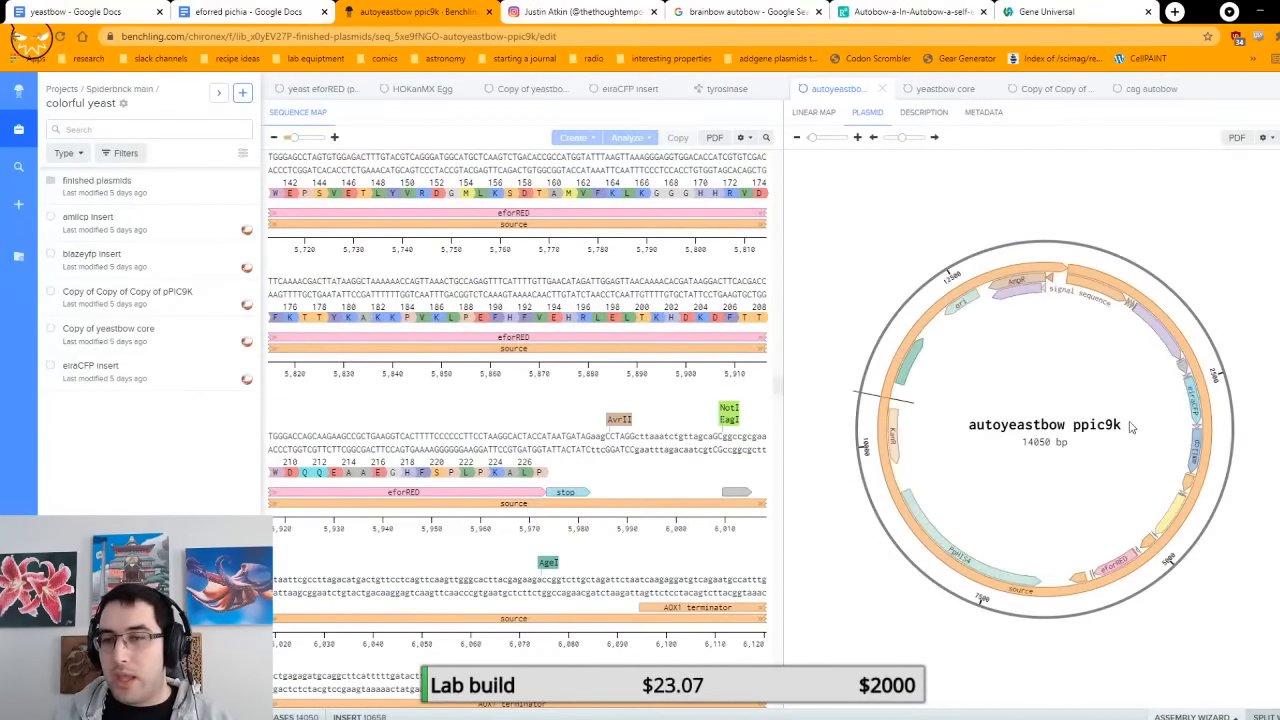
pyautogui.click(1028, 285)
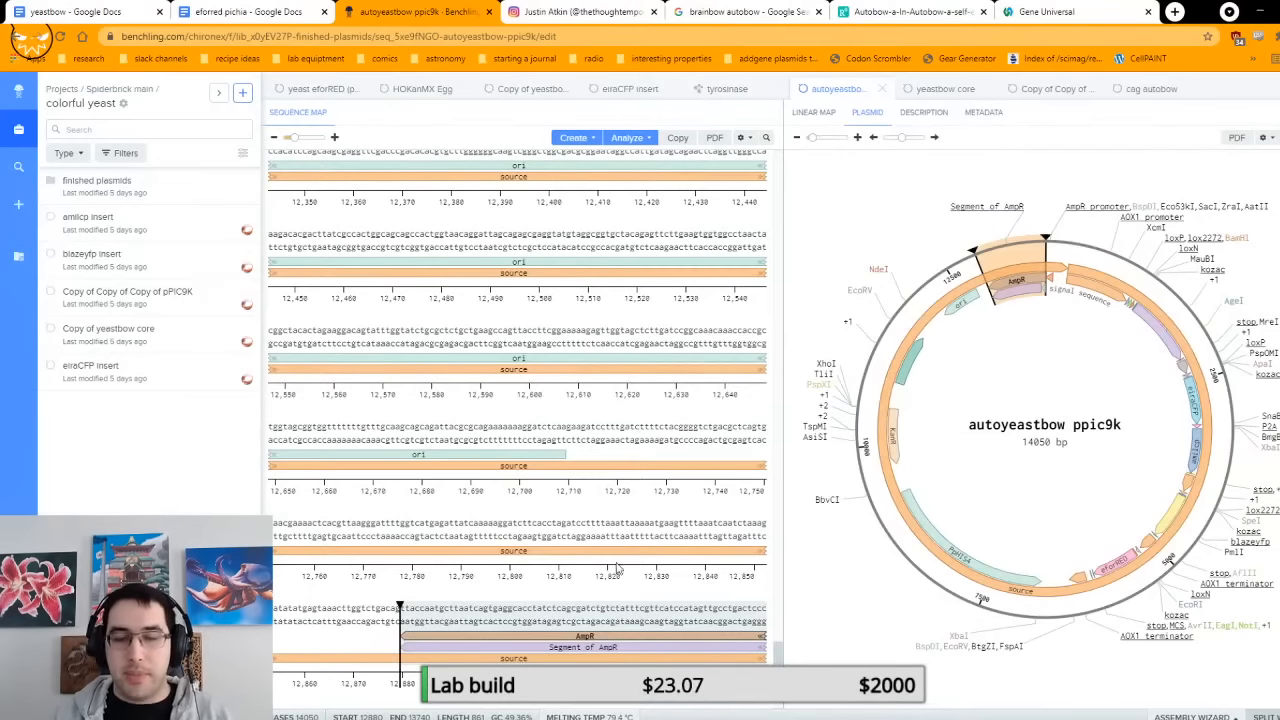
pyautogui.click(490, 456)
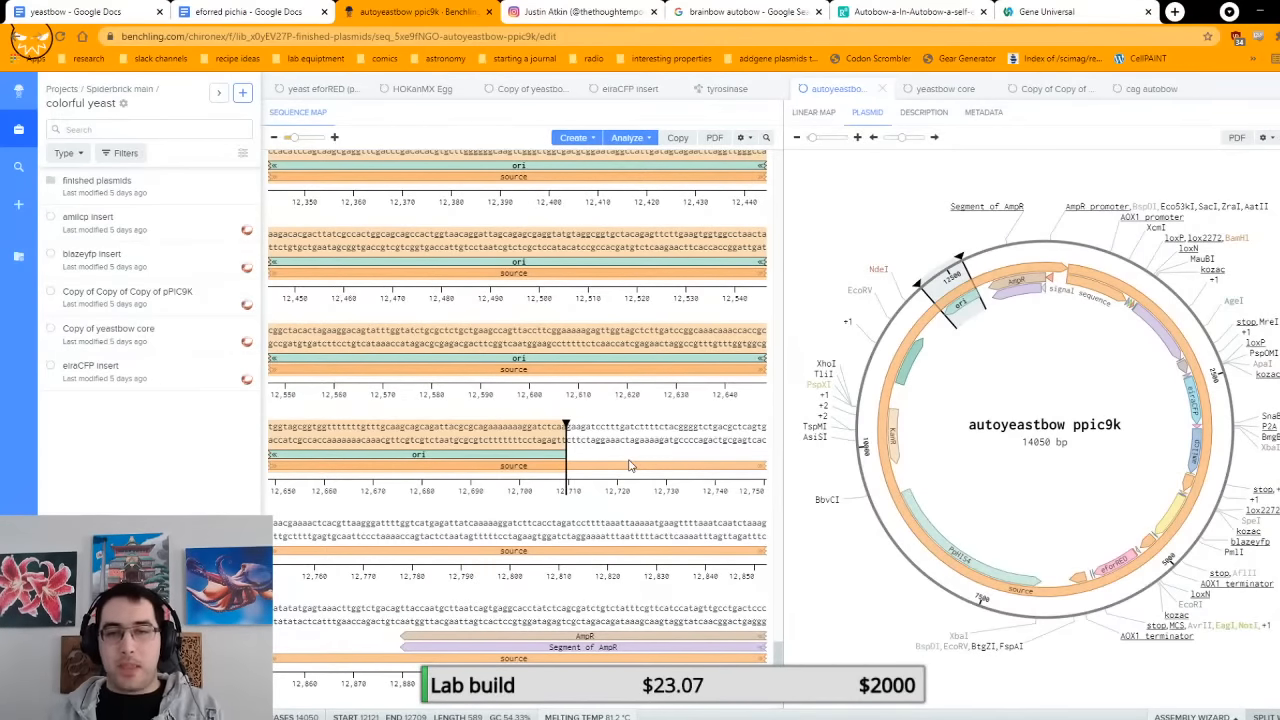
pyautogui.scroll(-1, 630, 465)
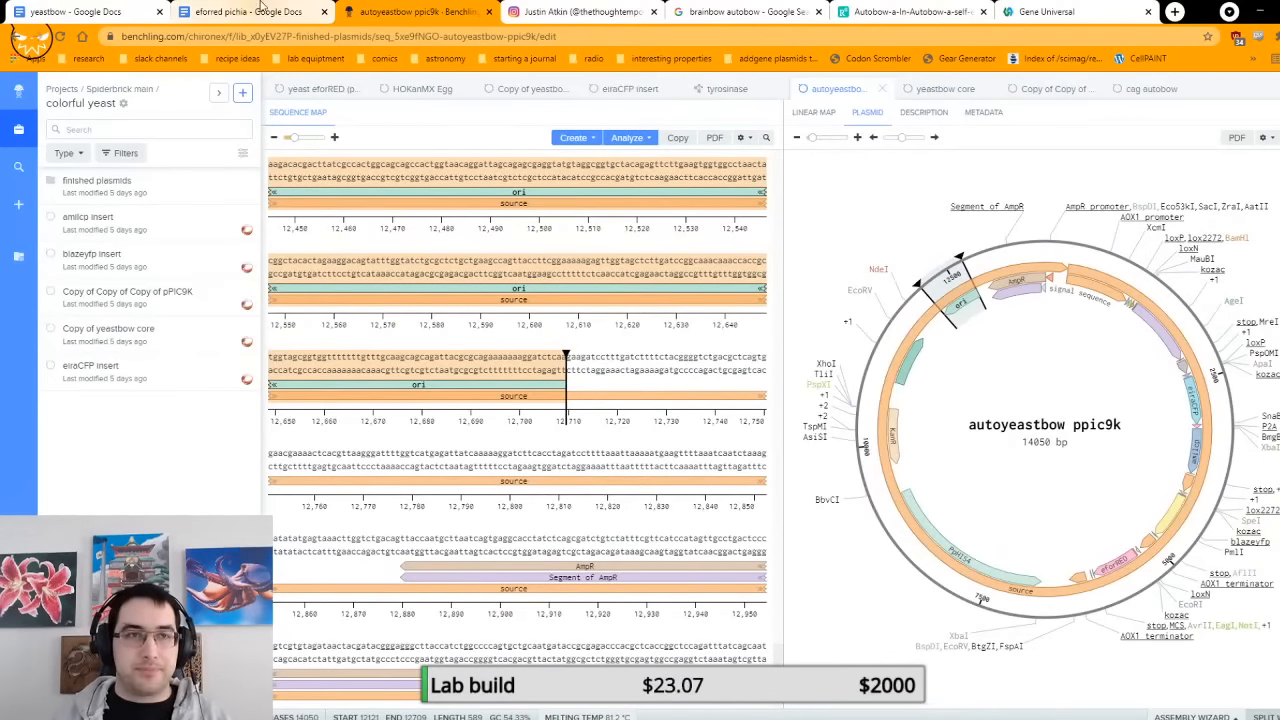
# Step: Return to the yeastbow document in Google Docs and highlight the transformation, colony selection and shipping instructions in turn, then clear the selection
pyautogui.click(105, 11)
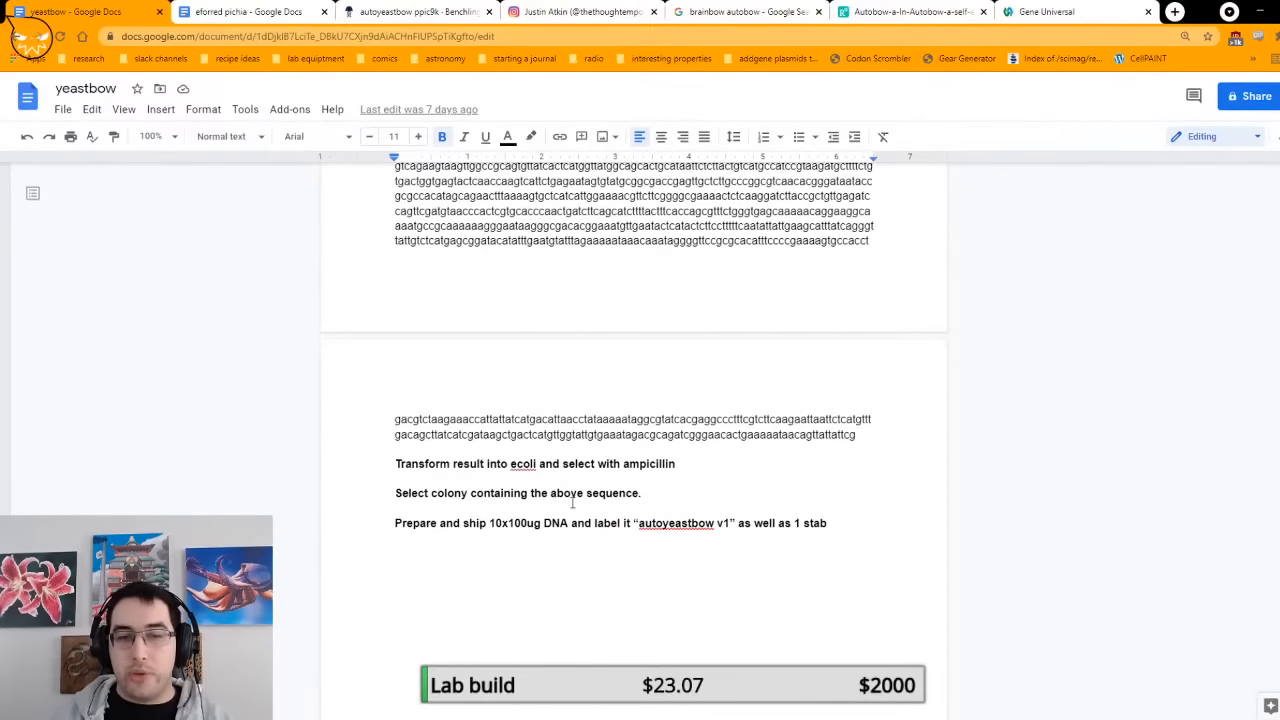
pyautogui.moveTo(396, 464); pyautogui.dragTo(717, 473)
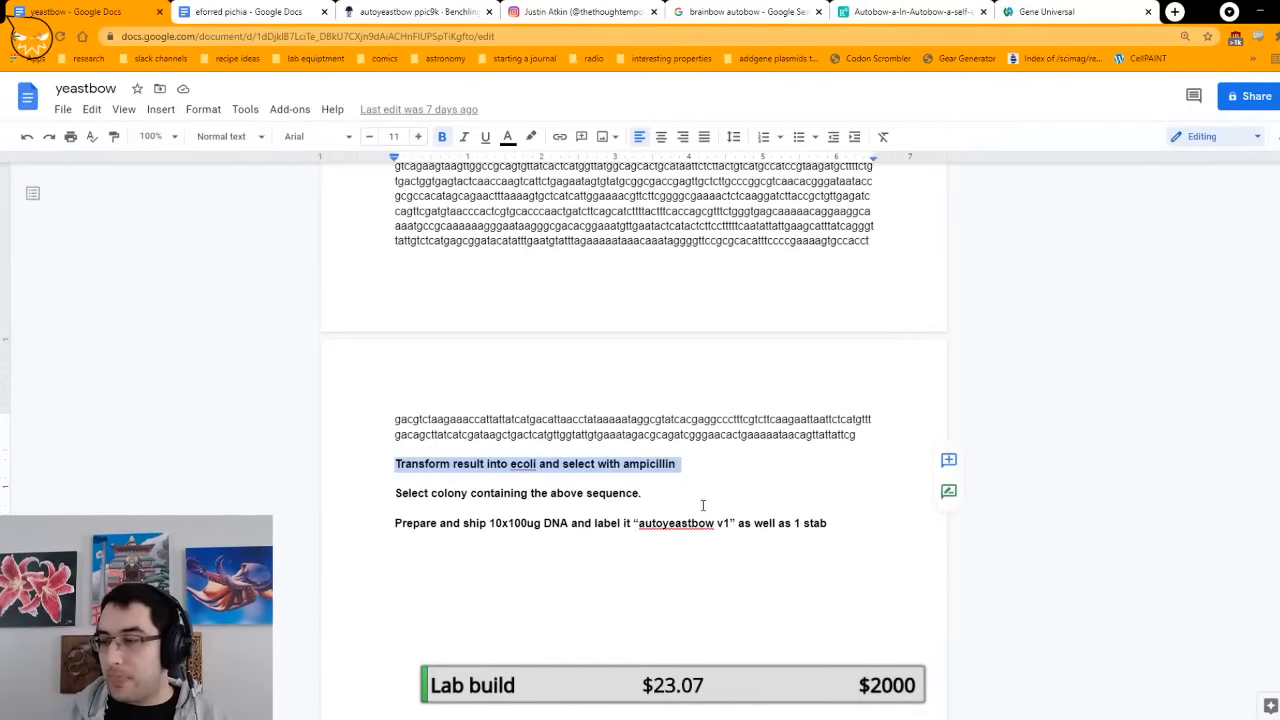
pyautogui.tripleClick(643, 492)
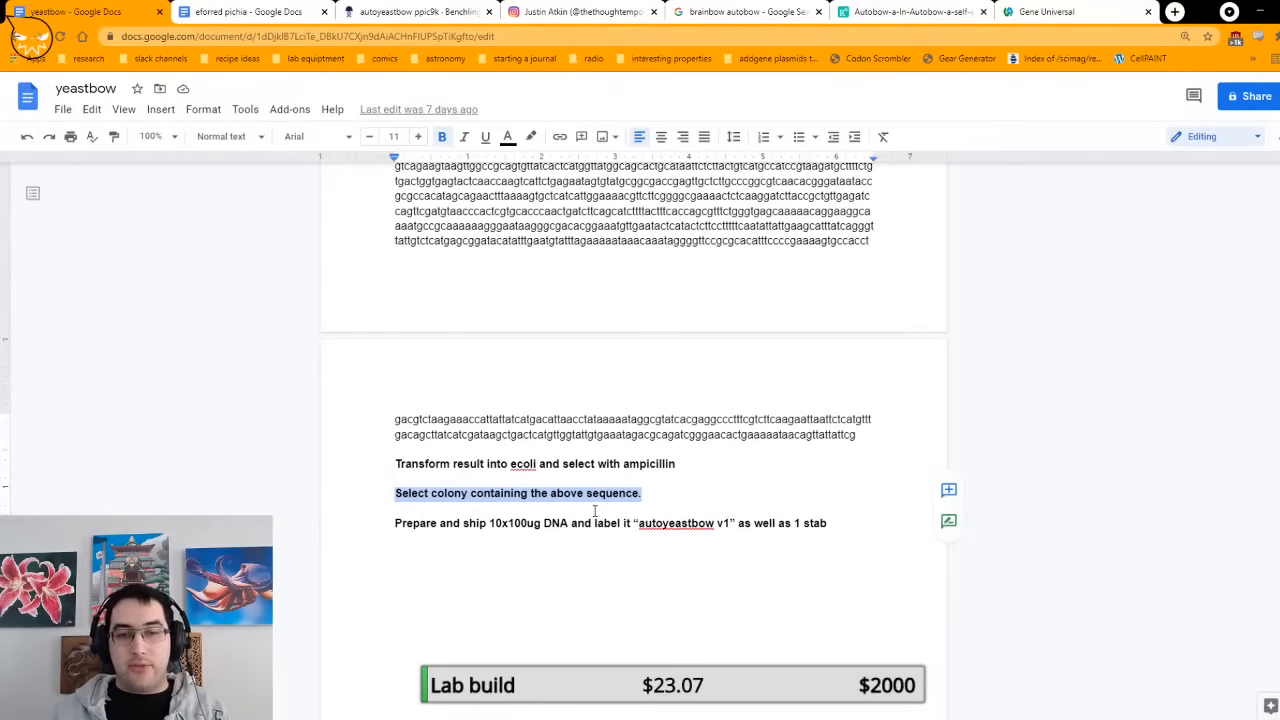
pyautogui.moveTo(394, 528); pyautogui.dragTo(467, 523)
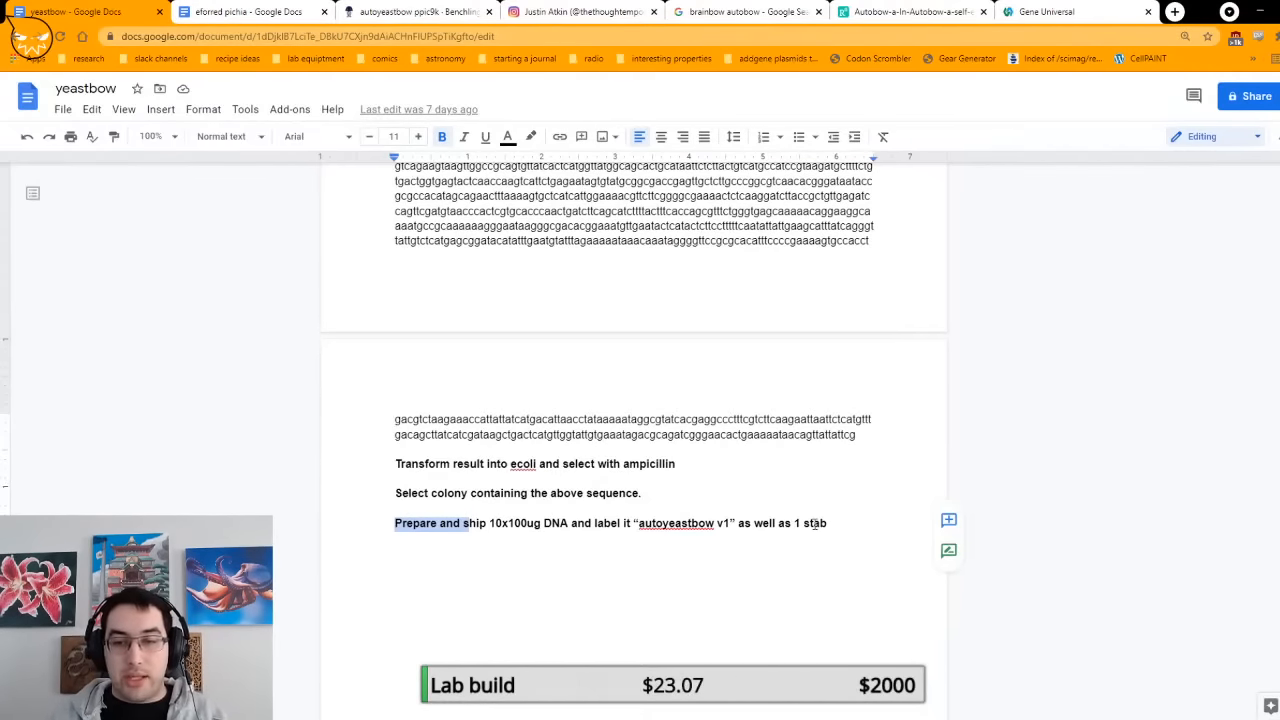
pyautogui.moveTo(830, 523); pyautogui.dragTo(790, 522)
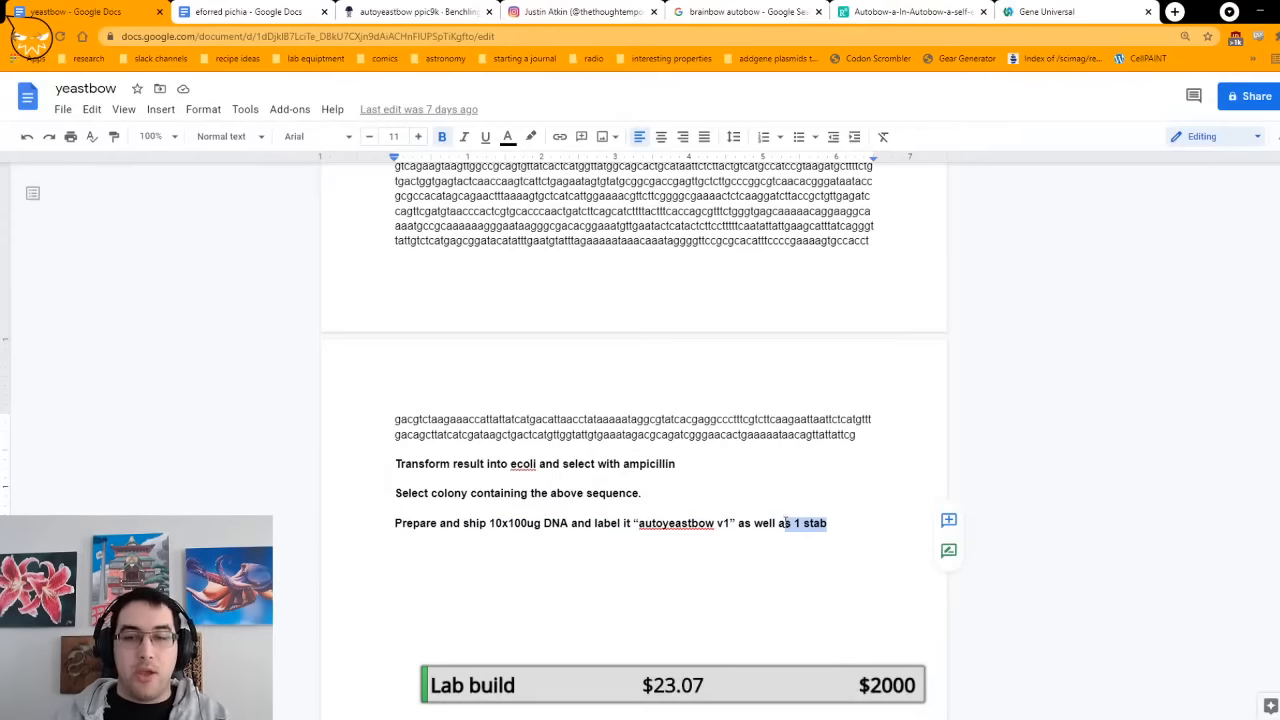
pyautogui.click(808, 523)
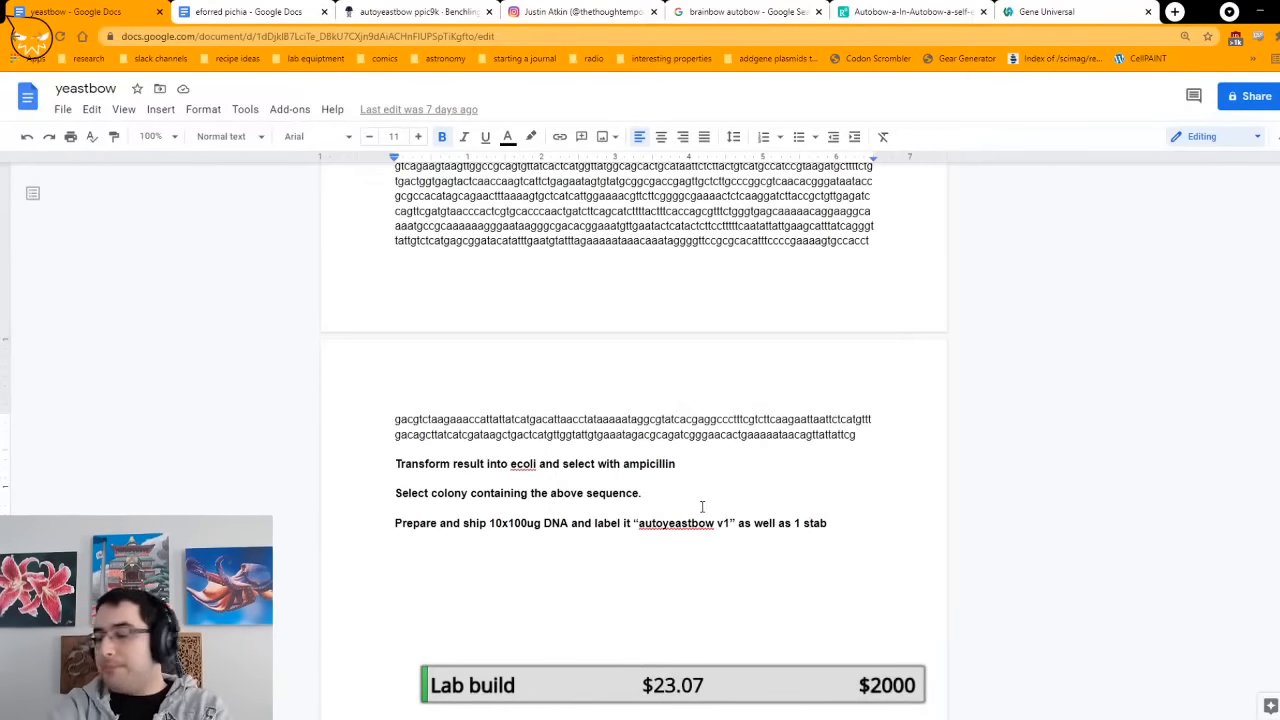
# Step: Skim the yeastbow document from the sequence to print through the blue-highlighted result down to the closing instructions
pyautogui.hotkey('ctrl', 'v')
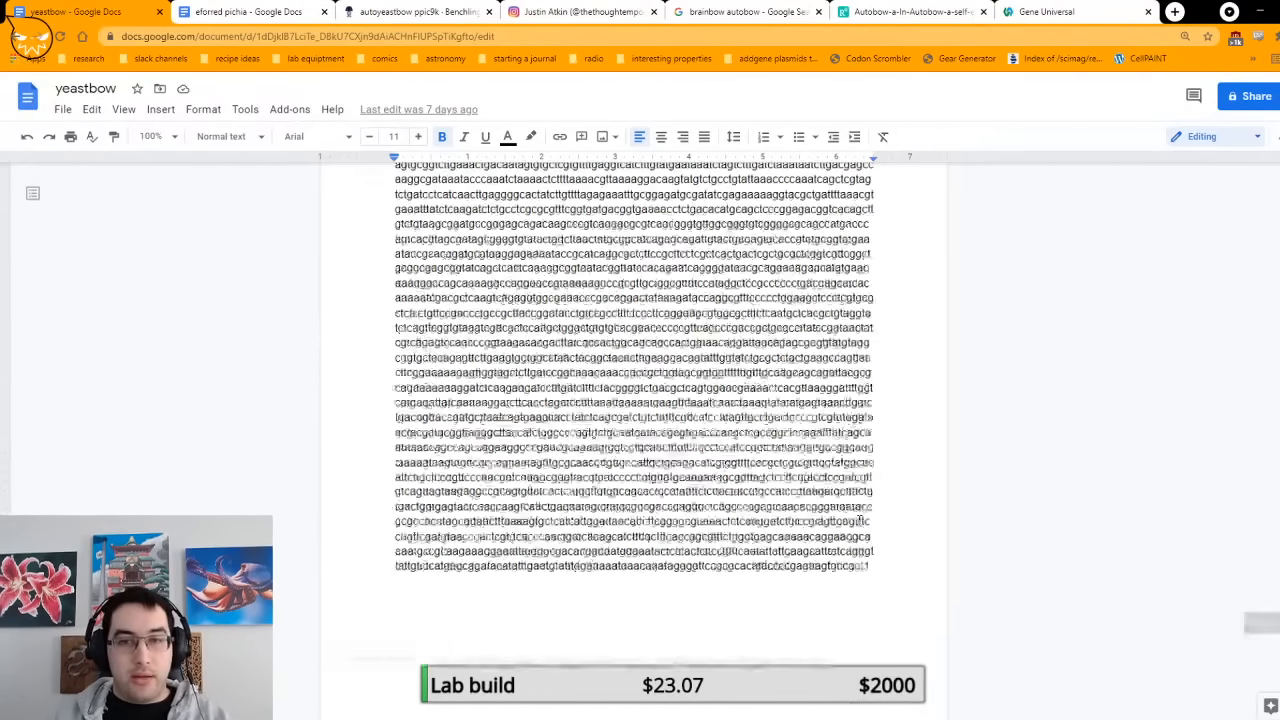
pyautogui.scroll(20, 862, 521)
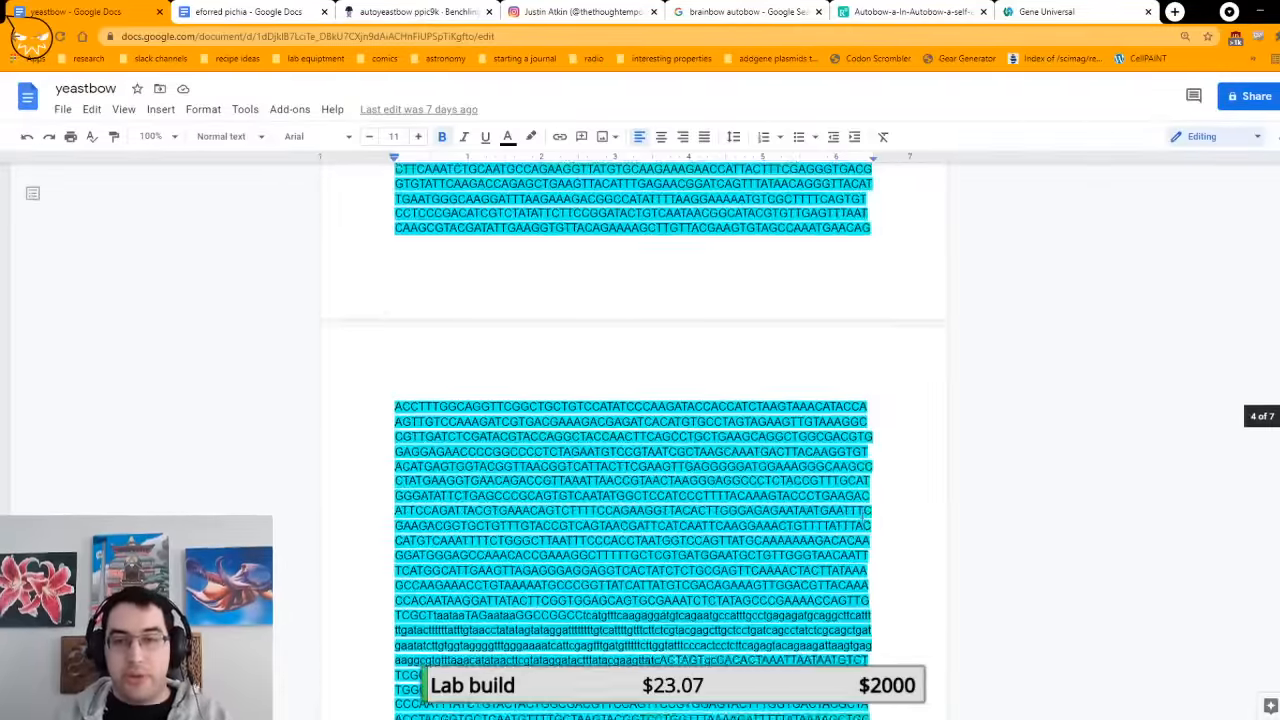
pyautogui.scroll(20, 870, 515)
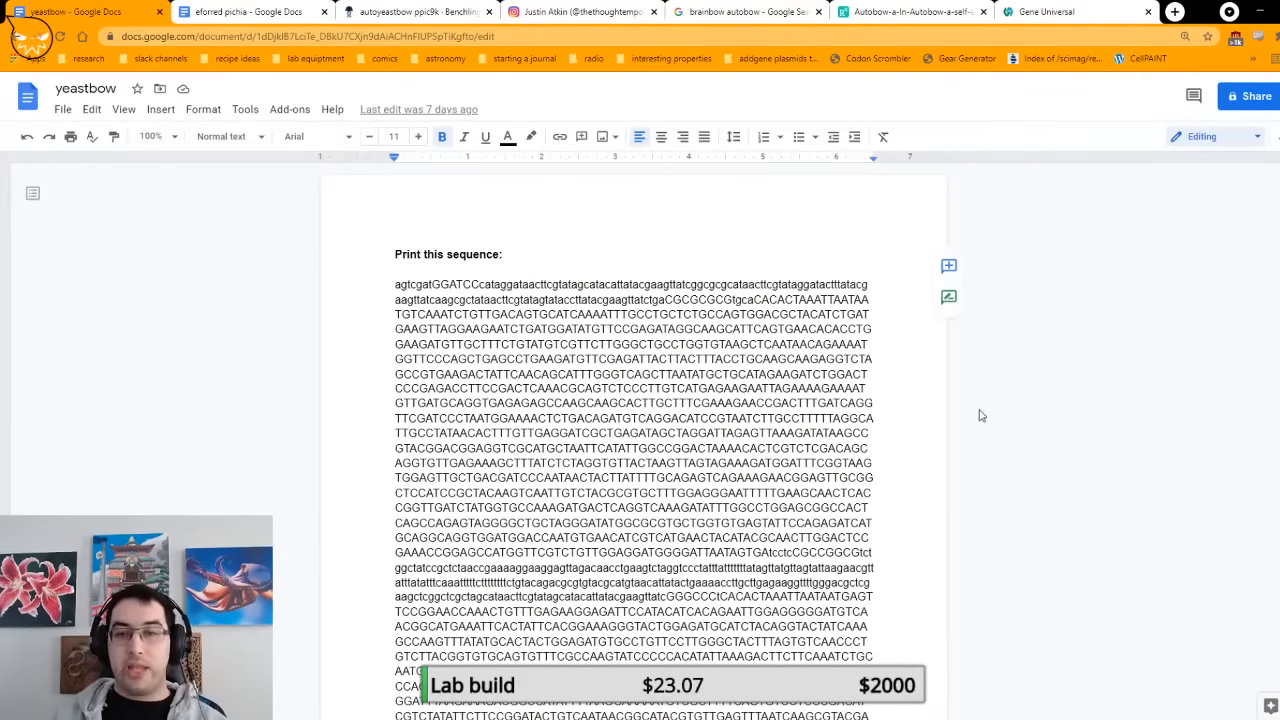
pyautogui.scroll(-15, 943, 387)
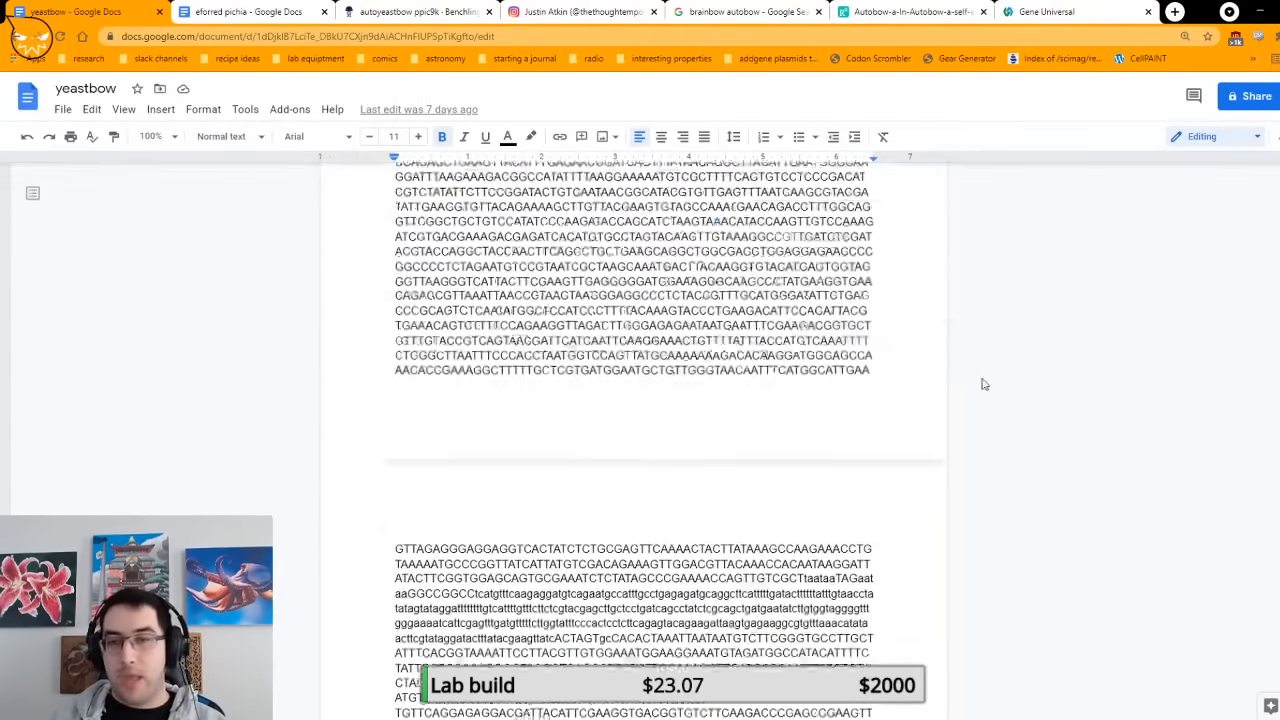
pyautogui.scroll(-15, 951, 420)
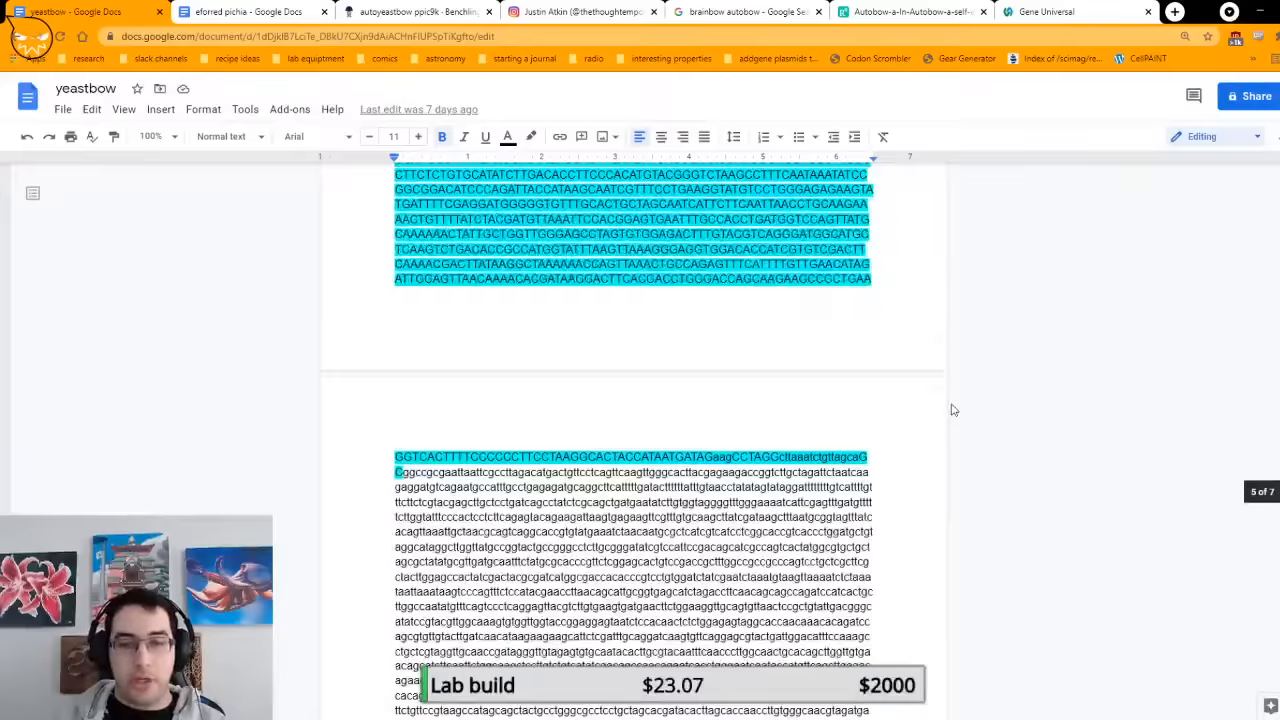
pyautogui.scroll(-15, 951, 410)
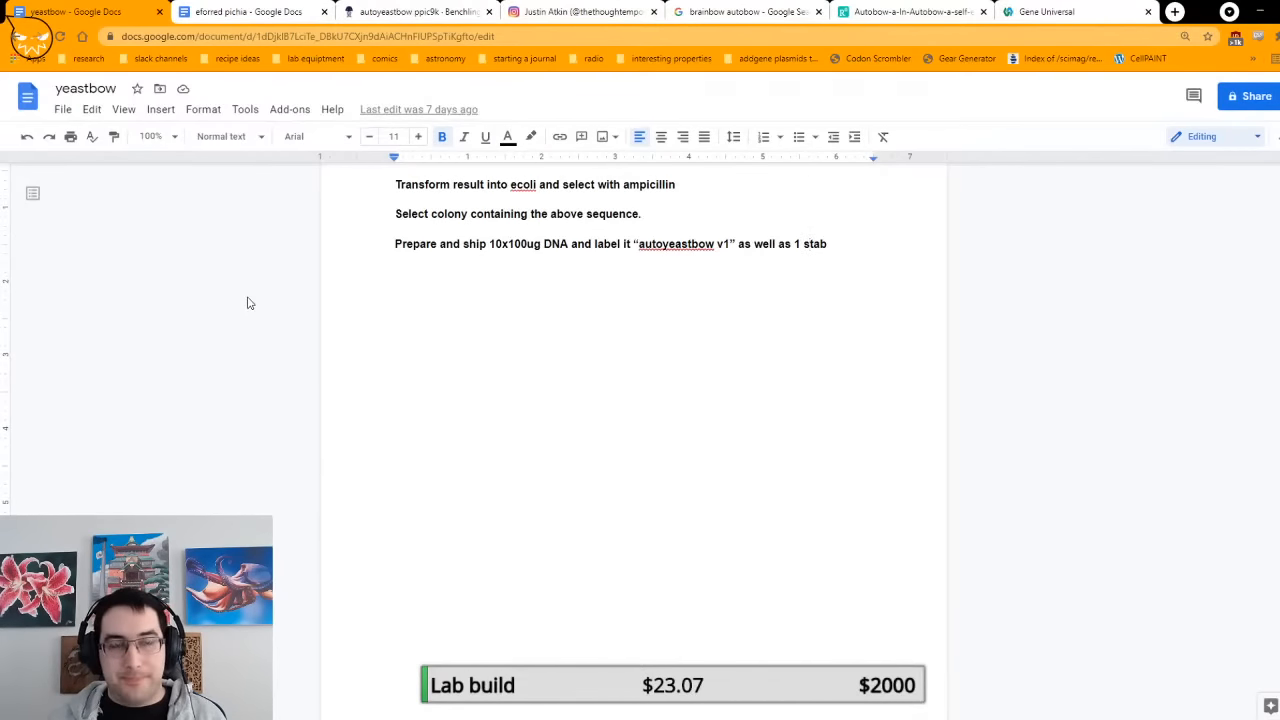
# Step: Select the whole sequence under "Print this sequence:" and check its character count with Word count
pyautogui.hotkey('ctrl', 'v')
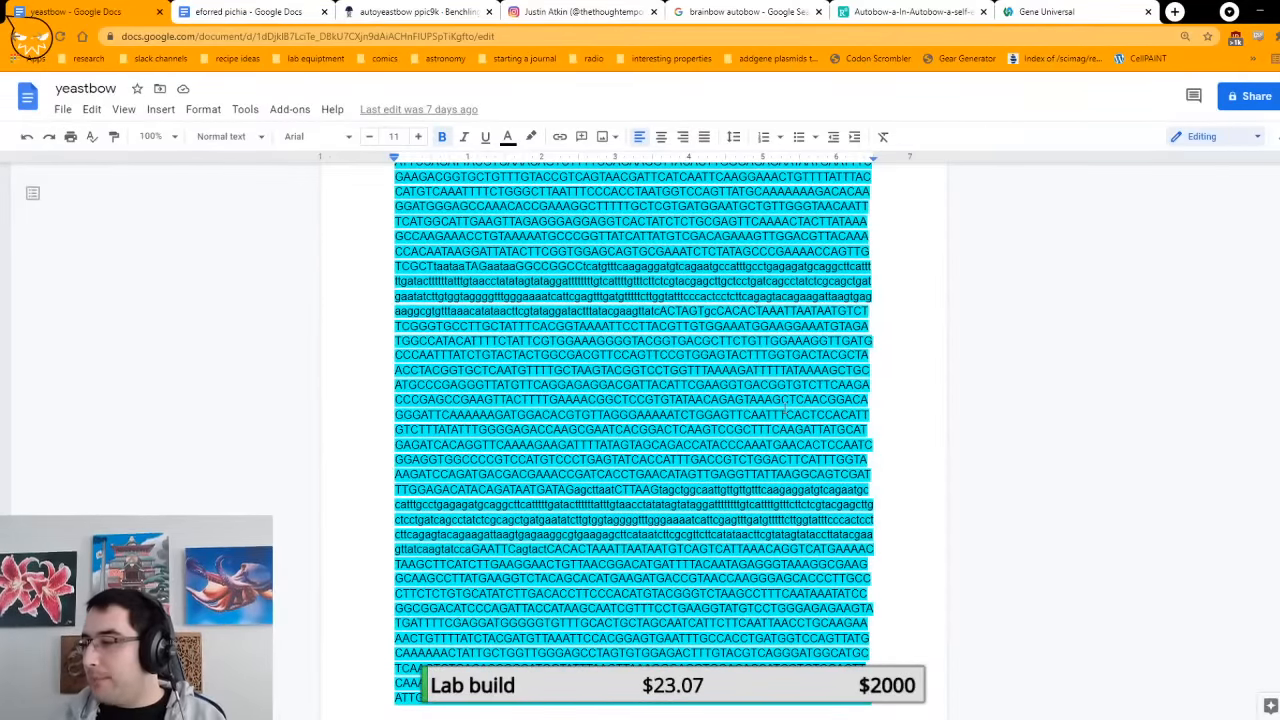
pyautogui.scroll(20, 616, 386)
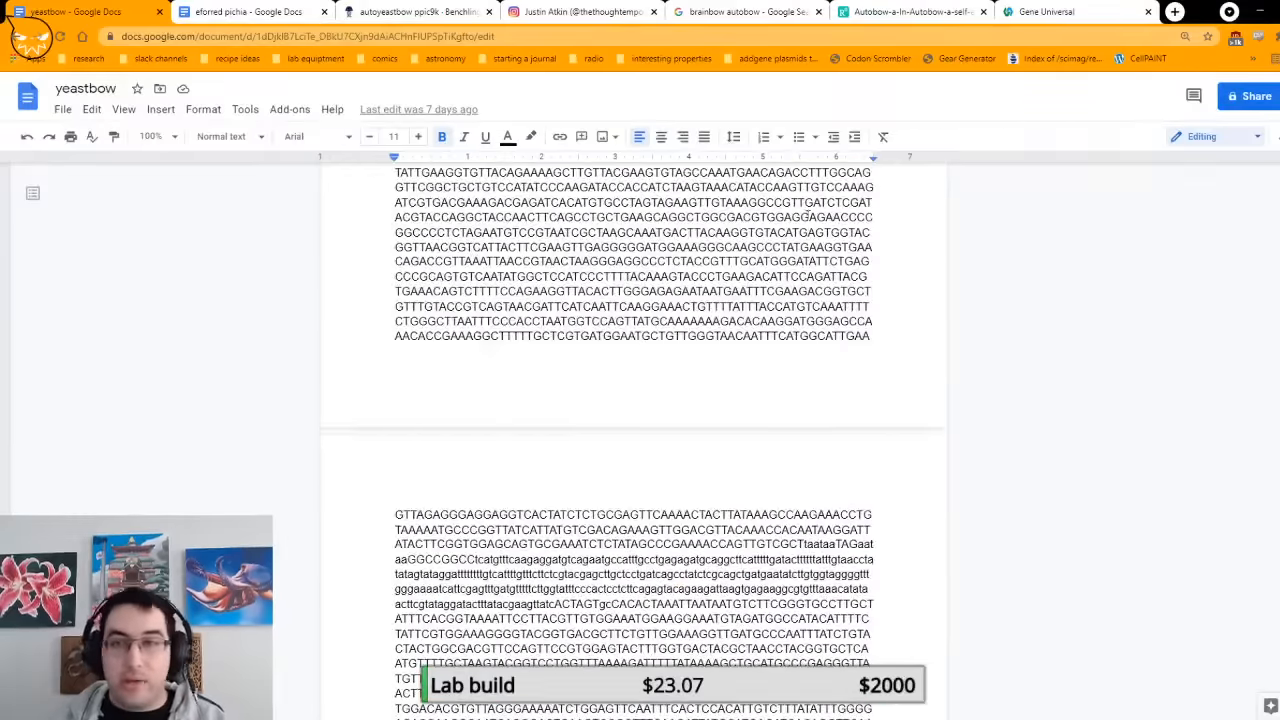
pyautogui.scroll(3, 899, 388)
pyautogui.scroll(5, 899, 388)
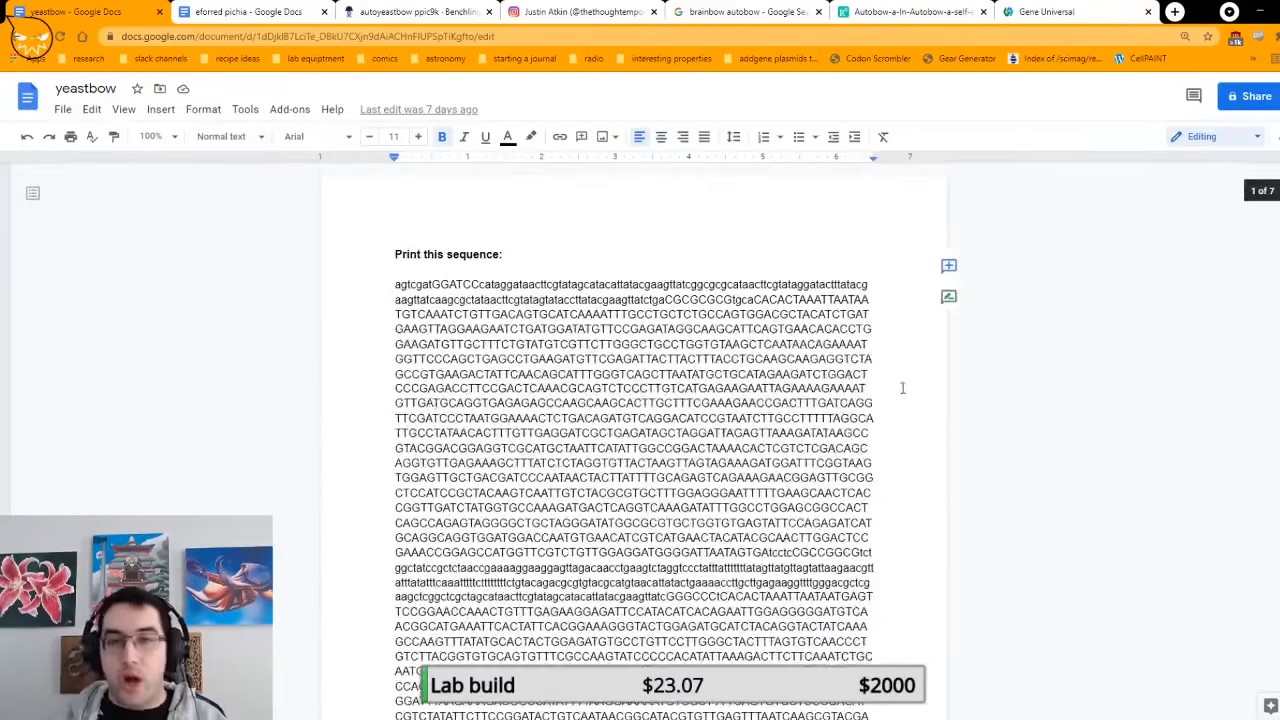
pyautogui.tripleClick(695, 403)
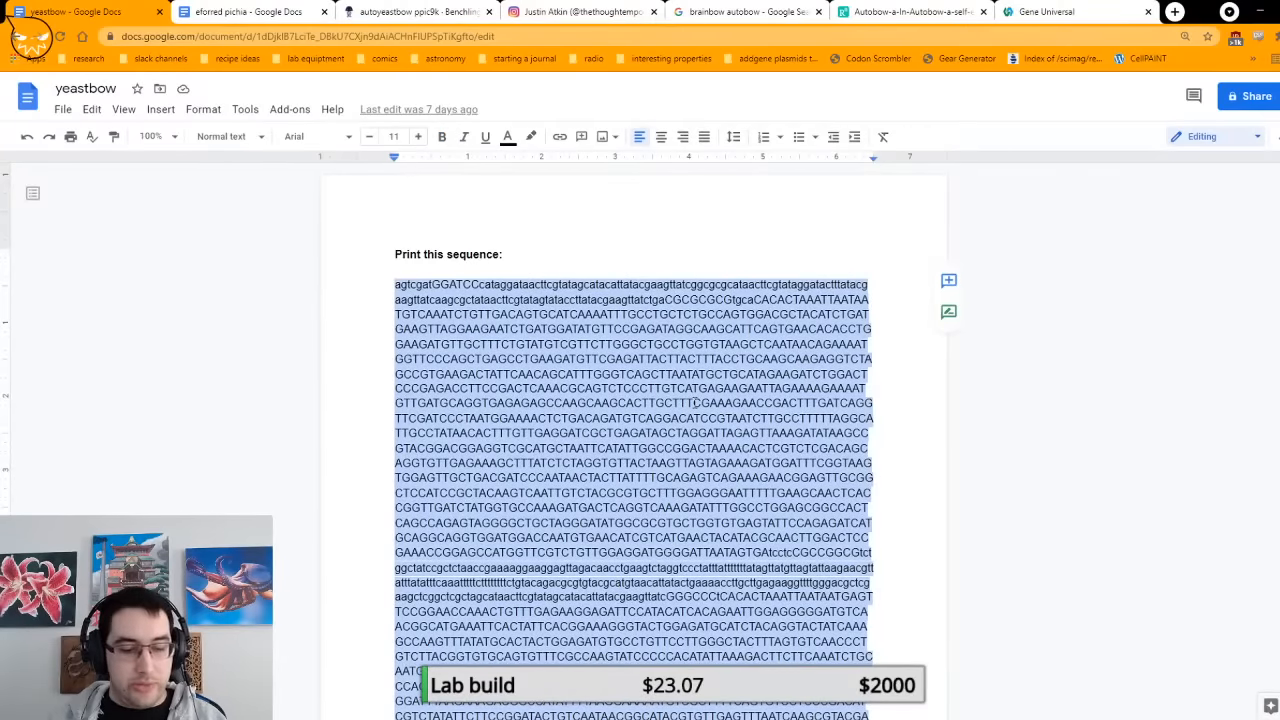
pyautogui.click(245, 109)
pyautogui.moveTo(253, 142)
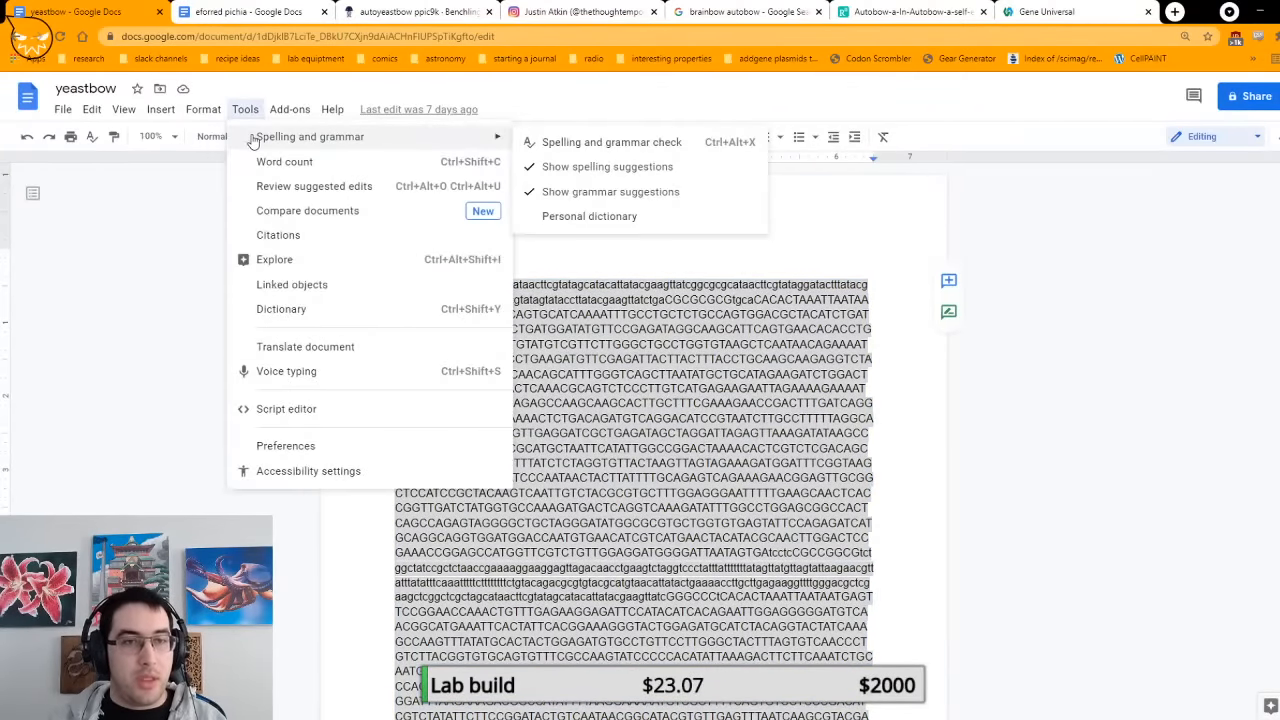
pyautogui.click(300, 162)
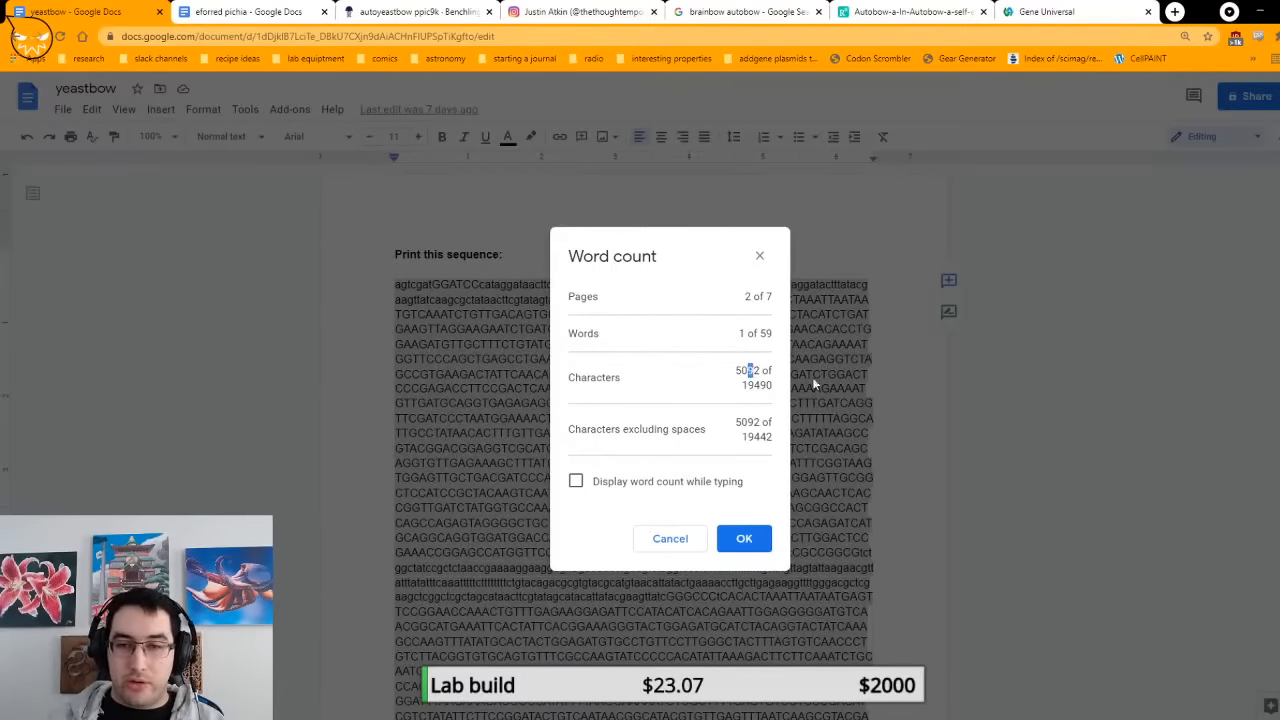
pyautogui.click(744, 538)
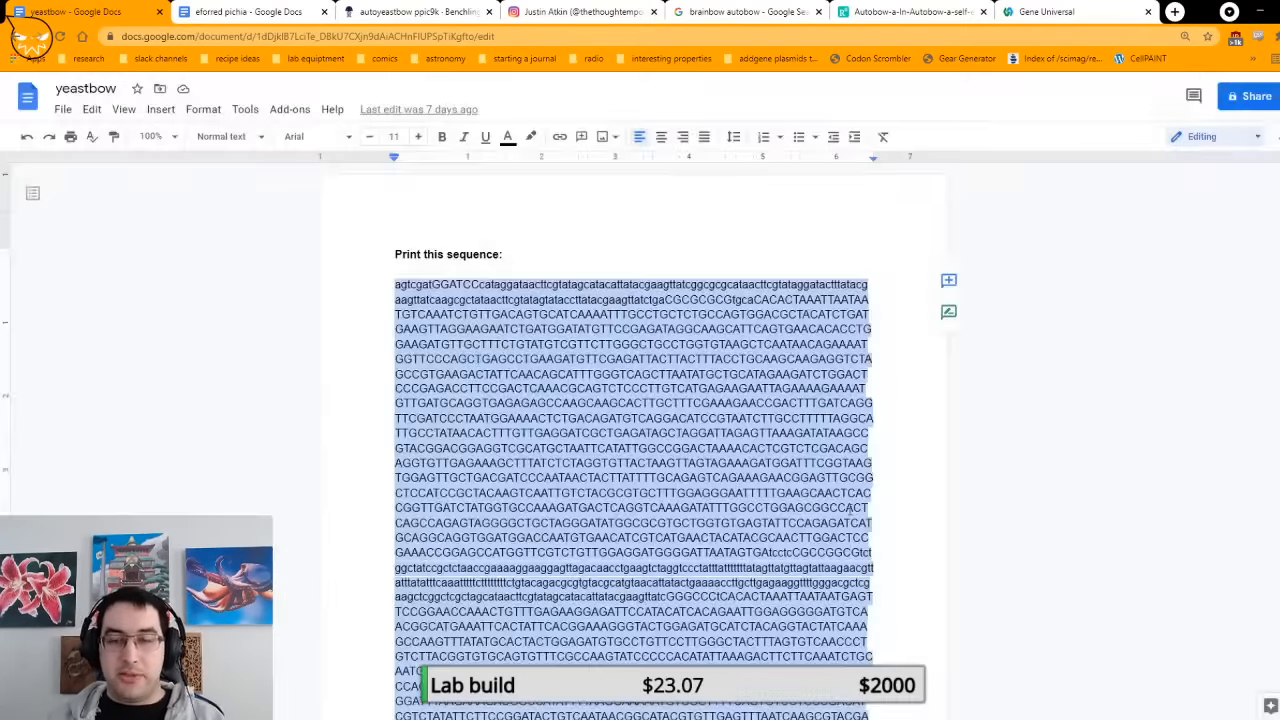
# Step: Switch to the Gene Universal website and open its Custom Gene Synthesis service page
pyautogui.click(1047, 11)
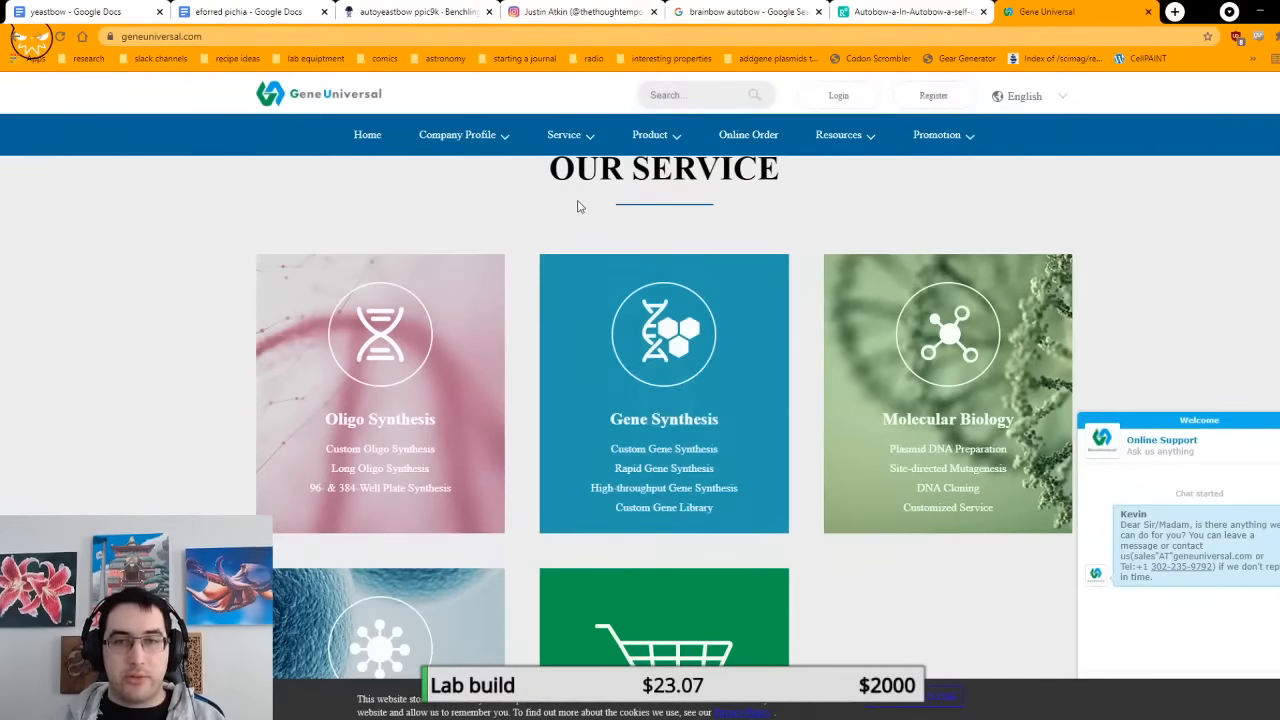
pyautogui.scroll(4, 600, 203)
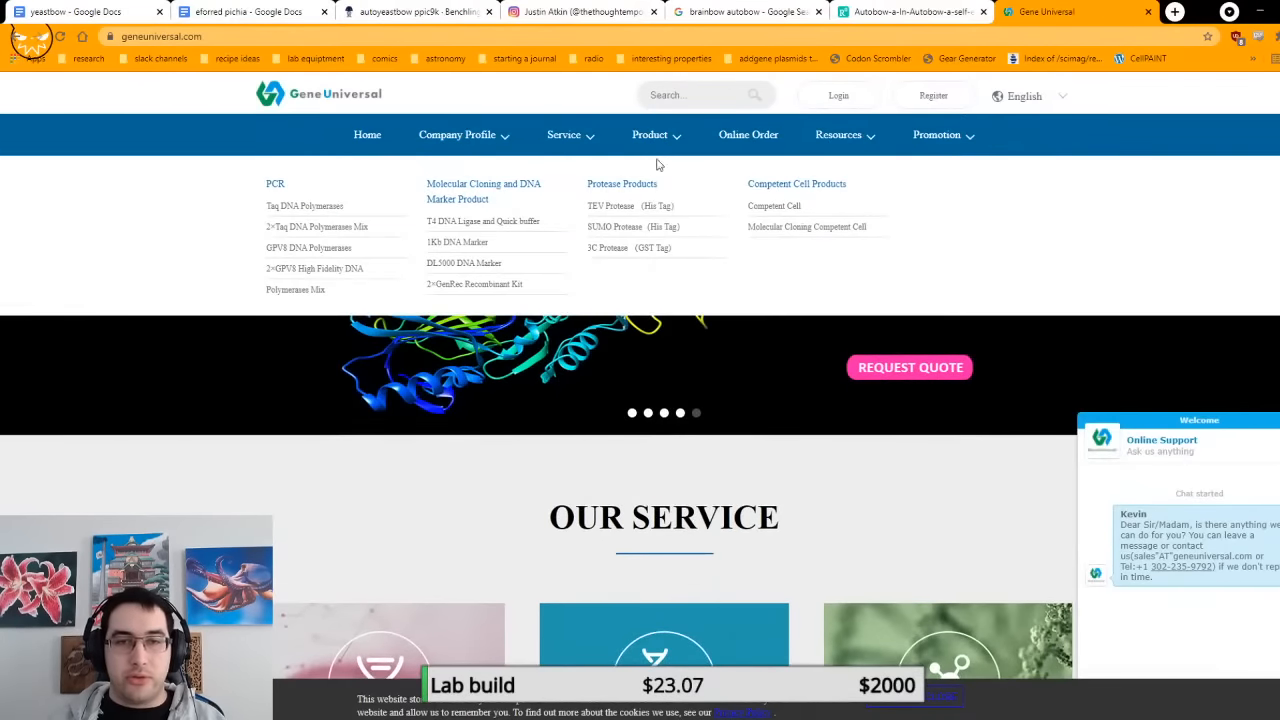
pyautogui.moveTo(566, 140)
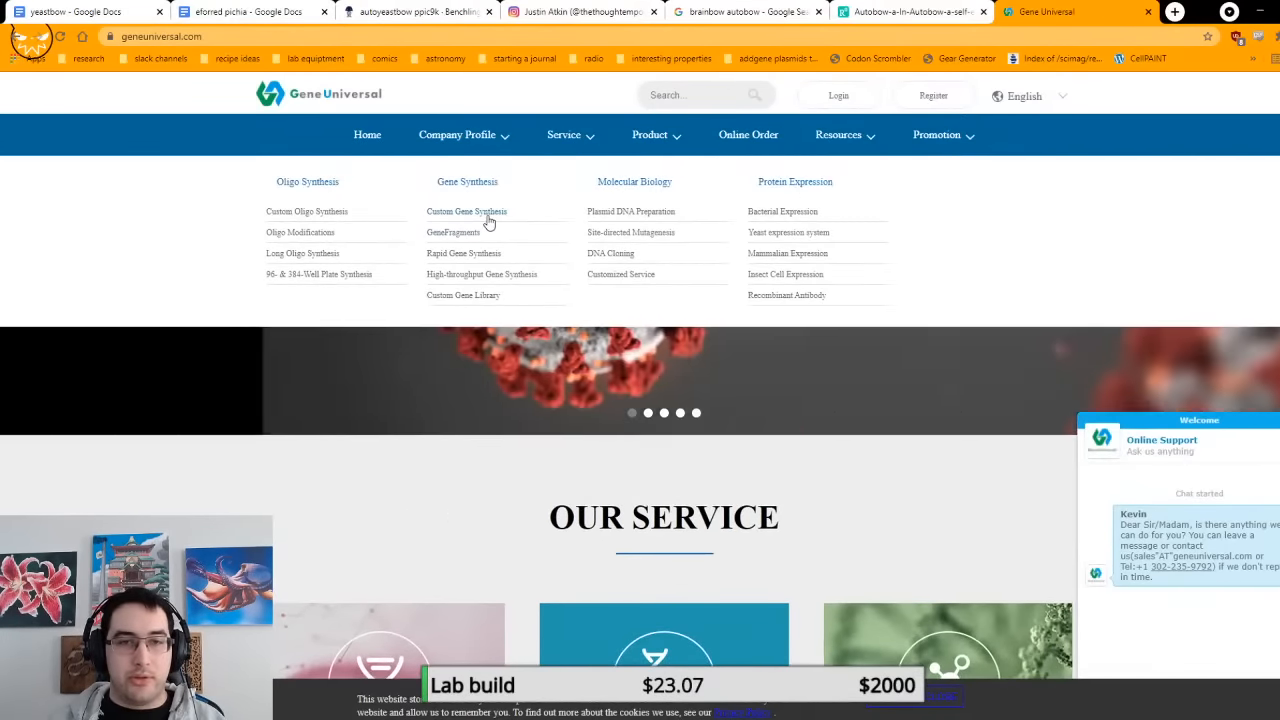
pyautogui.click(488, 222)
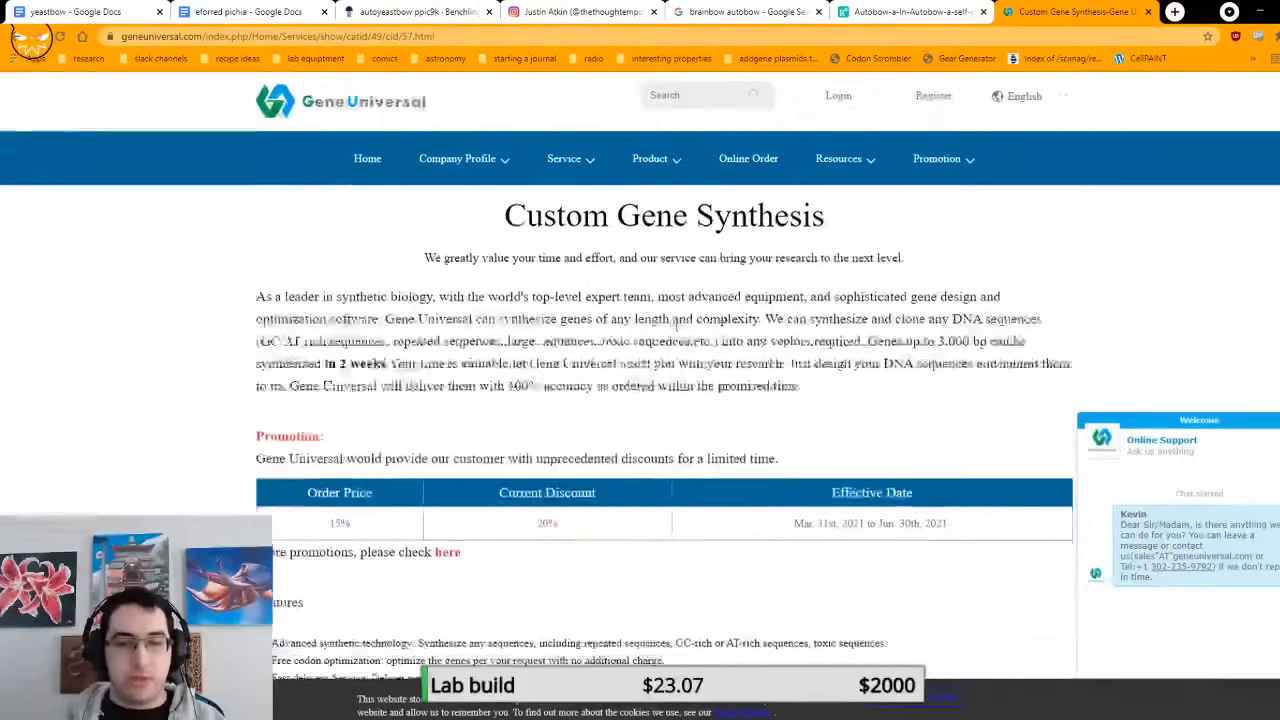
# Step: Examine the gene synthesis delivery times and prices by sequence length, and close the online support chat
pyautogui.scroll(-1, 750, 272)
pyautogui.scroll(-1, 750, 272)
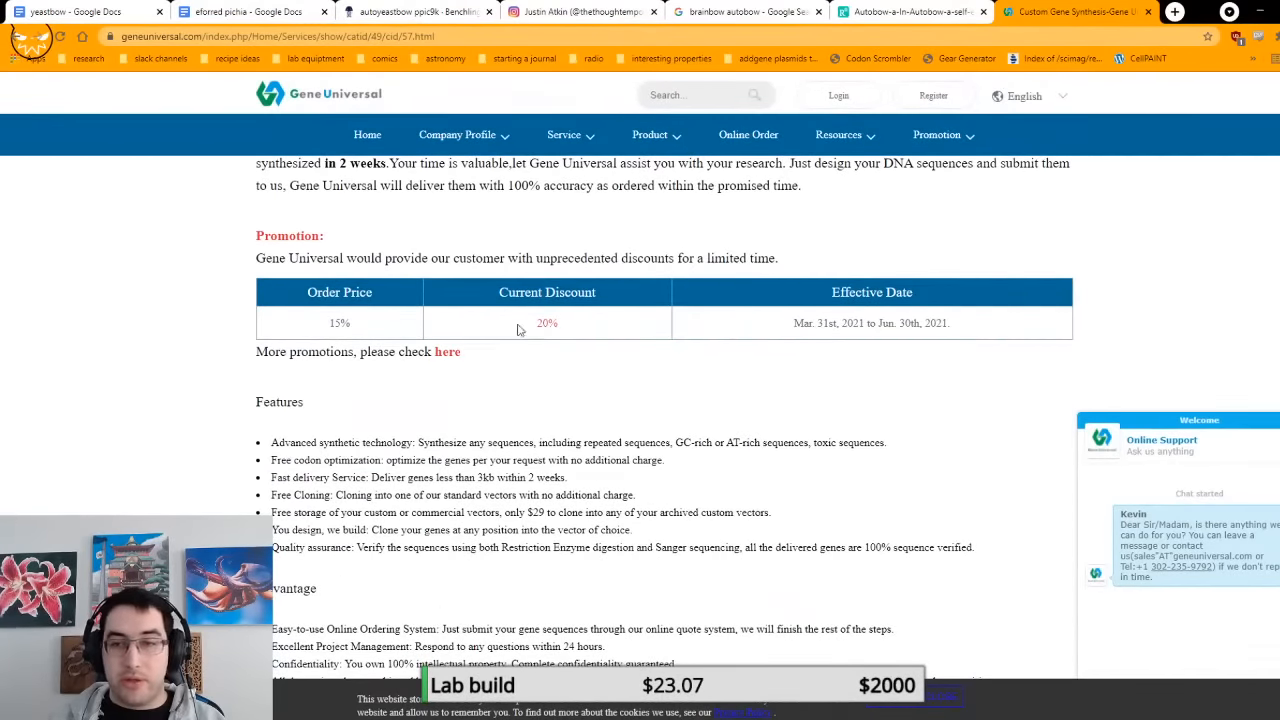
pyautogui.scroll(-3, 865, 462)
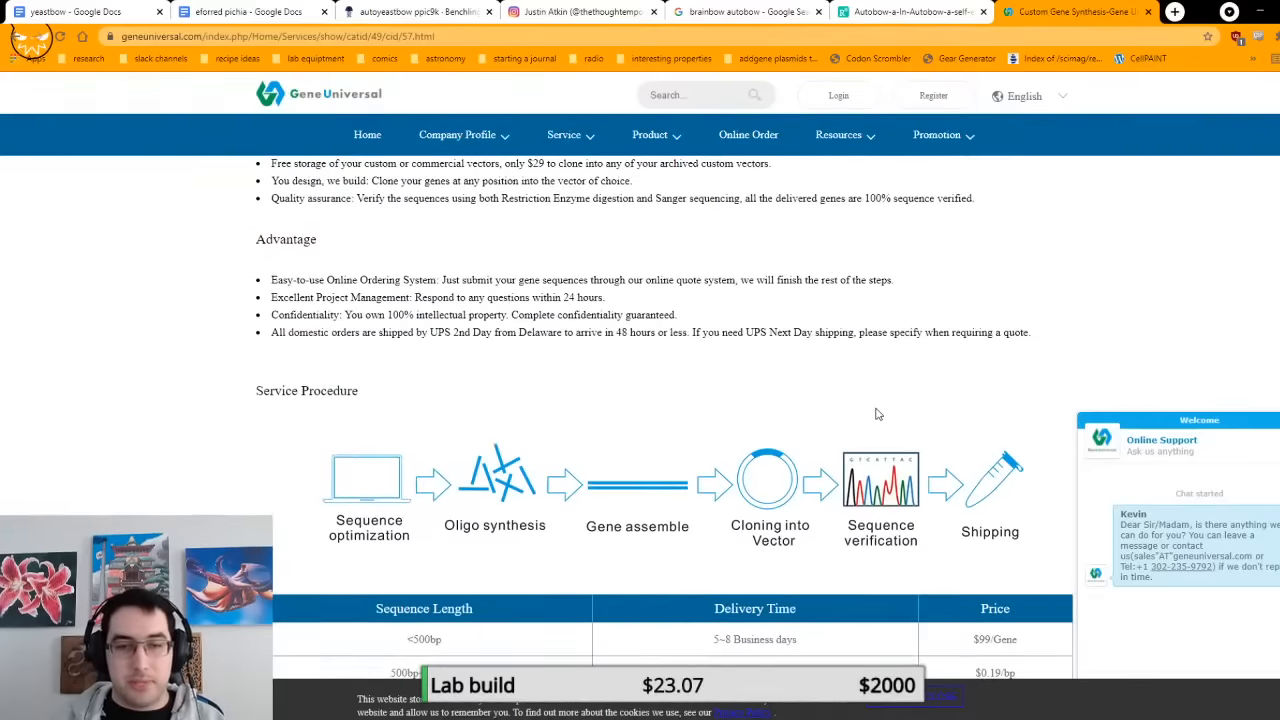
pyautogui.scroll(-3, 876, 414)
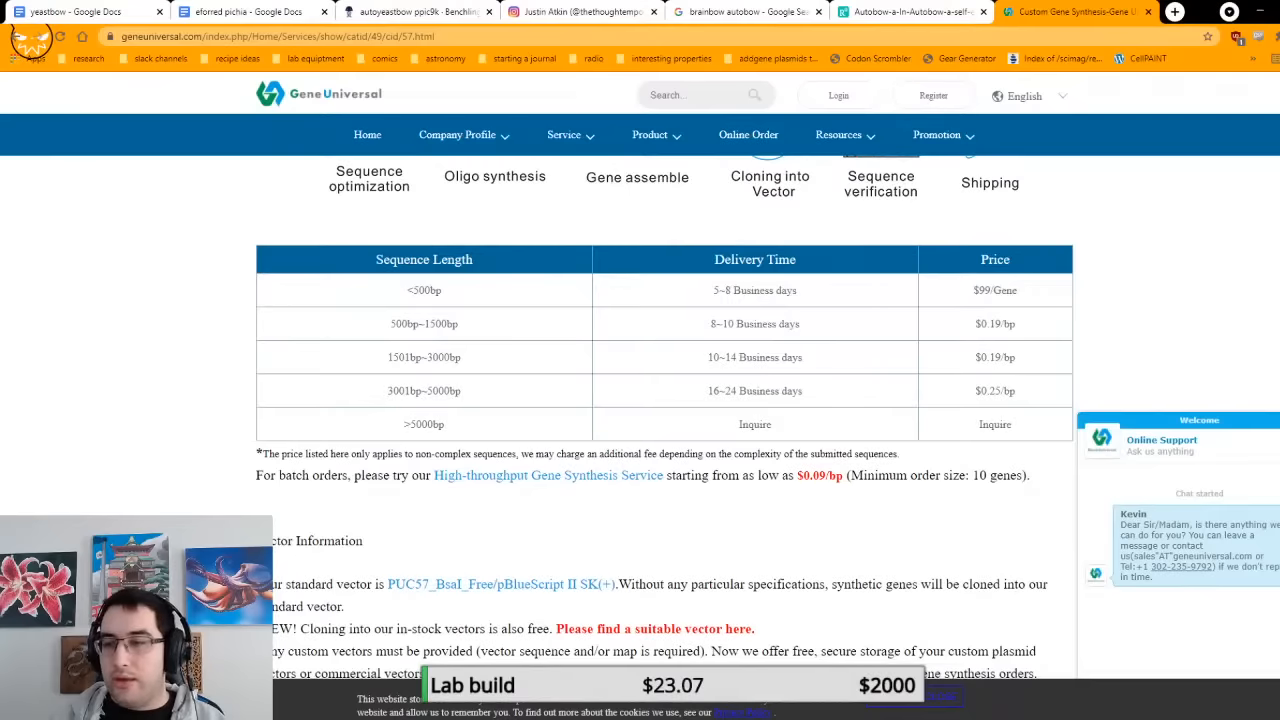
pyautogui.click(1277, 420)
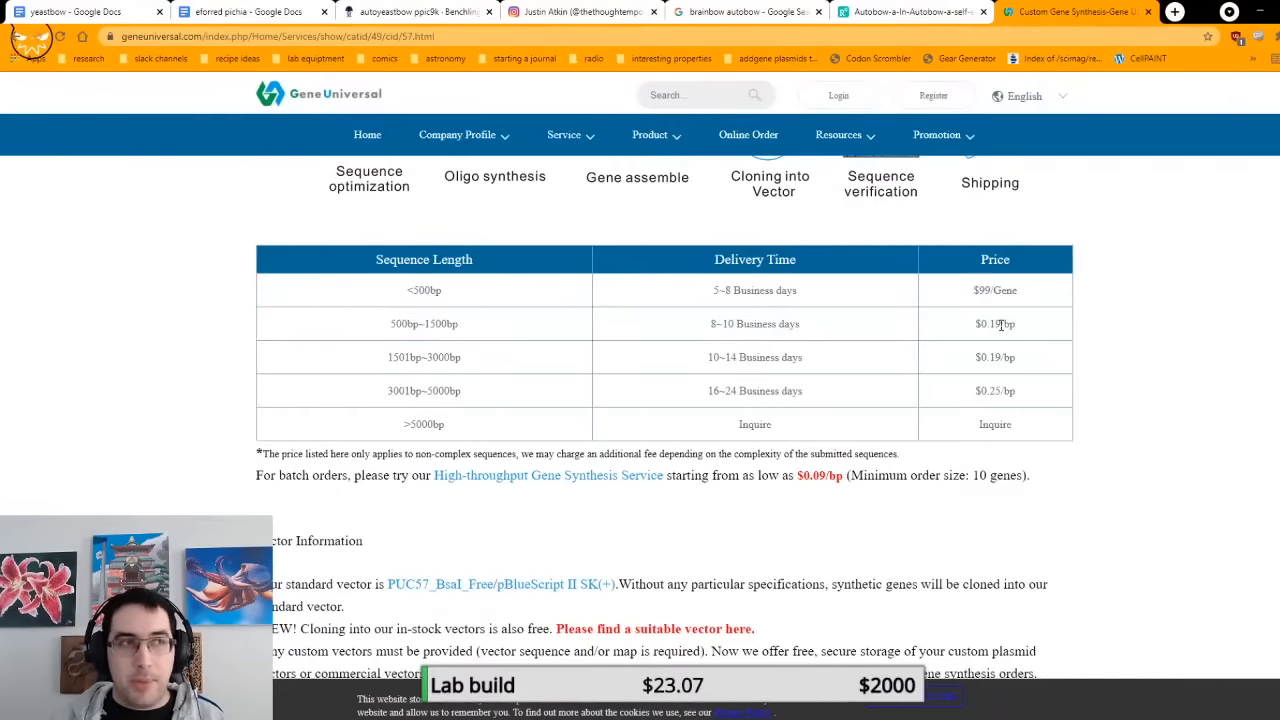
# Step: Search the web for "twist bioscience" in a new browser tab
pyautogui.hotkey('ctrl', 't')
pyautogui.write('twist bio')
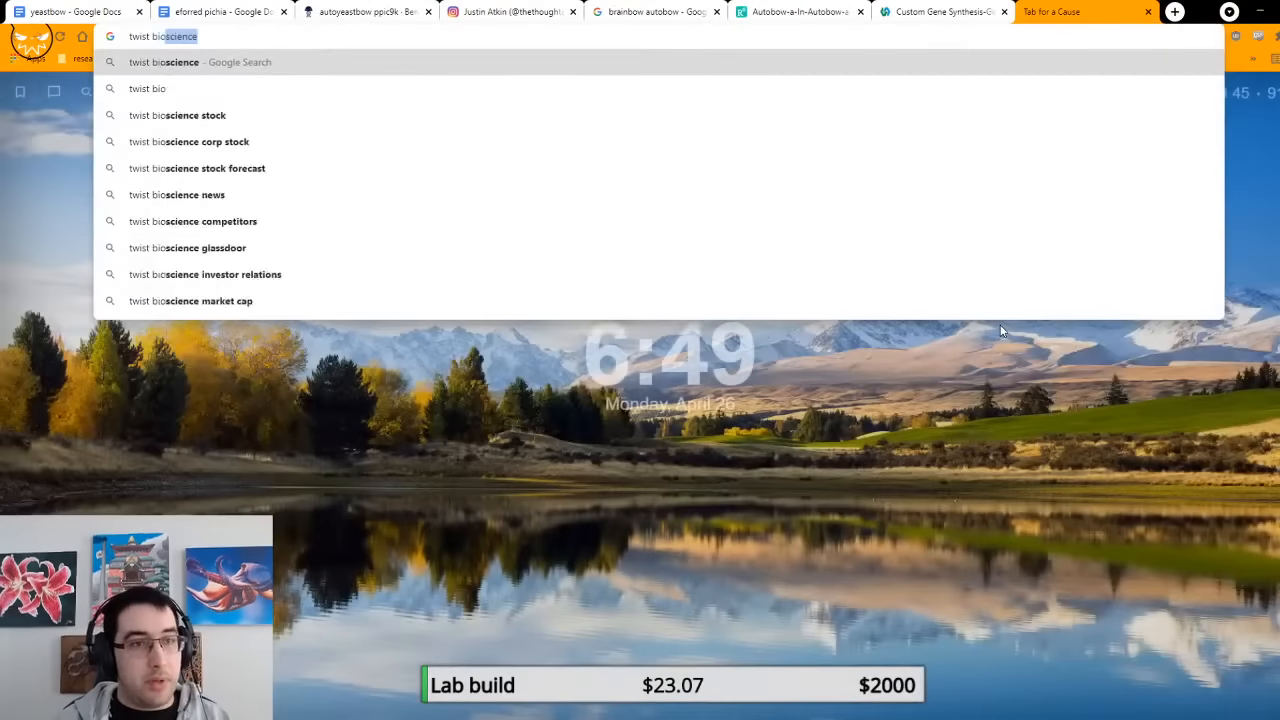
pyautogui.press('Return')
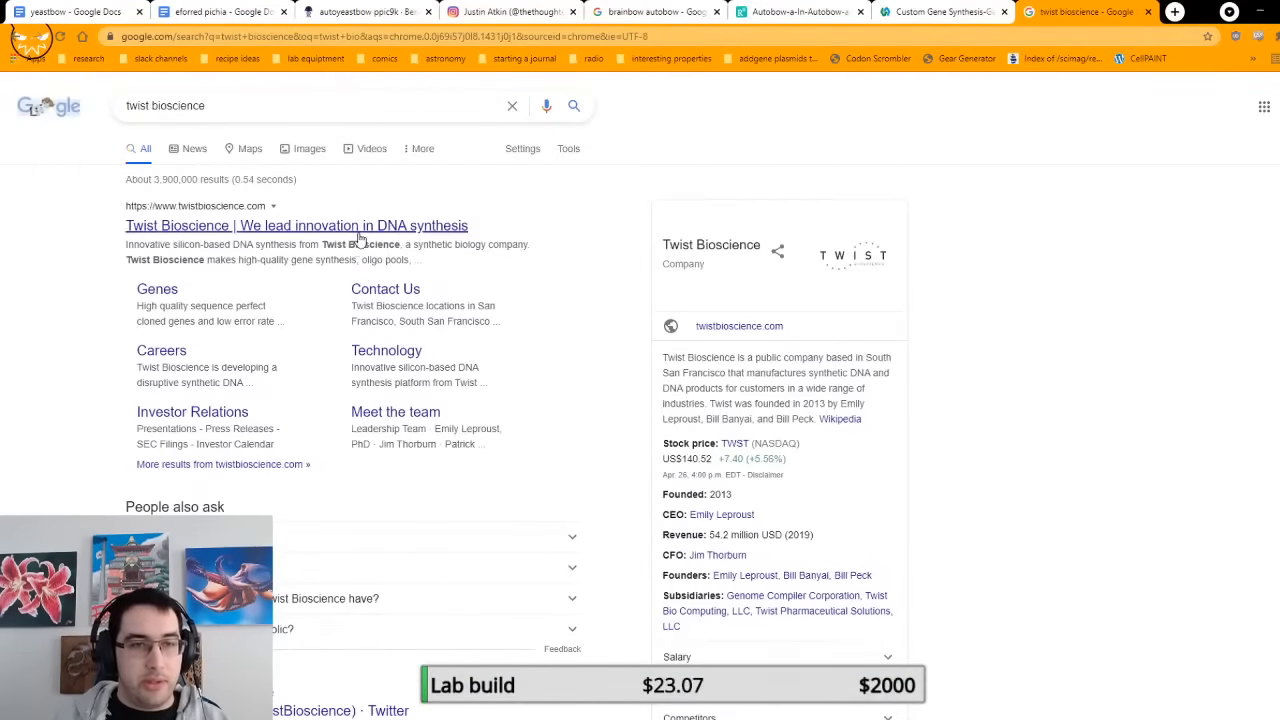
# Step: Open the Twist Bioscience website from the search results, look through its home page, and close its browser tab
pyautogui.click(360, 236)
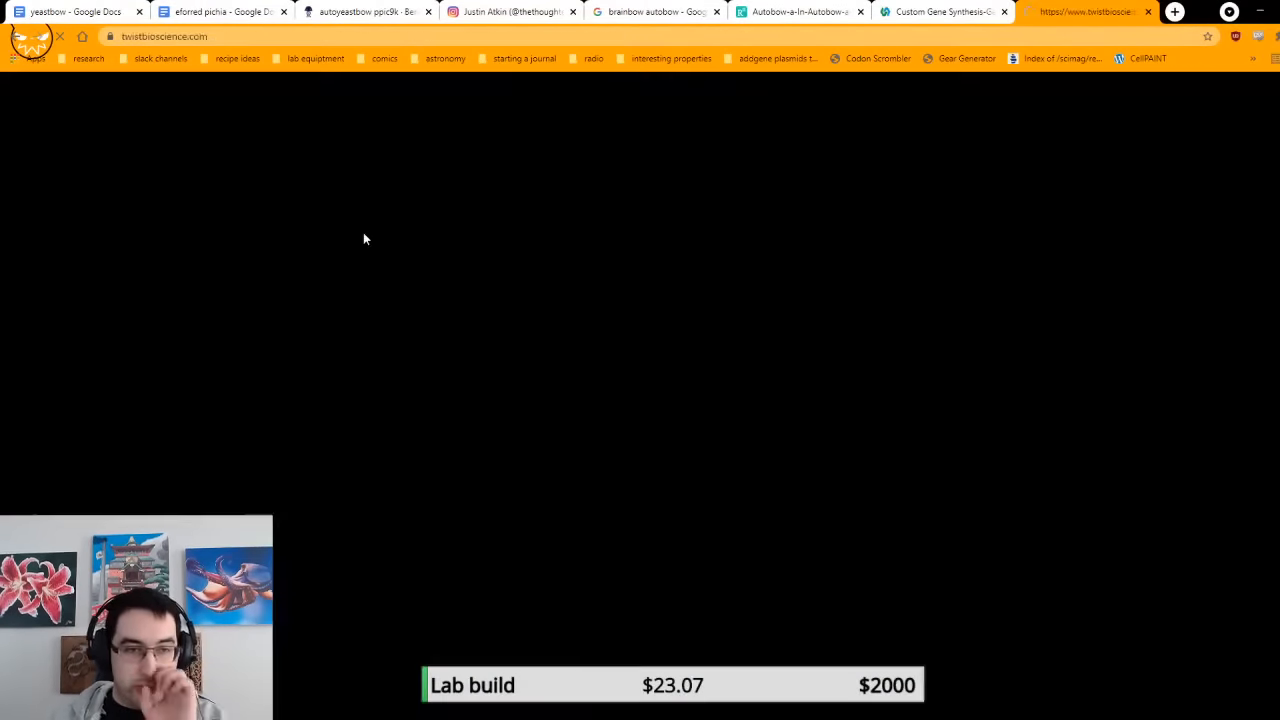
pyautogui.scroll(-7, 971, 314)
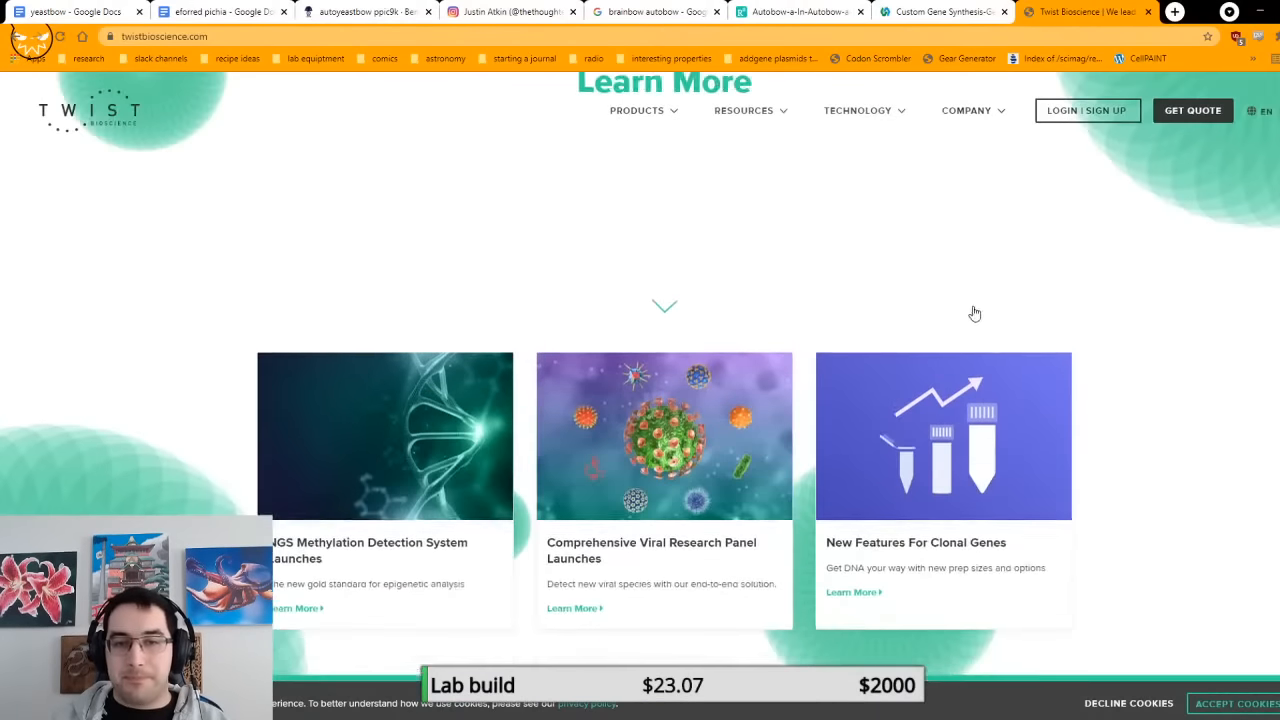
pyautogui.scroll(-4, 992, 280)
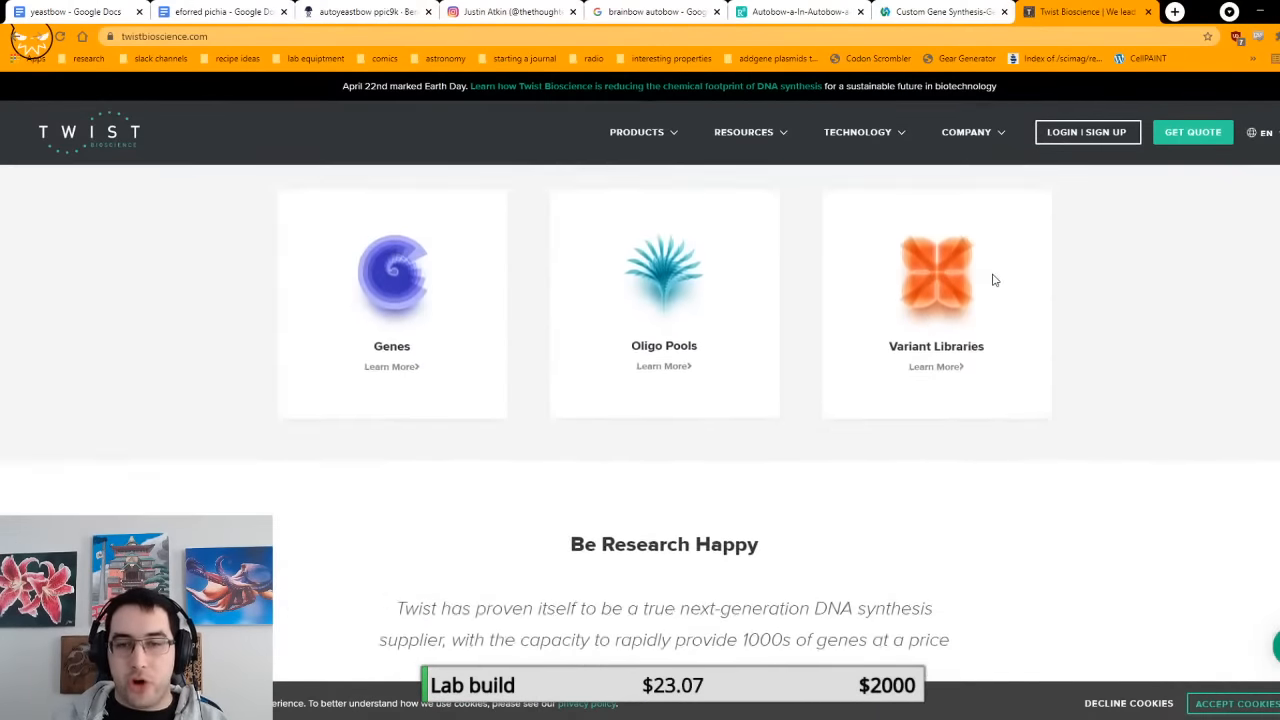
pyautogui.scroll(-3, 940, 408)
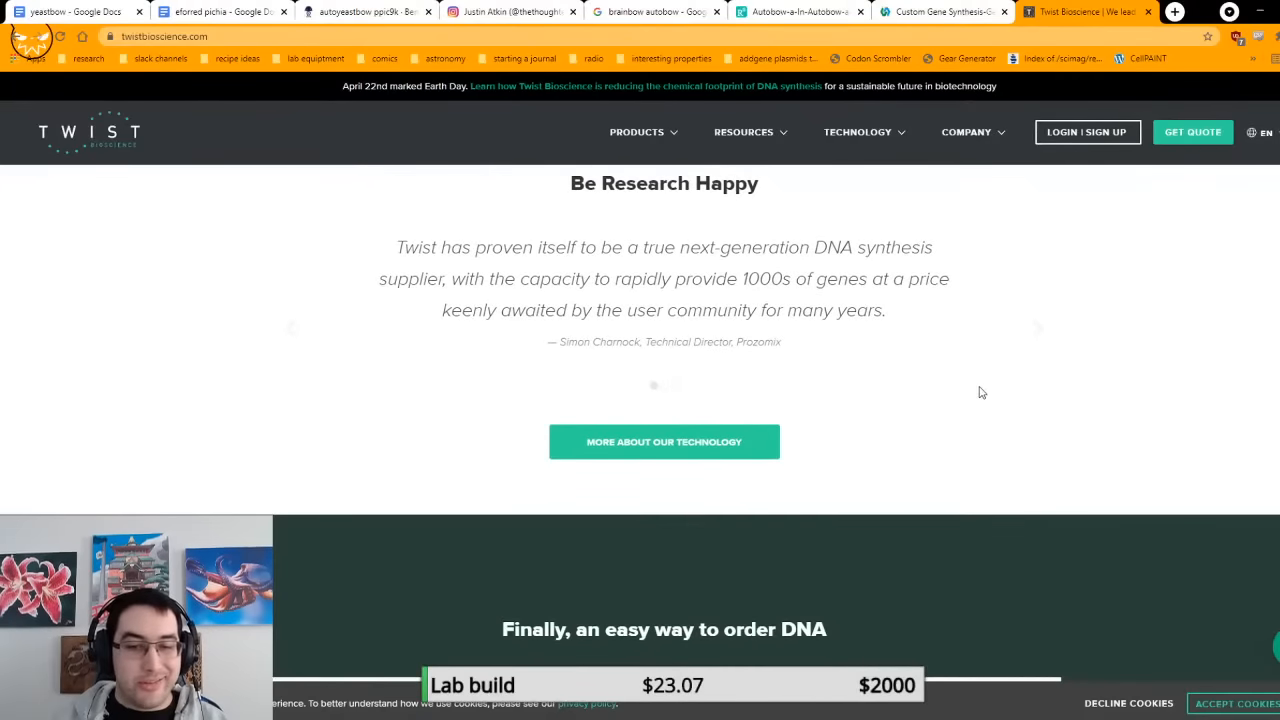
pyautogui.scroll(-5, 975, 392)
pyautogui.scroll(-4, 978, 390)
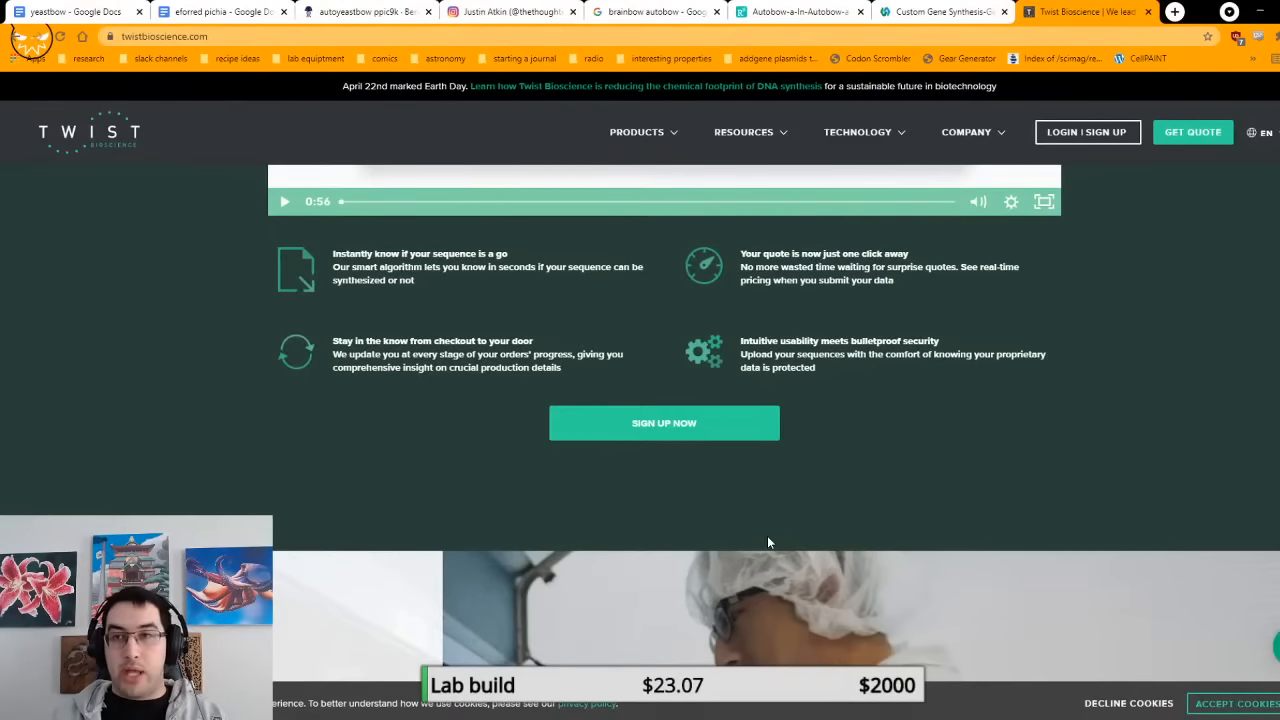
pyautogui.hotkey('ctrl', 'w')
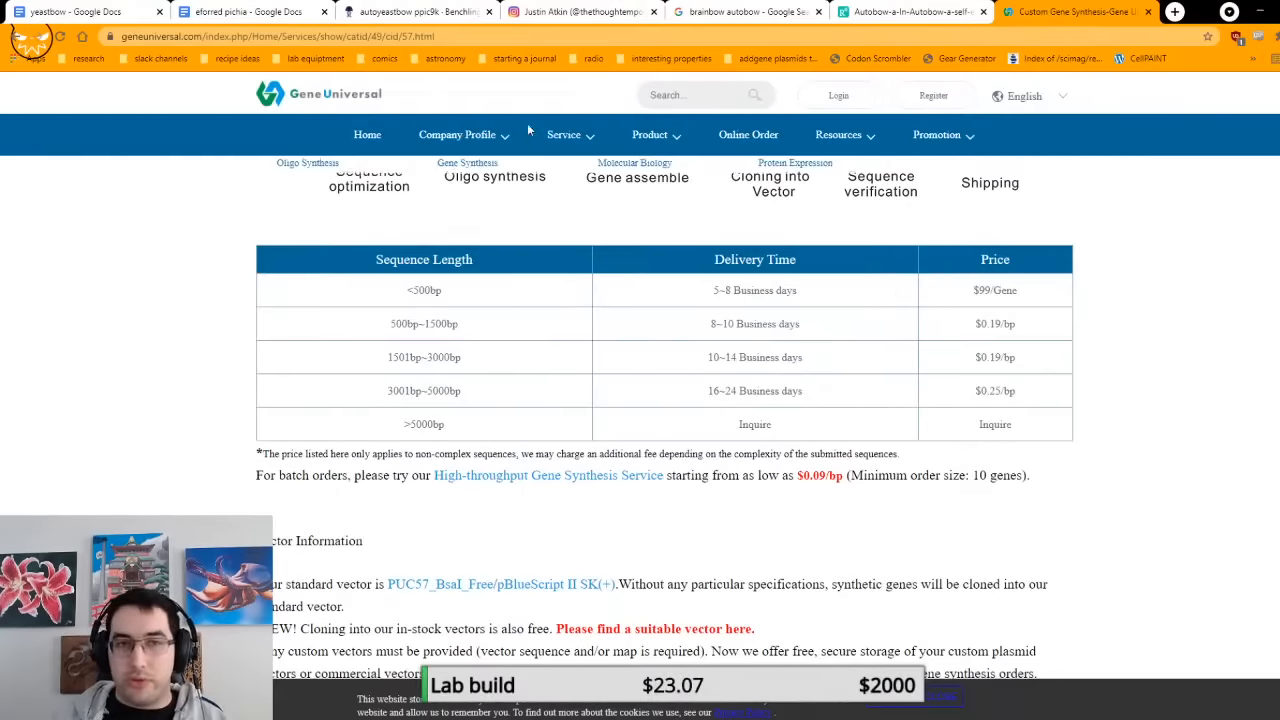
# Step: Calculate 5000*.25 in the browser to price a 5000 bp sequence, and look over the Custom Gene Synthesis page
pyautogui.click(477, 34)
pyautogui.write('5')
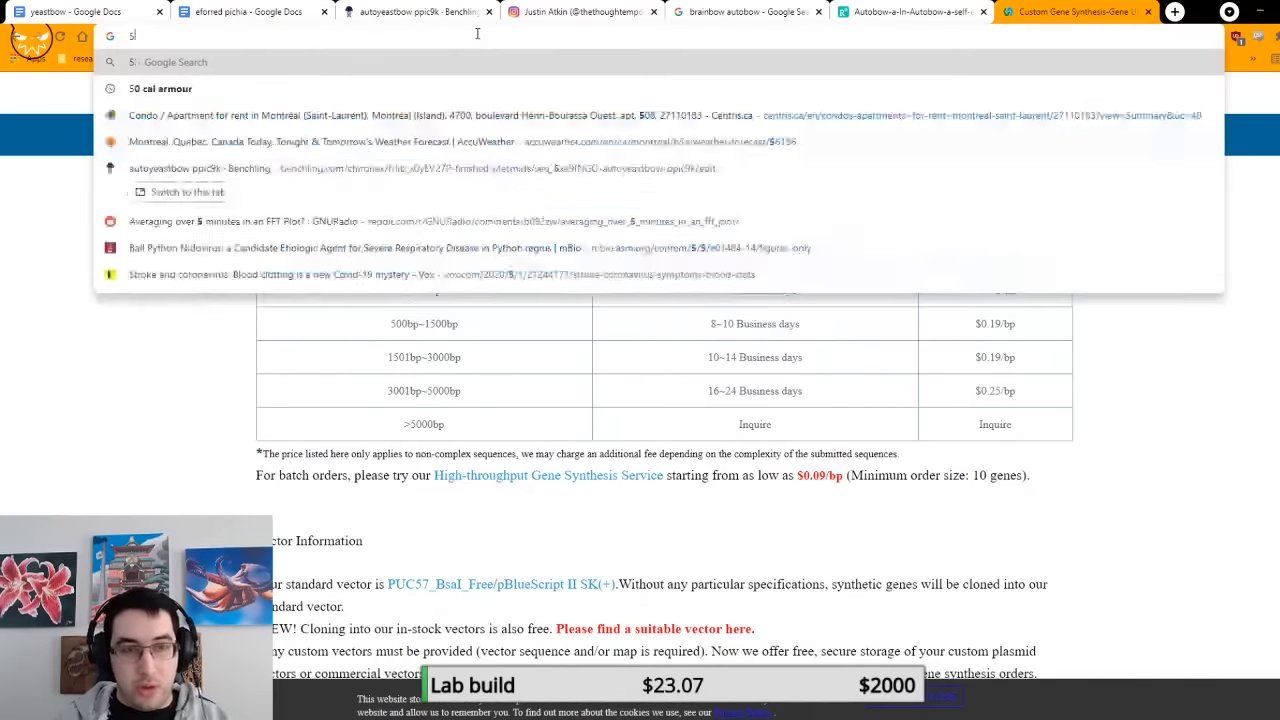
pyautogui.write('000*.25')
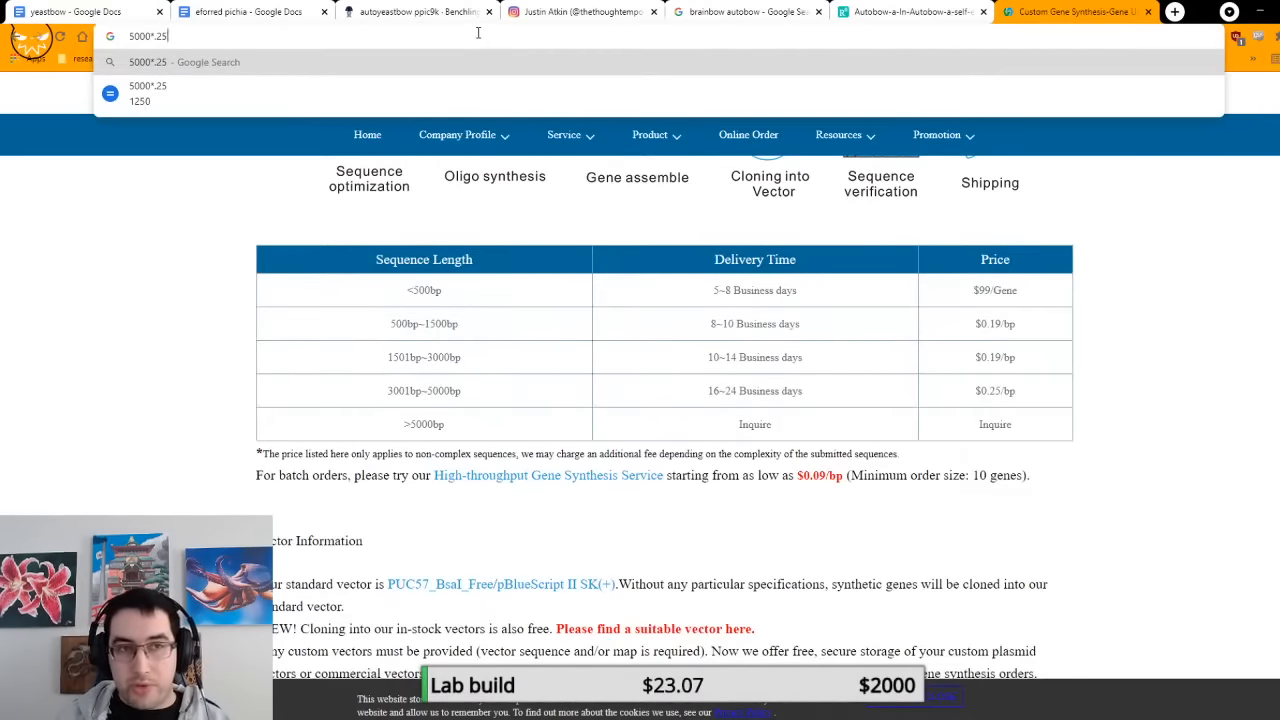
pyautogui.click(1110, 287)
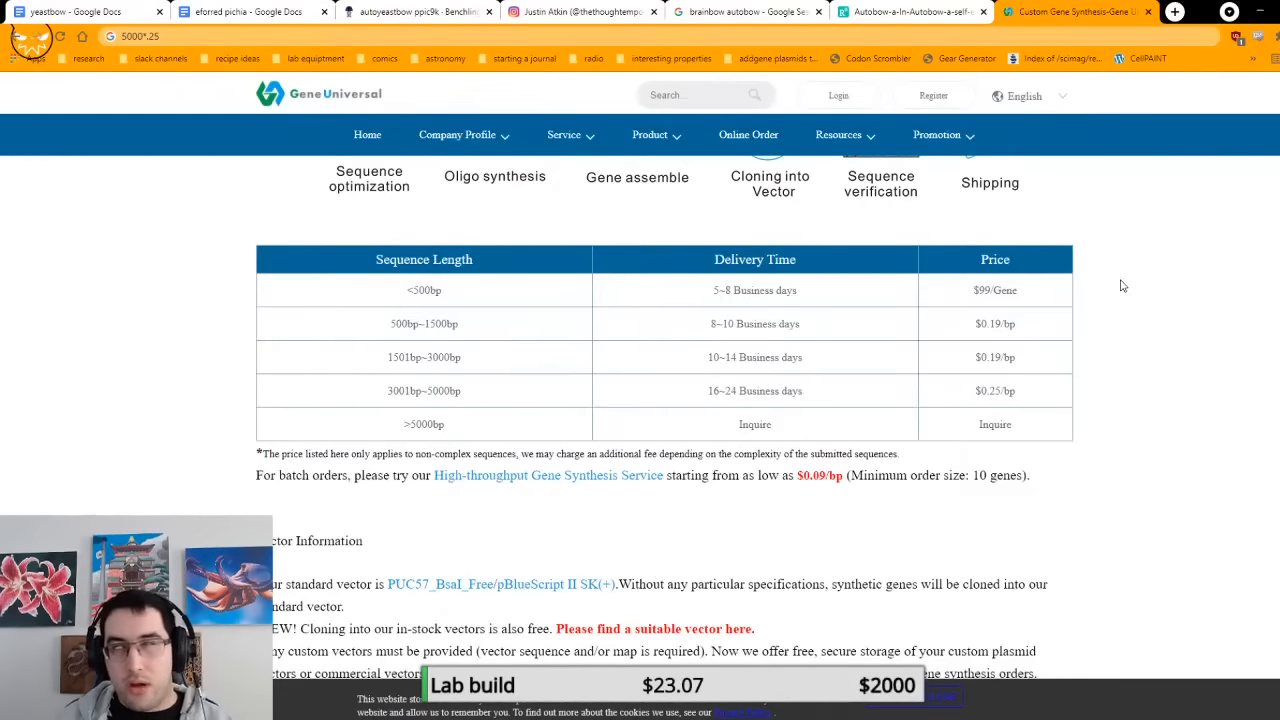
pyautogui.scroll(10, 1110, 285)
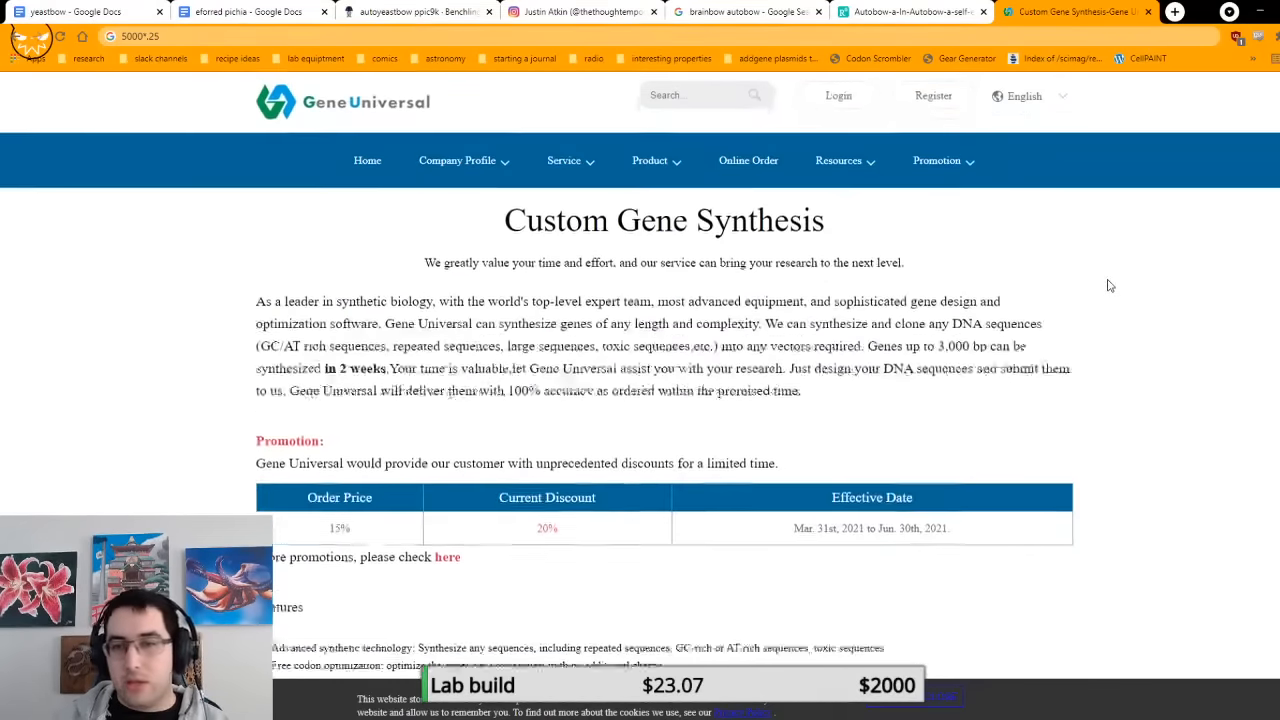
pyautogui.scroll(-2, 1108, 286)
pyautogui.scroll(-1, 1108, 286)
# Step: Return to the yeastbow document, clear the sequence selection, and review the sequence with its digestion and ligation instructions
pyautogui.click(50, 12)
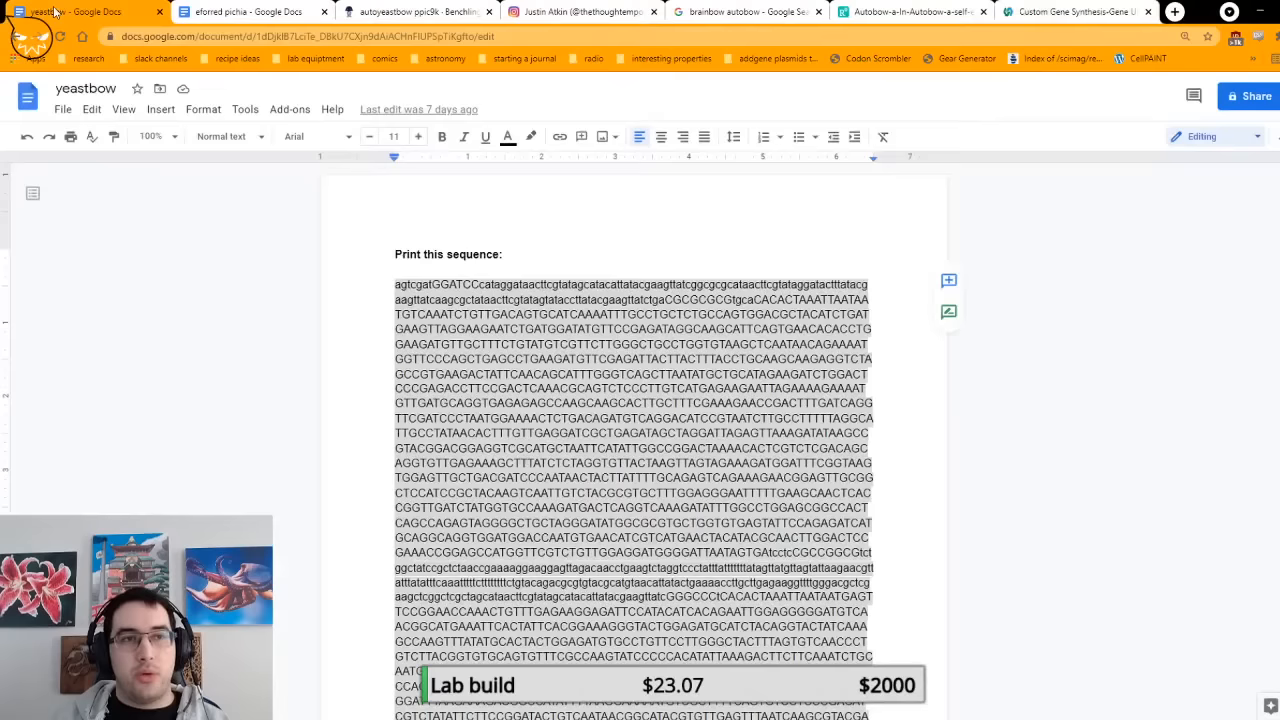
pyautogui.click(889, 371)
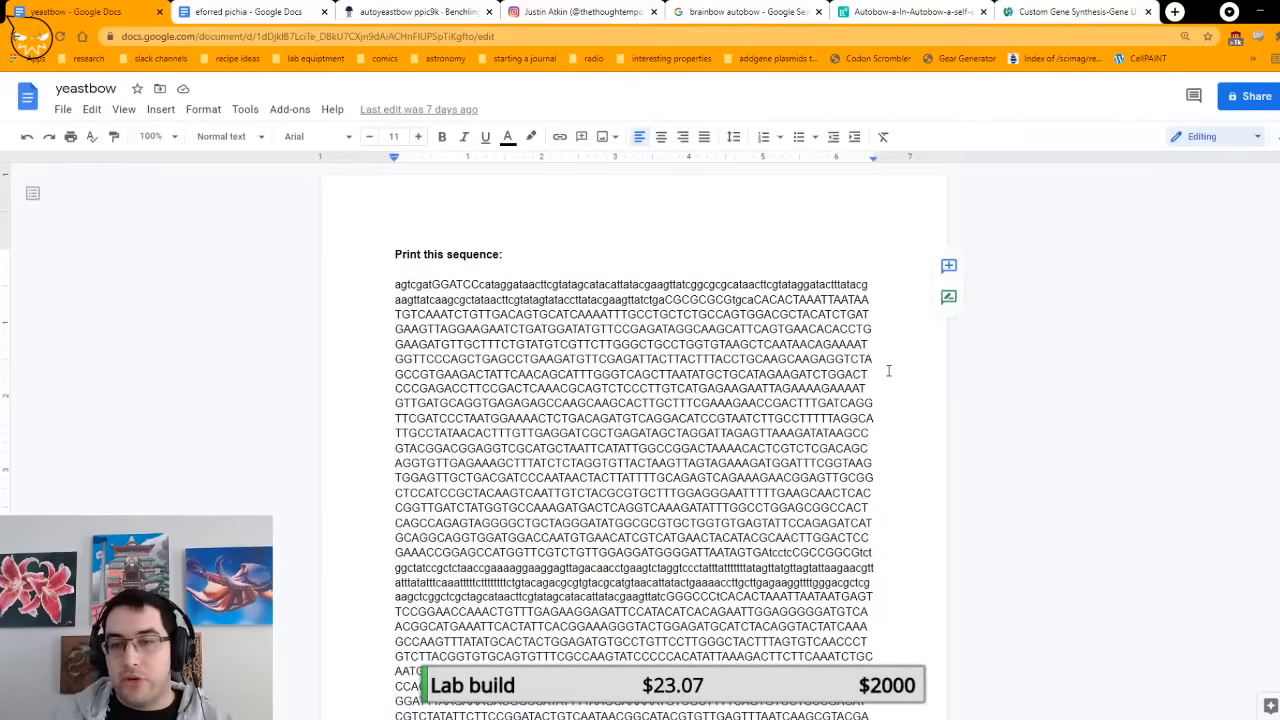
pyautogui.scroll(-8, 615, 285)
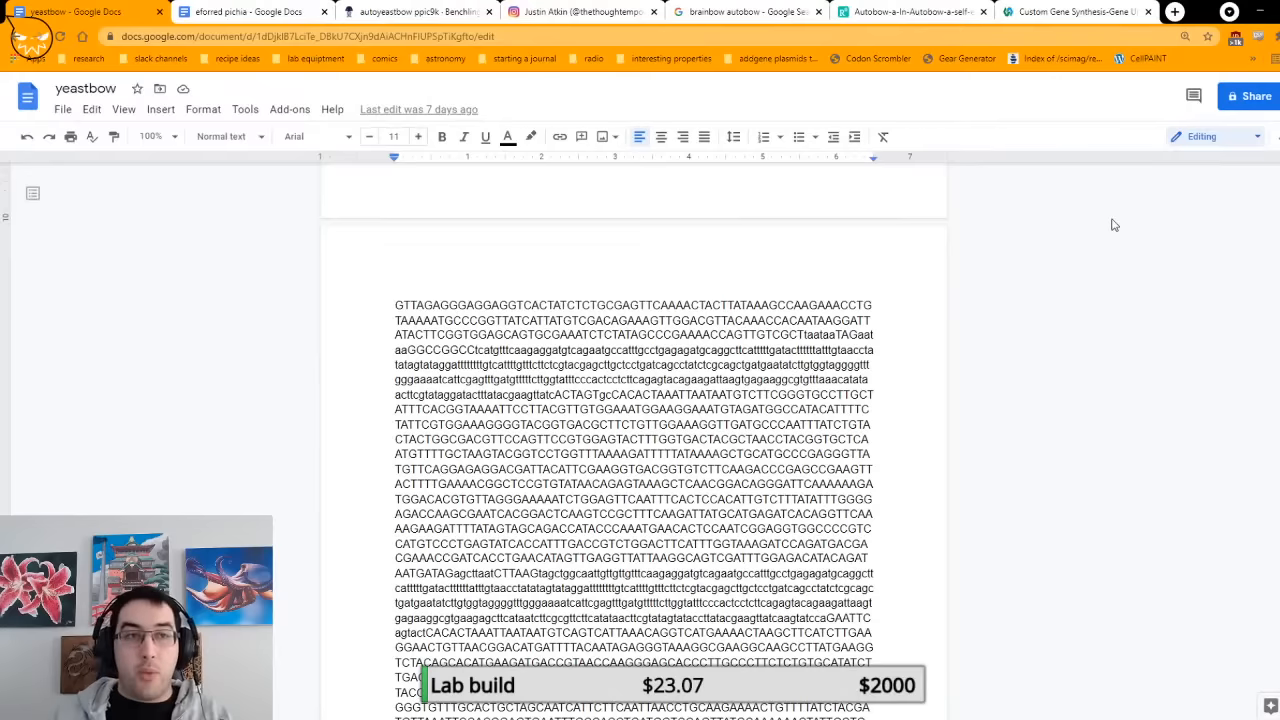
pyautogui.scroll(-5, 540, 416)
pyautogui.scroll(2, 540, 416)
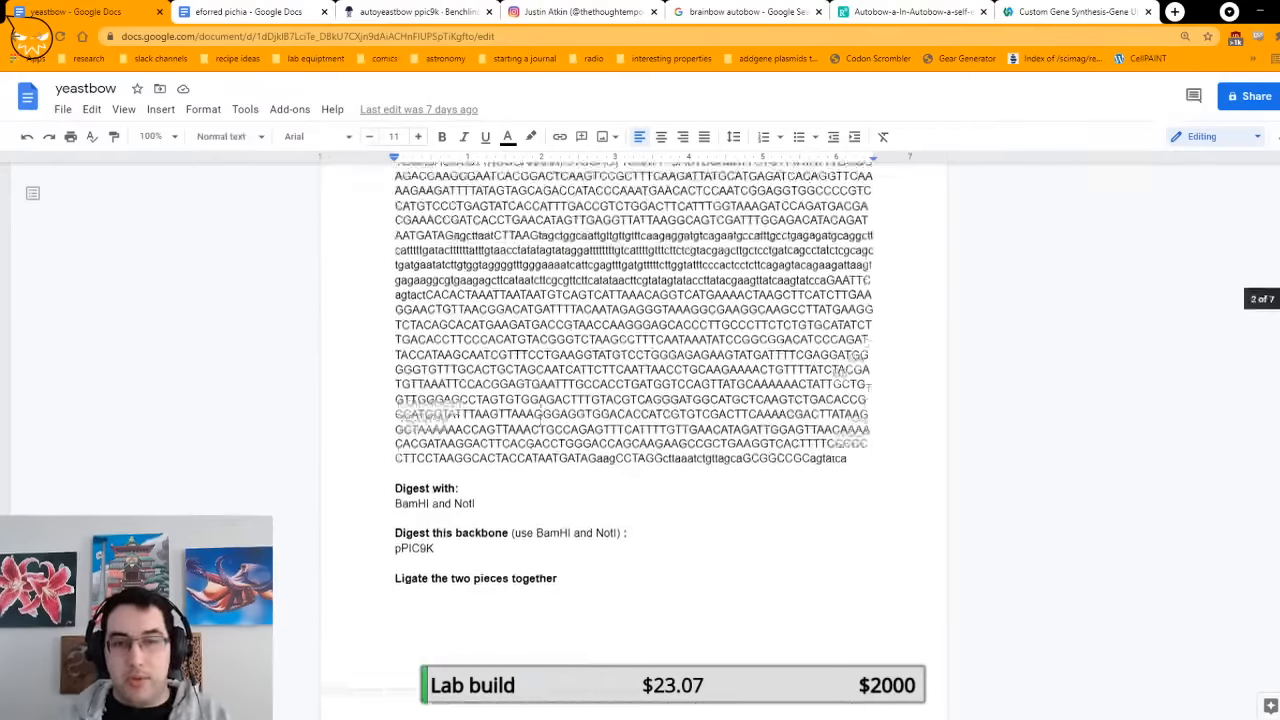
pyautogui.scroll(5, 644, 371)
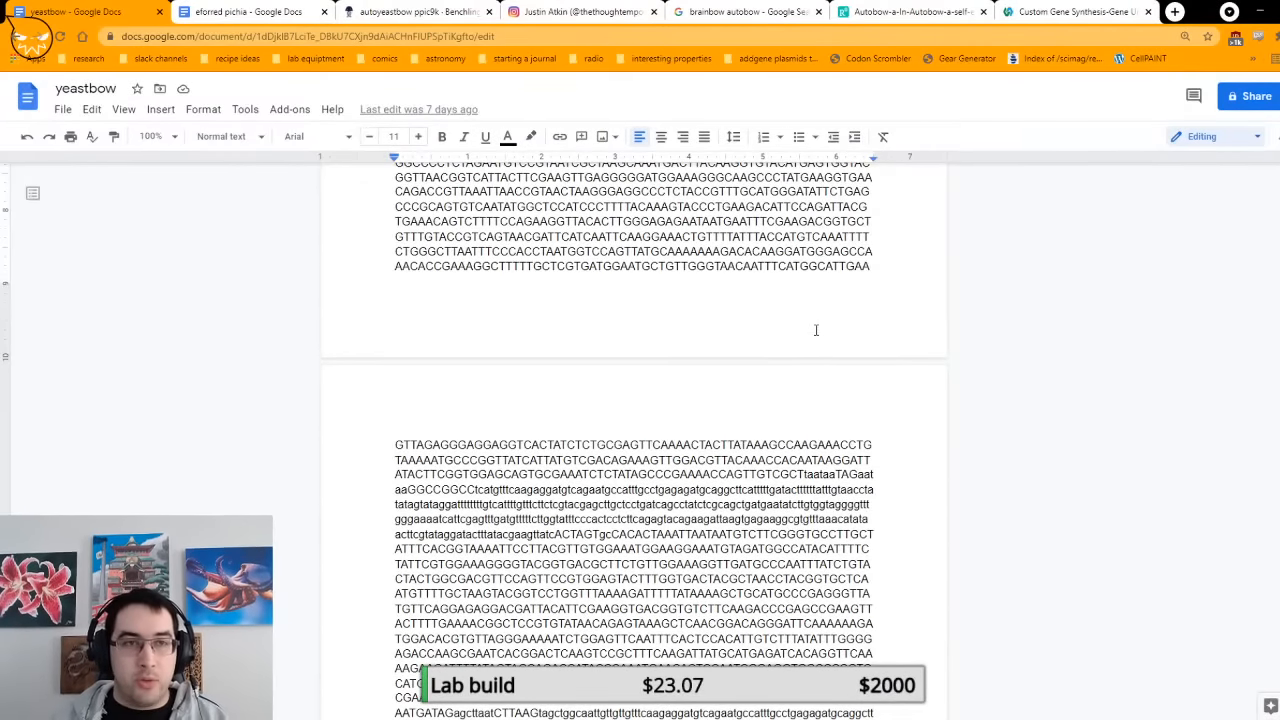
# Step: Select the eiraCFP gene on the autoyeastbow ppic9k plasmid in Benchling, glance at the eforred pichia document, and rotate the plasmid map
pyautogui.click(410, 12)
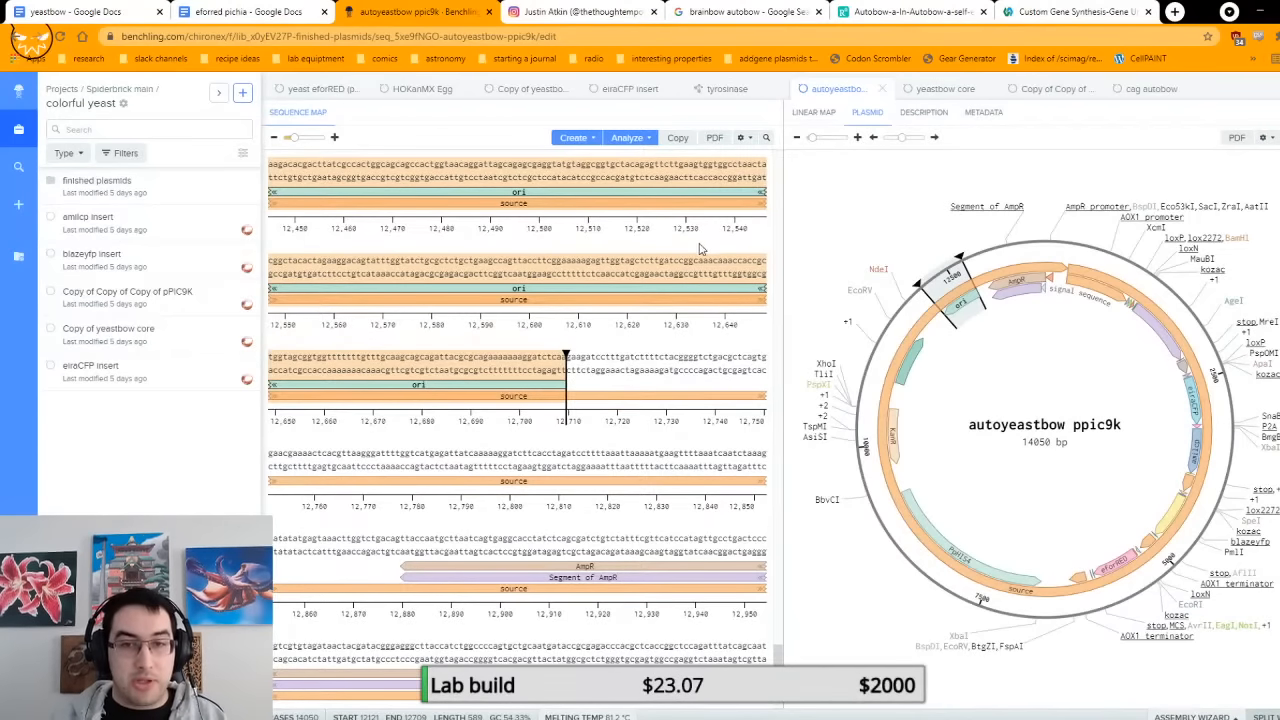
pyautogui.click(652, 357)
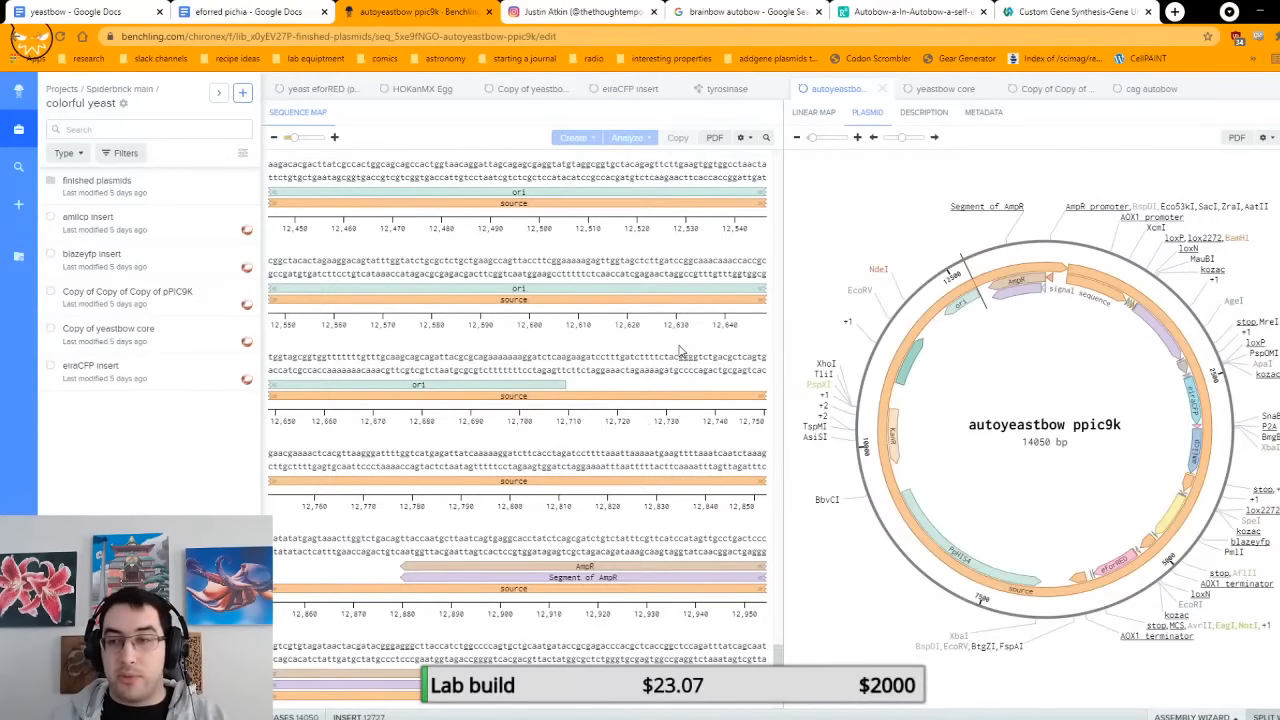
pyautogui.scroll(-1, 680, 330)
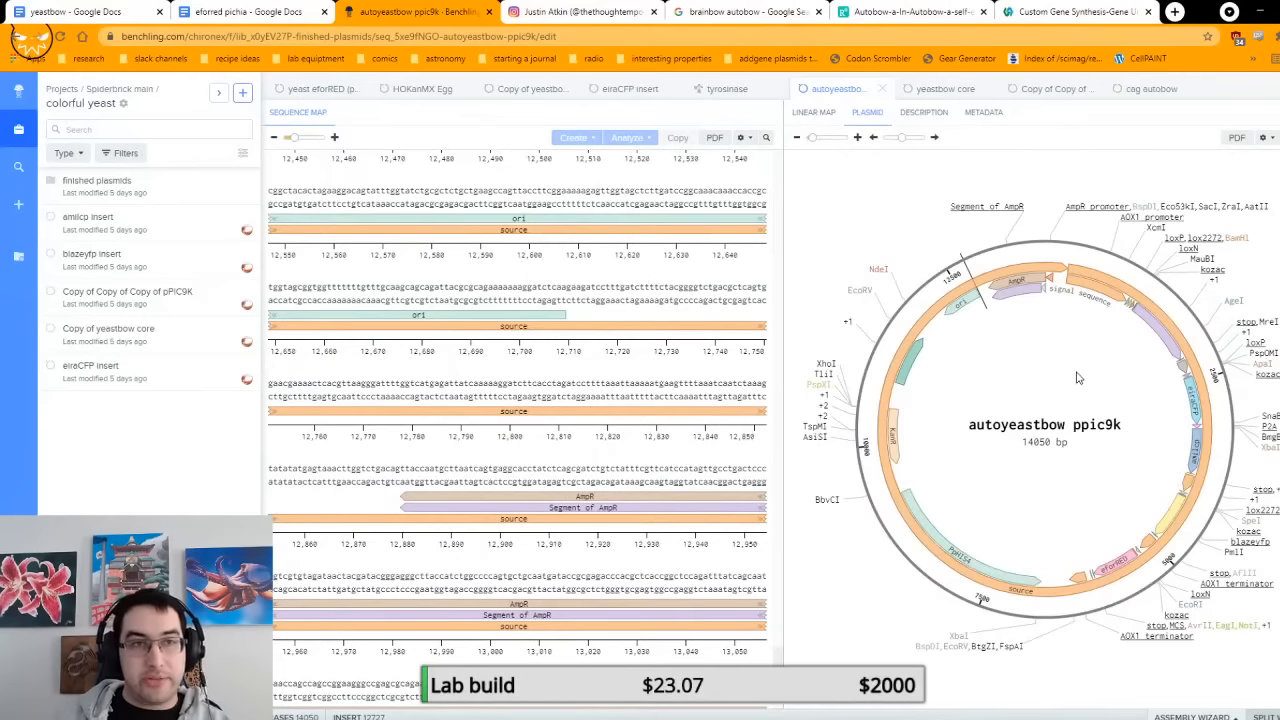
pyautogui.click(1196, 405)
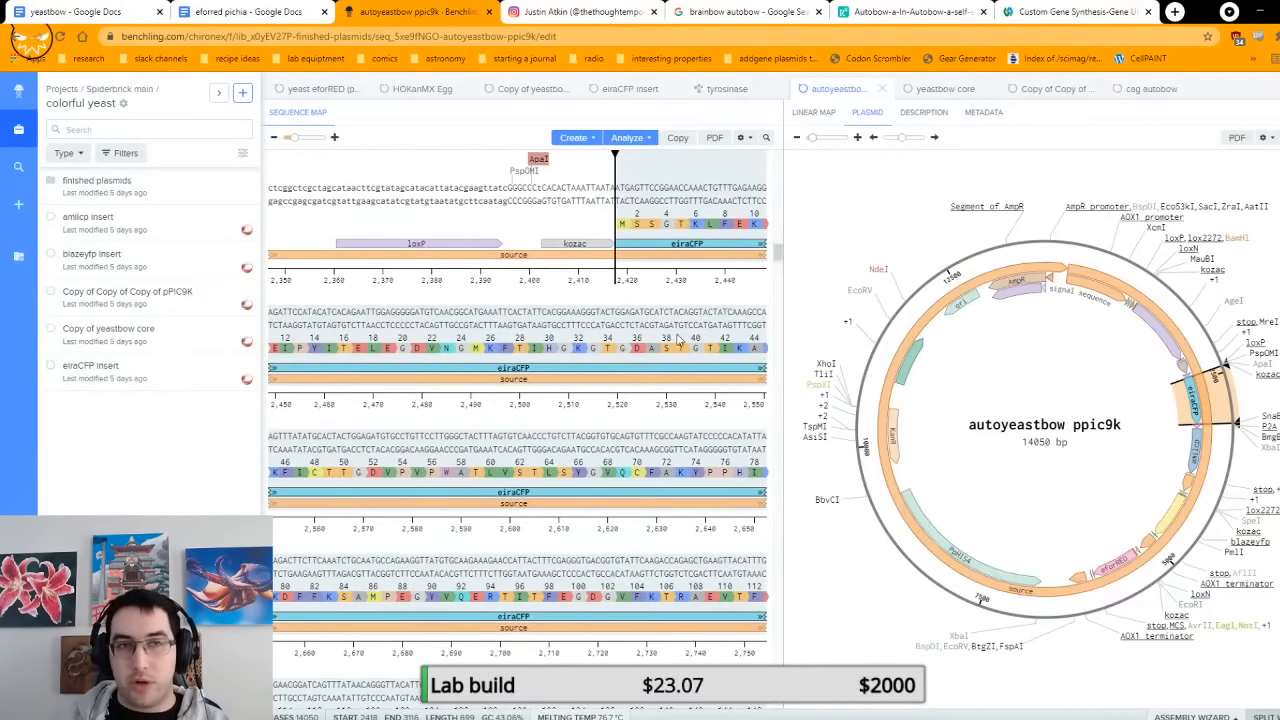
pyautogui.click(258, 8)
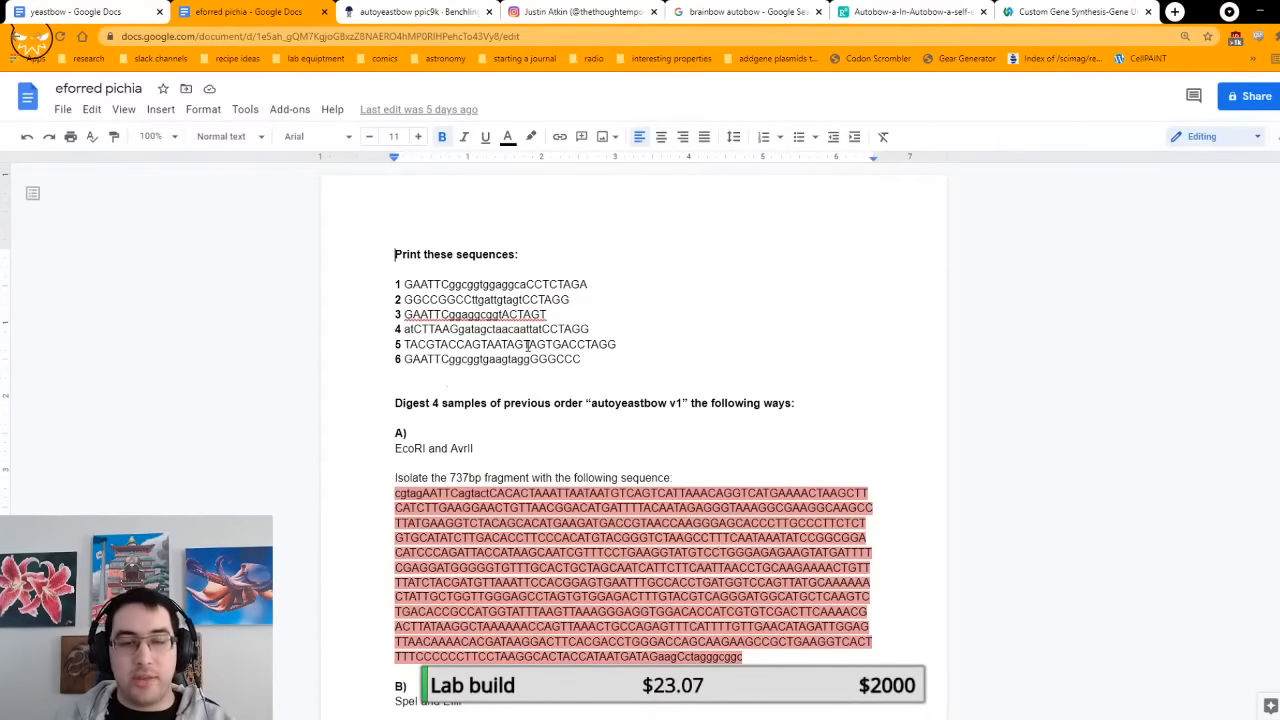
pyautogui.click(418, 10)
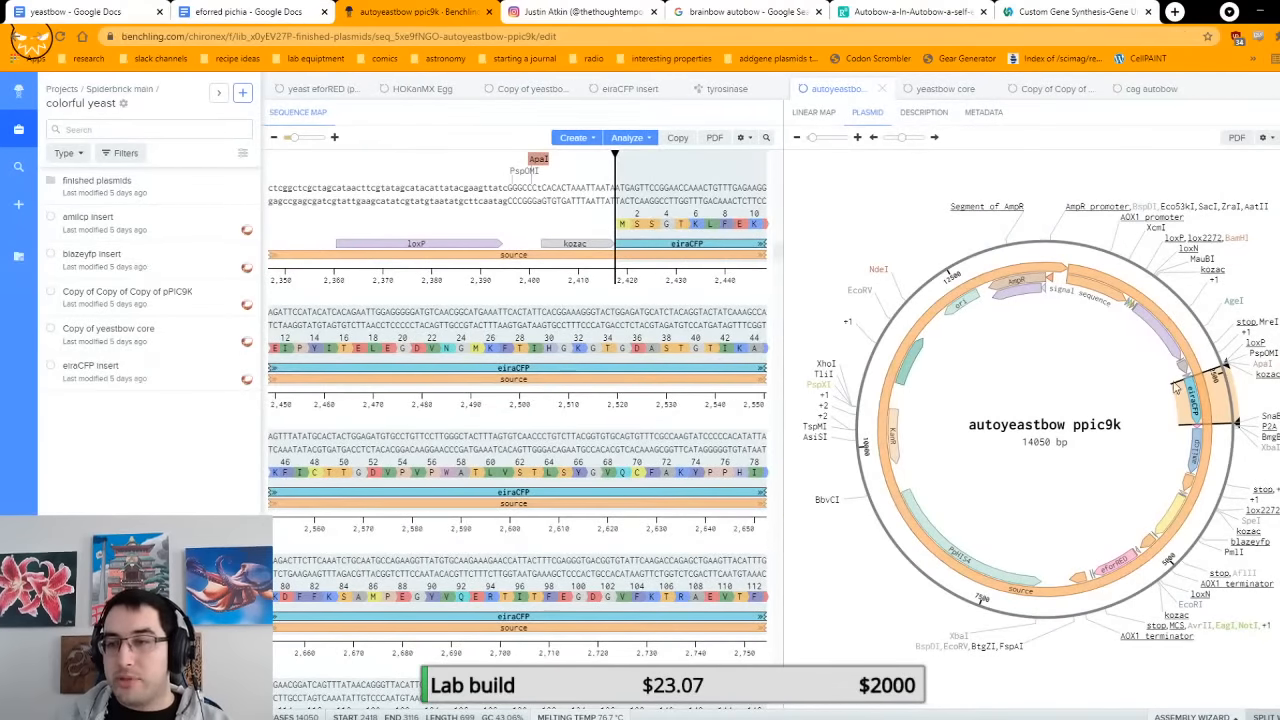
pyautogui.scroll(-5, 1163, 345)
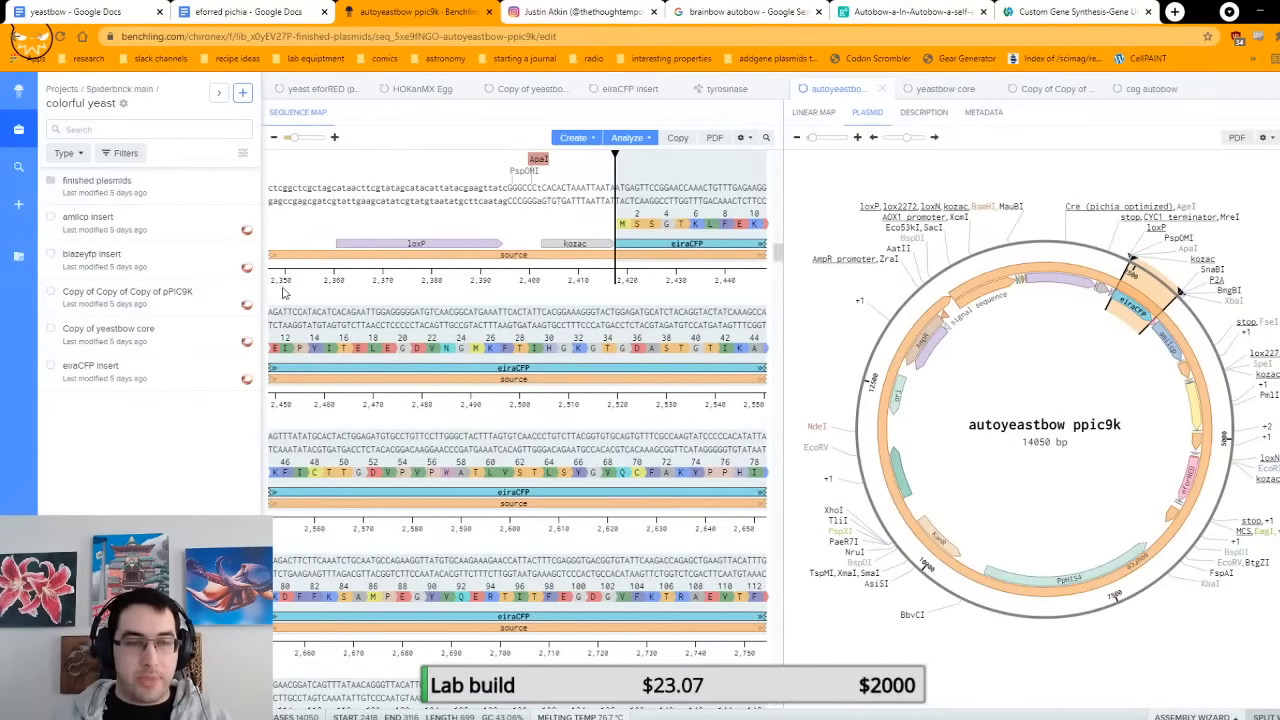
# Step: Review the sequences to print and the digestion instructions in the eforred pichia document
pyautogui.click(250, 12)
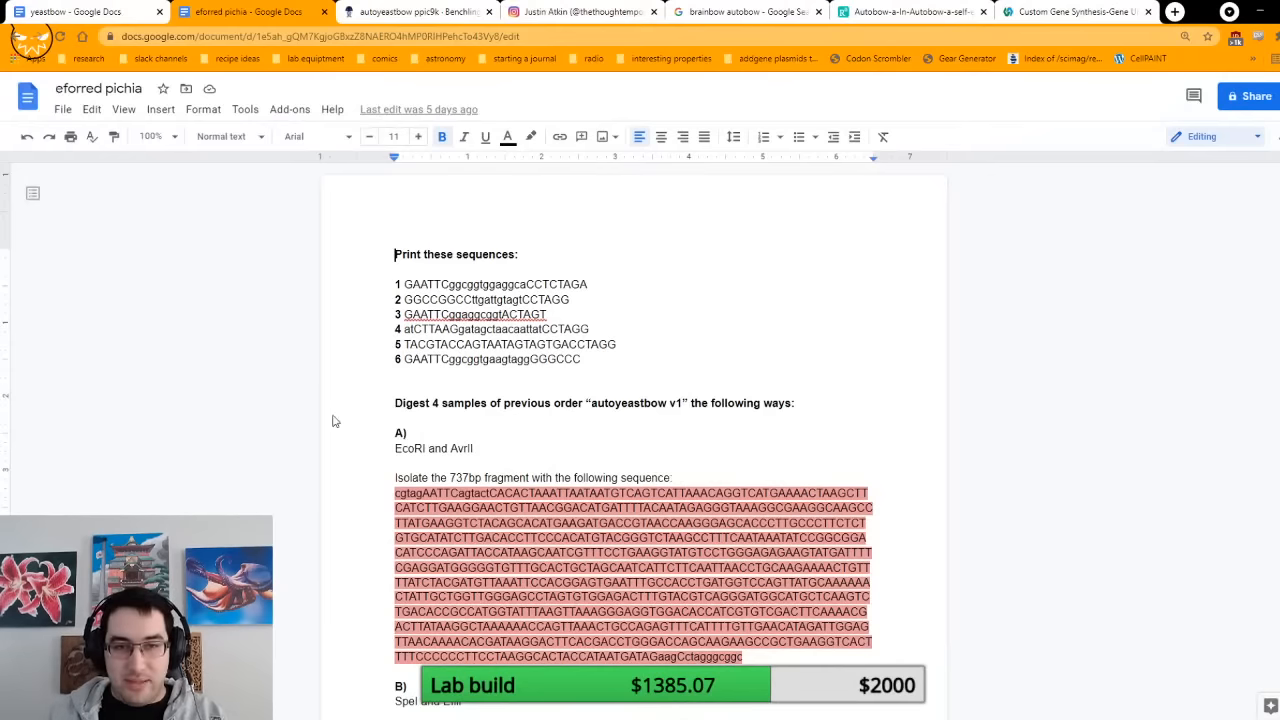
pyautogui.scroll(-4, 571, 286)
pyautogui.scroll(3, 571, 286)
pyautogui.hotkey('ctrl', 'Tab')
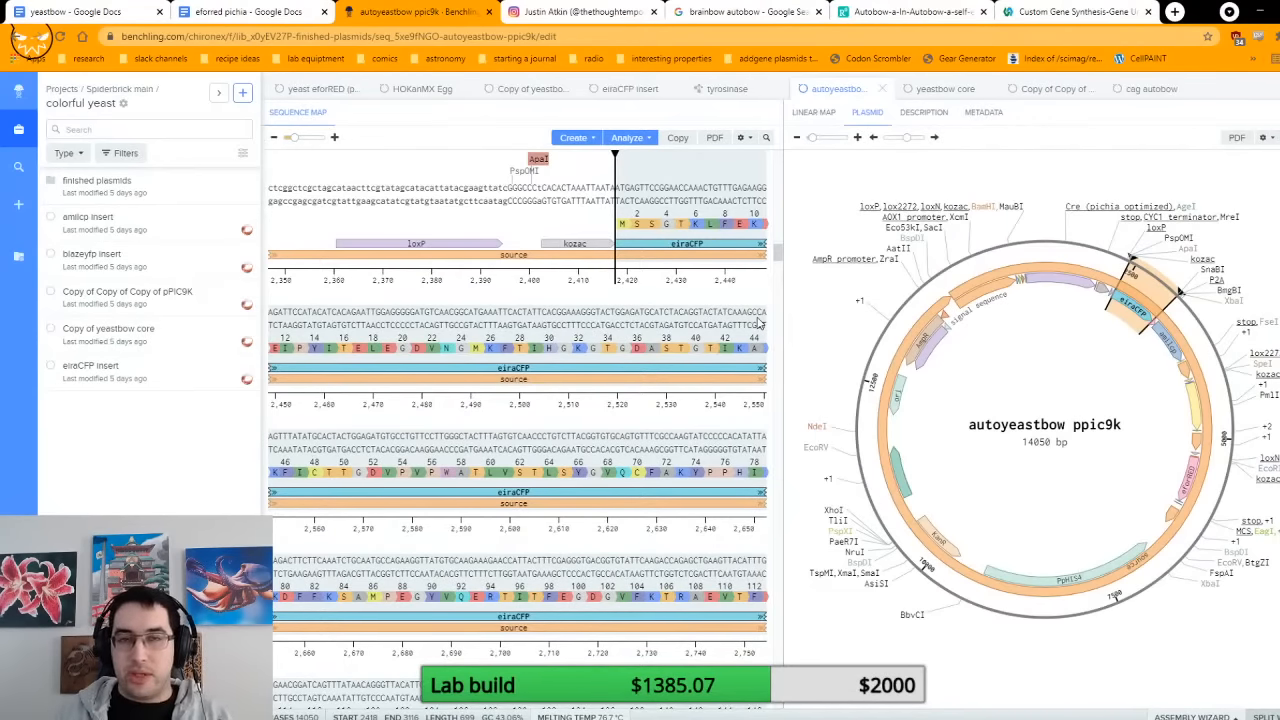
pyautogui.click(305, 12)
pyautogui.scroll(1, 646, 266)
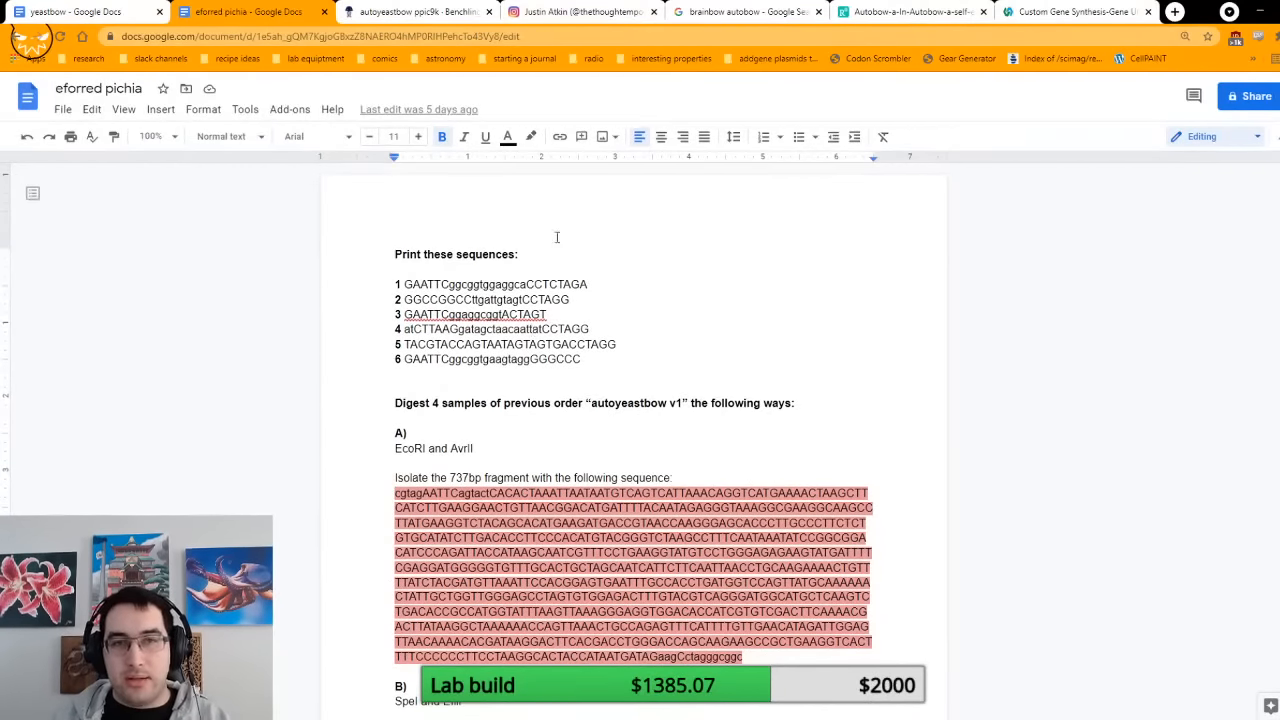
# Step: Open the Copy of Copy of Copy of pPIC9K plasmid in Benchling and select the region from the EcoRI site to the EagI site
pyautogui.click(461, 18)
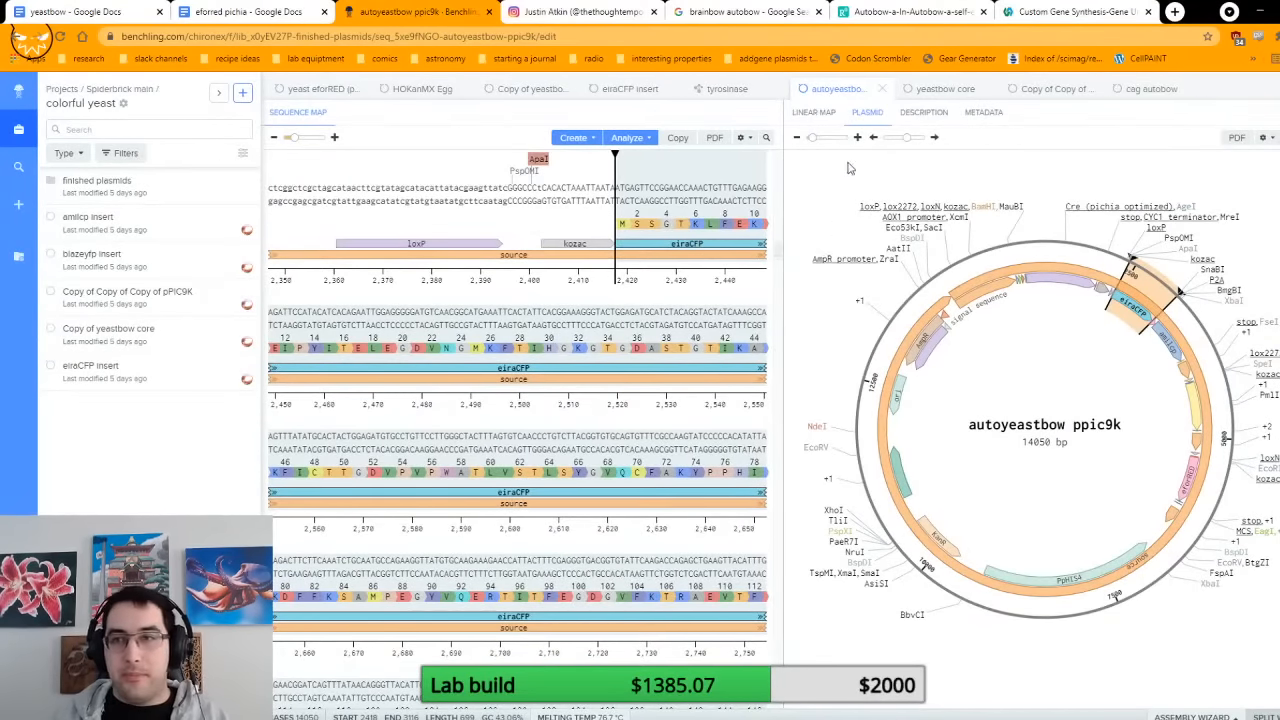
pyautogui.click(1049, 90)
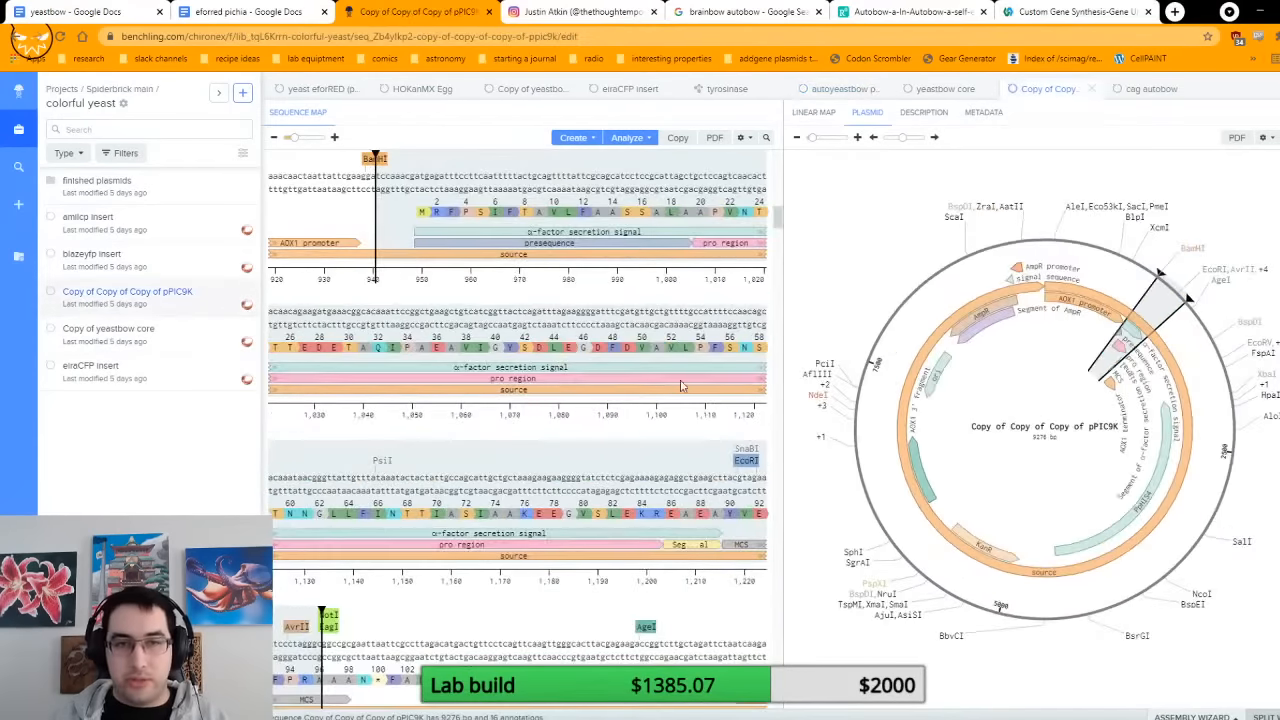
pyautogui.scroll(-5, 681, 386)
pyautogui.scroll(1, 615, 395)
pyautogui.click(591, 429)
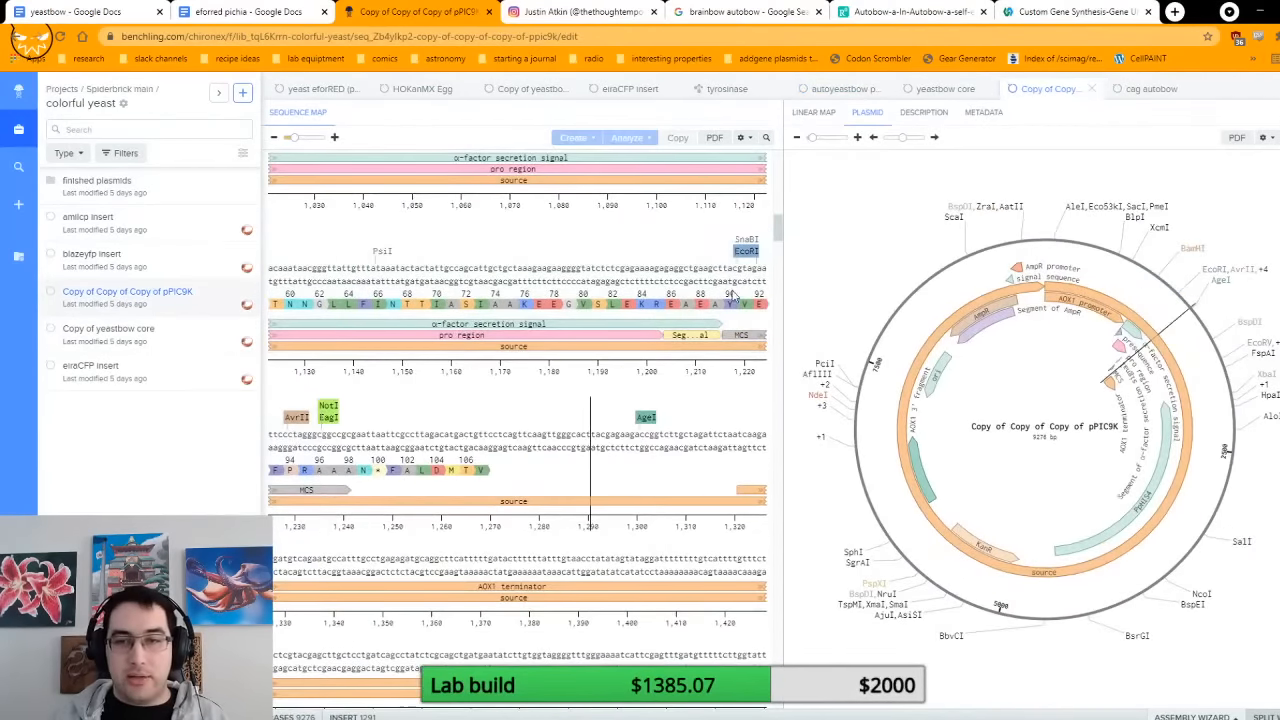
pyautogui.click(762, 290)
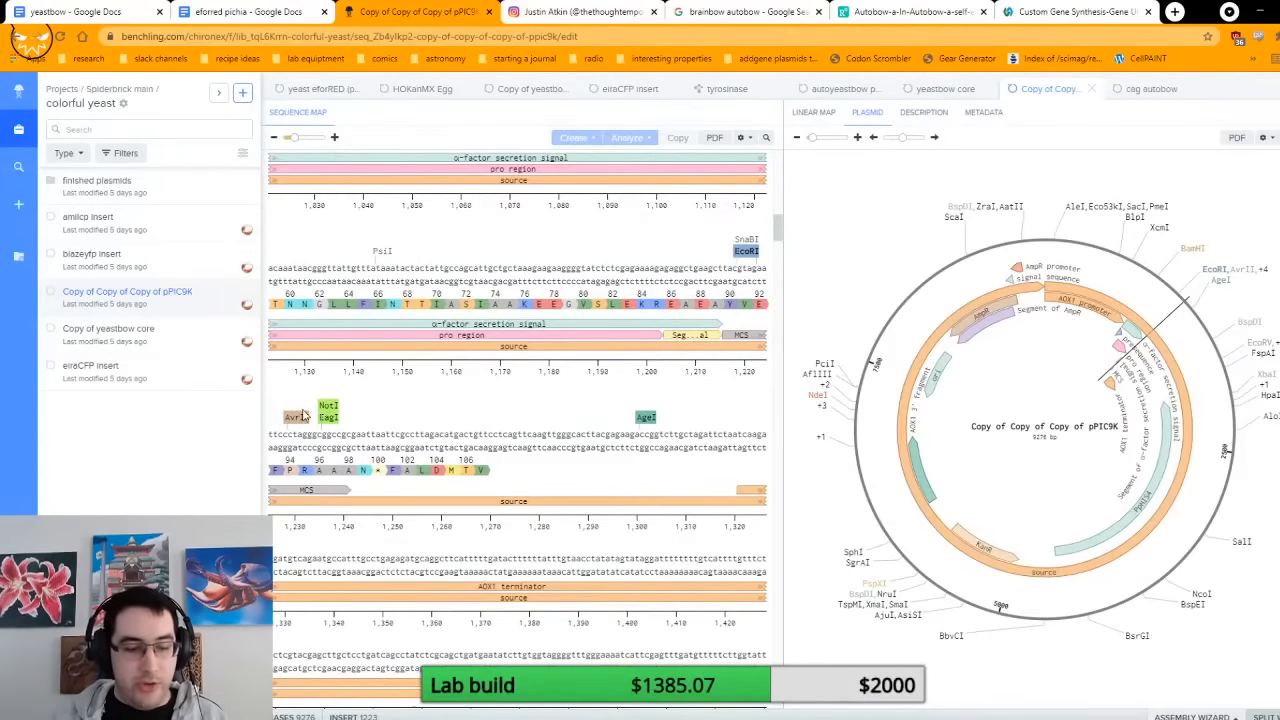
pyautogui.keyDown('shift'); pyautogui.click(322, 416); pyautogui.keyUp('shift')
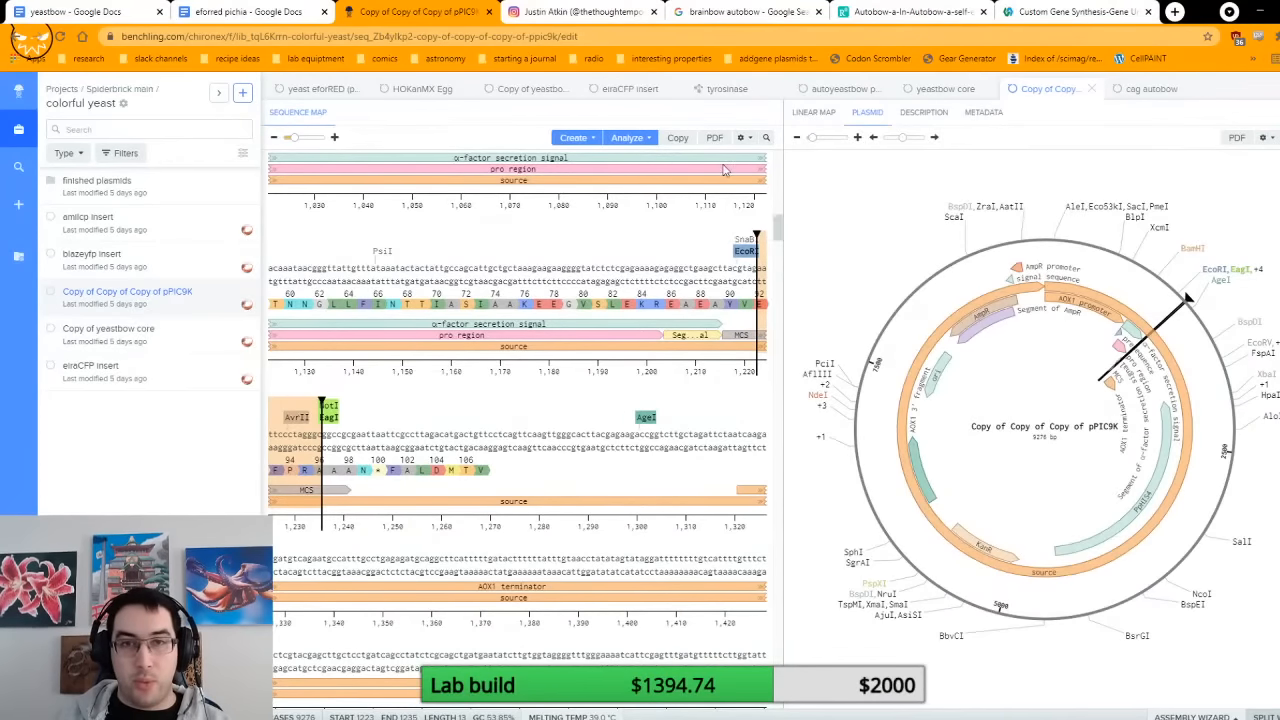
# Step: Open the yeastbow core sequence and select its eforRED gene
pyautogui.click(940, 89)
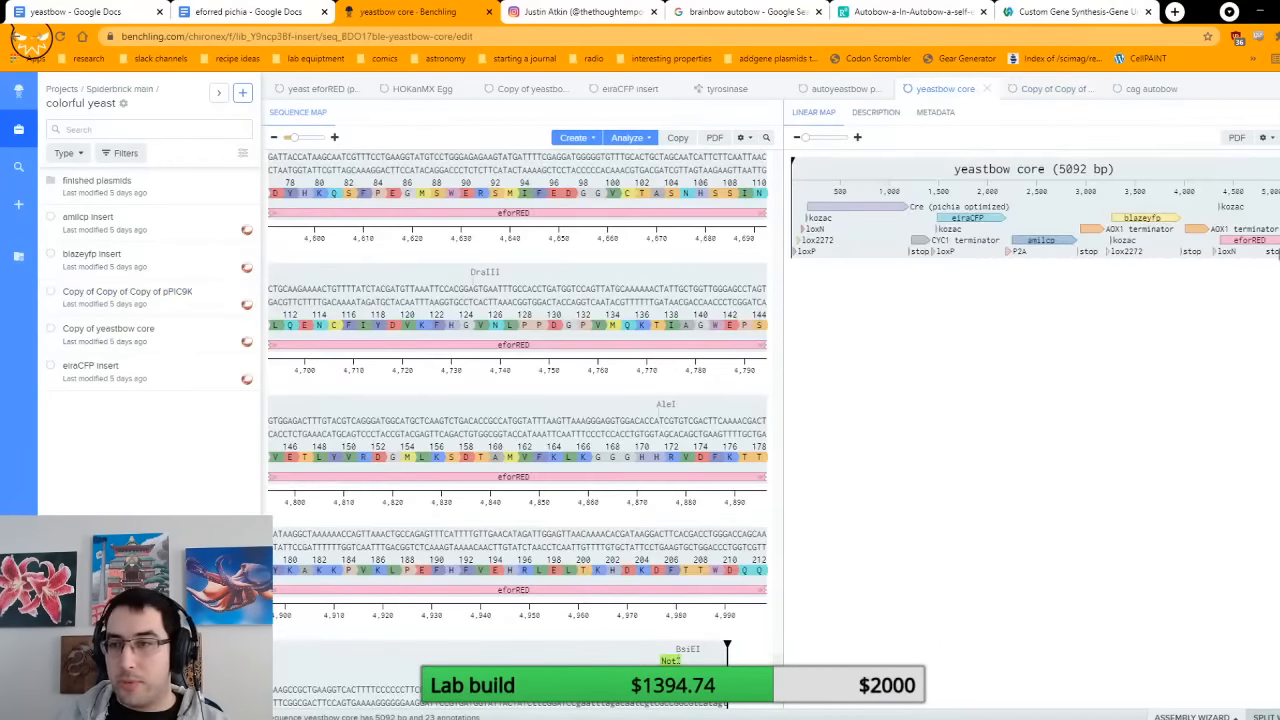
pyautogui.click(1240, 240)
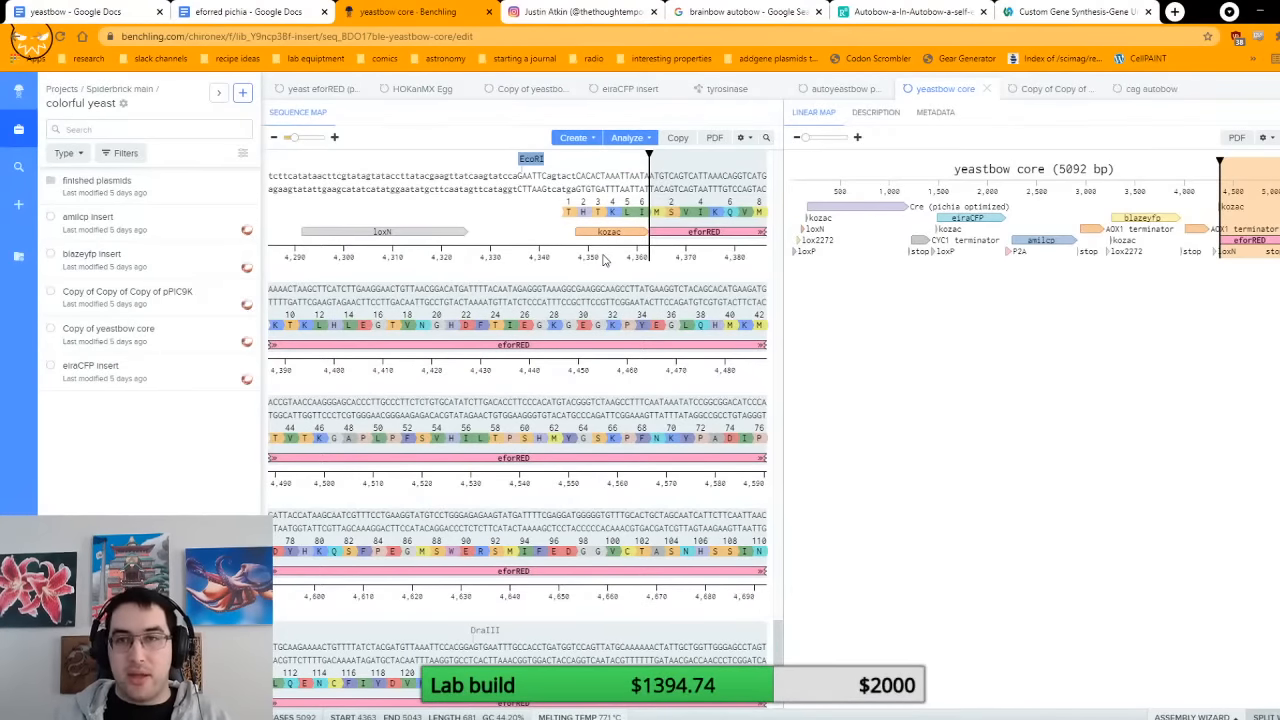
# Step: Search the web for "eforred" in a new browser tab and show the image results
pyautogui.hotkey('ctrl', 't')
pyautogui.write('eforred')
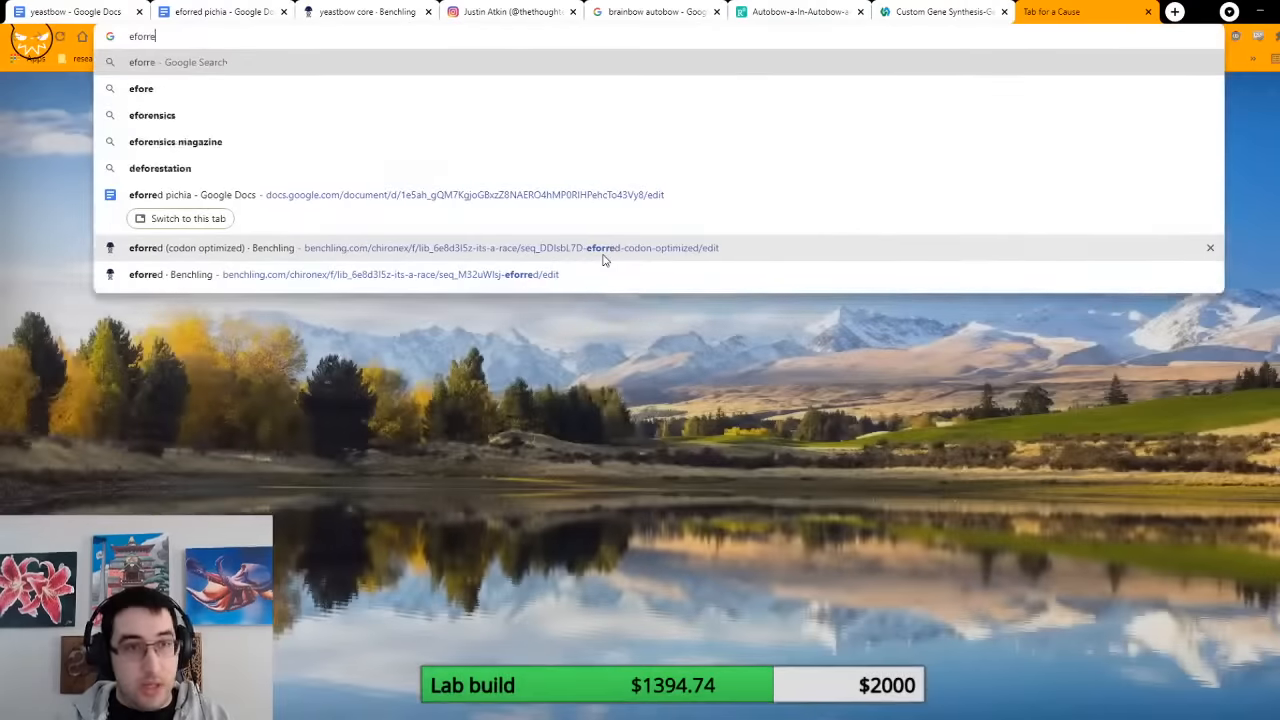
pyautogui.press('Return')
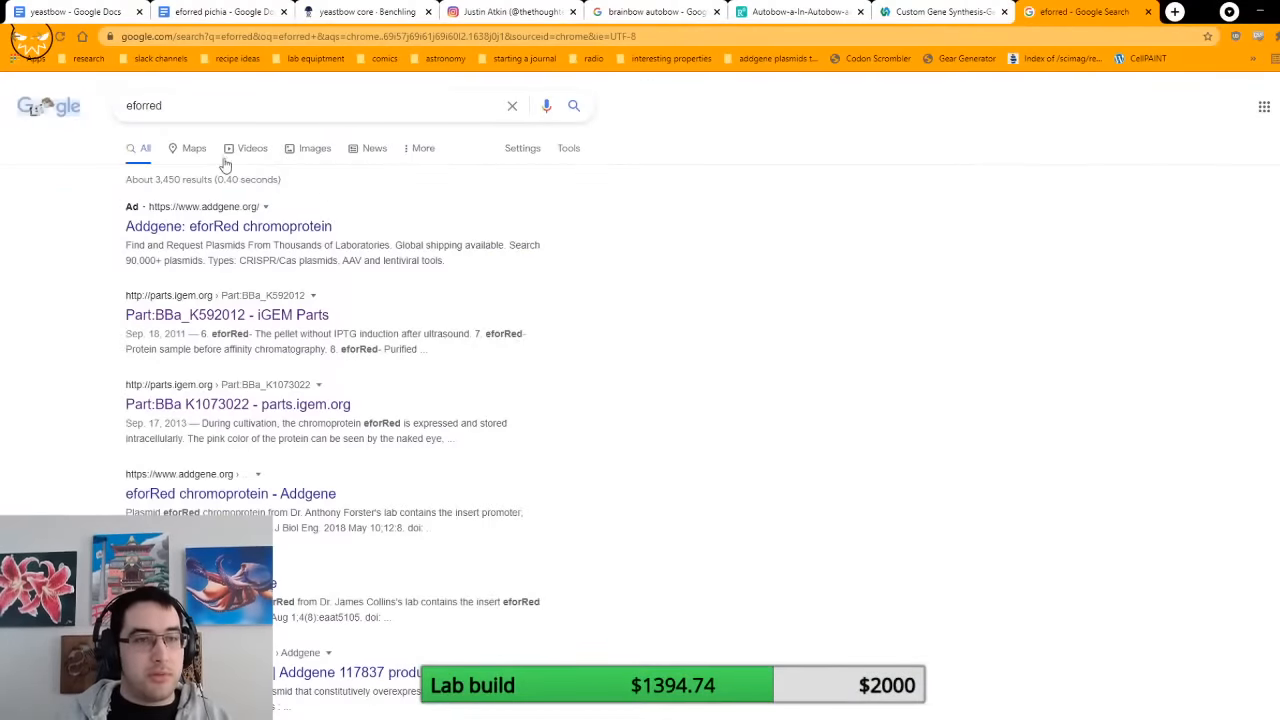
pyautogui.click(310, 148)
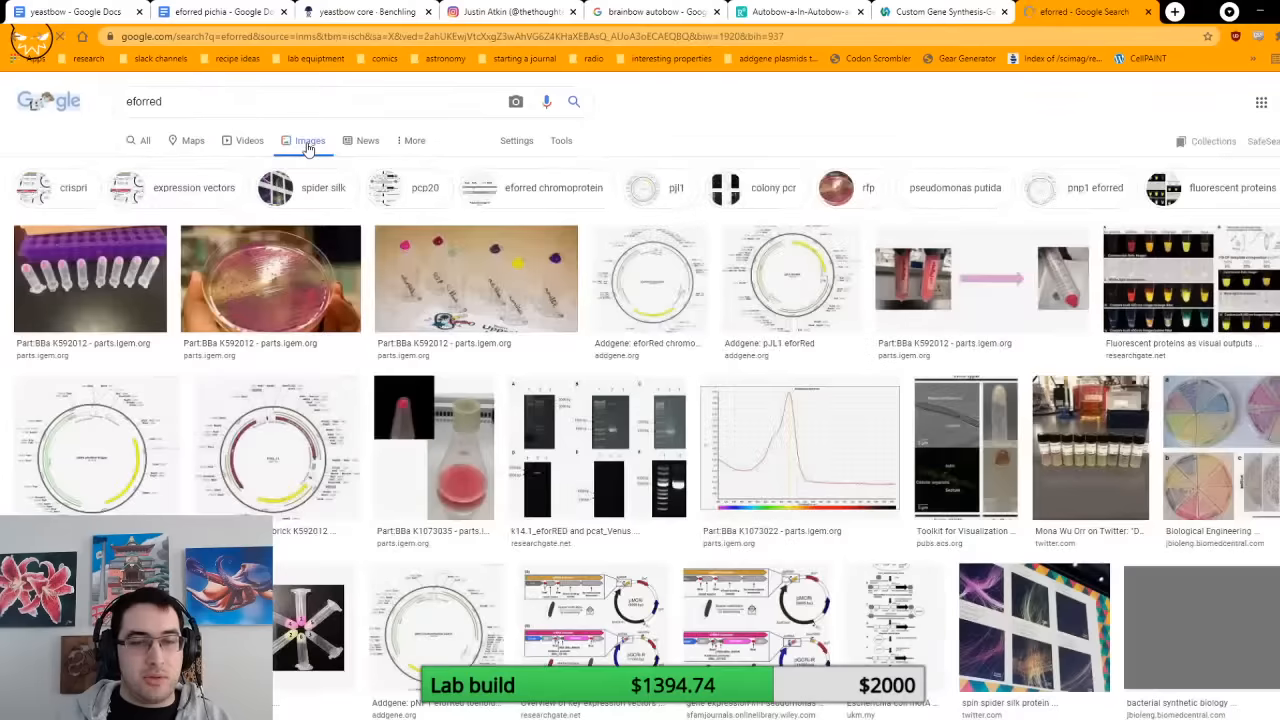
# Step: Preview the petri dish image from the eforred results and return to the Copy of Copy of Copy of pPIC9K plasmid in Benchling
pyautogui.click(332, 281)
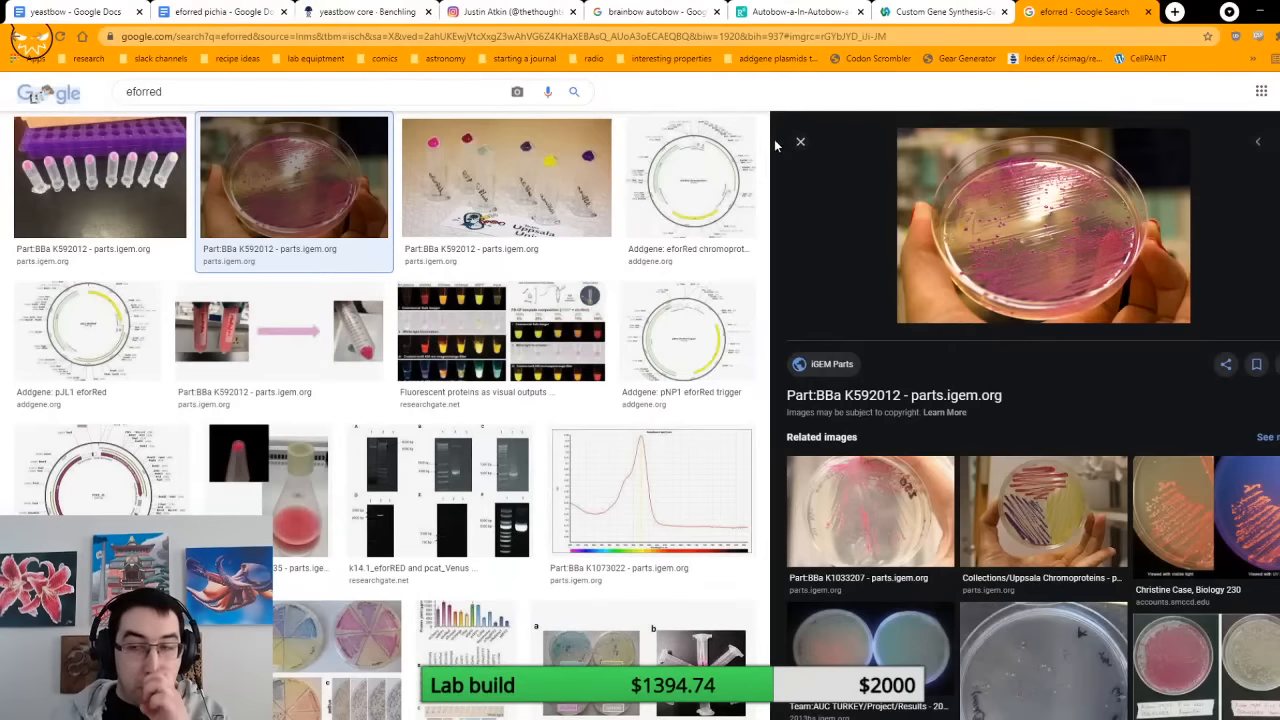
pyautogui.click(366, 13)
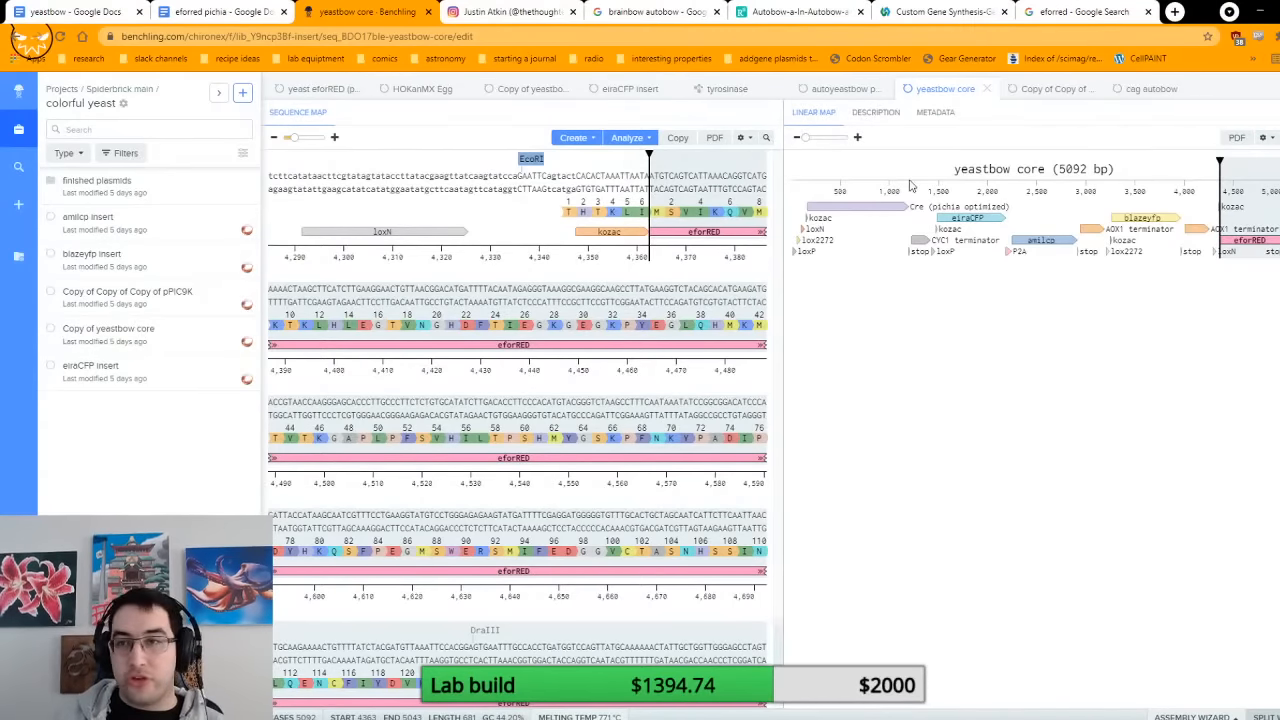
pyautogui.click(1048, 88)
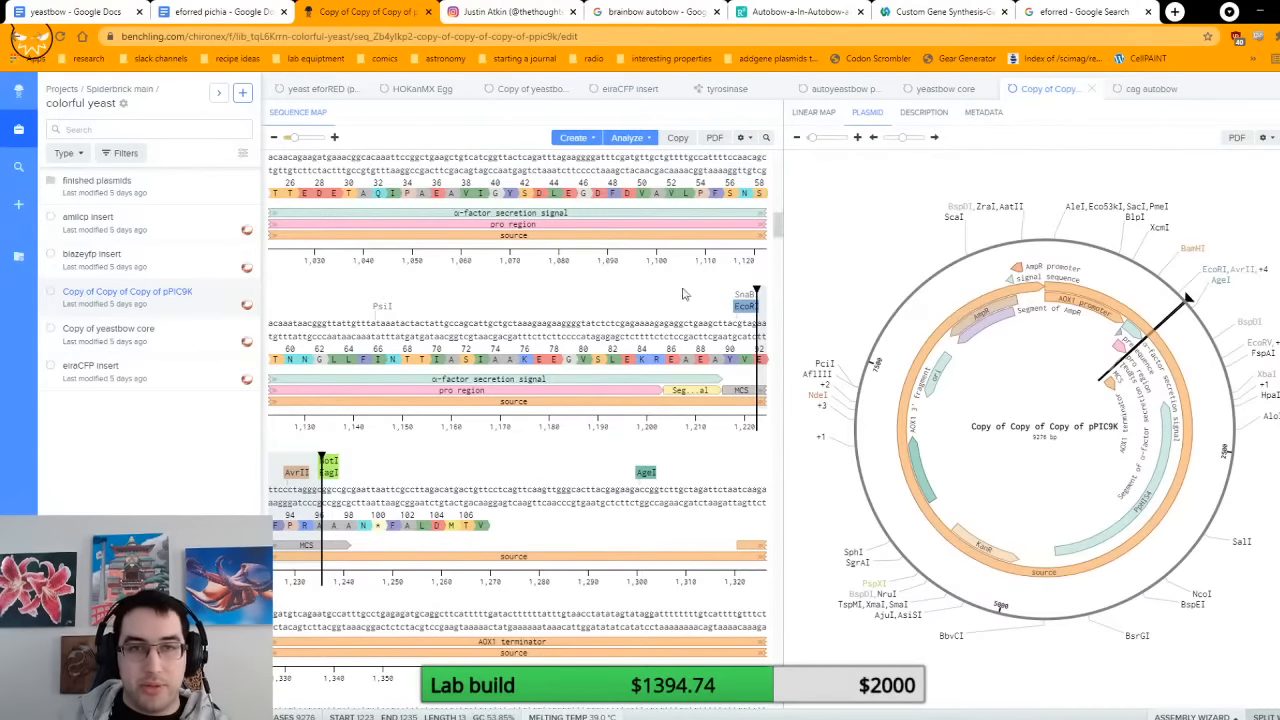
# Step: Open the Copy of yeastbow core sequence and select its blazeyfp gene
pyautogui.click(541, 99)
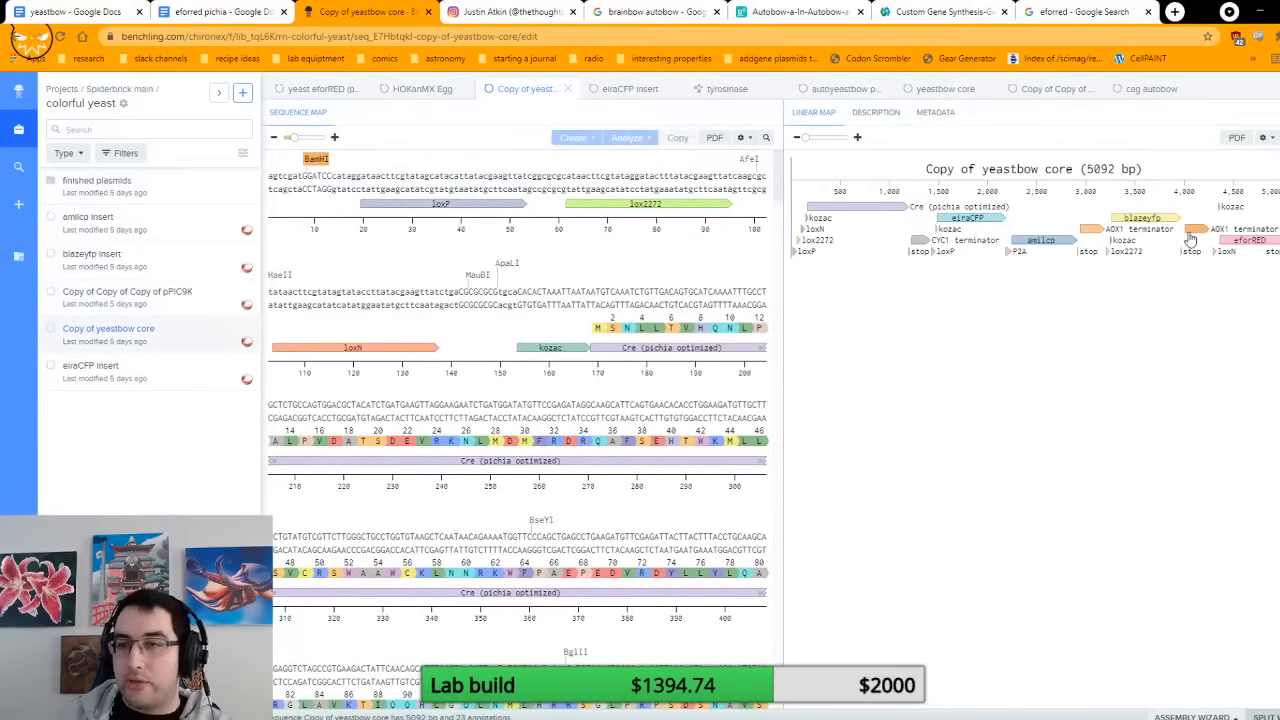
pyautogui.click(1145, 220)
pyautogui.scroll(-5, 709, 449)
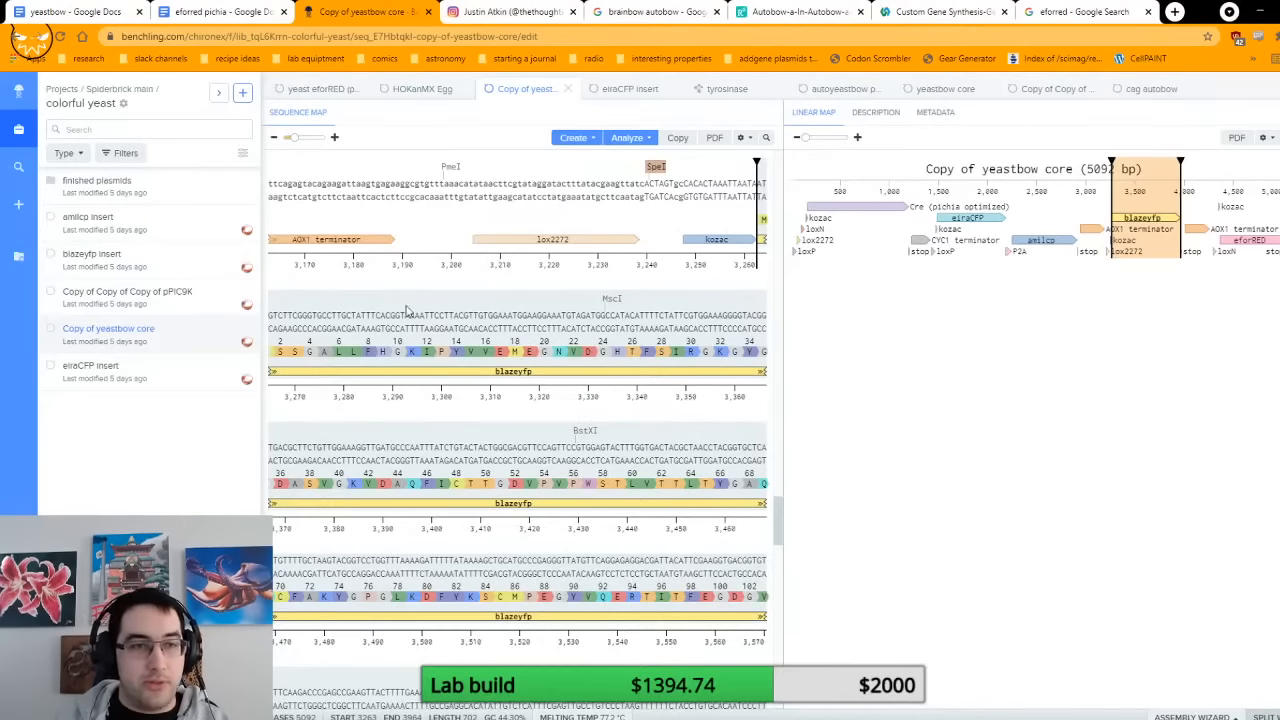
# Step: Open the blazeyfp insert sequence and select the bases from the EcoRI site through the SpeI site
pyautogui.click(160, 272)
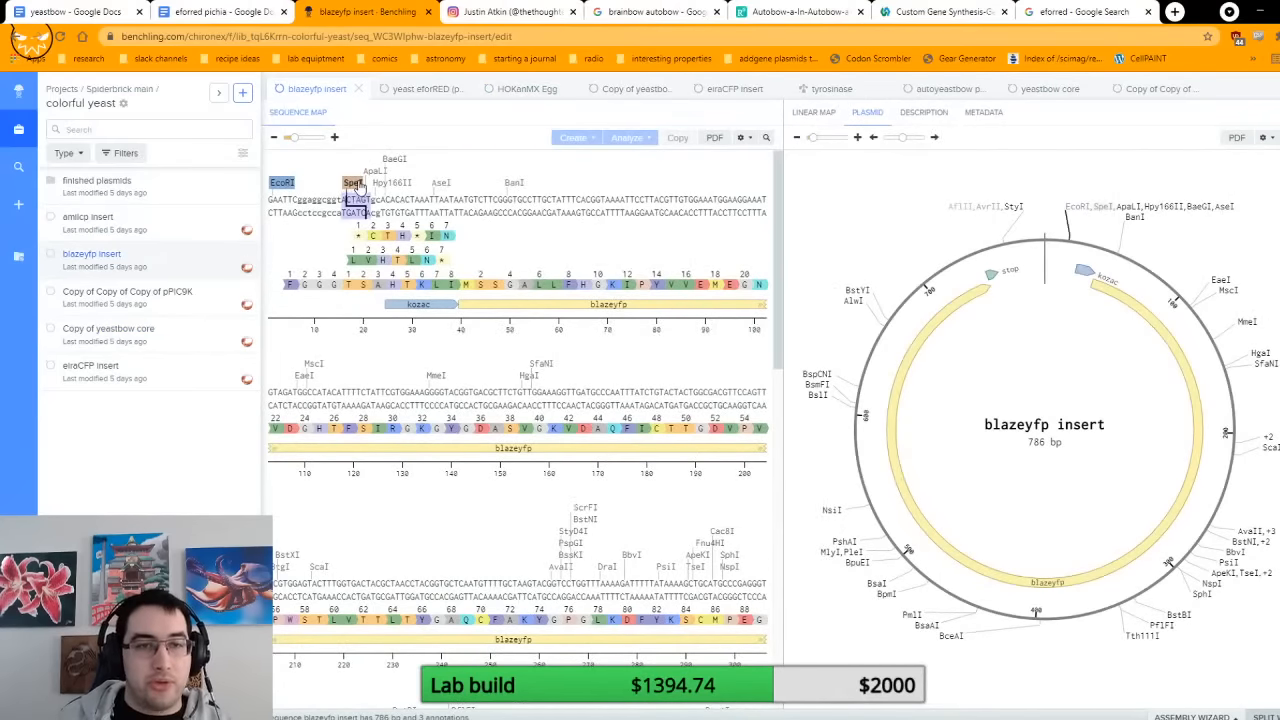
pyautogui.click(347, 200)
pyautogui.moveTo(347, 200); pyautogui.dragTo(278, 205)
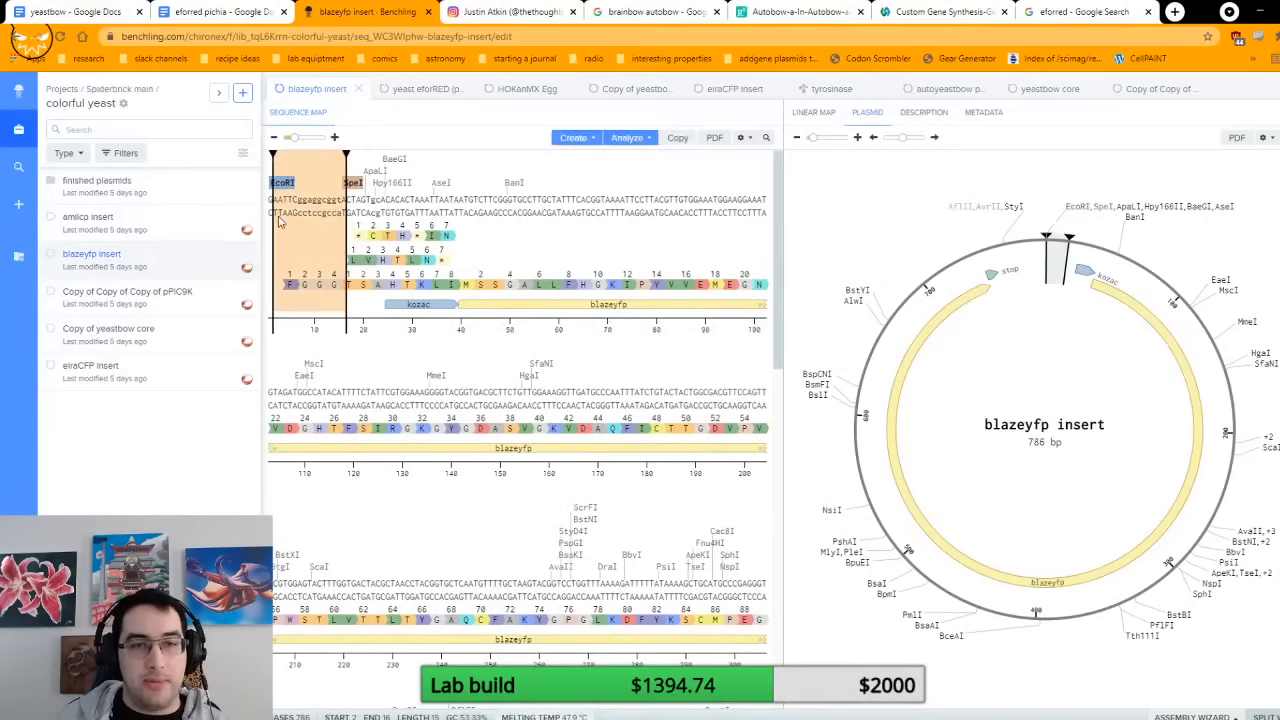
pyautogui.keyDown('shift'); pyautogui.click(372, 200); pyautogui.keyUp('shift')
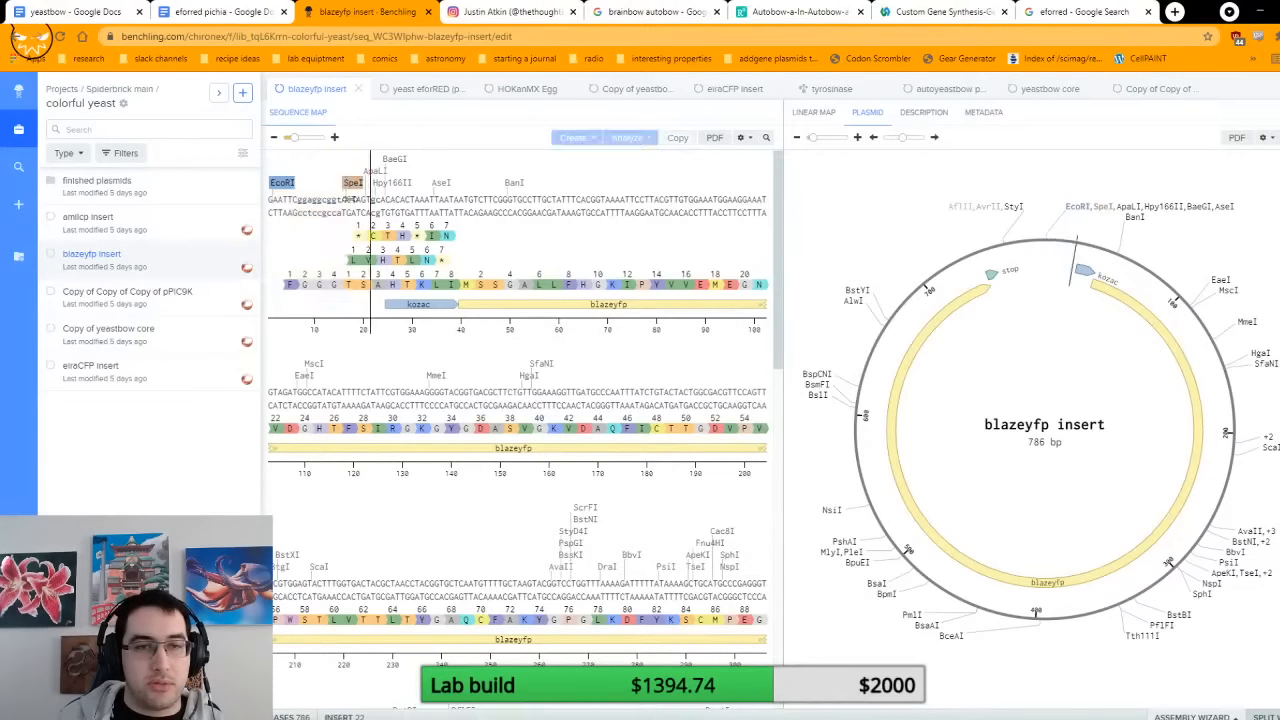
pyautogui.keyDown('shift'); pyautogui.click(271, 231); pyautogui.keyUp('shift')
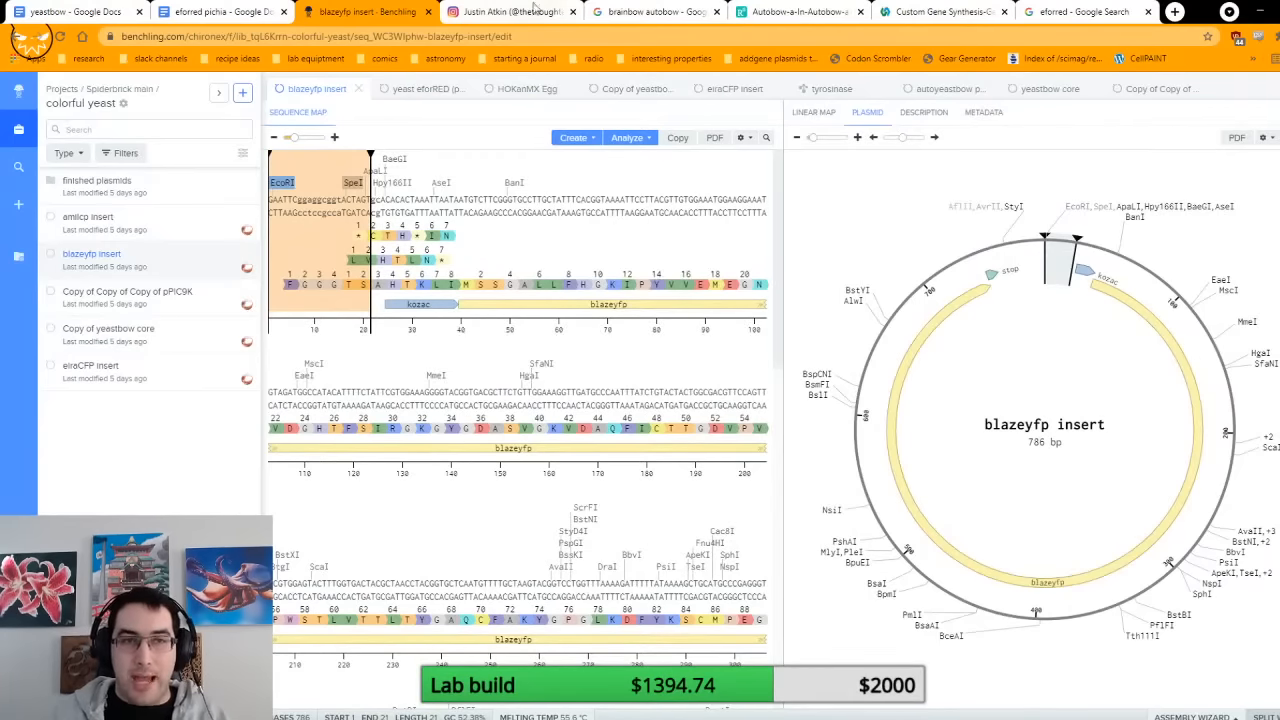
# Step: Switch to the eforred pichia document and review the six sequences to print alongside the autoyeastbow v1 digestion instructions
pyautogui.click(222, 12)
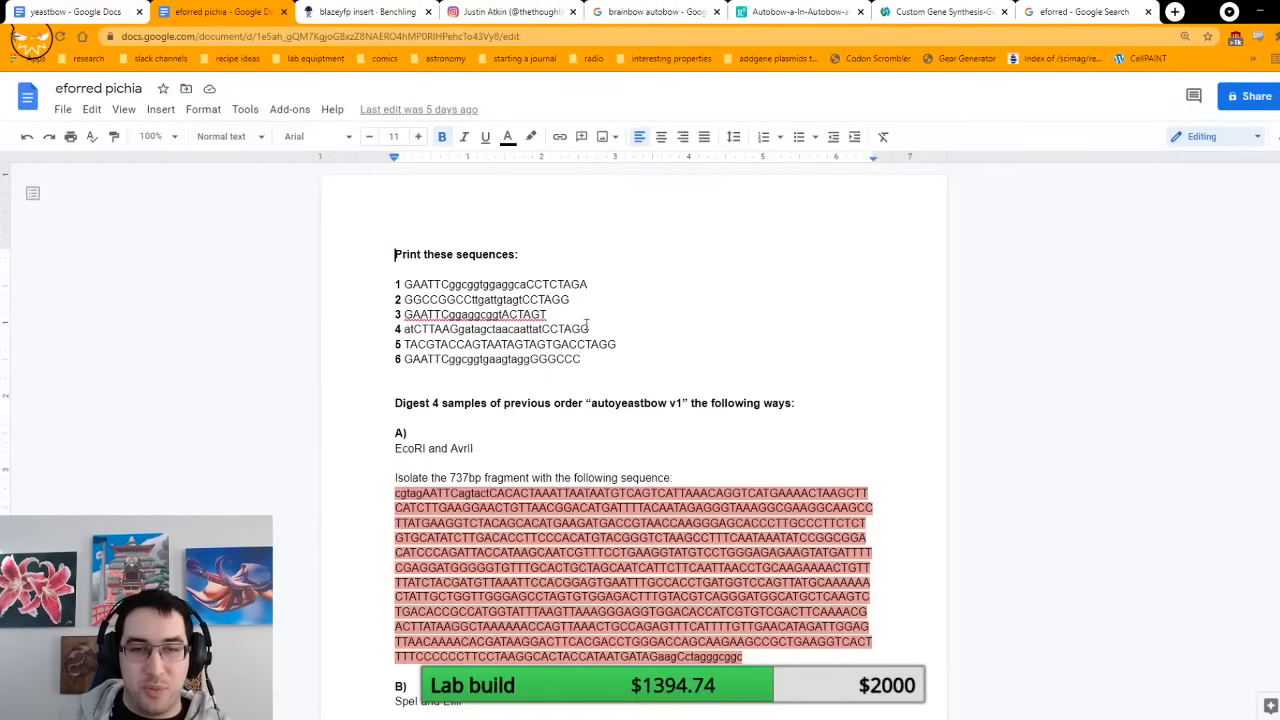
pyautogui.scroll(-3, 651, 305)
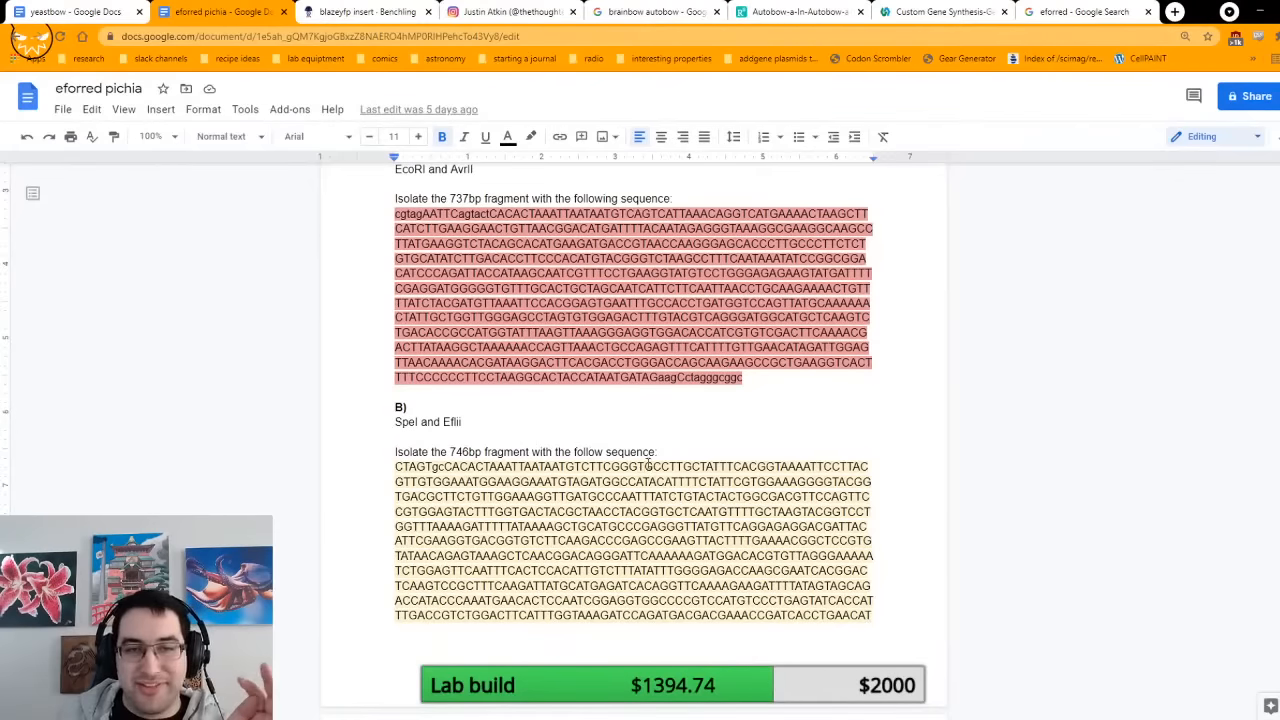
pyautogui.scroll(1, 648, 458)
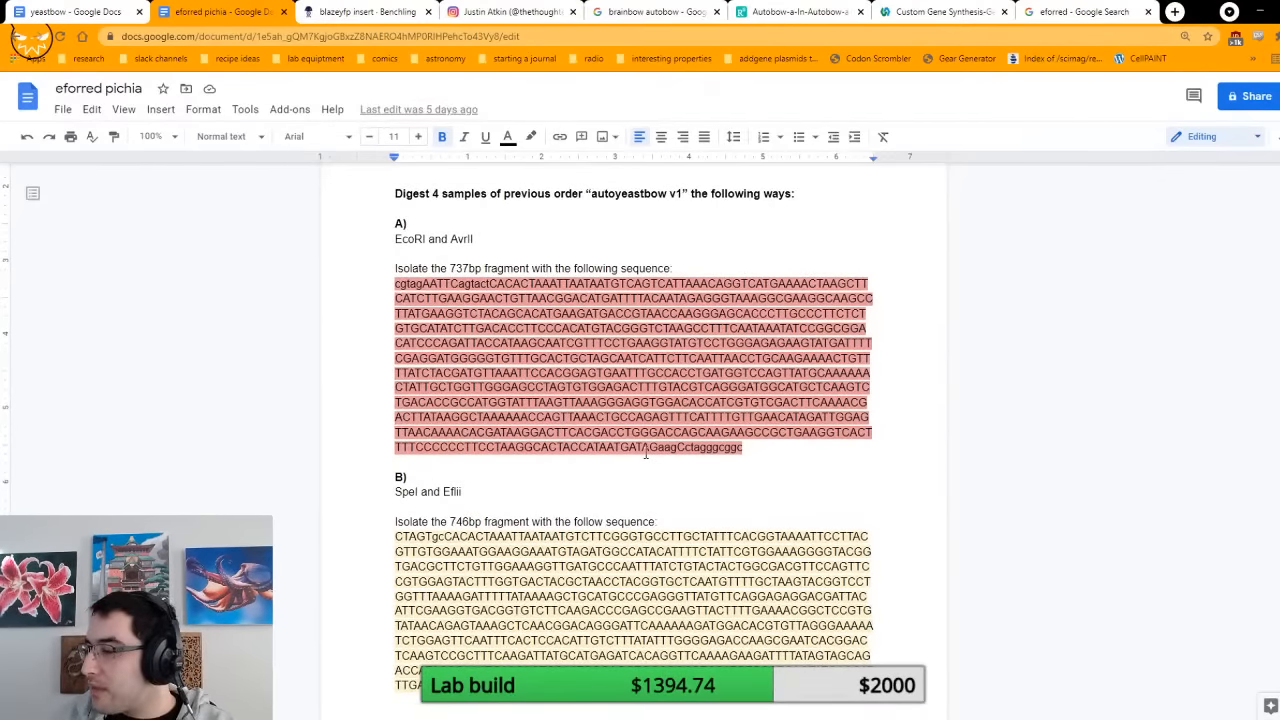
pyautogui.scroll(3, 645, 455)
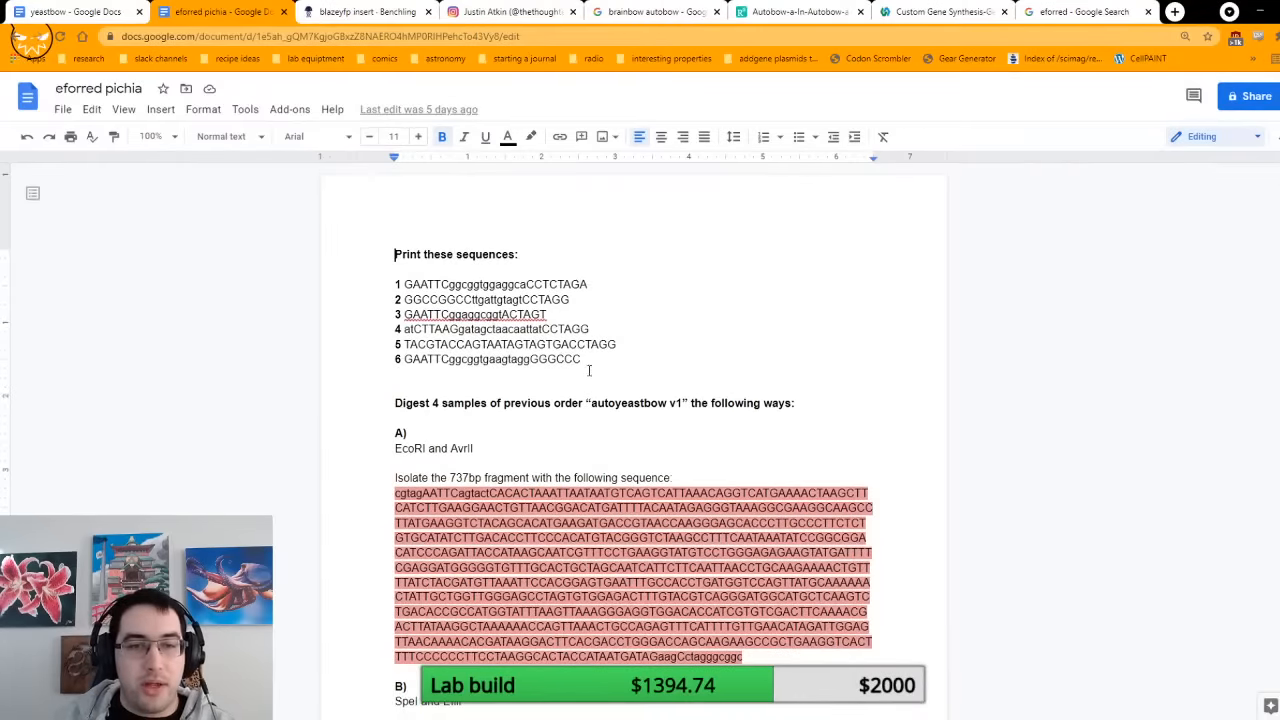
pyautogui.scroll(-1, 634, 320)
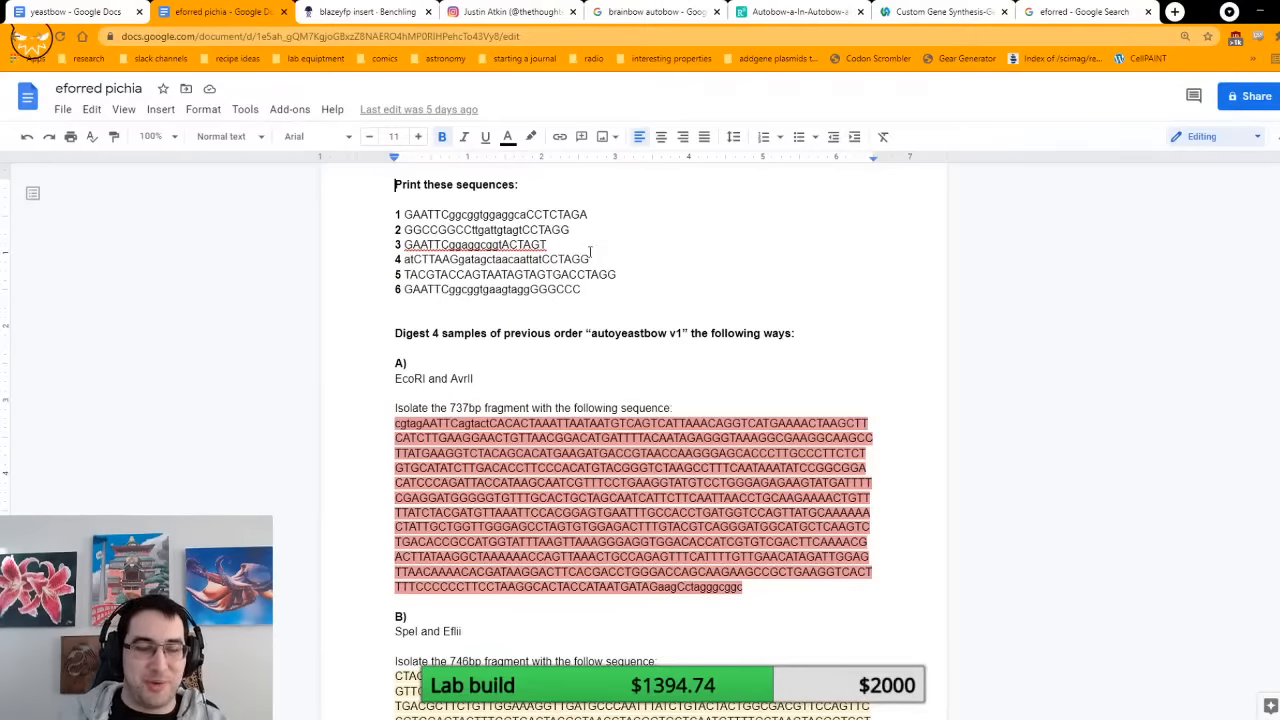
pyautogui.scroll(-1, 590, 252)
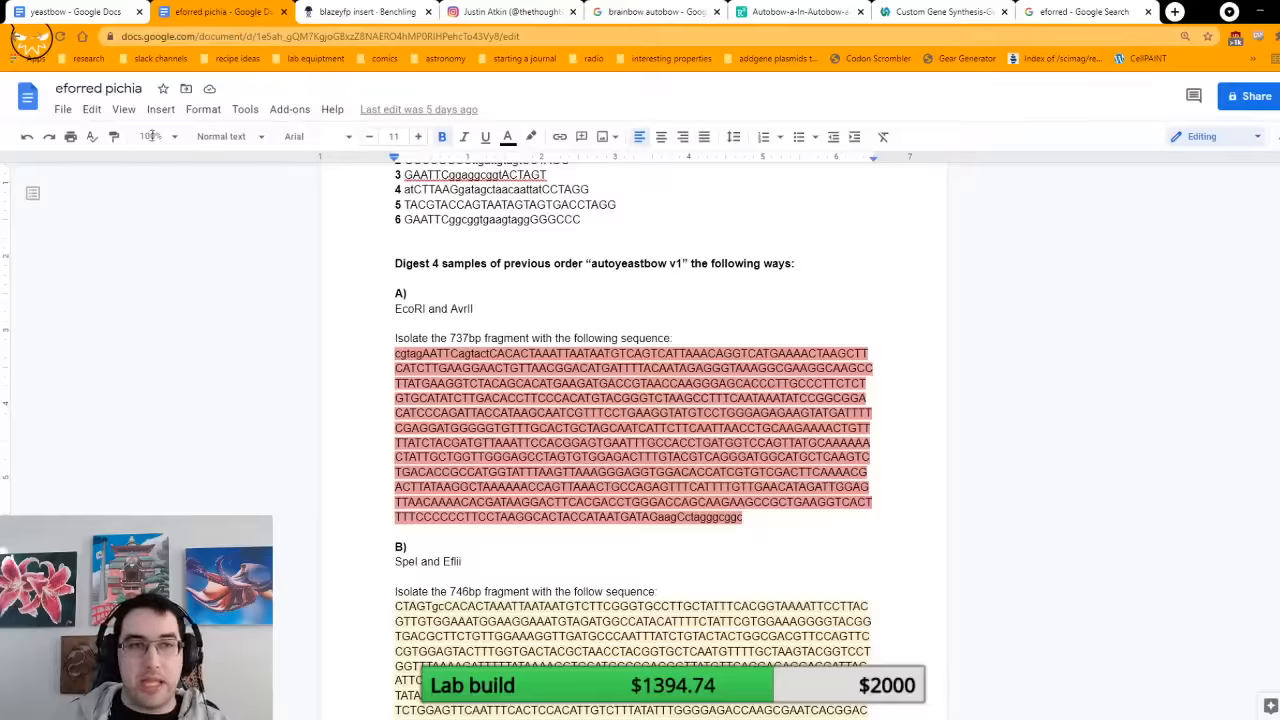
# Step: Open the yeastbow document and highlight the word "autoyeastbow" in its final shipping and labelling instruction
pyautogui.click(20, 12)
pyautogui.scroll(-20, 606, 260)
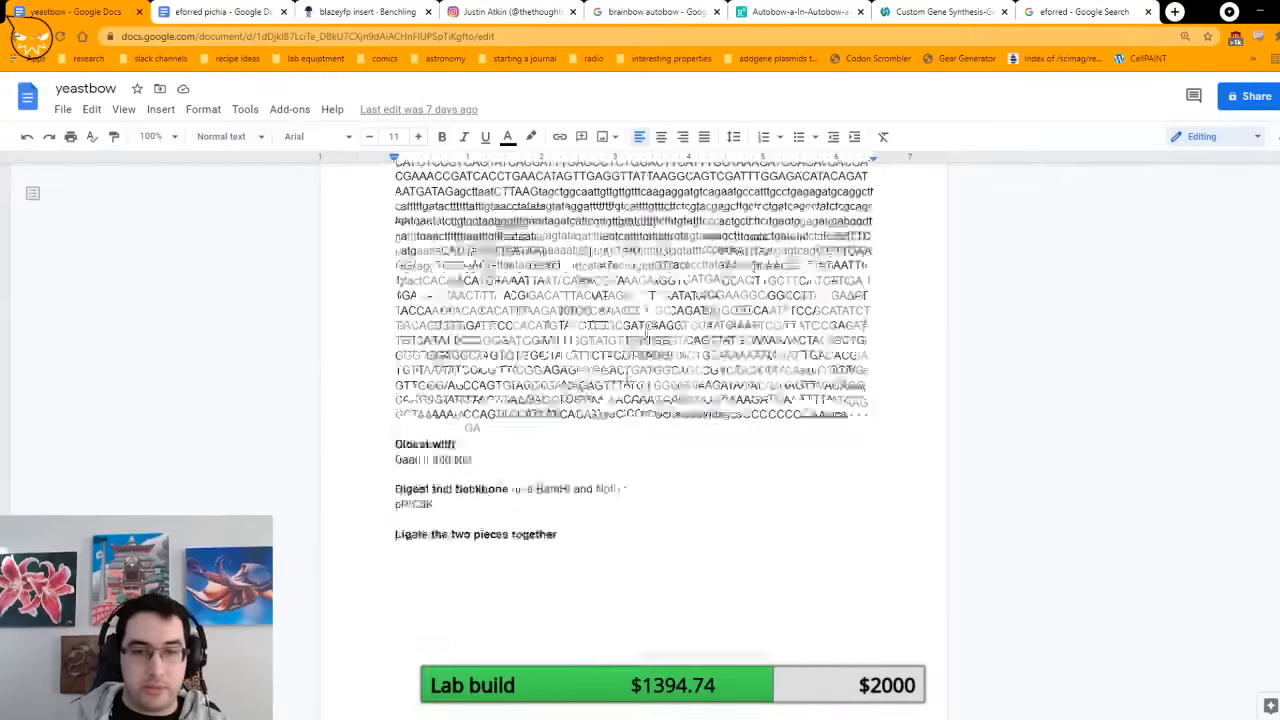
pyautogui.scroll(-10, 683, 477)
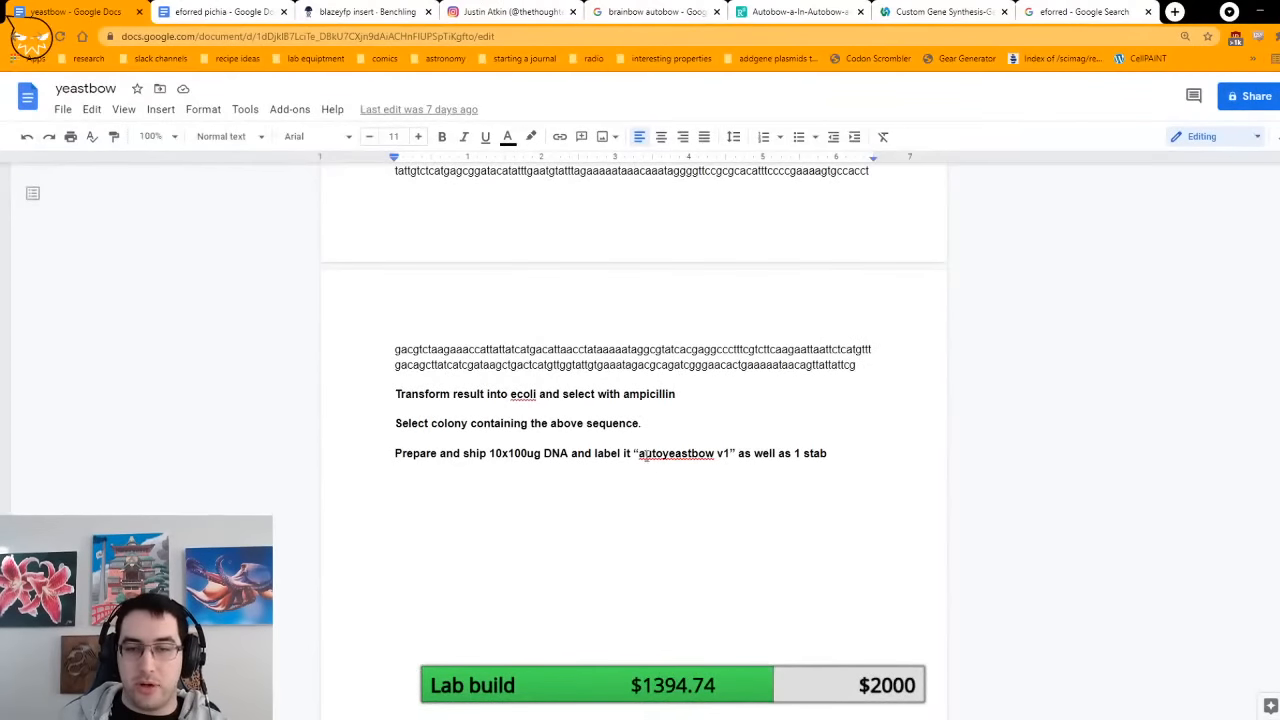
pyautogui.moveTo(640, 456); pyautogui.dragTo(715, 456)
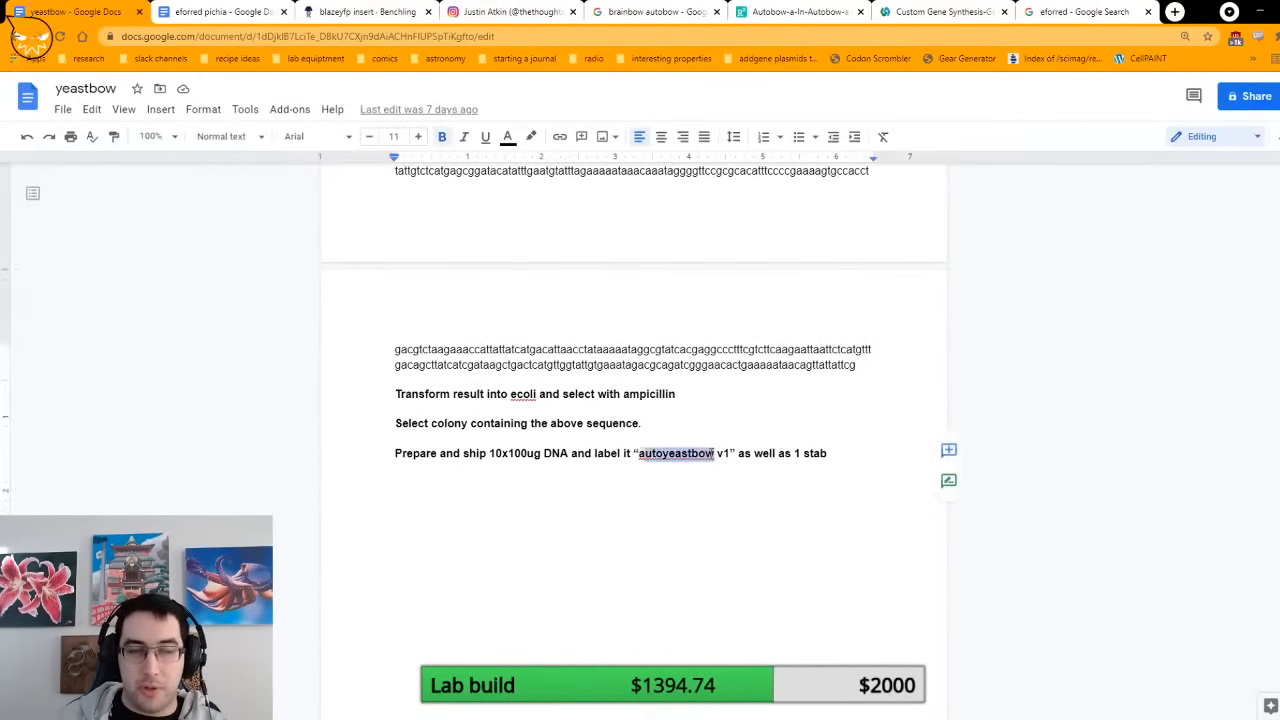
# Step: Return to the eforred pichia document and examine the enzyme pairs and isolated fragment sequences for digestions A to D
pyautogui.click(218, 11)
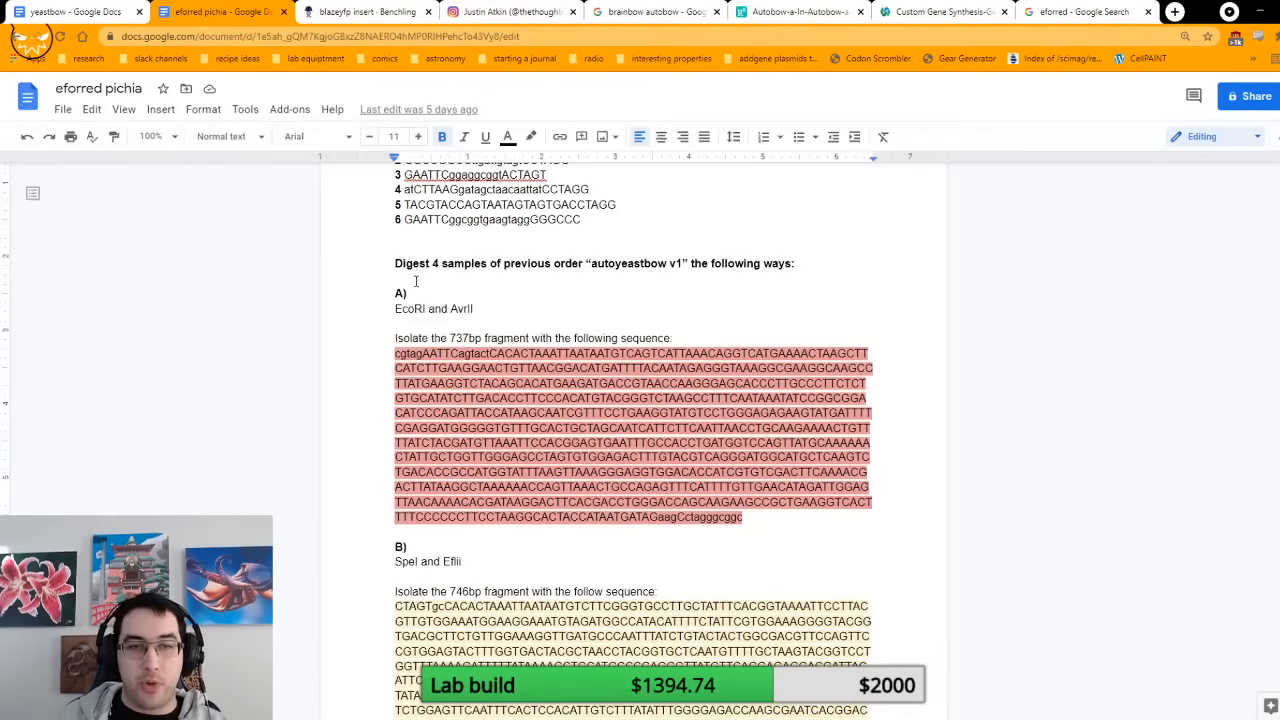
pyautogui.click(637, 254)
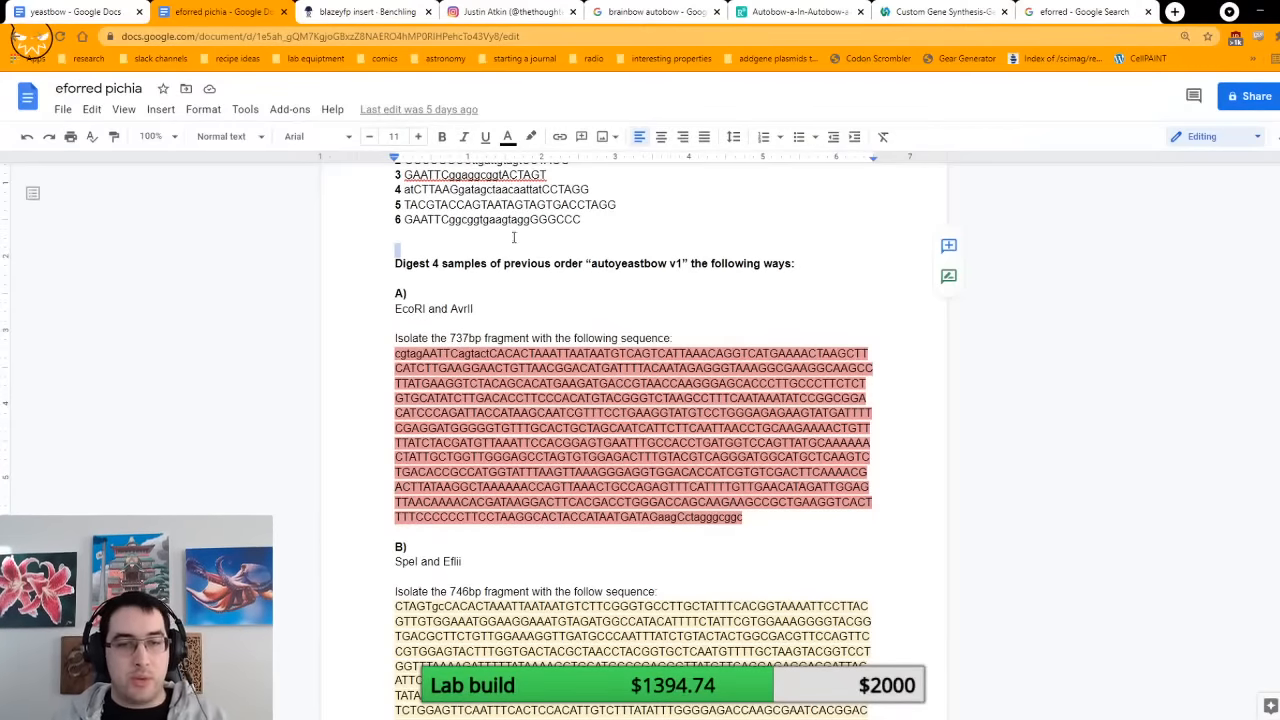
pyautogui.scroll(-3, 588, 470)
pyautogui.scroll(-3, 588, 467)
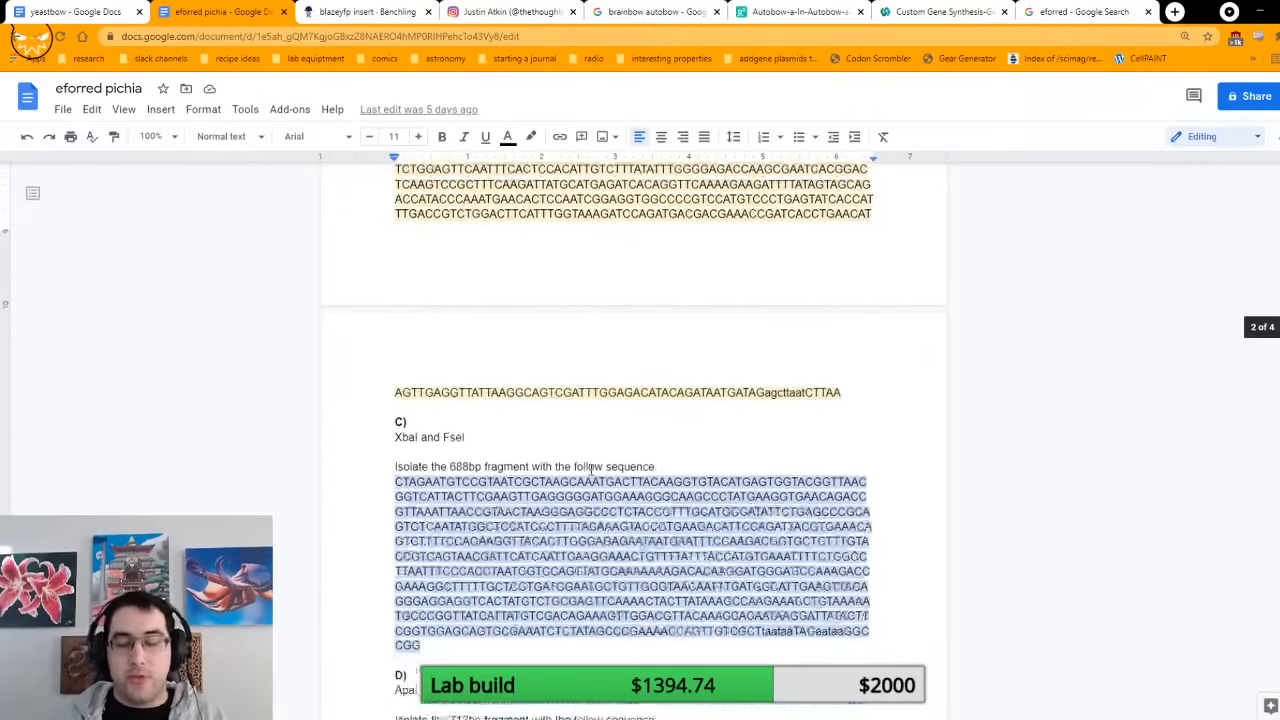
pyautogui.scroll(5, 632, 507)
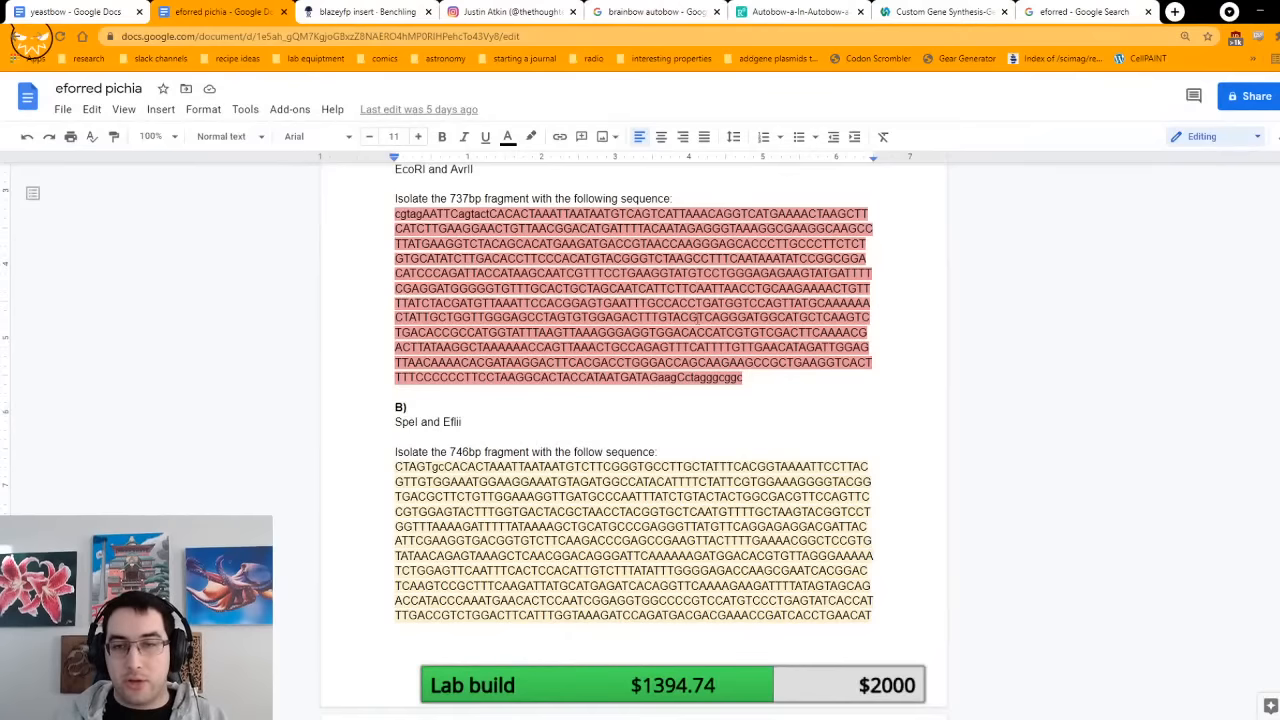
pyautogui.scroll(-1, 708, 318)
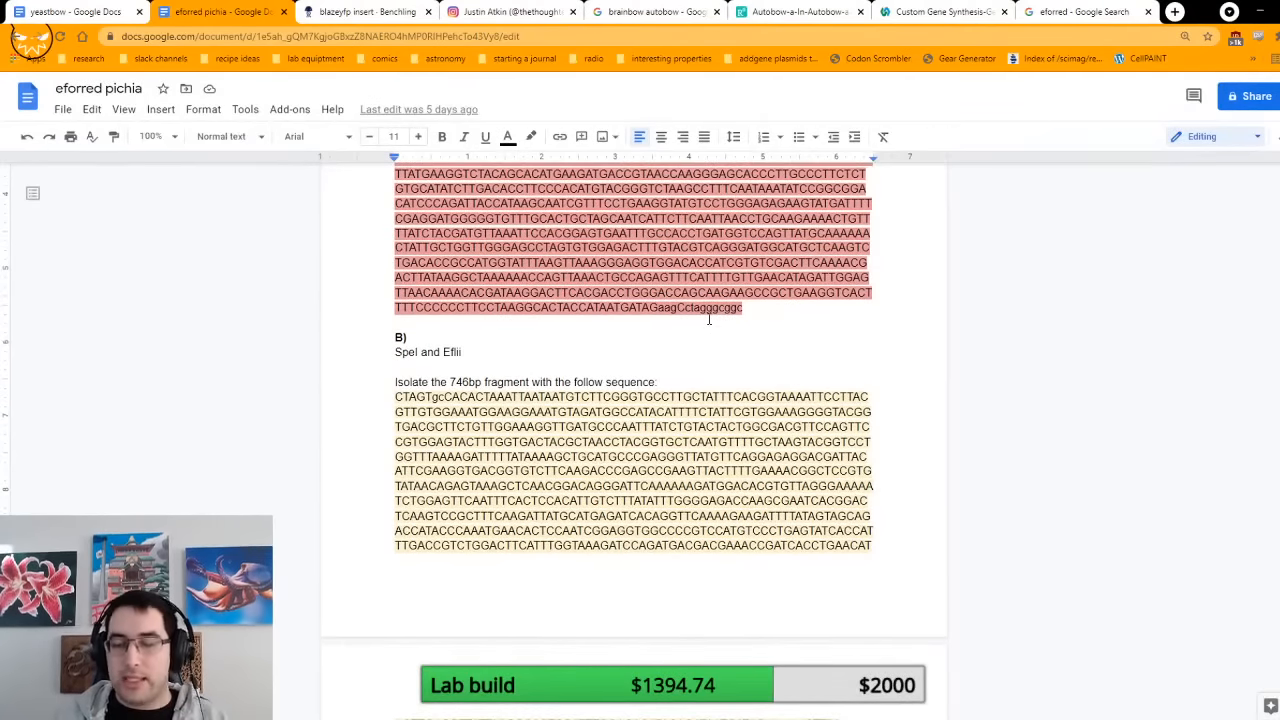
pyautogui.scroll(-5, 712, 318)
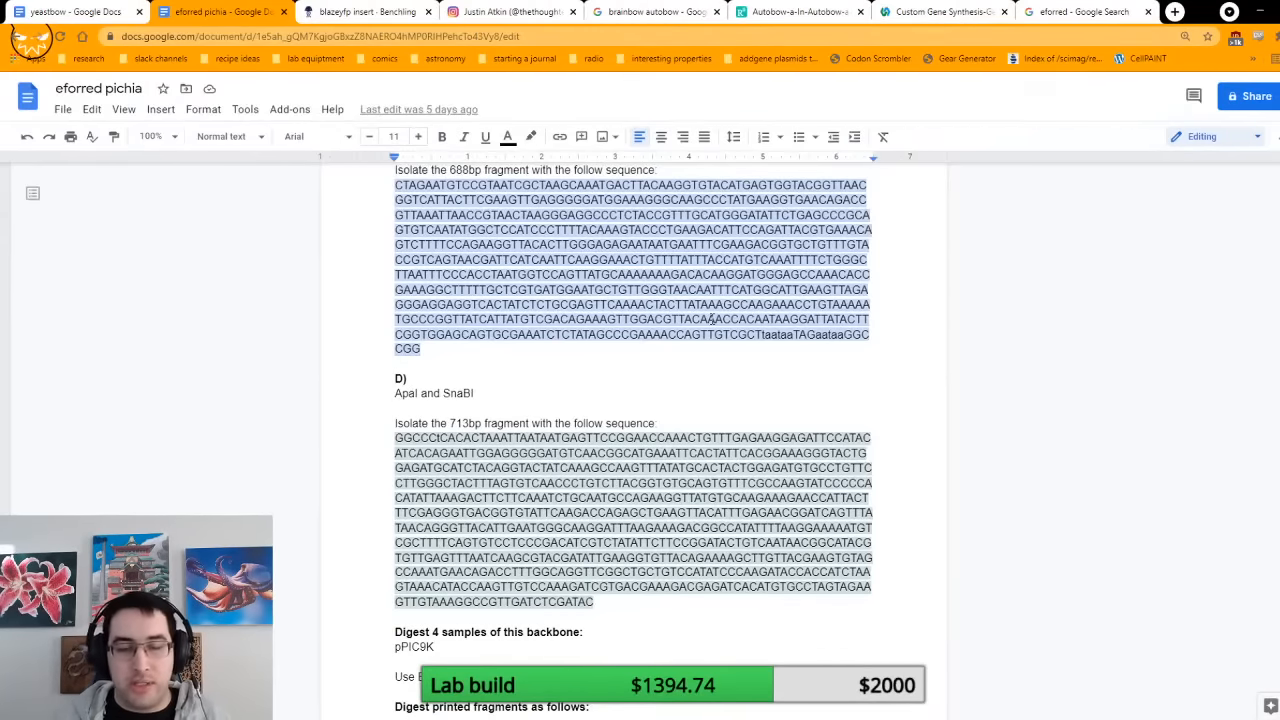
pyautogui.scroll(5, 697, 389)
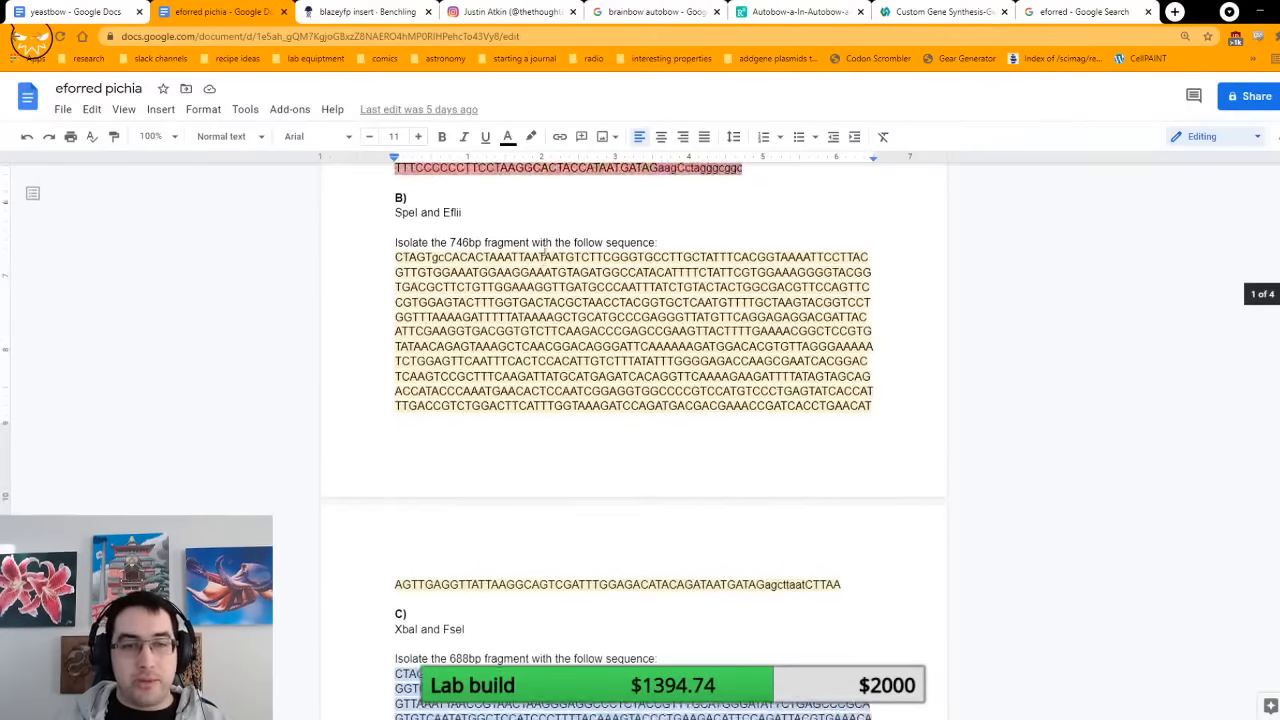
pyautogui.scroll(-4, 540, 250)
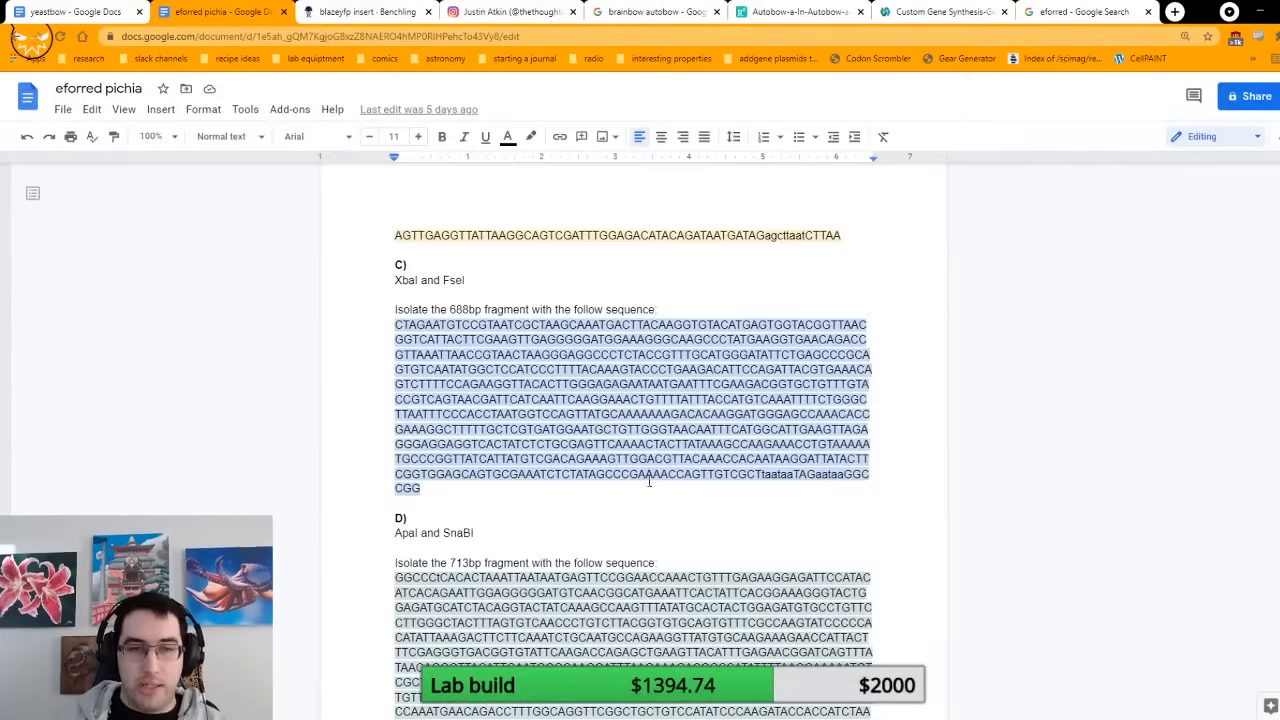
# Step: Highlight "Digest 4 samples" and the EcoRI and AvrII enzymes in the pPIC9K backbone digestion instructions
pyautogui.scroll(-3, 646, 485)
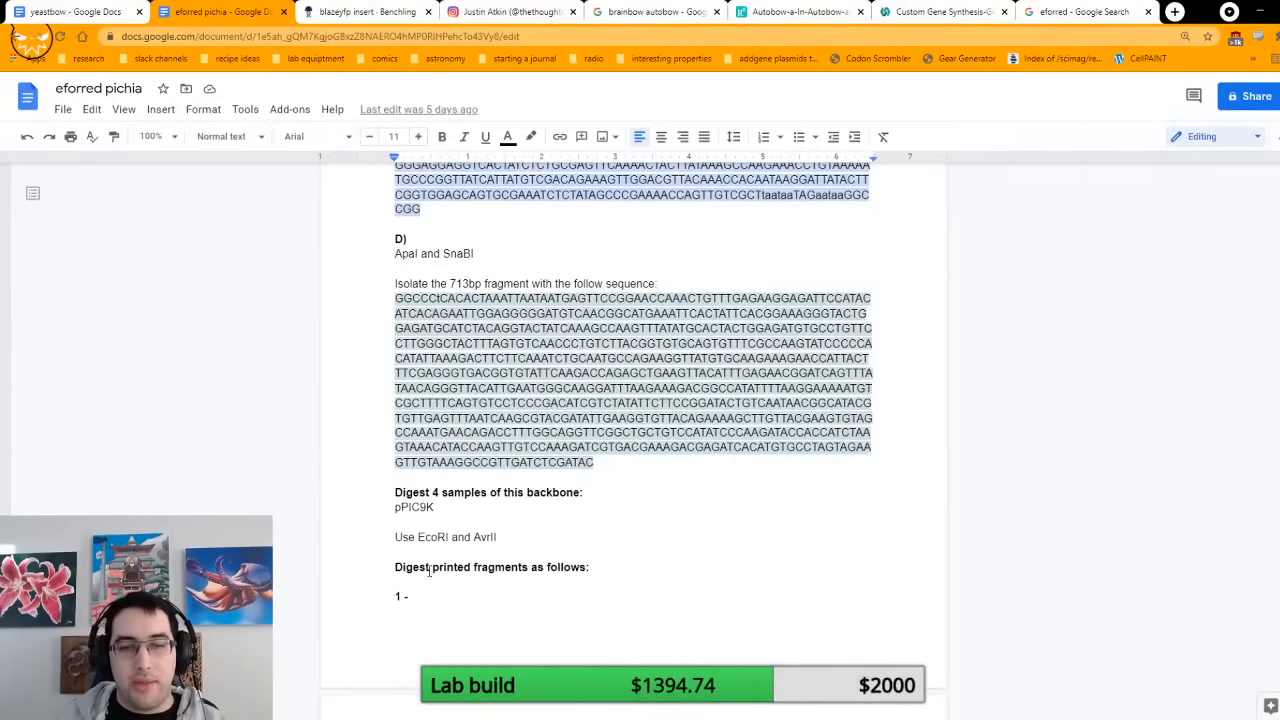
pyautogui.scroll(-2, 523, 535)
pyautogui.moveTo(396, 353); pyautogui.dragTo(488, 354)
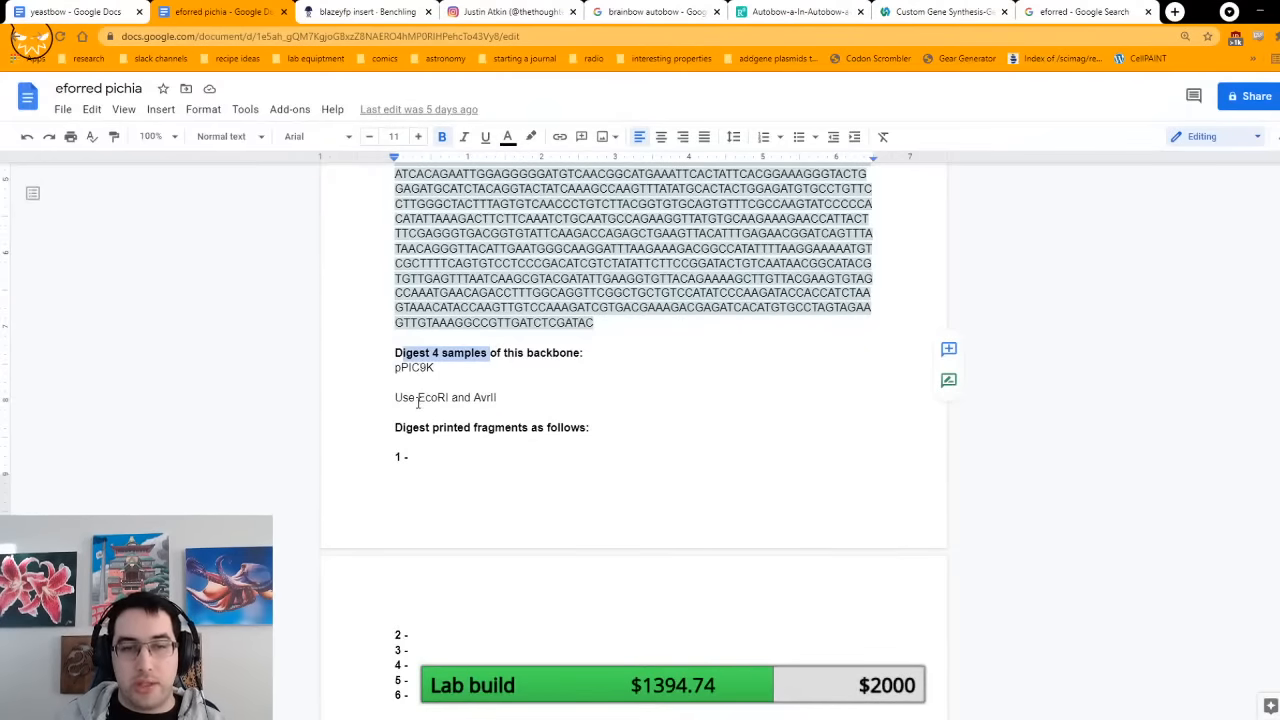
pyautogui.moveTo(416, 397); pyautogui.dragTo(495, 397)
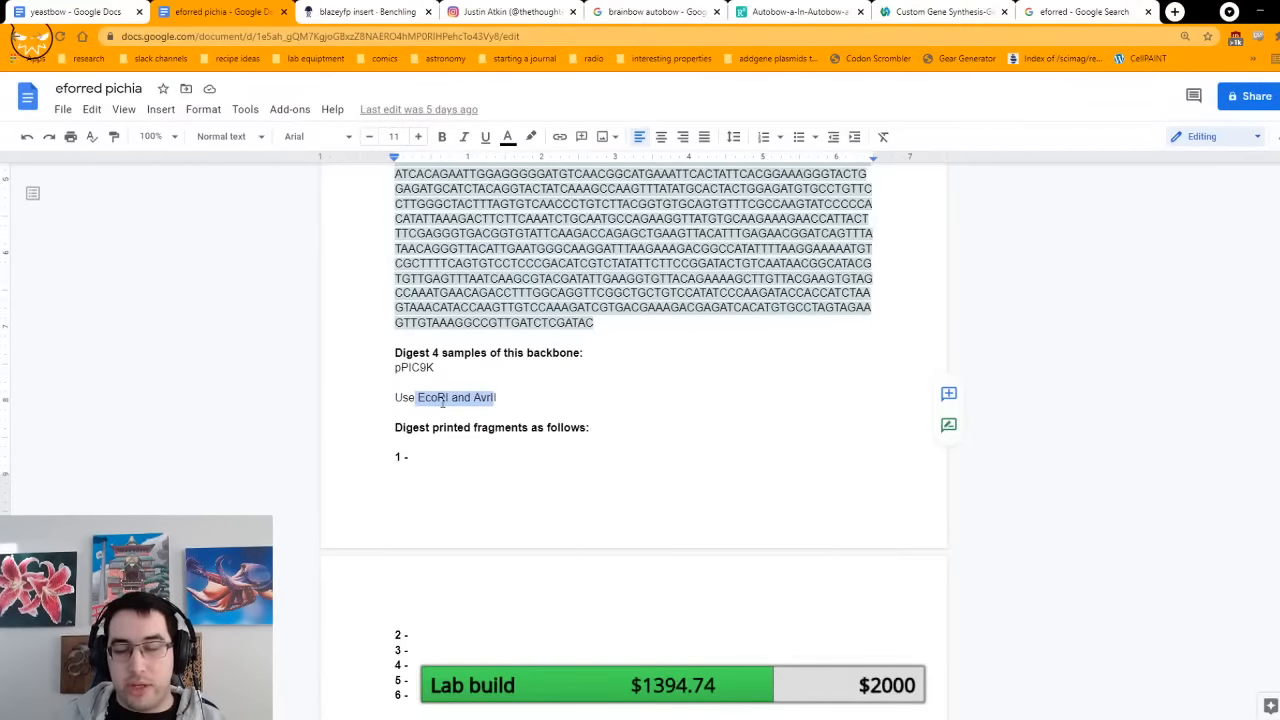
pyautogui.click(532, 390)
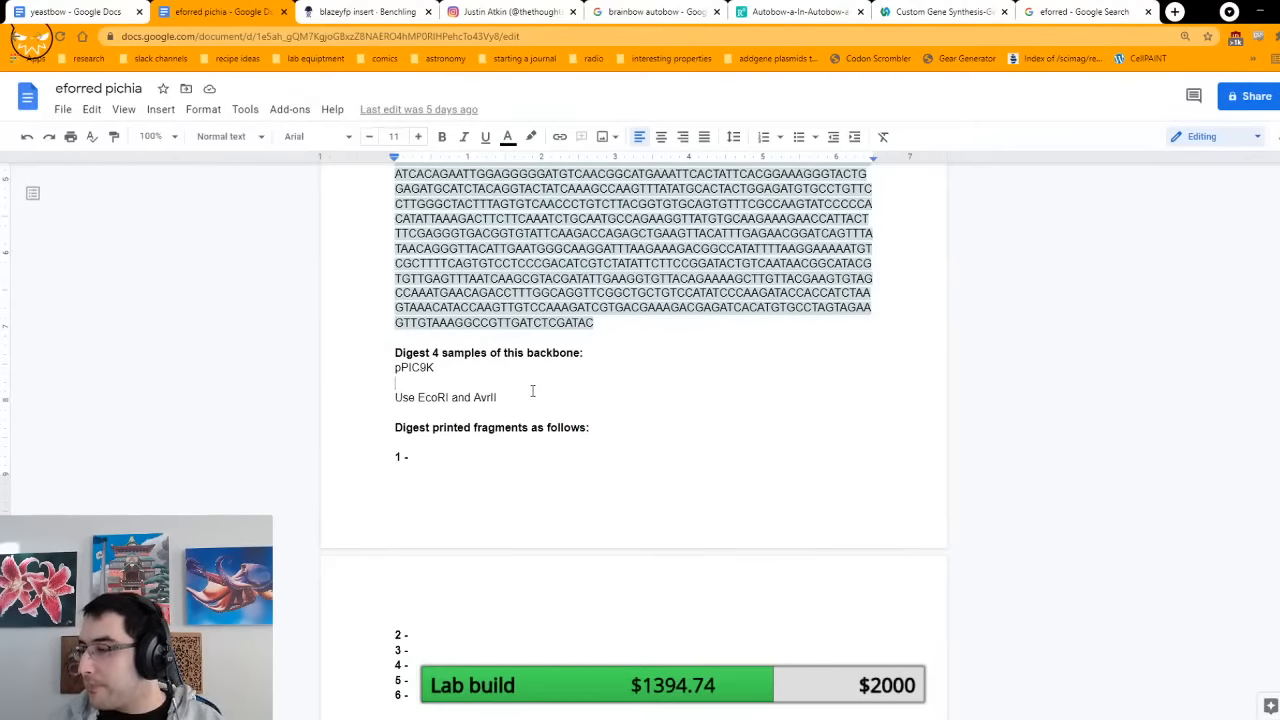
# Step: Review the ligation instructions for fragments A to D and the closing E. coli transformation, labelling and shipping instructions
pyautogui.scroll(-3, 529, 391)
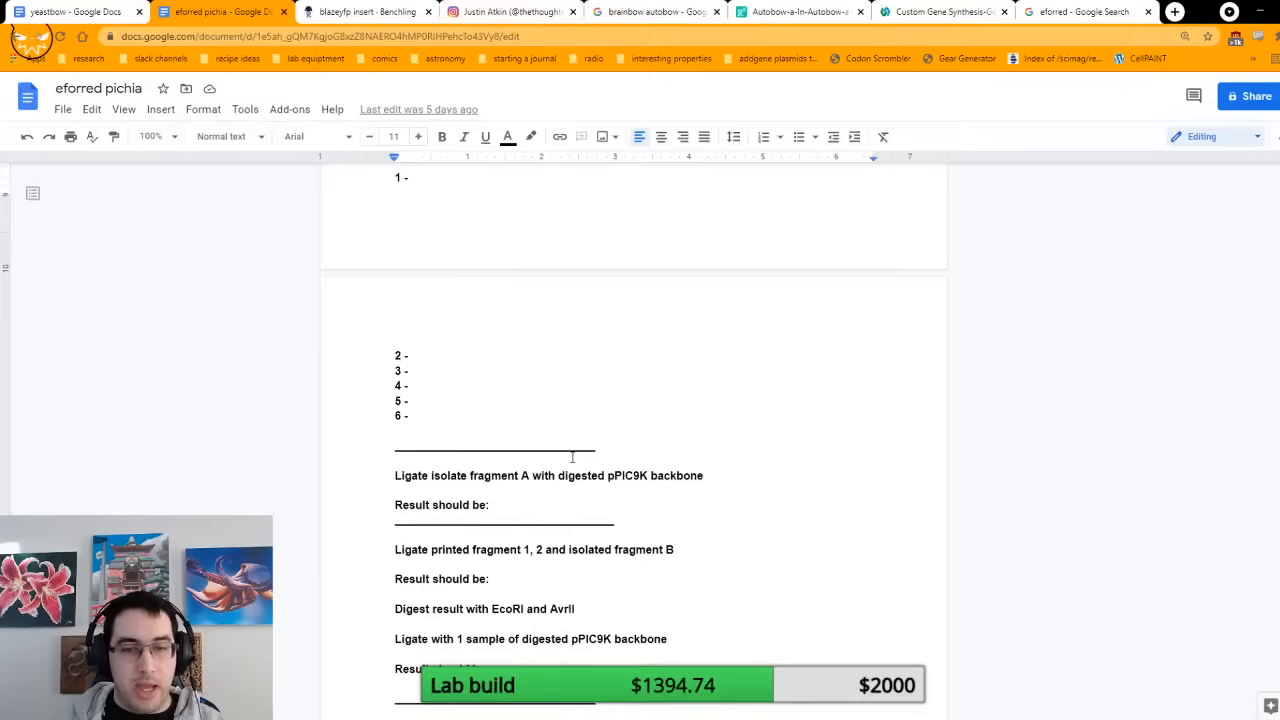
pyautogui.scroll(-2, 580, 455)
pyautogui.scroll(-2, 666, 397)
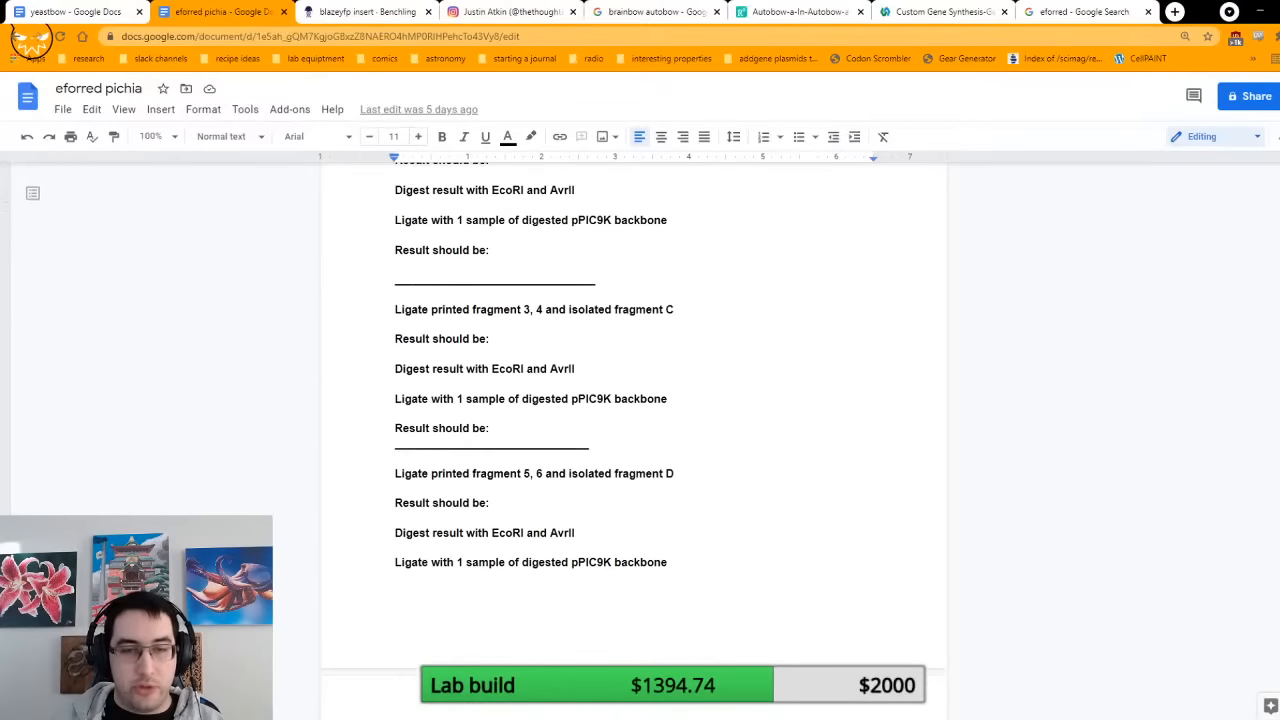
pyautogui.scroll(-1, 553, 446)
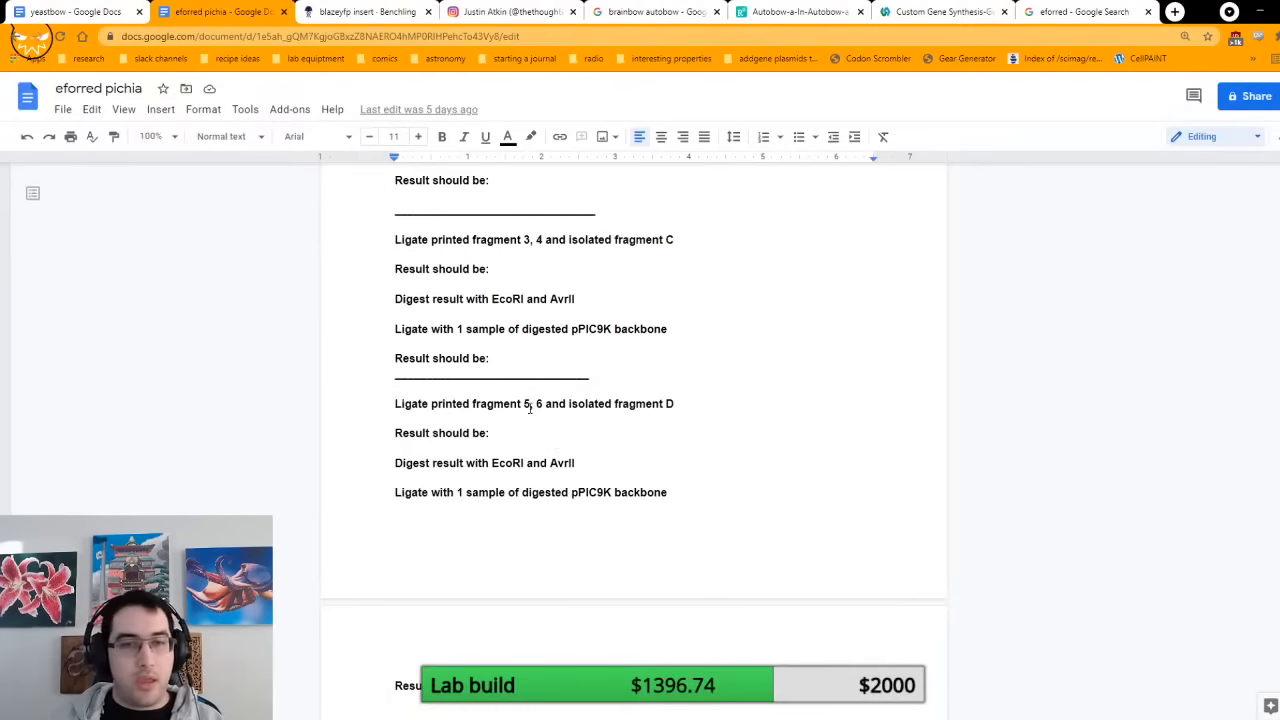
pyautogui.scroll(-5, 570, 400)
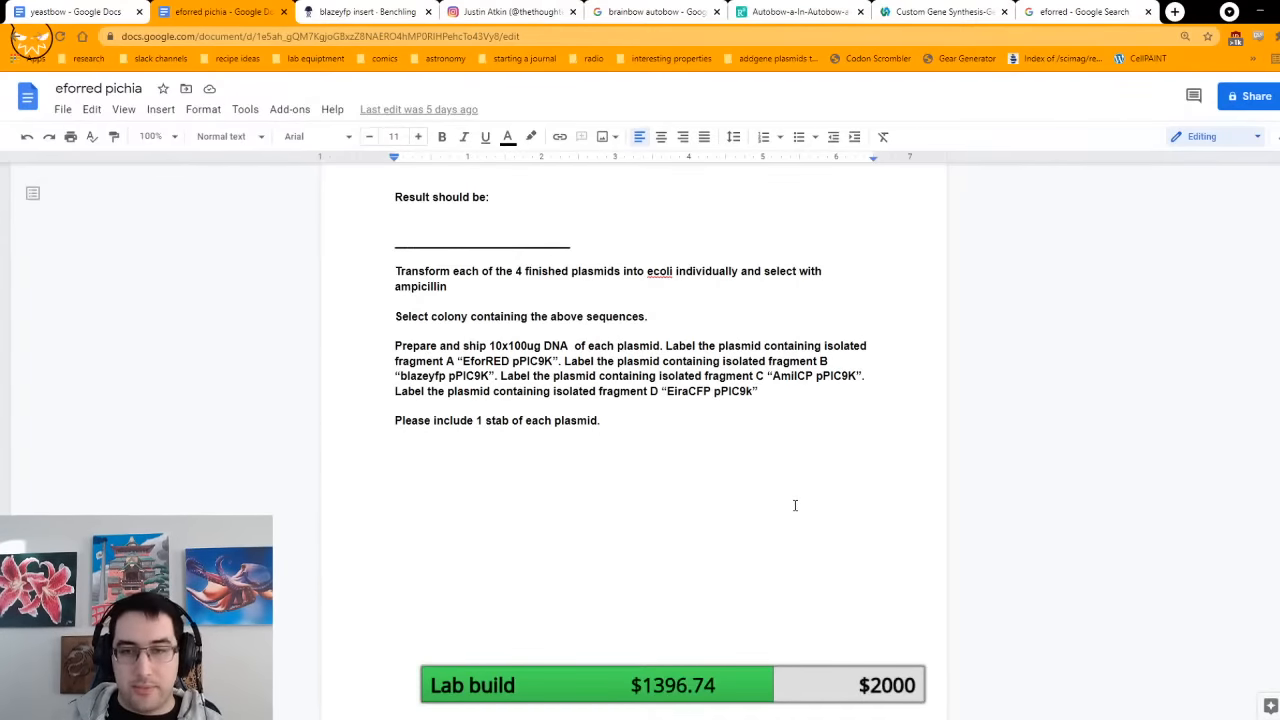
pyautogui.scroll(5, 832, 497)
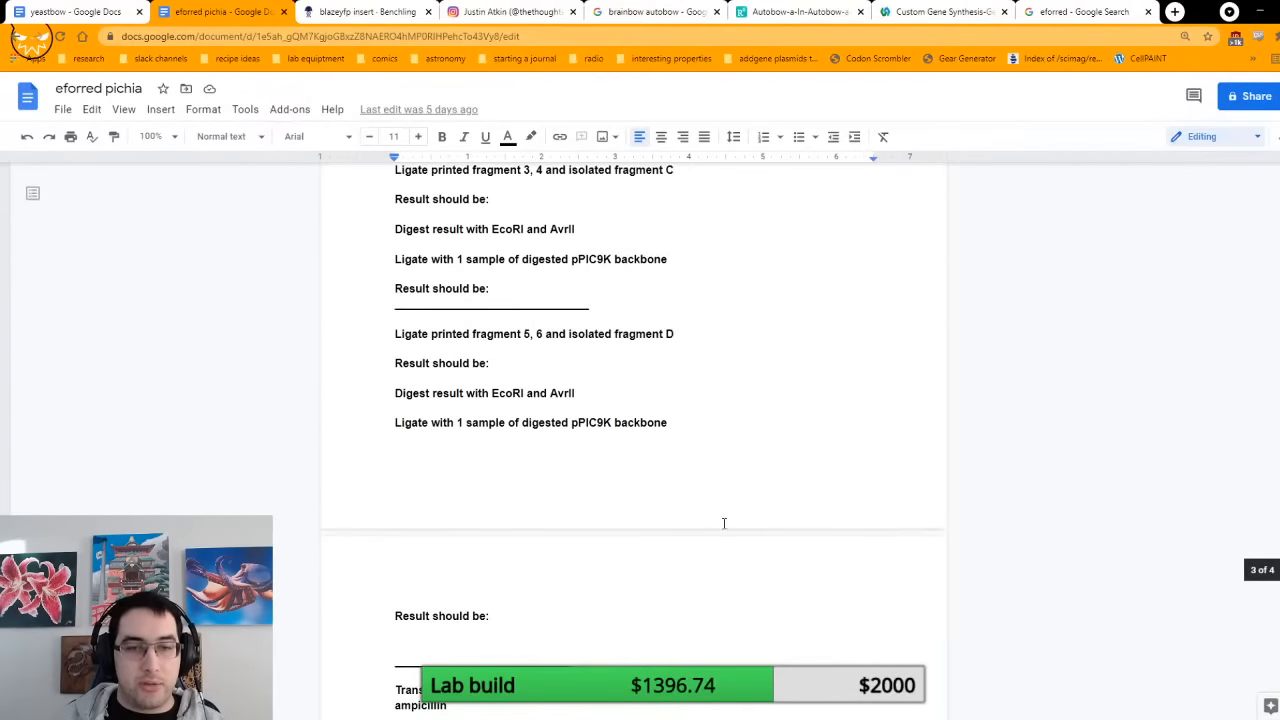
# Step: Highlight printed sequence 3 and compare it with the EcoRI and SpeI sites at the start of the blazeyfp insert in Benchling
pyautogui.scroll(1, 502, 323)
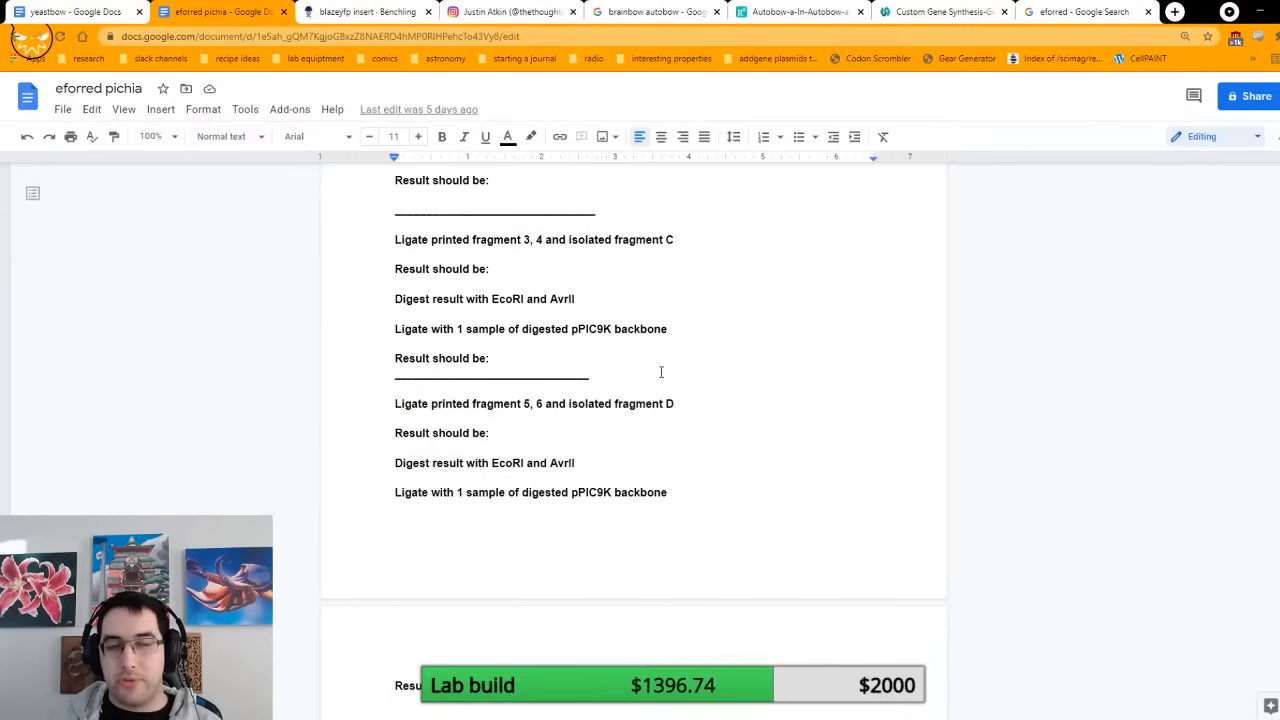
pyautogui.scroll(8, 661, 372)
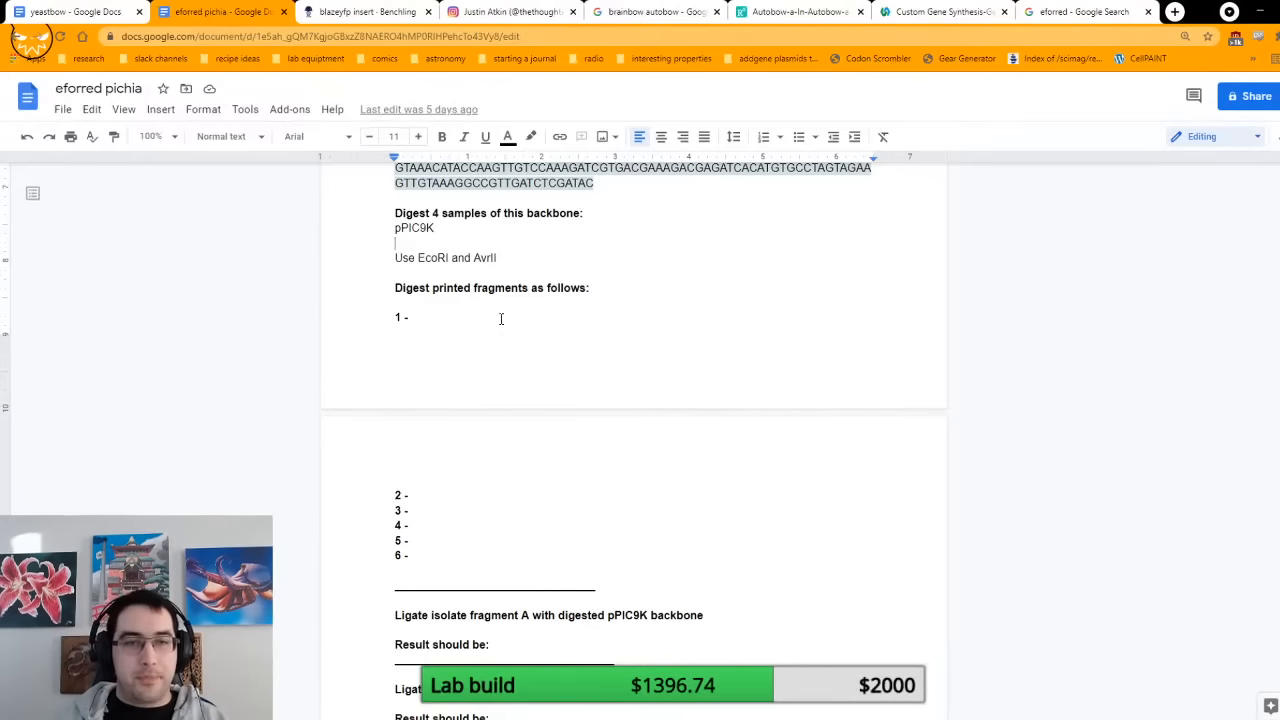
pyautogui.scroll(20, 528, 348)
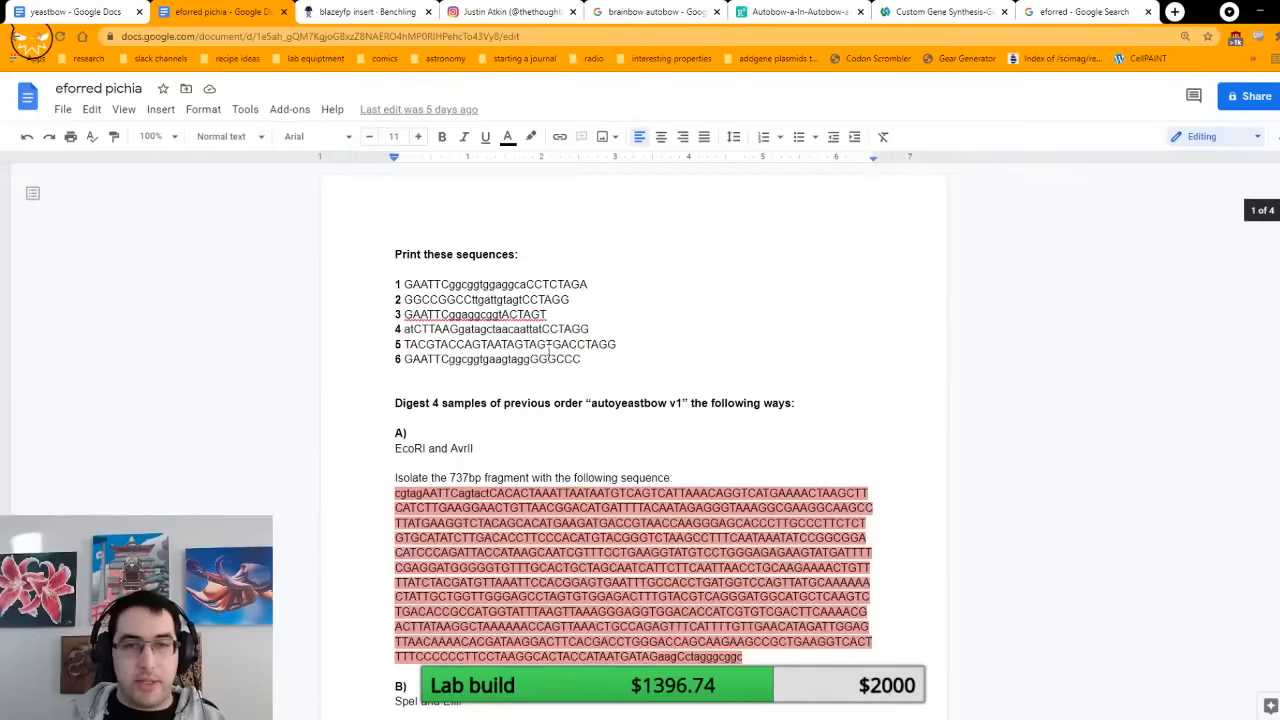
pyautogui.doubleClick(519, 313)
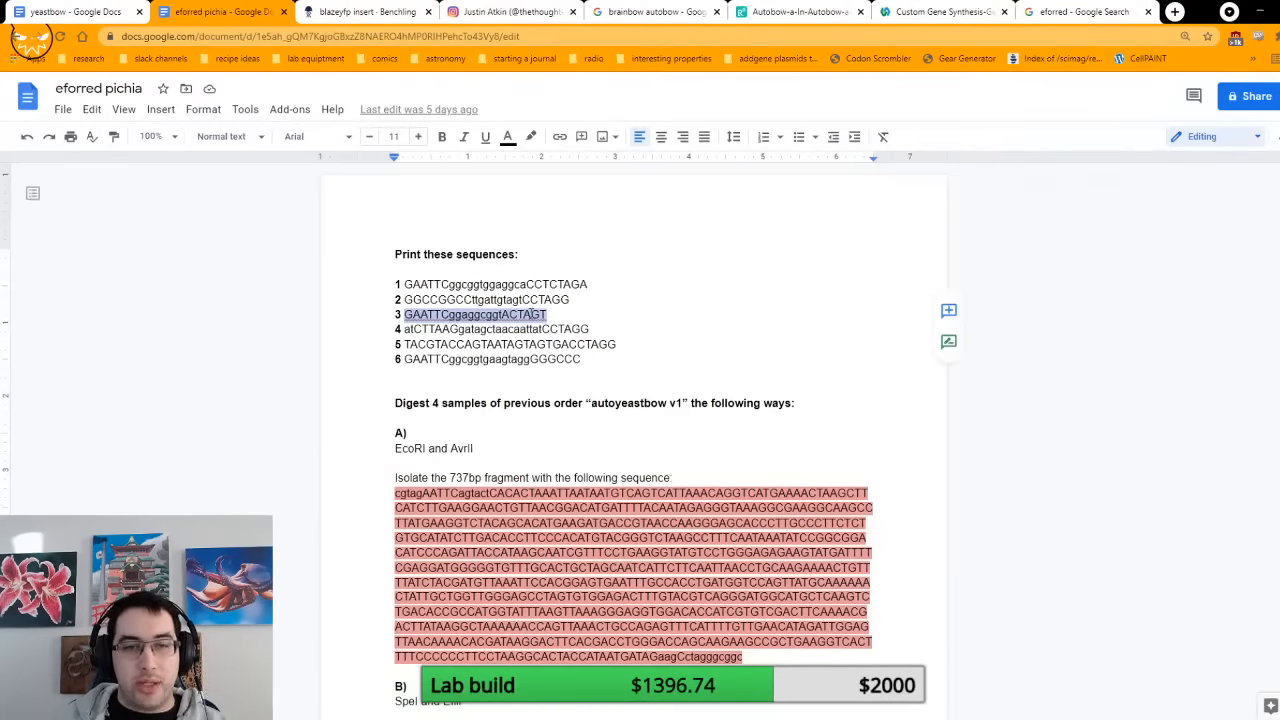
pyautogui.click(390, 14)
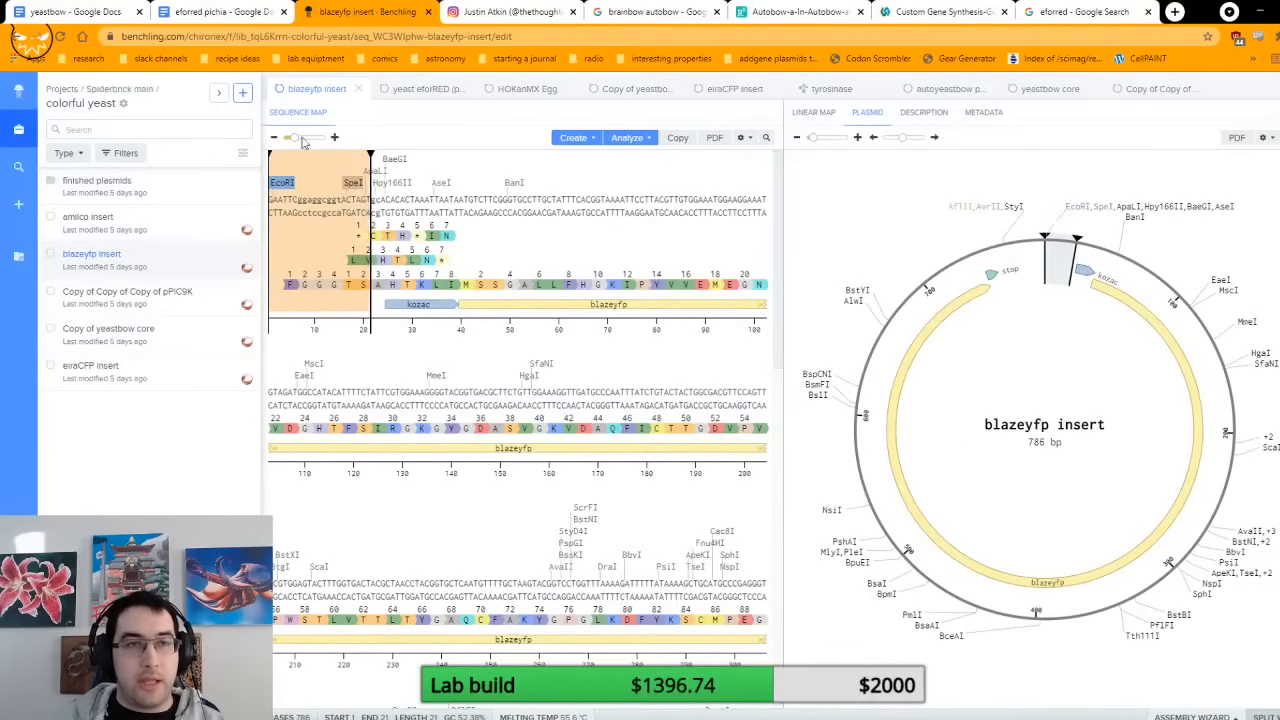
pyautogui.click(222, 12)
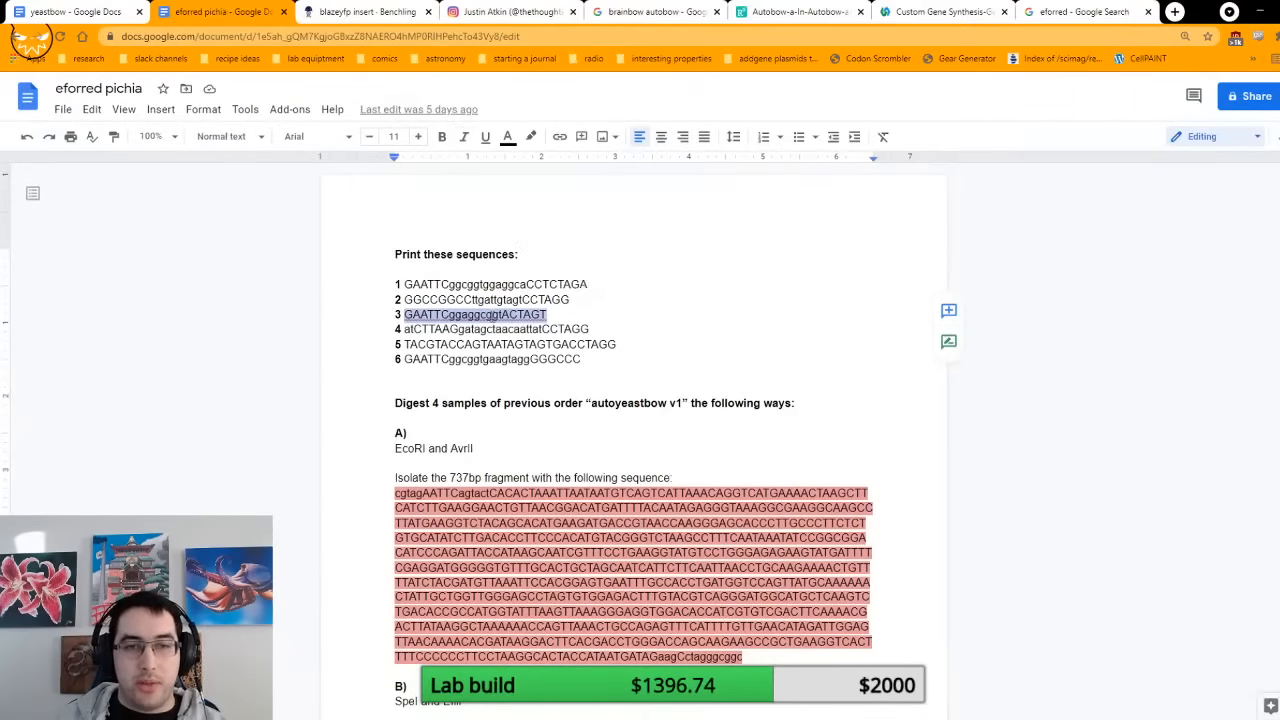
# Step: Enter SpeI as the digestion enzyme for printed fragment 3 in the eforred pichia document
pyautogui.scroll(-15, 455, 399)
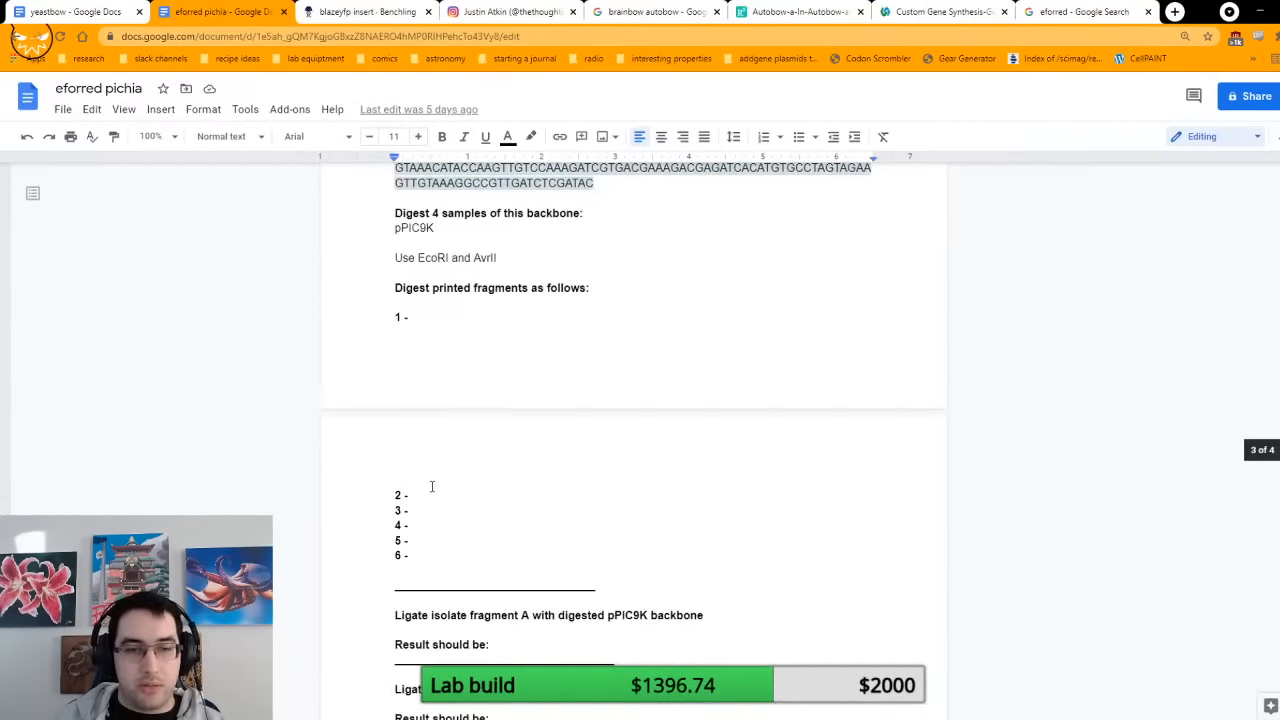
pyautogui.click(427, 514)
pyautogui.write('Spe')
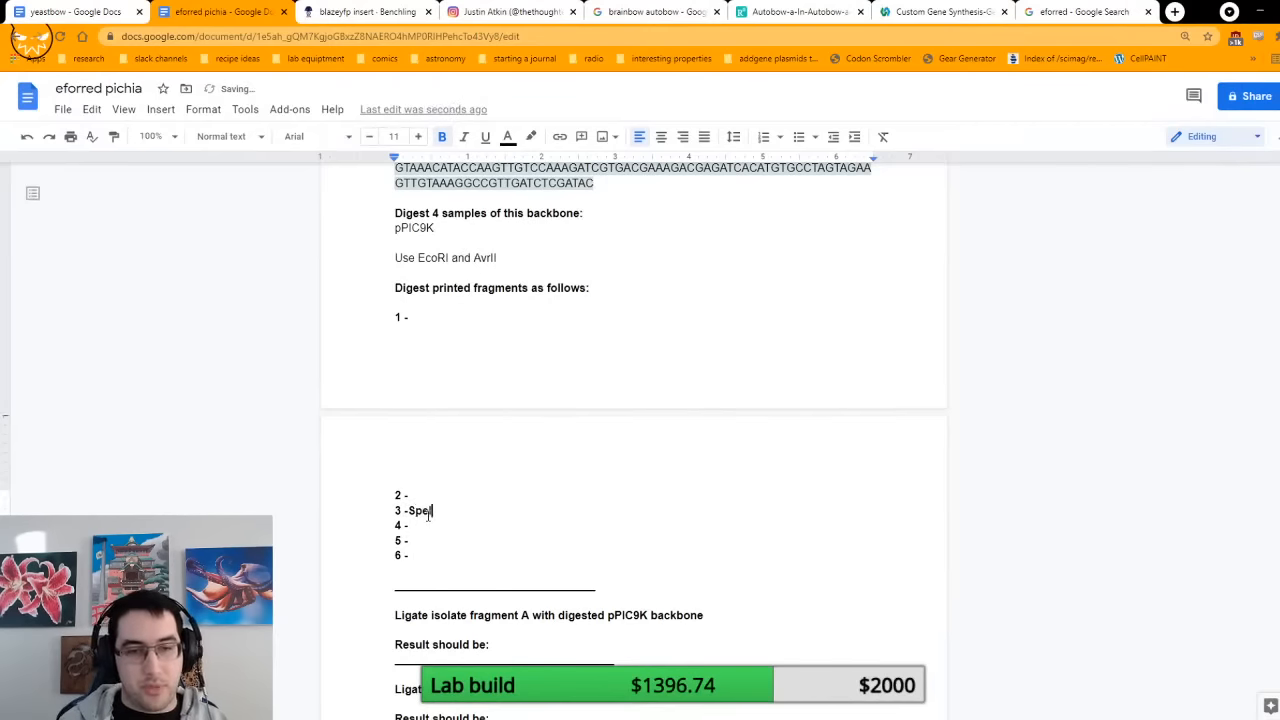
pyautogui.write('I')
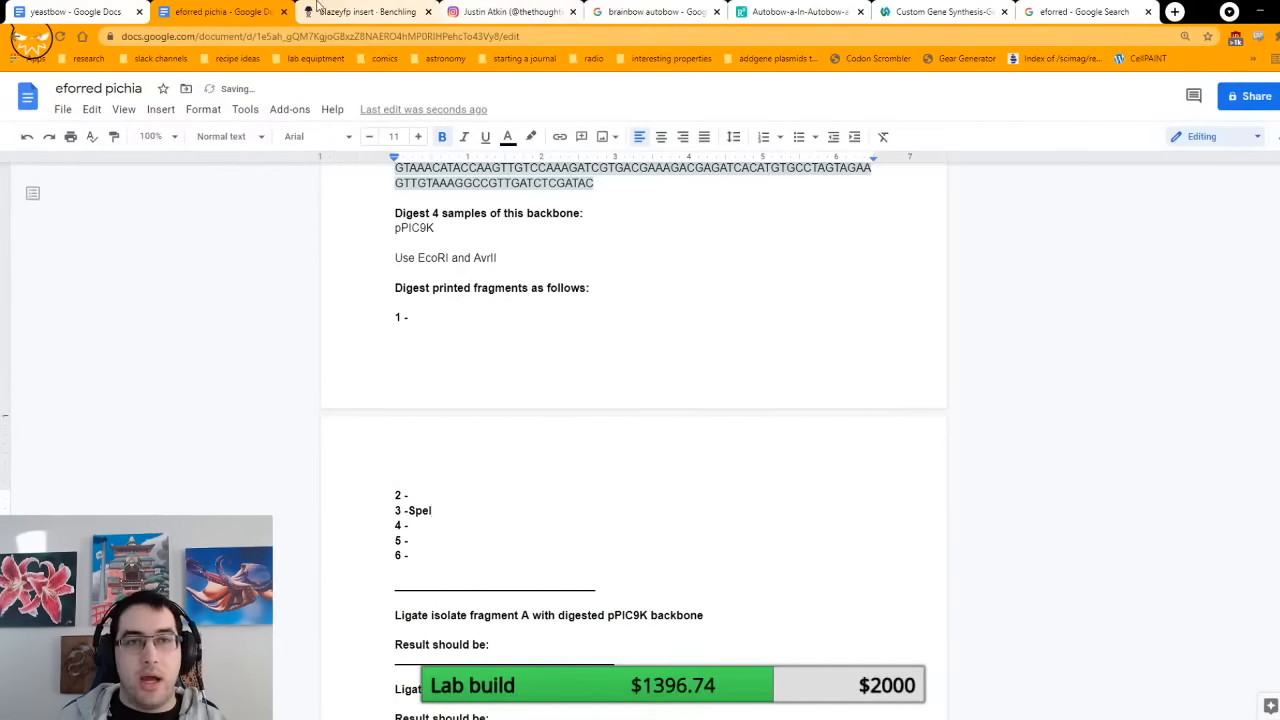
# Step: Check the end of the blazeyfp insert in Benchling and enter AfLII as the enzyme for printed fragment 4 in the eforred pichia document
pyautogui.click(350, 11)
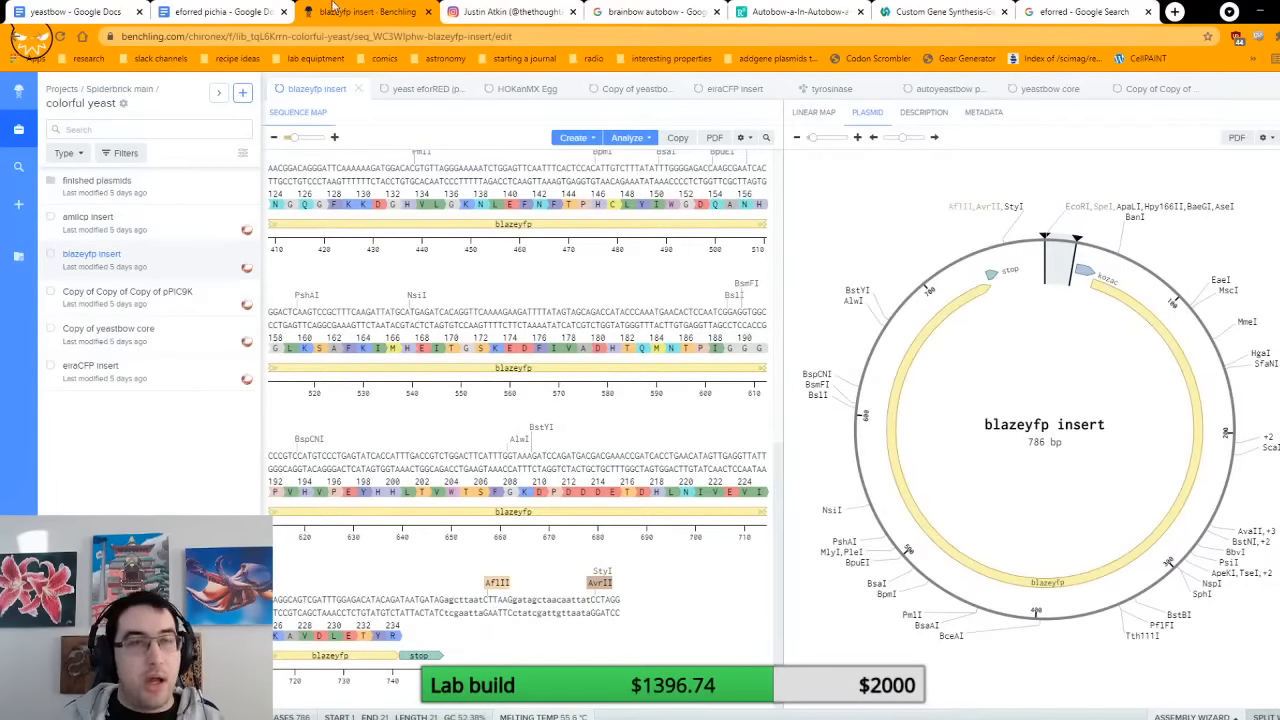
pyautogui.click(185, 5)
pyautogui.scroll(10, 543, 278)
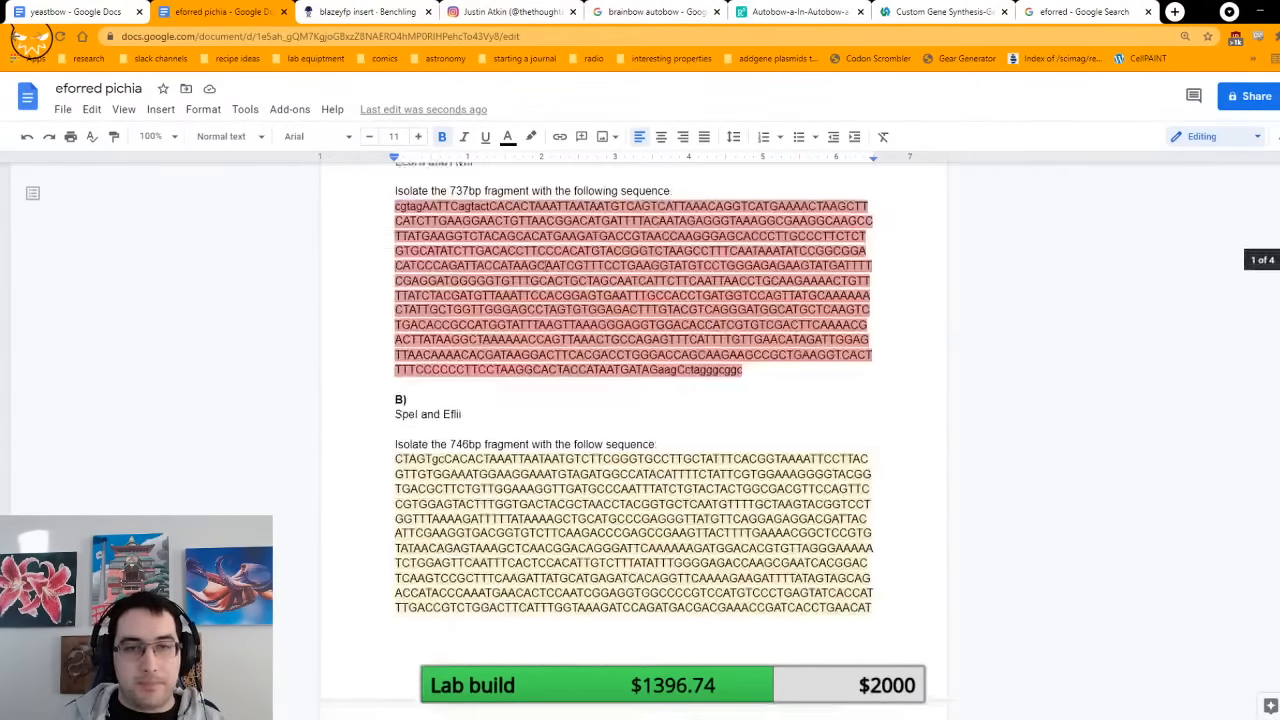
pyautogui.scroll(5, 565, 328)
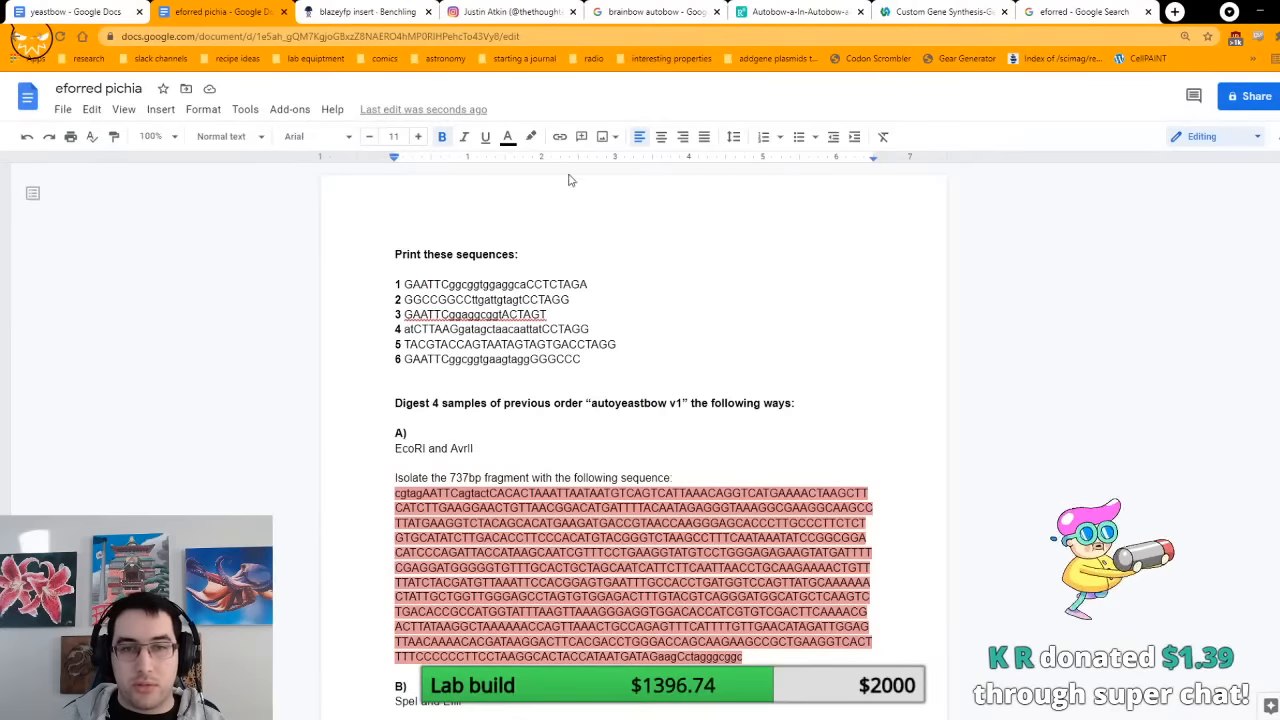
pyautogui.scroll(-10, 565, 300)
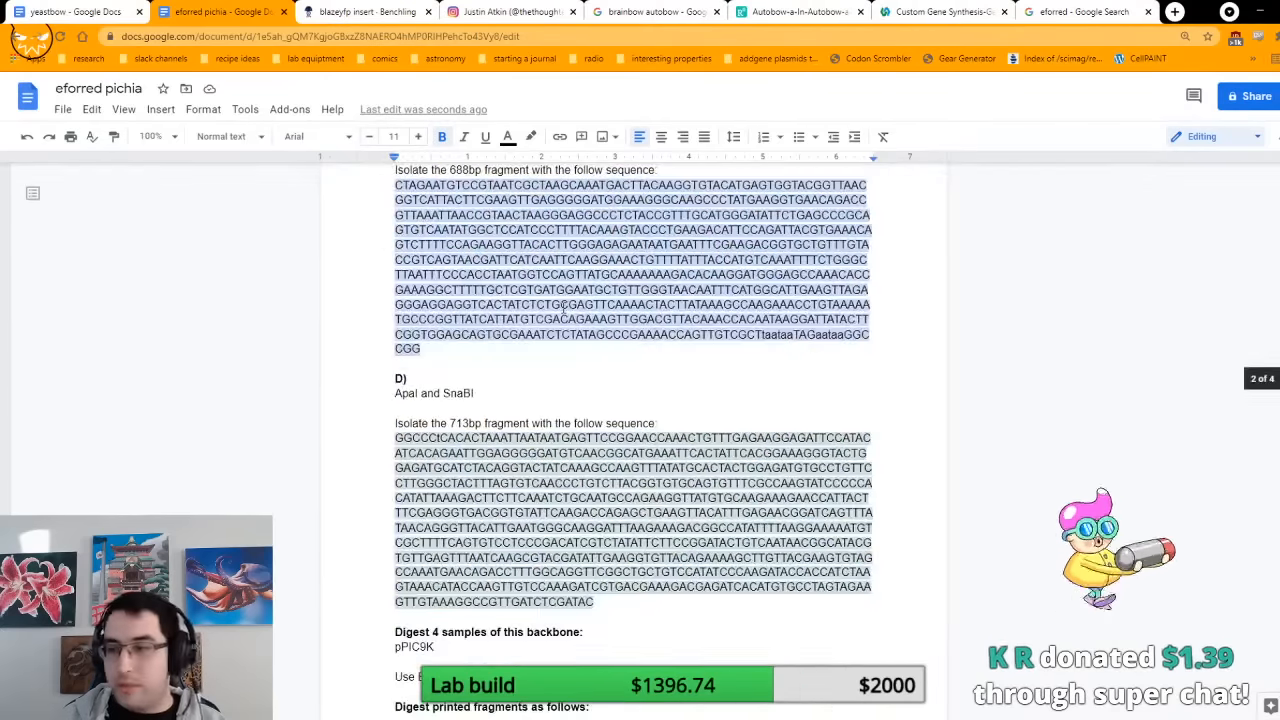
pyautogui.scroll(-6, 564, 309)
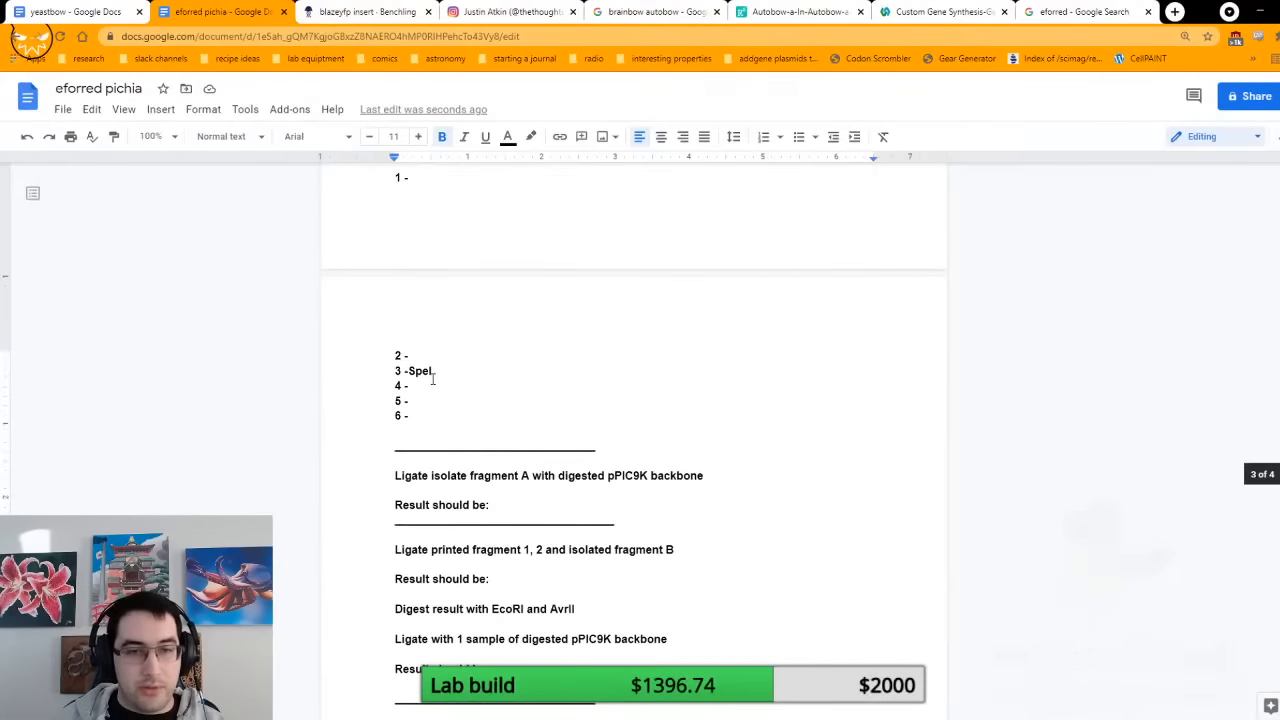
pyautogui.click(433, 386)
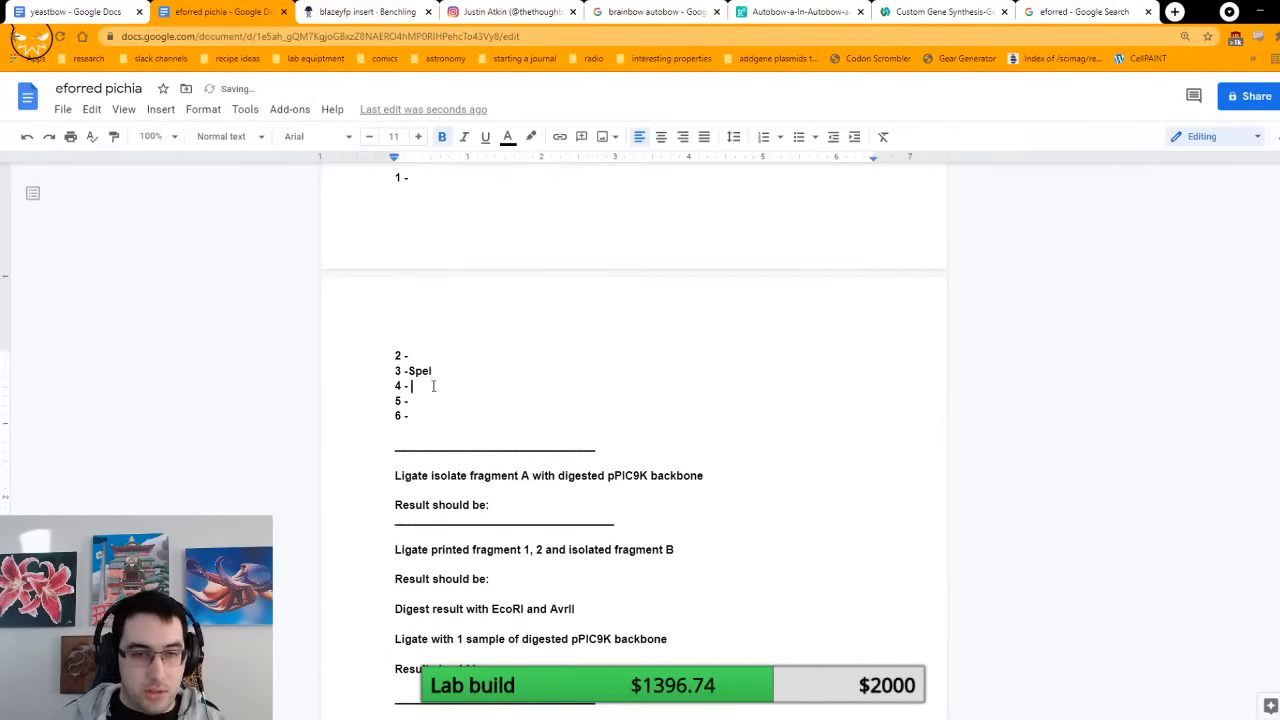
pyautogui.write('Af')
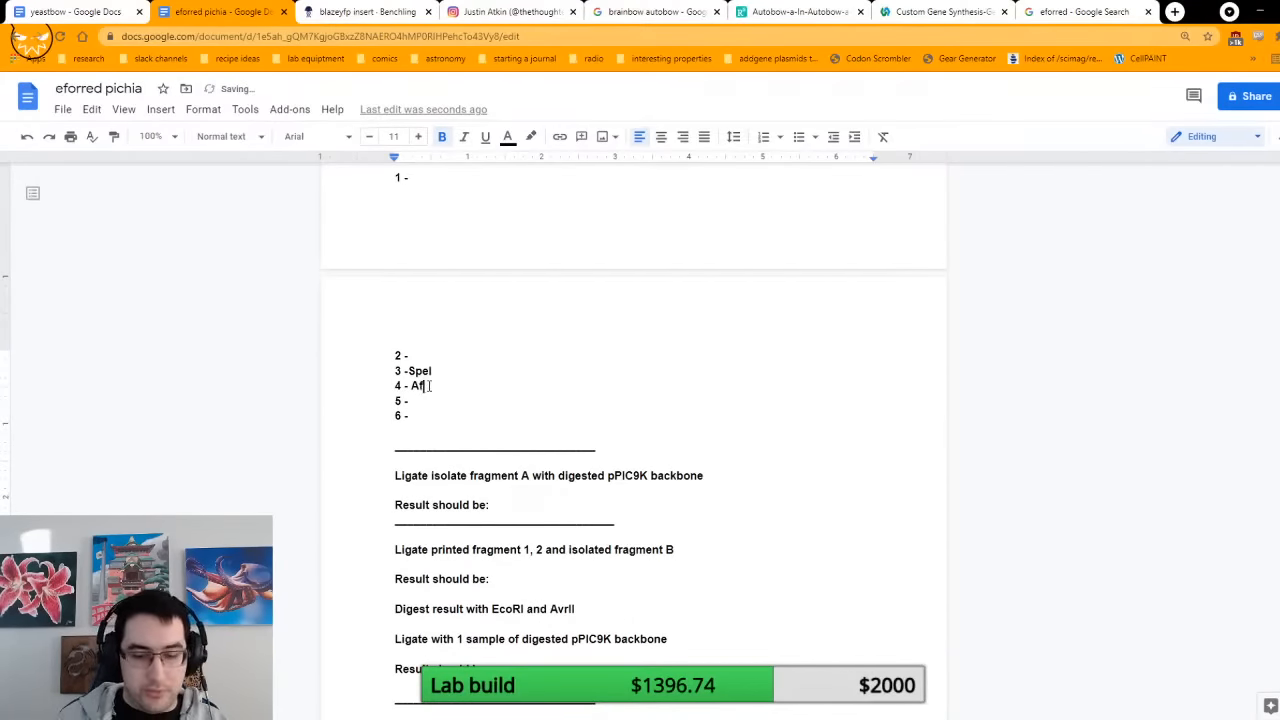
pyautogui.write('lI')
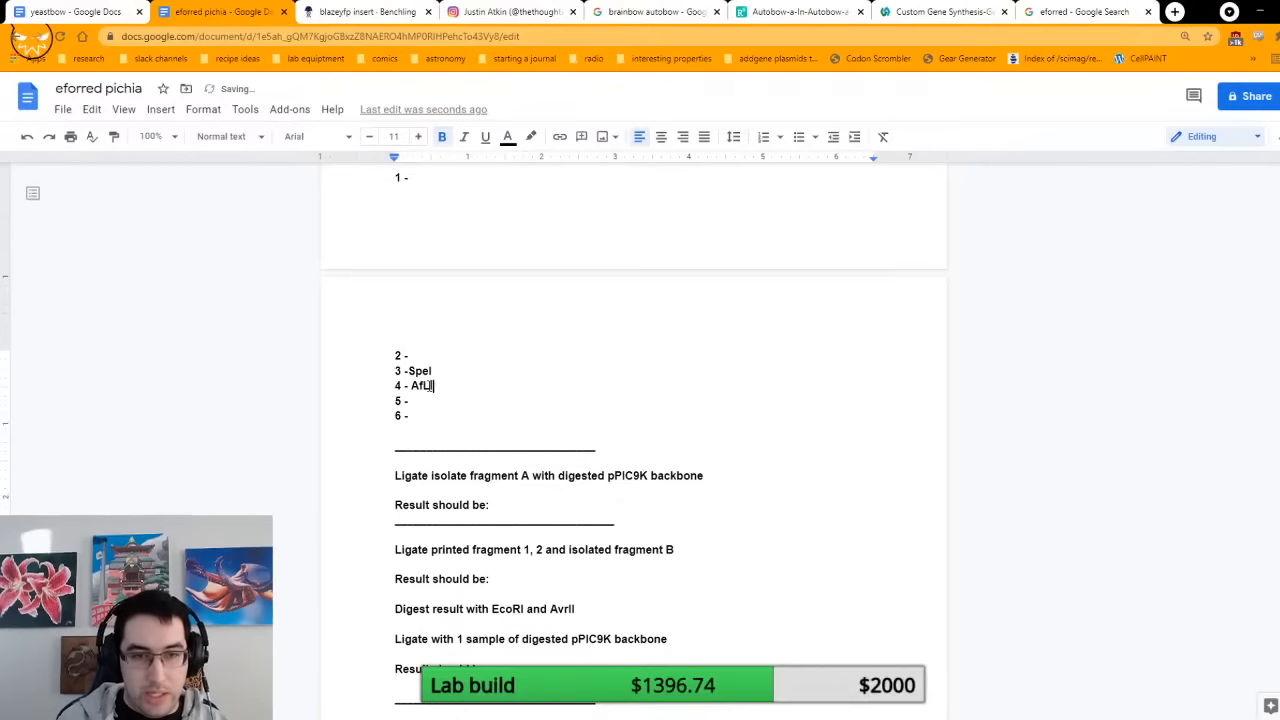
pyautogui.write('I')
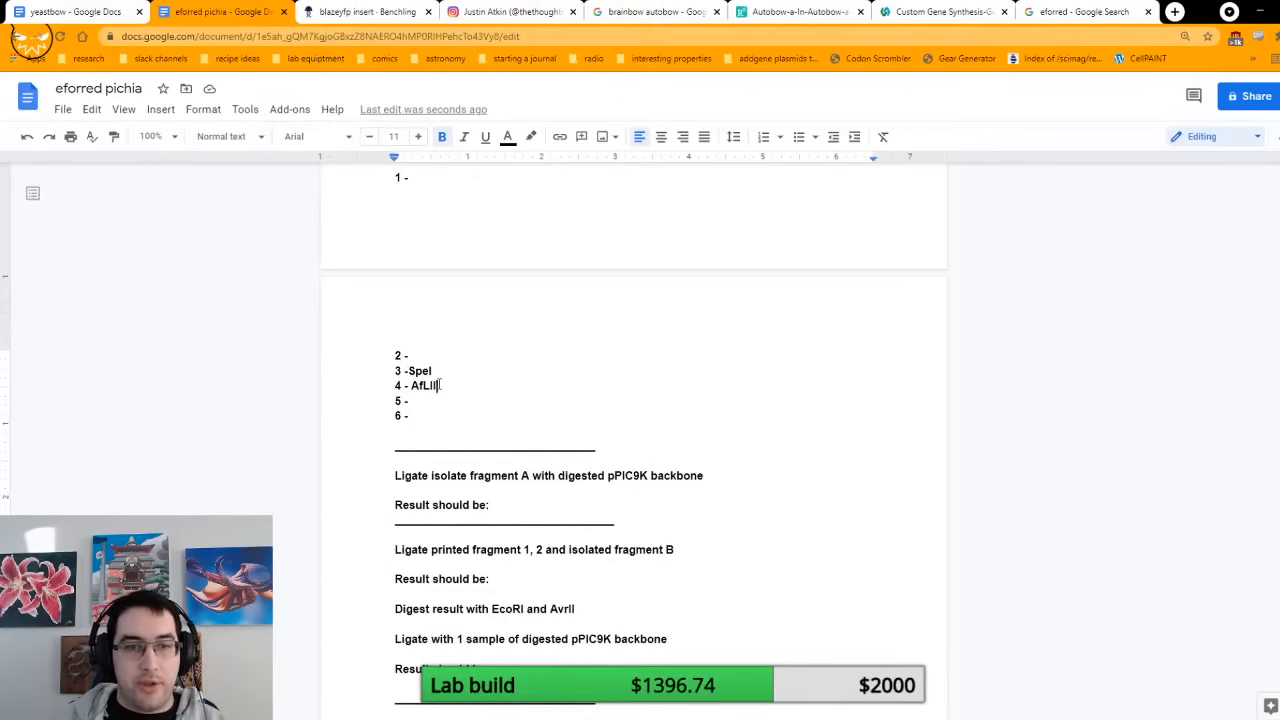
# Step: Compare the ligation instructions for fragments B to D with the isolated fragments, the printed sequences and the blazeyfp insert in Benchling
pyautogui.scroll(1, 443, 571)
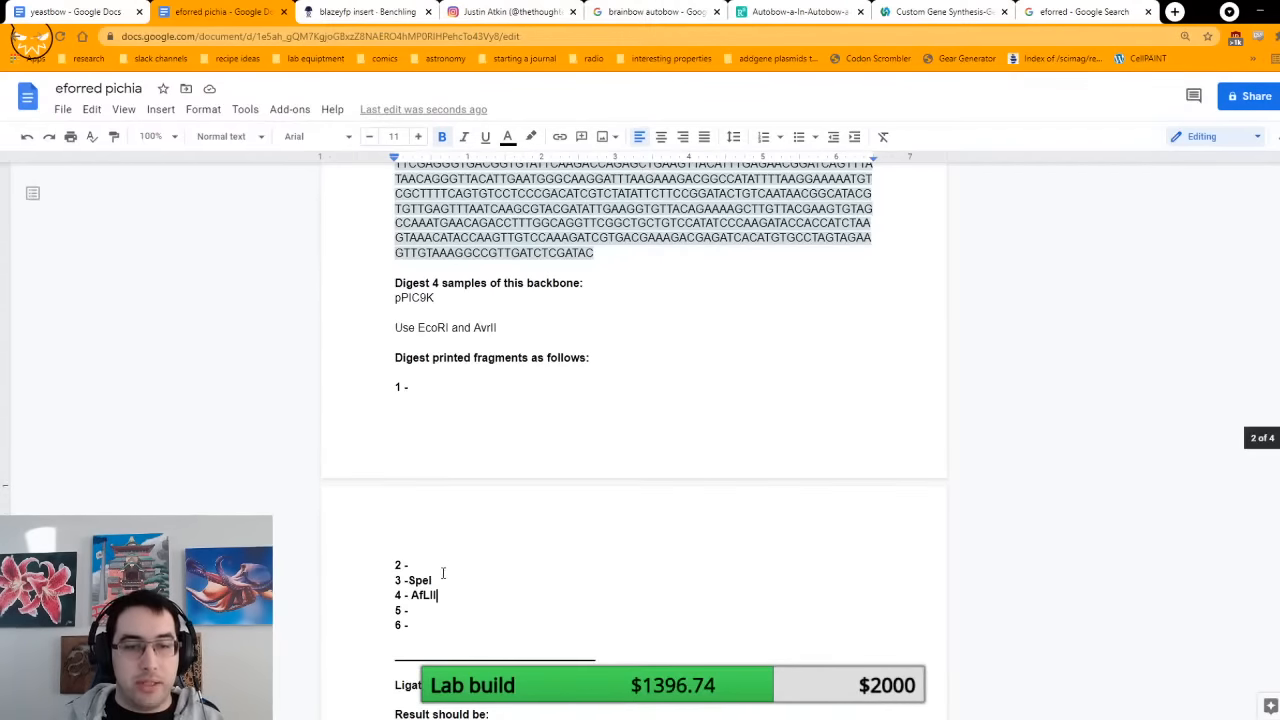
pyautogui.scroll(-5, 434, 560)
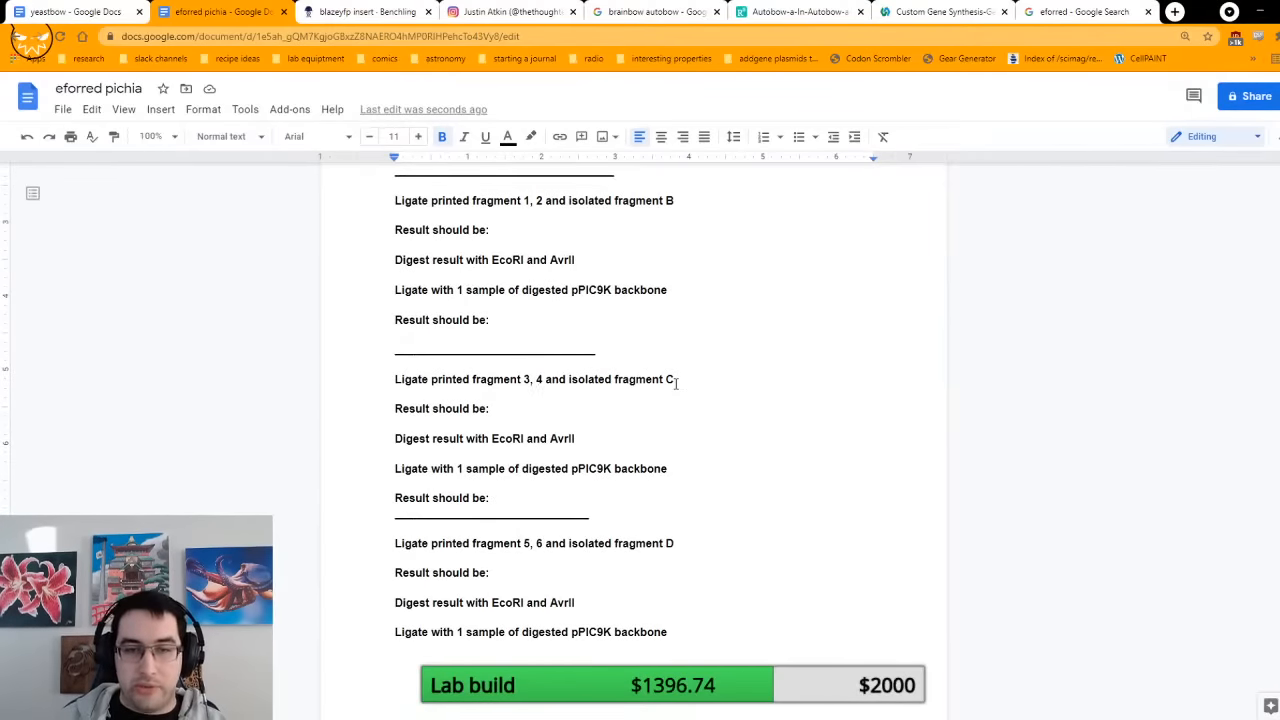
pyautogui.scroll(5, 678, 383)
pyautogui.scroll(10, 678, 383)
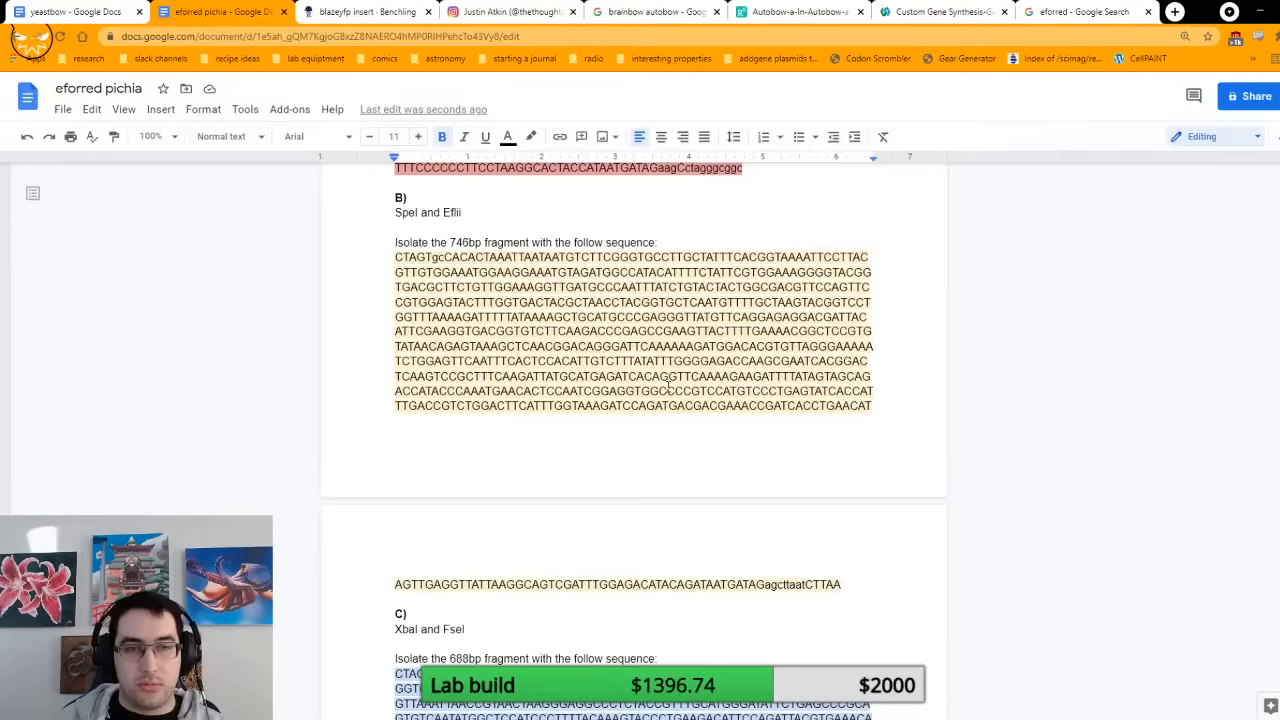
pyautogui.scroll(2, 668, 387)
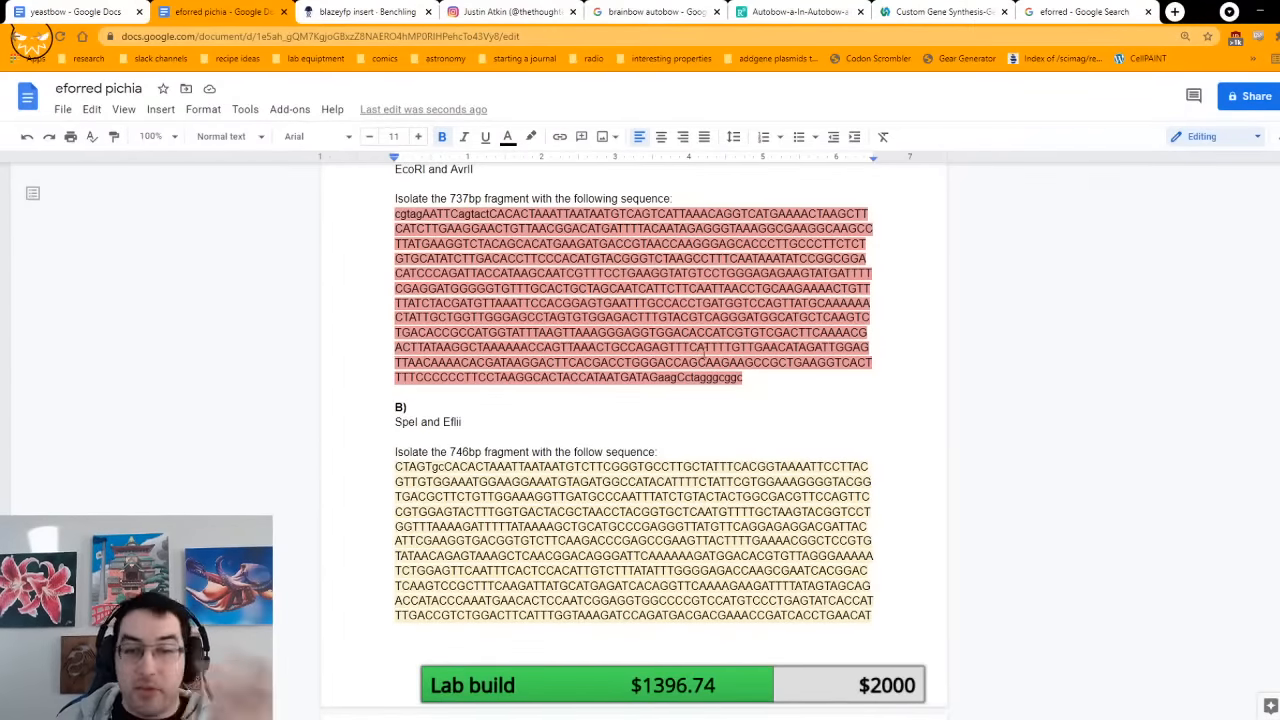
pyautogui.scroll(-4, 705, 352)
pyautogui.scroll(3, 703, 350)
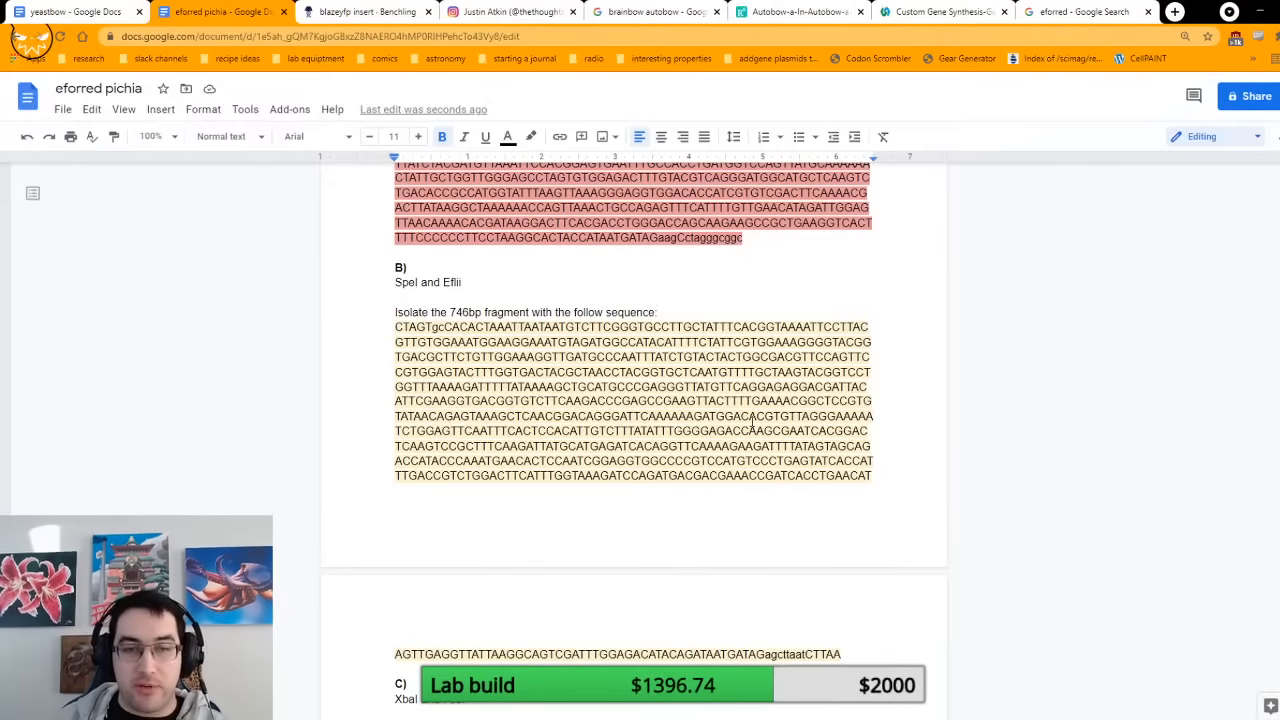
pyautogui.scroll(1, 752, 418)
pyautogui.scroll(3, 752, 418)
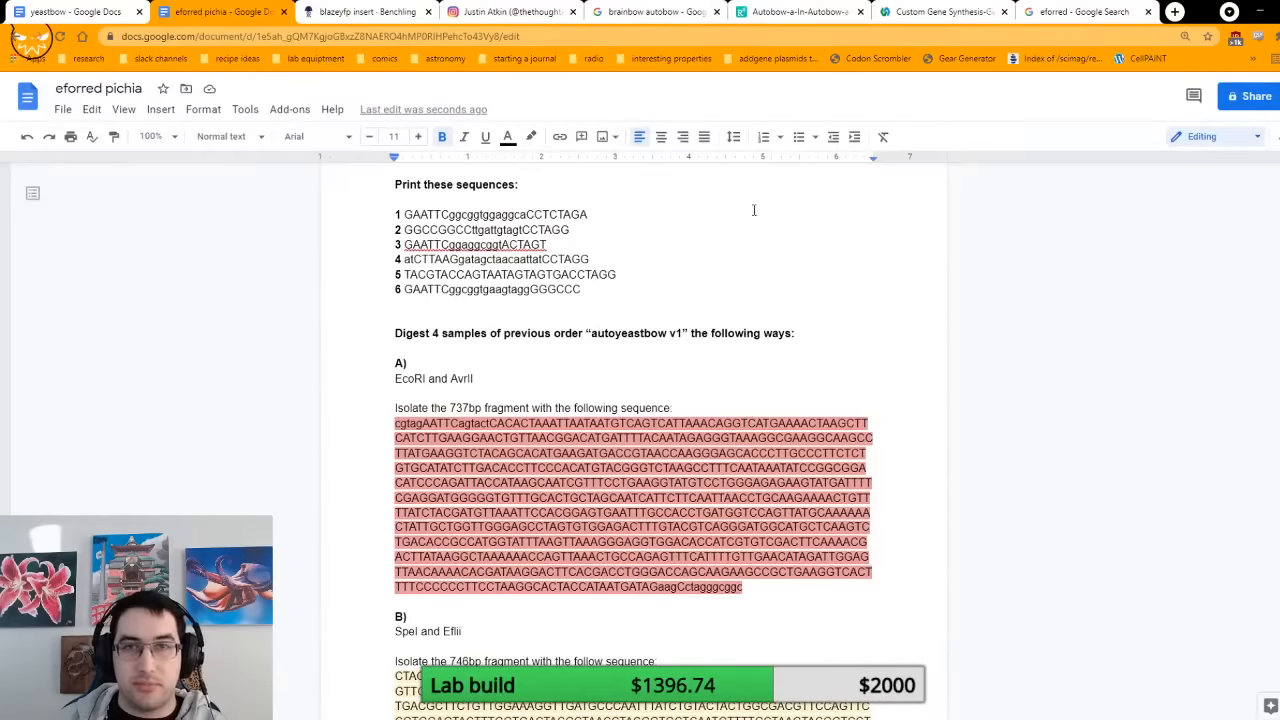
pyautogui.click(390, 11)
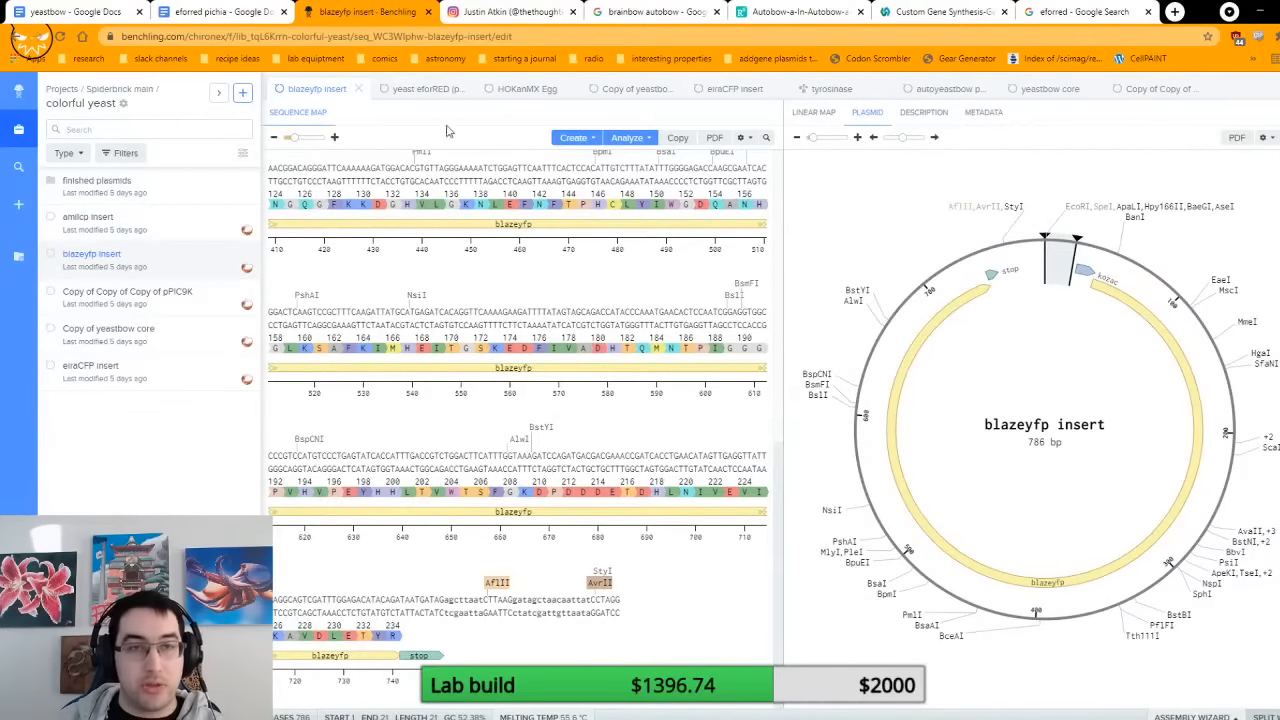
pyautogui.click(210, 11)
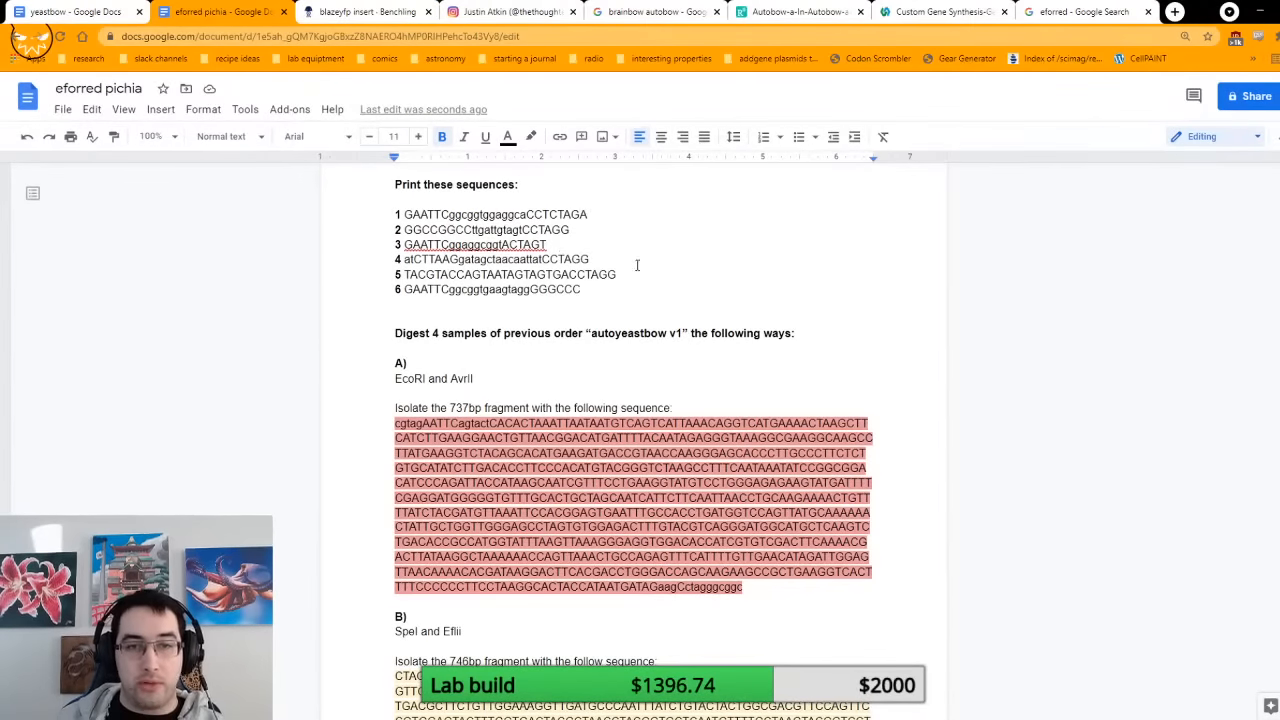
# Step: Highlight printed sequences 3 and 4 in light yellow to match isolated fragment B
pyautogui.moveTo(590, 259); pyautogui.dragTo(401, 244)
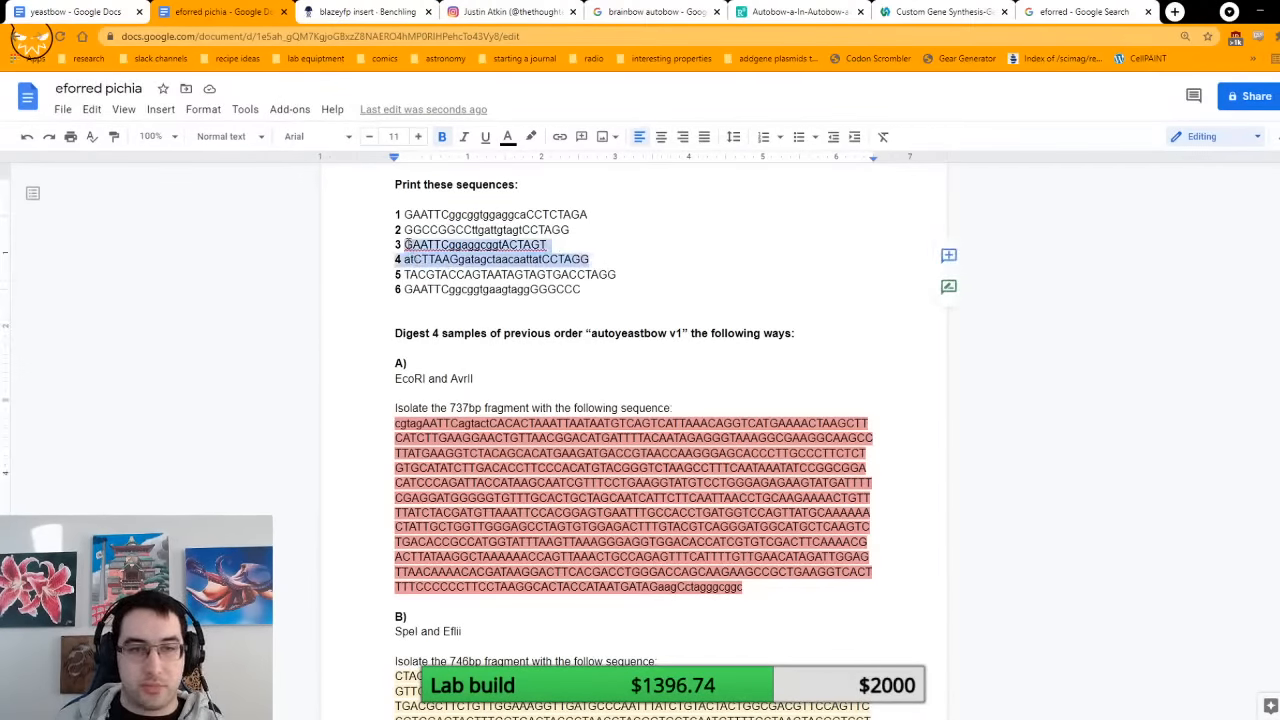
pyautogui.click(531, 136)
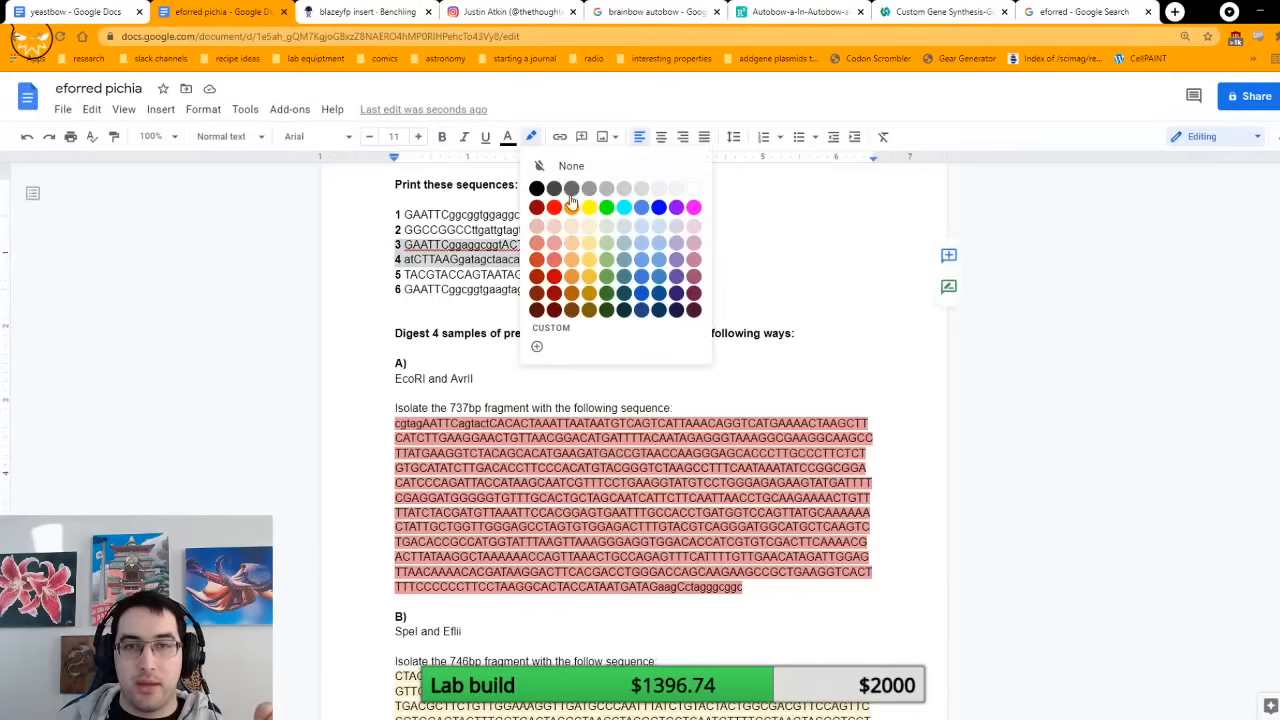
pyautogui.click(589, 226)
pyautogui.click(603, 251)
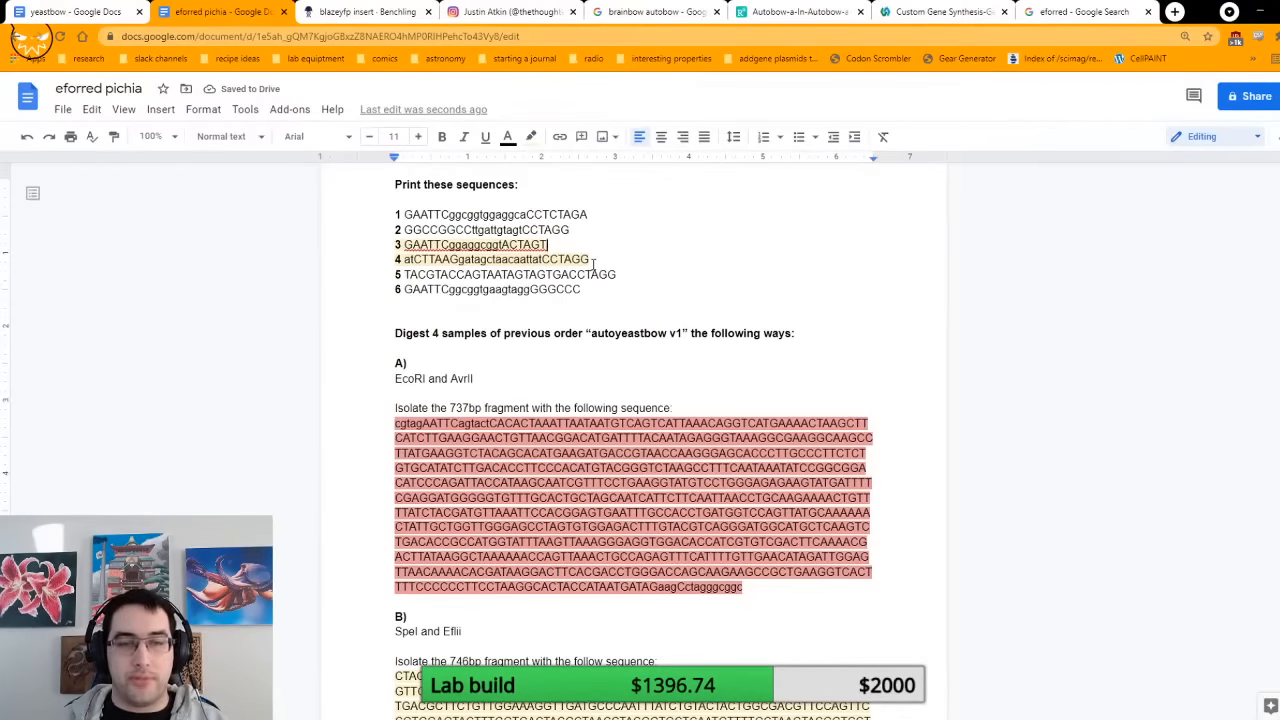
# Step: Change the printed fragments ligated with isolated fragment B to 3 and 4
pyautogui.scroll(-5, 593, 262)
pyautogui.scroll(4, 477, 342)
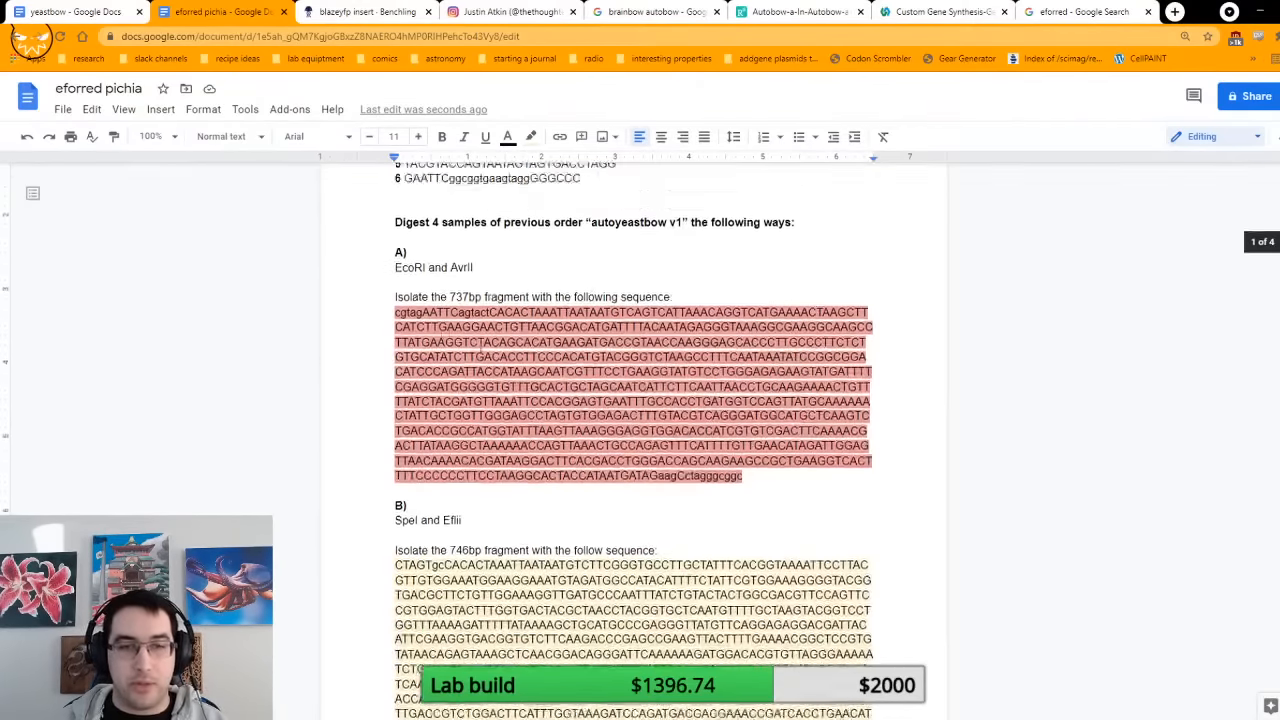
pyautogui.scroll(-1, 478, 342)
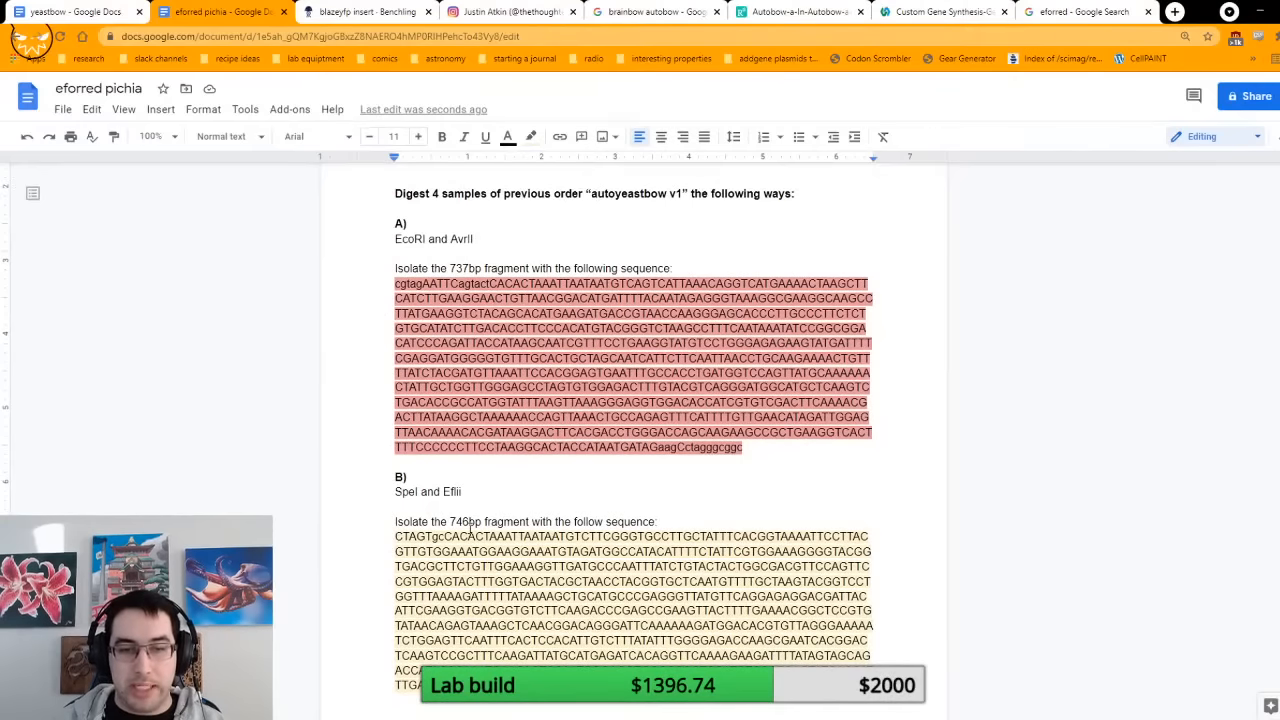
pyautogui.scroll(-15, 472, 527)
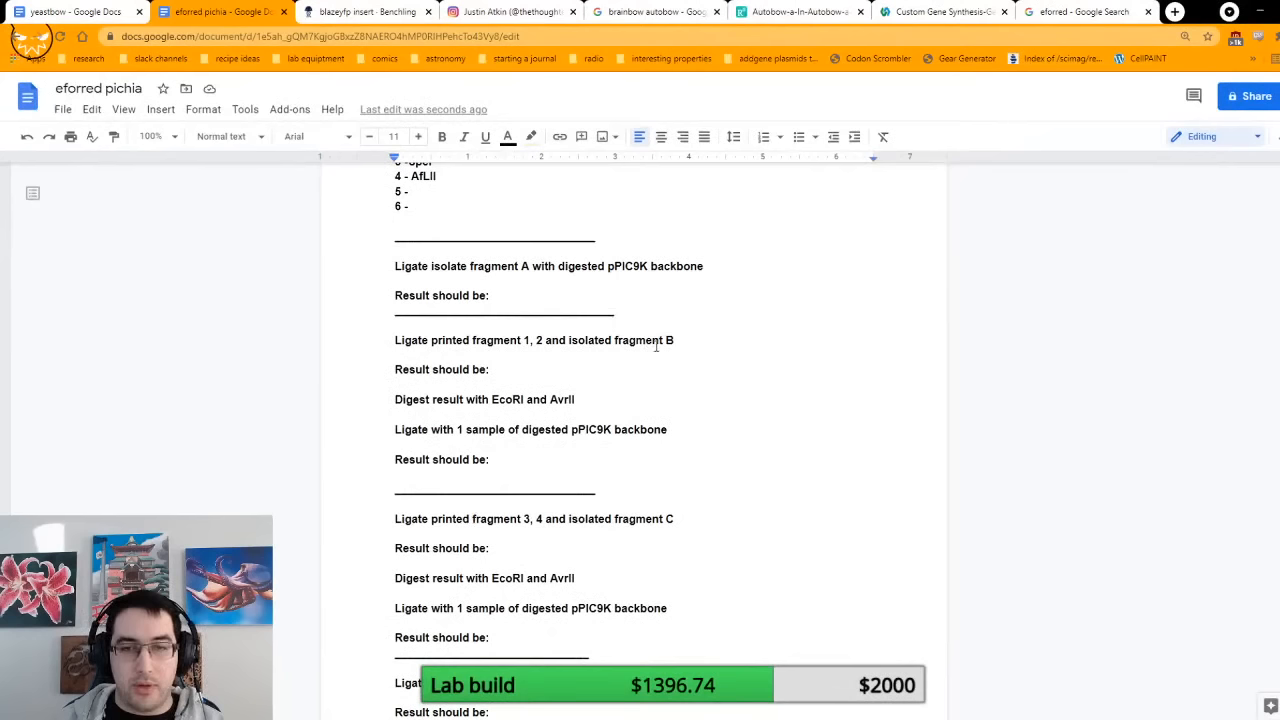
pyautogui.click(533, 340)
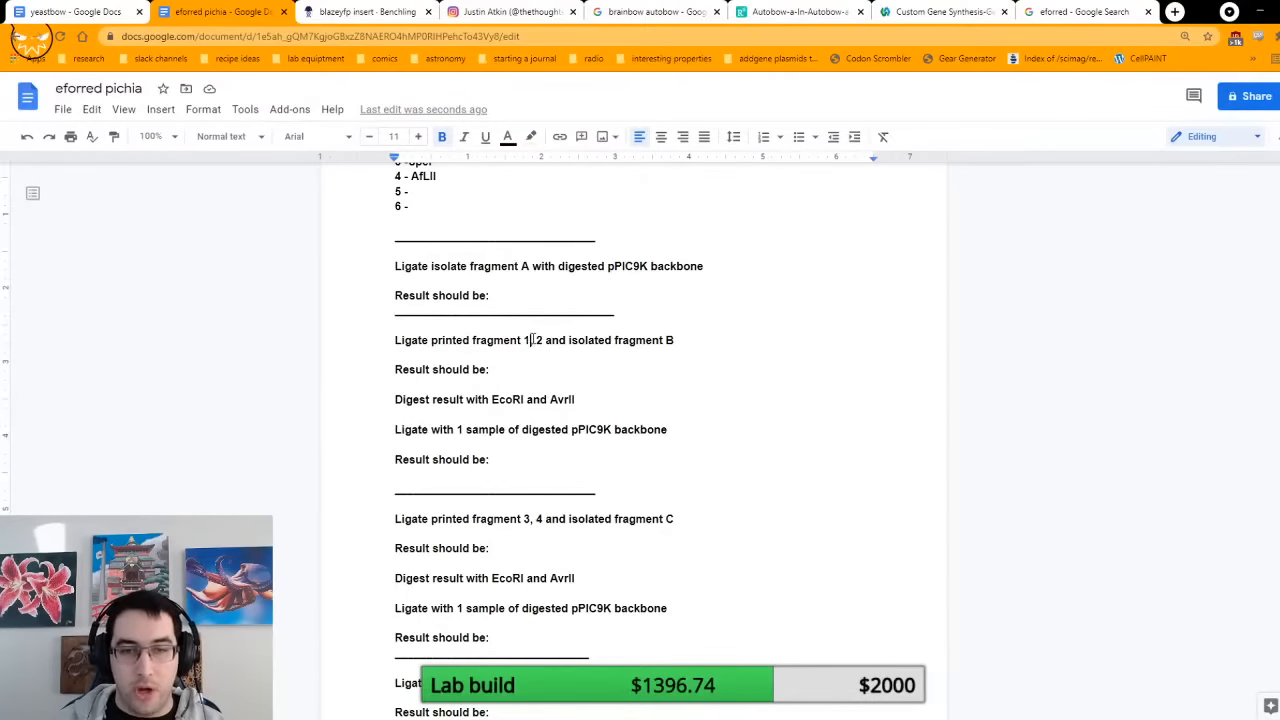
pyautogui.press('BackSpace')
pyautogui.write('3')
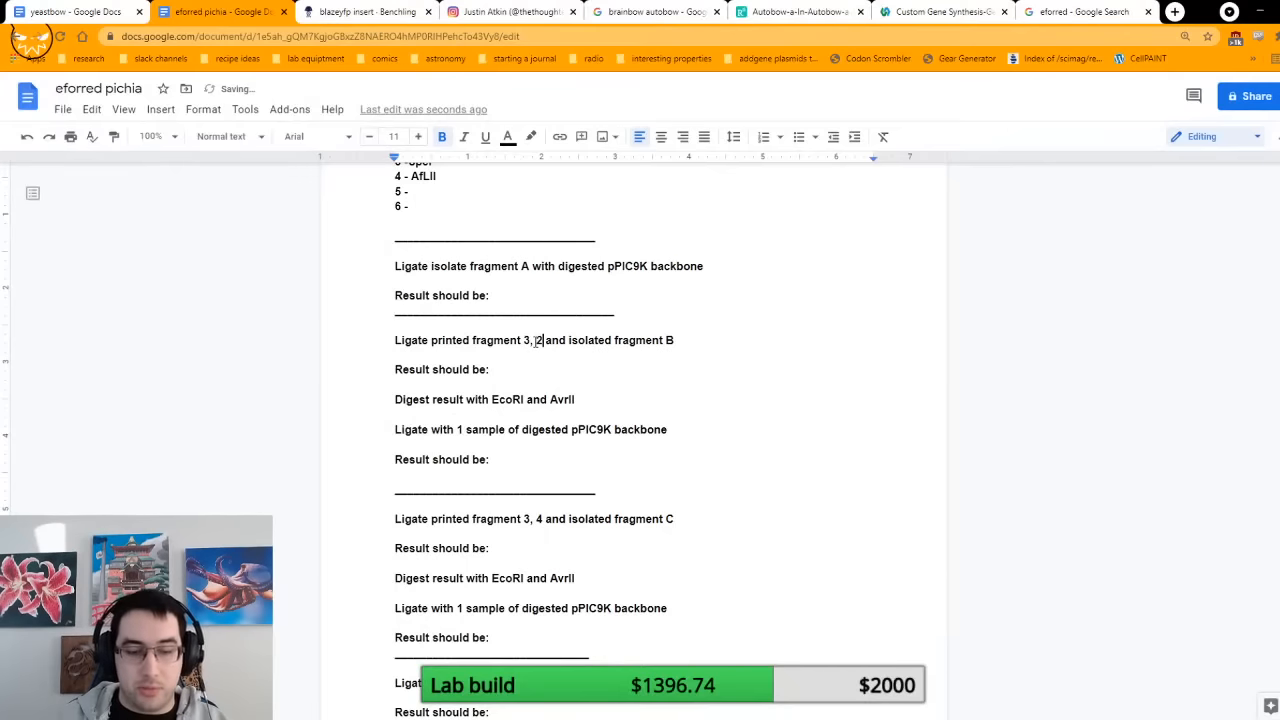
pyautogui.doubleClick(538, 340)
pyautogui.write('4')
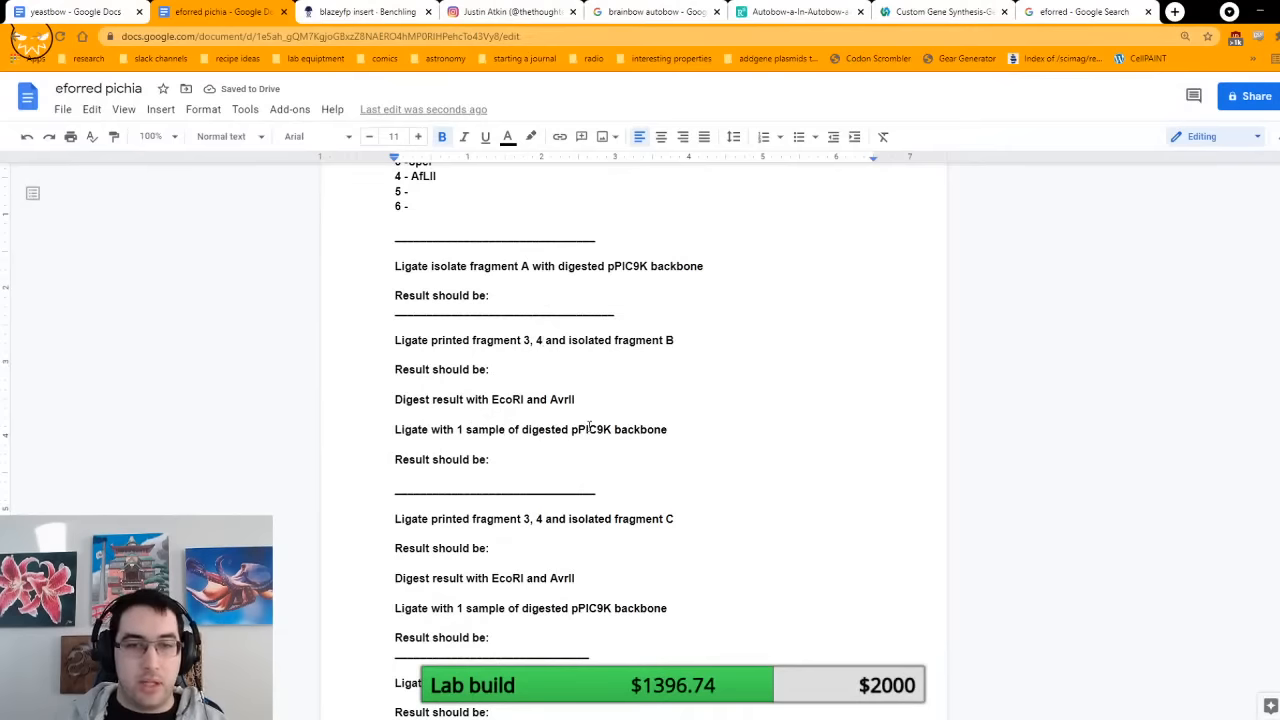
# Step: Review the printed sequences, switch to Benchling, open the amilcp insert and select the XbaI site at its start
pyautogui.scroll(3, 600, 510)
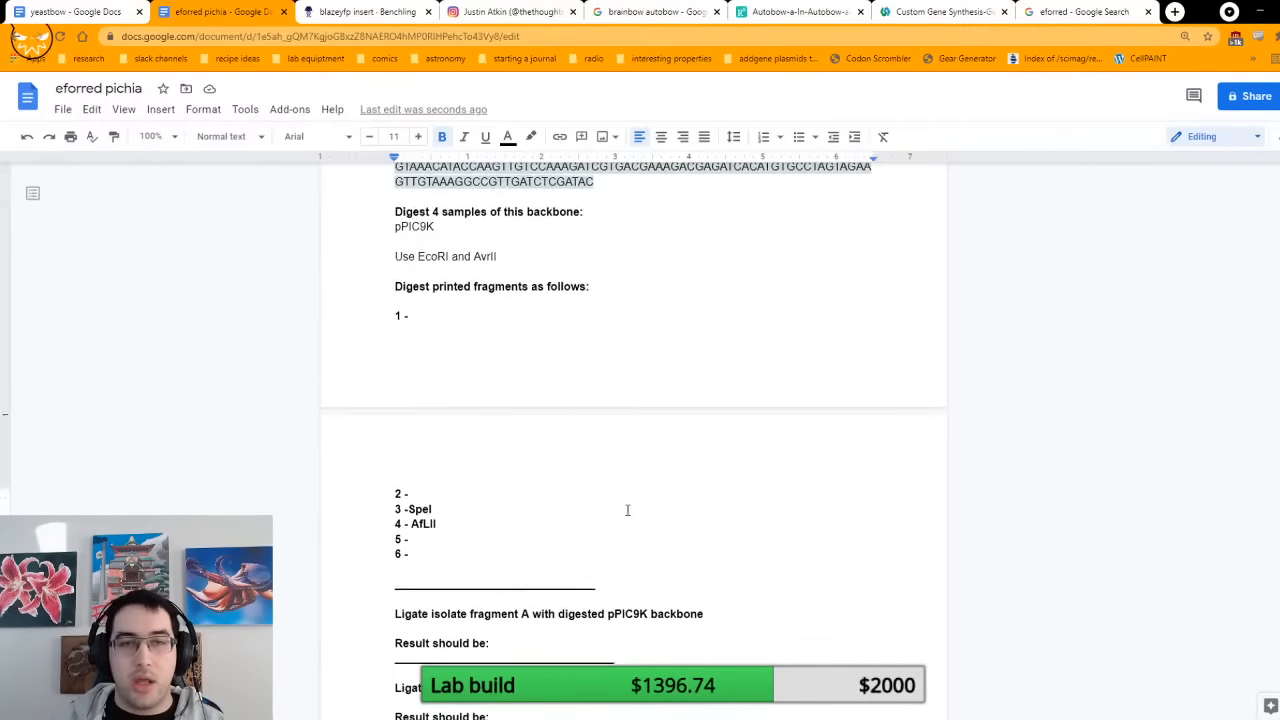
pyautogui.scroll(4, 627, 510)
pyautogui.scroll(3, 628, 510)
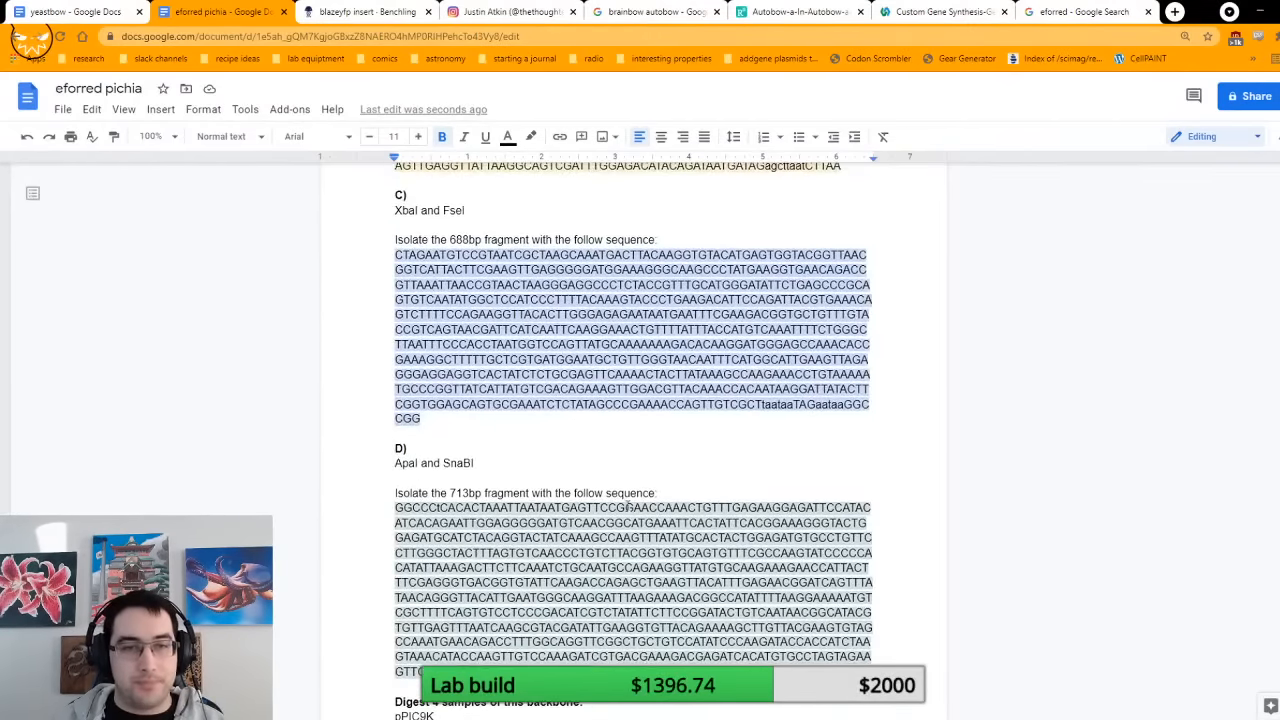
pyautogui.scroll(10, 617, 512)
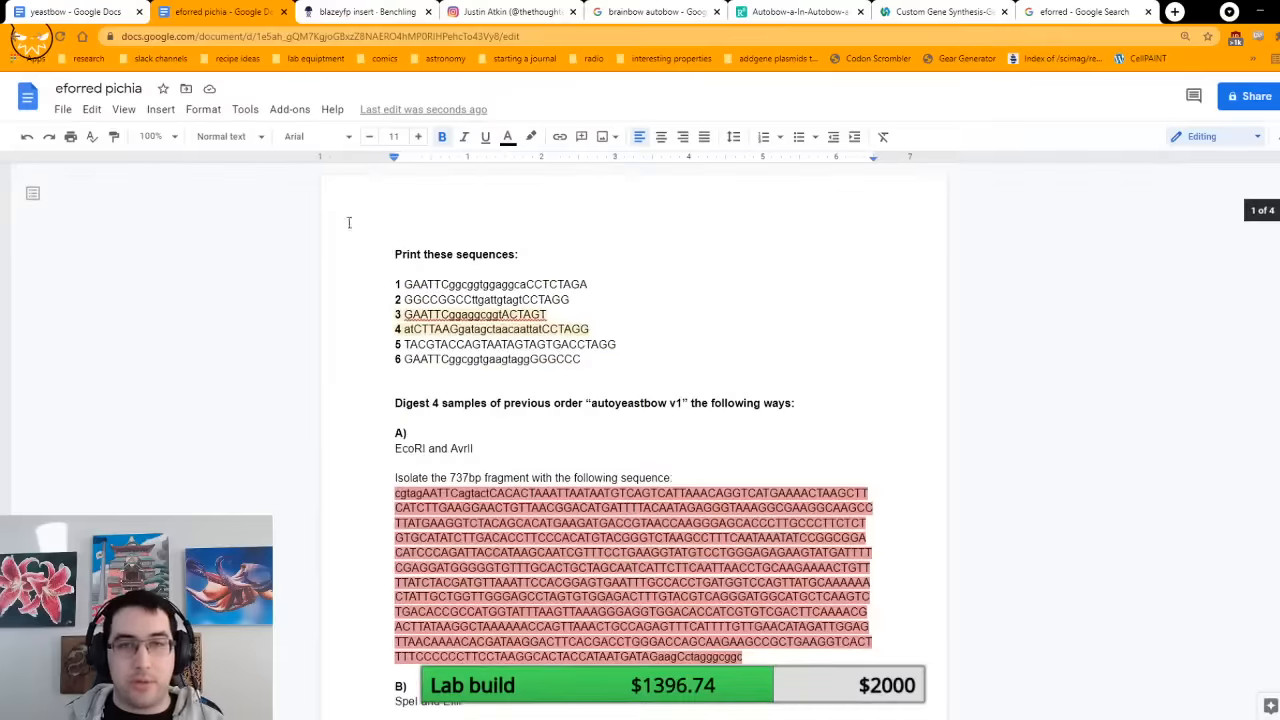
pyautogui.click(397, 7)
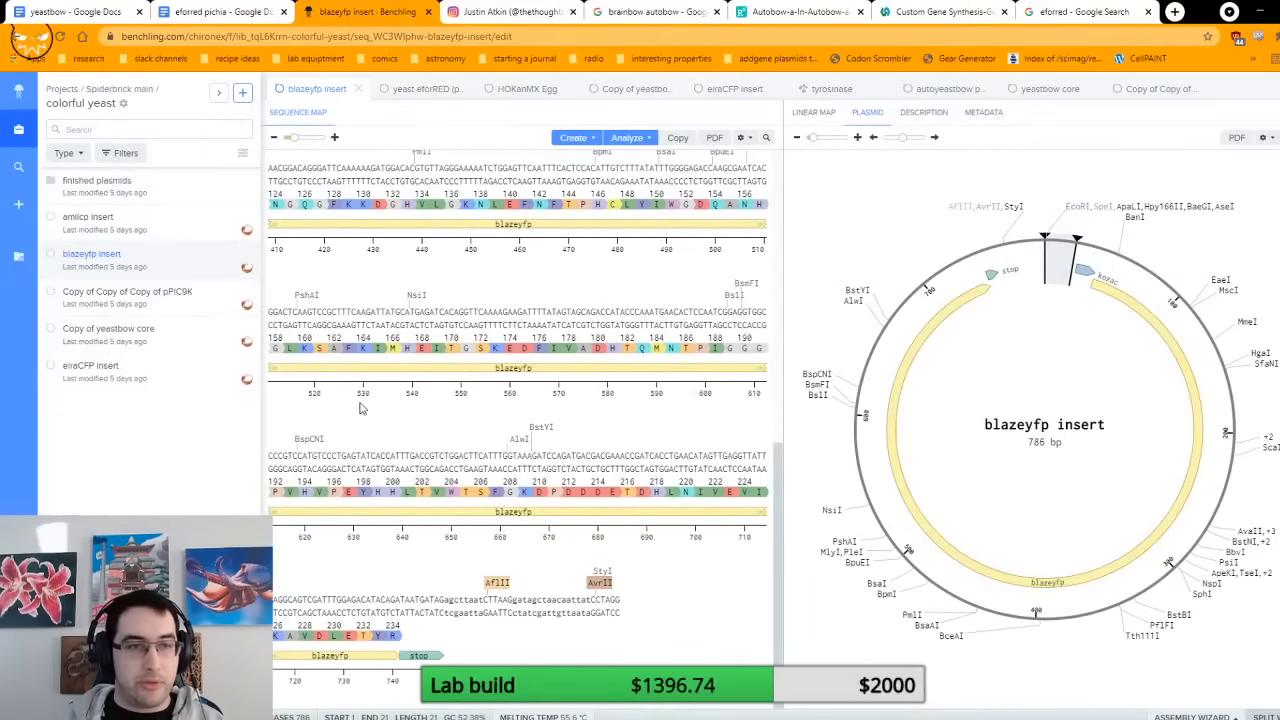
pyautogui.click(147, 222)
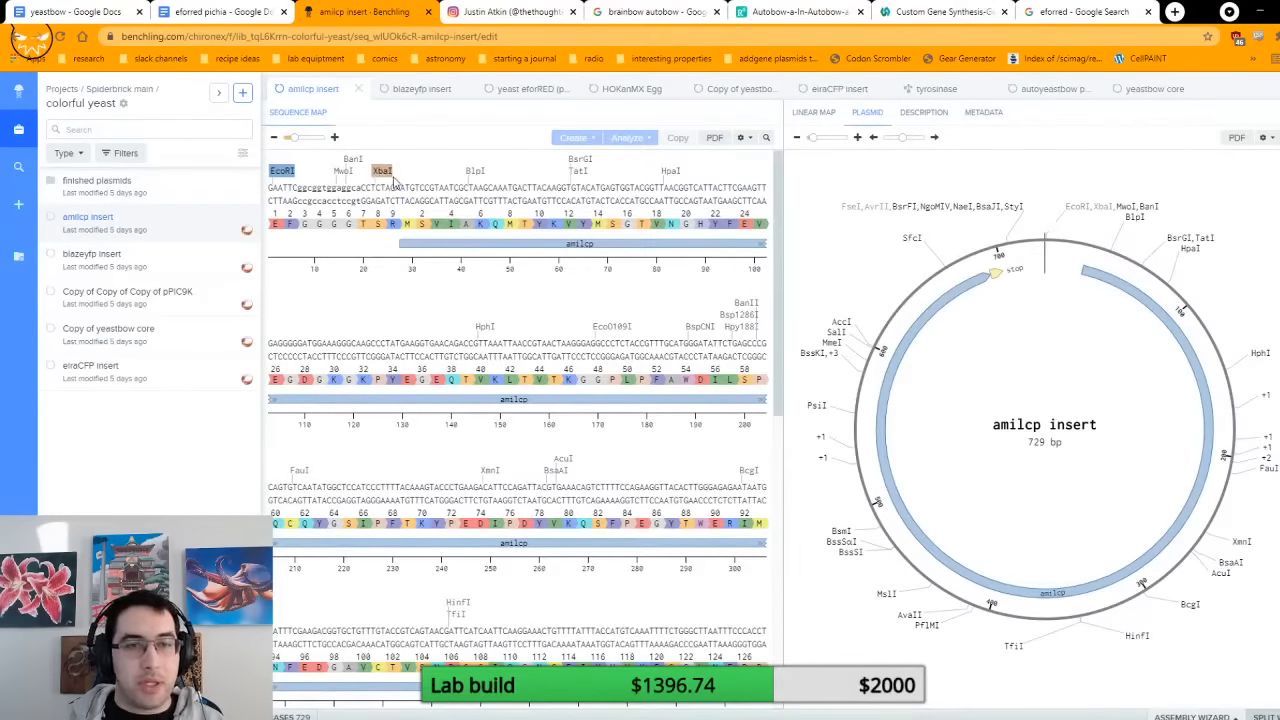
pyautogui.moveTo(400, 188); pyautogui.dragTo(370, 179)
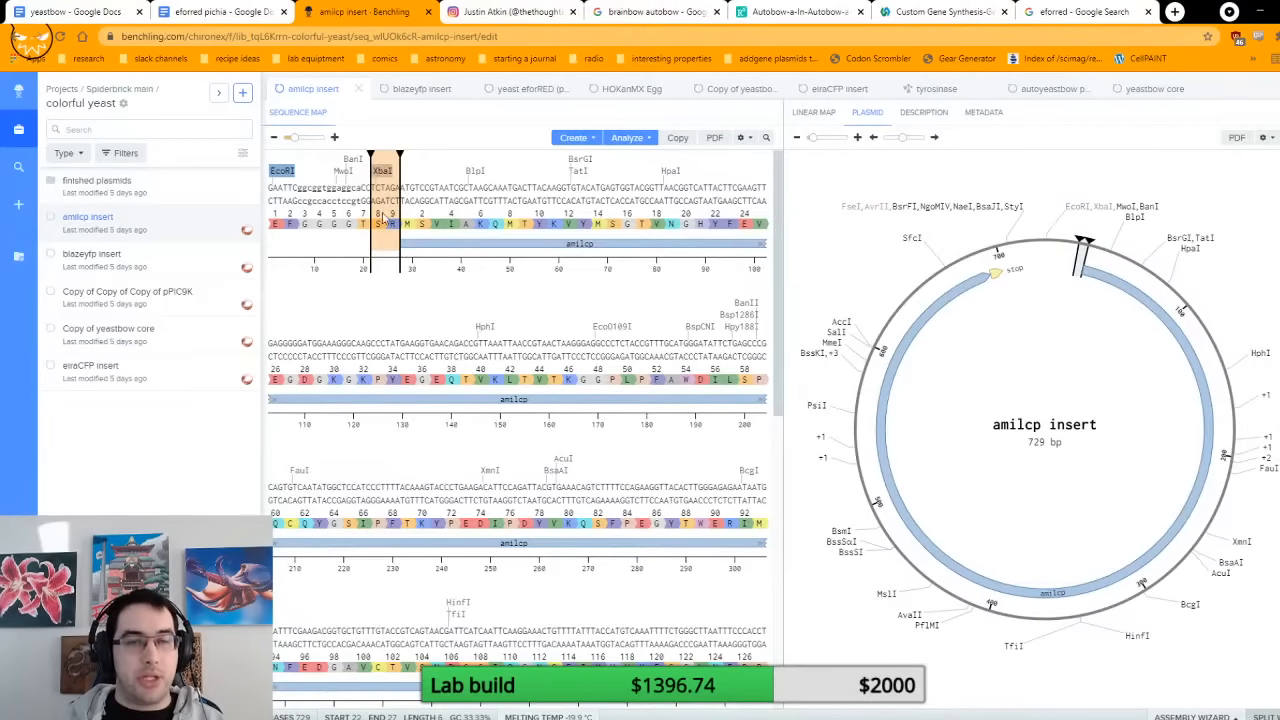
# Step: Select printed sequences 1 and 2 in the eforred pichia document and compare them with the amilcp insert in Benchling
pyautogui.click(200, 12)
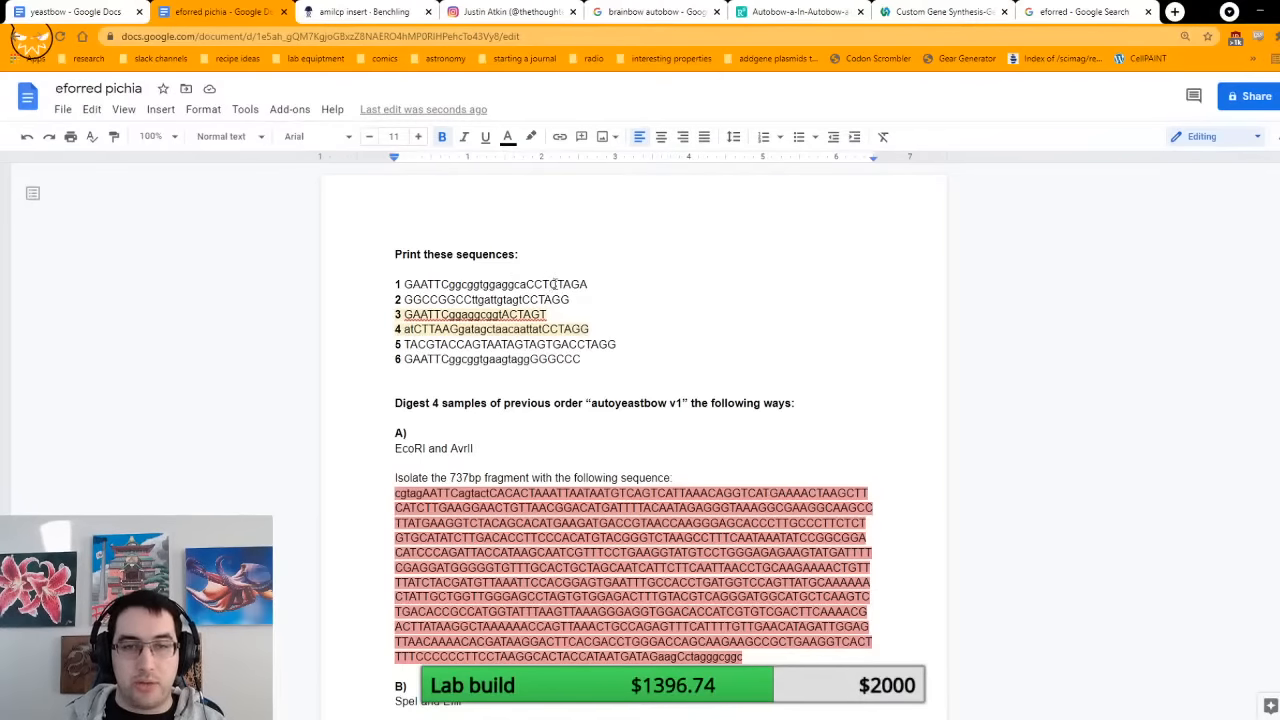
pyautogui.doubleClick(553, 284)
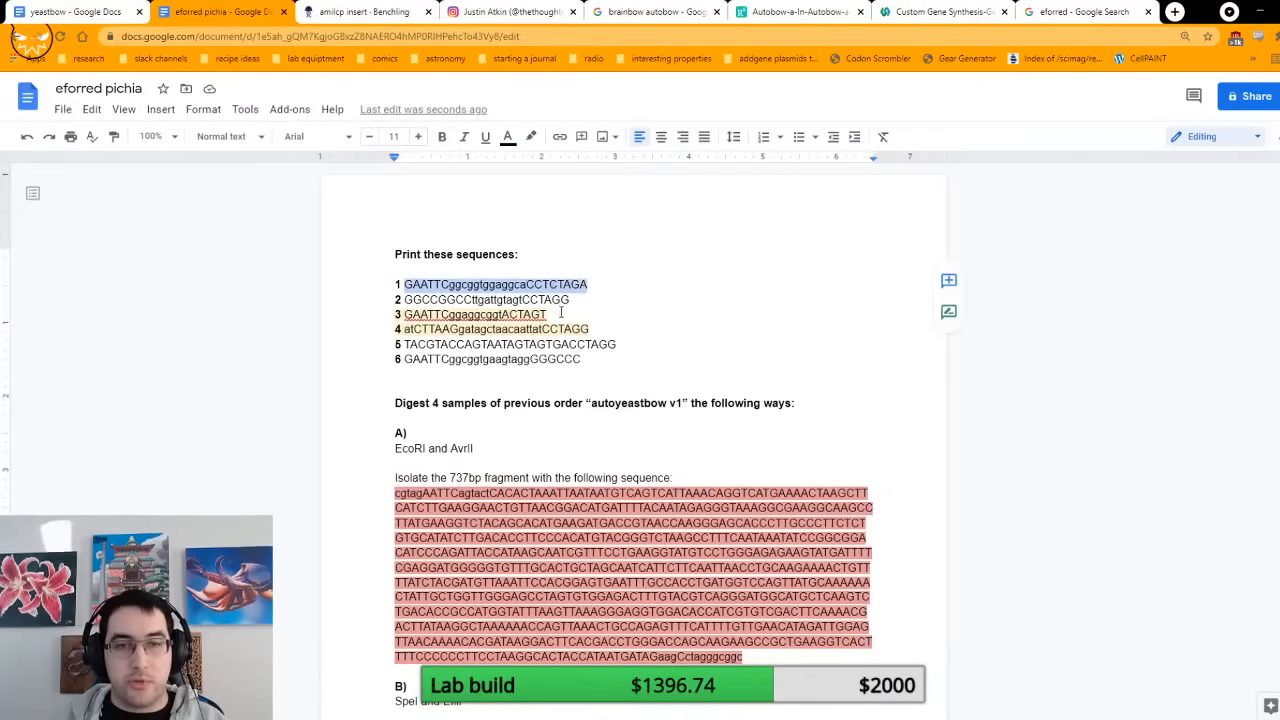
pyautogui.click(573, 299)
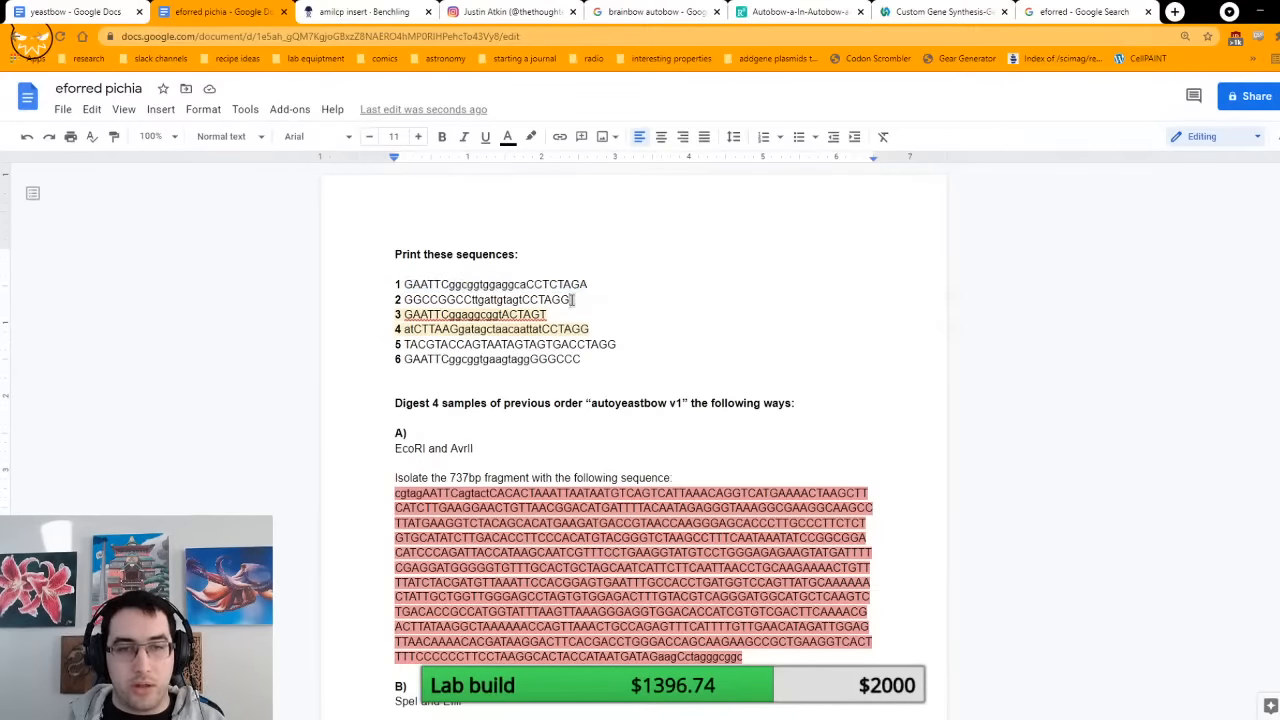
pyautogui.moveTo(573, 299); pyautogui.dragTo(291, 277)
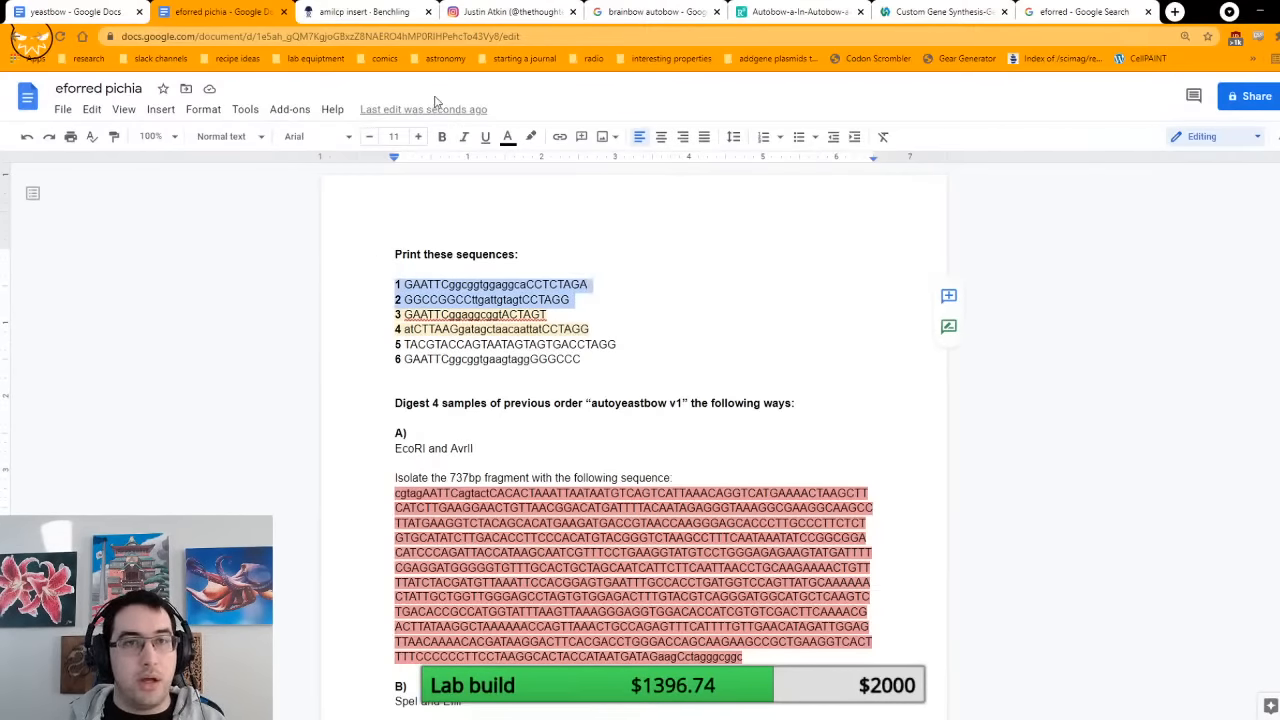
pyautogui.click(400, 28)
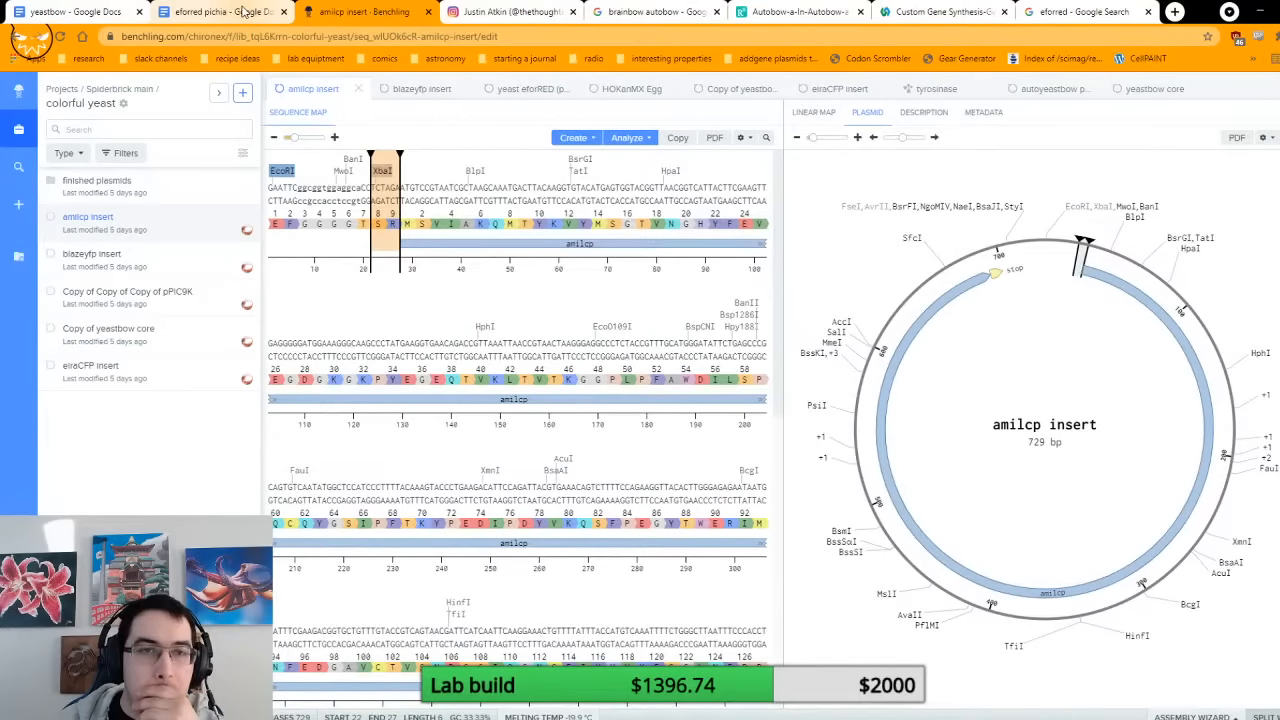
# Step: Return to the eforred pichia document and enter XbaI as the digestion enzyme for printed fragment 1
pyautogui.click(243, 11)
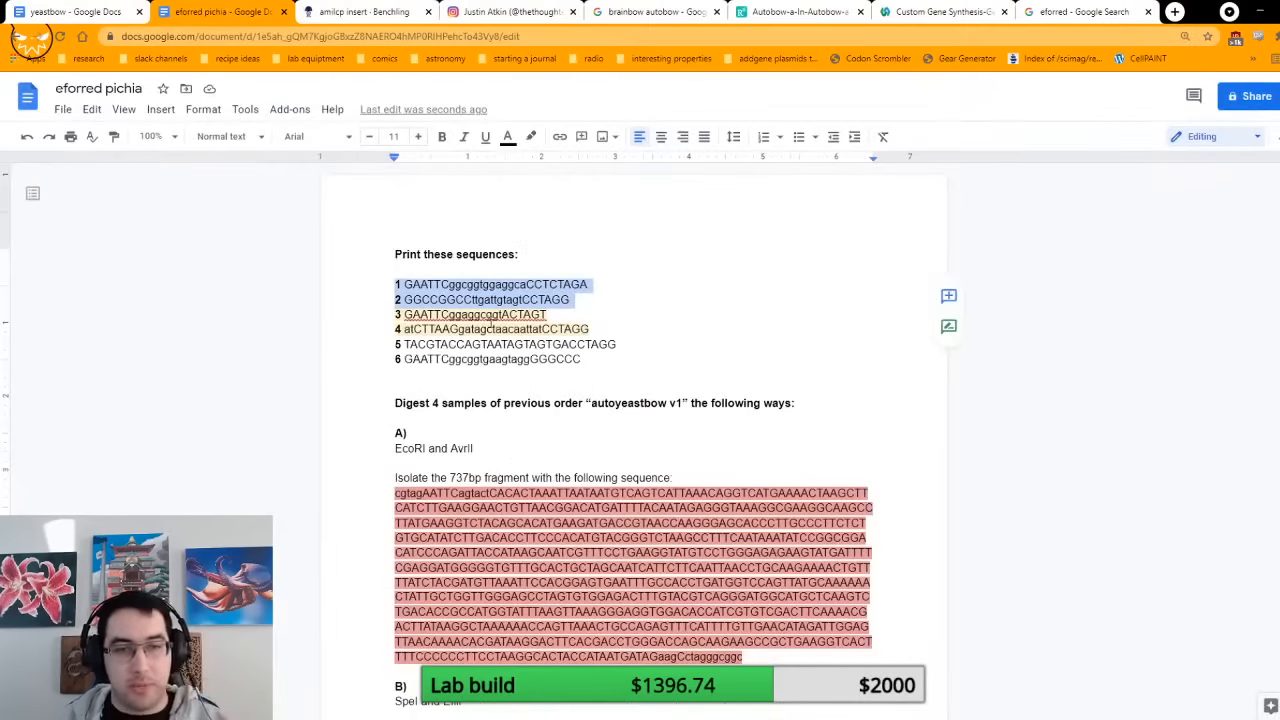
pyautogui.scroll(-3, 520, 328)
pyautogui.scroll(-15, 521, 327)
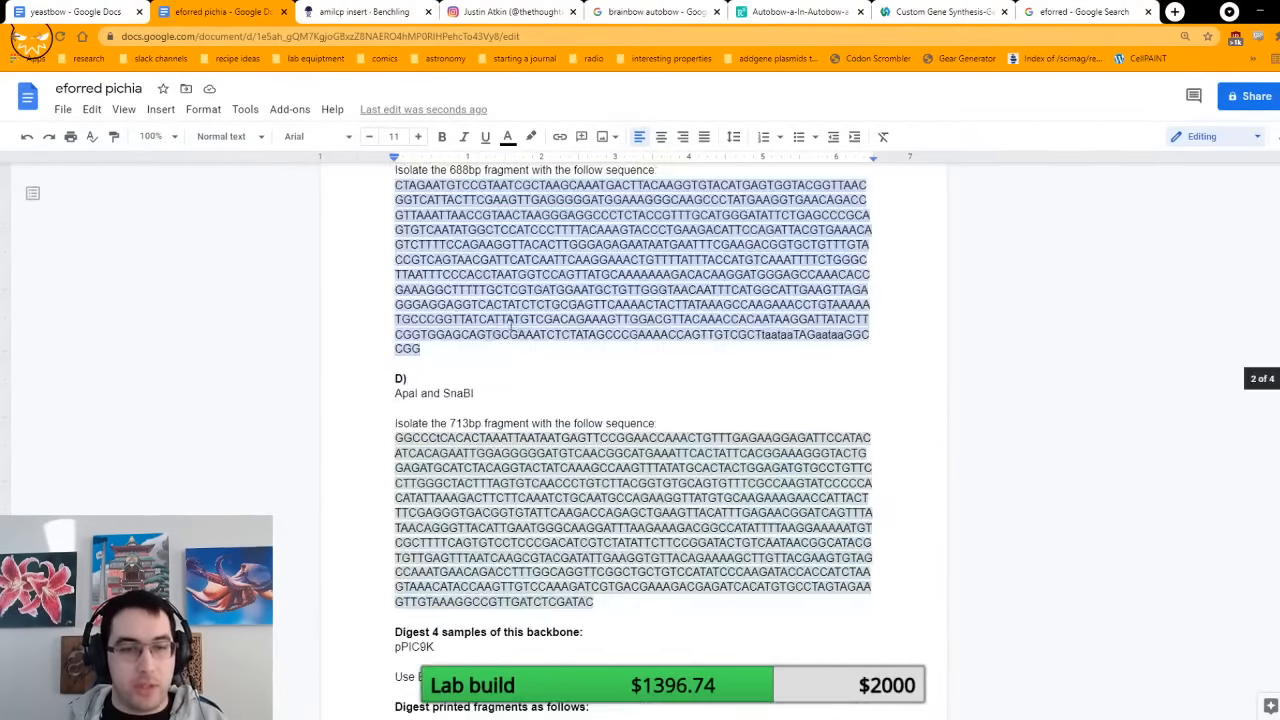
pyautogui.click(429, 320)
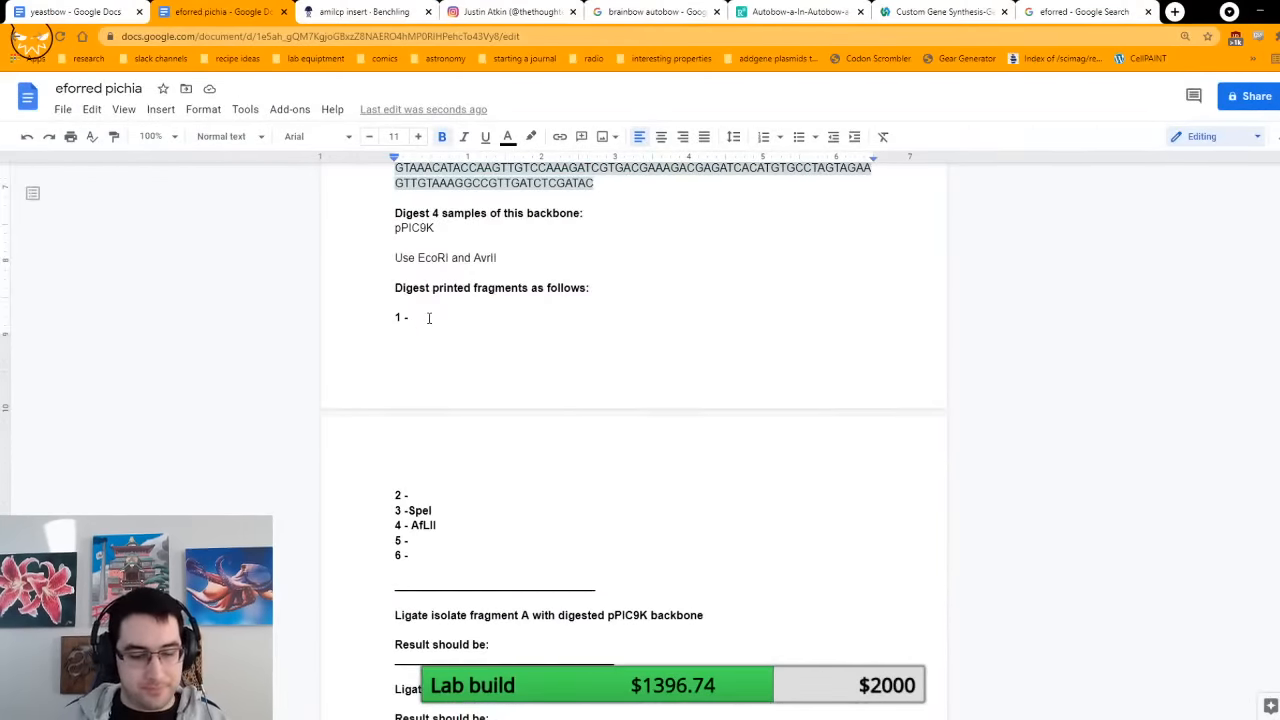
pyautogui.write('XbaI')
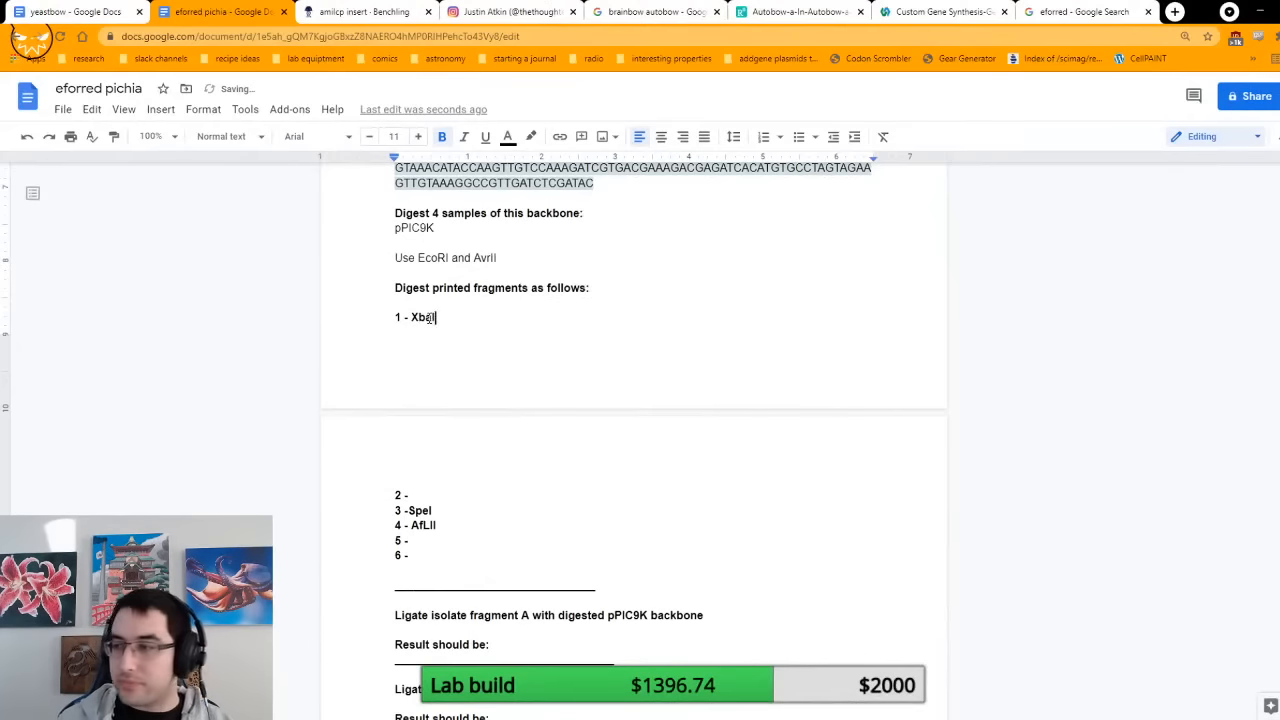
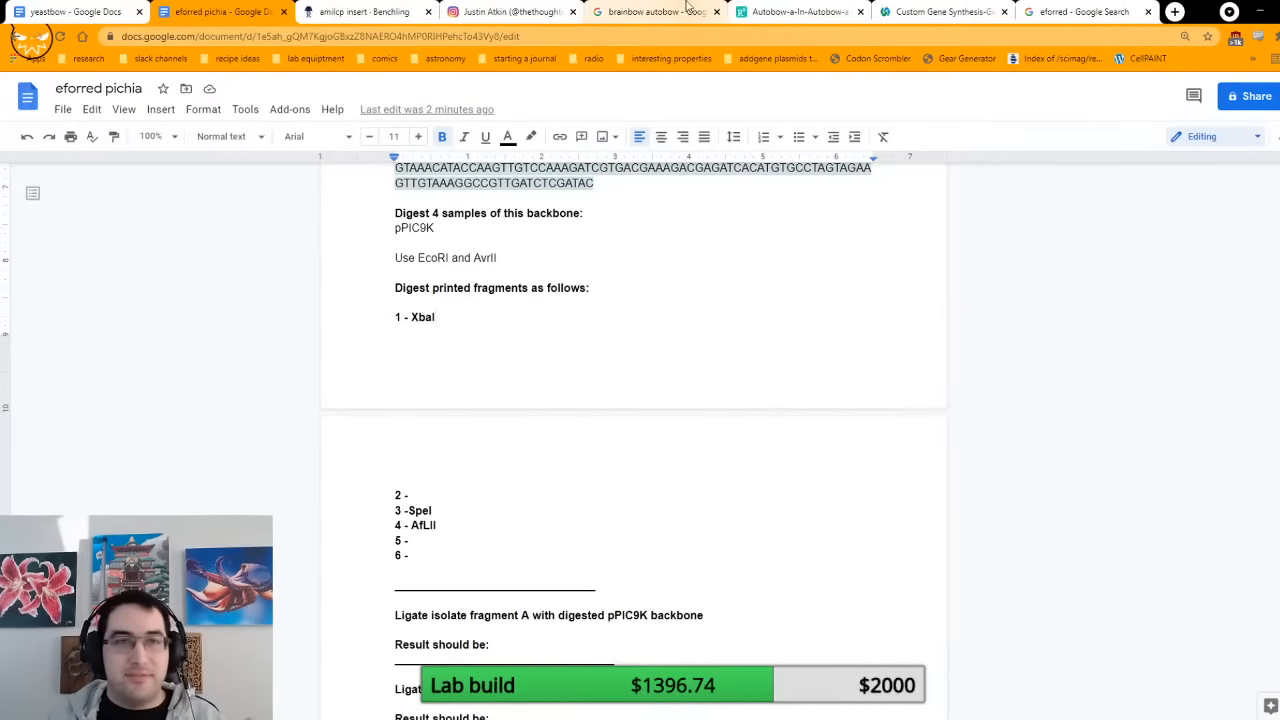
# Step: Compare the FseI end of the amilcp insert in Benchling with the printed sequences in the eforred pichia document
pyautogui.click(345, 12)
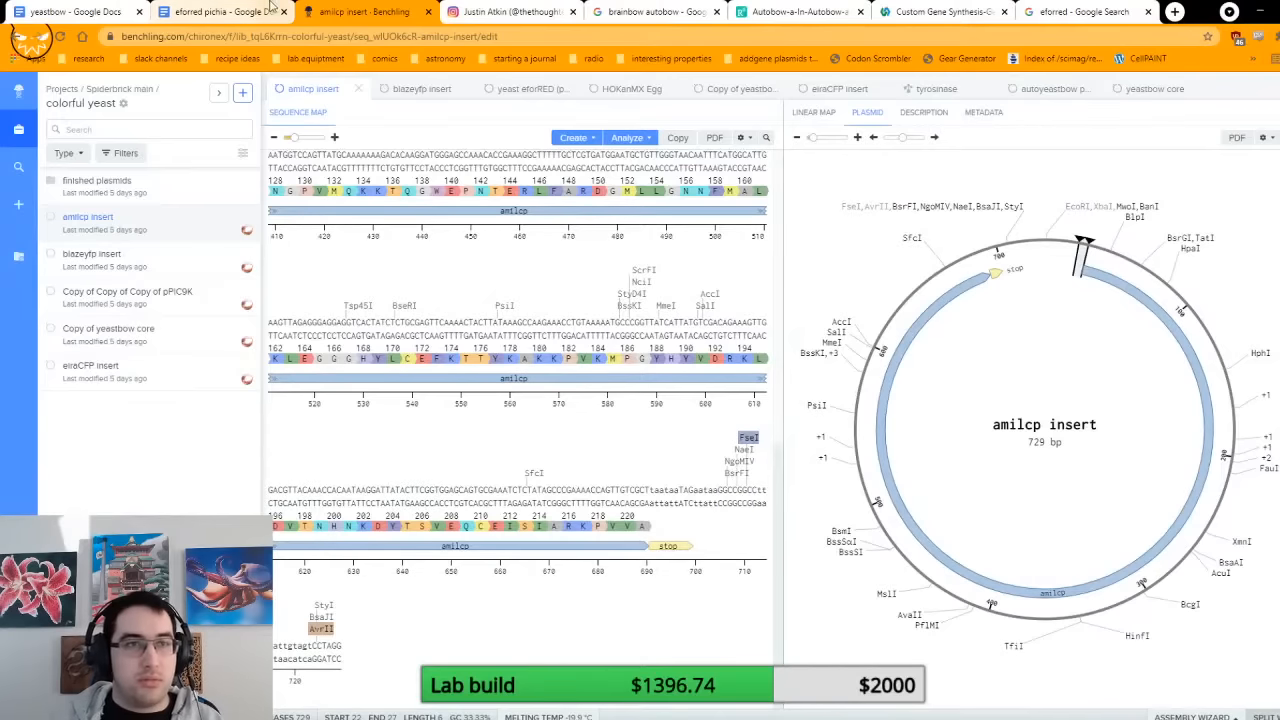
pyautogui.click(222, 12)
pyautogui.scroll(15, 575, 280)
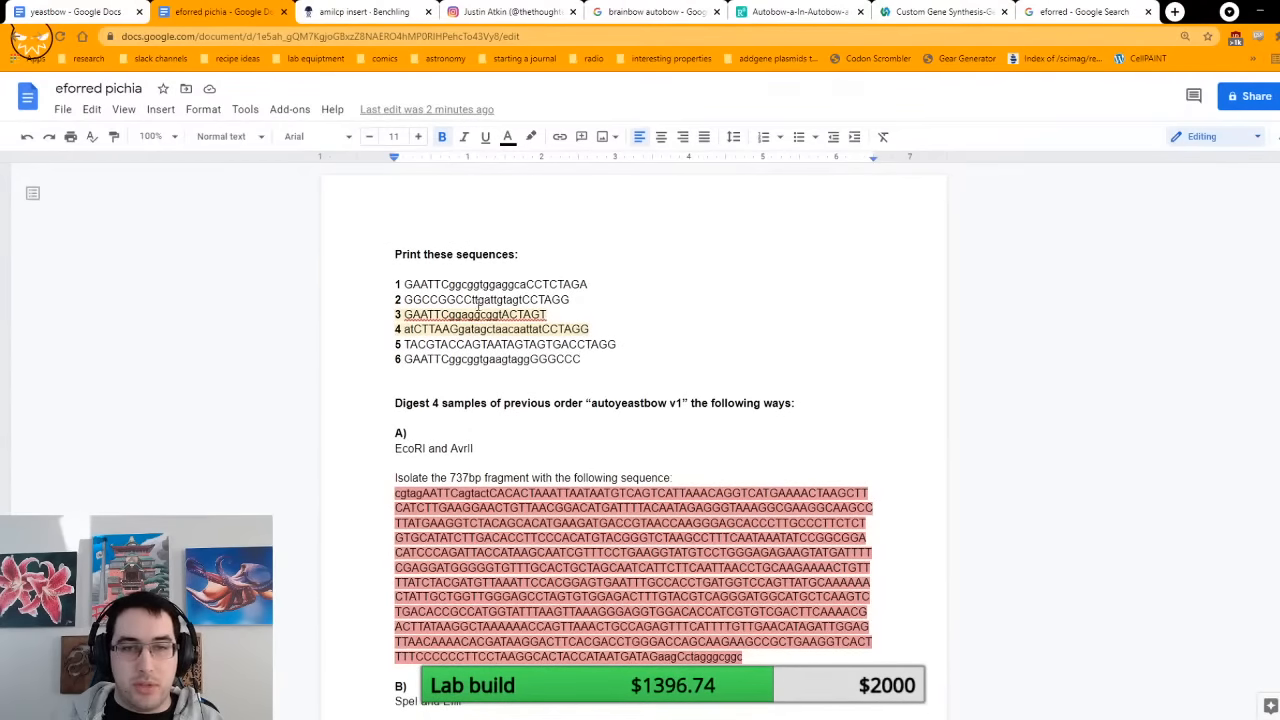
pyautogui.click(386, 11)
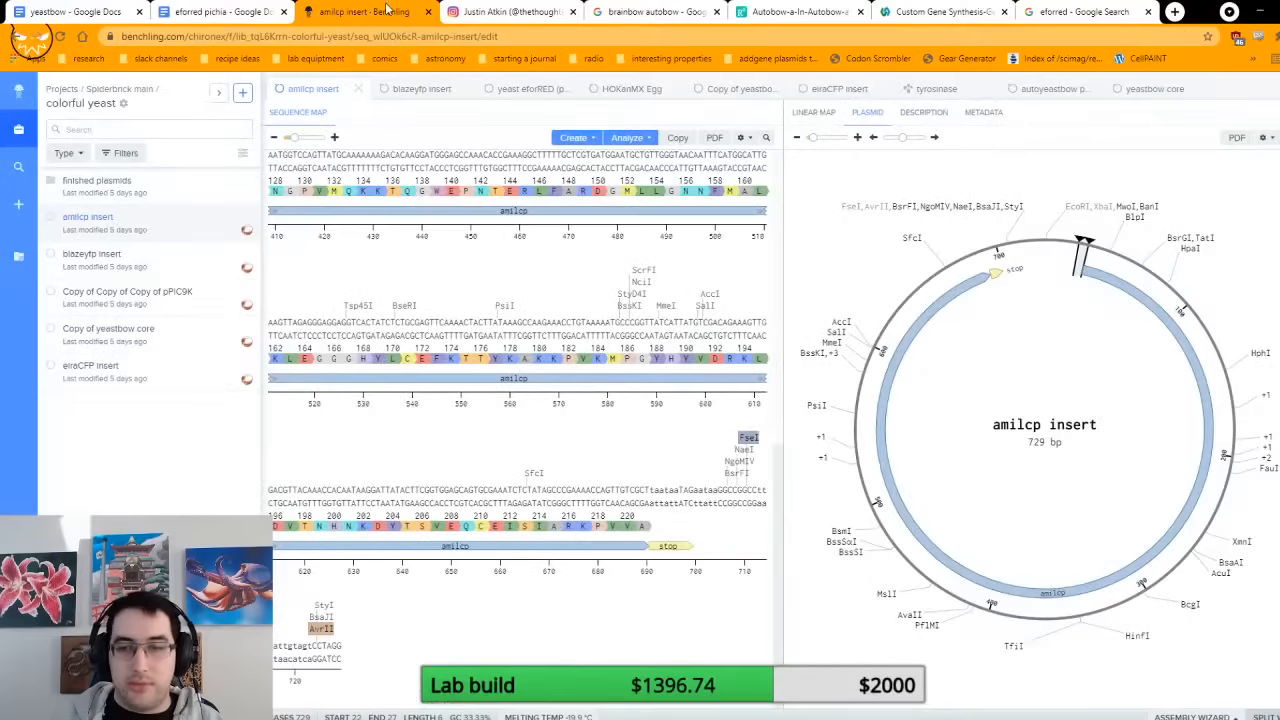
# Step: Return to the eforred pichia document and enter FseI as the digestion enzyme for printed fragment 2
pyautogui.click(210, 11)
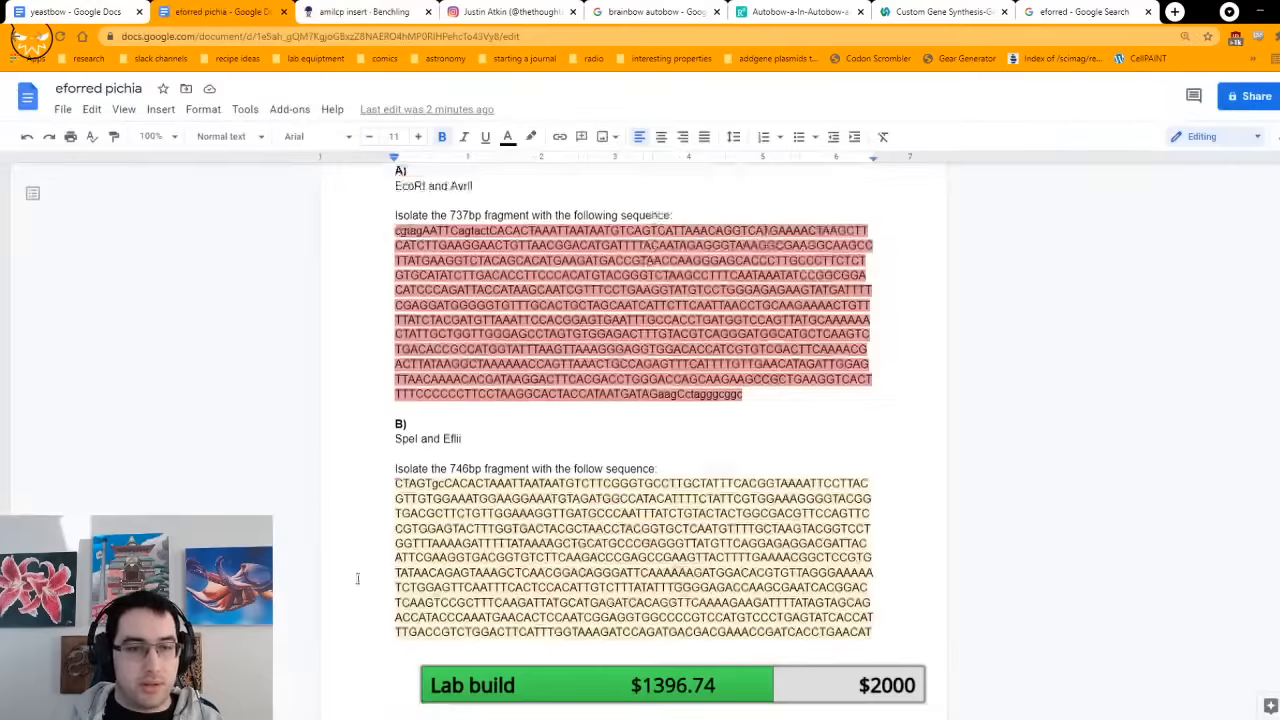
pyautogui.scroll(-15, 395, 562)
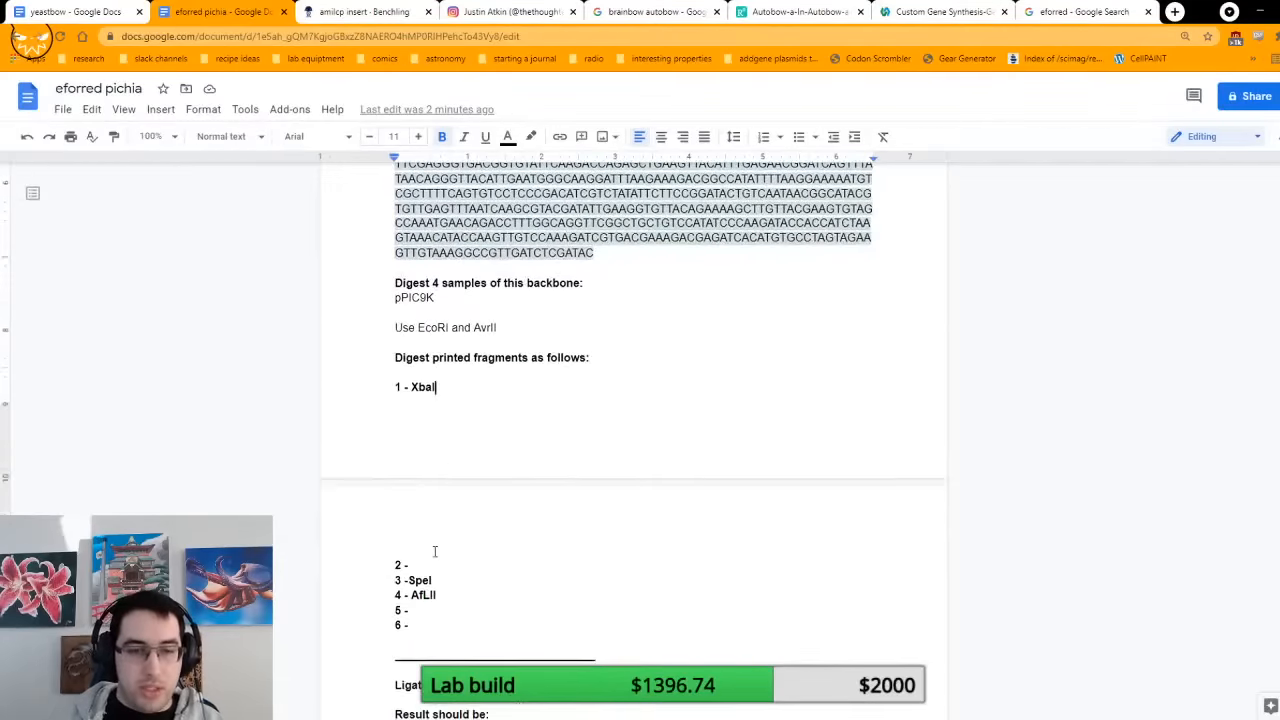
pyautogui.click(430, 562)
pyautogui.write('Fse')
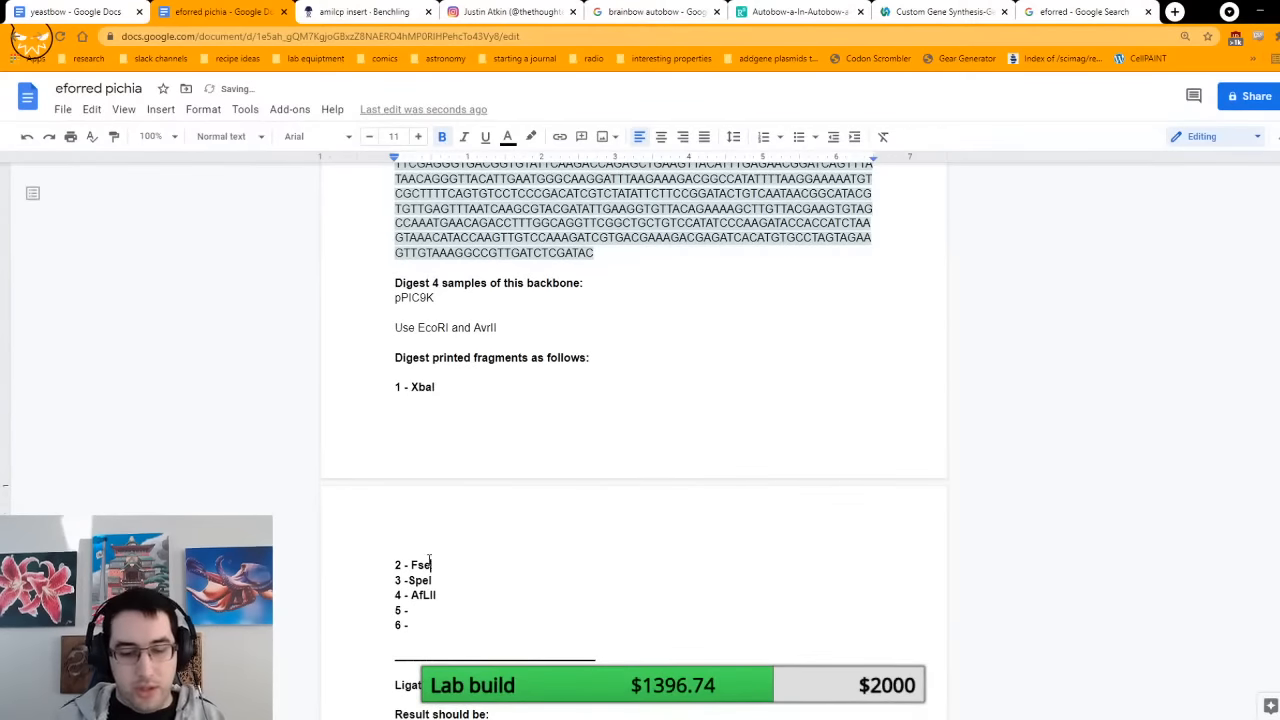
pyautogui.write('IO')
pyautogui.press('BackSpace')
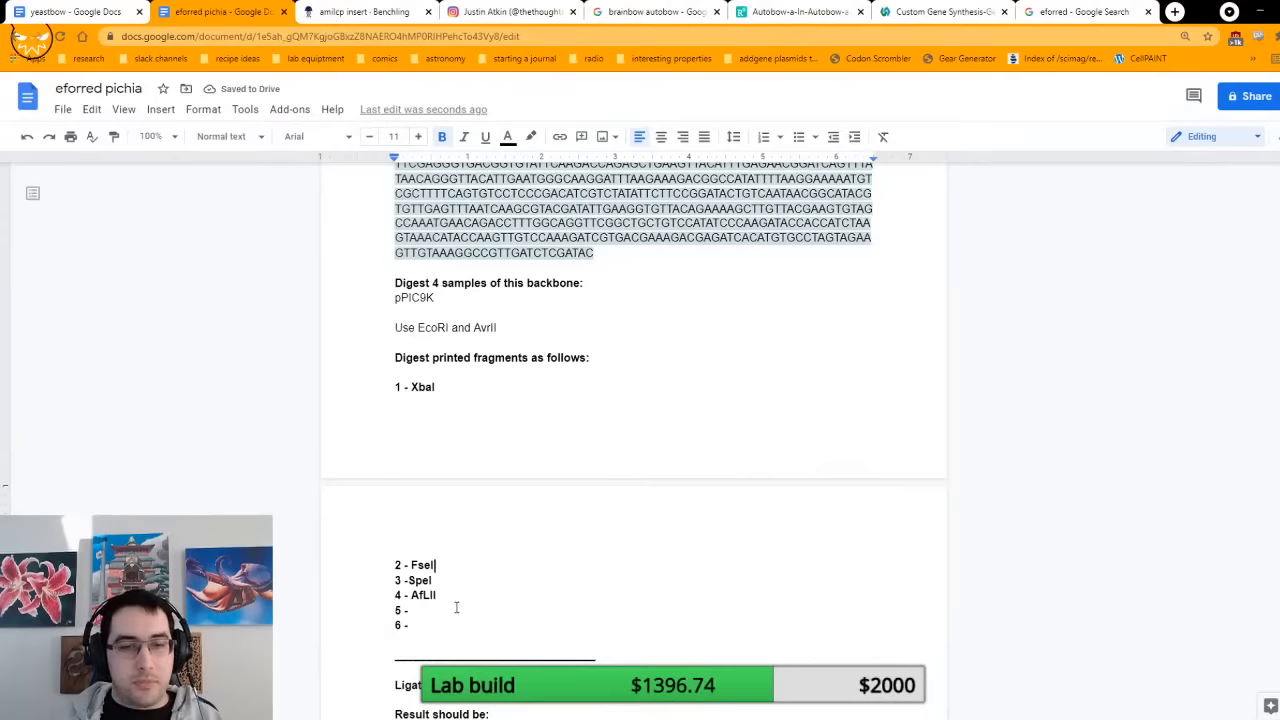
# Step: Change the printed fragments ligated with isolated fragment C to 1 and 2
pyautogui.scroll(-15, 491, 540)
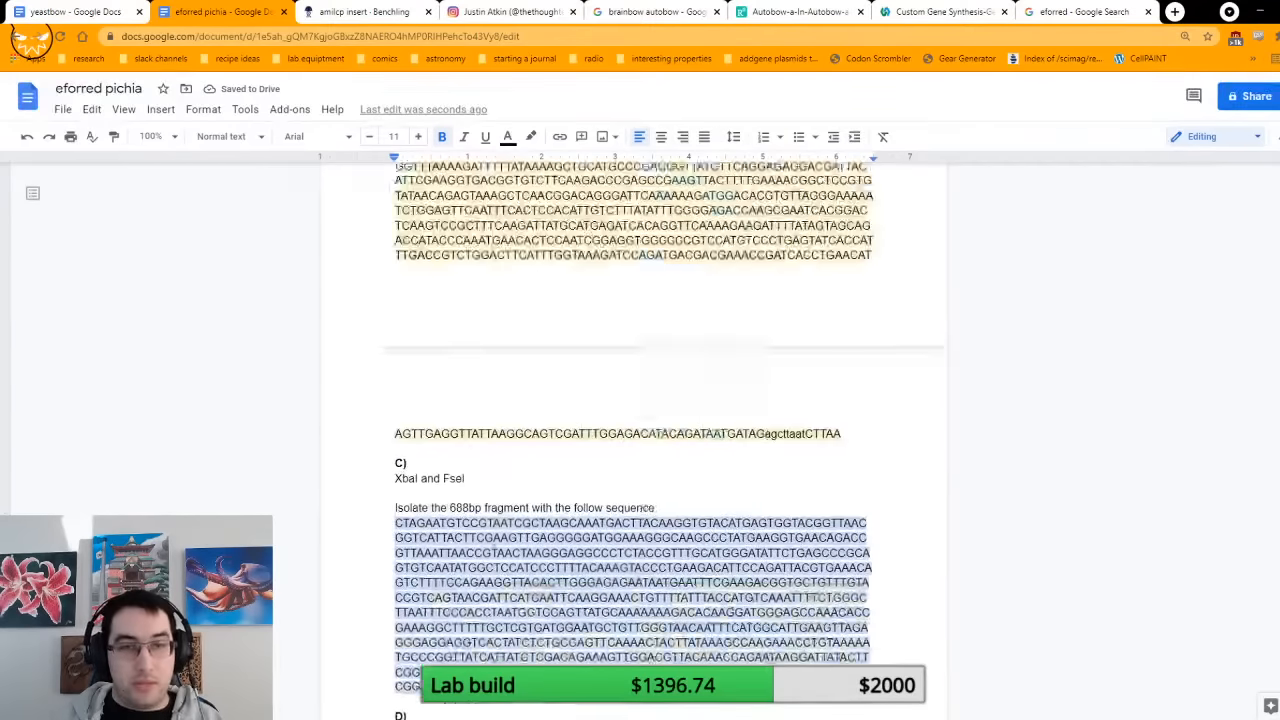
pyautogui.scroll(3, 520, 541)
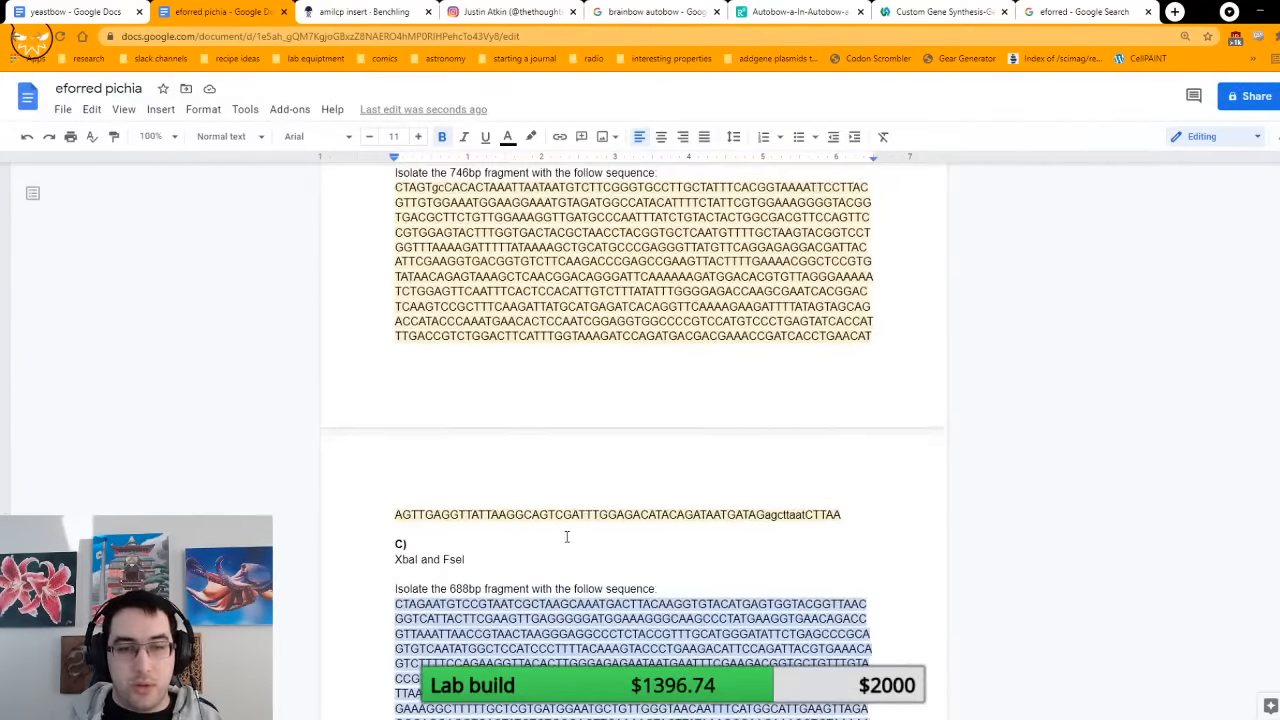
pyautogui.scroll(-6, 566, 537)
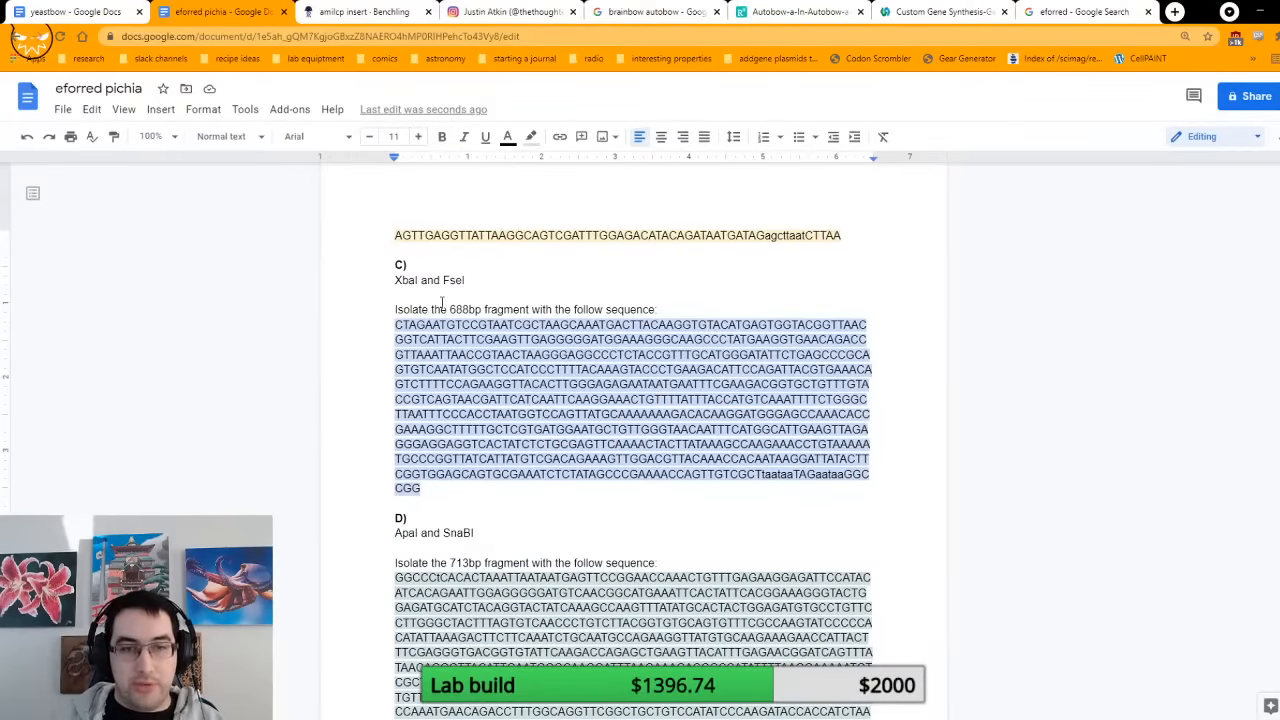
pyautogui.scroll(-15, 589, 519)
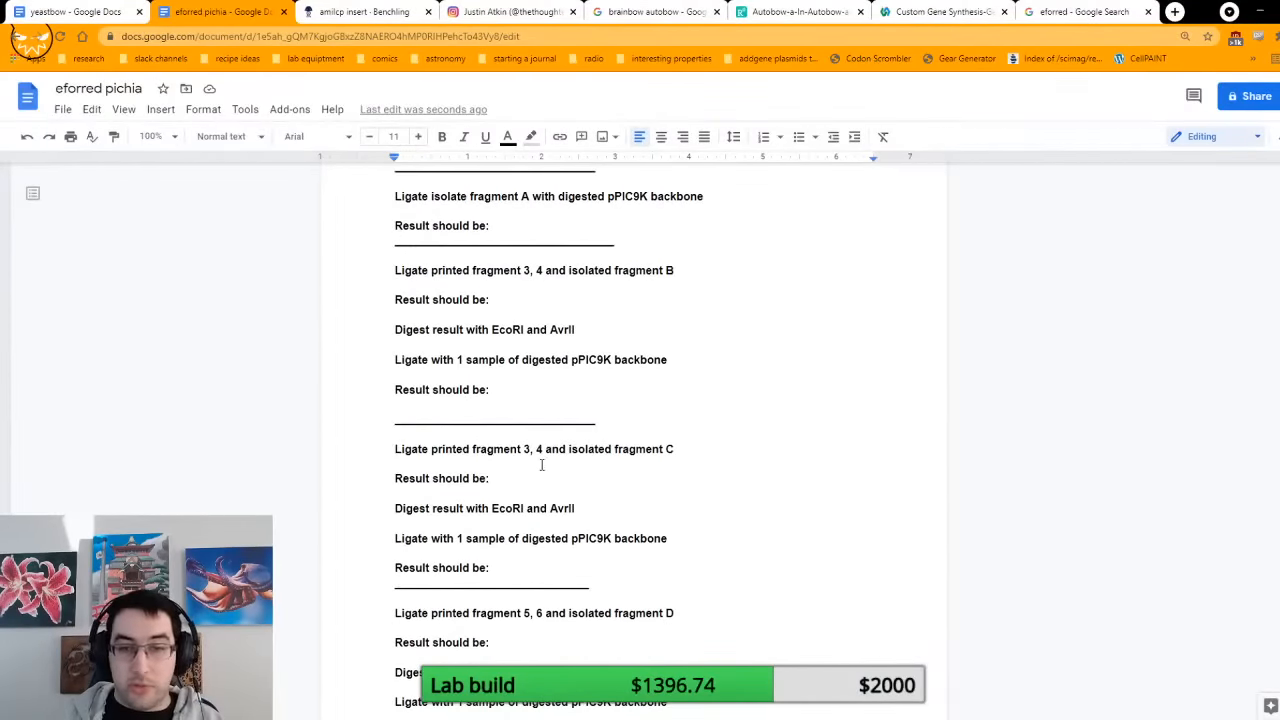
pyautogui.doubleClick(527, 449)
pyautogui.write('1')
pyautogui.press('Right')
pyautogui.press('Right')
pyautogui.press('Right')
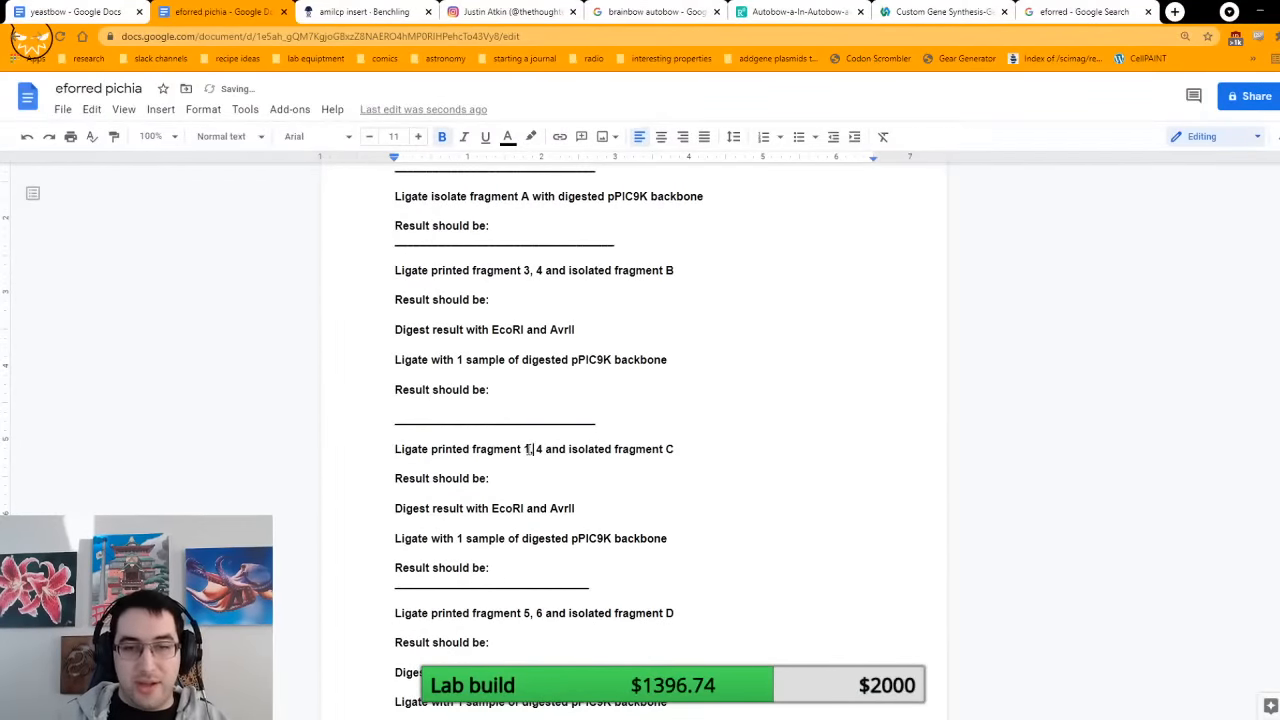
pyautogui.press('BackSpace')
pyautogui.write('2')
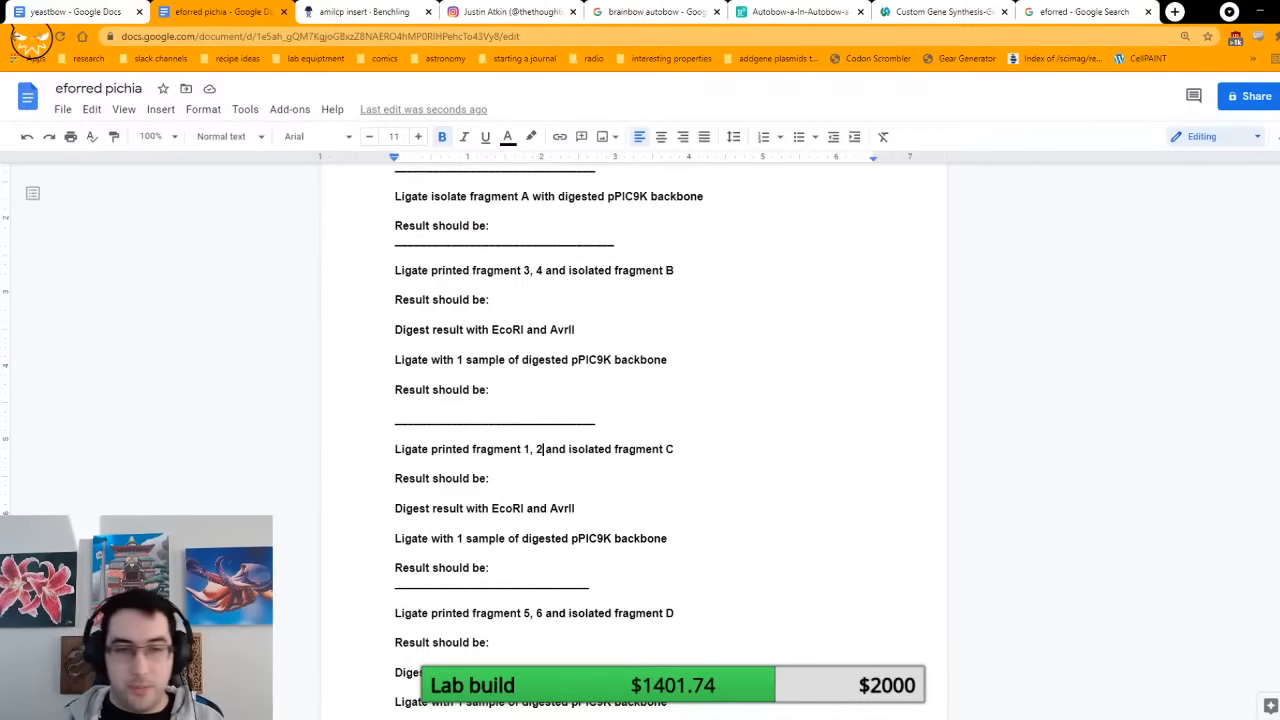
# Step: Review the fragment D instructions, switch to Benchling, open the eiraCFP insert and select the ApaI site at its start
pyautogui.scroll(10, 1174, 429)
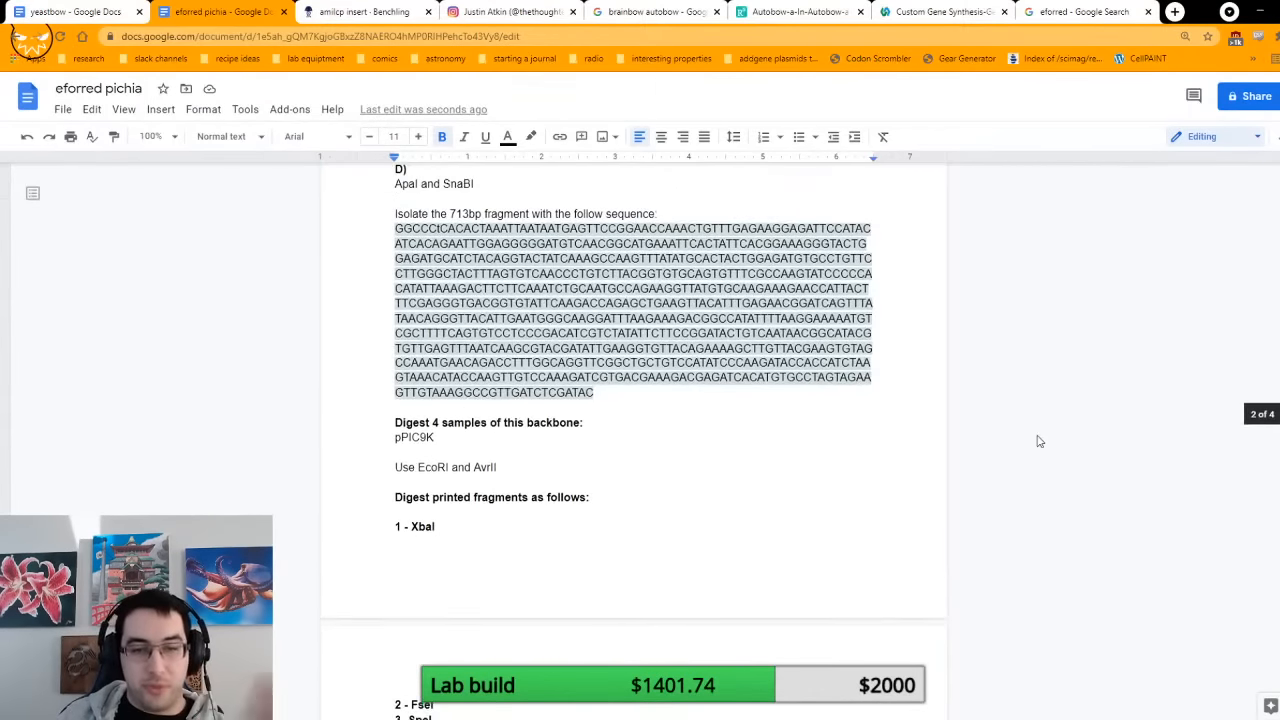
pyautogui.scroll(-3, 1038, 441)
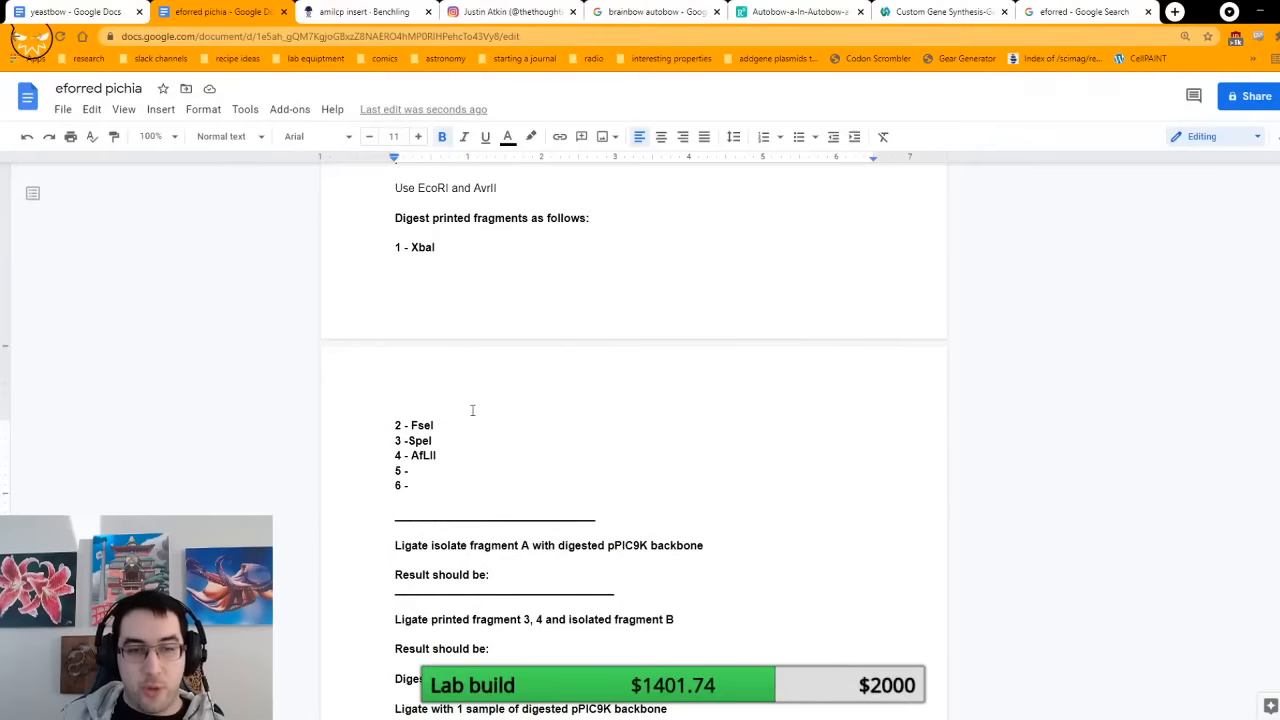
pyautogui.scroll(6, 490, 474)
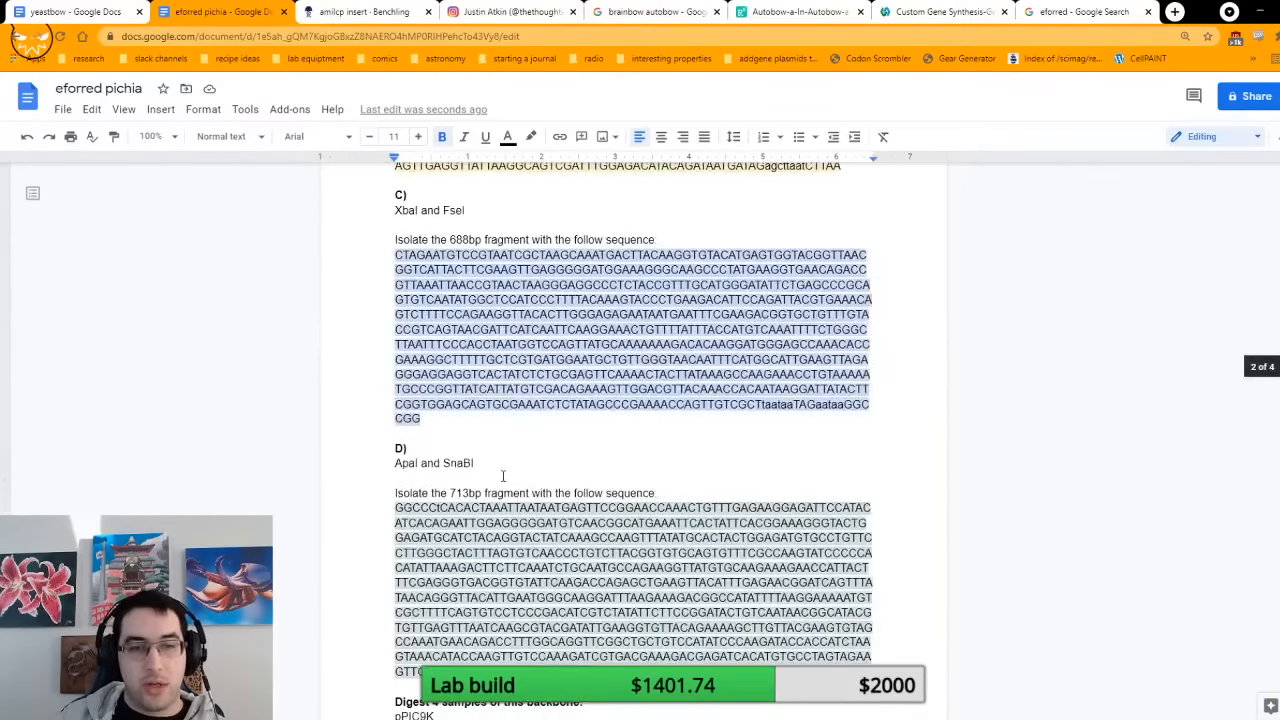
pyautogui.scroll(-1, 503, 476)
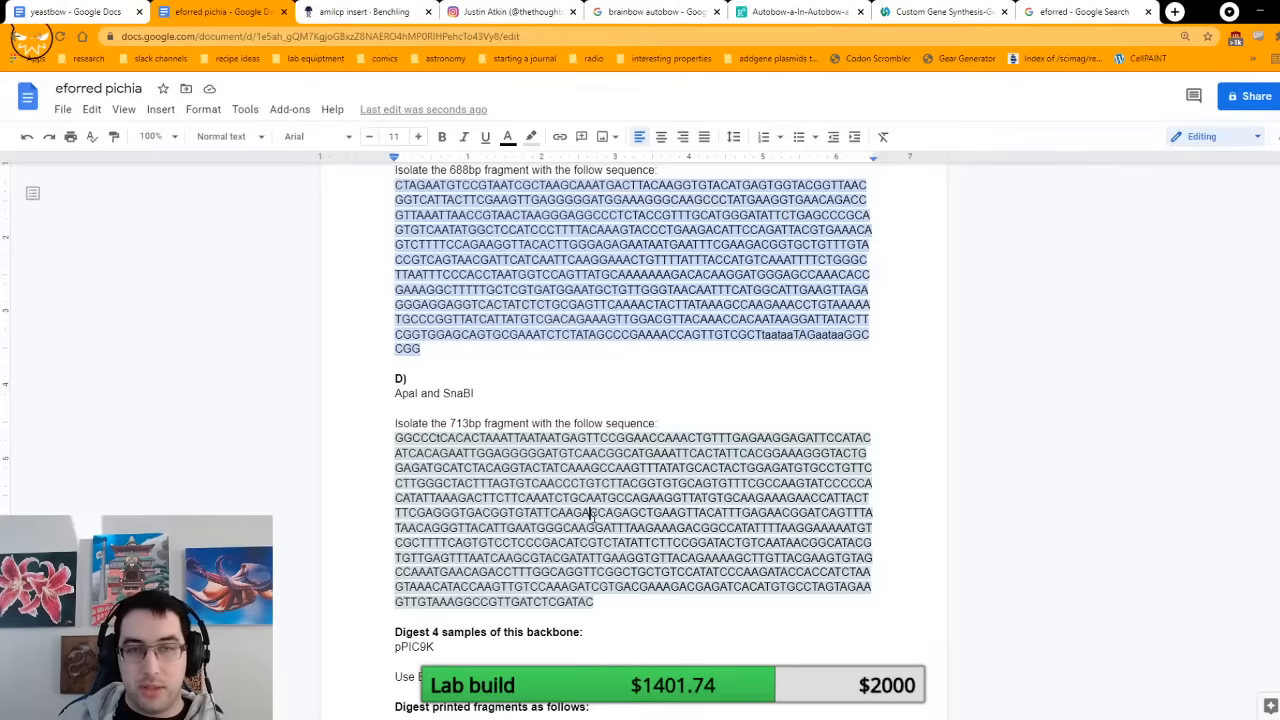
pyautogui.click(372, 12)
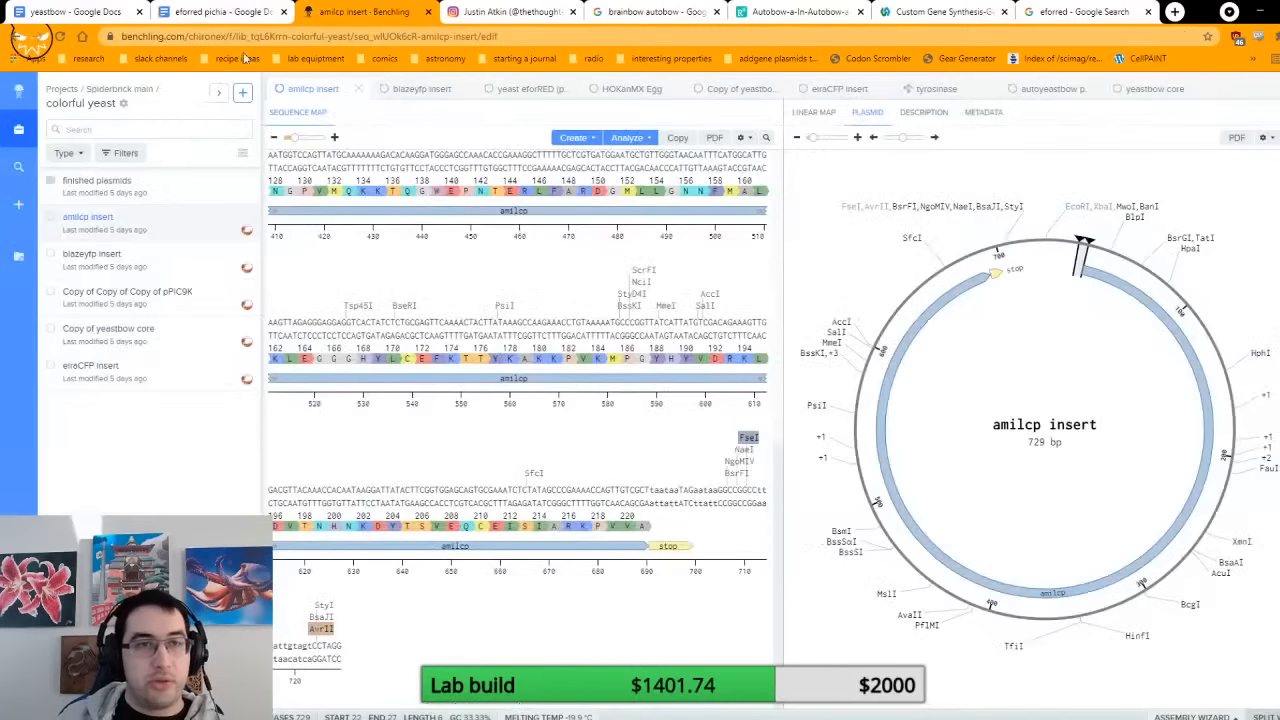
pyautogui.click(865, 89)
pyautogui.click(396, 196)
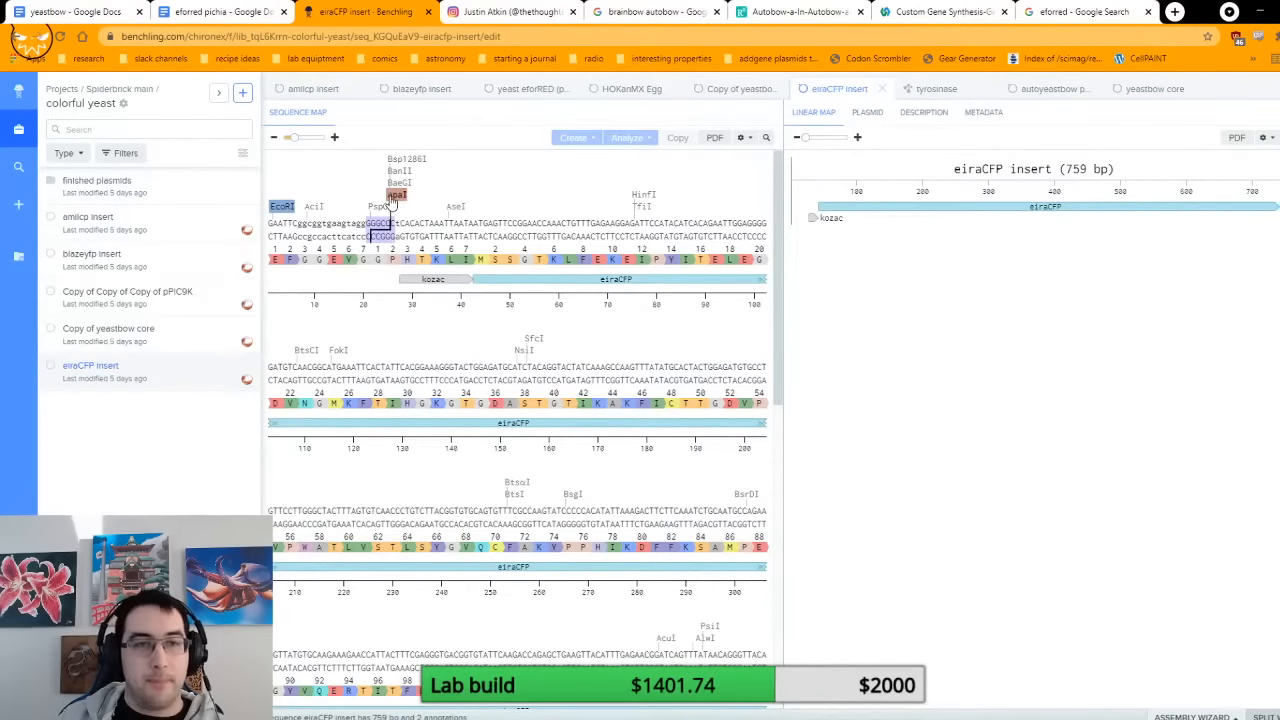
pyautogui.click(364, 237)
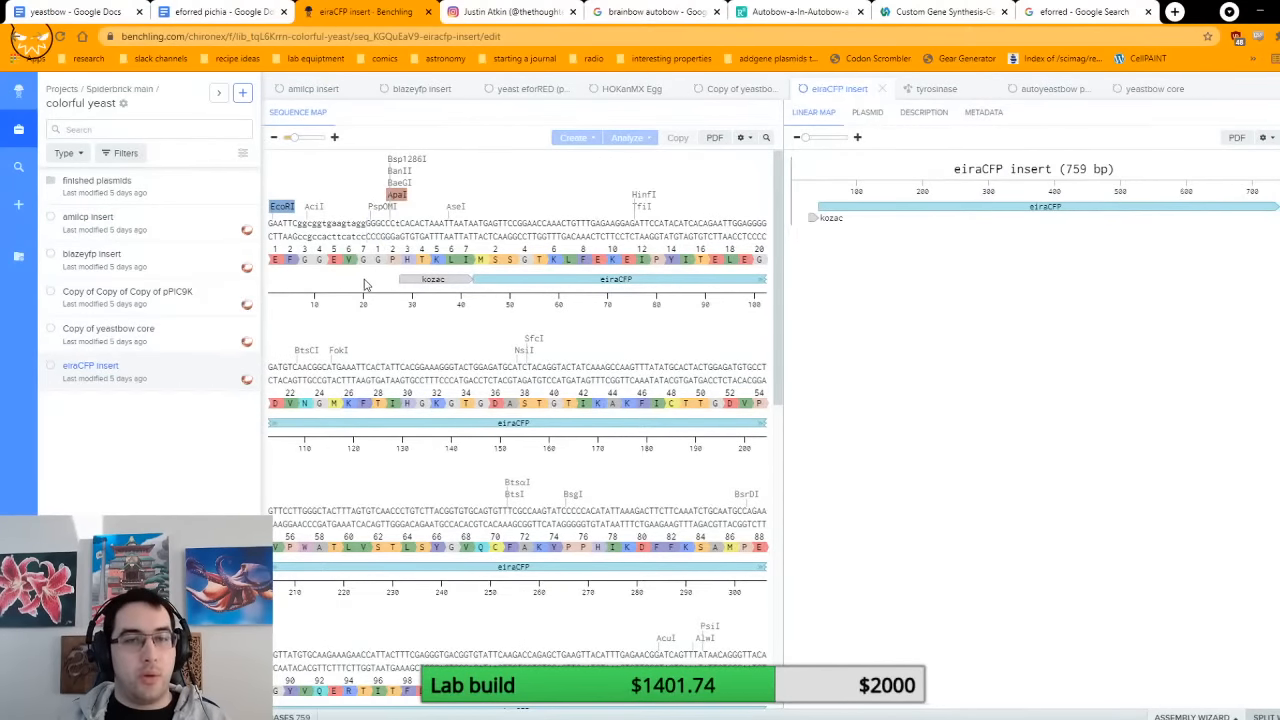
pyautogui.click(397, 196)
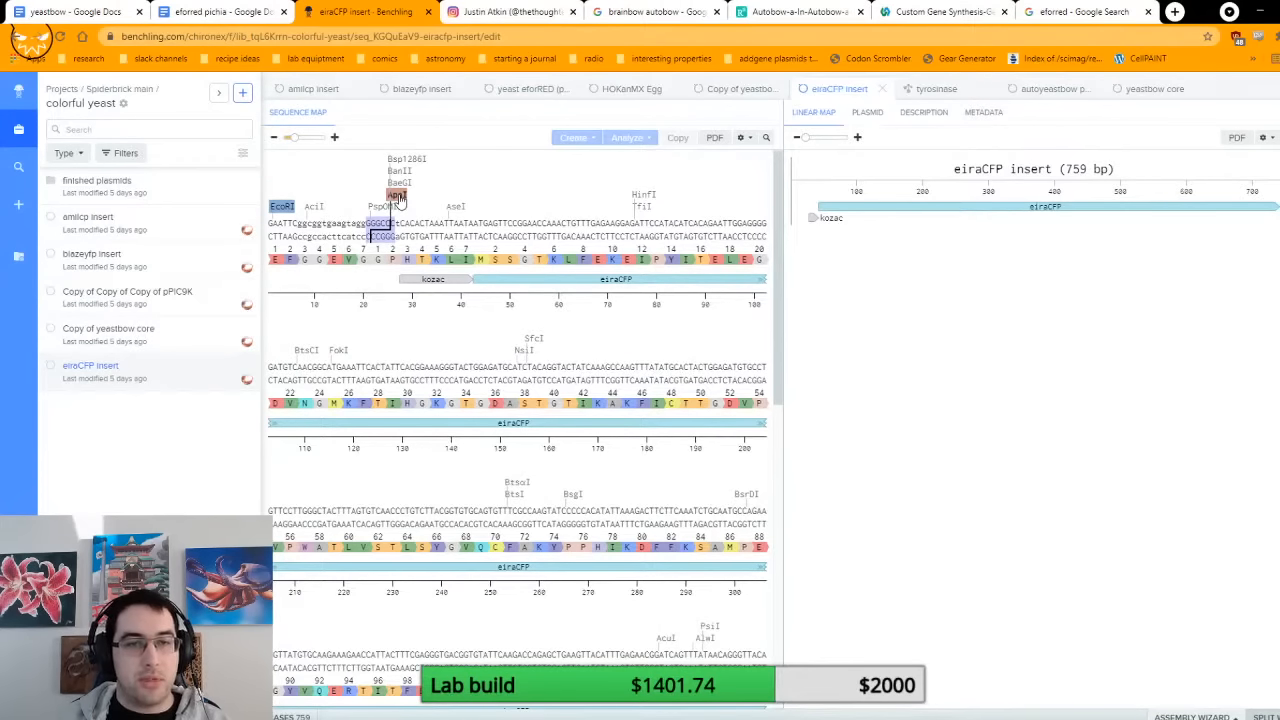
# Step: Return to the eforred pichia document, check printed sequence 6 and enter ApaI as the digestion enzyme for printed fragment 6
pyautogui.click(222, 11)
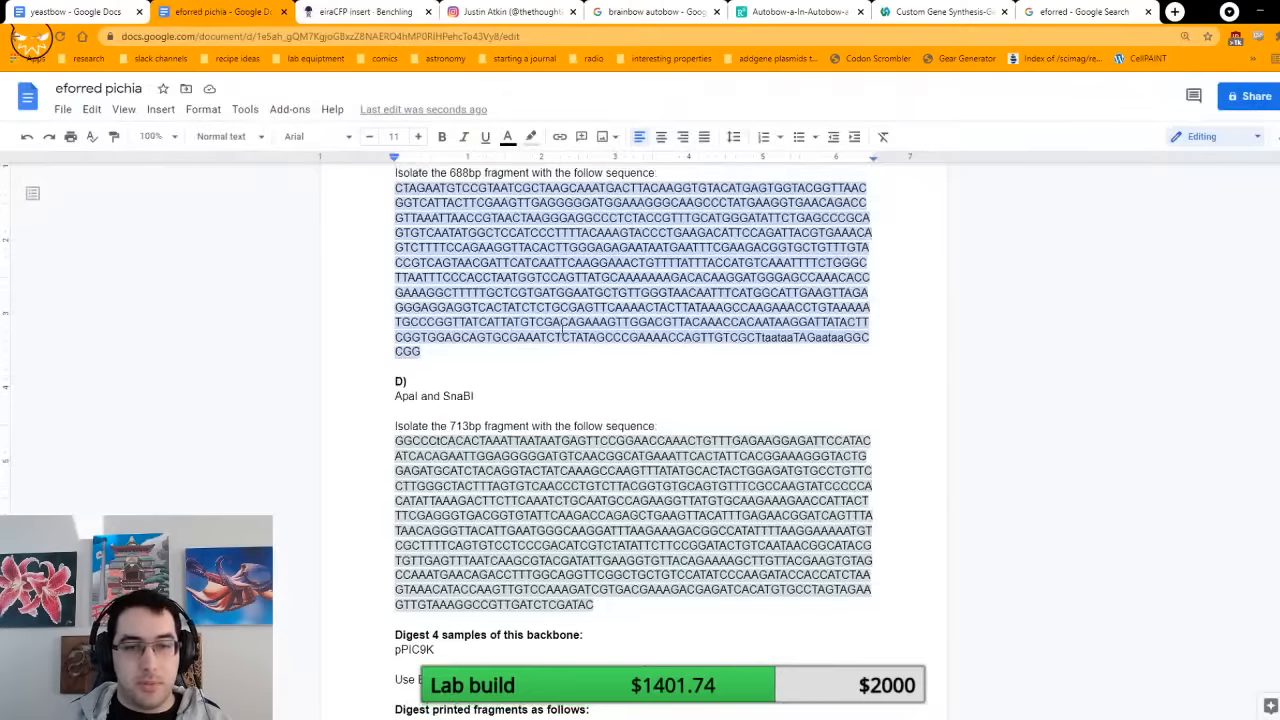
pyautogui.scroll(-2, 563, 330)
pyautogui.scroll(20, 563, 340)
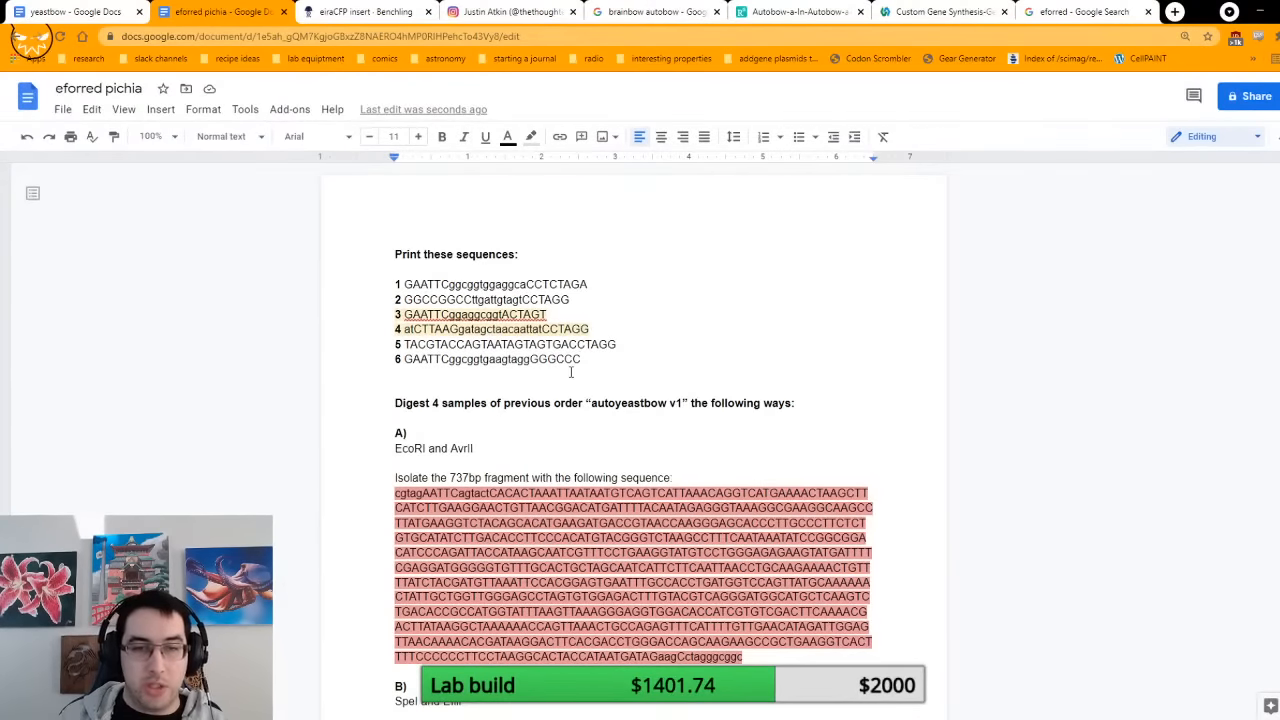
pyautogui.scroll(-20, 571, 372)
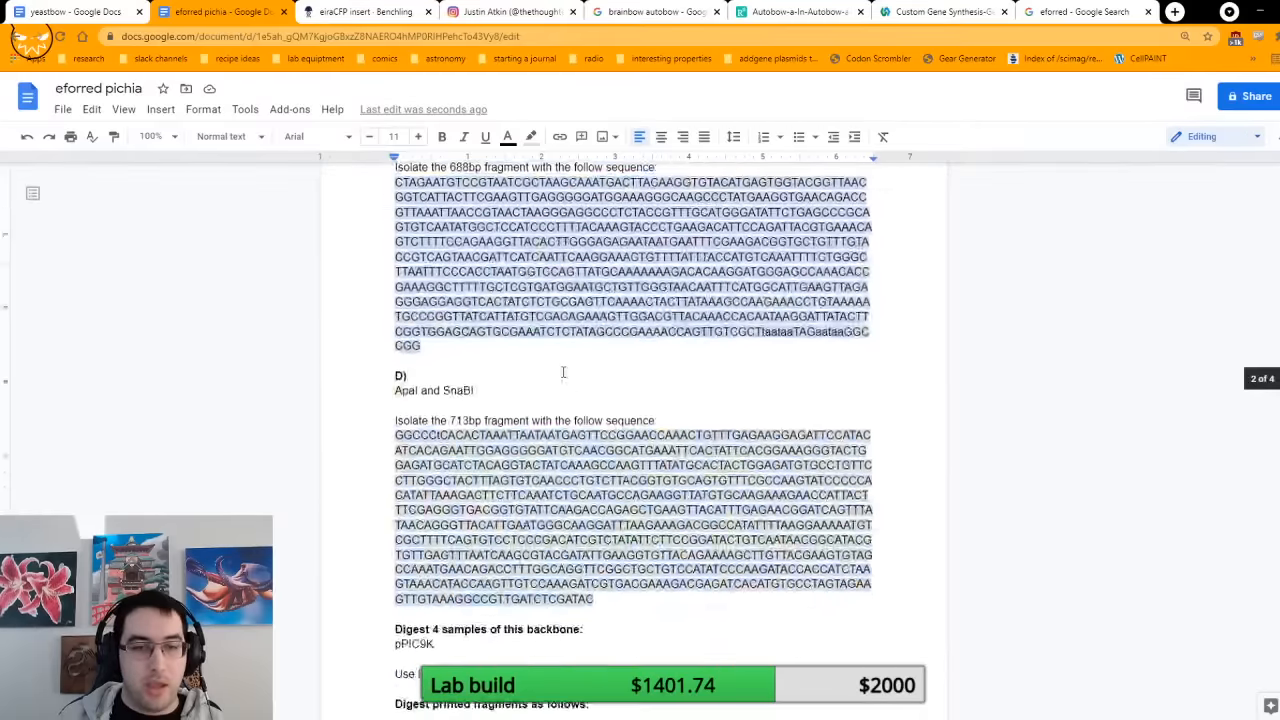
pyautogui.click(434, 277)
pyautogui.write('Ap')
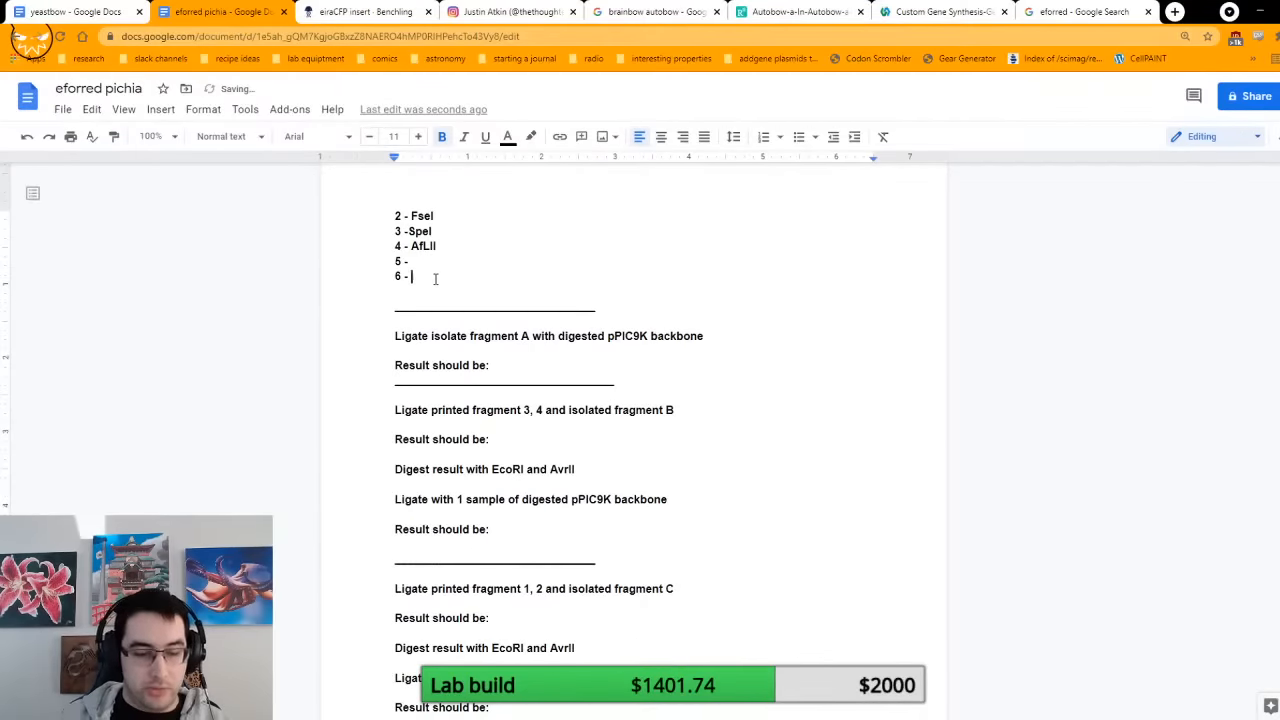
pyautogui.write('aI')
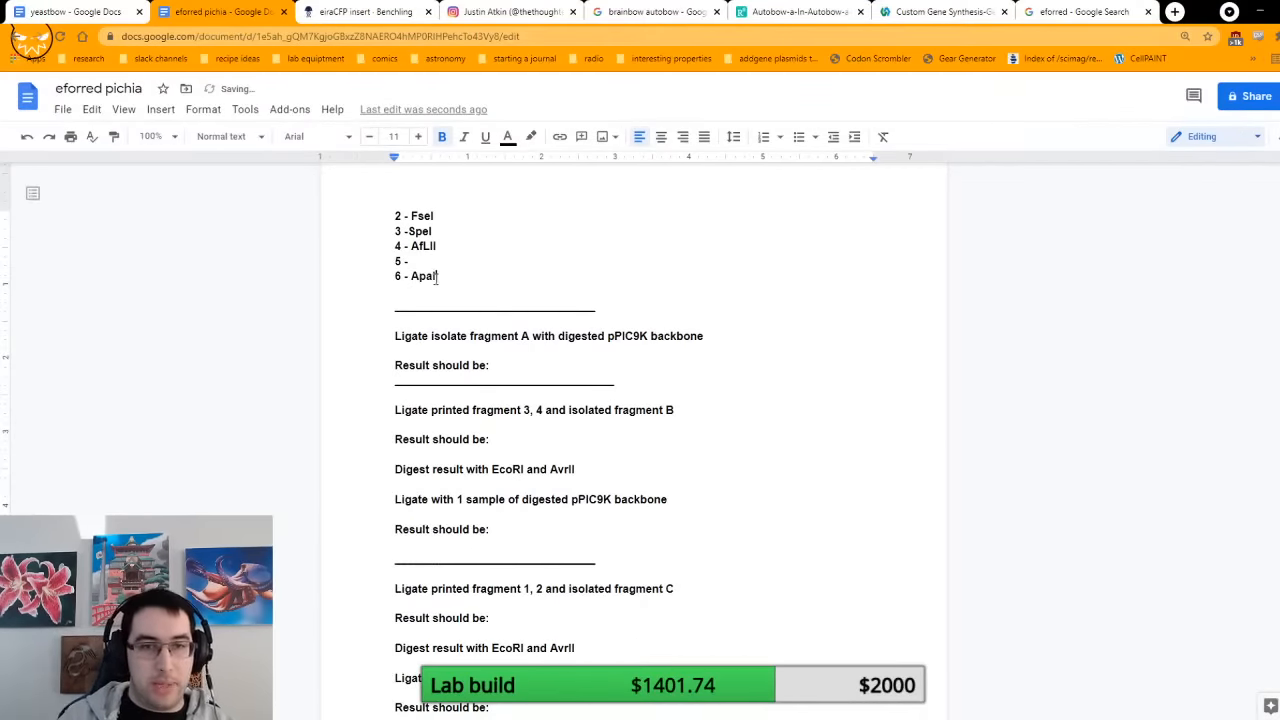
# Step: Select the SnaBI site at the end of the eiraCFP insert in Benchling and compare it with printed sequence 5
pyautogui.scroll(20, 622, 296)
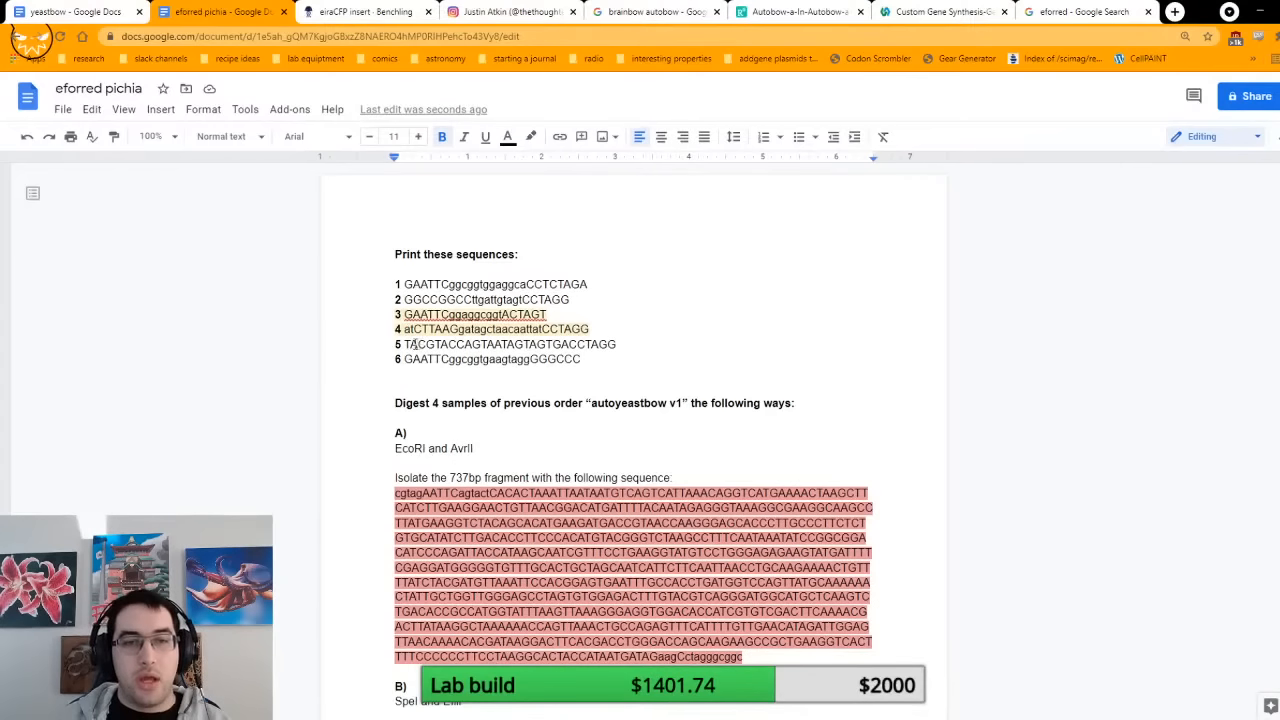
pyautogui.click(365, 11)
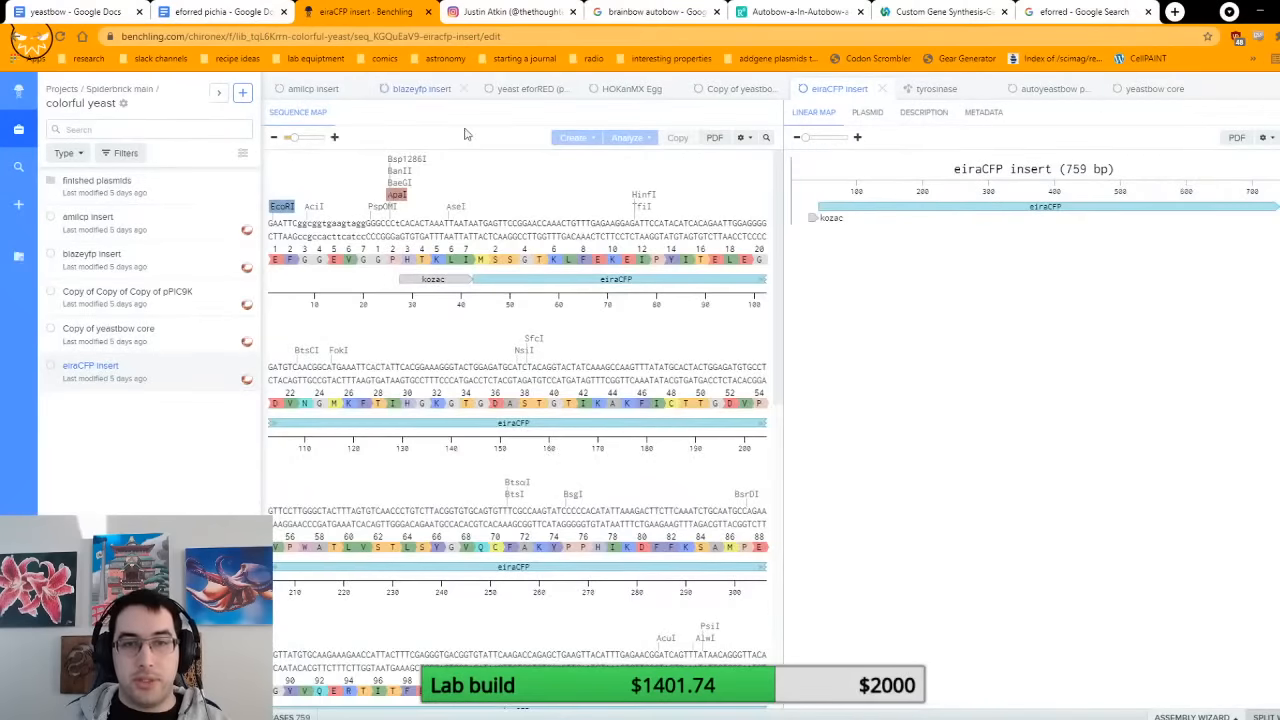
pyautogui.scroll(-3, 572, 400)
pyautogui.scroll(-1, 572, 400)
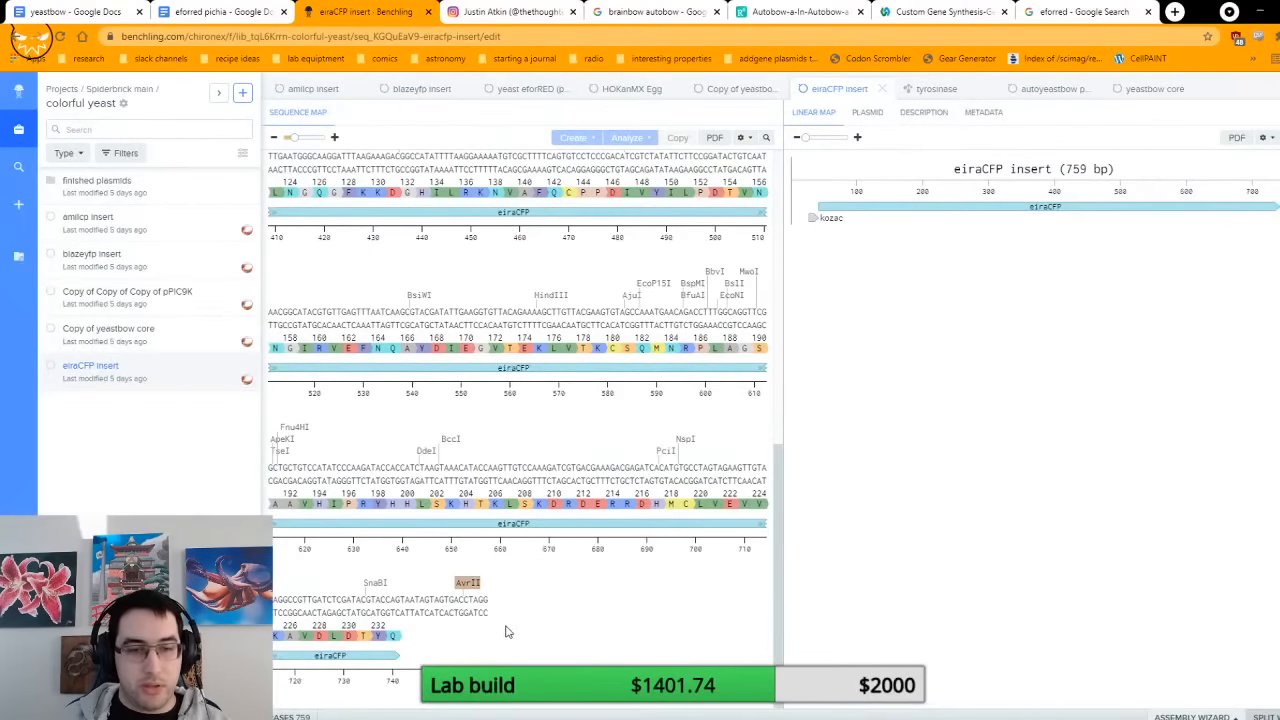
pyautogui.click(370, 582)
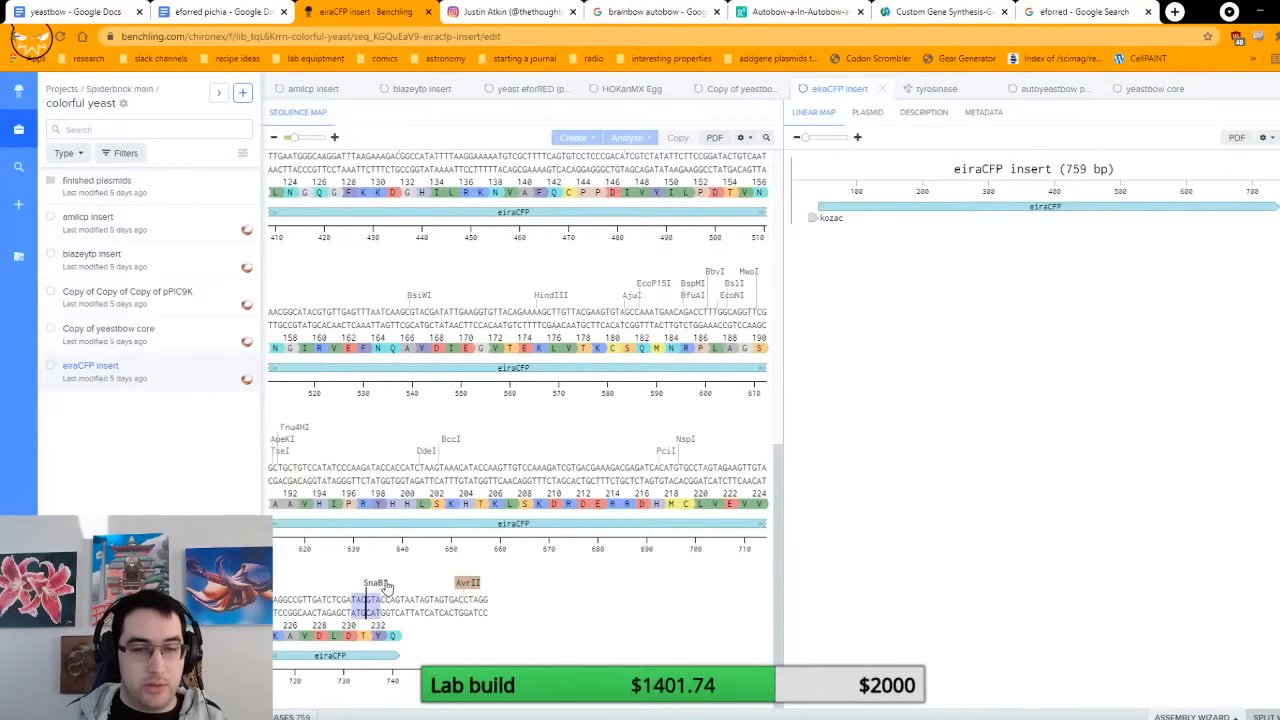
pyautogui.click(226, 12)
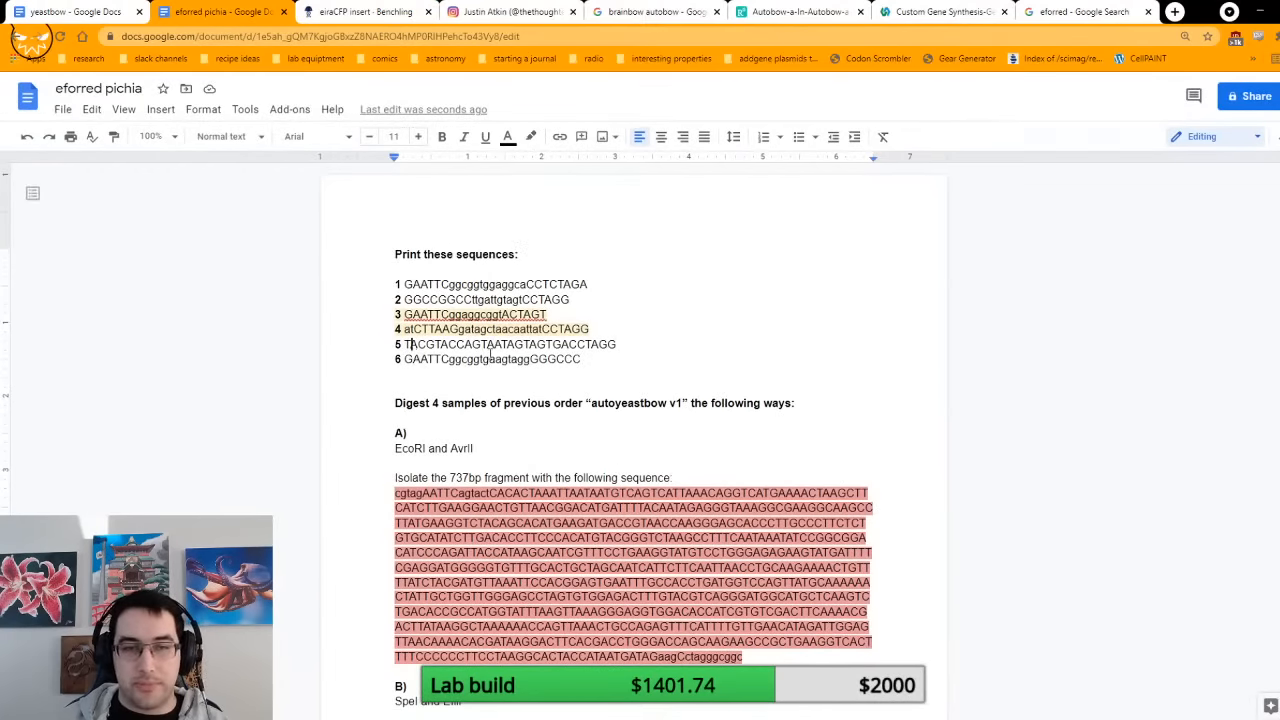
pyautogui.click(350, 12)
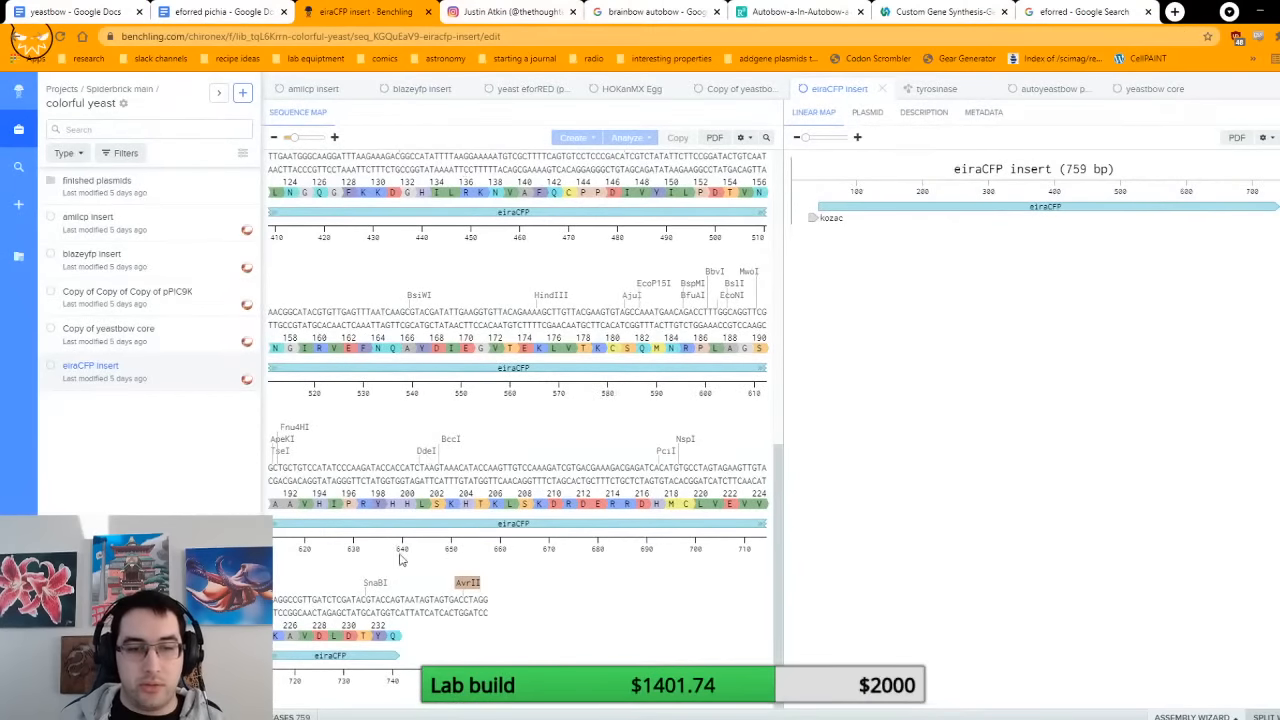
# Step: Return to the eforred pichia document and enter SnaBI as the digestion enzyme for printed fragment 5
pyautogui.click(245, 12)
pyautogui.scroll(-1, 563, 430)
pyautogui.scroll(-10, 563, 430)
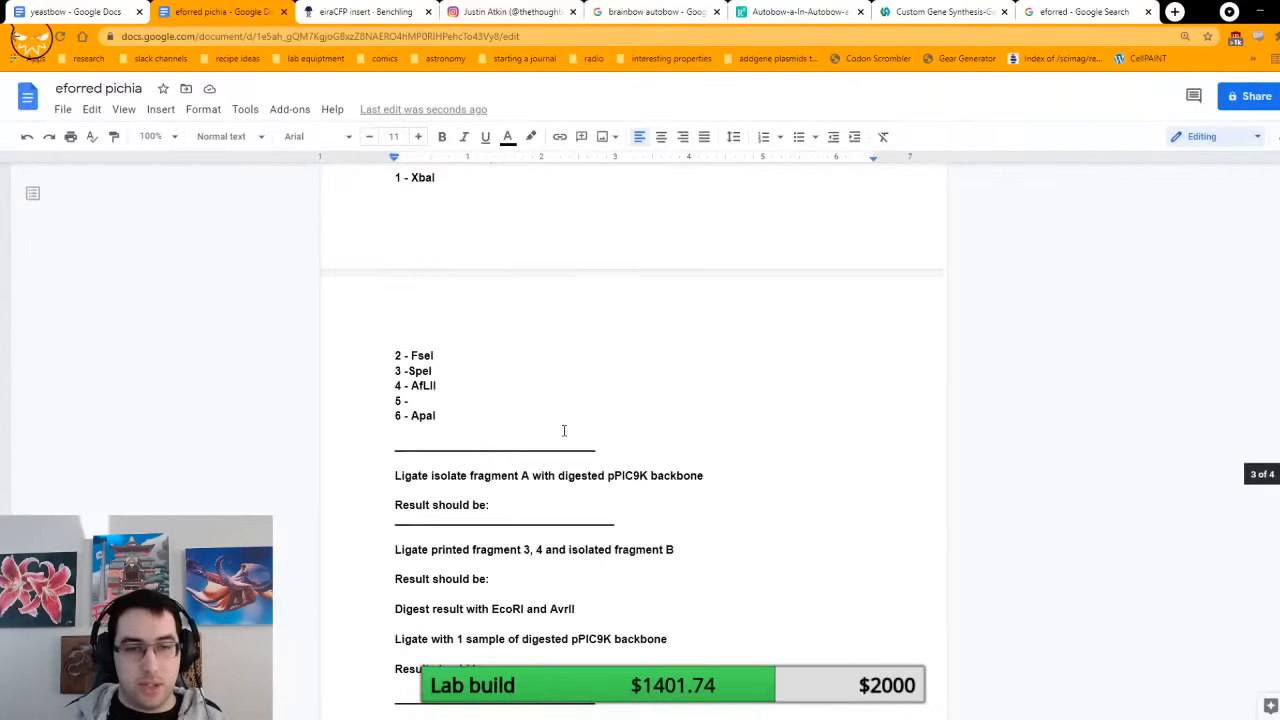
pyautogui.click(435, 400)
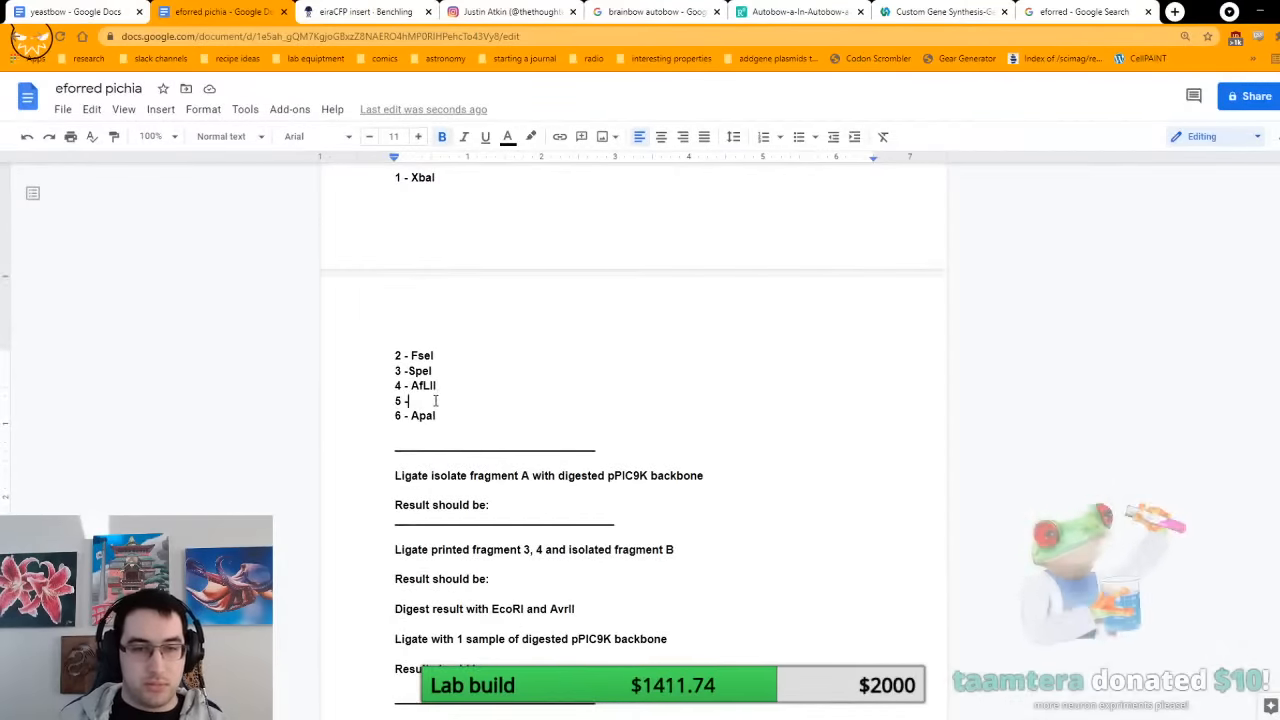
pyautogui.write('S')
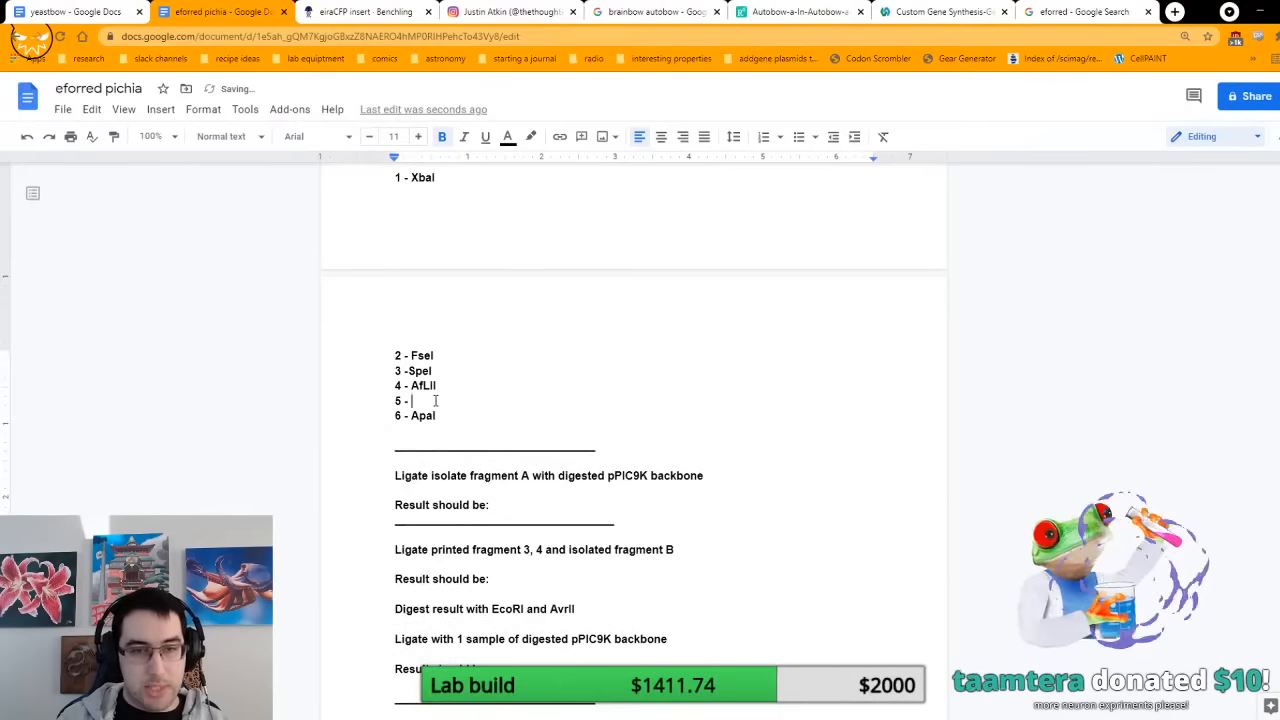
pyautogui.write('naBI')
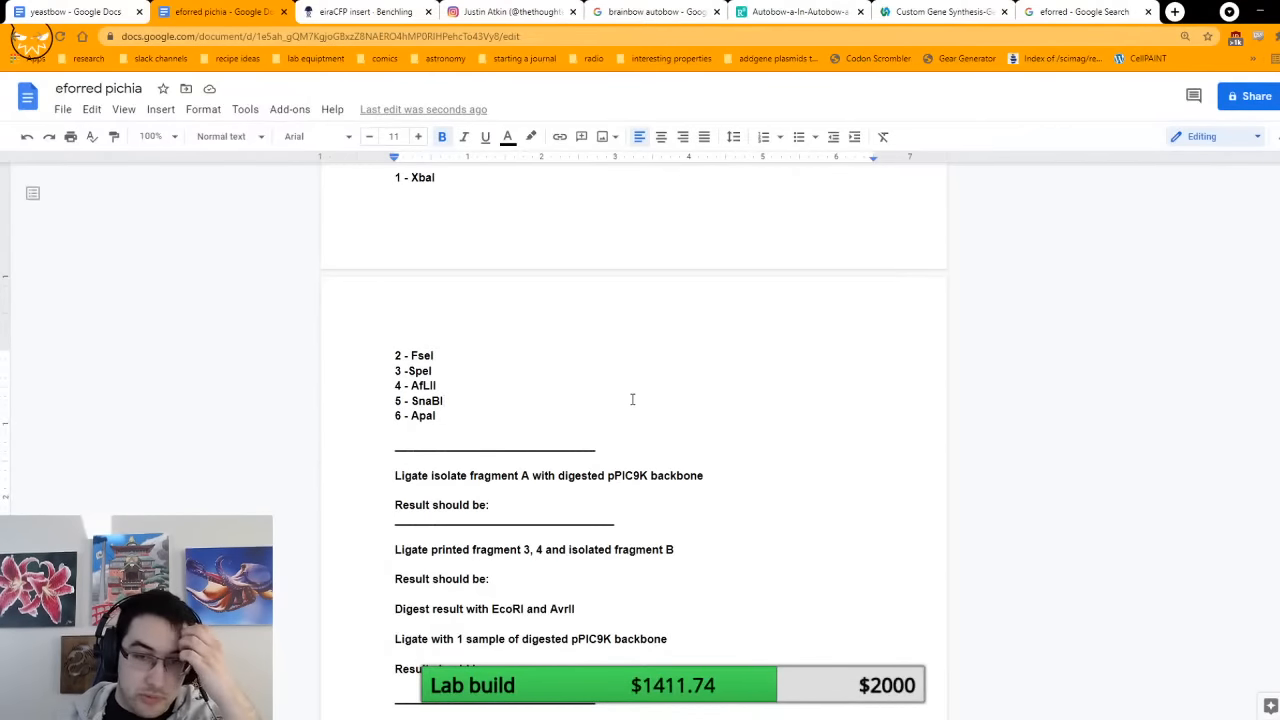
# Step: Highlight printed sequences 5 and 6 in light cyan to match the isolated fragment D sequence
pyautogui.scroll(4, 643, 445)
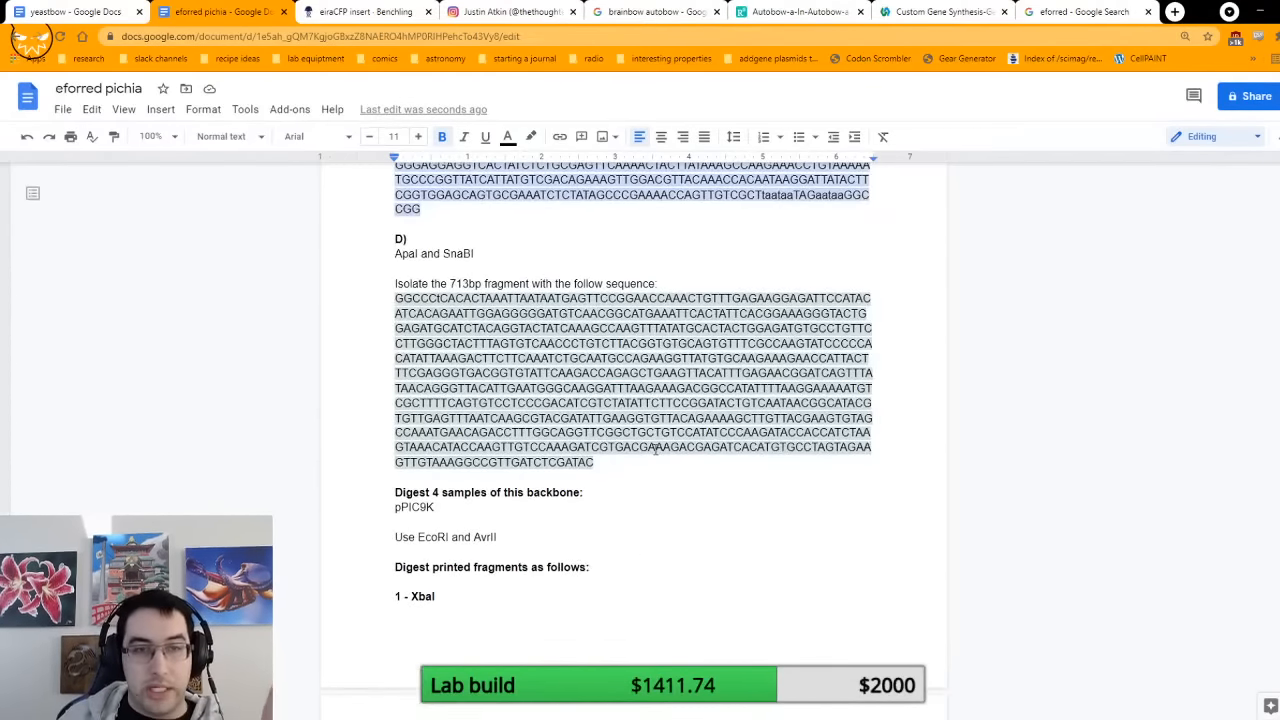
pyautogui.scroll(1, 655, 449)
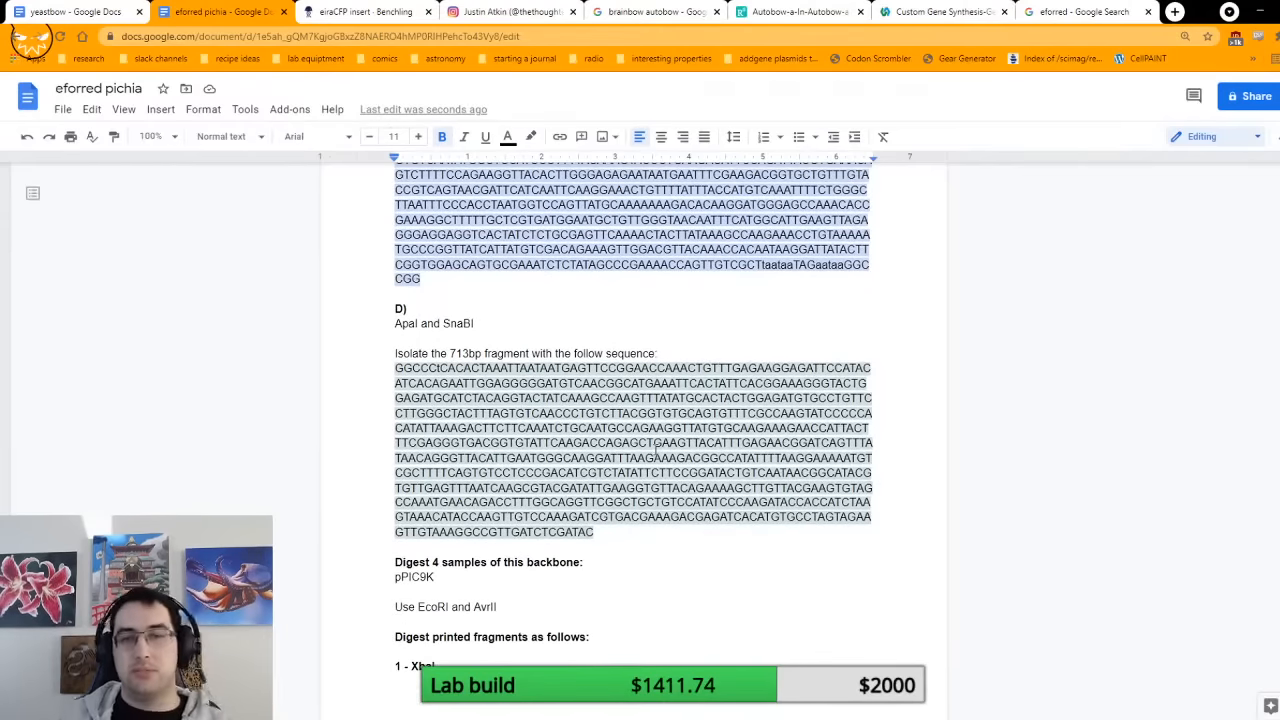
pyautogui.scroll(6, 707, 430)
pyautogui.scroll(5, 683, 484)
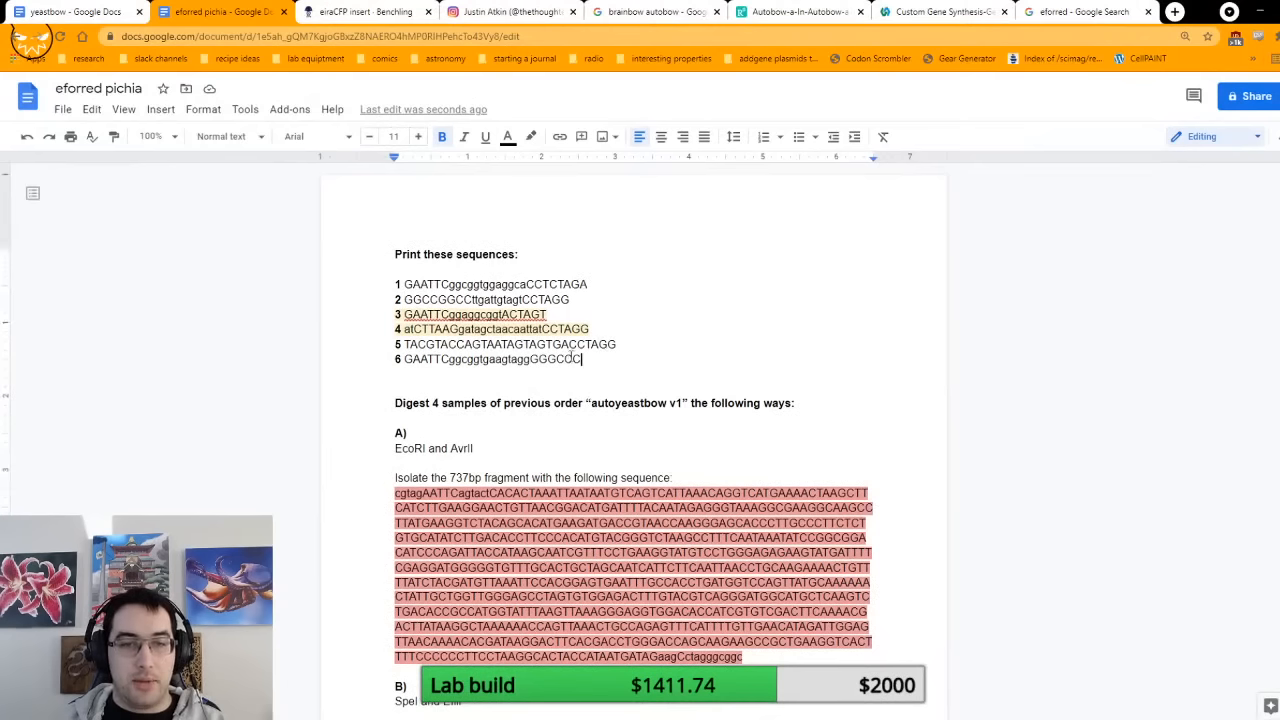
pyautogui.moveTo(592, 359); pyautogui.dragTo(398, 346)
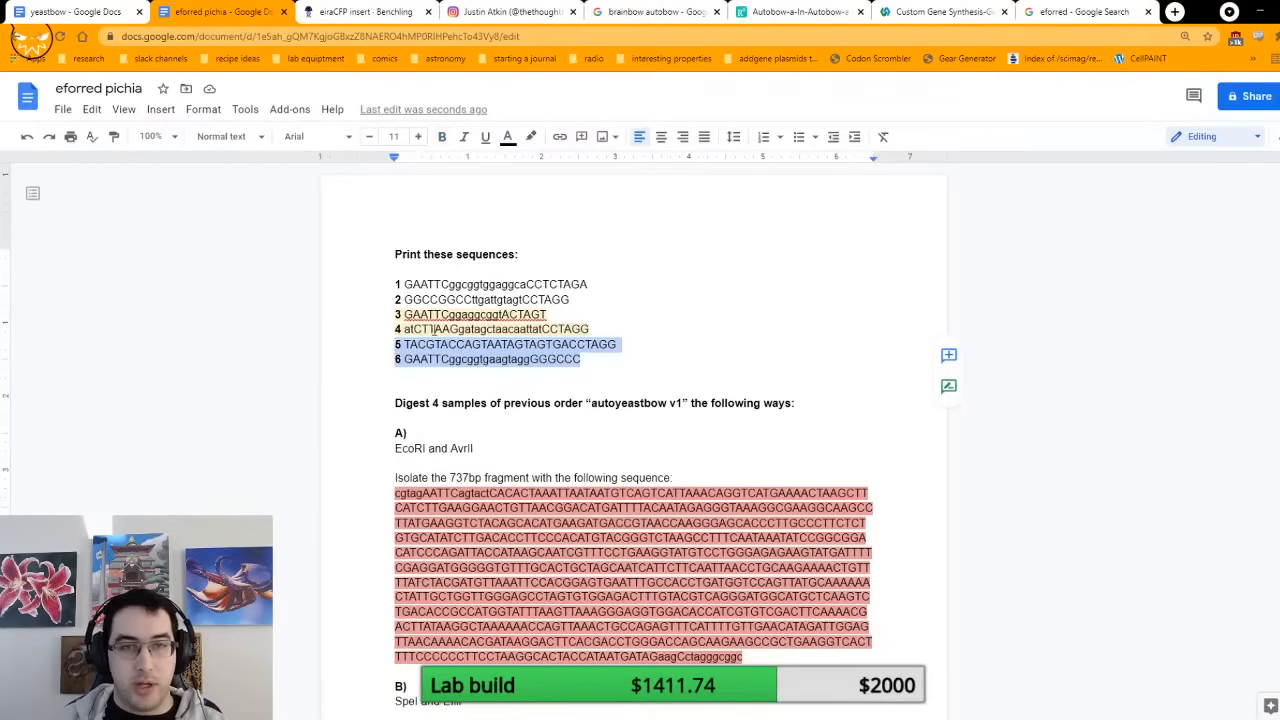
pyautogui.click(531, 136)
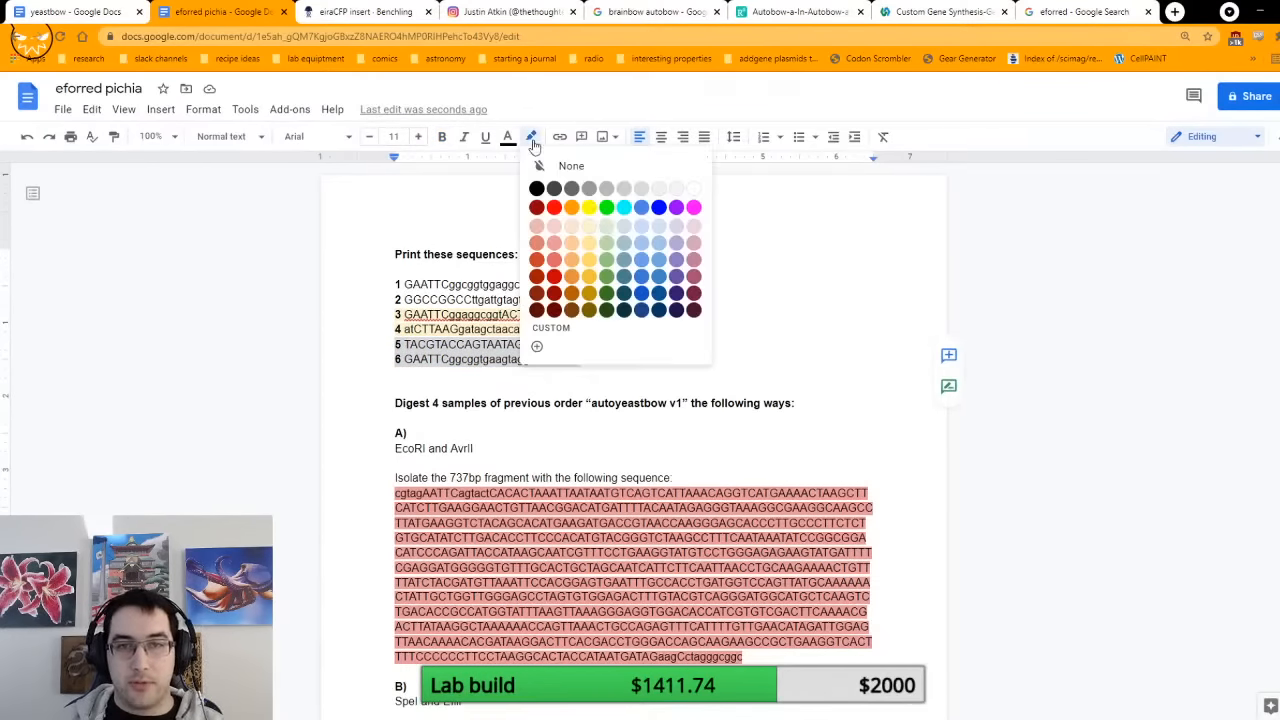
pyautogui.click(624, 240)
# Step: Highlight printed sequences 1 and 2 in light blue to match the isolated fragment C sequence
pyautogui.moveTo(580, 300); pyautogui.dragTo(395, 284)
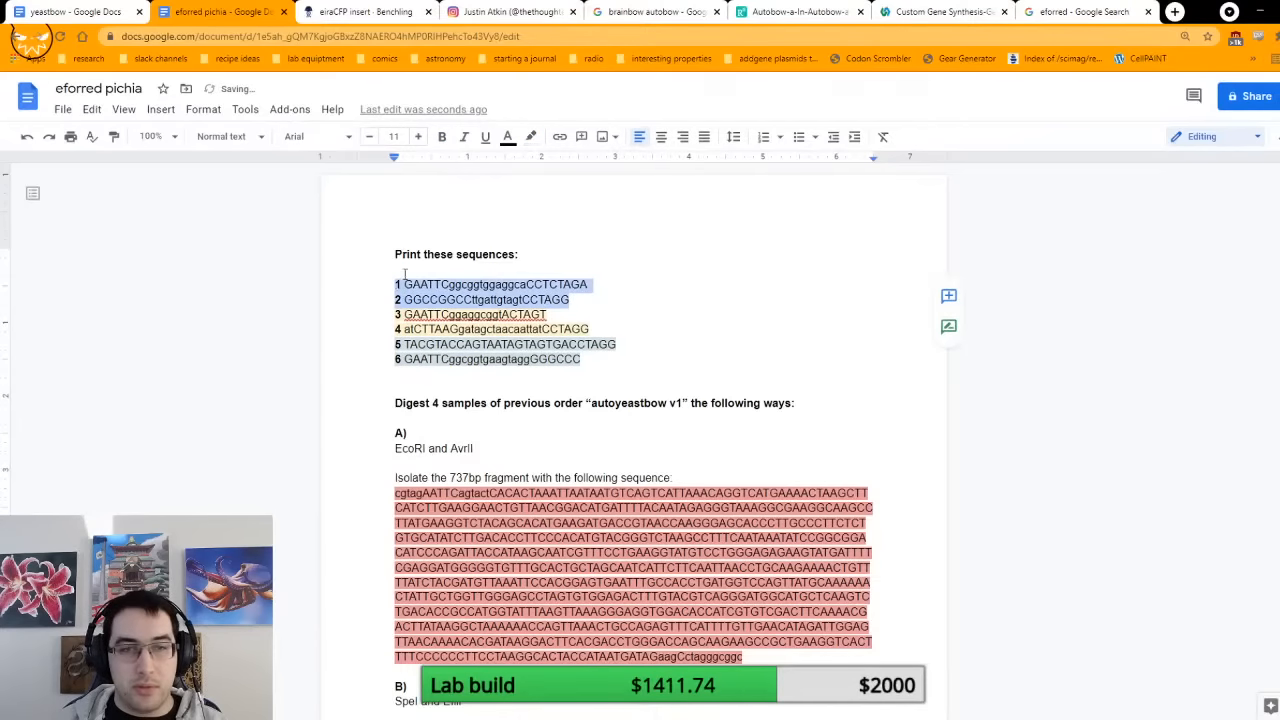
pyautogui.click(531, 137)
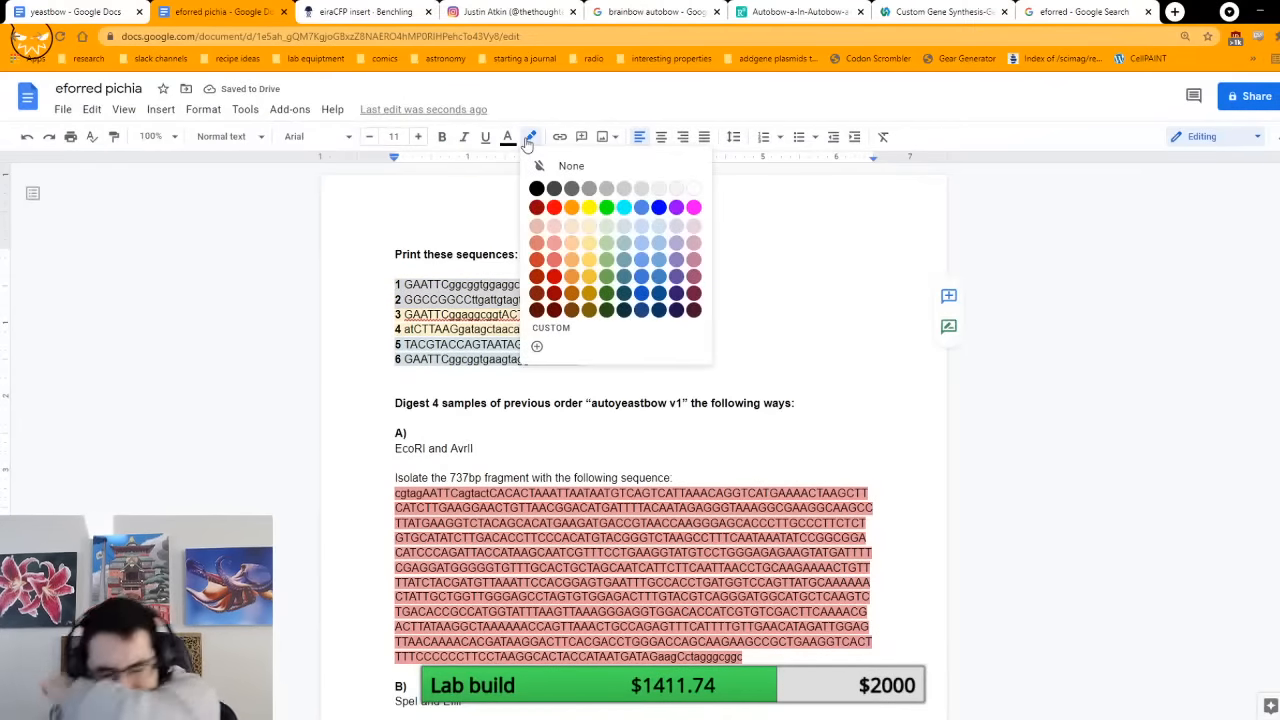
pyautogui.click(660, 229)
pyautogui.click(629, 297)
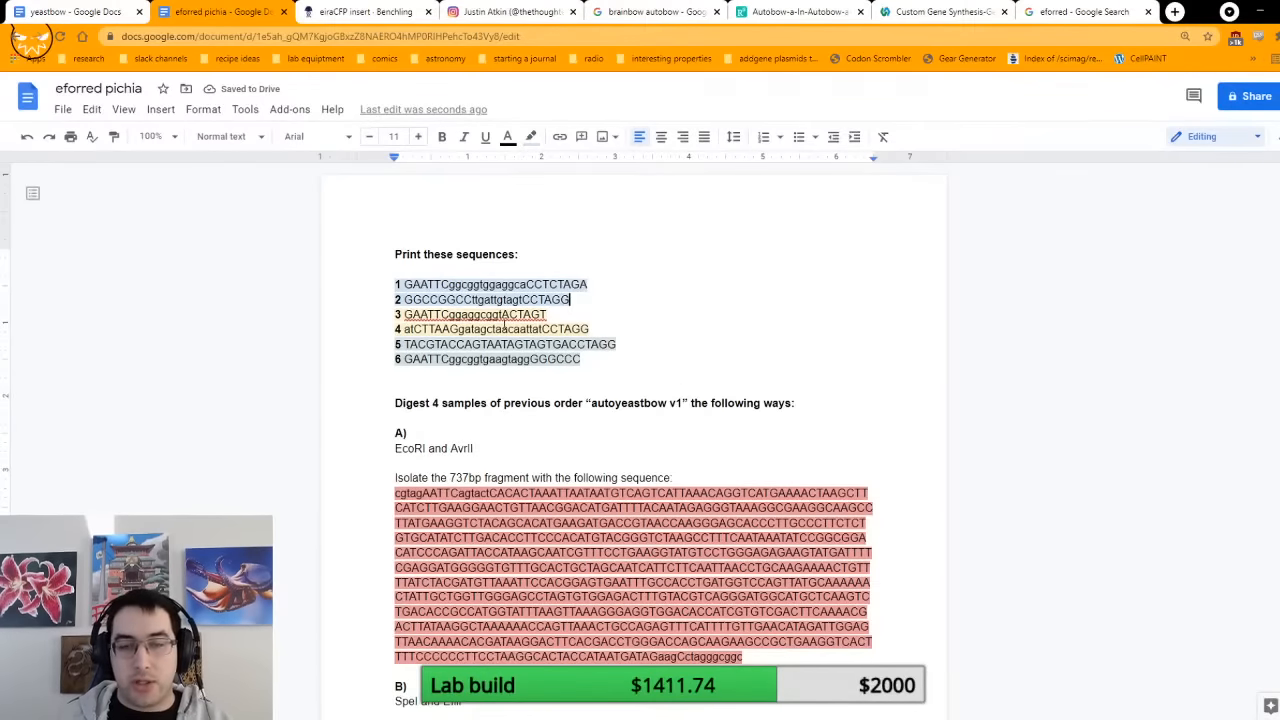
# Step: Review the digestion and ligation instructions from the printed sequences through fragment D, including the fragment A ligation line
pyautogui.scroll(-1, 553, 319)
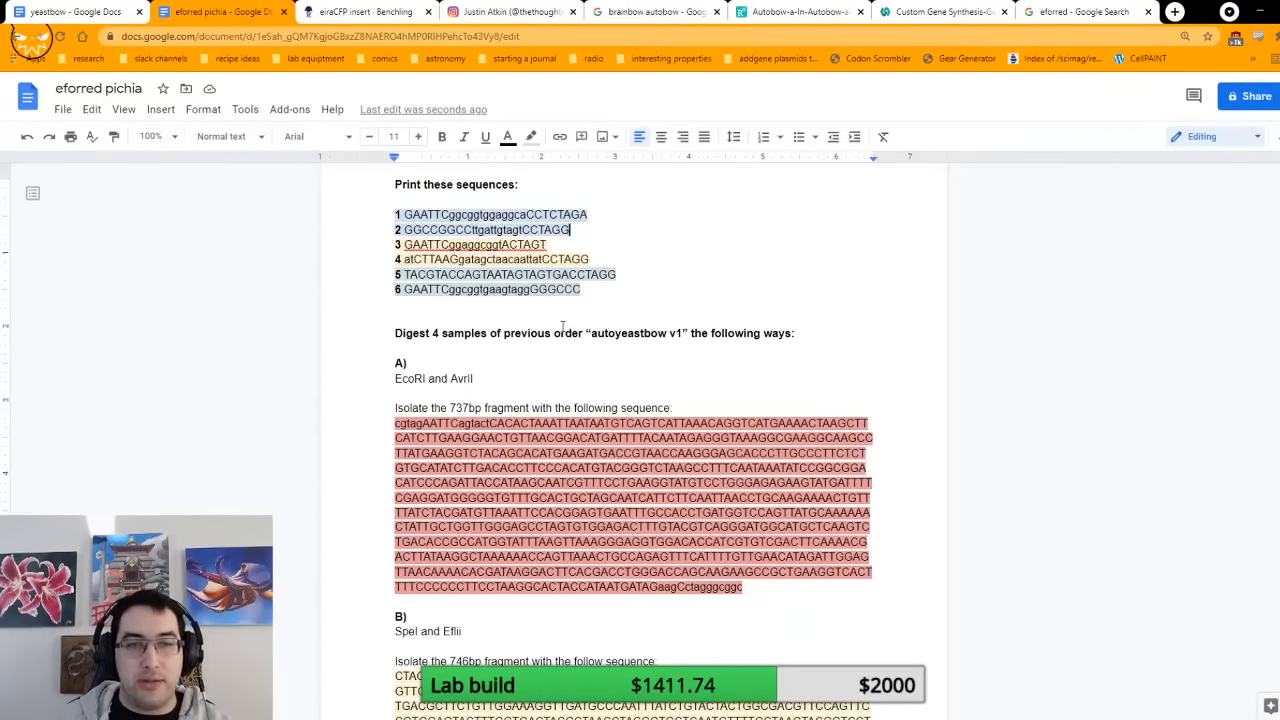
pyautogui.scroll(-10, 580, 327)
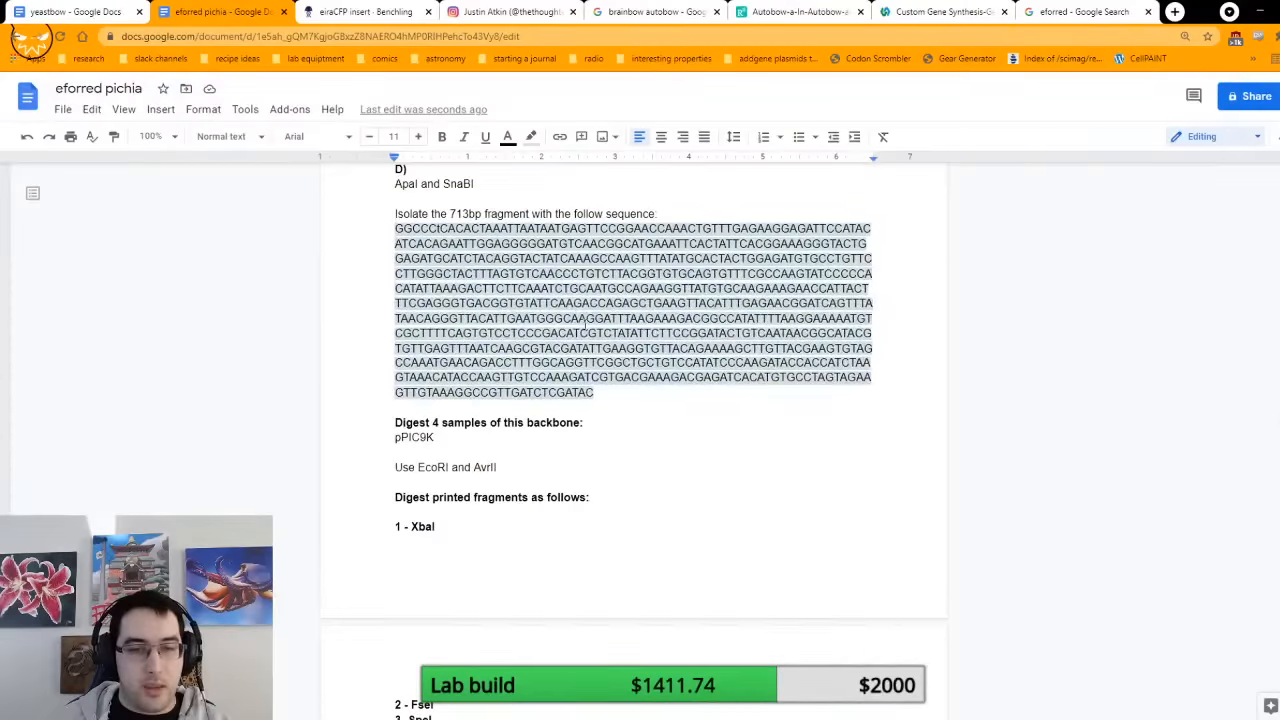
pyautogui.scroll(-3, 585, 325)
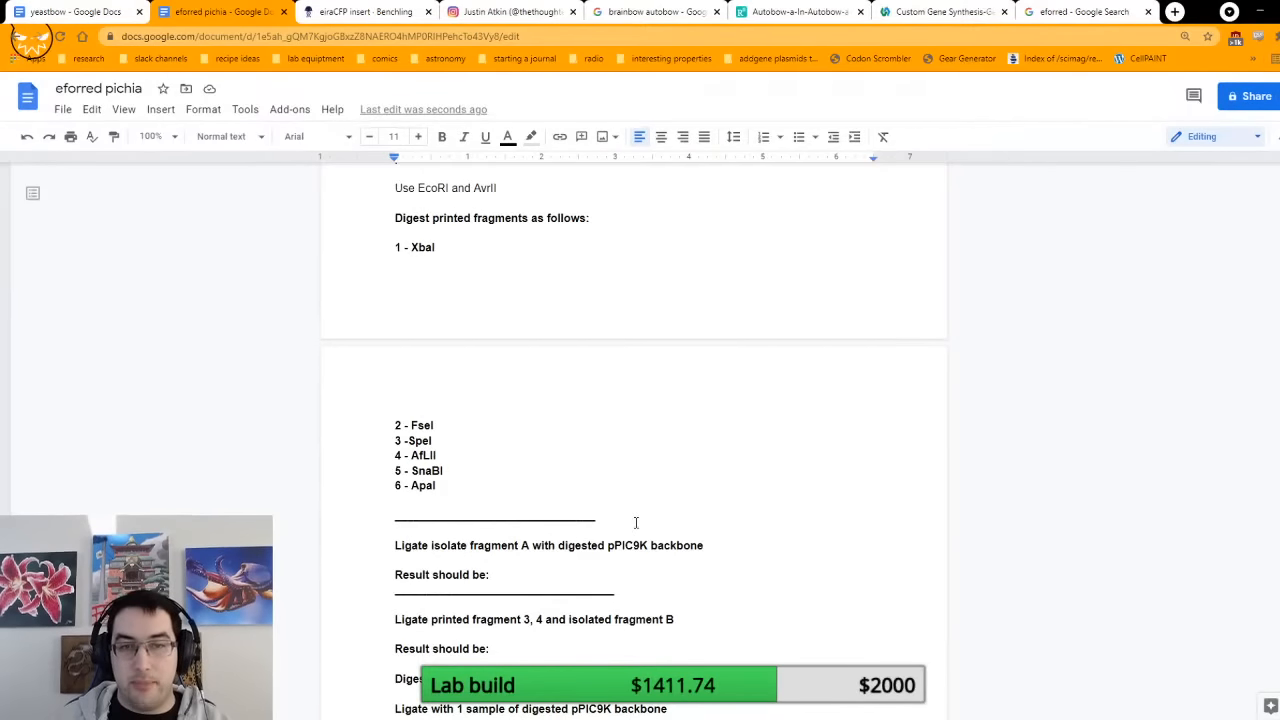
pyautogui.scroll(-4, 651, 397)
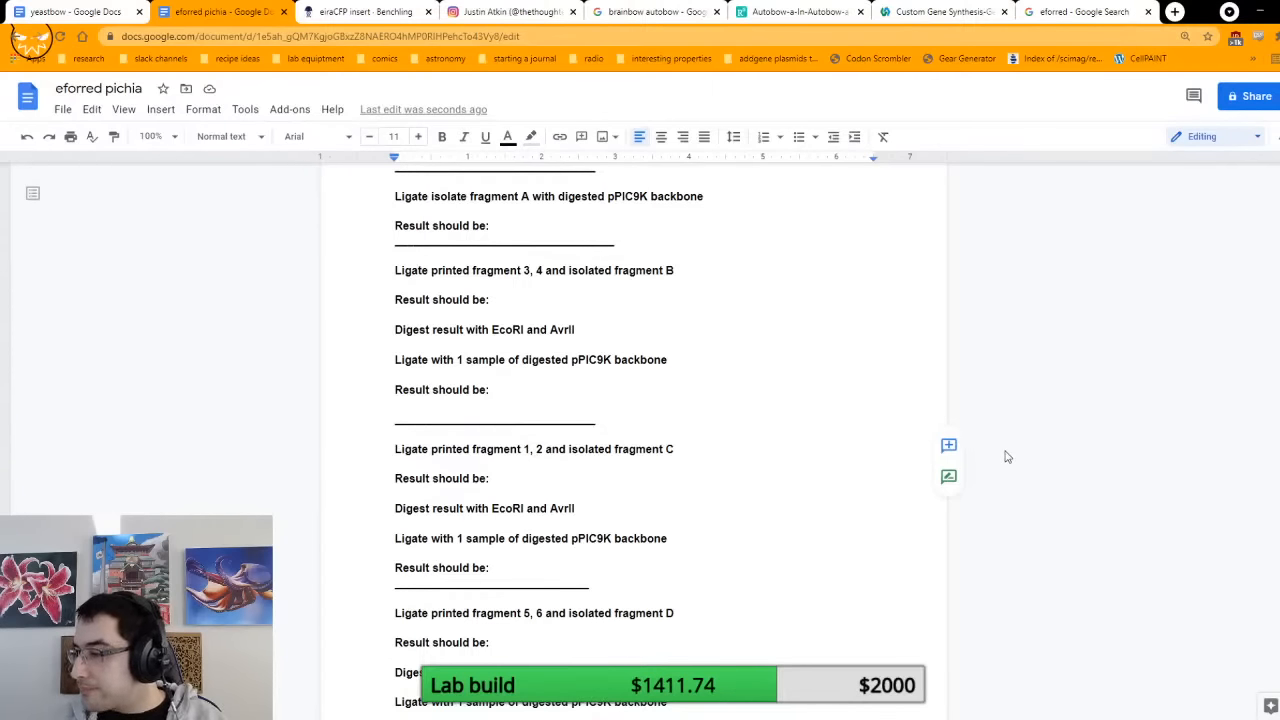
pyautogui.scroll(2, 551, 508)
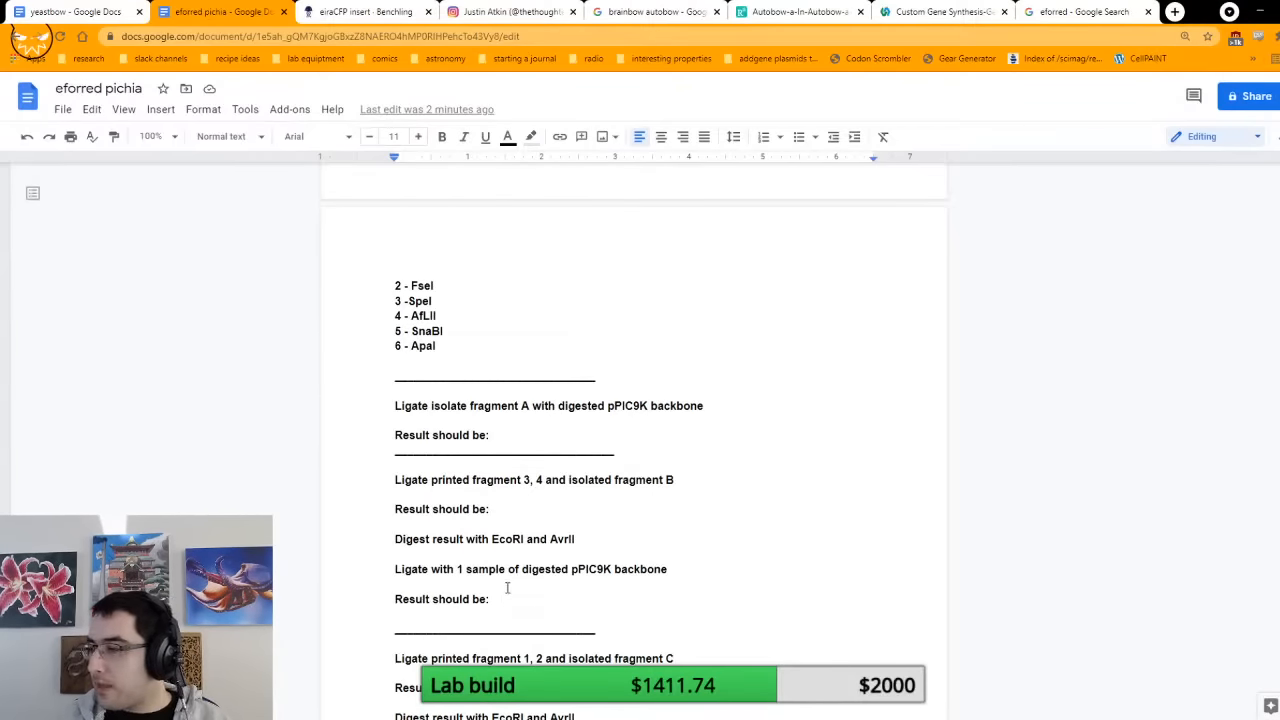
pyautogui.scroll(10, 520, 575)
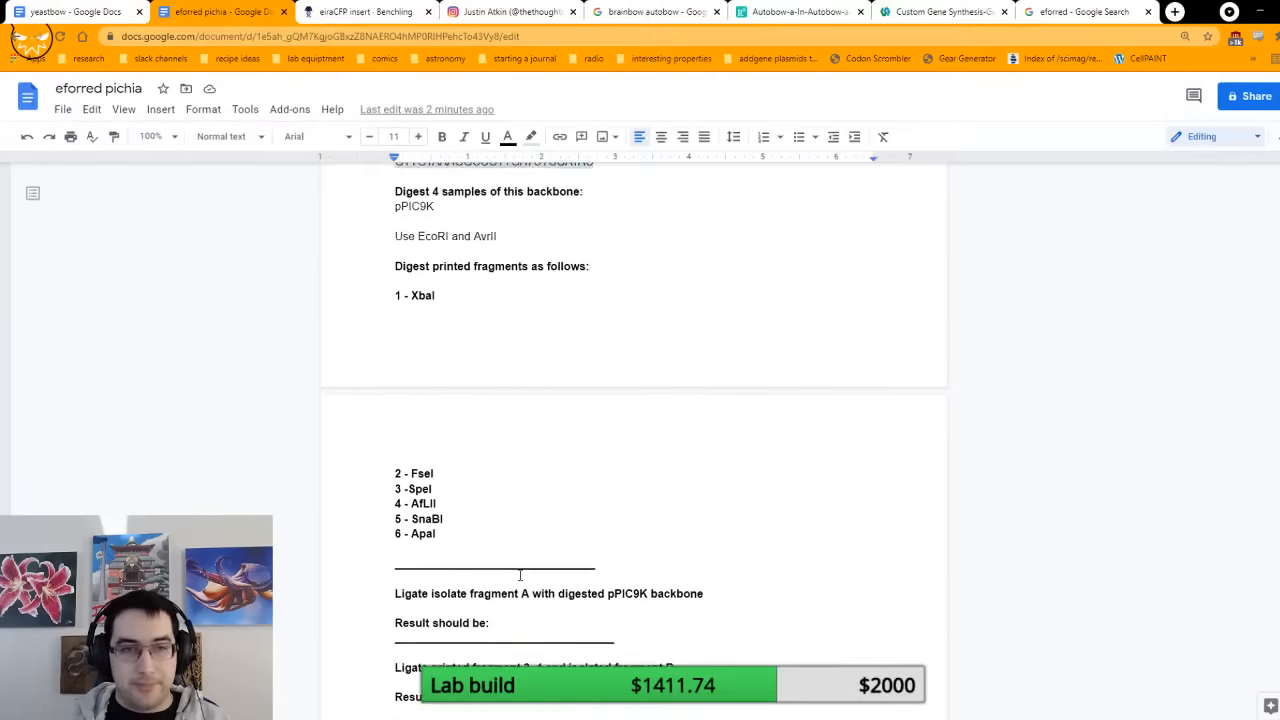
pyautogui.scroll(-10, 520, 575)
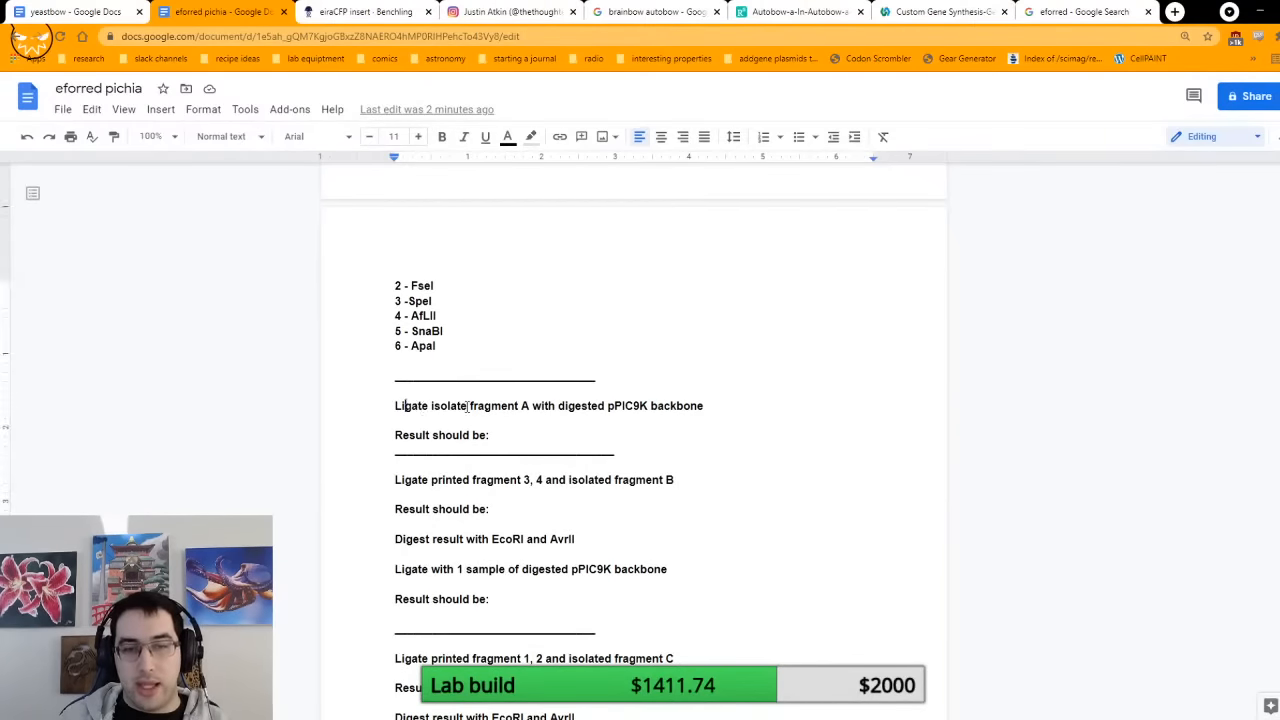
pyautogui.moveTo(405, 406); pyautogui.dragTo(663, 398)
pyautogui.scroll(1, 663, 403)
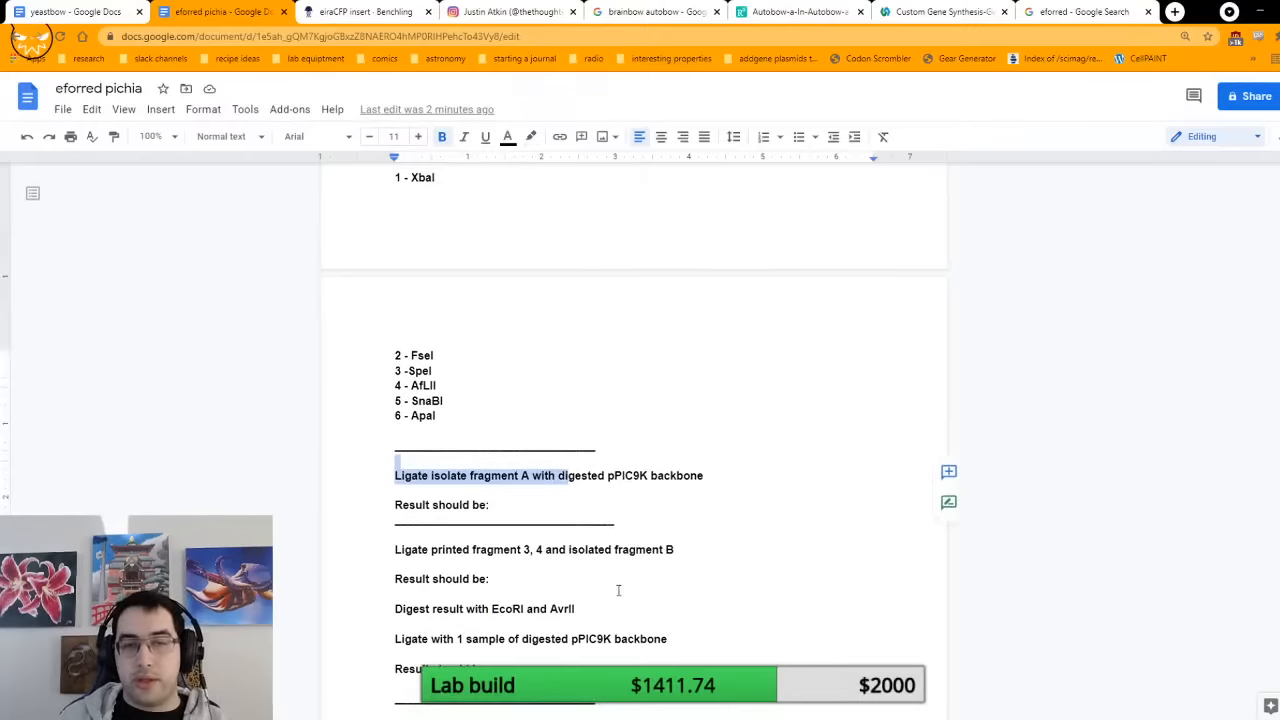
# Step: Prepare fragment A's result line for entry, switch to Benchling and copy the full yeast eforRED (pPIC9k) sequence from the finished plasmids folder
pyautogui.click(528, 497)
pyautogui.click(523, 506)
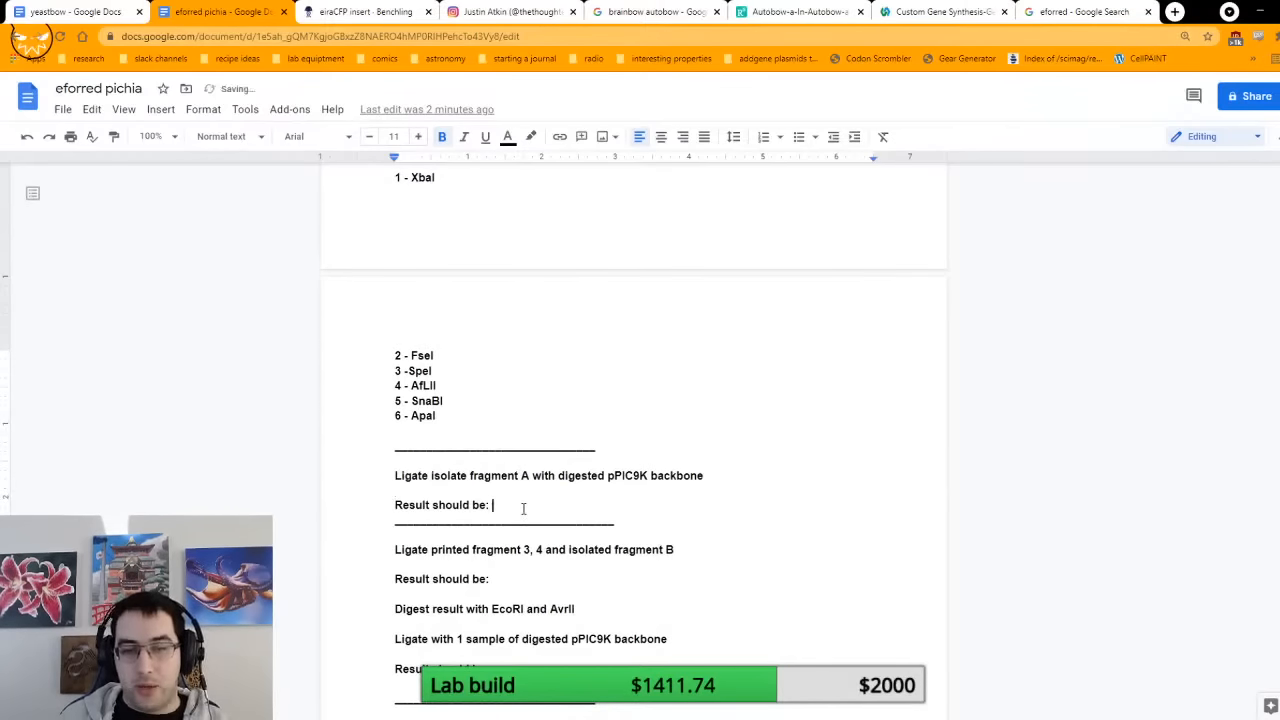
pyautogui.click(394, 9)
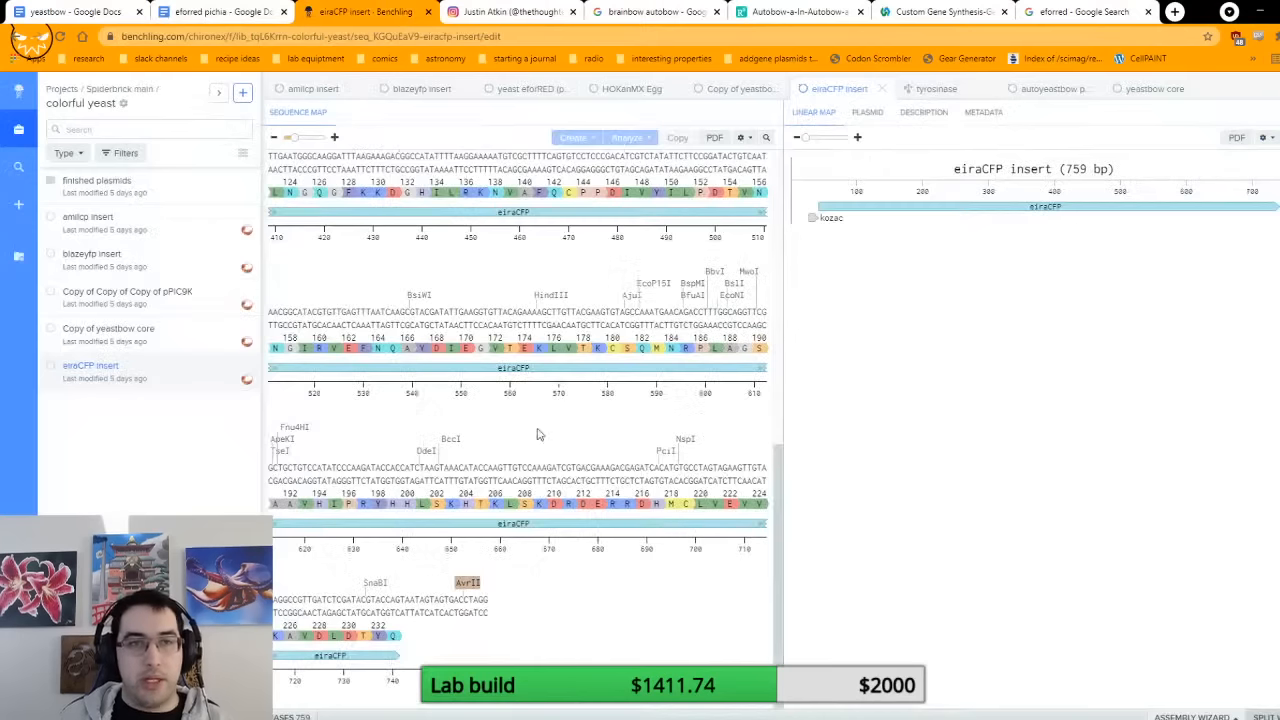
pyautogui.click(134, 200)
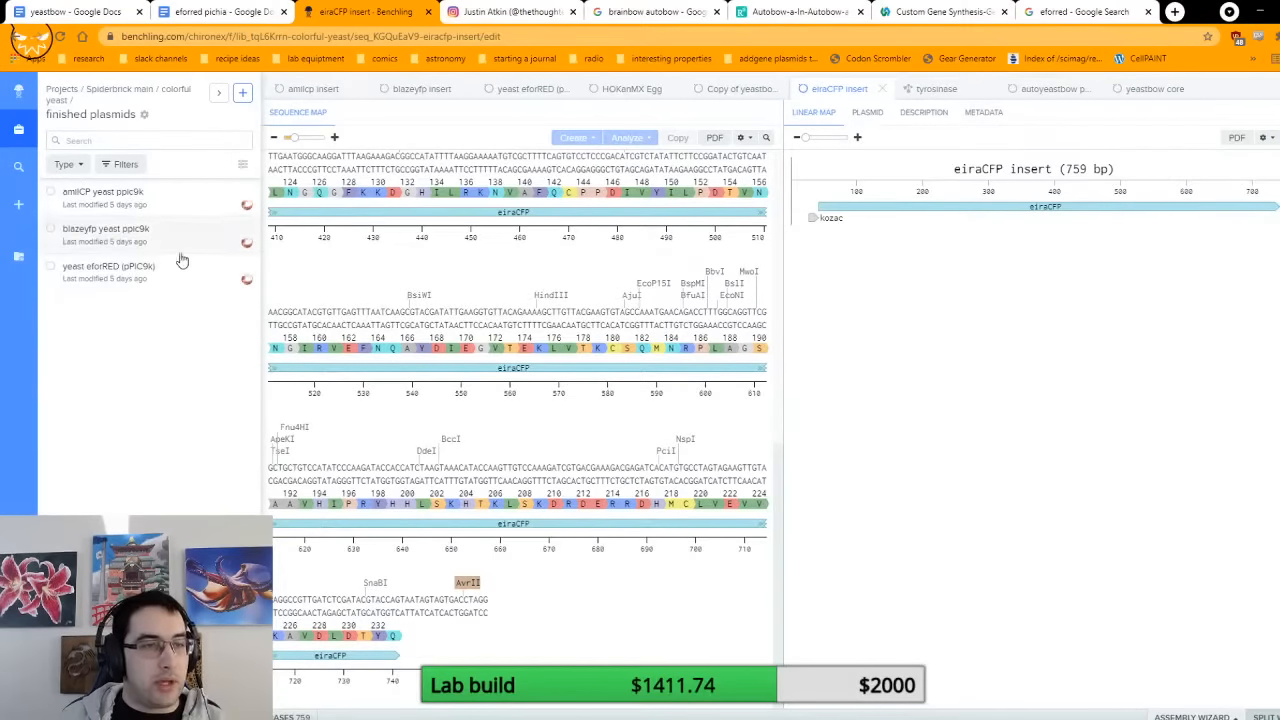
pyautogui.click(124, 290)
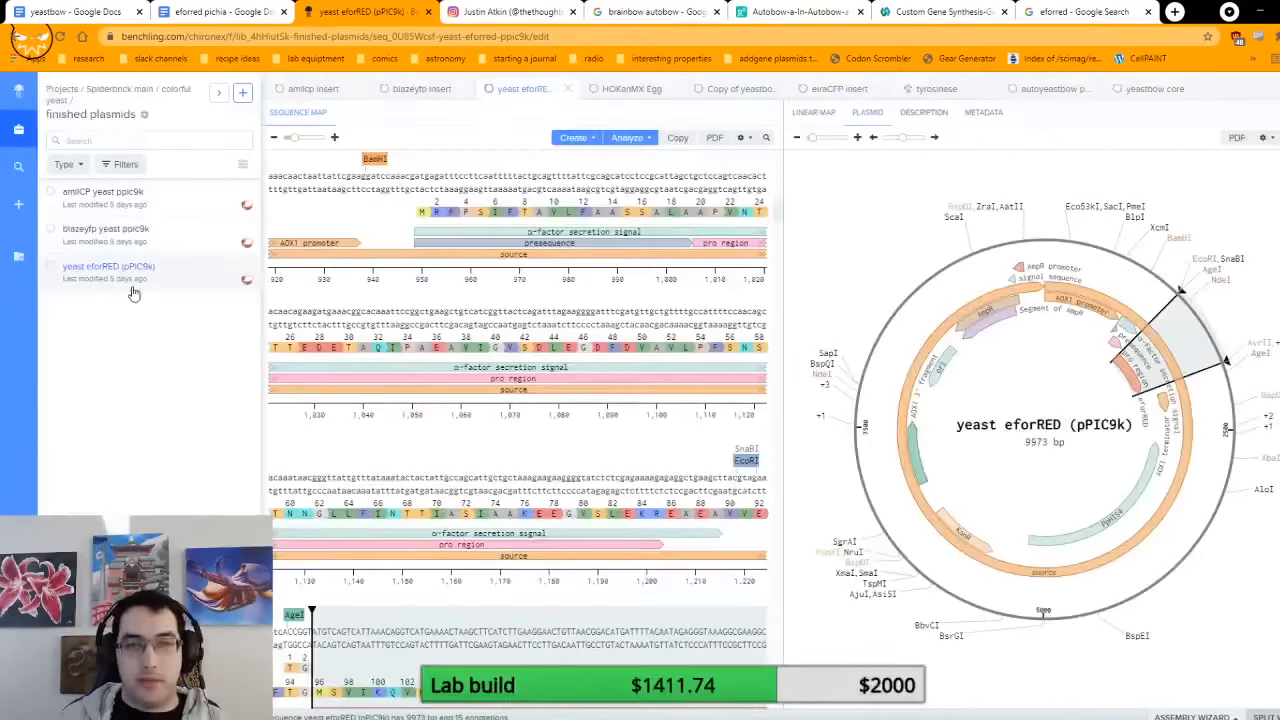
pyautogui.click(484, 188)
pyautogui.hotkey('ctrl', 'a')
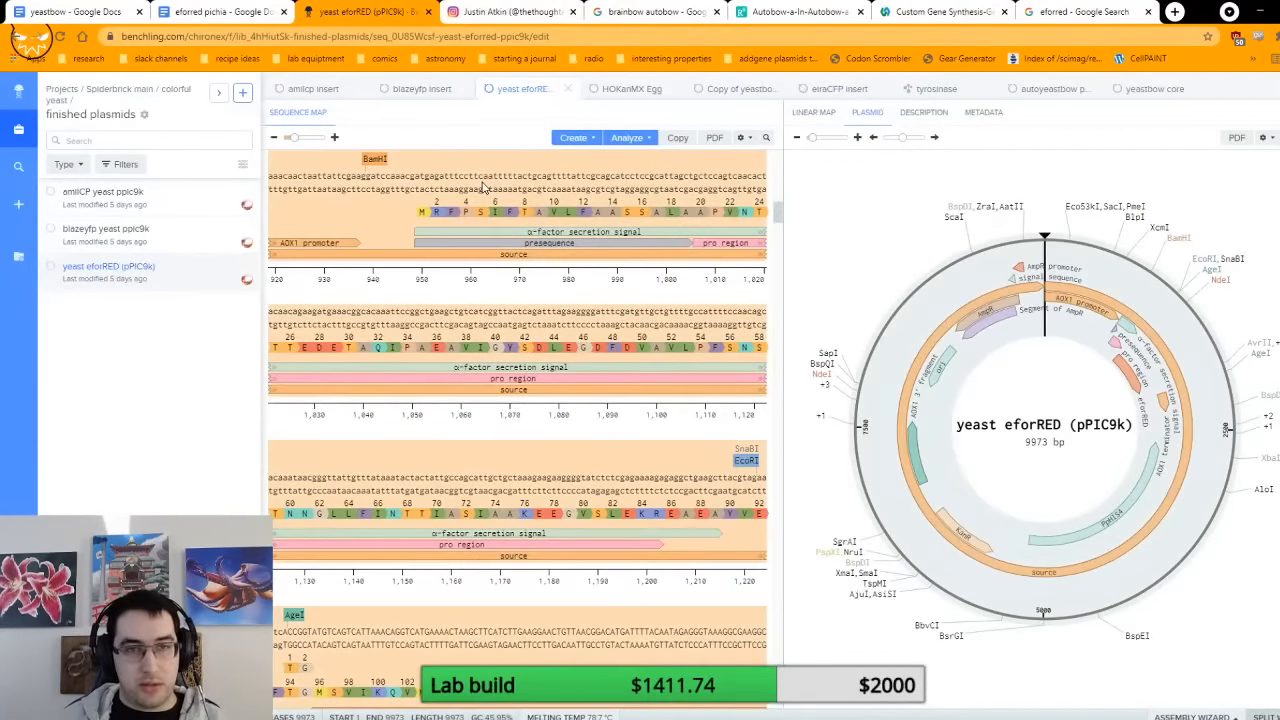
# Step: Paste the copied plasmid sequence as the fragment A ligation result in the eforred pichia document and remove its bold formatting
pyautogui.hotkey('ctrl', 'shift', 'Tab')
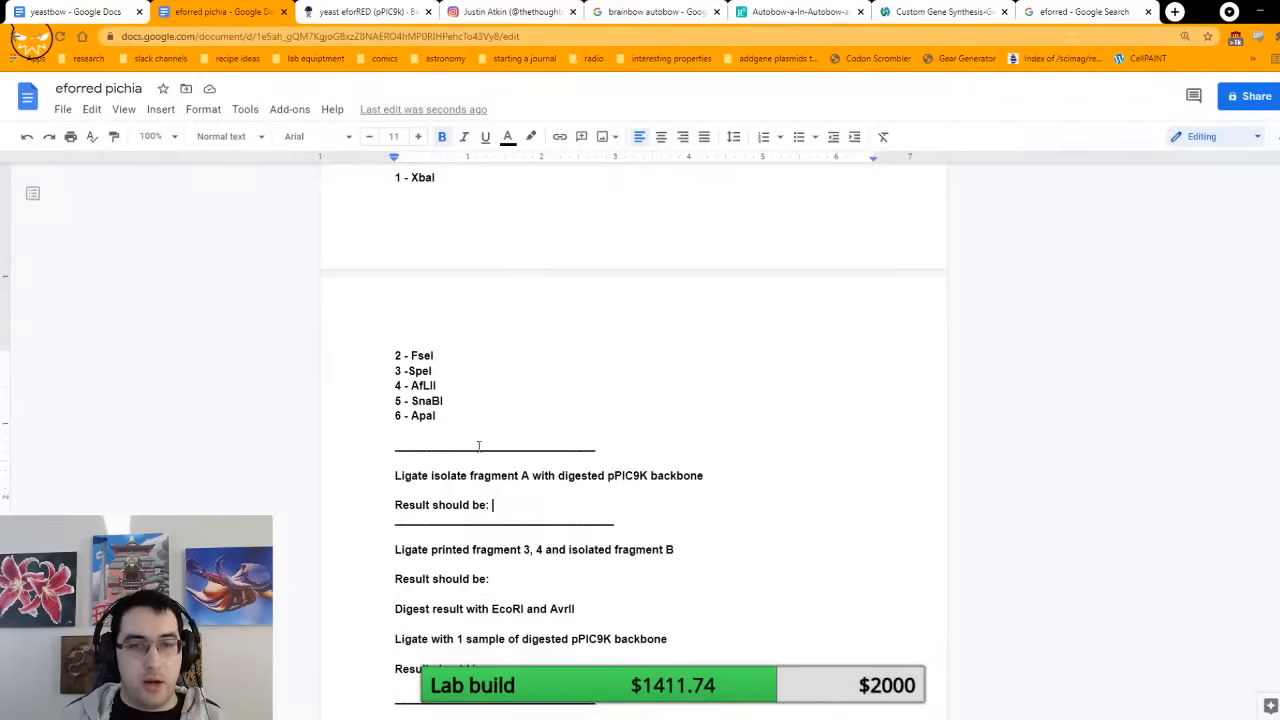
pyautogui.click(490, 505)
pyautogui.hotkey('ctrl', 'v')
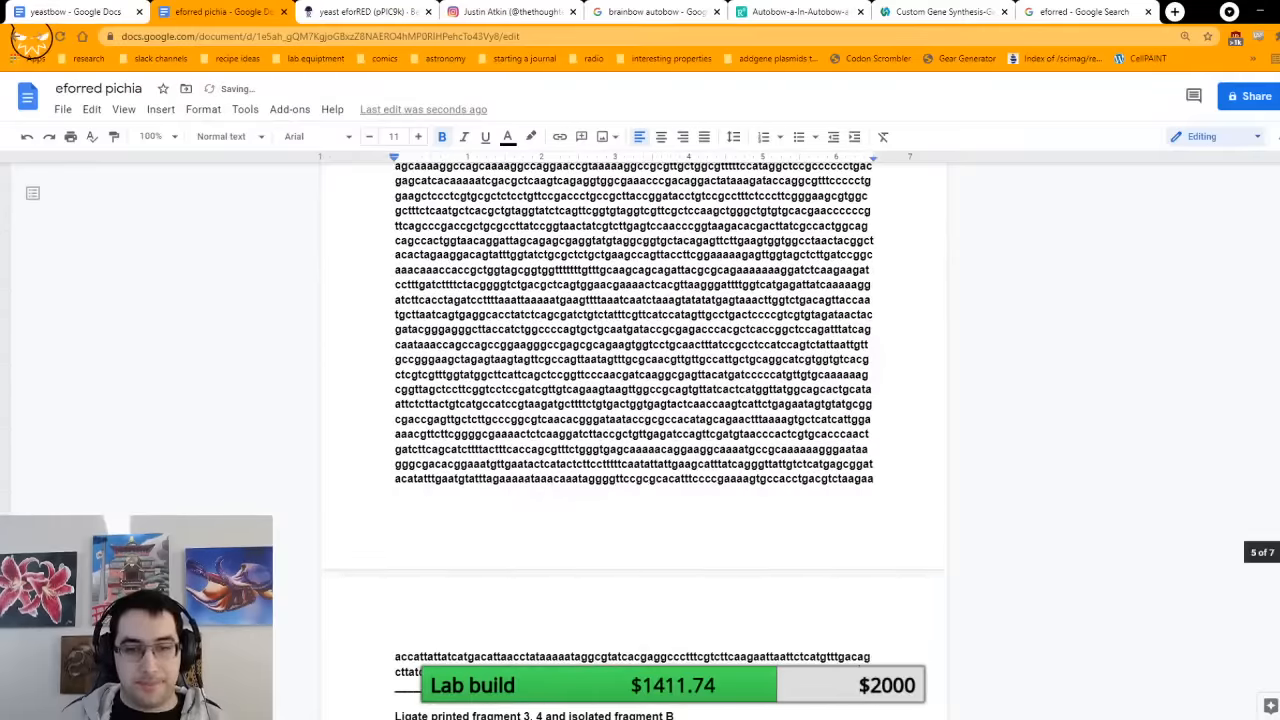
pyautogui.scroll(-10, 760, 565)
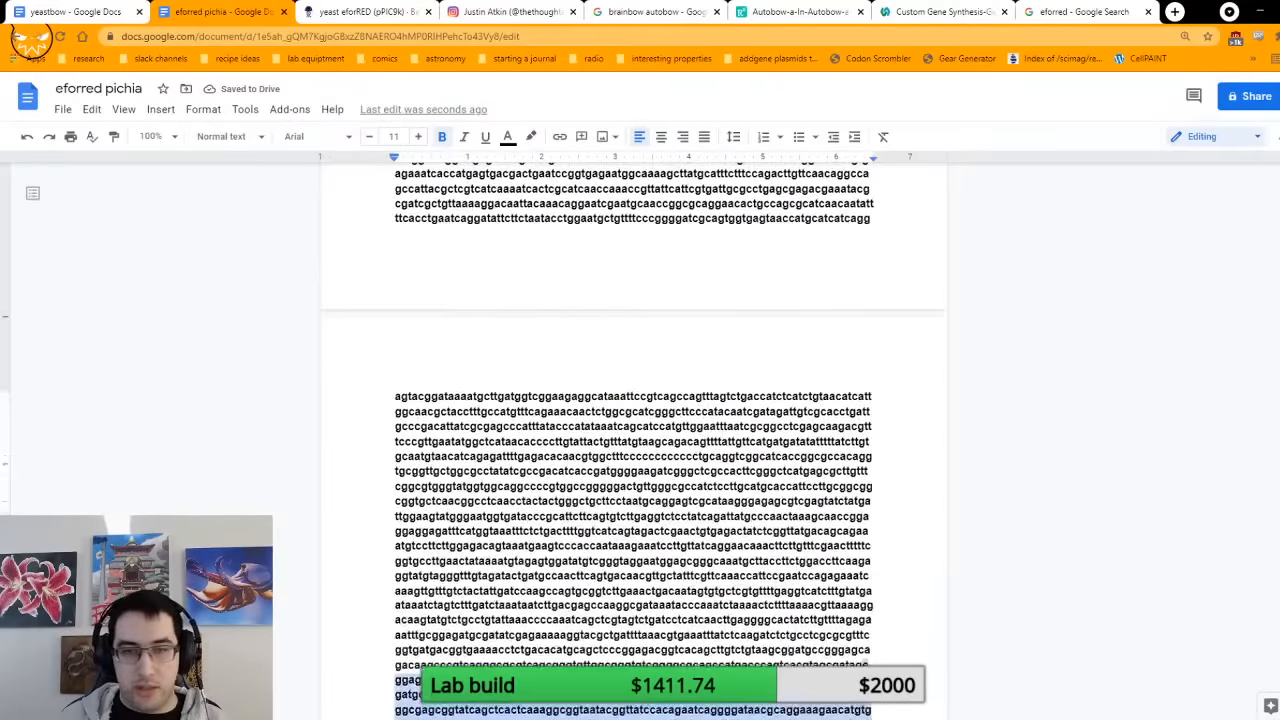
pyautogui.scroll(5, 760, 565)
pyautogui.moveTo(760, 565); pyautogui.dragTo(366, 386)
pyautogui.hotkey('ctrl', 'b')
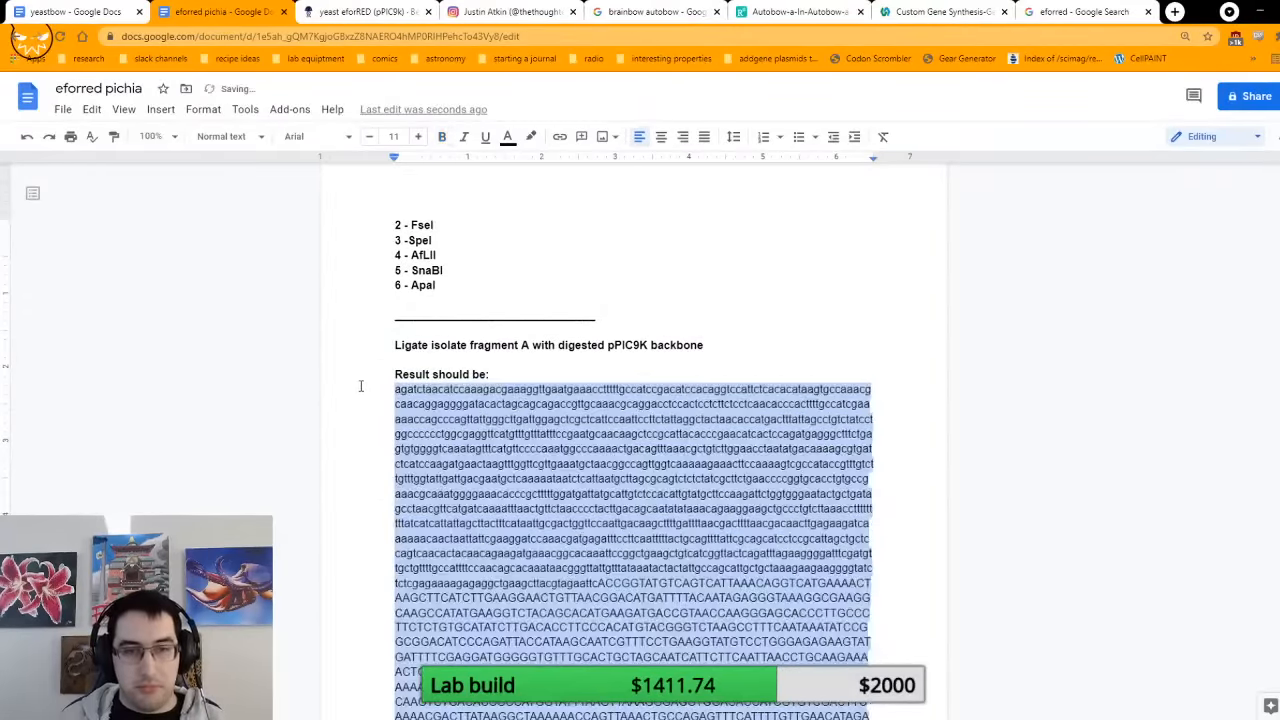
# Step: Search the document for the complete isolated fragment A sequence
pyautogui.scroll(1, 600, 440)
pyautogui.scroll(15, 636, 515)
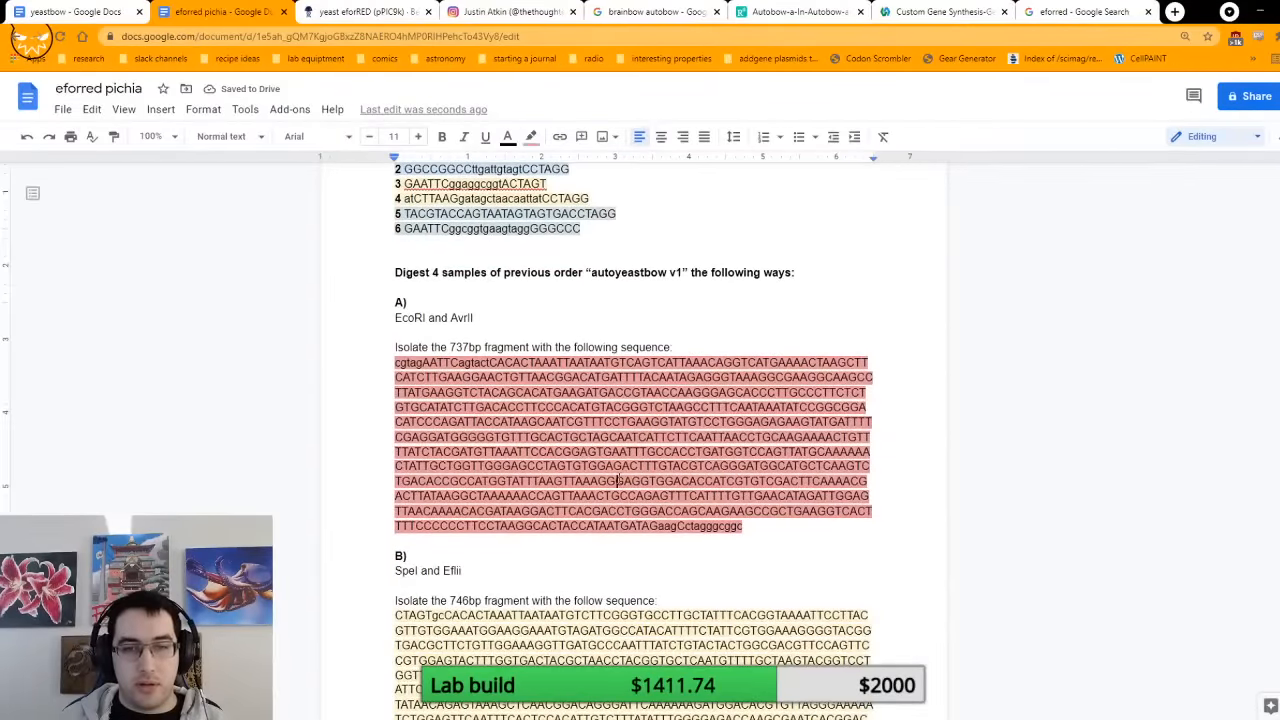
pyautogui.tripleClick(620, 480)
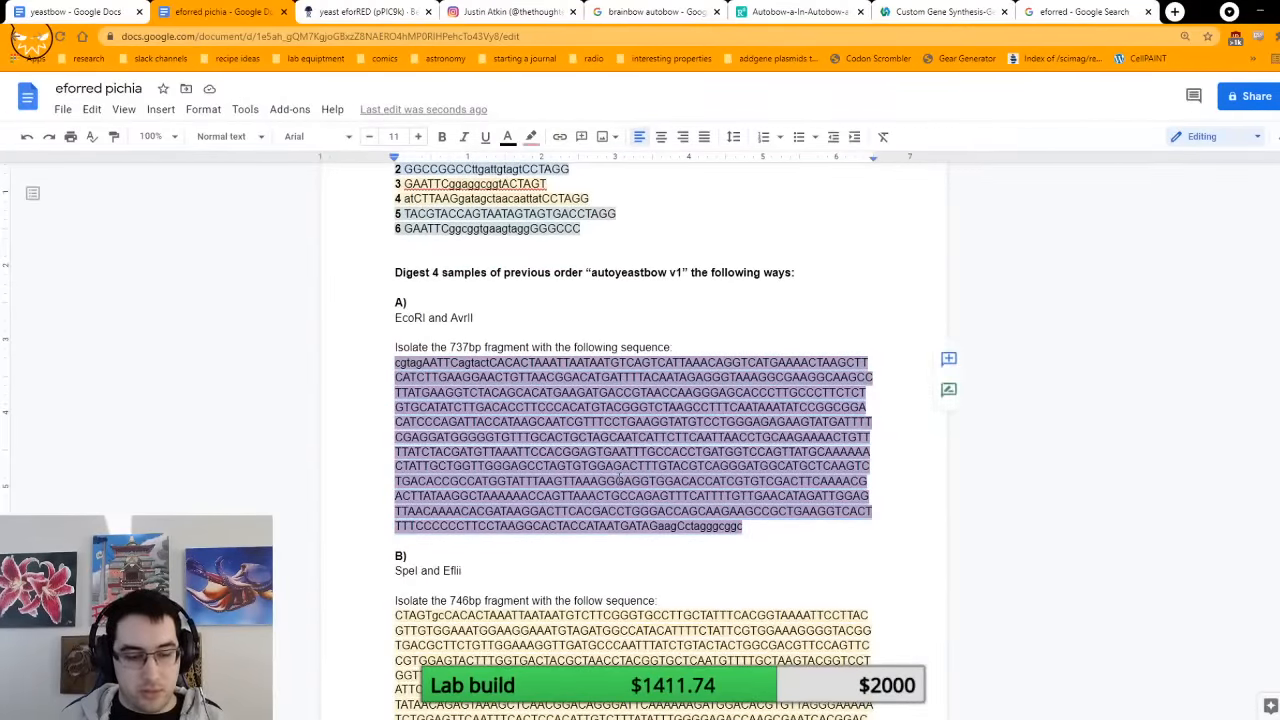
pyautogui.hotkey('ctrl', 'f')
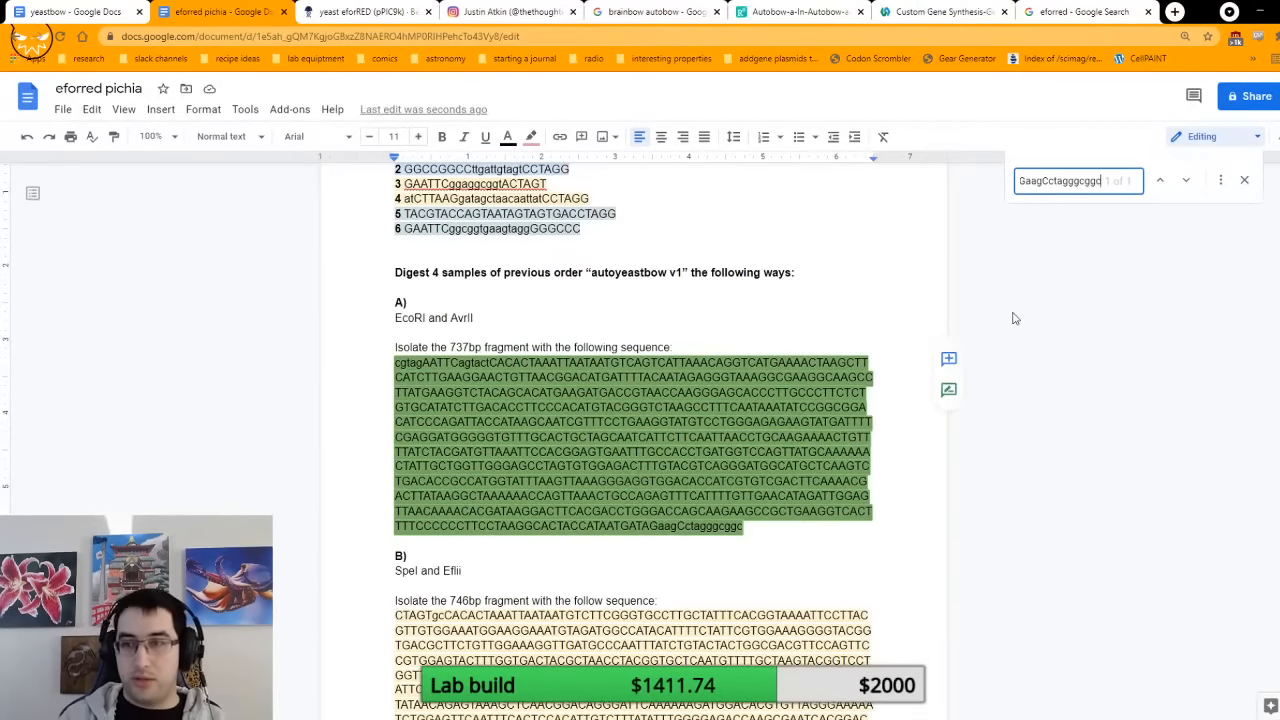
# Step: Shorten the fragment A search term by removing gggcggc from the end of the sequence
pyautogui.press('BackSpace')
pyautogui.press('BackSpace')
pyautogui.press('BackSpace')
pyautogui.press('BackSpace')
pyautogui.press('BackSpace')
pyautogui.press('BackSpace')
pyautogui.press('BackSpace')
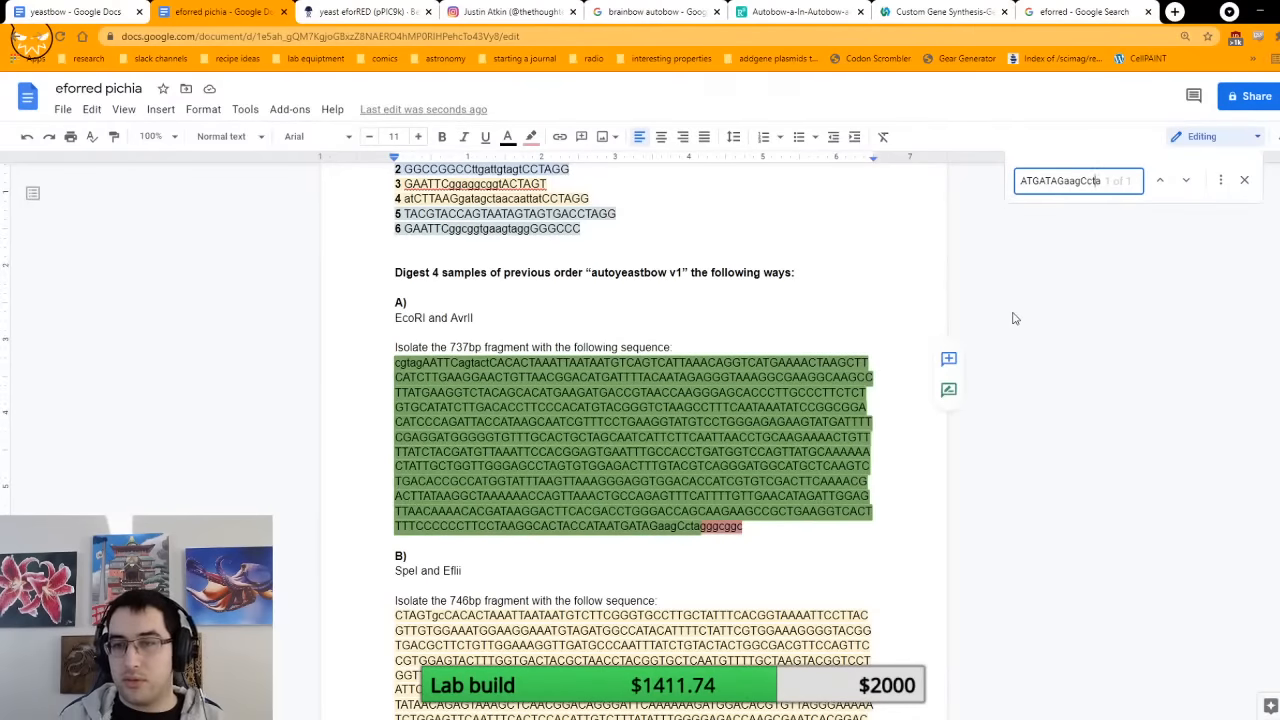
pyautogui.press('Left')
pyautogui.press('Left')
pyautogui.press('Left')
pyautogui.press('Left')
pyautogui.press('Left')
pyautogui.press('Left')
pyautogui.press('Left')
pyautogui.press('Left')
pyautogui.press('Left')
pyautogui.press('Left')
pyautogui.press('Left')
pyautogui.press('Left')
pyautogui.press('Left')
pyautogui.press('Left')
pyautogui.press('Left')
pyautogui.press('Left')
pyautogui.press('Left')
pyautogui.press('Left')
pyautogui.press('Left')
pyautogui.press('Left')
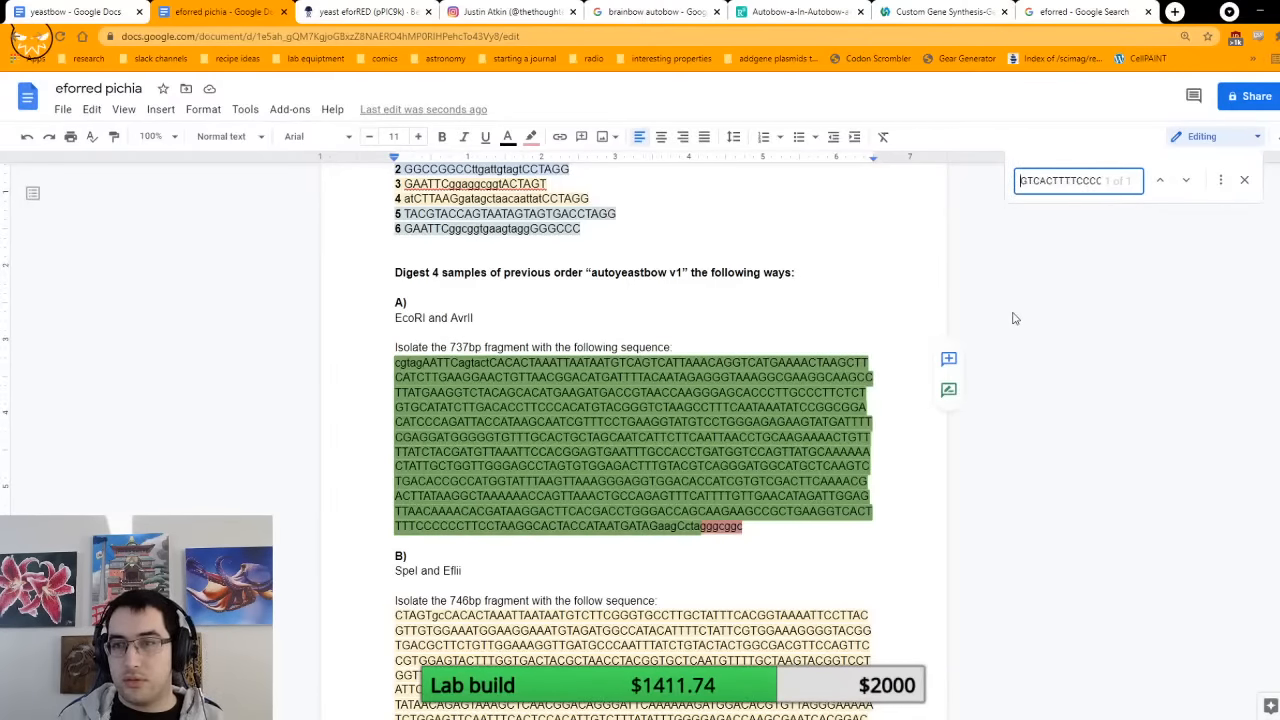
pyautogui.press('Left')
pyautogui.press('Left')
pyautogui.press('Left')
pyautogui.press('Left')
pyautogui.press('Left')
pyautogui.press('Left')
pyautogui.press('Left')
pyautogui.press('Left')
pyautogui.press('Left')
pyautogui.press('Left')
pyautogui.press('Left')
pyautogui.press('Left')
pyautogui.press('Left')
pyautogui.press('Left')
pyautogui.press('Left')
pyautogui.press('Left')
pyautogui.press('Left')
pyautogui.press('Left')
pyautogui.press('Left')
pyautogui.press('Left')
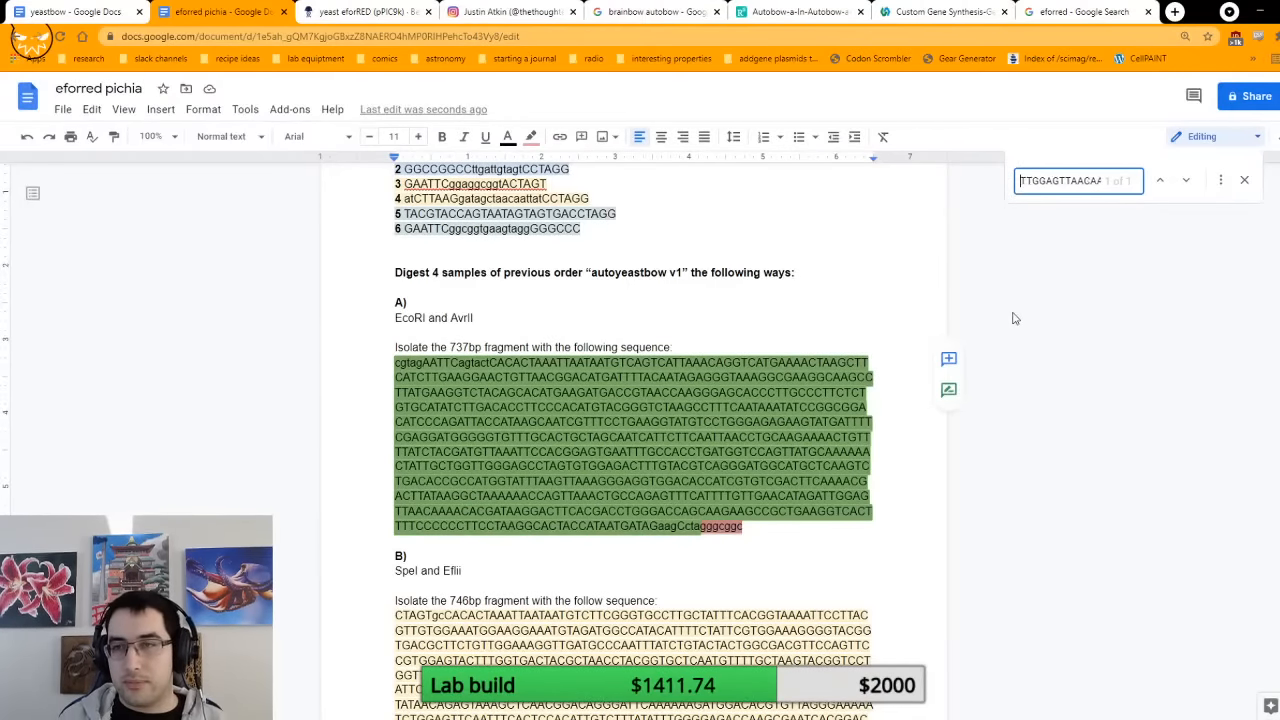
# Step: Remove cgtagAATT from the beginning of the fragment A search term so it starts at CagtactCACACTA
pyautogui.press('Home')
pyautogui.hotkey('shift', 'Right')
pyautogui.hotkey('shift', 'Right')
pyautogui.hotkey('shift', 'Right')
pyautogui.hotkey('shift', 'Right')
pyautogui.hotkey('shift', 'Right')
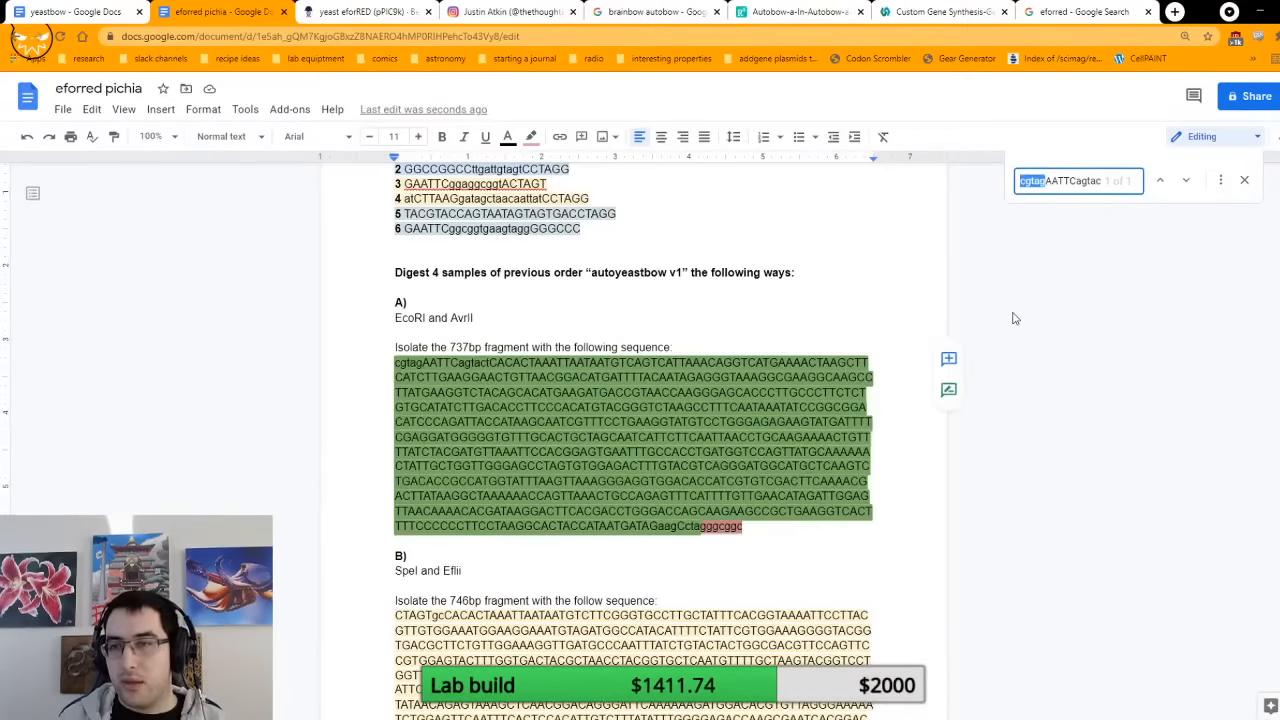
pyautogui.press('BackSpace')
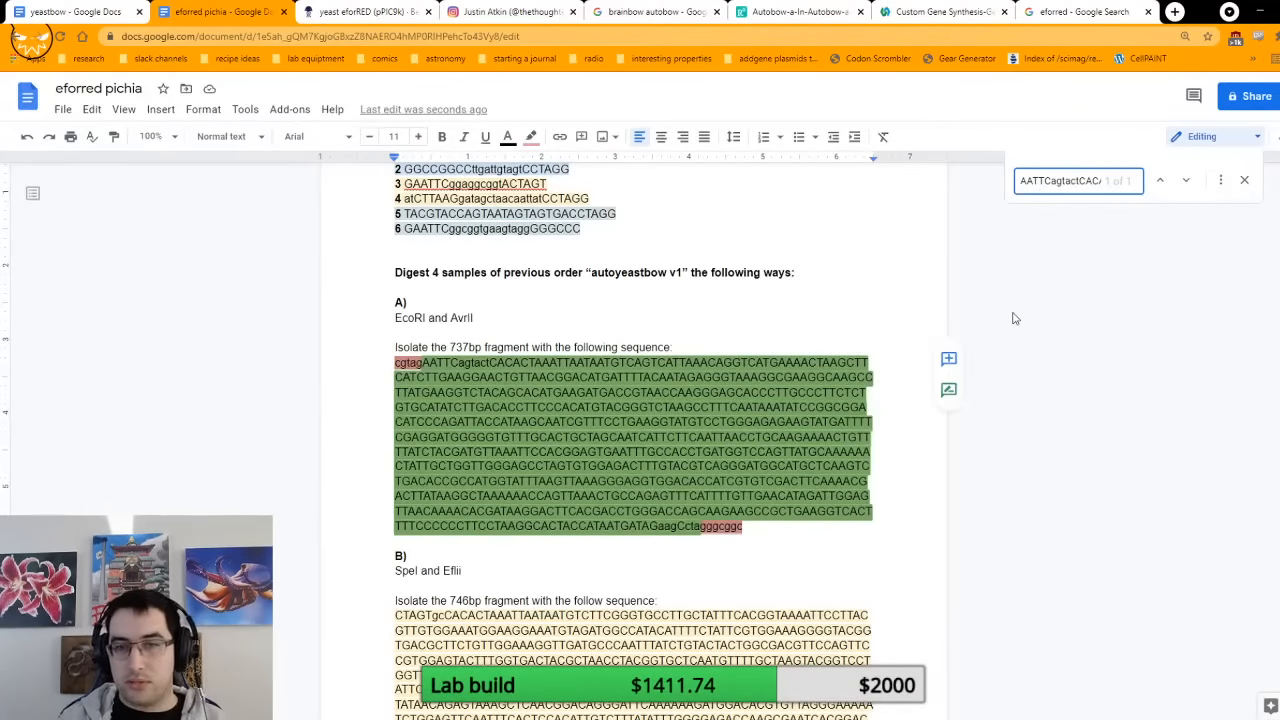
pyautogui.hotkey('shift', 'Right')
pyautogui.hotkey('shift', 'Right')
pyautogui.hotkey('shift', 'Right')
pyautogui.hotkey('shift', 'Right')
pyautogui.press('BackSpace')
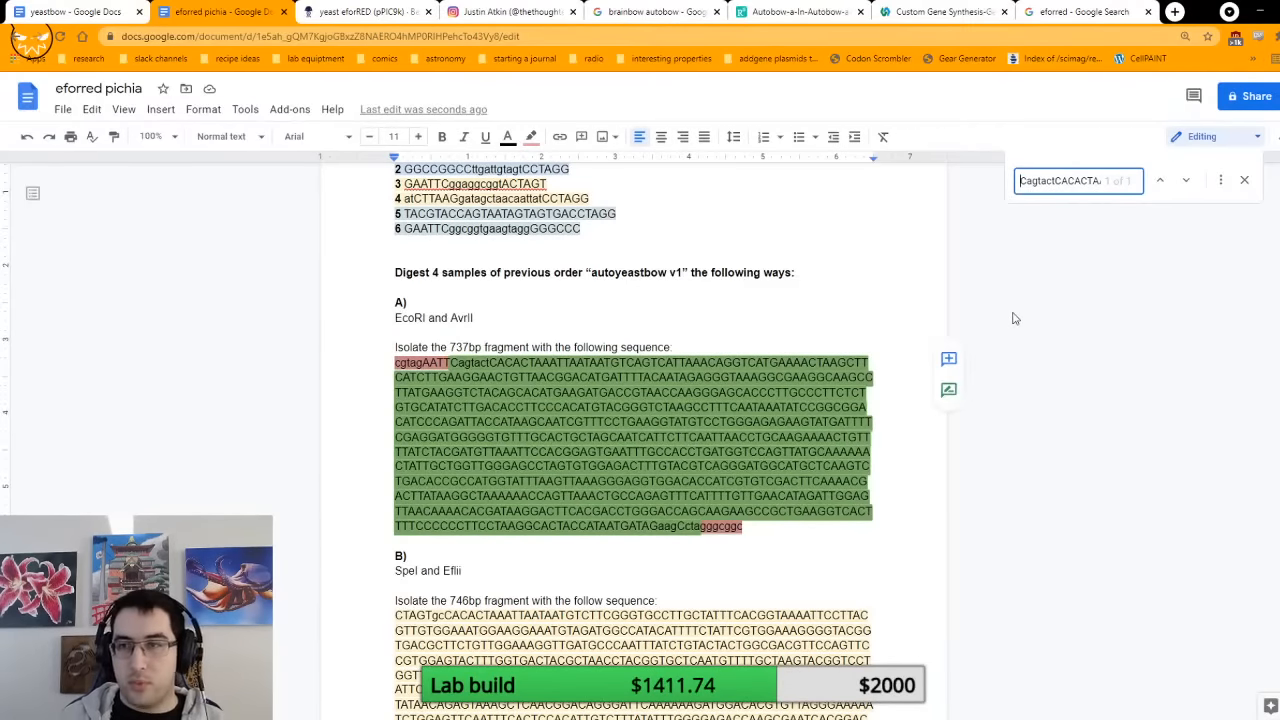
# Step: Trim the end of the fragment A search term further so that it finishes with ATGATAGa
pyautogui.press('End')
pyautogui.press('BackSpace')
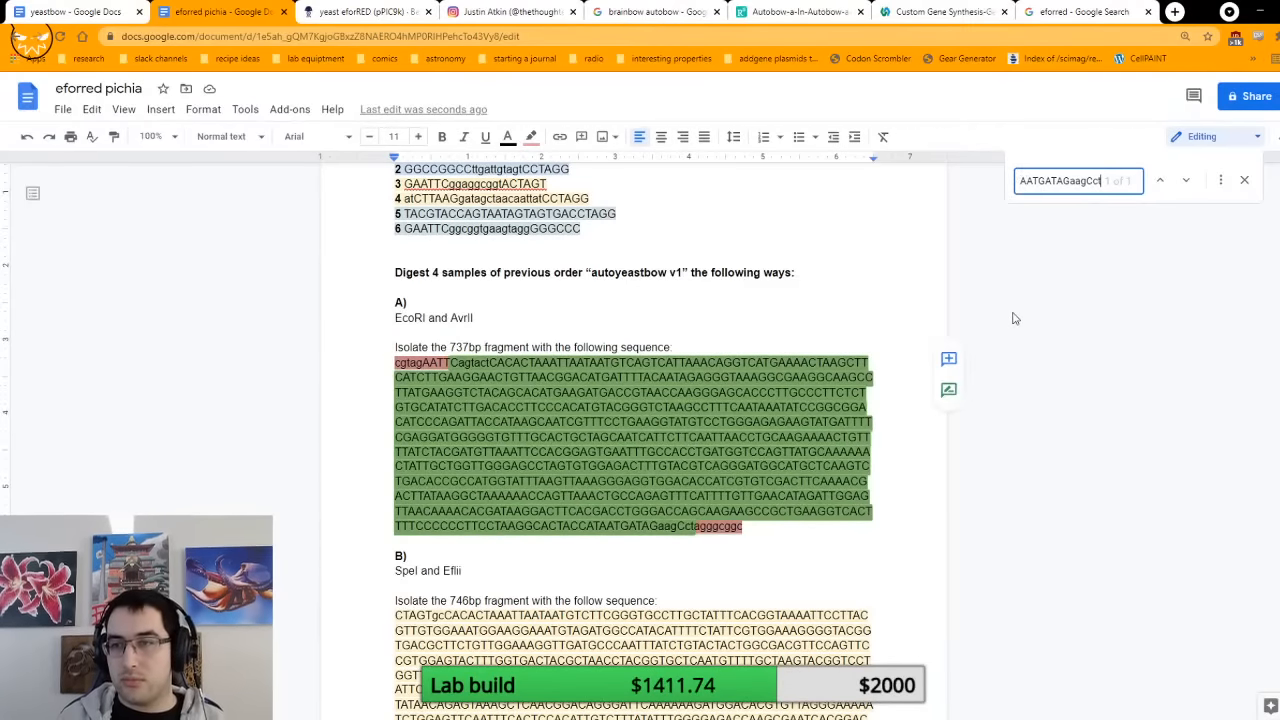
pyautogui.press('BackSpace')
pyautogui.press('BackSpace')
pyautogui.press('BackSpace')
pyautogui.press('BackSpace')
pyautogui.press('BackSpace')
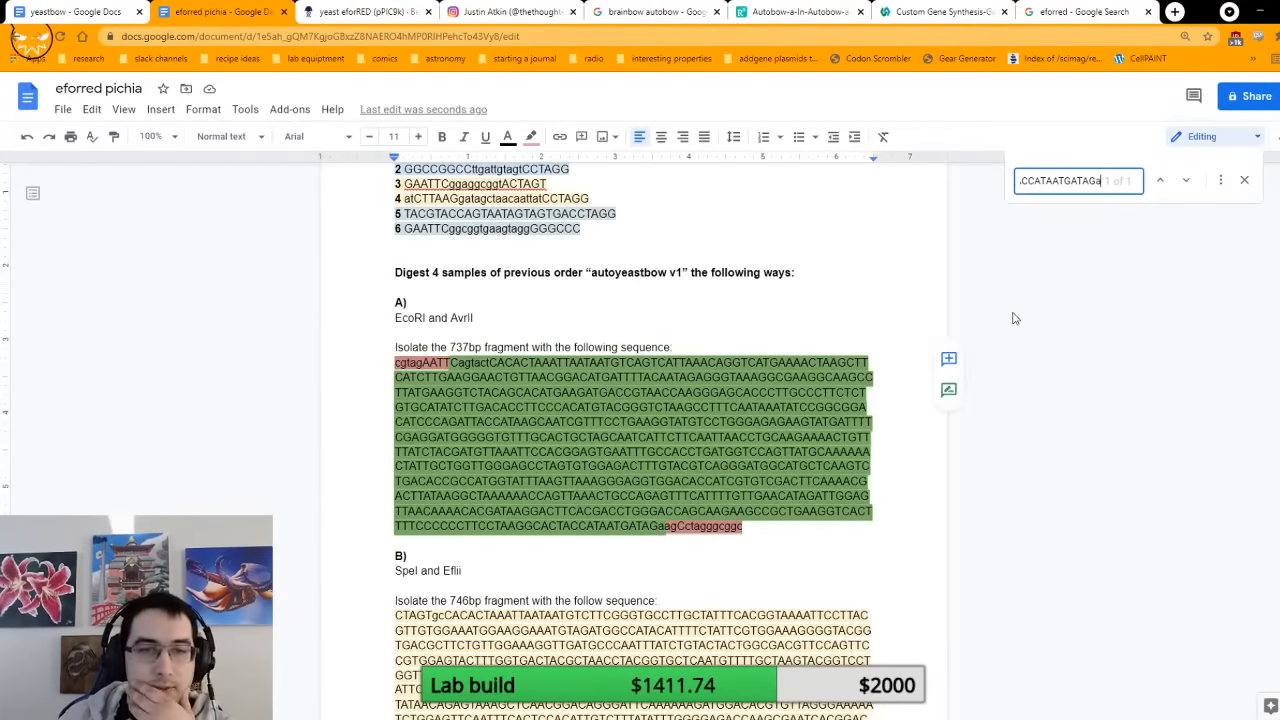
# Step: Search the document for the uppercase insert in fragment A's ligation result, from ACCGGT through ACCATAATAGTGA
pyautogui.scroll(-20, 706, 440)
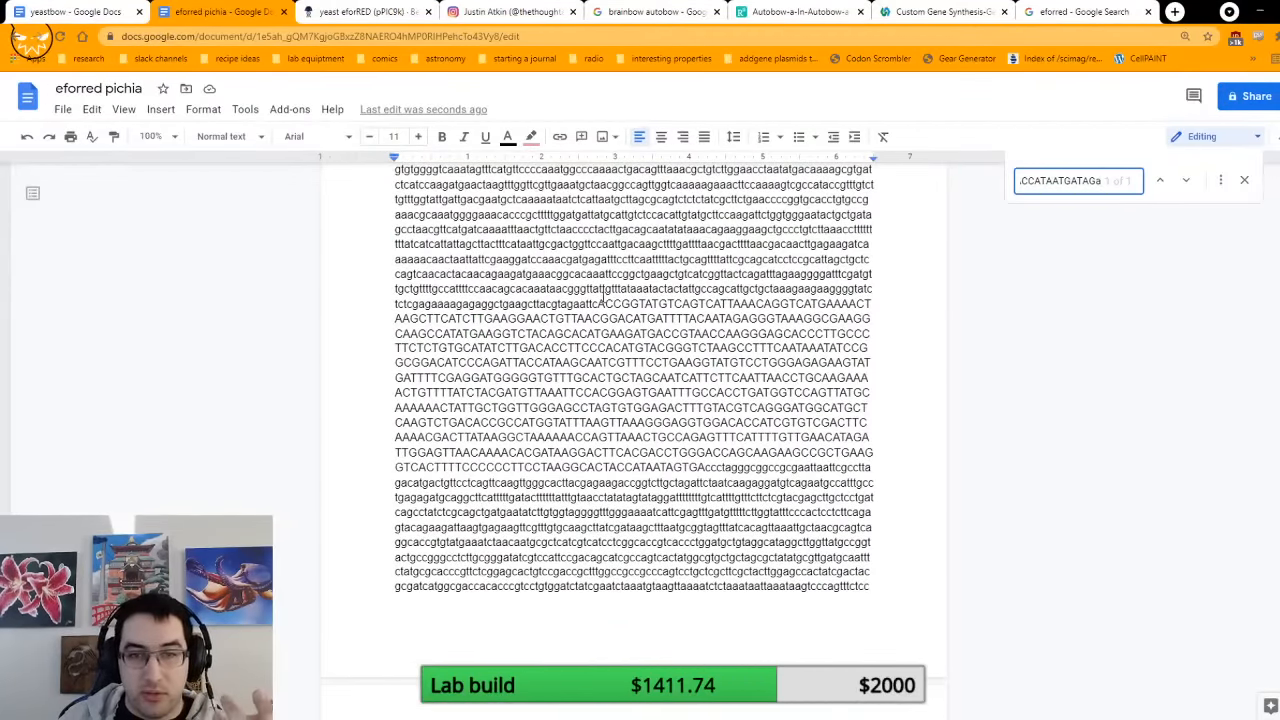
pyautogui.moveTo(597, 303); pyautogui.dragTo(712, 469)
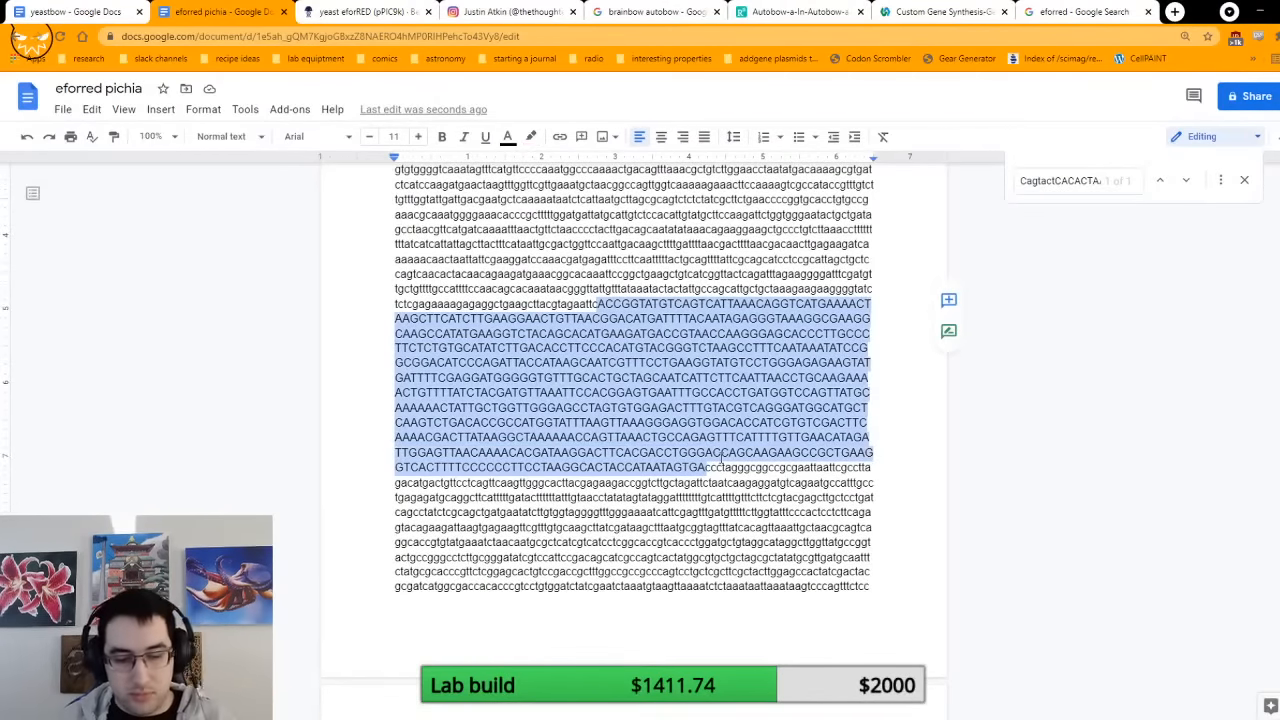
pyautogui.hotkey('ctrl', 'f')
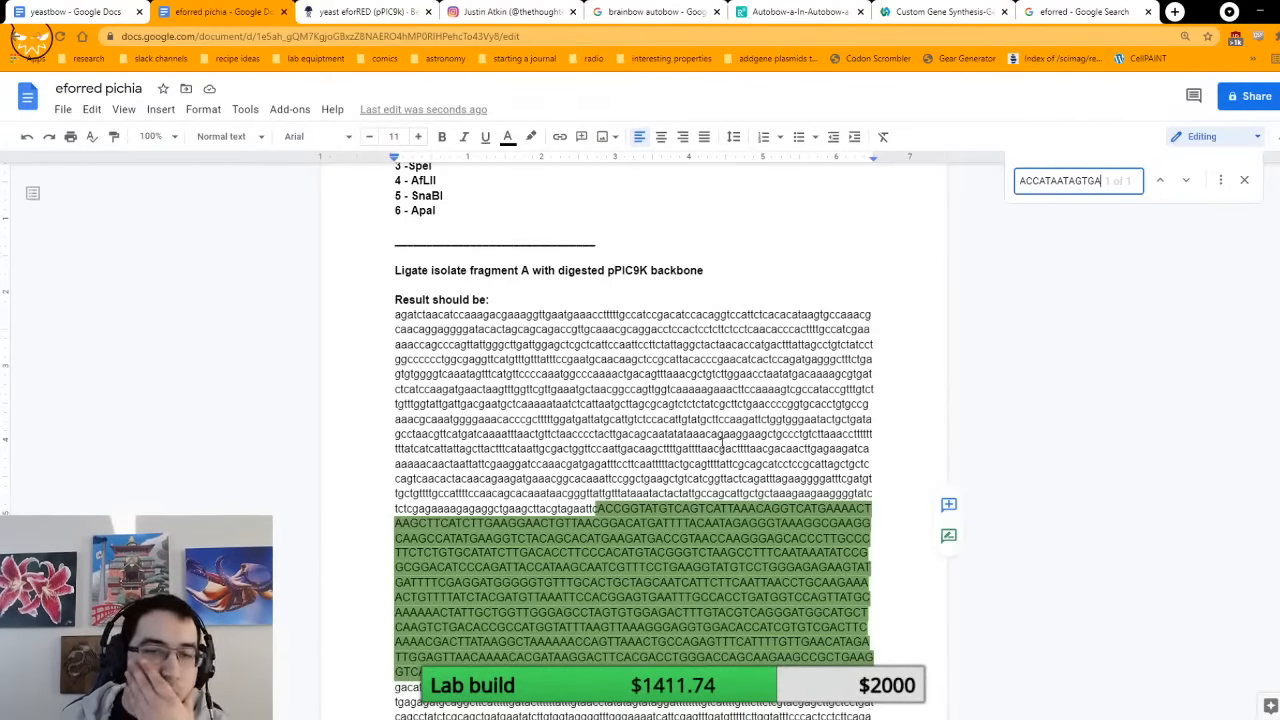
pyautogui.scroll(-15, 722, 449)
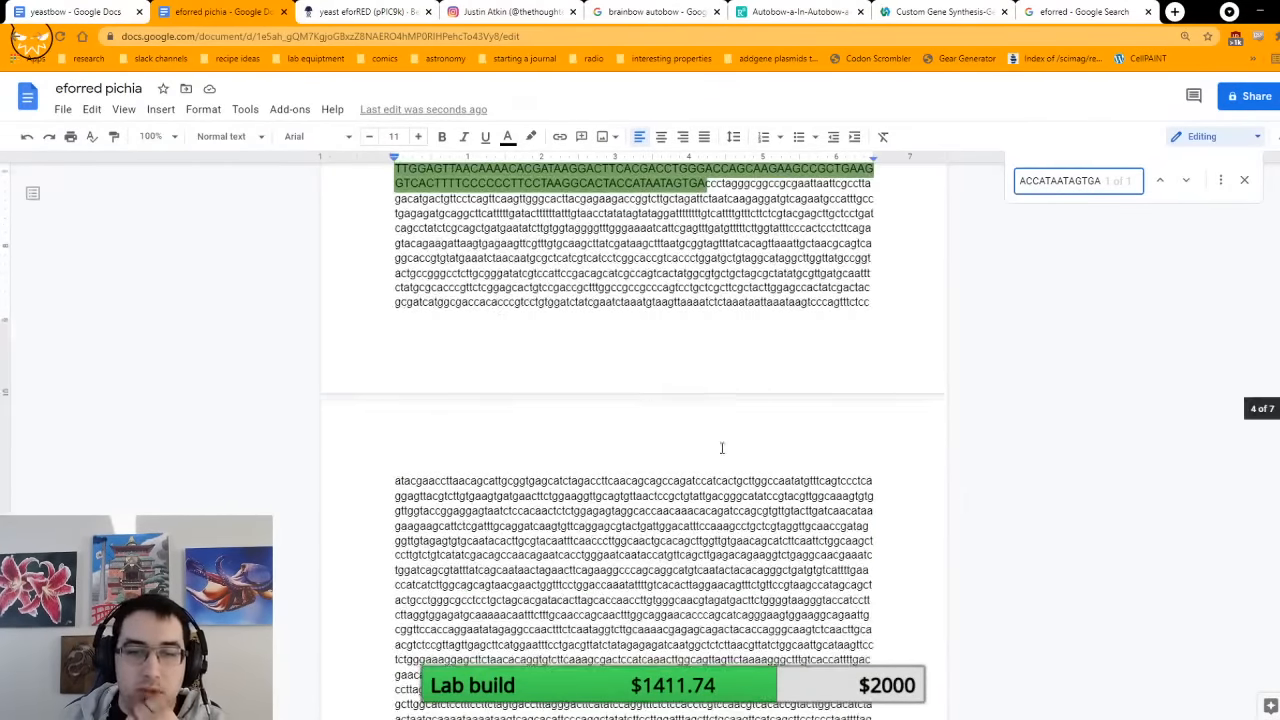
pyautogui.scroll(15, 722, 449)
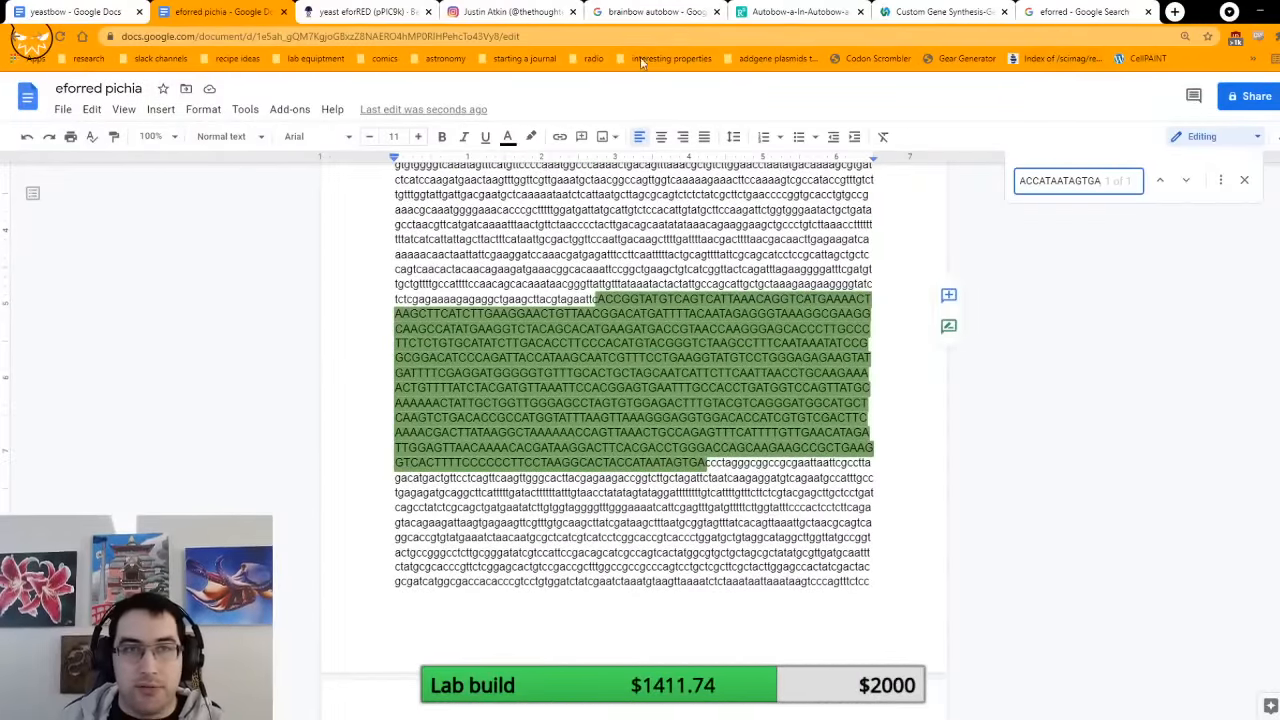
# Step: Select the eforRED gene in Benchling's yeast eforRED (pPIC9k) plasmid and search the eforred pichia document for its sequence
pyautogui.click(307, 9)
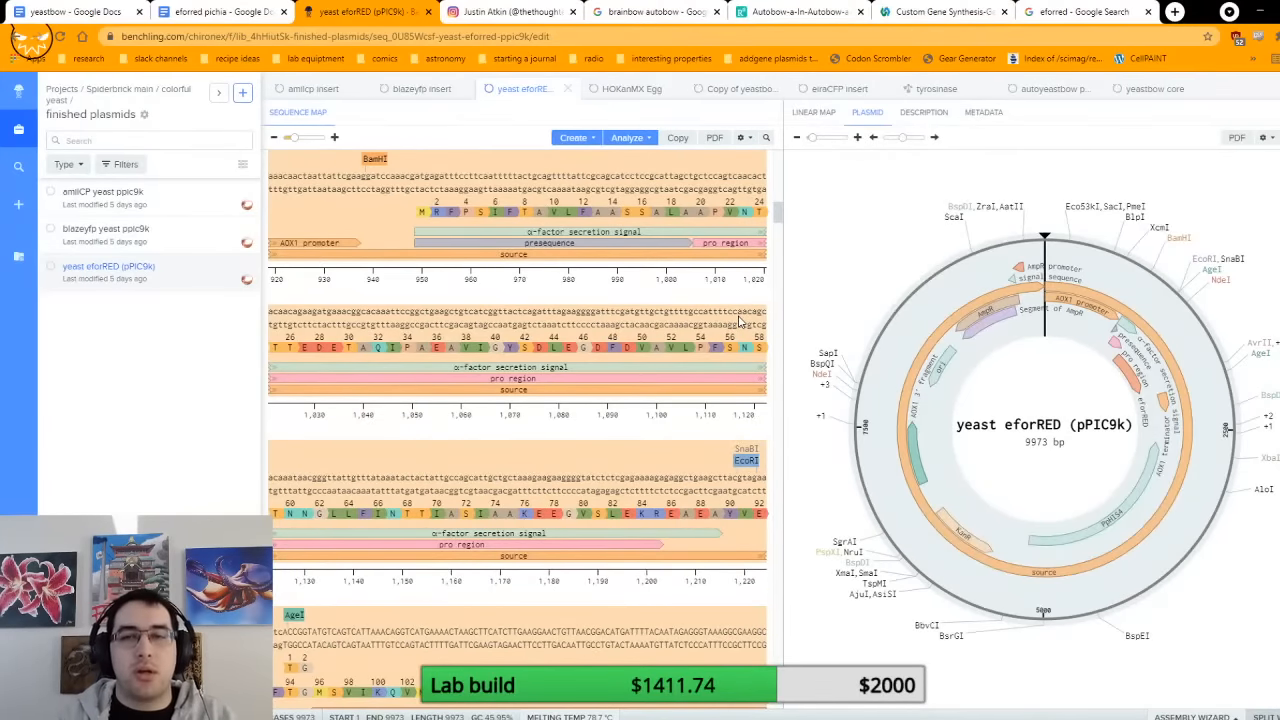
pyautogui.click(1138, 392)
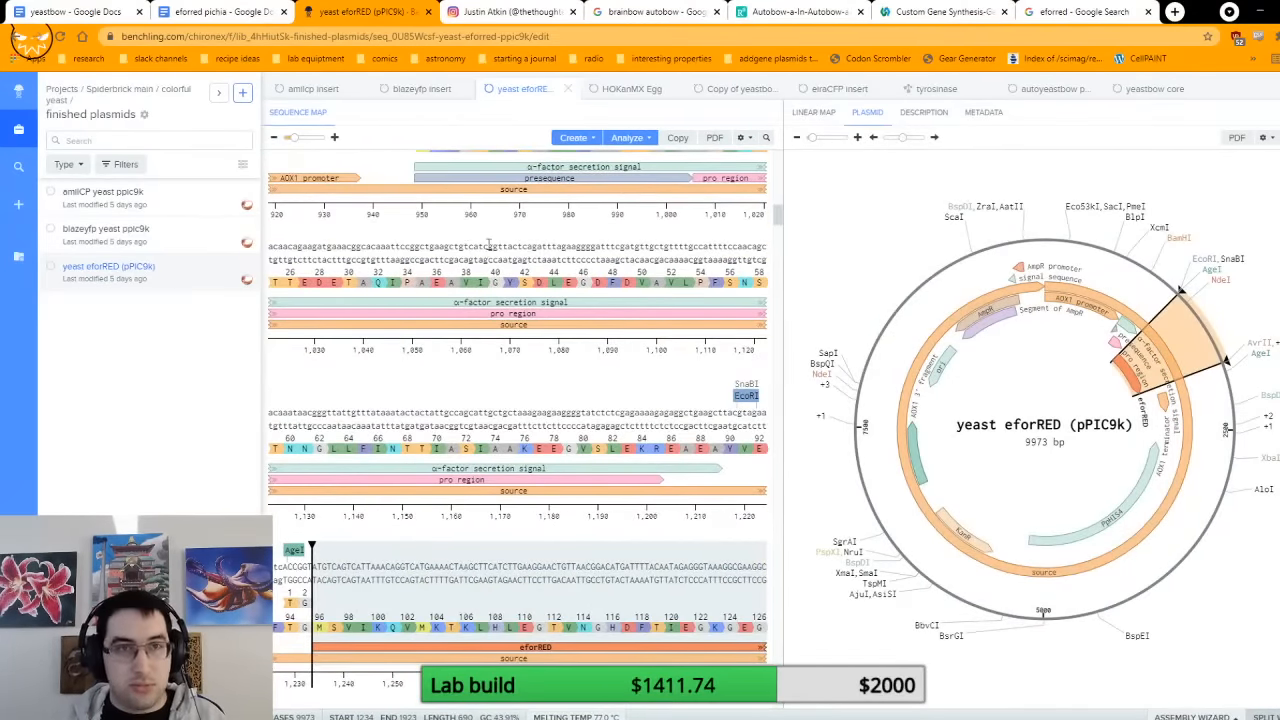
pyautogui.click(221, 12)
pyautogui.hotkey('ctrl', 'v')
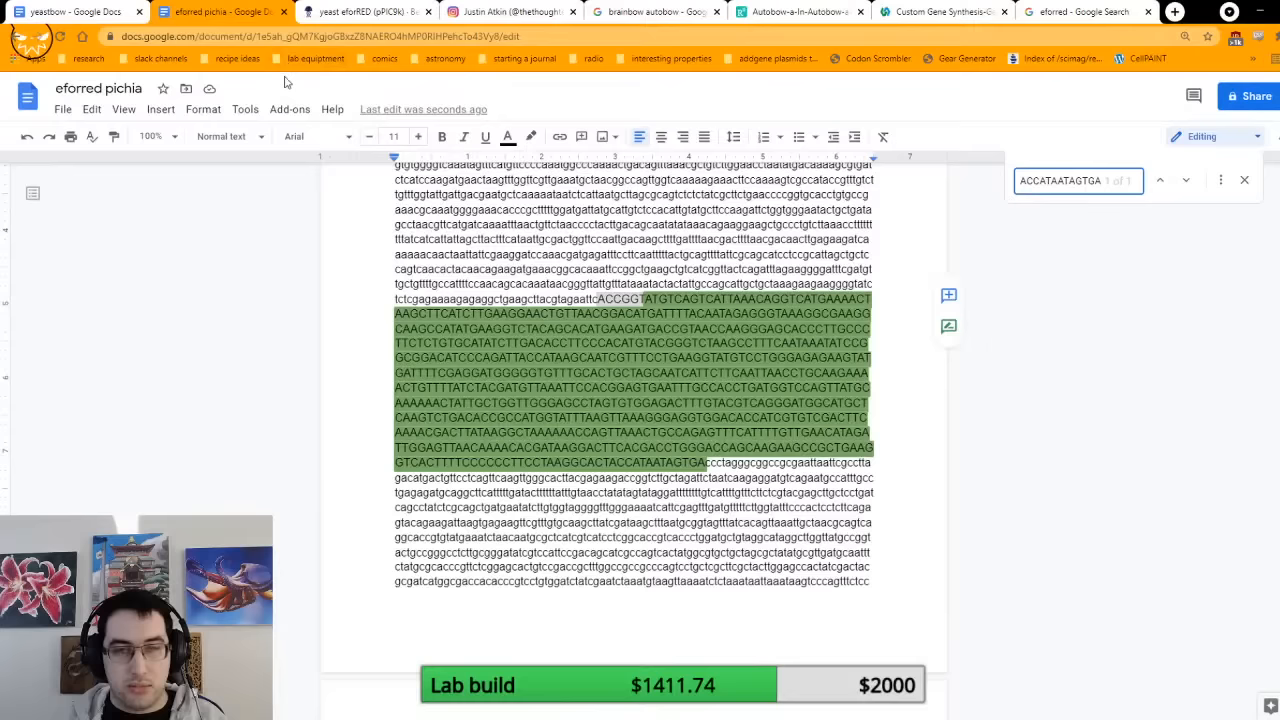
# Step: Compare the isolated fragment A sequence with the eforRED match in the ligation result and check the printed sequences
pyautogui.scroll(15, 546, 329)
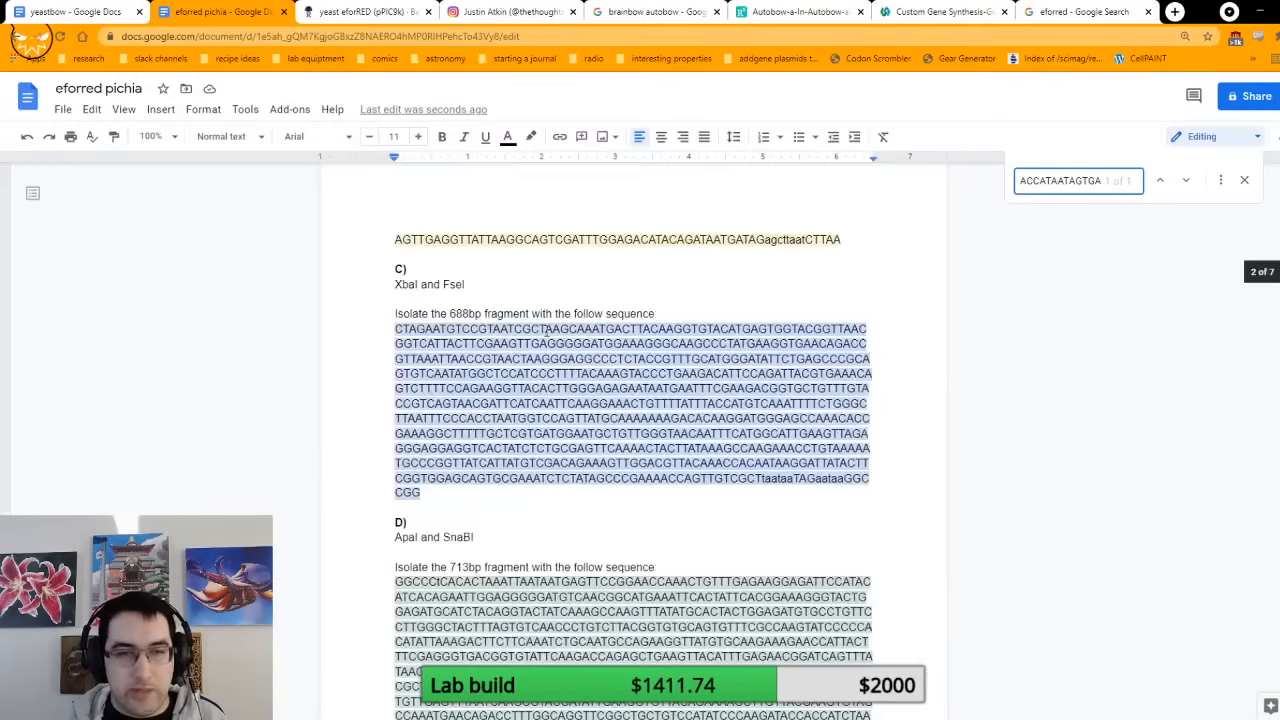
pyautogui.scroll(8, 546, 329)
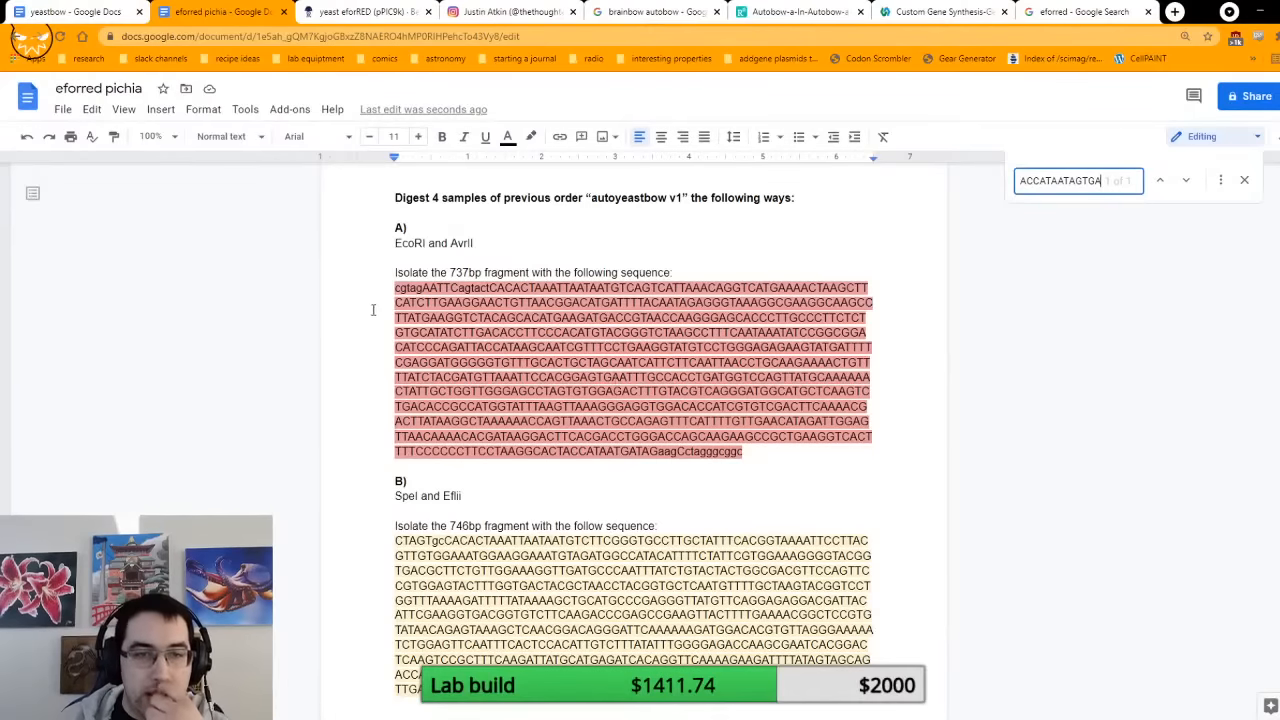
pyautogui.scroll(-15, 411, 289)
pyautogui.scroll(-3, 415, 289)
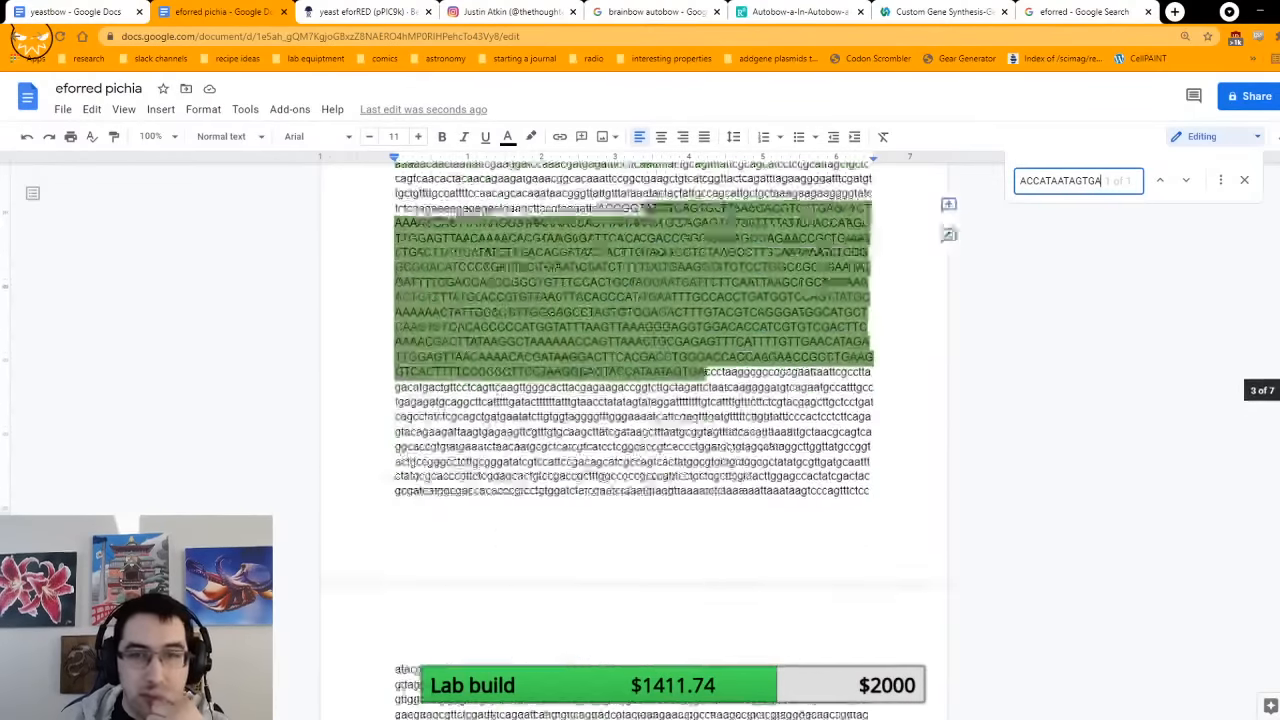
pyautogui.scroll(2, 415, 289)
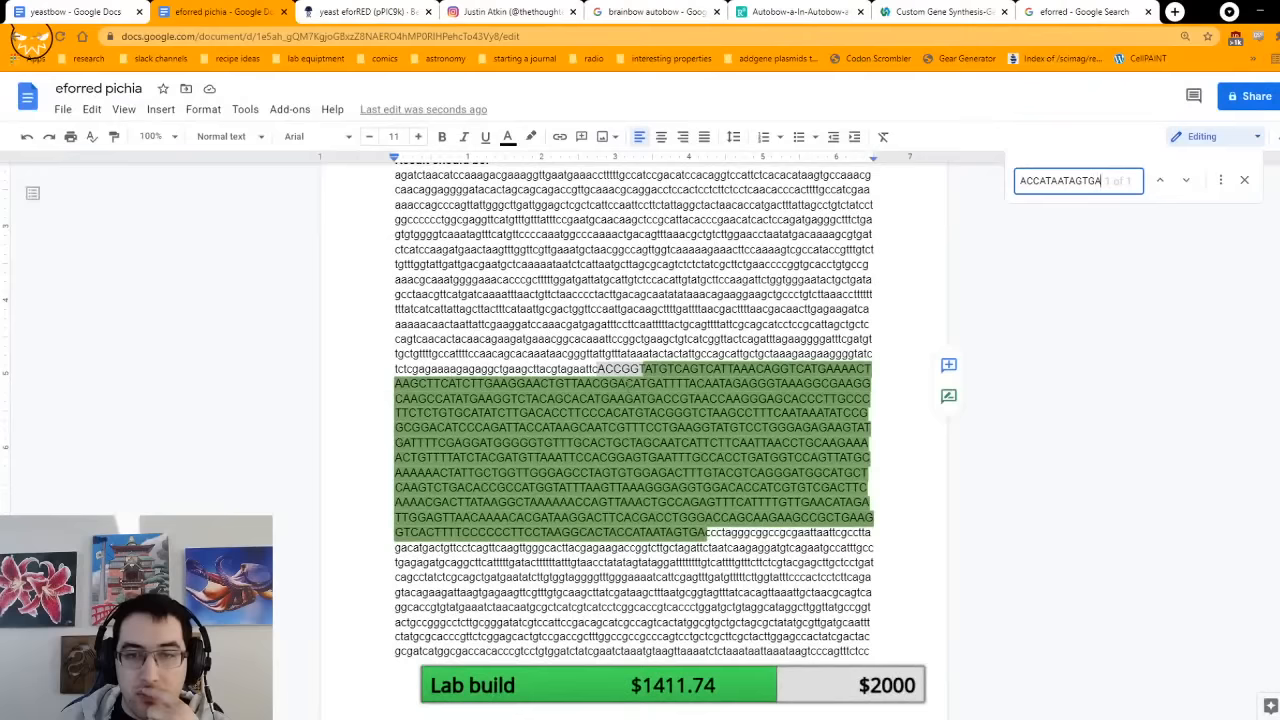
pyautogui.scroll(12, 630, 388)
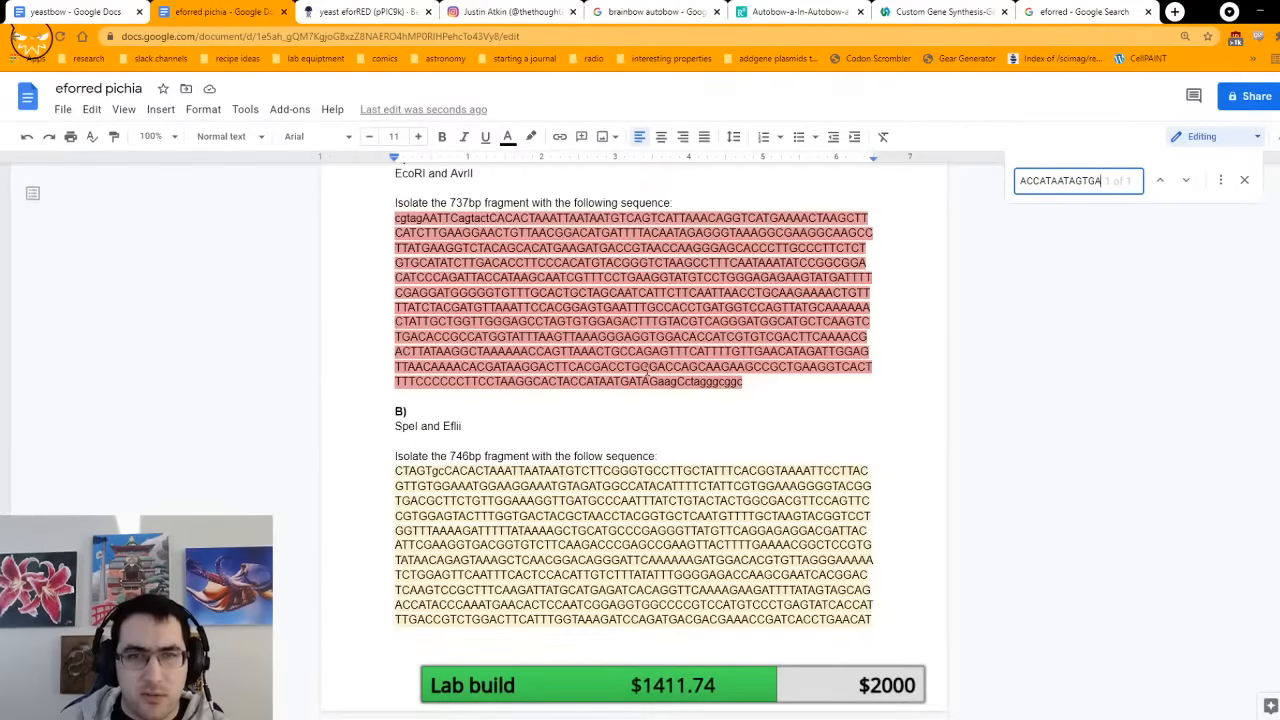
pyautogui.scroll(2, 630, 388)
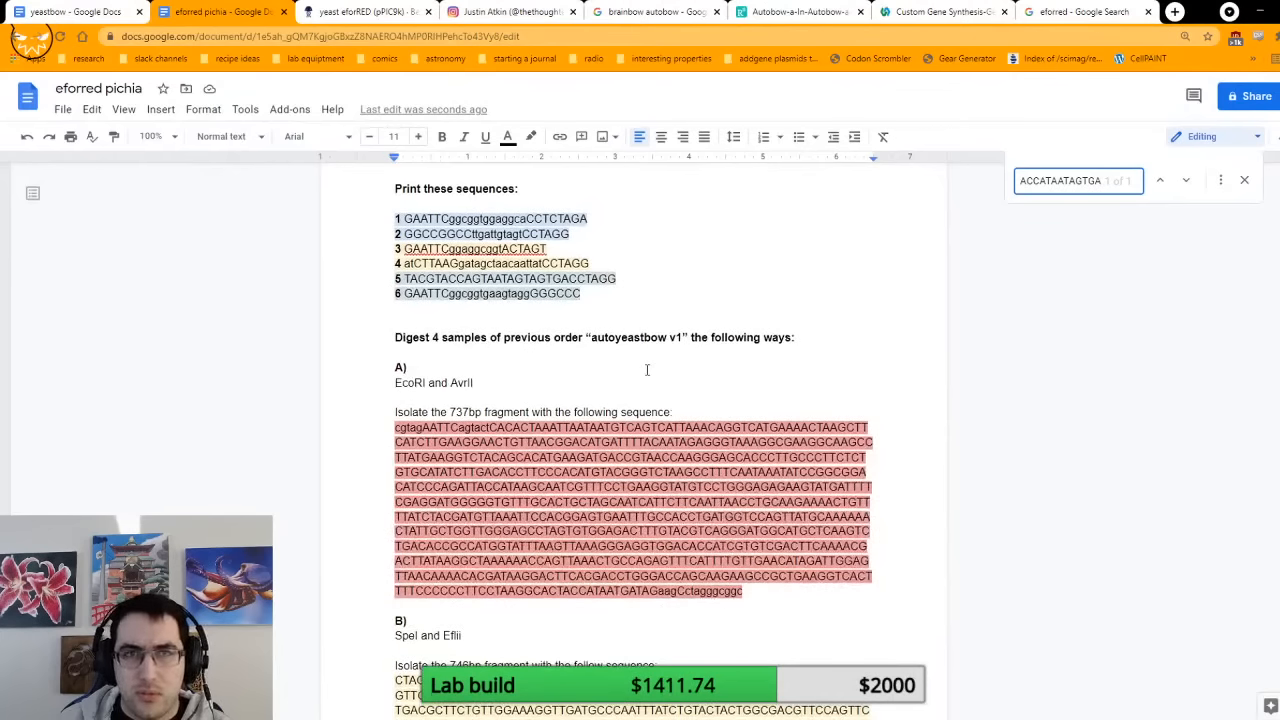
# Step: Open Copy of yeastbow core from Benchling's colorful yeast folder, examine eforRED and its upstream EcoRI site, and return to the eforred pichia document
pyautogui.click(326, 9)
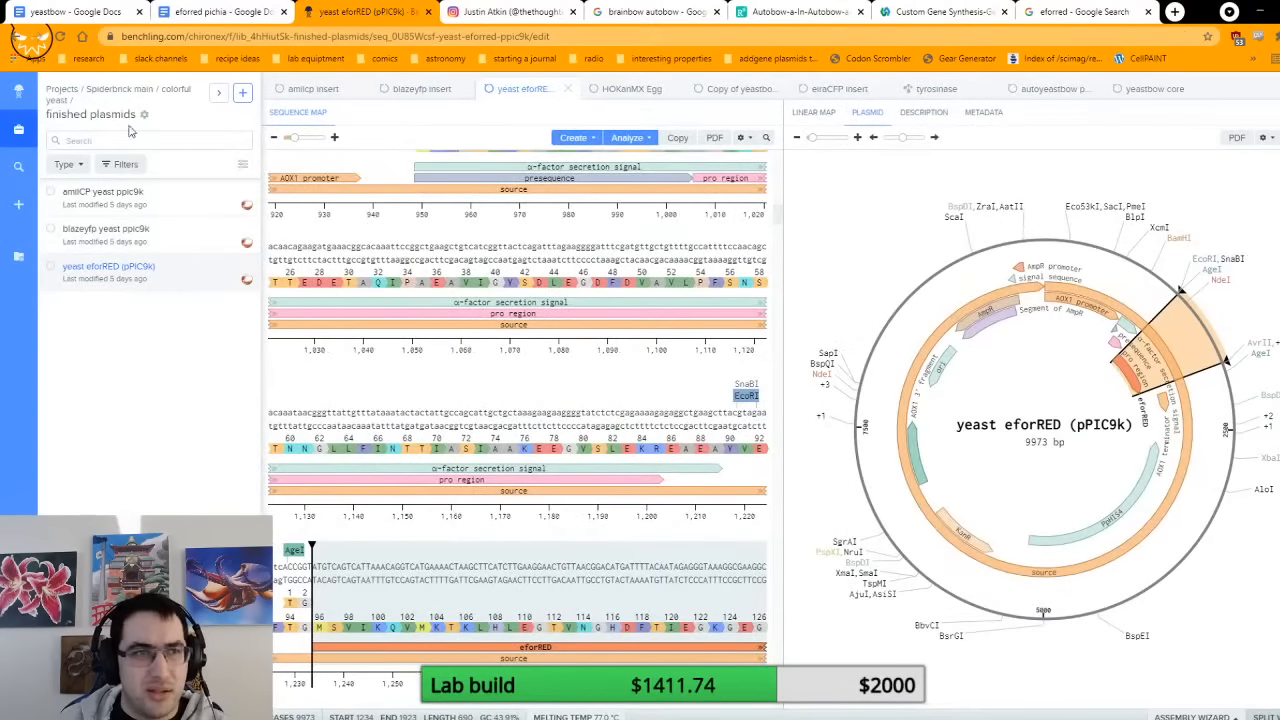
pyautogui.click(172, 92)
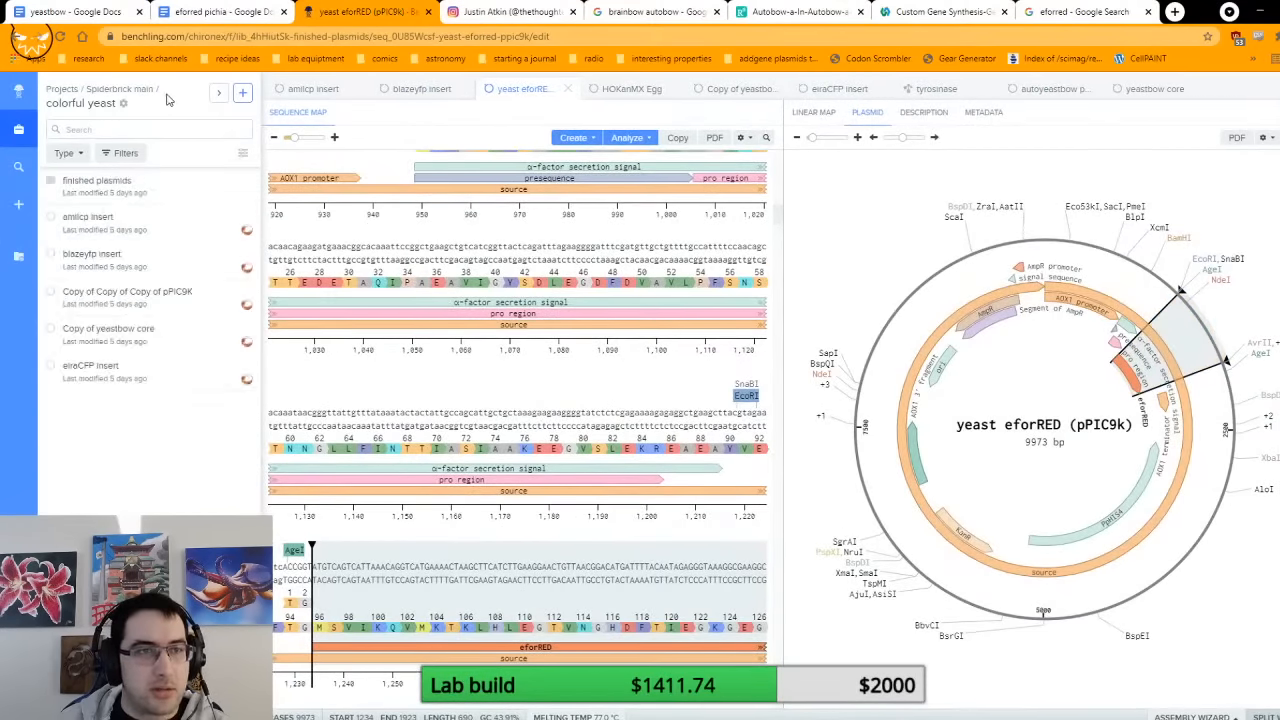
pyautogui.click(163, 338)
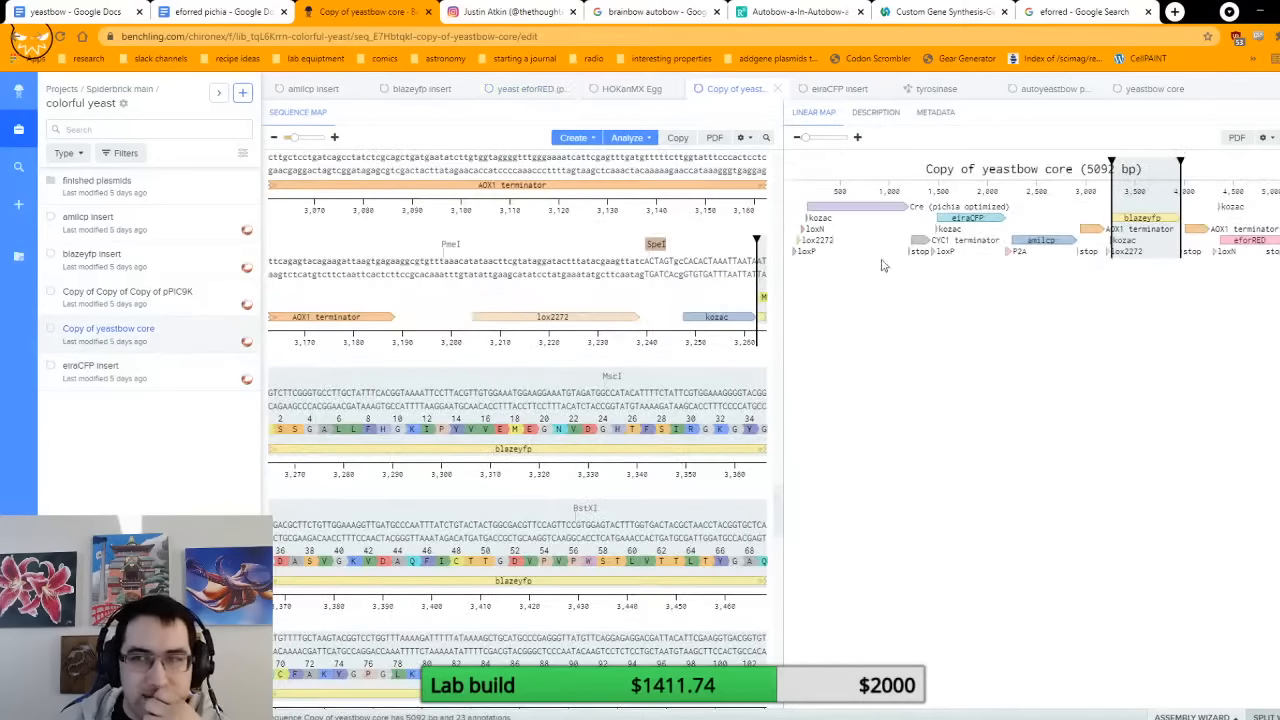
pyautogui.click(1250, 244)
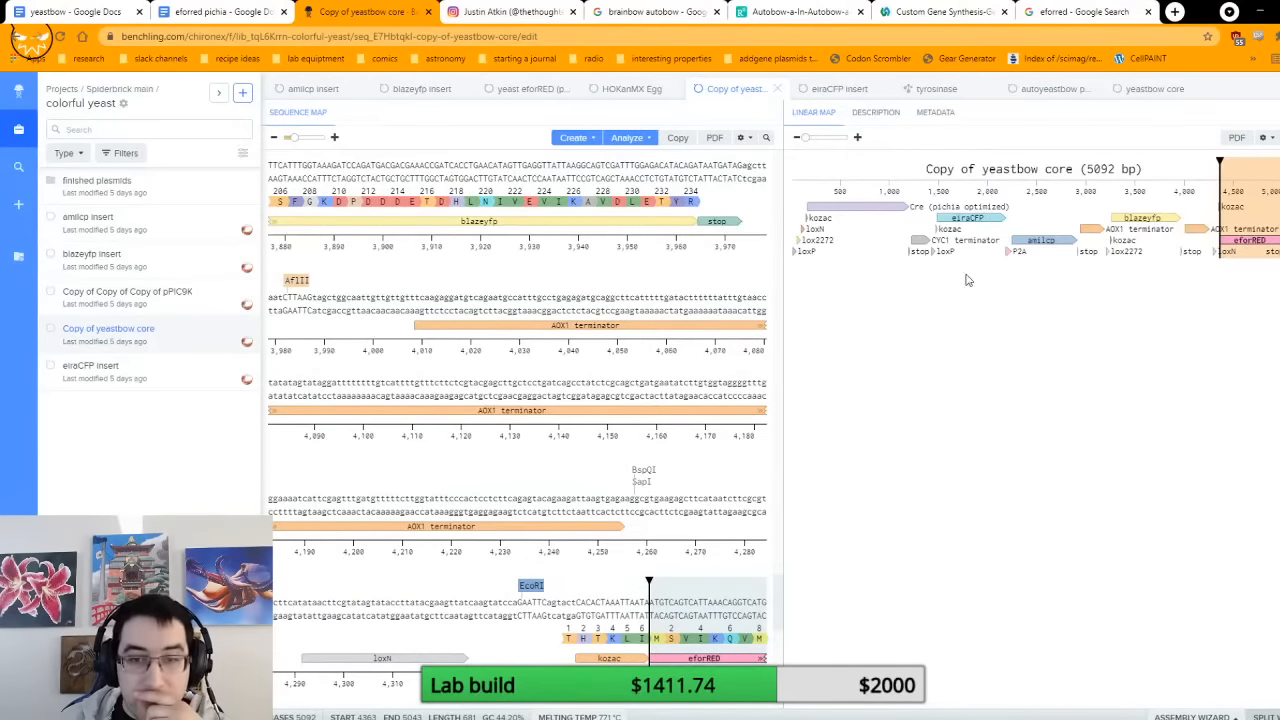
pyautogui.scroll(-3, 655, 357)
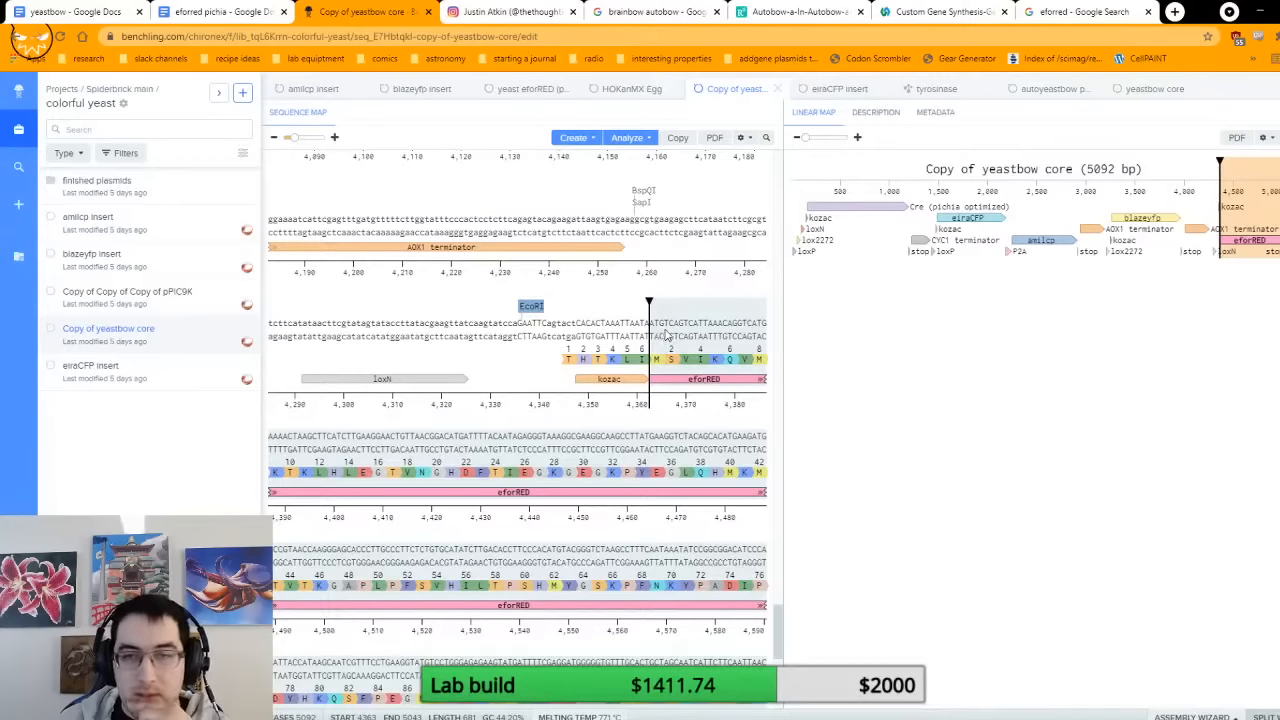
pyautogui.click(252, 20)
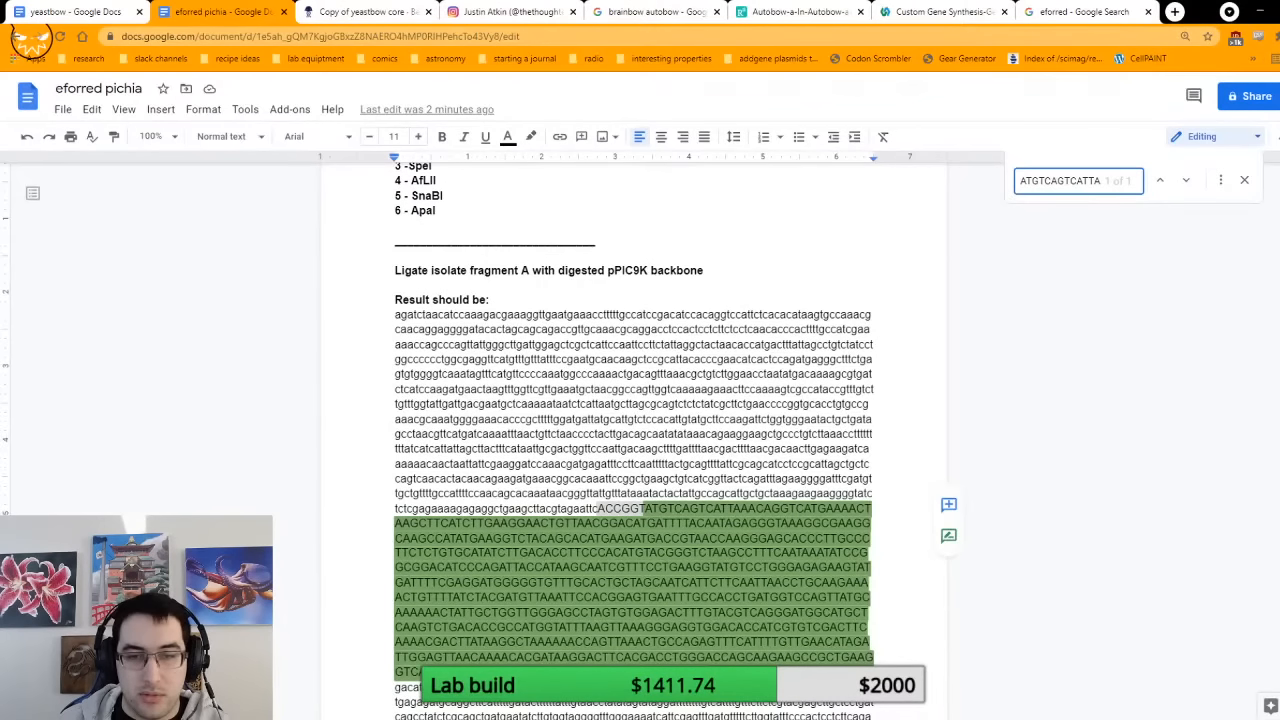
pyautogui.moveTo(643, 505); pyautogui.dragTo(524, 496)
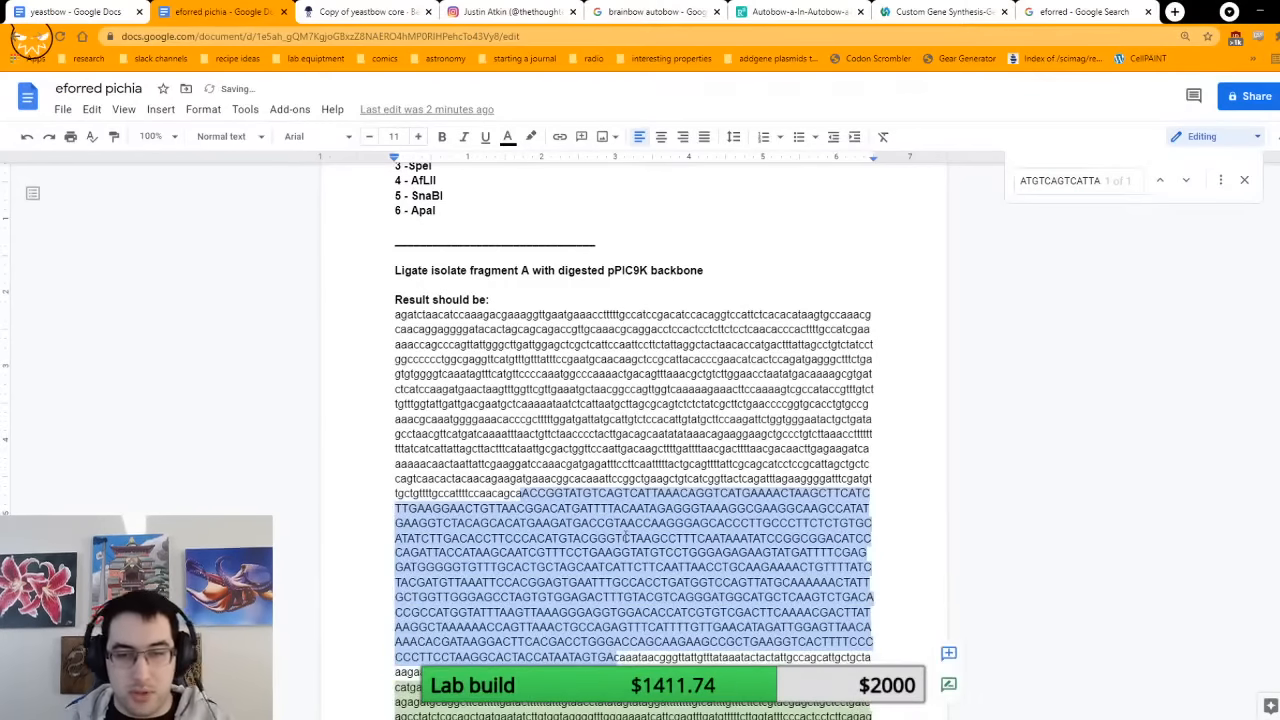
pyautogui.hotkey('ctrl', 'z')
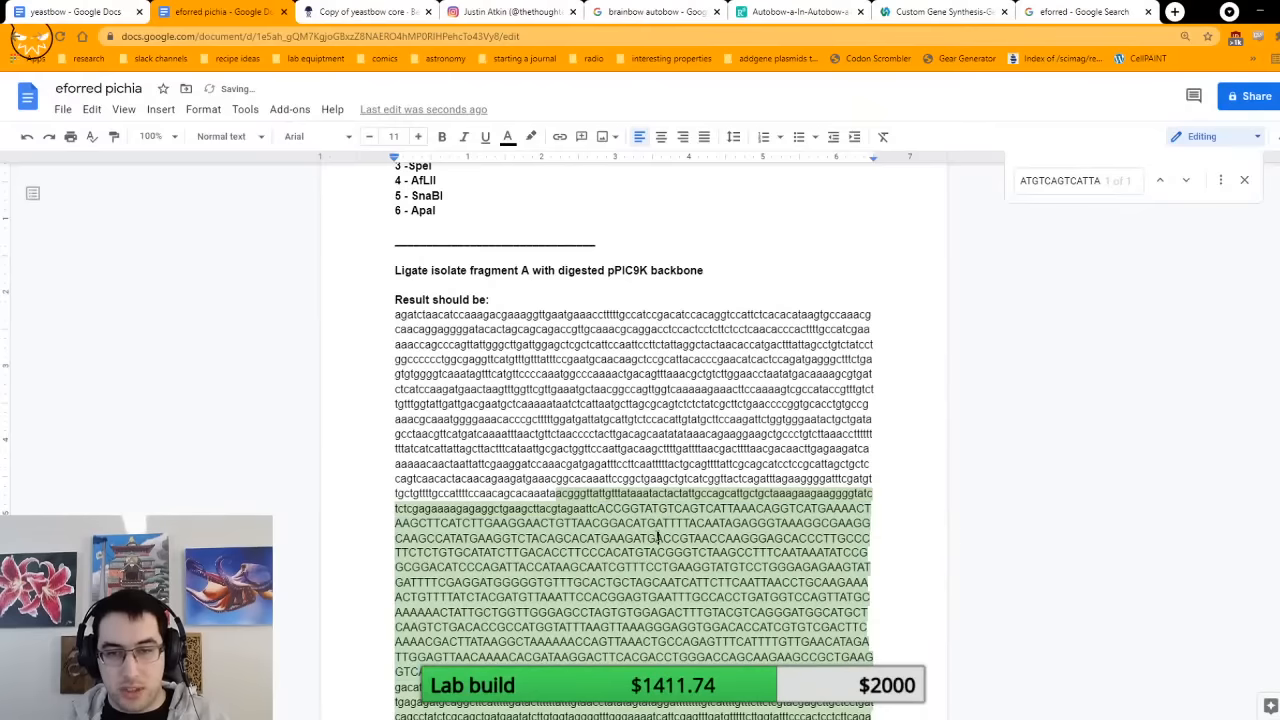
pyautogui.scroll(-3, 657, 538)
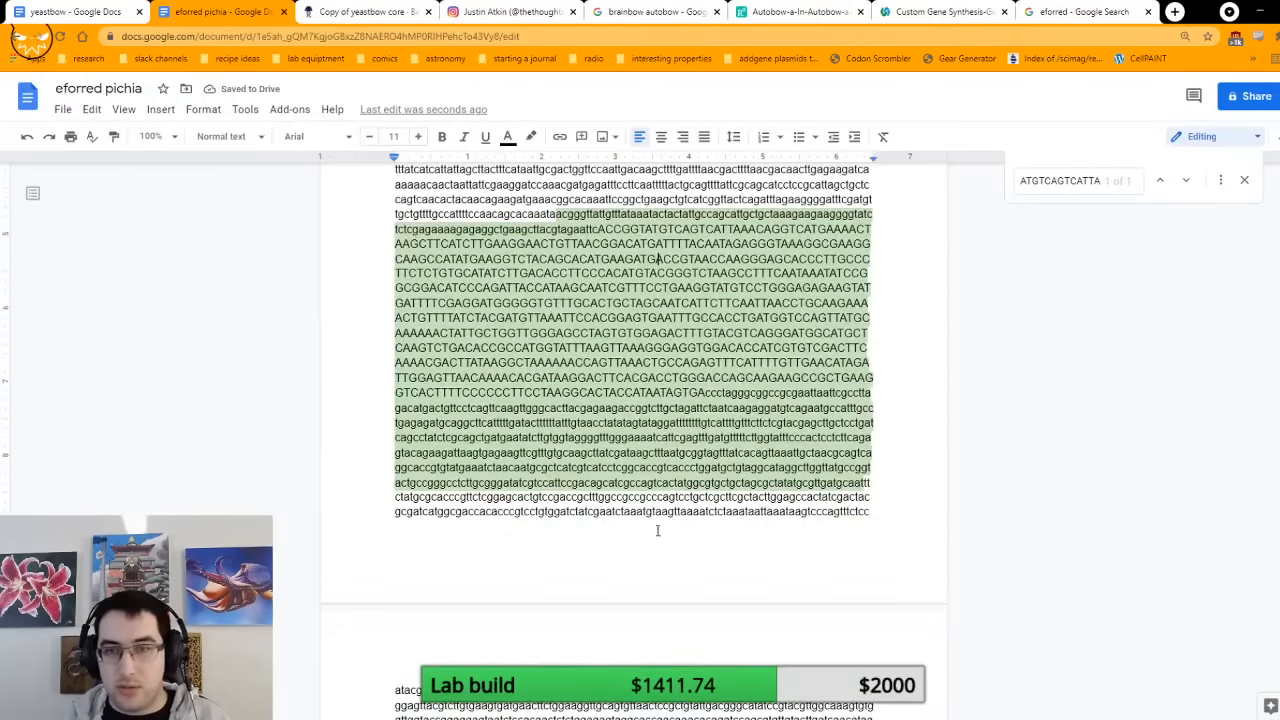
pyautogui.scroll(1, 678, 490)
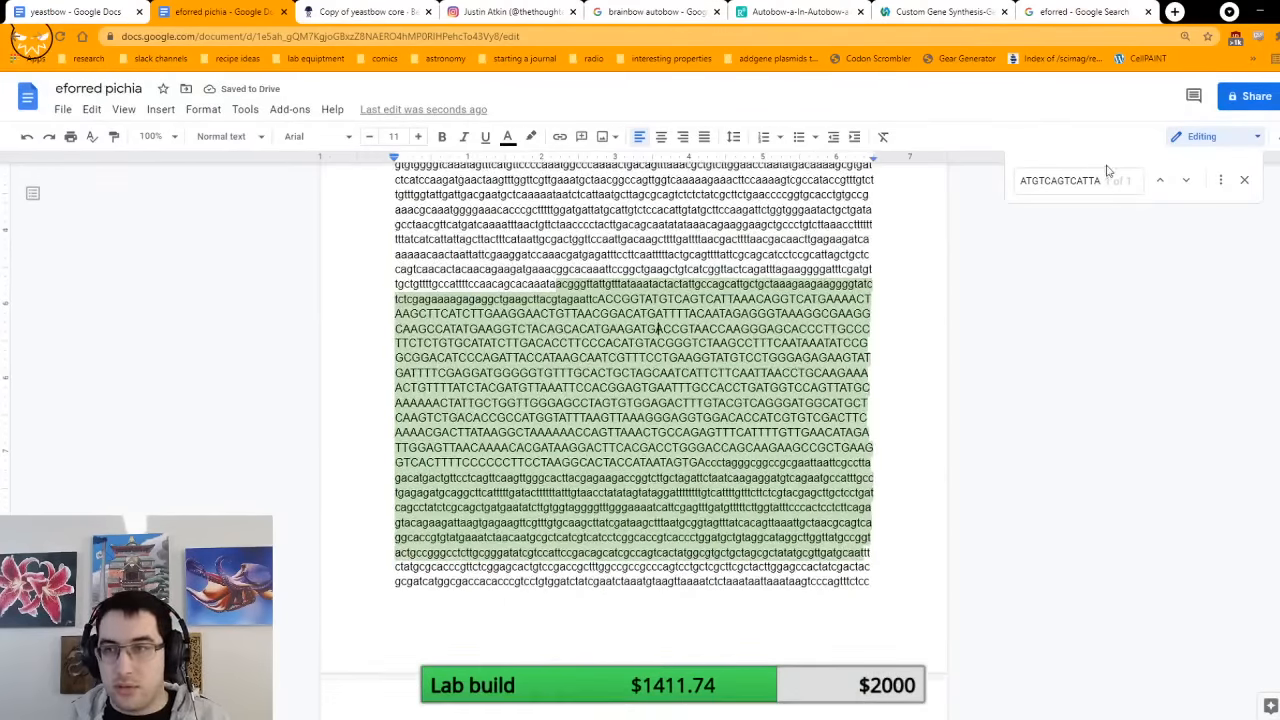
# Step: Search the document for the start of the uppercase insert in fragment A's ligation result, ACCGGTATGTCAGTCATTAAACAGGT
pyautogui.click(1244, 180)
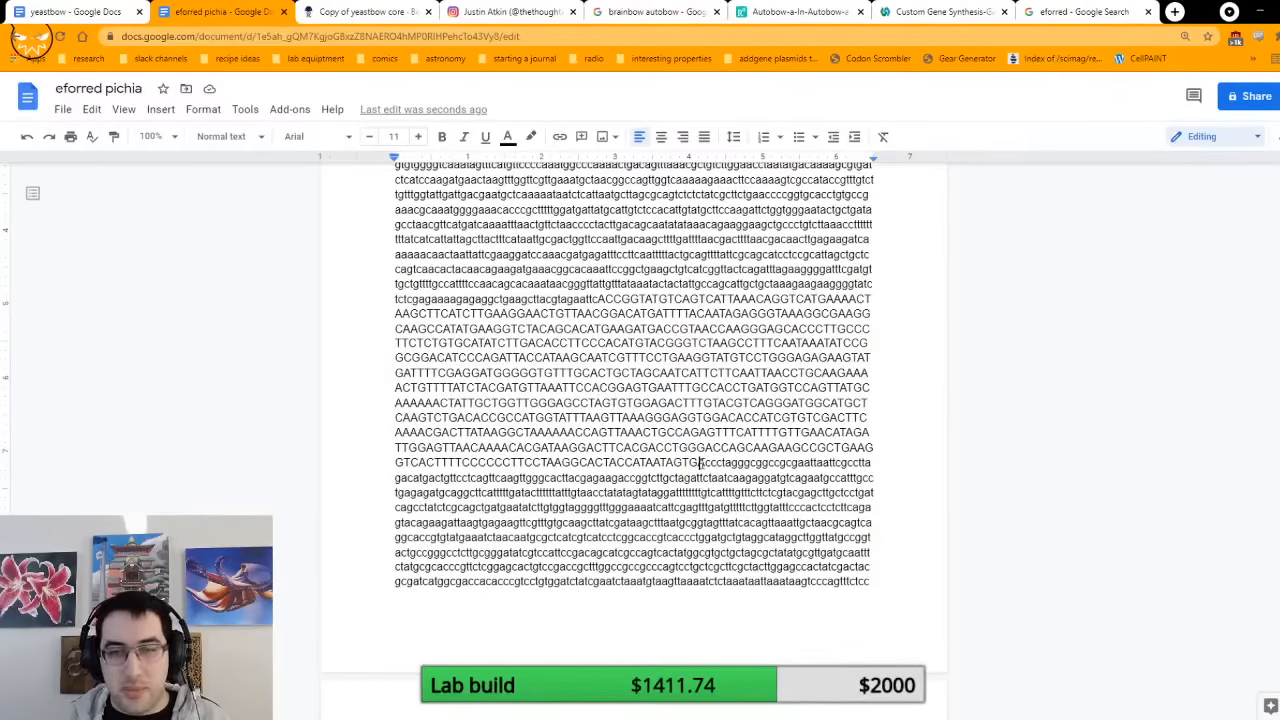
pyautogui.click(705, 463)
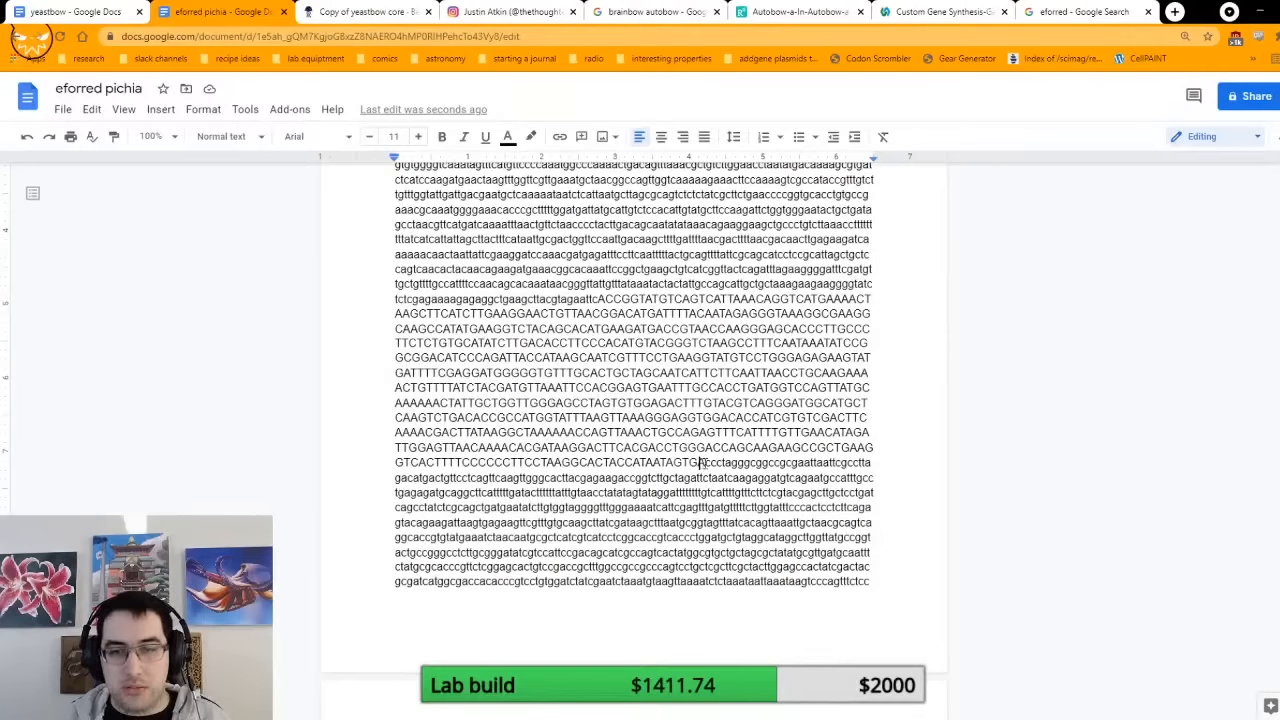
pyautogui.moveTo(705, 463); pyautogui.dragTo(604, 299)
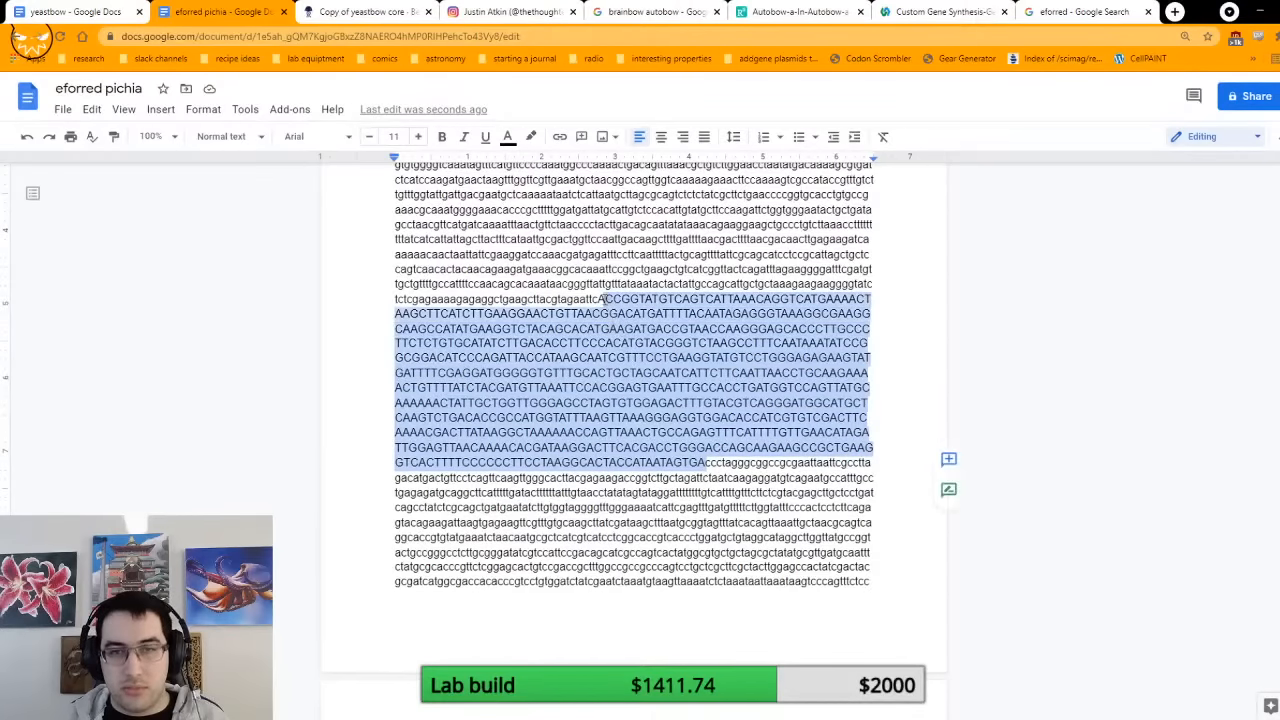
pyautogui.click(604, 299)
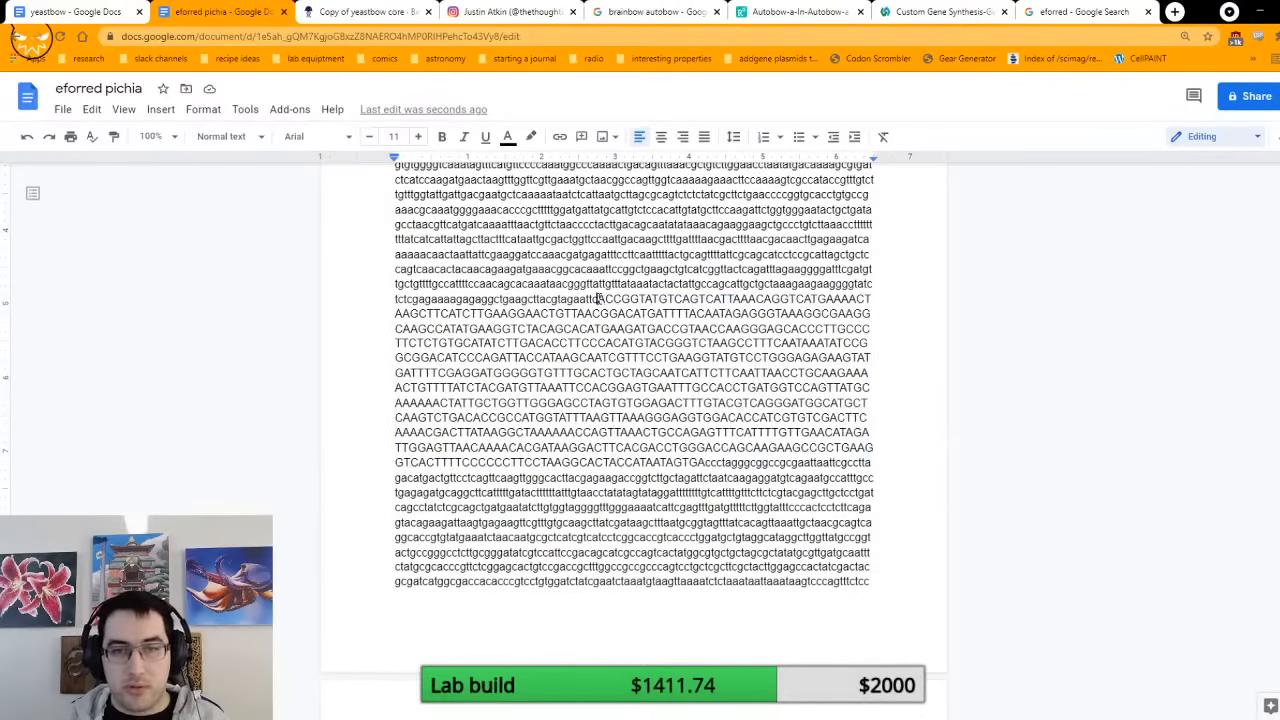
pyautogui.moveTo(597, 299); pyautogui.dragTo(797, 300)
pyautogui.hotkey('ctrl', 'f')
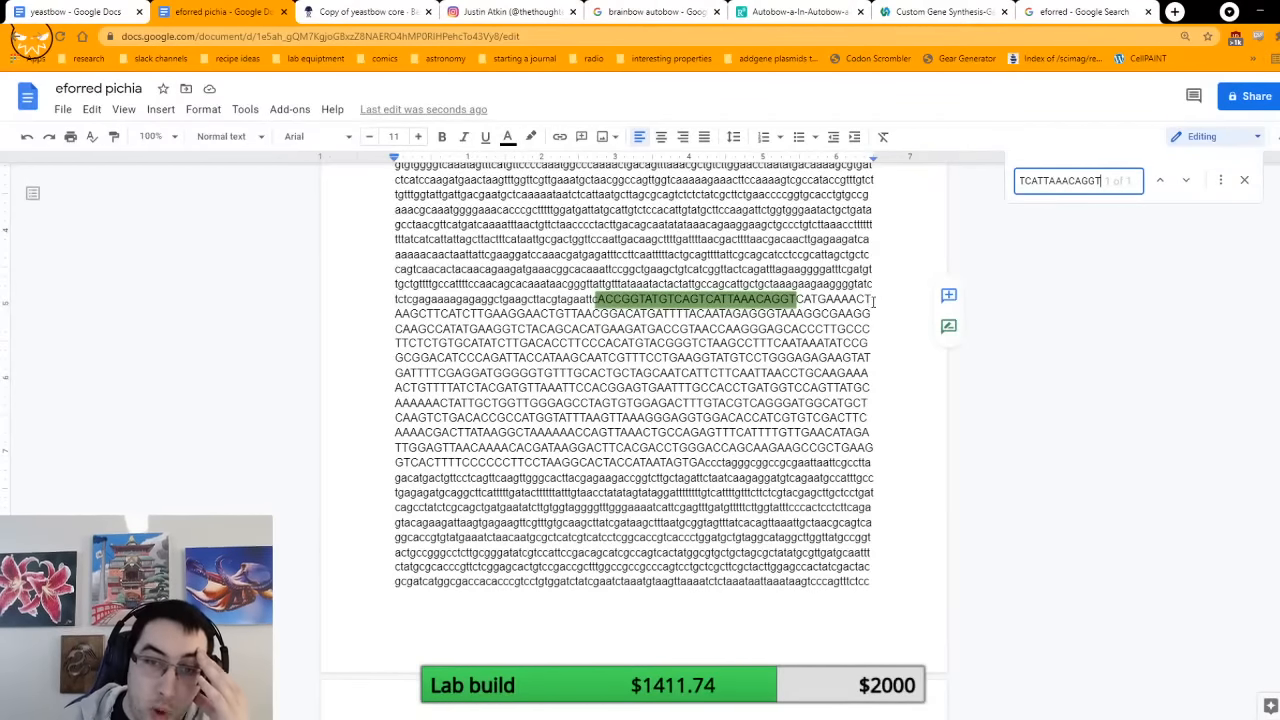
pyautogui.scroll(1, 826, 367)
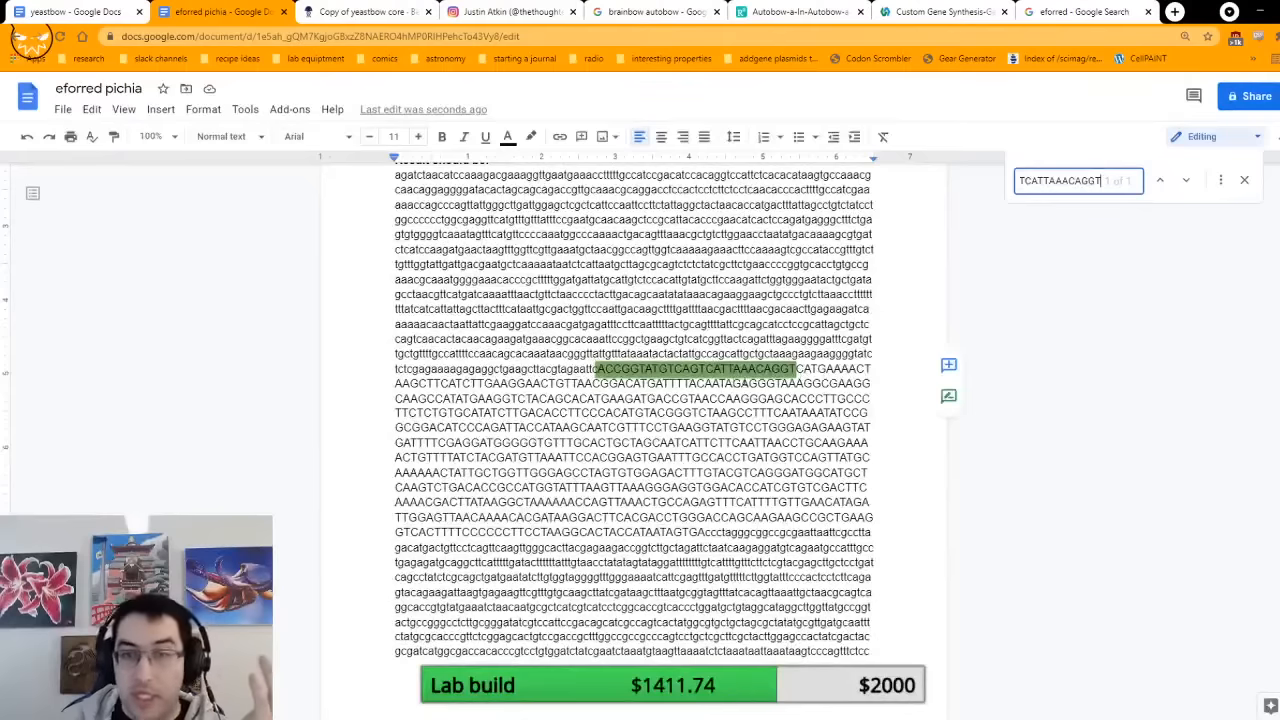
pyautogui.scroll(15, 760, 378)
pyautogui.scroll(-15, 733, 381)
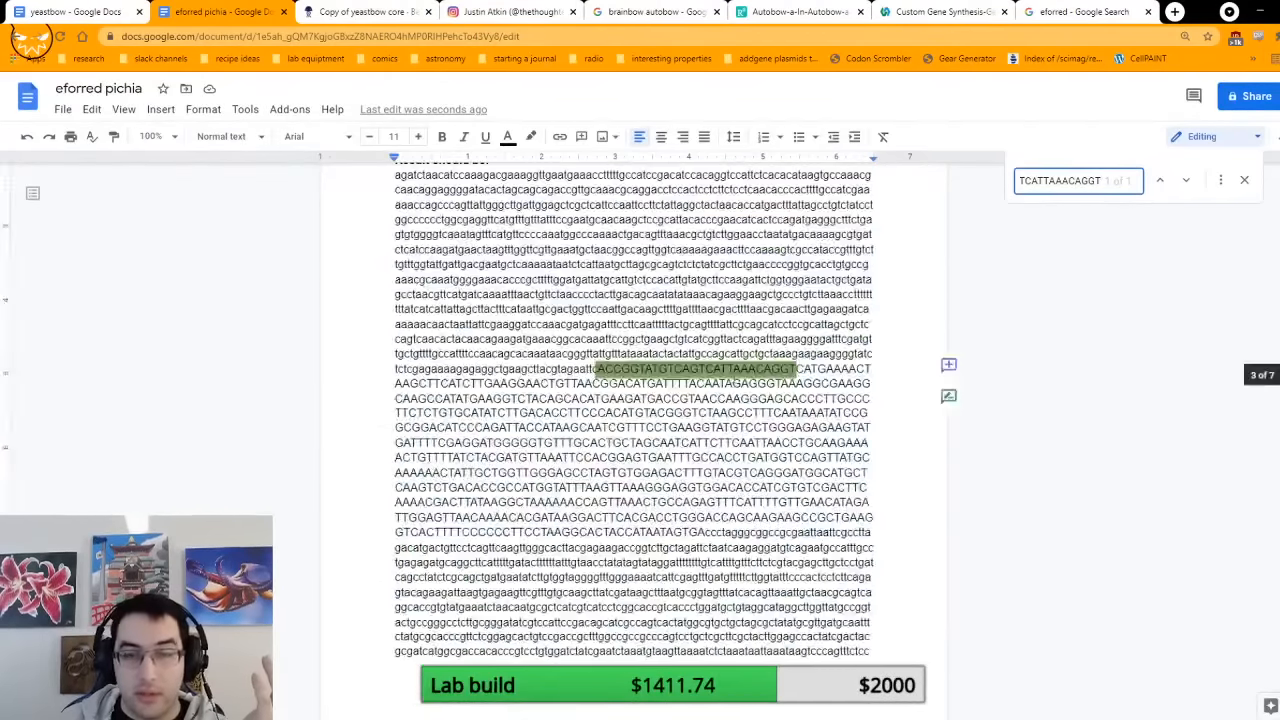
# Step: Search the document for the insert's inner stretch from GCCTTTCAATAAATATCCG through ACATCCCAGATTA and go to its match in isolated fragment A
pyautogui.click(721, 370)
pyautogui.moveTo(526, 428); pyautogui.dragTo(727, 414)
pyautogui.hotkey('ctrl', 'c')
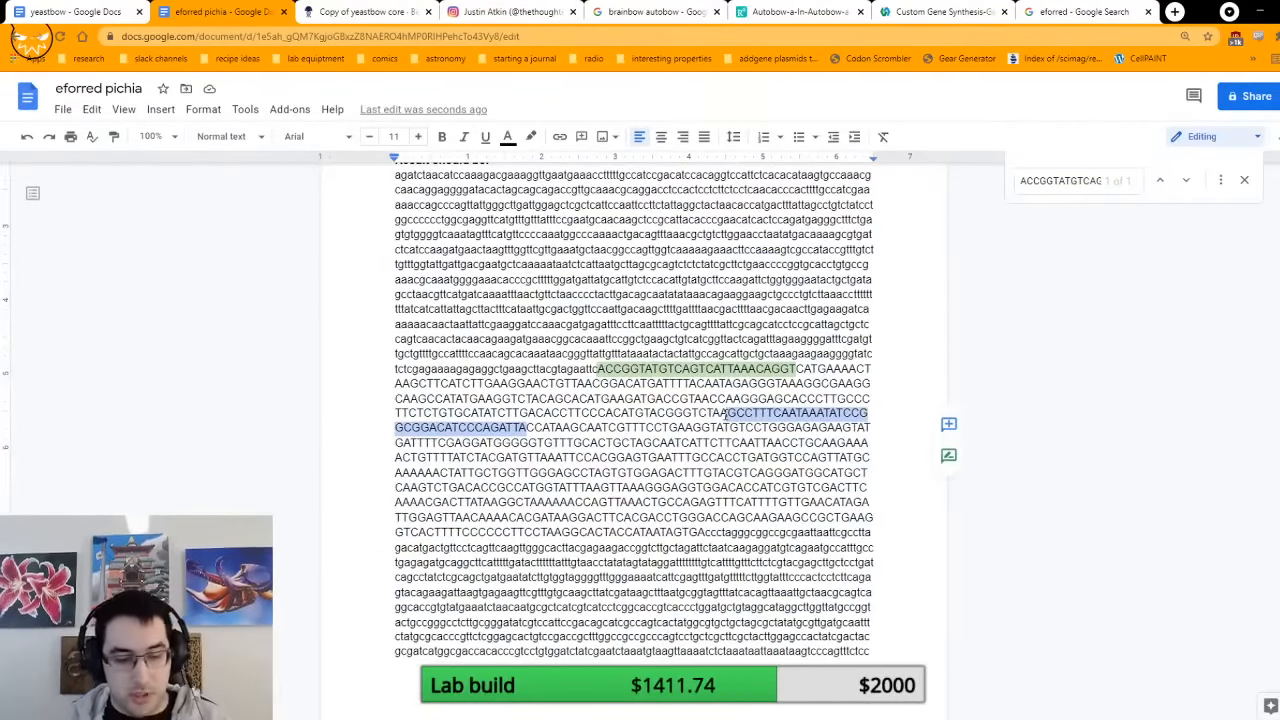
pyautogui.hotkey('ctrl', 'f')
pyautogui.hotkey('ctrl', 'v')
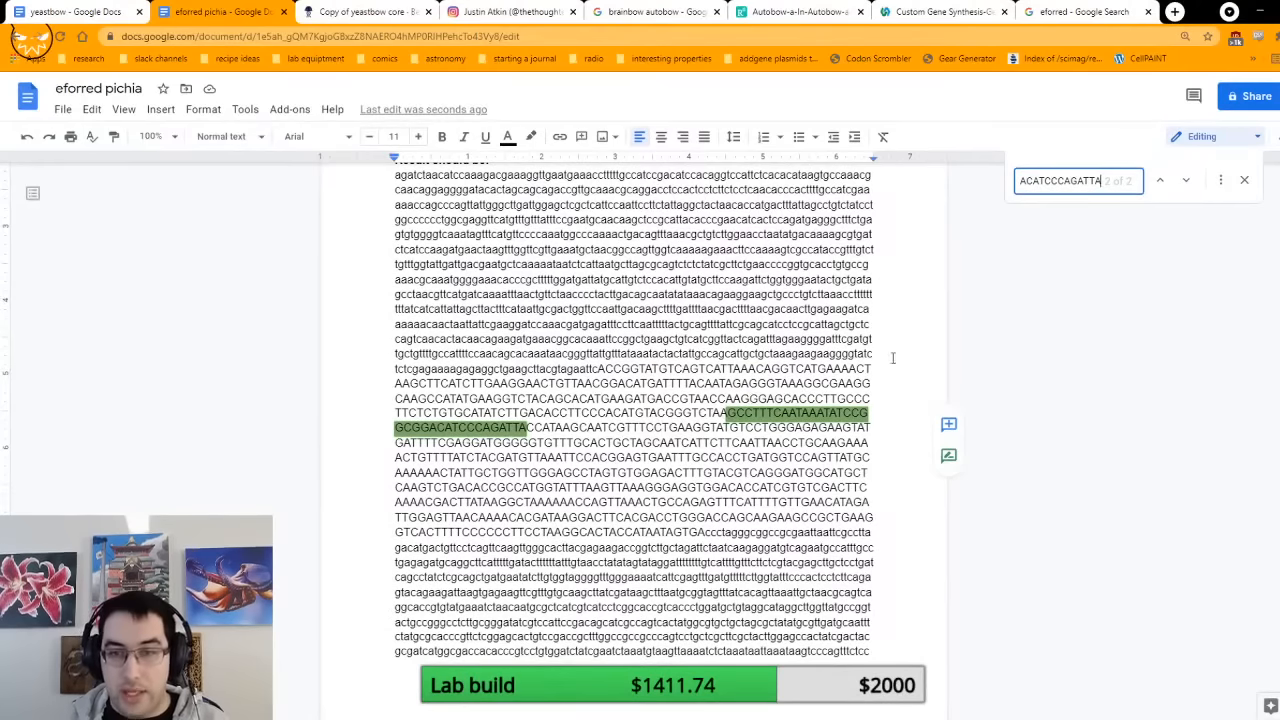
pyautogui.click(1160, 181)
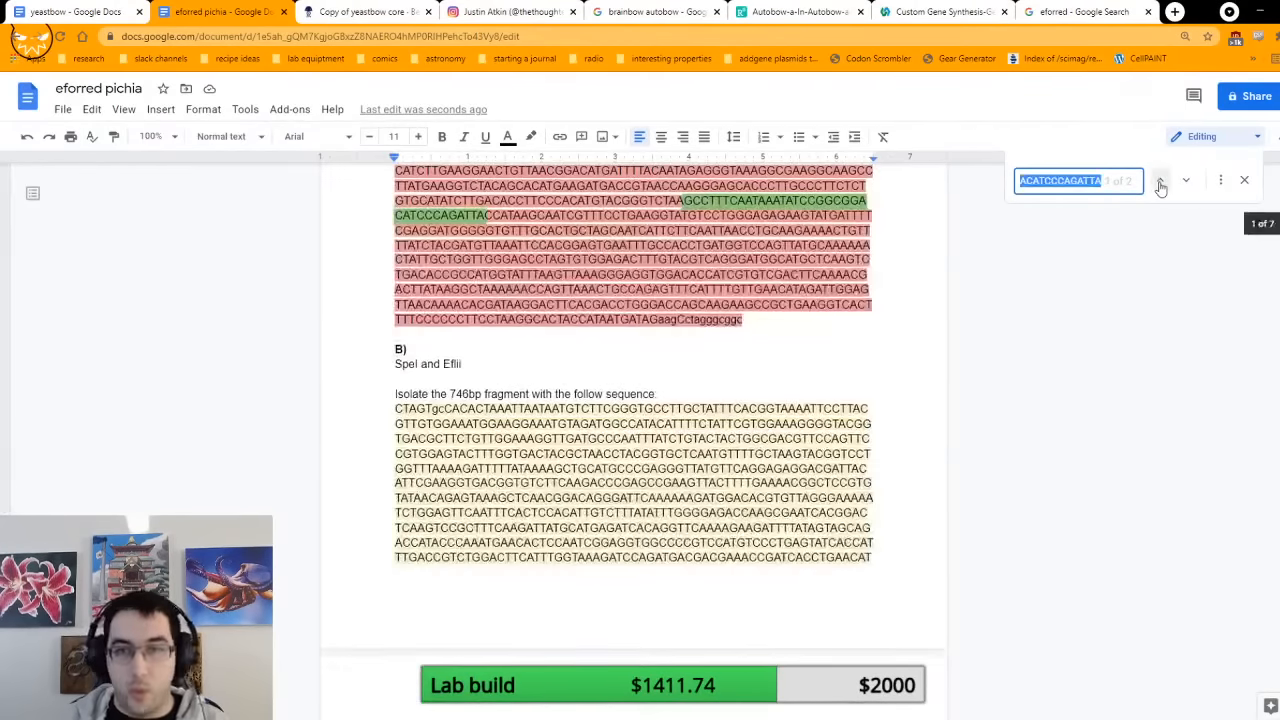
pyautogui.scroll(3, 733, 306)
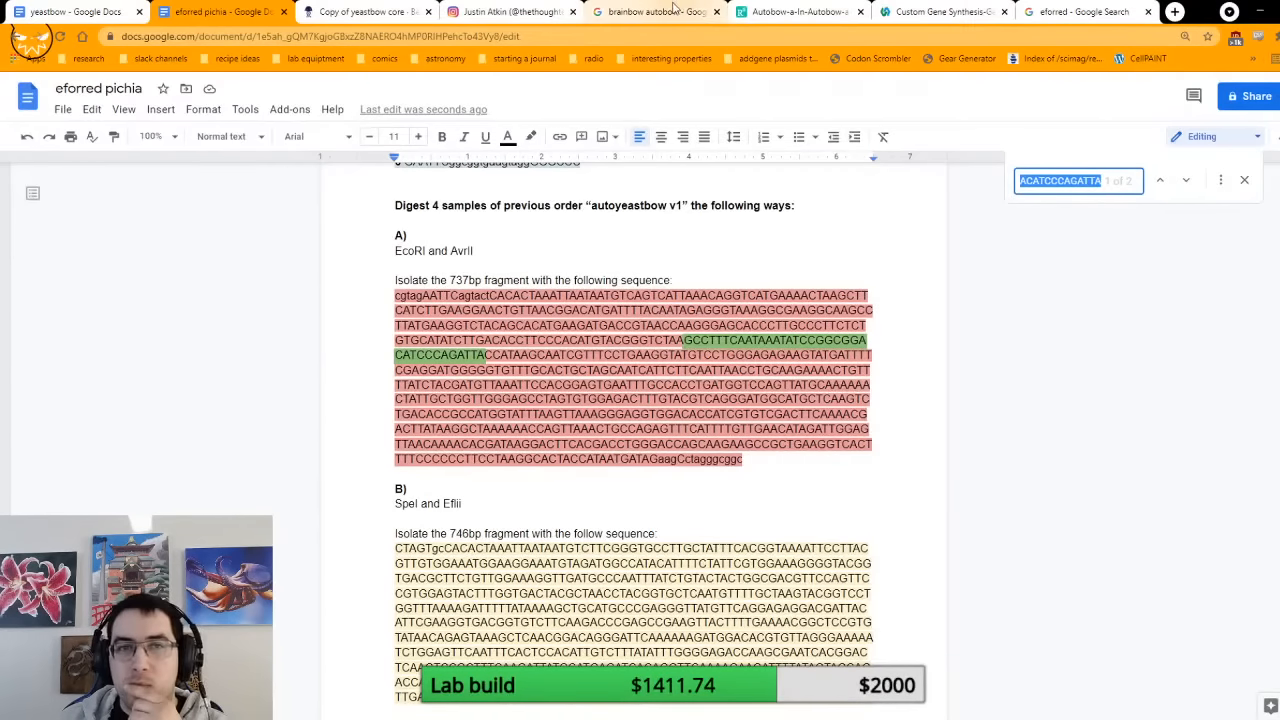
# Step: Switch to Copy of yeastbow core in Benchling and examine the EcoRI site and its cut position upstream of eforRED
pyautogui.click(366, 12)
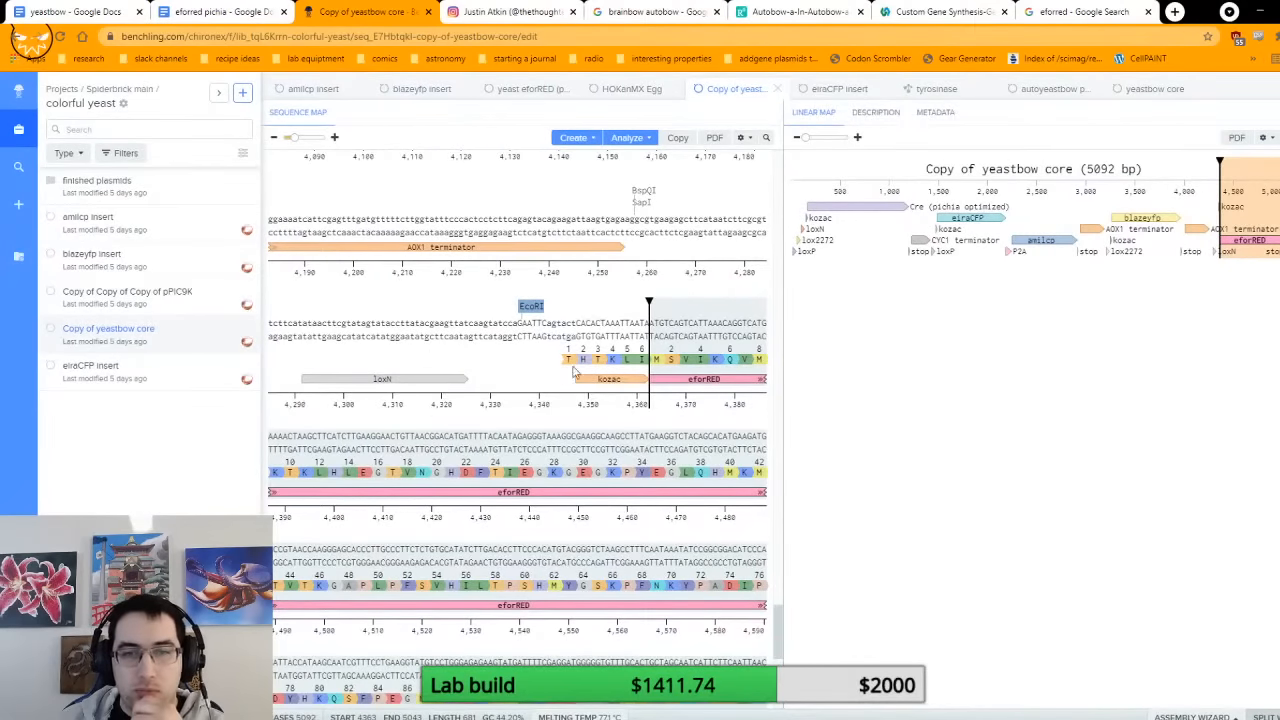
pyautogui.click(517, 326)
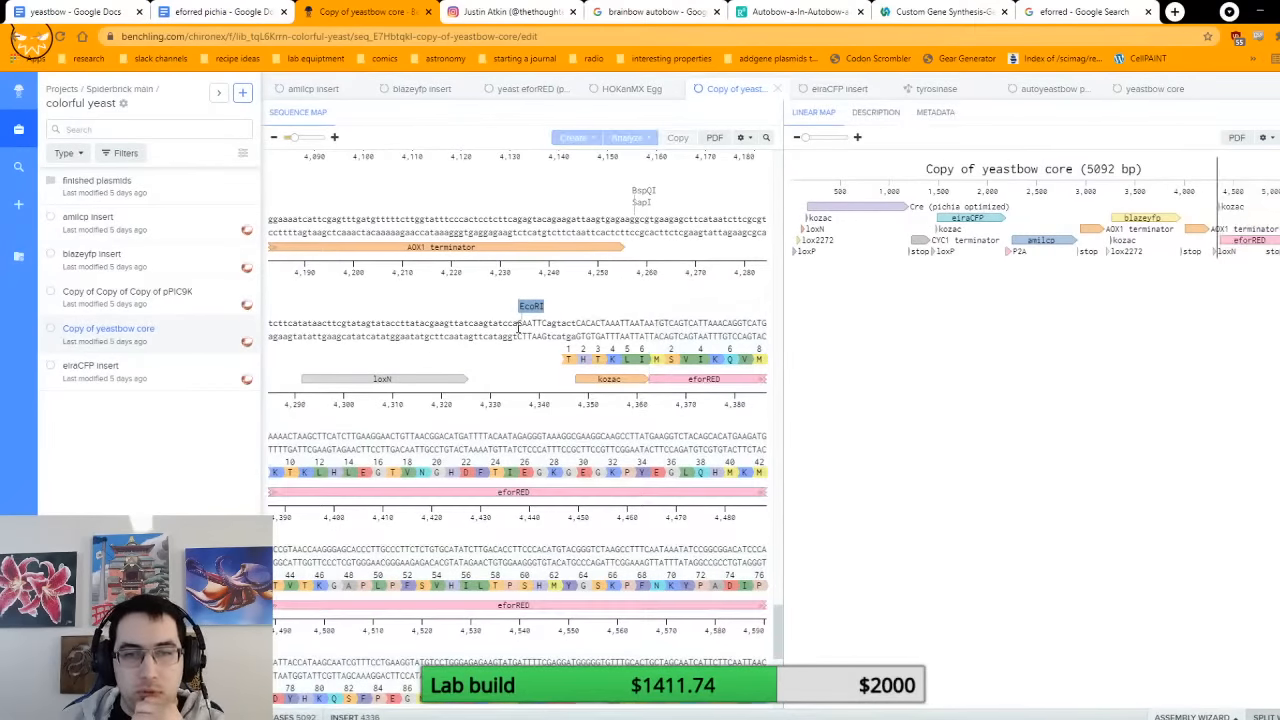
pyautogui.moveTo(518, 327); pyautogui.dragTo(548, 337)
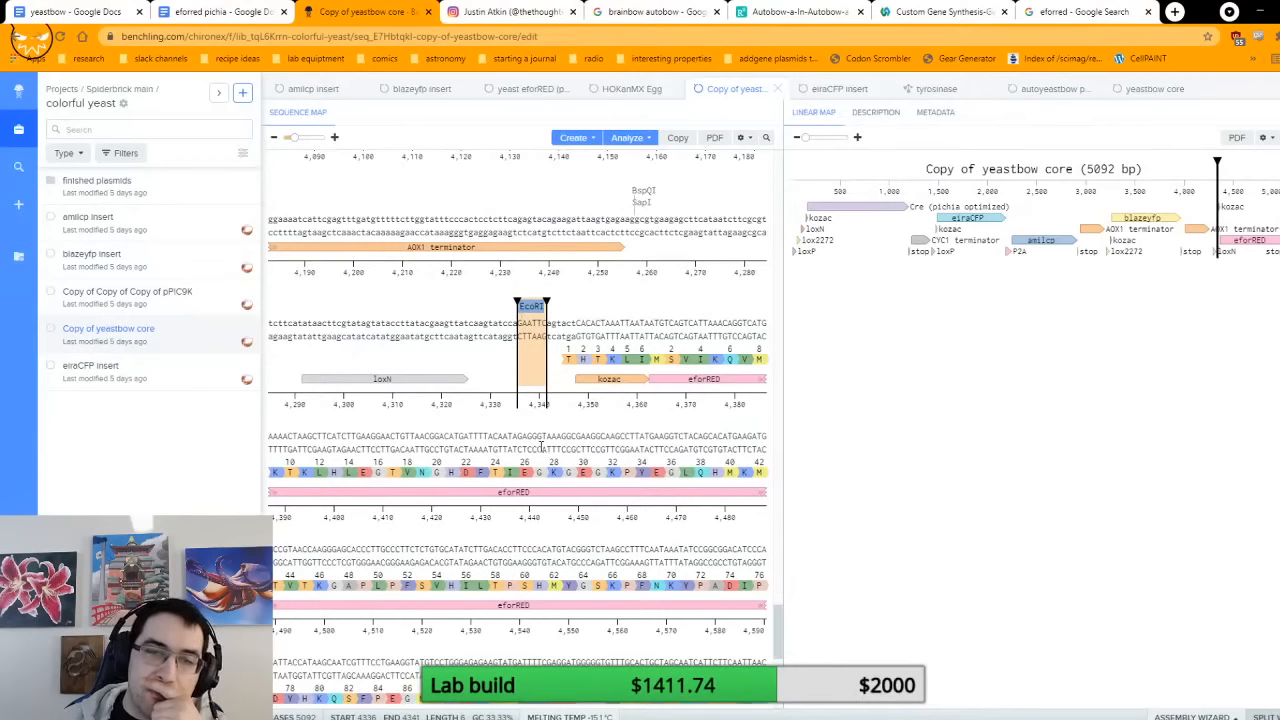
pyautogui.click(532, 375)
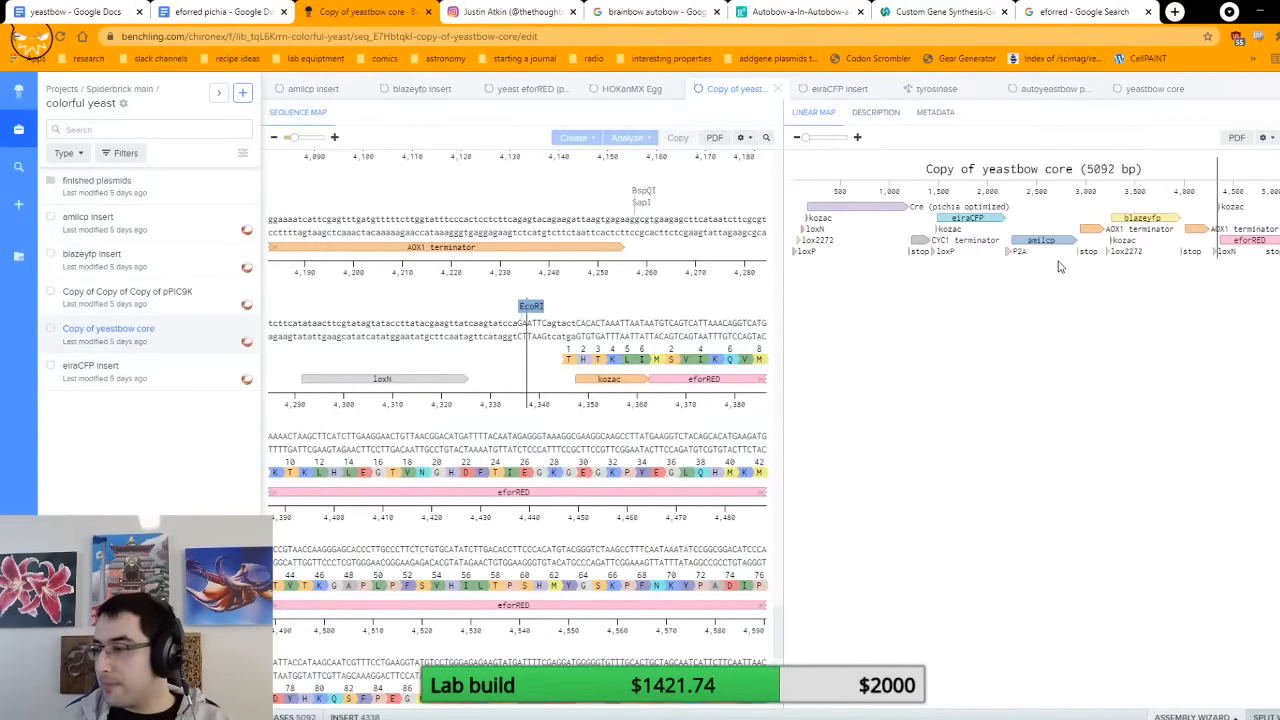
# Step: Return to the eforred pichia document and search it for the entire isolated fragment A sequence
pyautogui.click(240, 20)
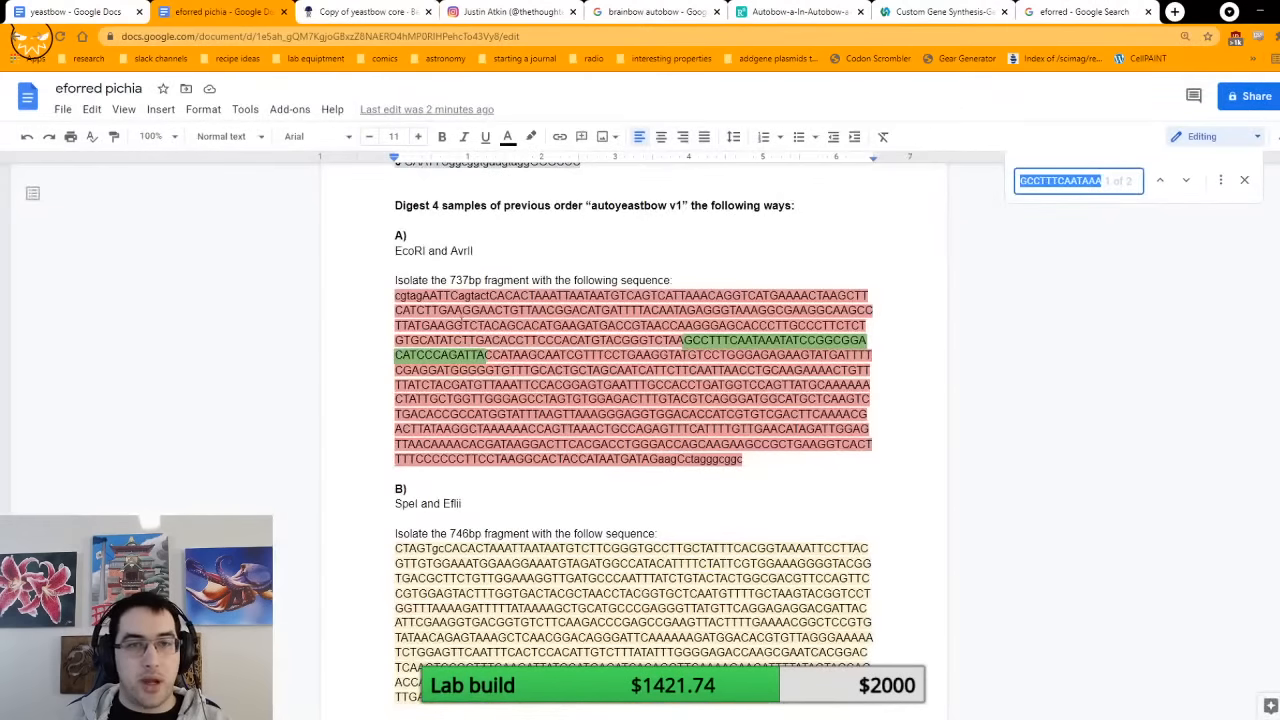
pyautogui.tripleClick(427, 302)
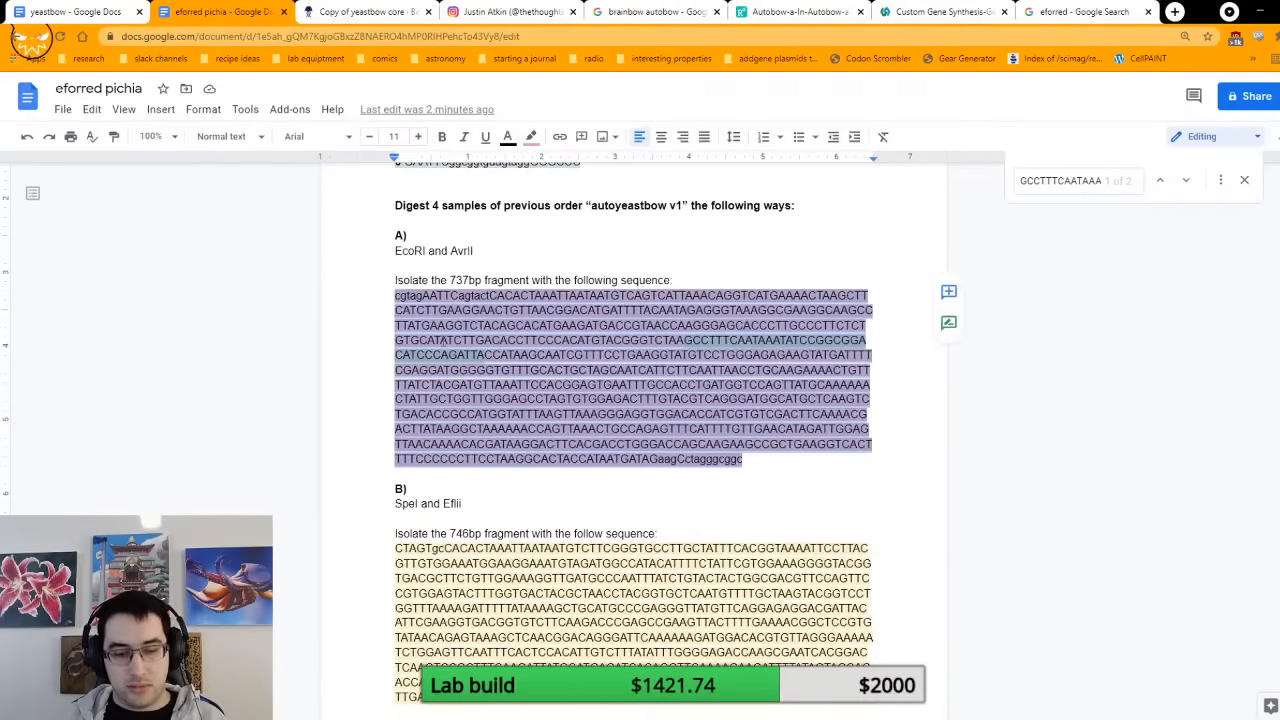
pyautogui.hotkey('ctrl', 'f')
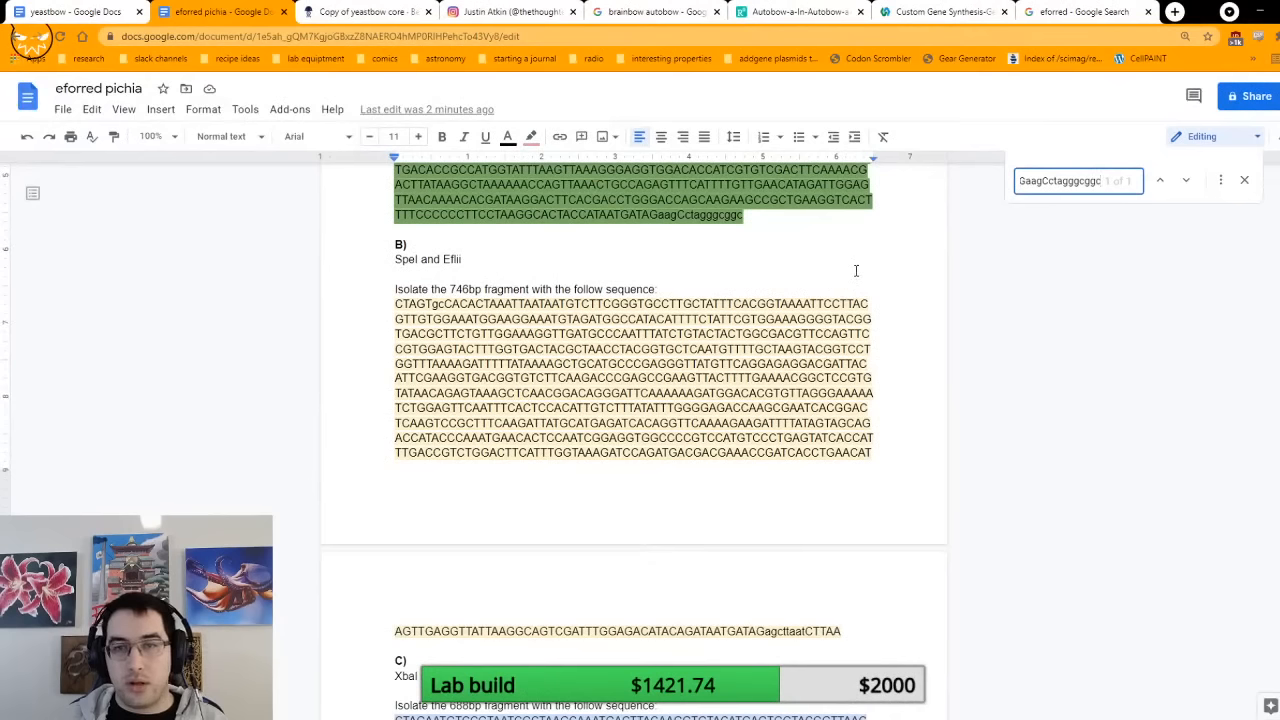
pyautogui.scroll(3, 762, 264)
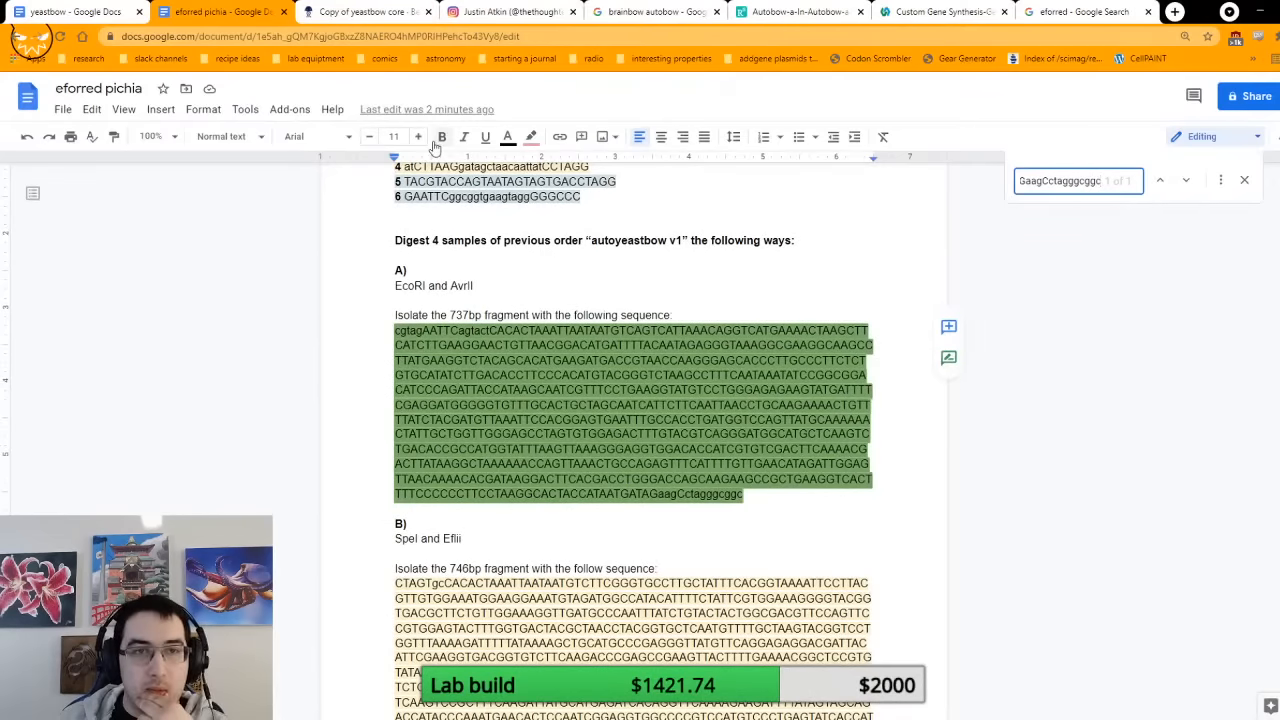
# Step: Copy ATAATGATAGaagCCTAGG at eforRED's AvrII end in Benchling, search the eforred pichia document for it, and review the isolated fragments
pyautogui.click(365, 11)
pyautogui.scroll(-2, 546, 402)
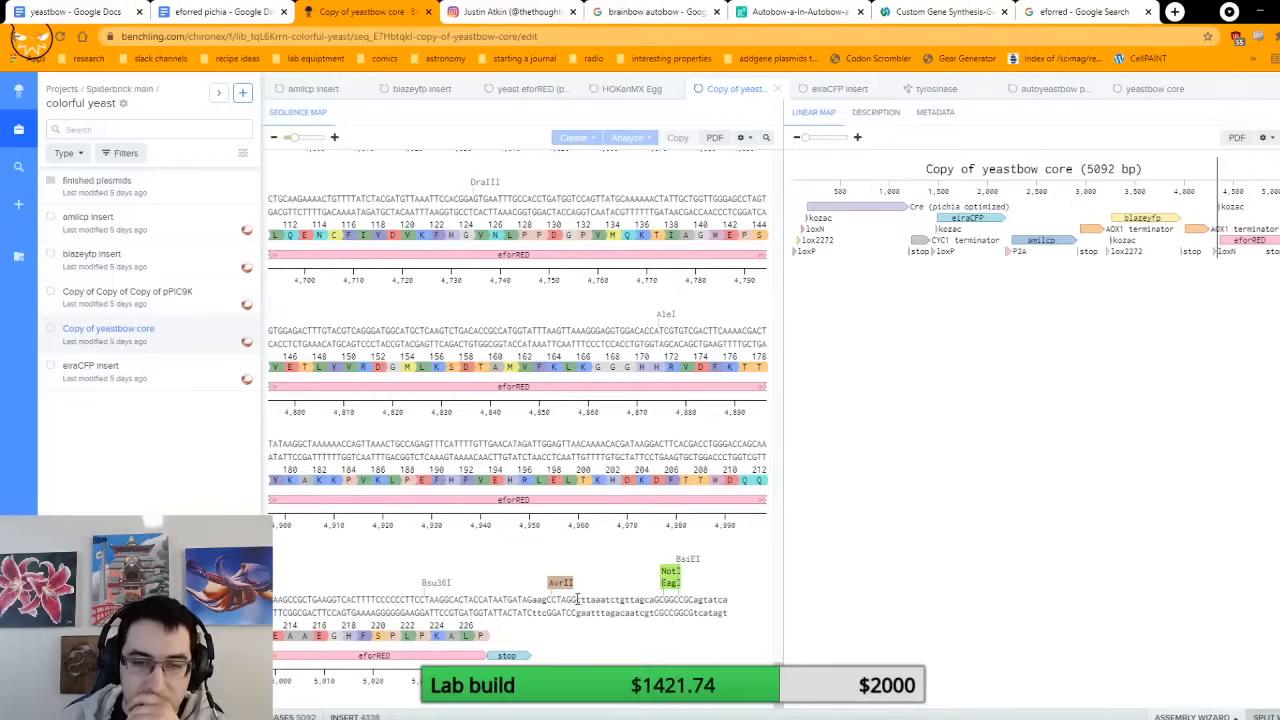
pyautogui.moveTo(578, 598); pyautogui.dragTo(483, 598)
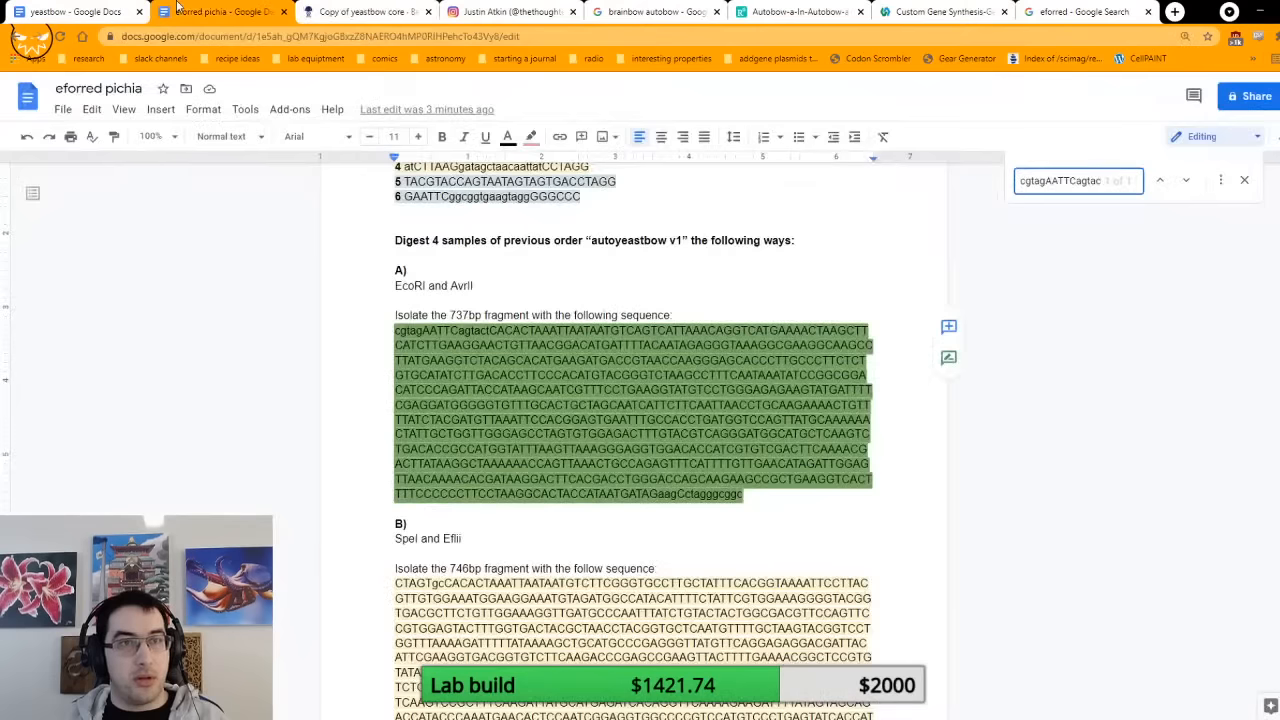
pyautogui.click(220, 11)
pyautogui.hotkey('ctrl', 'f')
pyautogui.hotkey('ctrl', 'v')
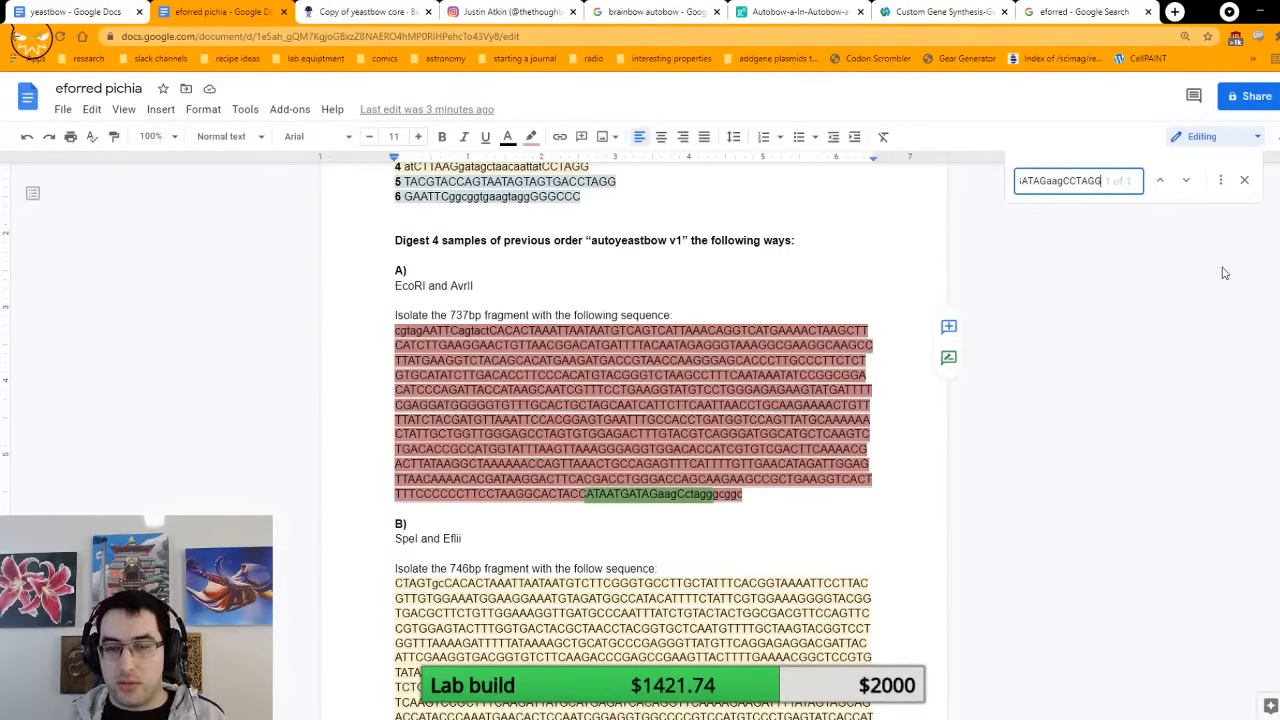
pyautogui.scroll(-6, 1080, 362)
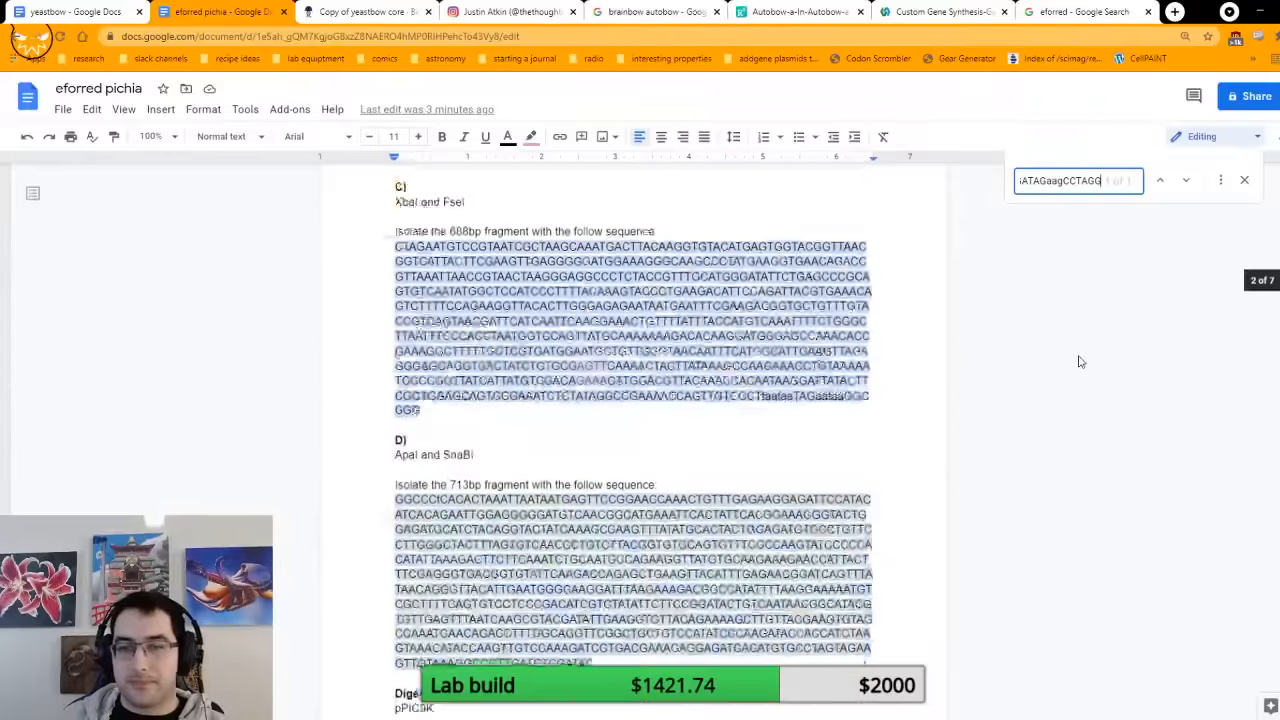
pyautogui.scroll(-10, 1080, 362)
pyautogui.scroll(10, 1080, 362)
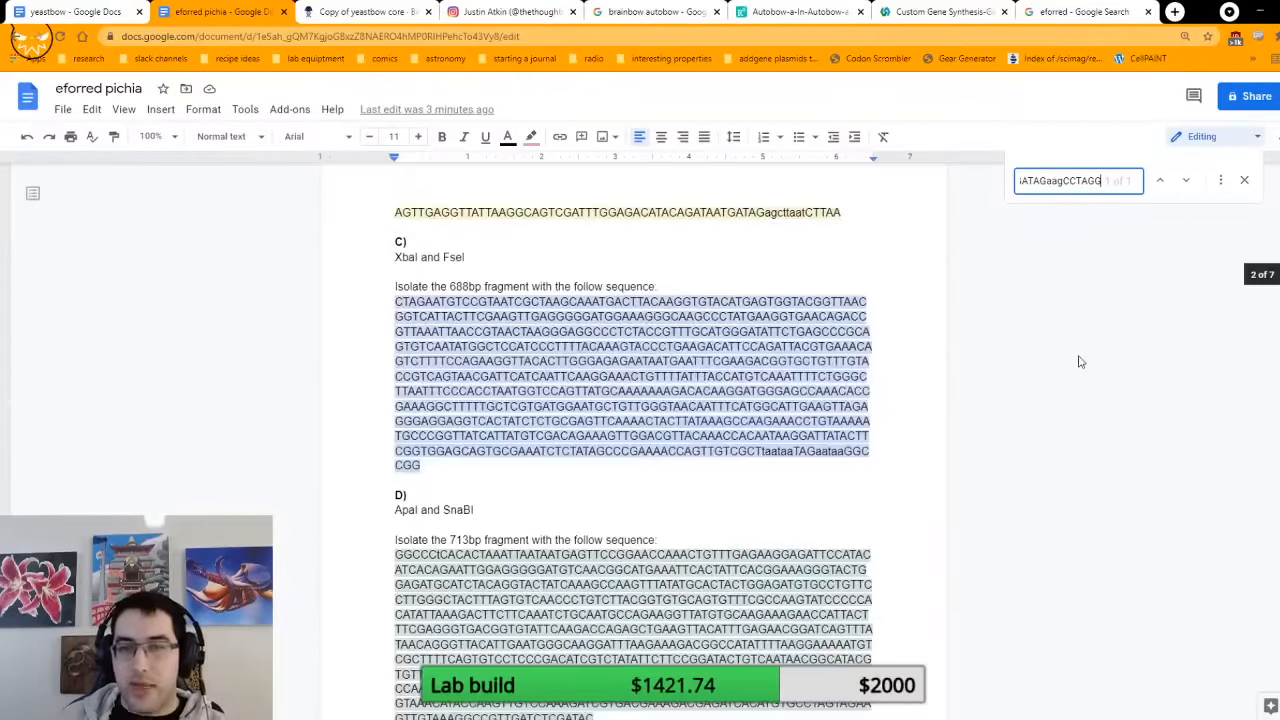
pyautogui.scroll(7, 1080, 362)
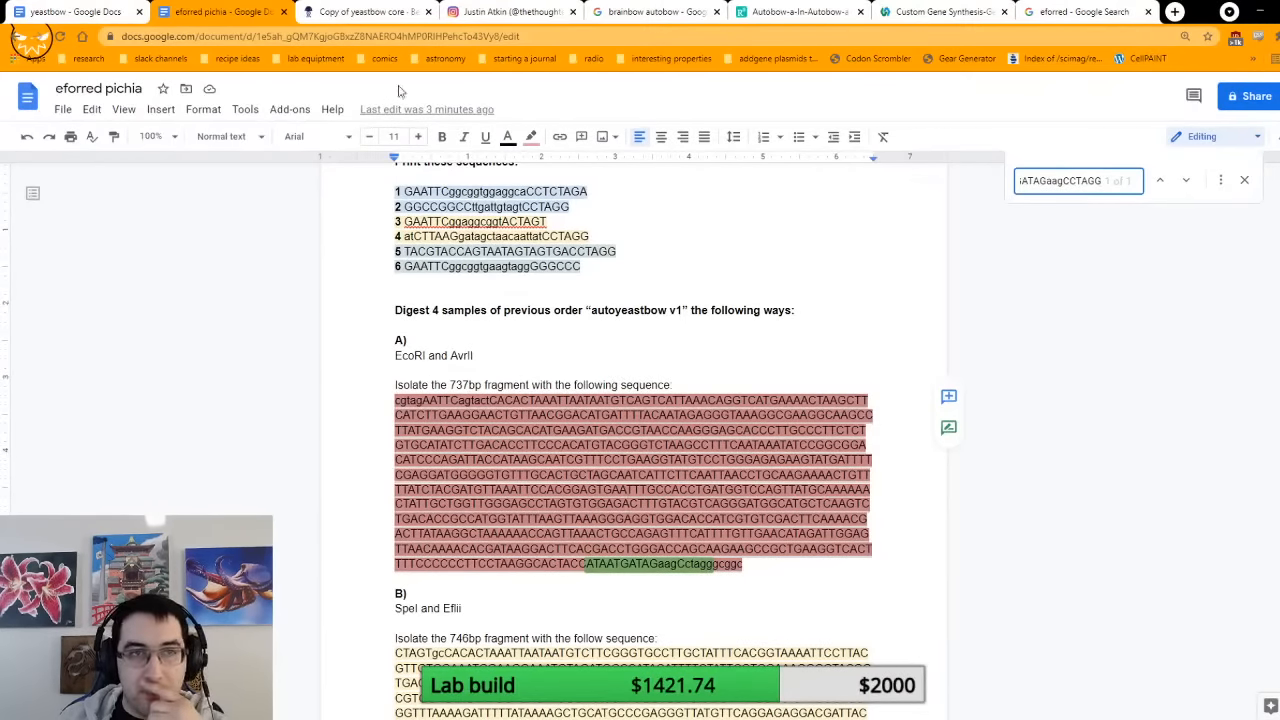
# Step: Replace the isolated fragment A sequence with Benchling's yeastbow core stretch between the EcoRI and AvrII cuts, from AATTCagtact through GATAGaagCCTAG
pyautogui.hotkey('ctrl', 'Tab')
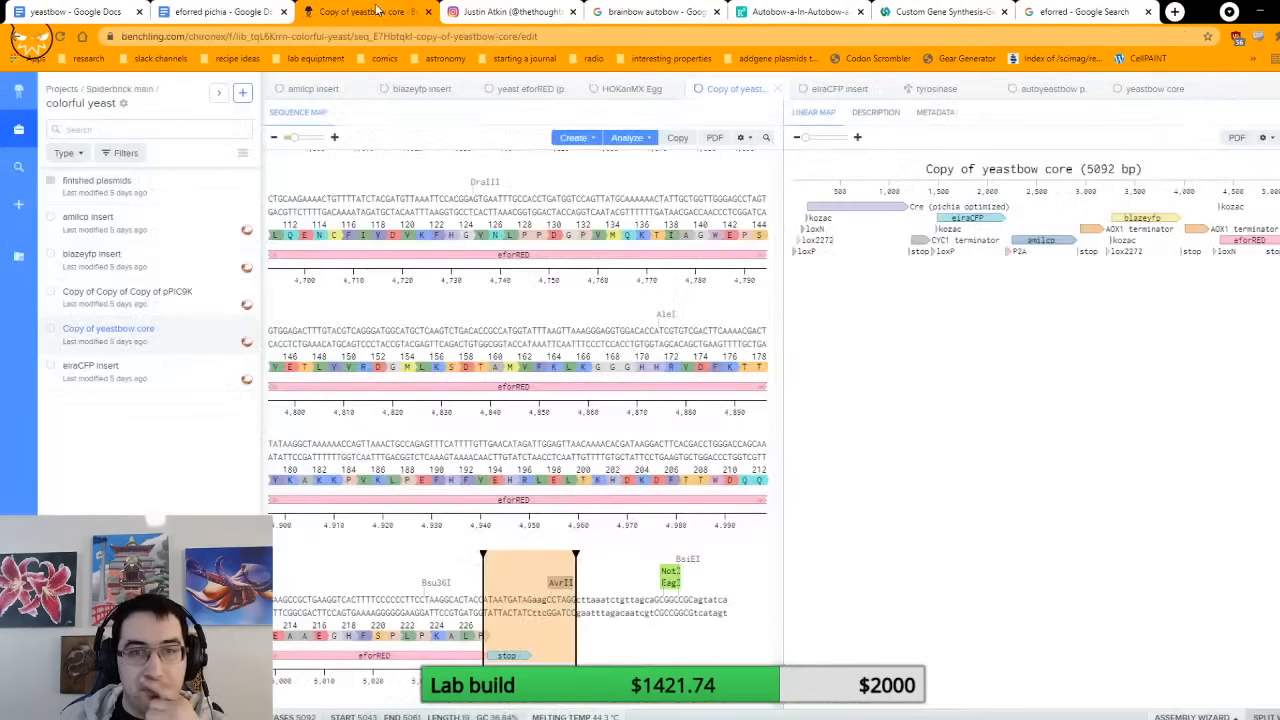
pyautogui.click(570, 601)
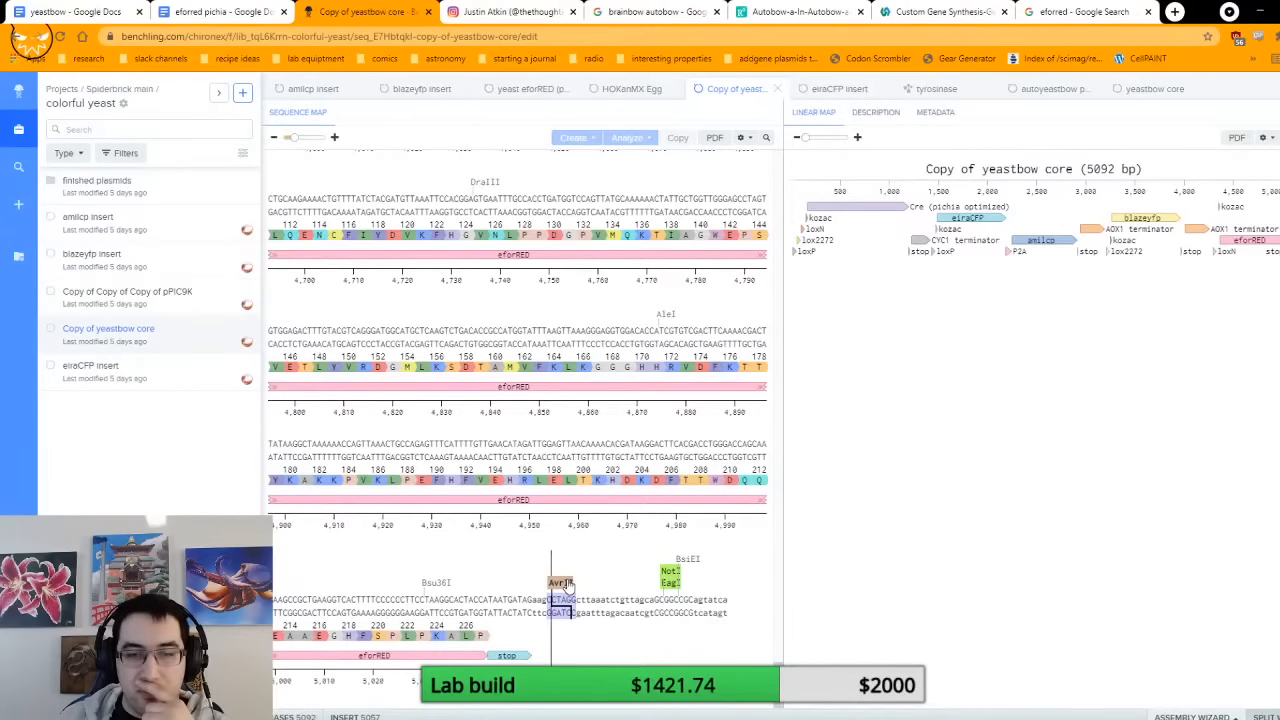
pyautogui.click(571, 606)
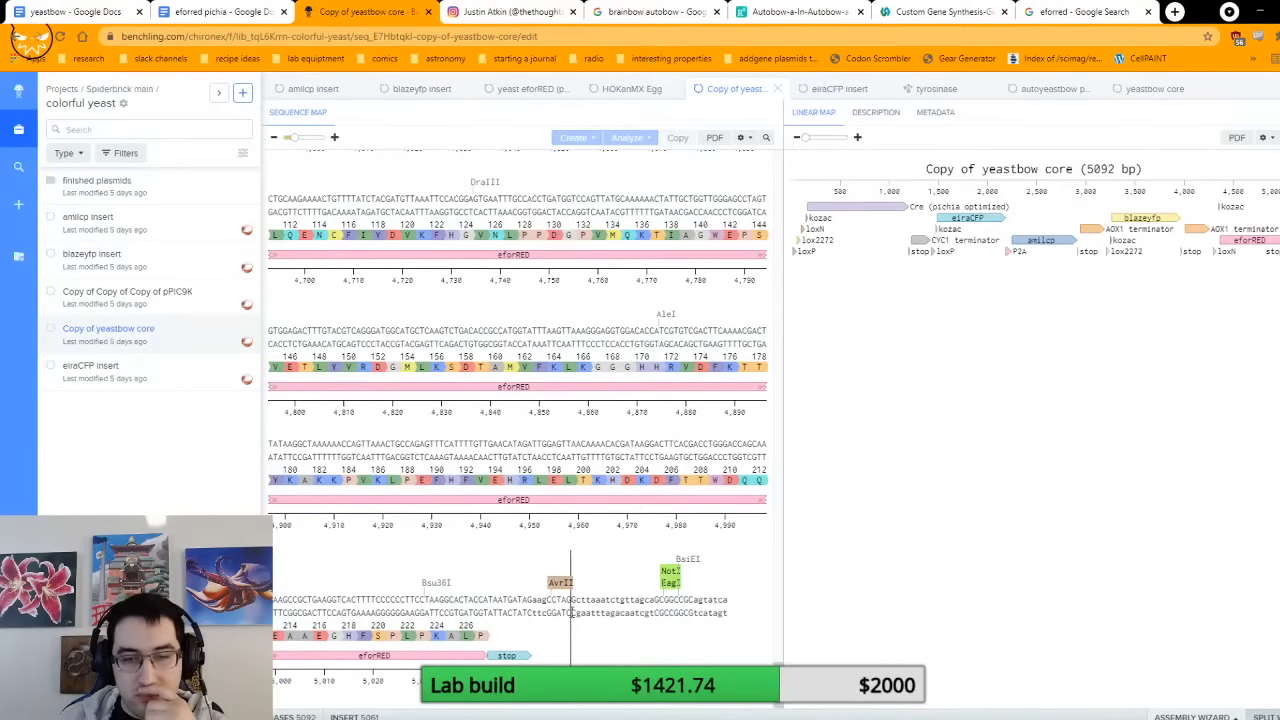
pyautogui.scroll(6, 572, 612)
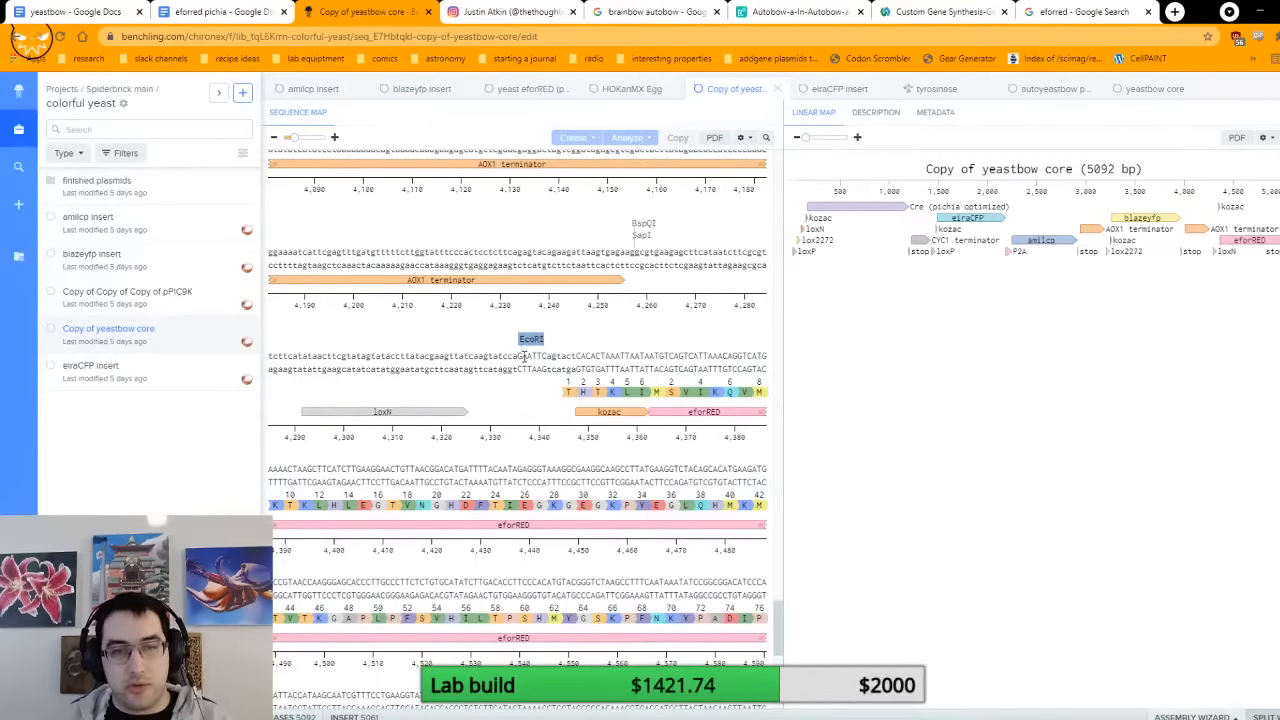
pyautogui.keyDown('shift'); pyautogui.click(521, 356); pyautogui.keyUp('shift')
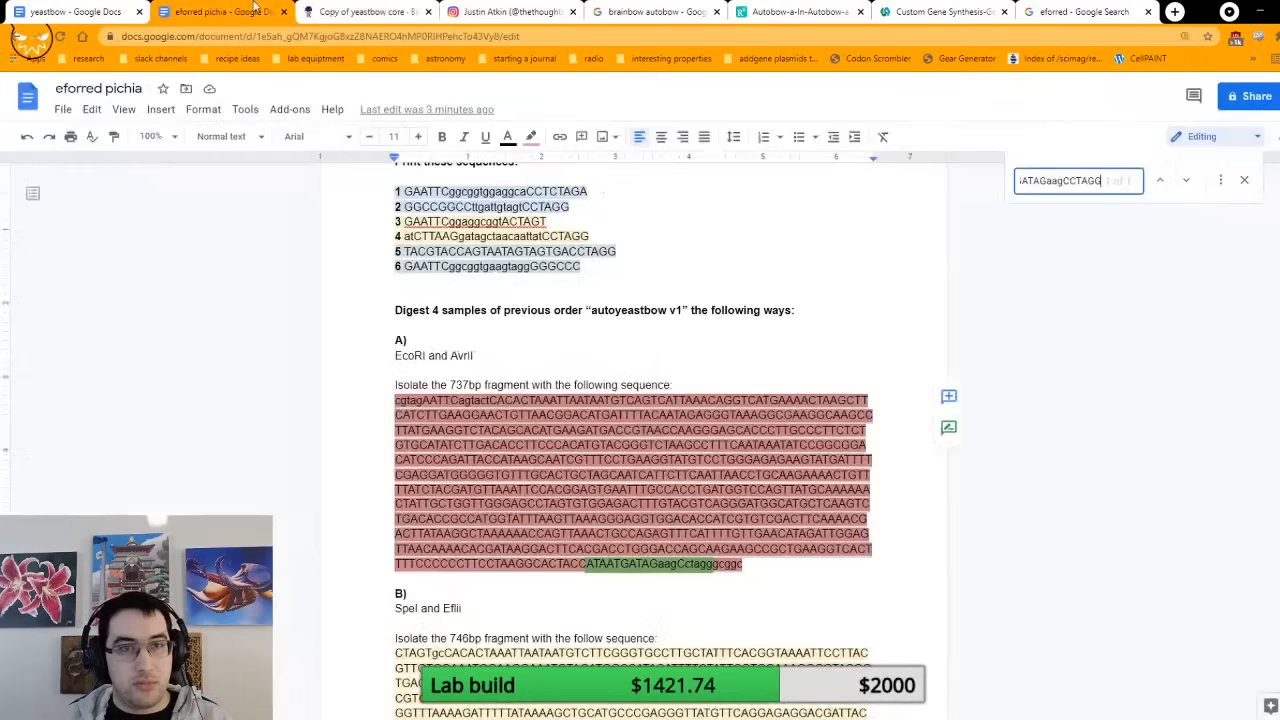
pyautogui.hotkey('ctrl', 'shift', 'Tab')
pyautogui.doubleClick(505, 436)
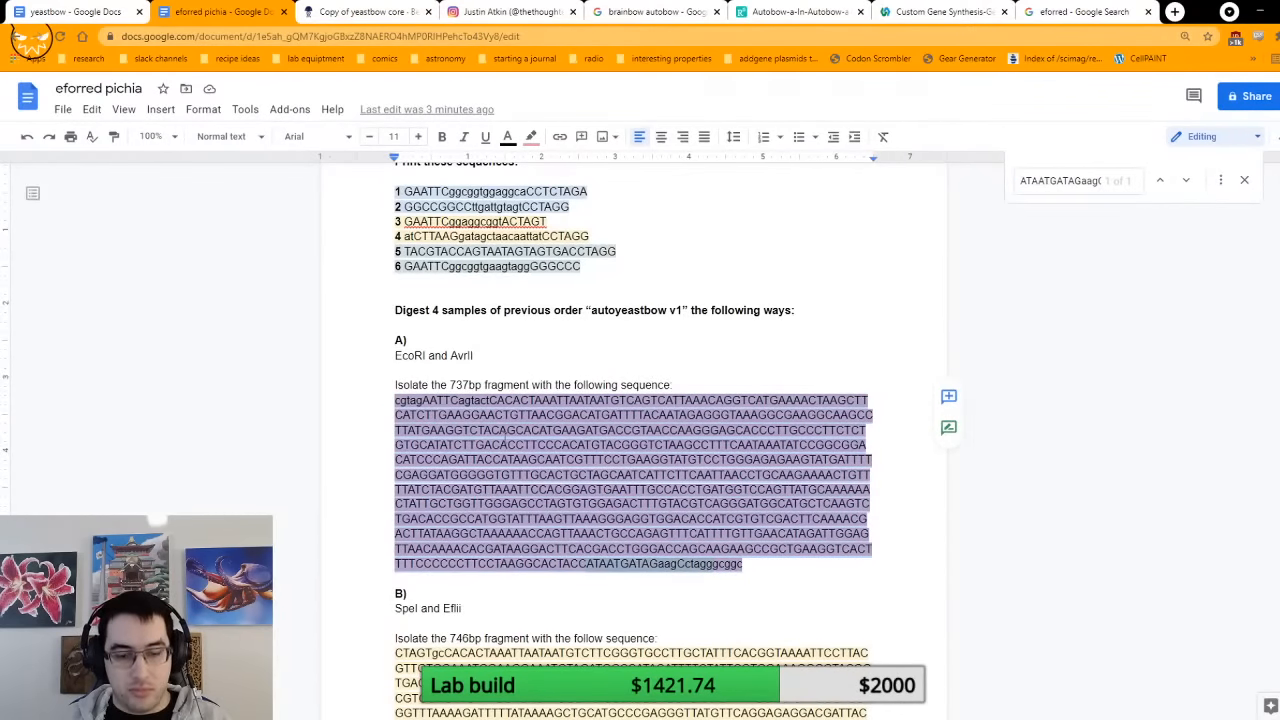
pyautogui.write('AATTCagtactCACACTAAATTAATAATGTCAGTCATTAAACAGGTCATGAAAACTAAGCTTCATCTTGAAGGAACTGTTAACGGACATGATTTTACAATAGAGGGTAAAGGCGAAGGCAAGCCTTATGAAGGTCTACAGCACATGAAGATGACCGTAACCAAGGGAGCACCCTTGCCCTTCTCTGTGCATATCTTGACACCTTCCCACATGTACGGGTCTAAGCCTTTCAATAAATATCCGGCGGACATCCCAGATTACCATAAGCAATCGTTTCCTGAAGGTATGTCCTGGGAGAGAAGTATGATTTTCGAGGATGGGGGTGTTTGCACTGCTAGCAATCATTCTTCAATTAACCTGCAAGAAAACTGTTTATCTACGATGTTAAATTCCACGGAGTGAATTTGCCACCTGATGGTCCAGTTATGCAAAAAACTATTGCTGGTTGGGAGCCTAGTGTGGAGACTTTGTACGTCAGGGATGGCATGCTCAAGTCTGACACCGCCATGGTATTTAAGTTAAAGGGAGGTGGACACCATCGTGTCGACTTCAAAACGACTTATAAGGCTAAAAAACCAGTTAAACTGCCAGAGTTTCATTTTGTTGAACATAGATTGGAGTTAACAAAACACGATAAGGACTTCACGACCTGGGACCAGCAAGAAGCCGCTGAAGGTCACTTTCCCCCCTTCCTAAGGCACTACCATAATGATAGaagCCTAG')
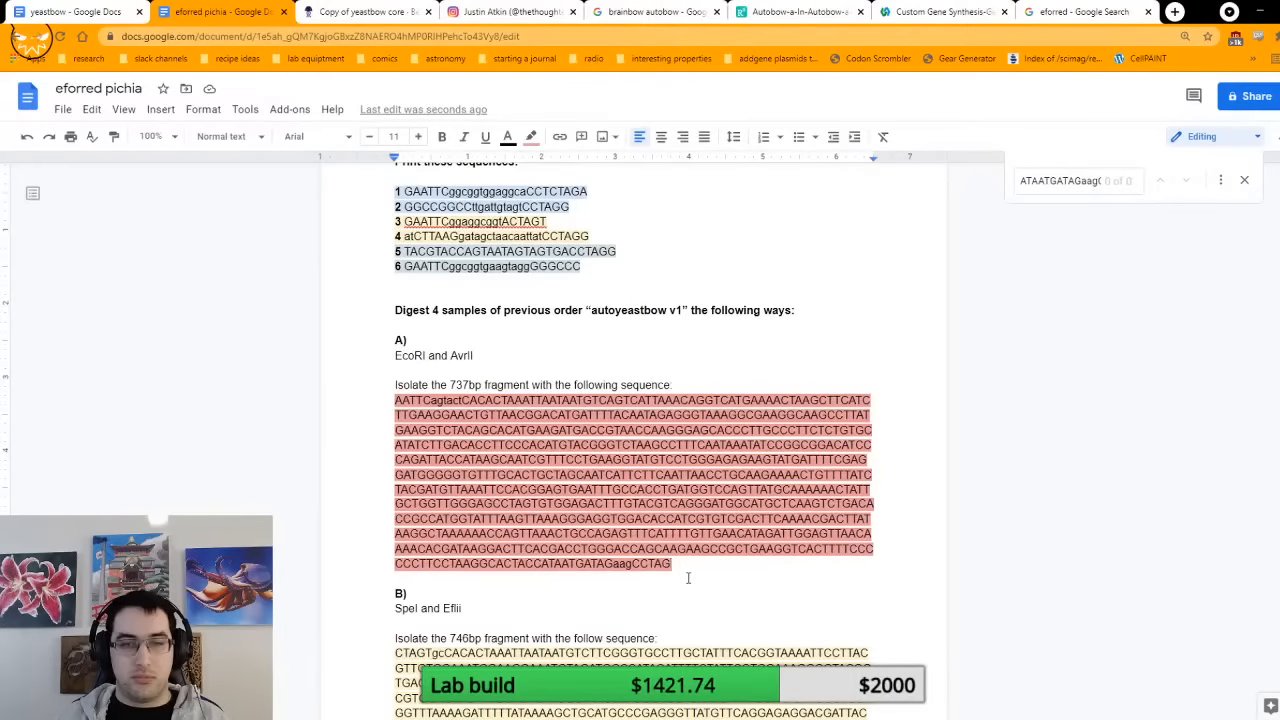
# Step: Search the document for the new fragment A sequence ending in GATAGaagCCTAG and review the sections below it
pyautogui.tripleClick(596, 505)
pyautogui.hotkey('ctrl', 'f')
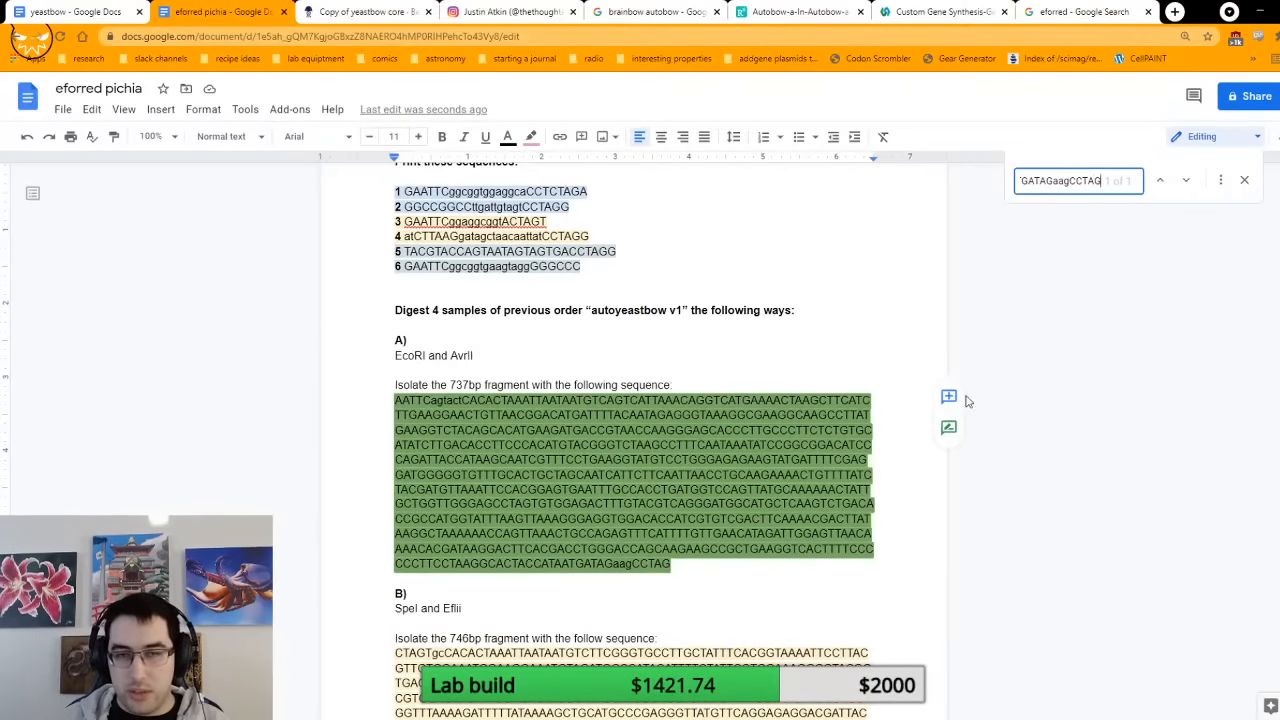
pyautogui.click(1190, 181)
pyautogui.scroll(-7, 1030, 488)
pyautogui.scroll(8, 1030, 488)
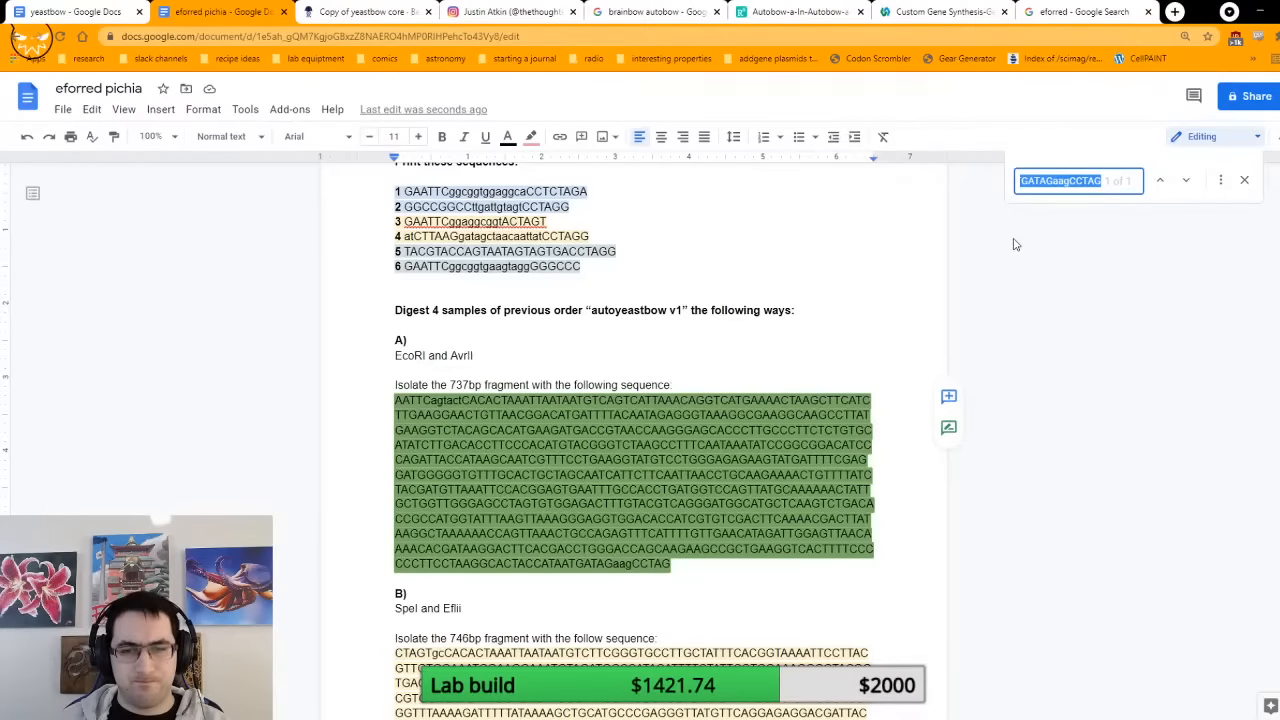
pyautogui.scroll(-10, 1013, 245)
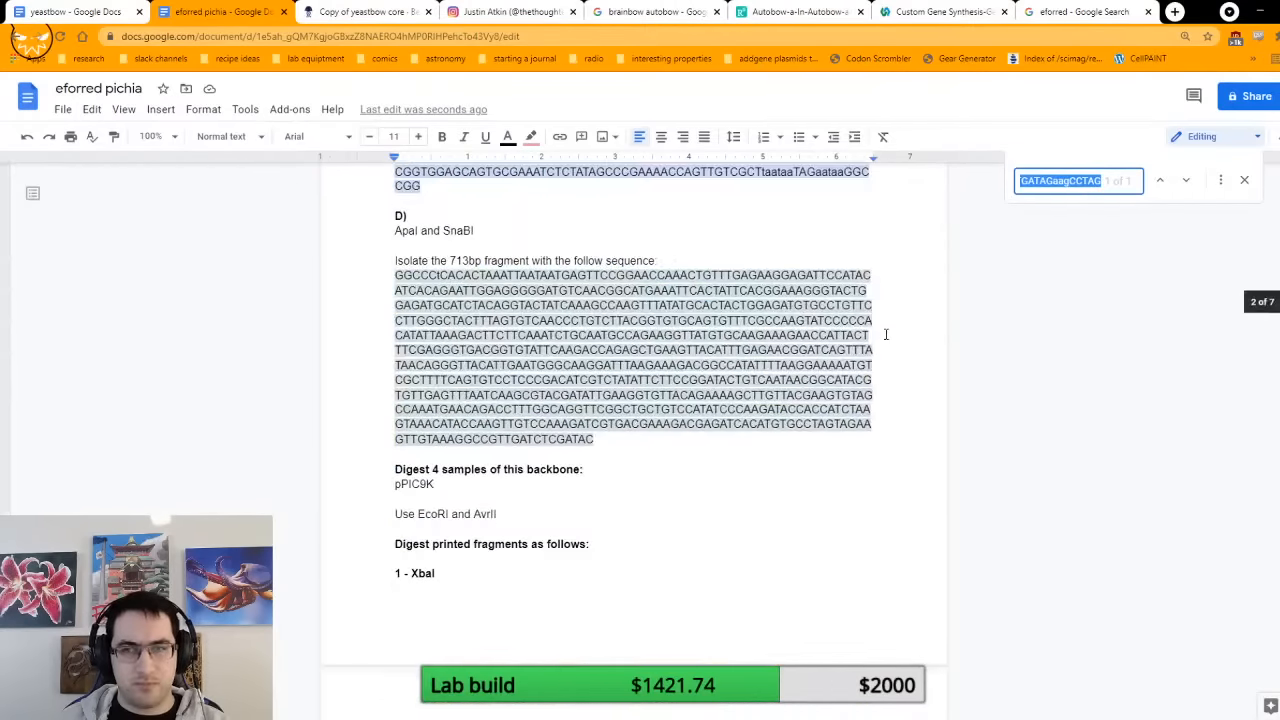
# Step: Search the eforred pichia document for fragment A's full sequence, trimming bases off the search term's end and its leading AATTC to locate any mismatch
pyautogui.hotkey('ctrl', 'v')
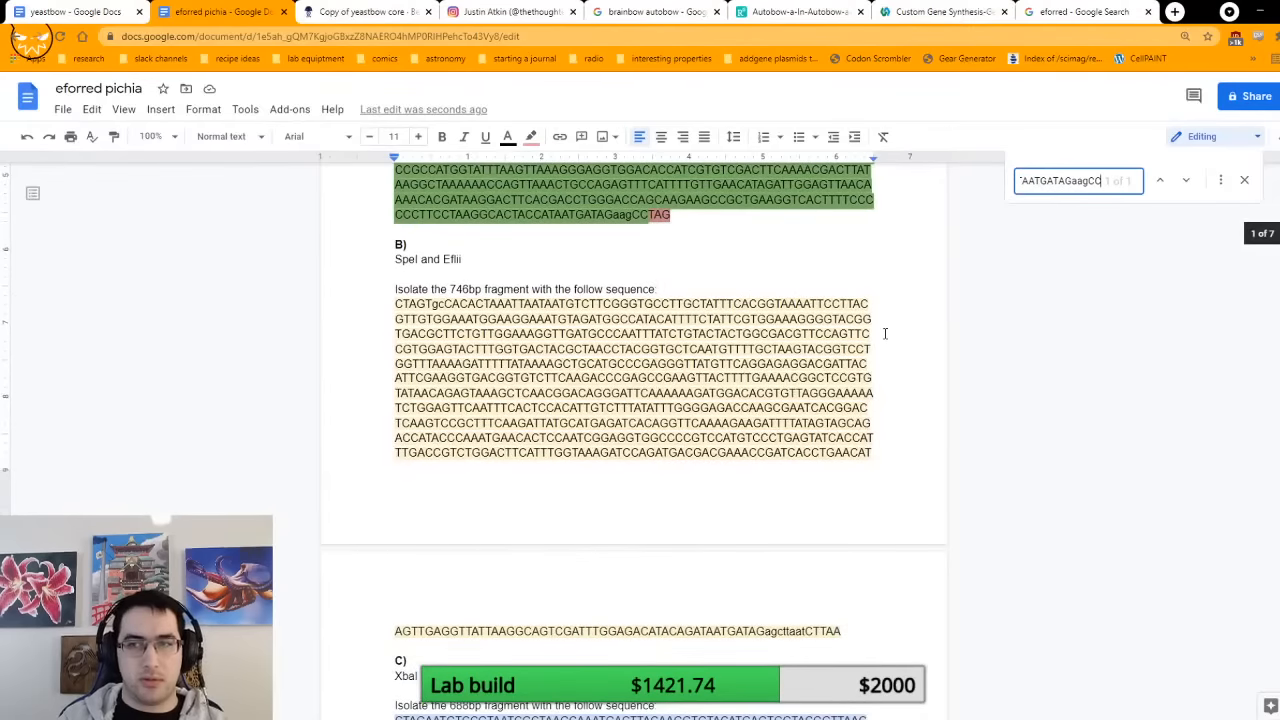
pyautogui.press('BackSpace')
pyautogui.press('BackSpace')
pyautogui.press('BackSpace')
pyautogui.press('BackSpace')
pyautogui.press('BackSpace')
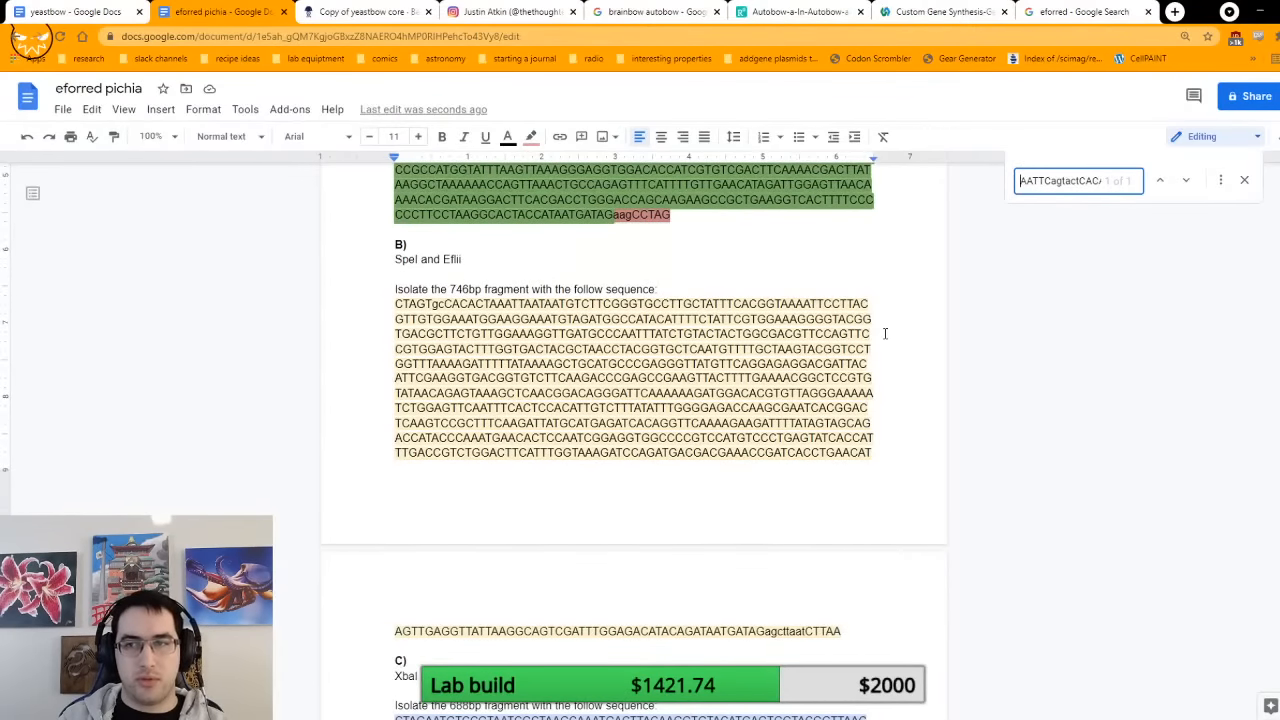
pyautogui.press('BackSpace')
pyautogui.press('BackSpace')
pyautogui.press('BackSpace')
pyautogui.press('BackSpace')
pyautogui.press('BackSpace')
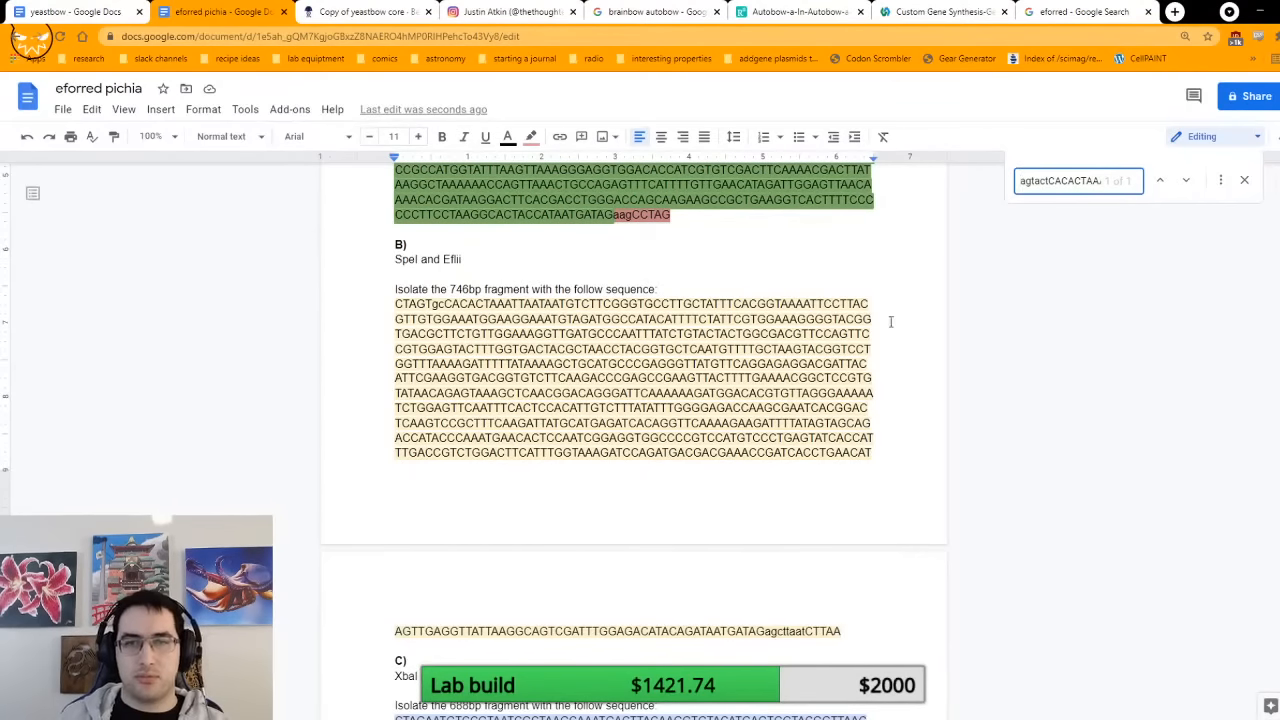
pyautogui.scroll(3, 711, 336)
pyautogui.click(521, 349)
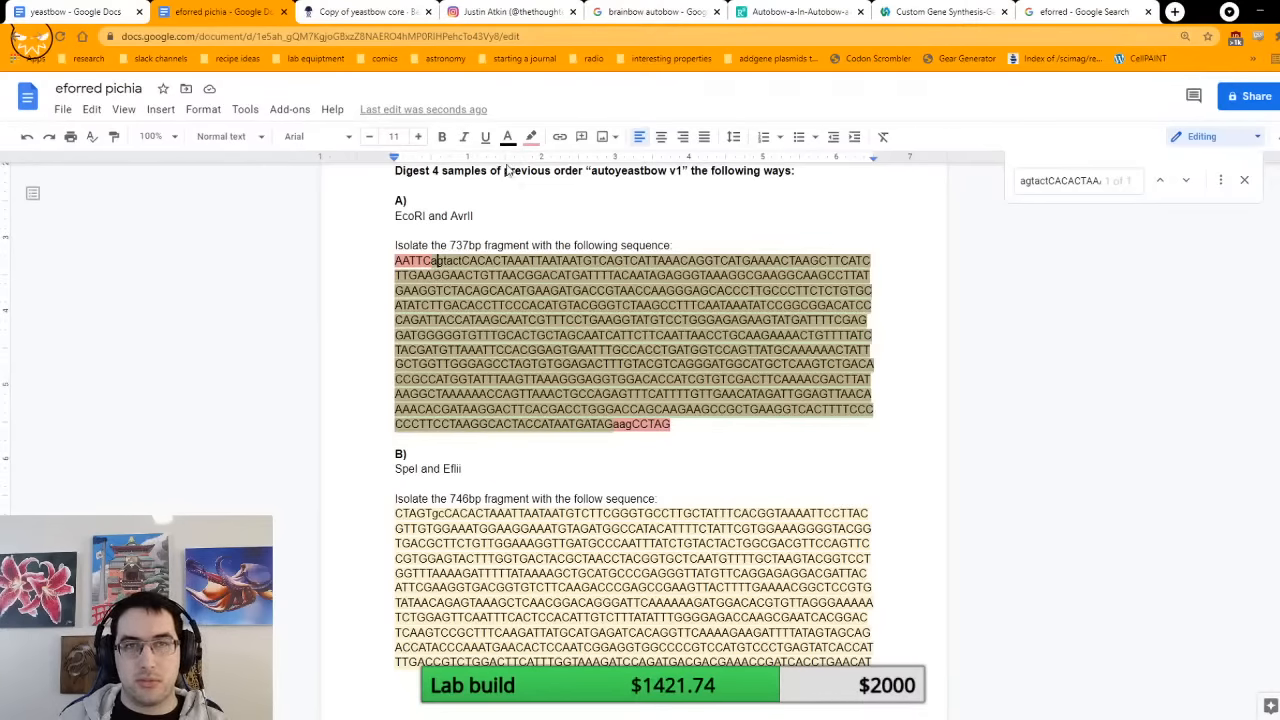
# Step: Review the eforRED stretch between the EcoRI and AvrII cuts of Copy of yeastbow core in Benchling
pyautogui.click(362, 11)
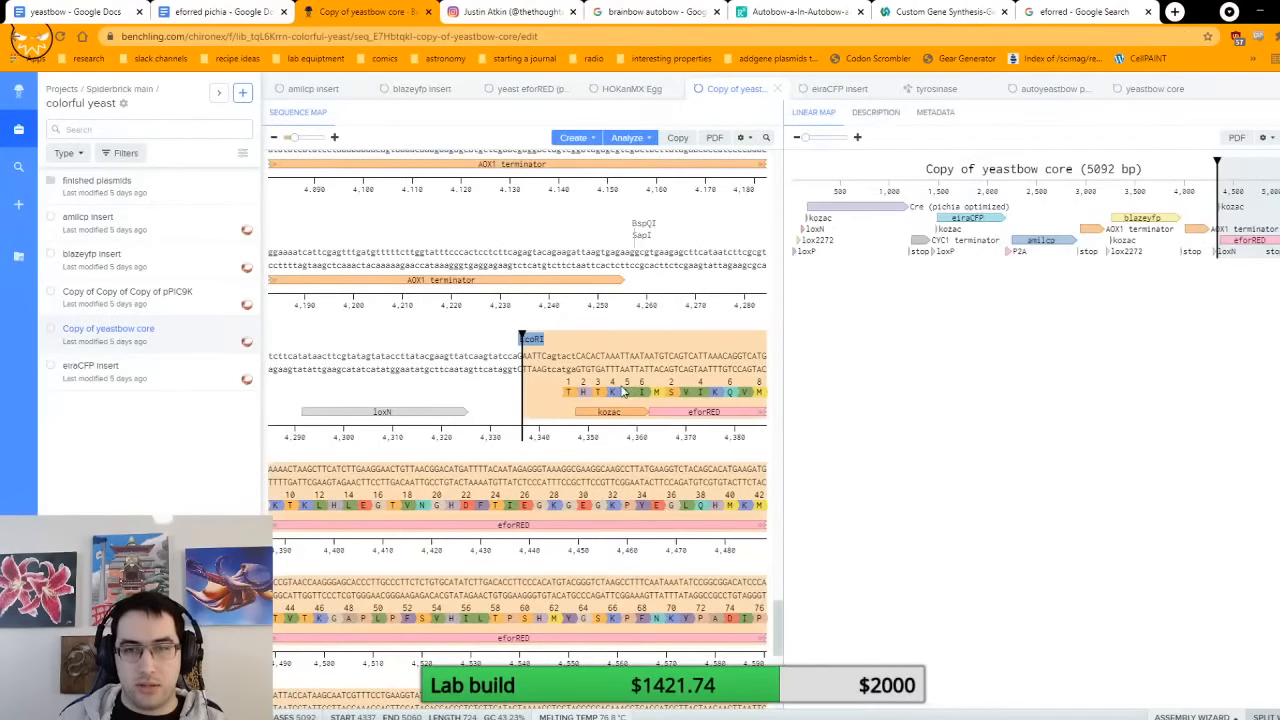
pyautogui.scroll(-3, 622, 392)
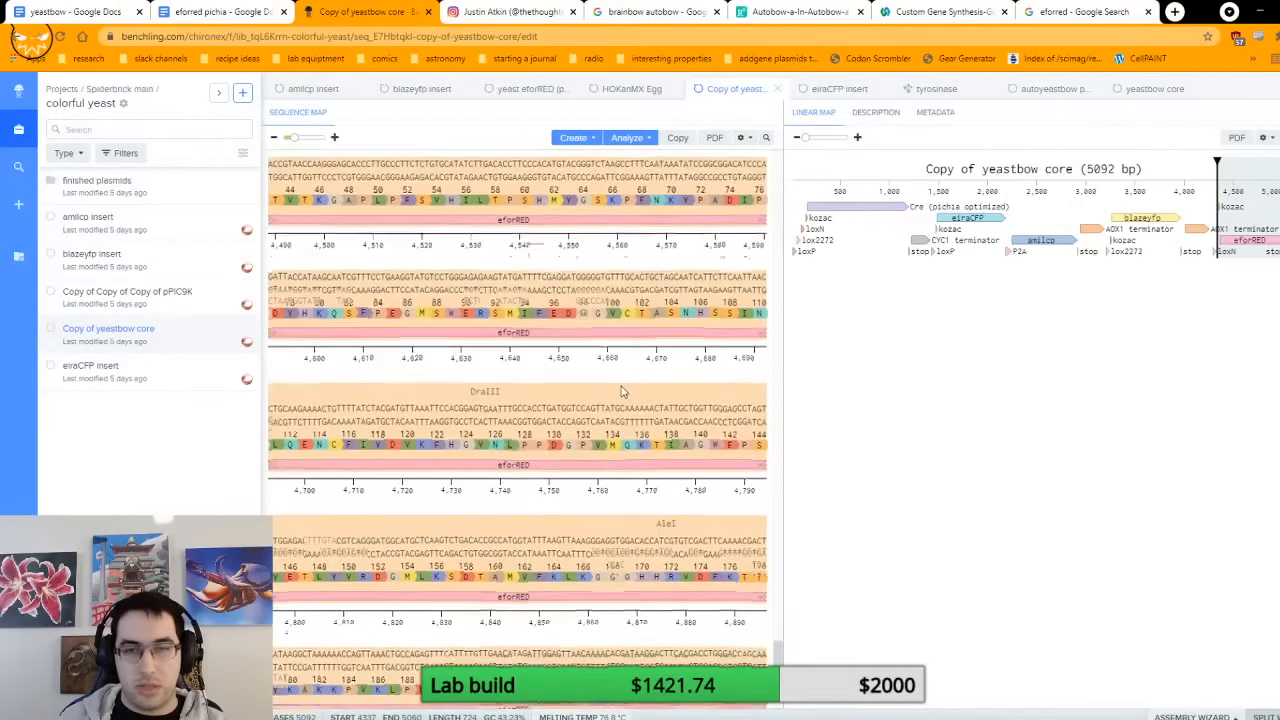
pyautogui.scroll(-3, 622, 392)
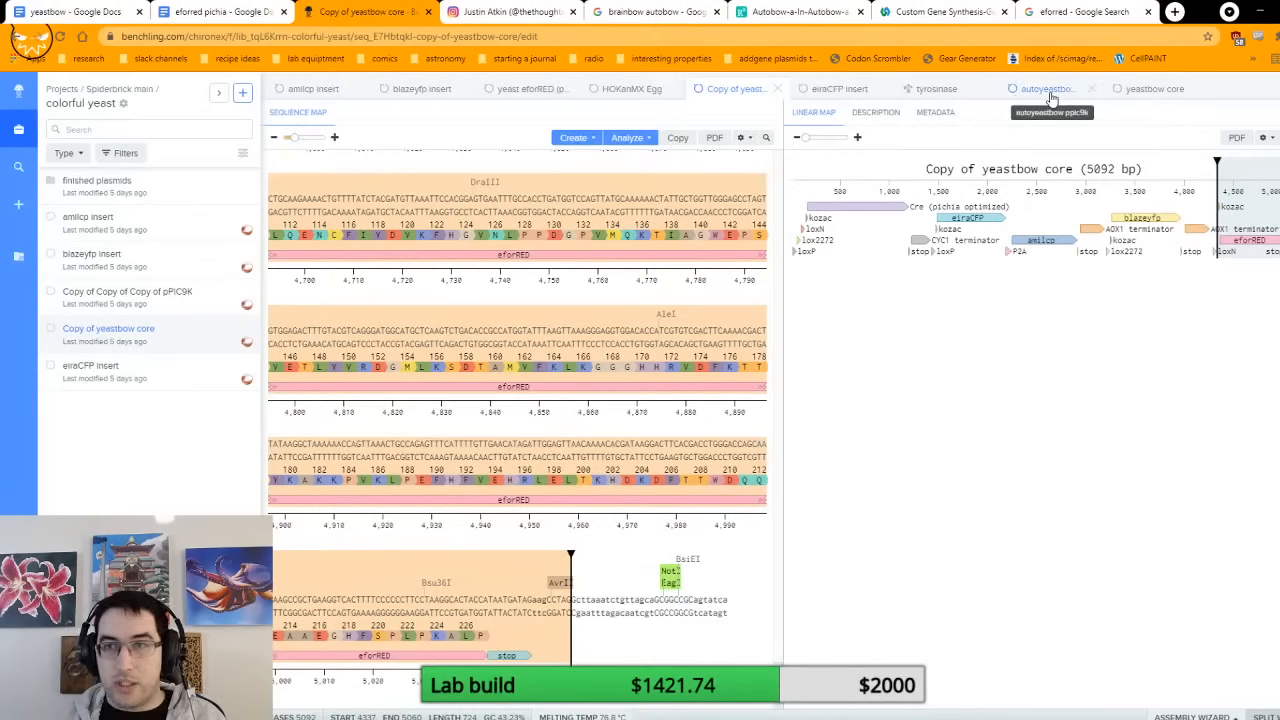
# Step: Open the yeast eforRED (pPIC9K) plasmid and search it for the fragment A sequence ending in CATAATGATAGaagCCTAG
pyautogui.click(519, 89)
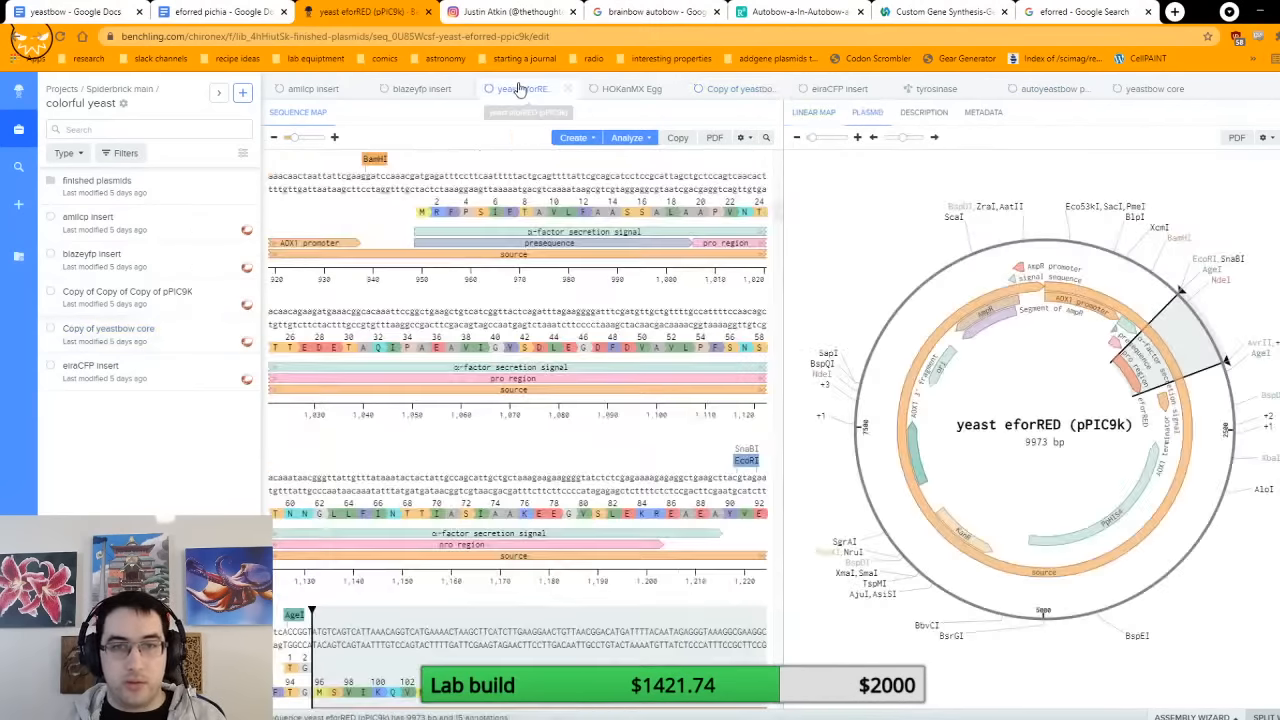
pyautogui.hotkey('ctrl', 'f')
pyautogui.write('CATAATGATAGaagCCTAG')
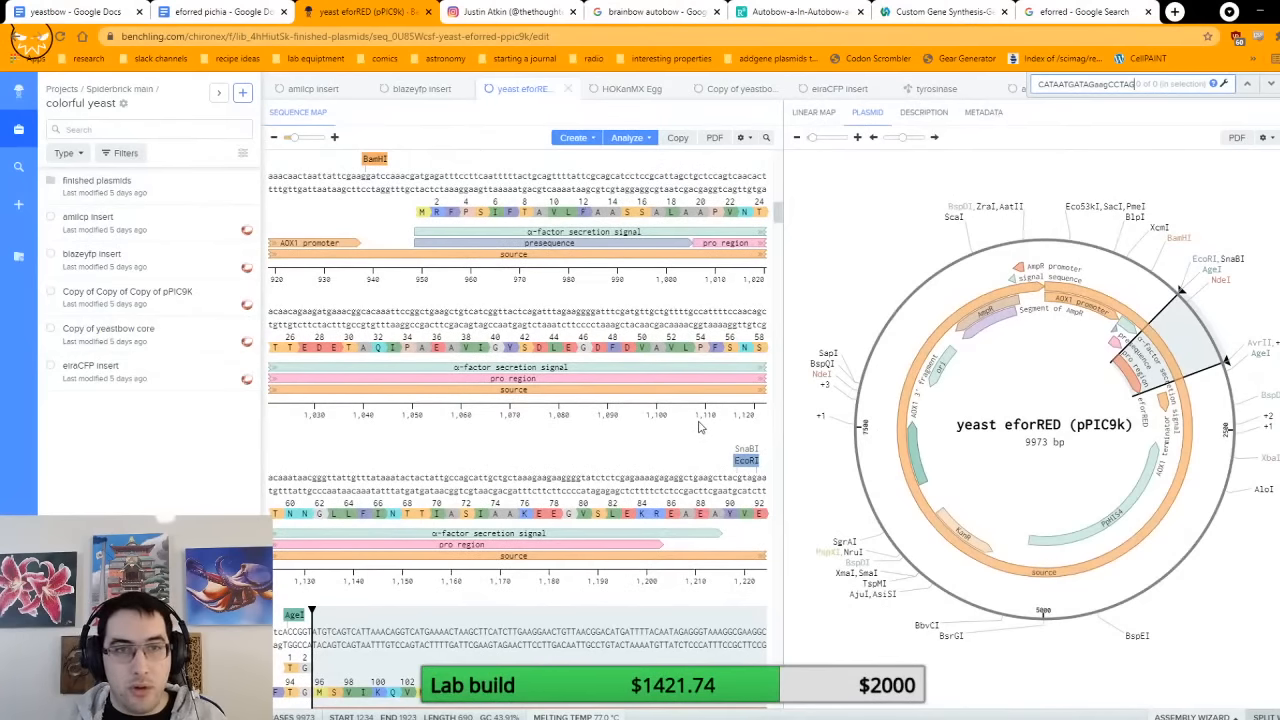
pyautogui.scroll(-5, 699, 427)
pyautogui.scroll(3, 699, 422)
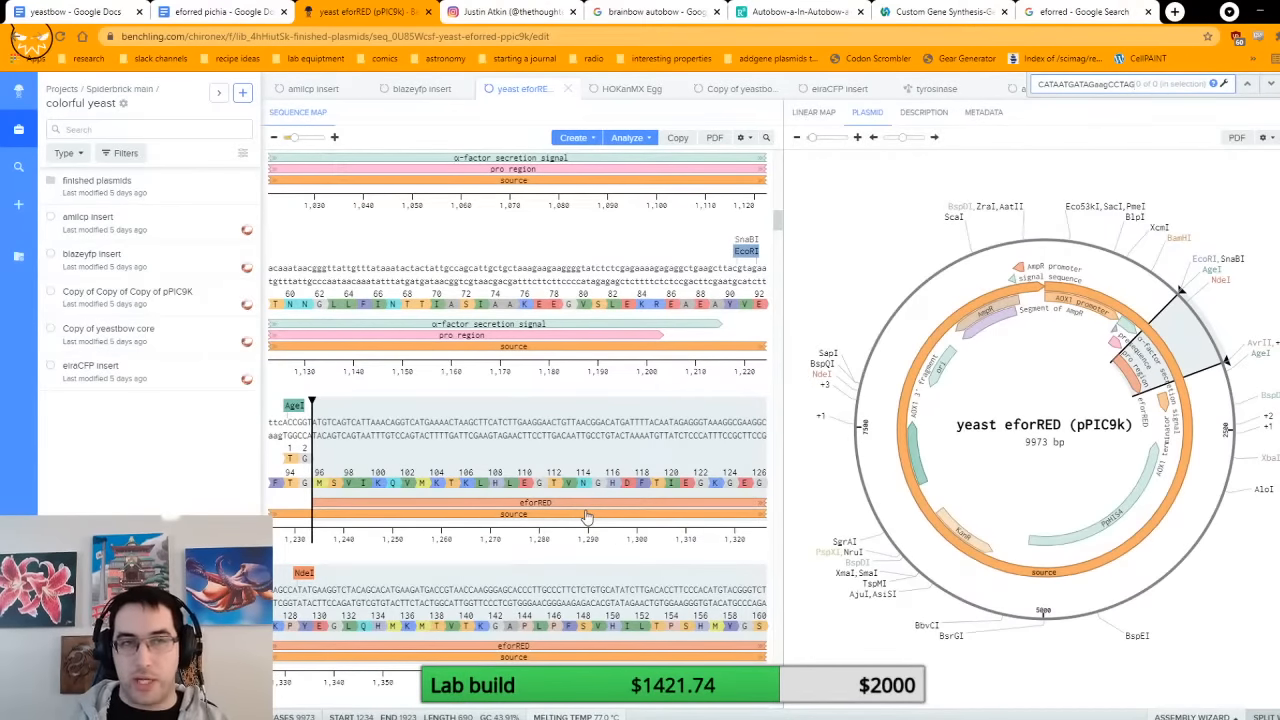
# Step: Return to the eforred pichia document, close its search, and review fragment A's sequence and the sections around it
pyautogui.click(220, 11)
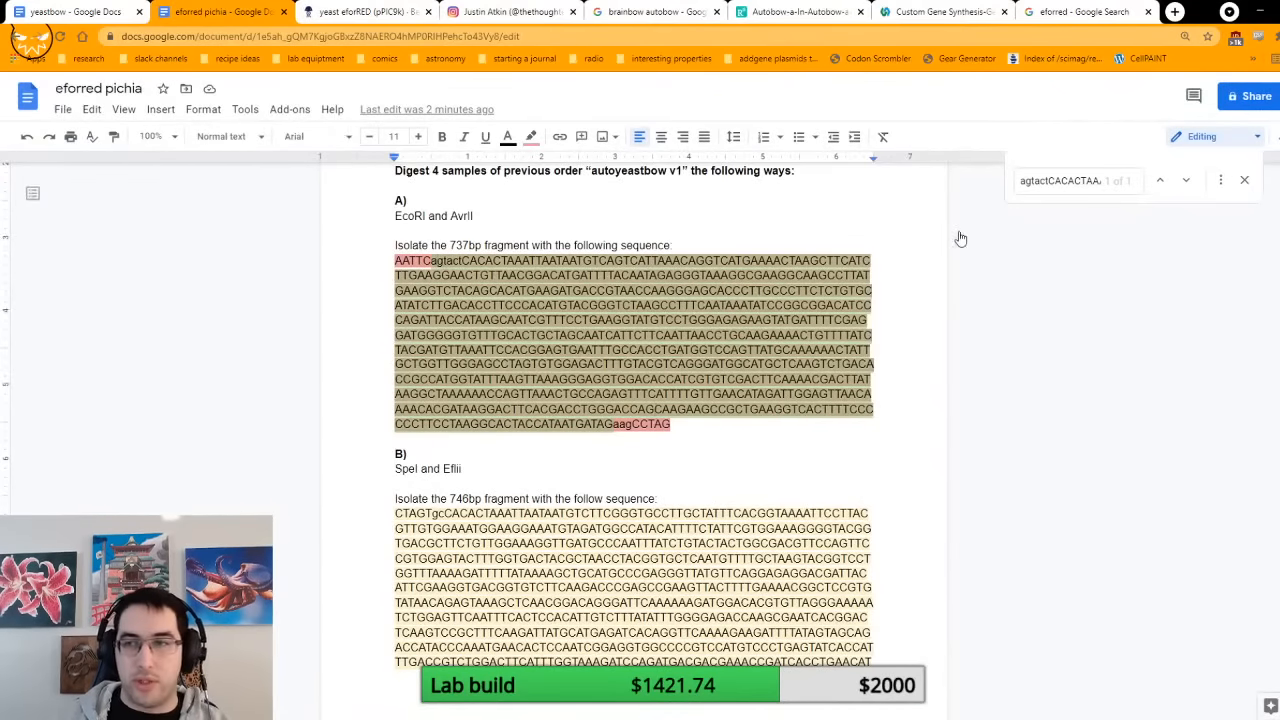
pyautogui.click(1245, 181)
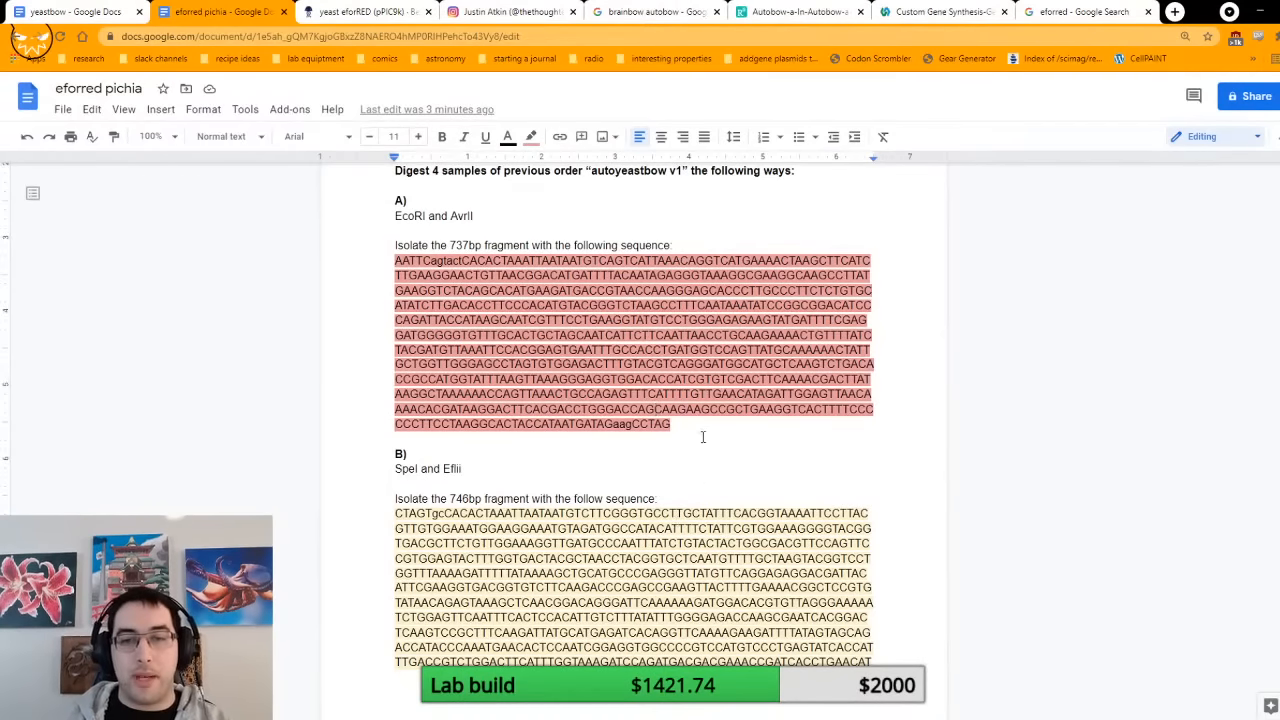
pyautogui.scroll(-3, 703, 437)
pyautogui.scroll(4, 855, 328)
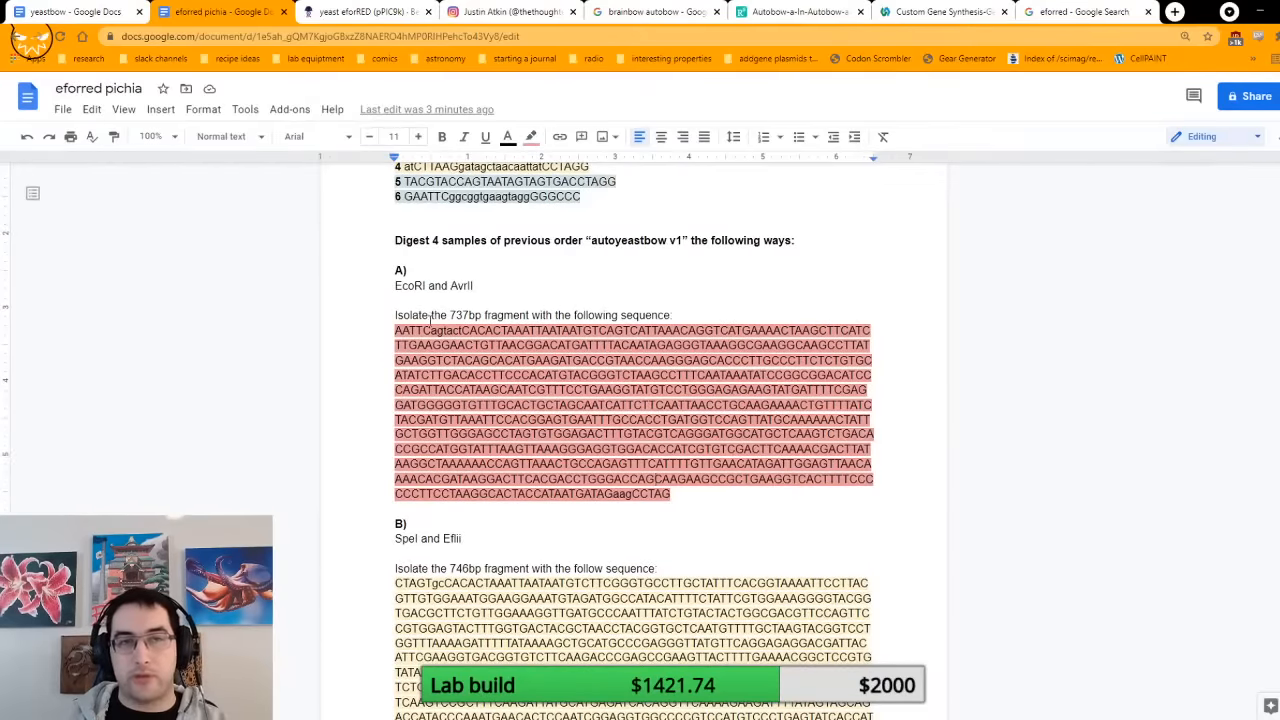
# Step: Go back to the yeast eforRED plasmid in Benchling and examine the secretion signal, SnaBI and EcoRI sites leading into eforRED
pyautogui.click(350, 12)
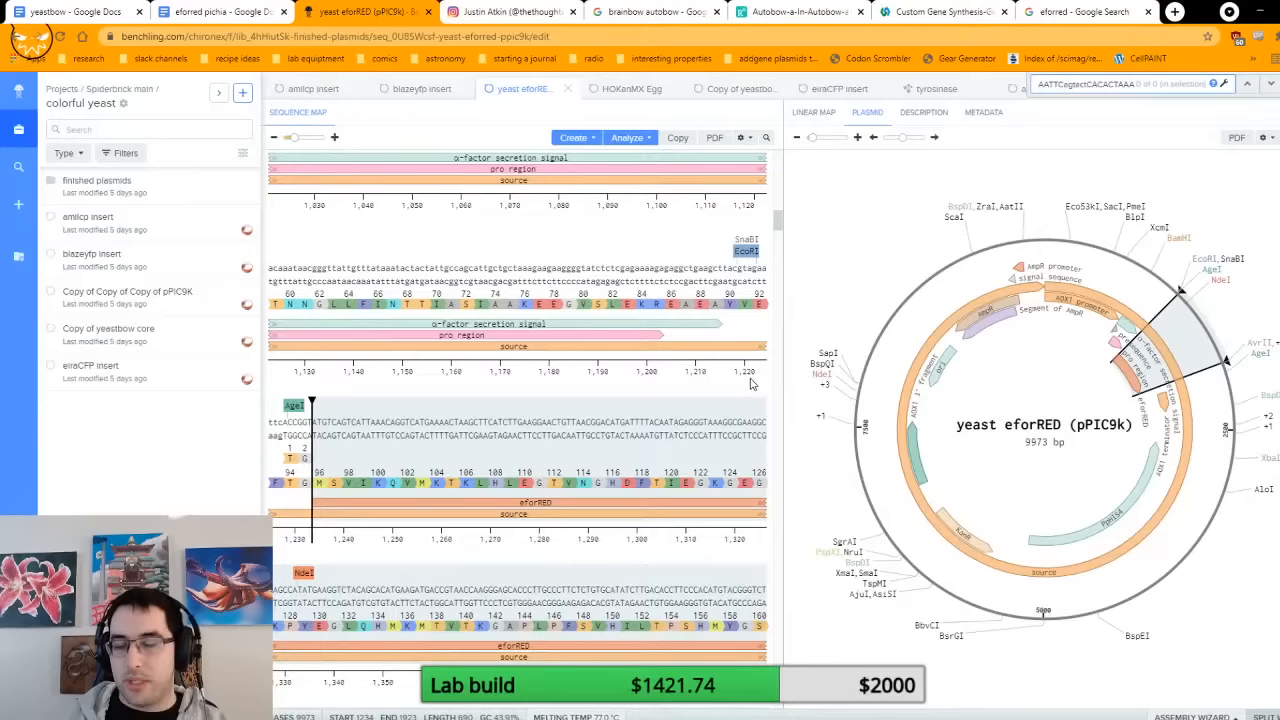
pyautogui.scroll(2, 553, 388)
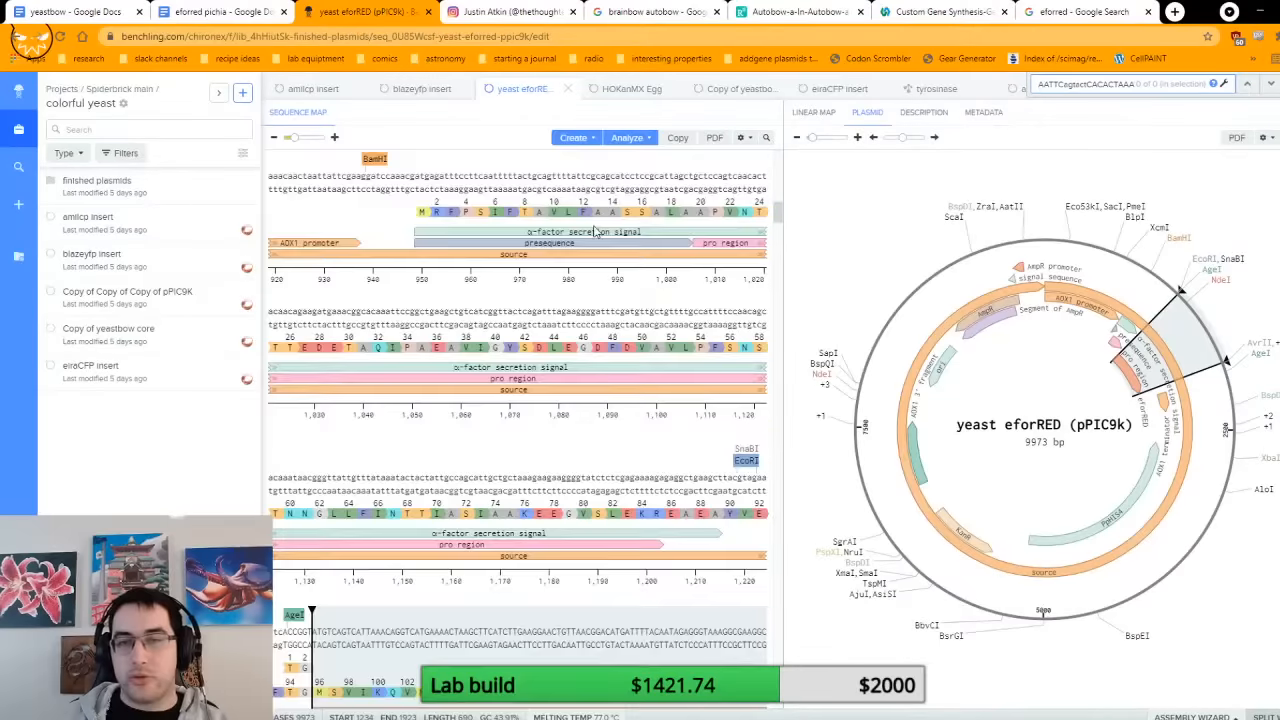
pyautogui.scroll(-3, 566, 485)
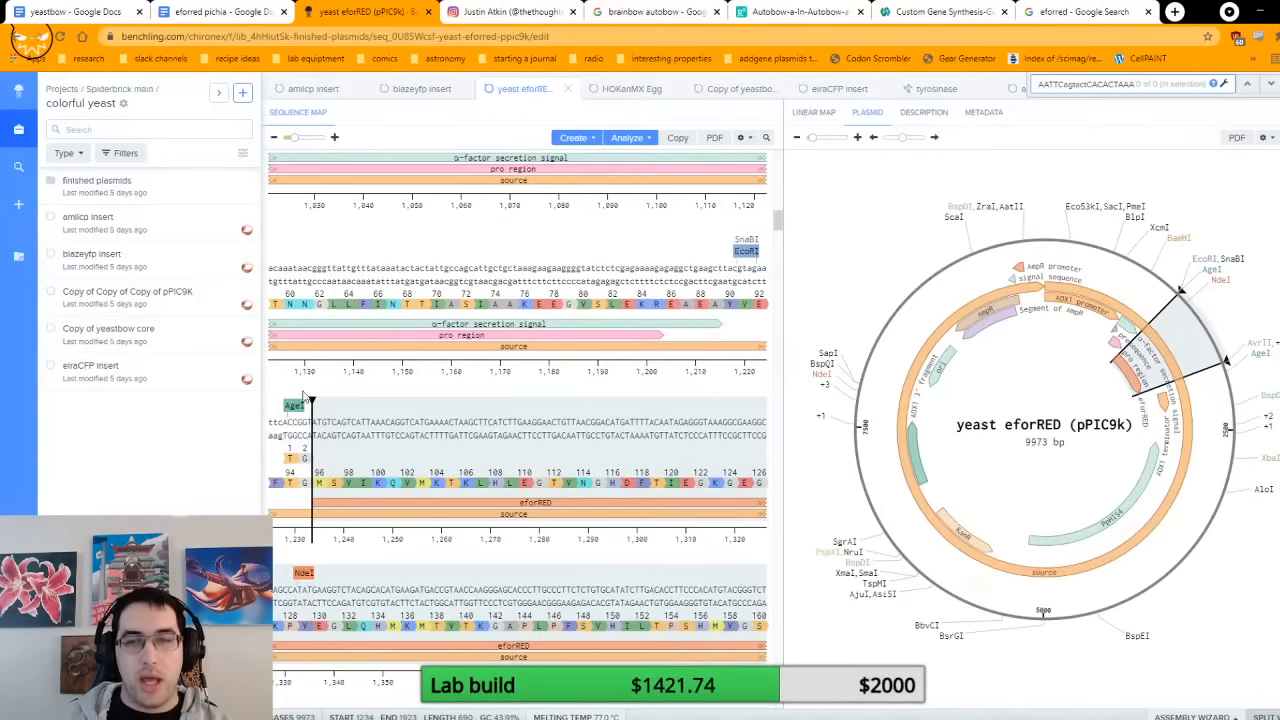
pyautogui.scroll(3, 290, 460)
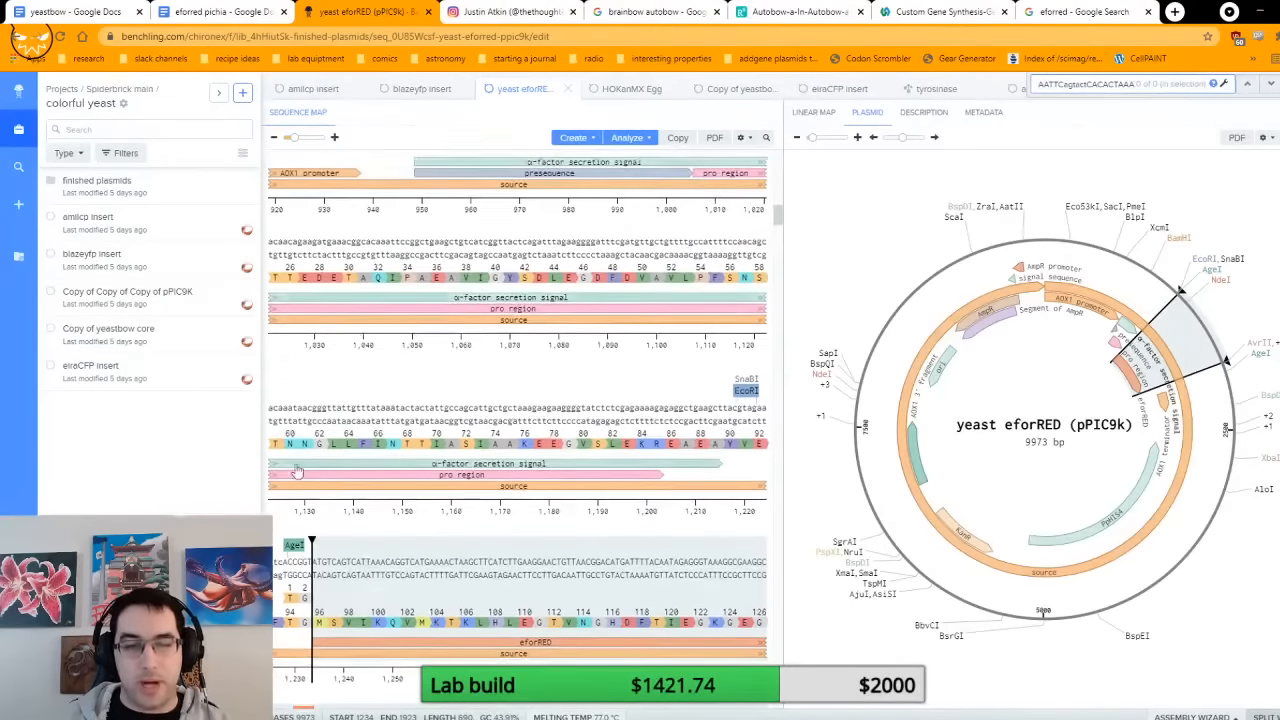
pyautogui.scroll(-1, 296, 471)
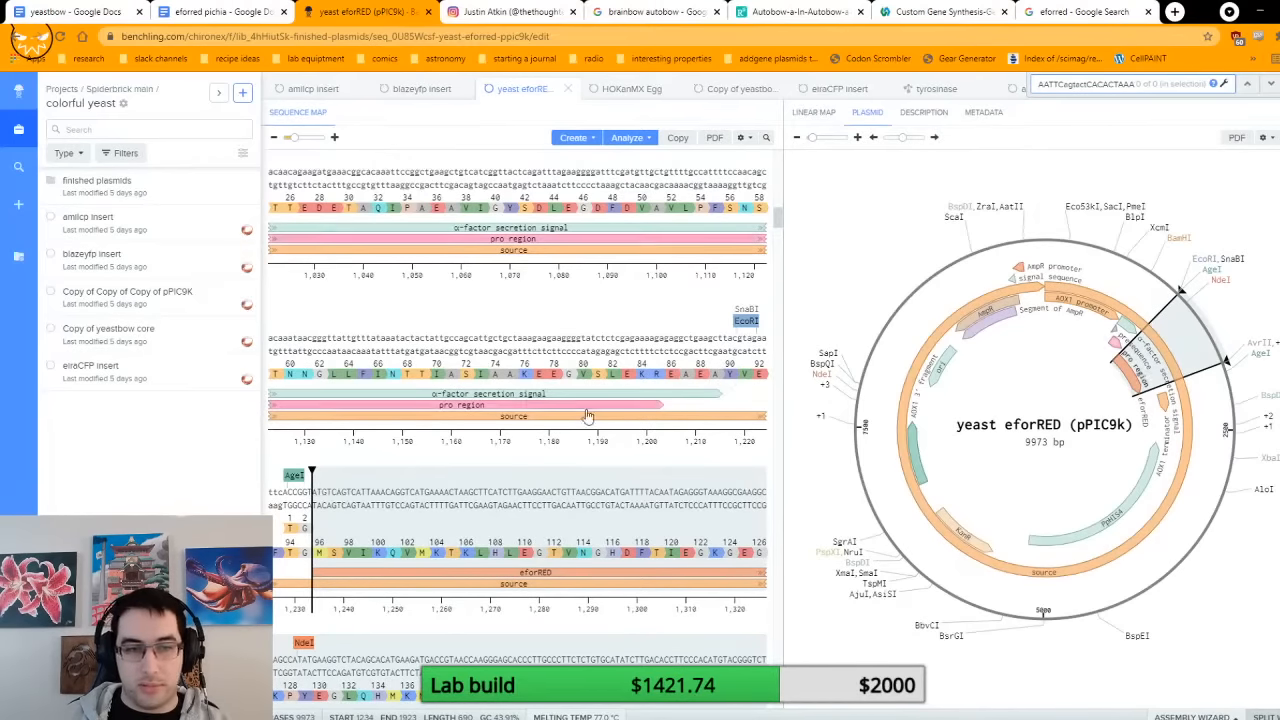
# Step: Try inserting a T base at position 1223 in the EcoRI site, check the eforRED translation, undo the insertion, and reselect eforRED
pyautogui.click(754, 342)
pyautogui.press('Right')
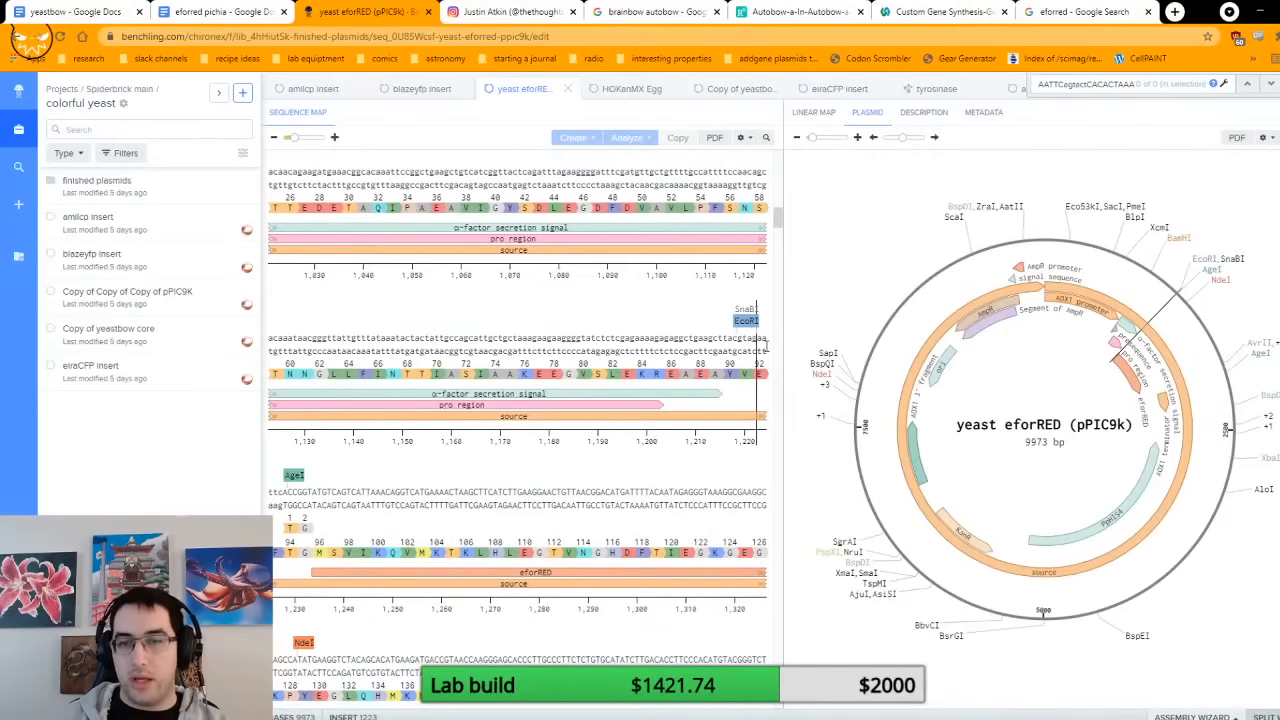
pyautogui.write('a')
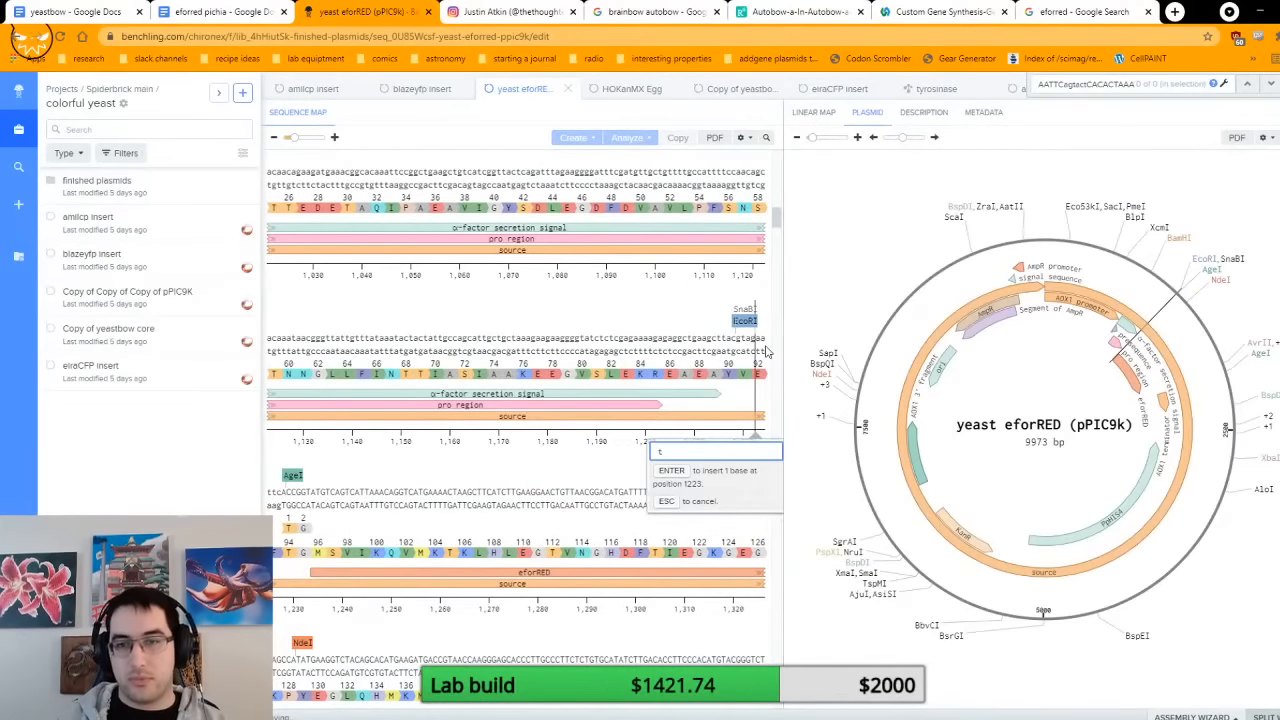
pyautogui.press('Return')
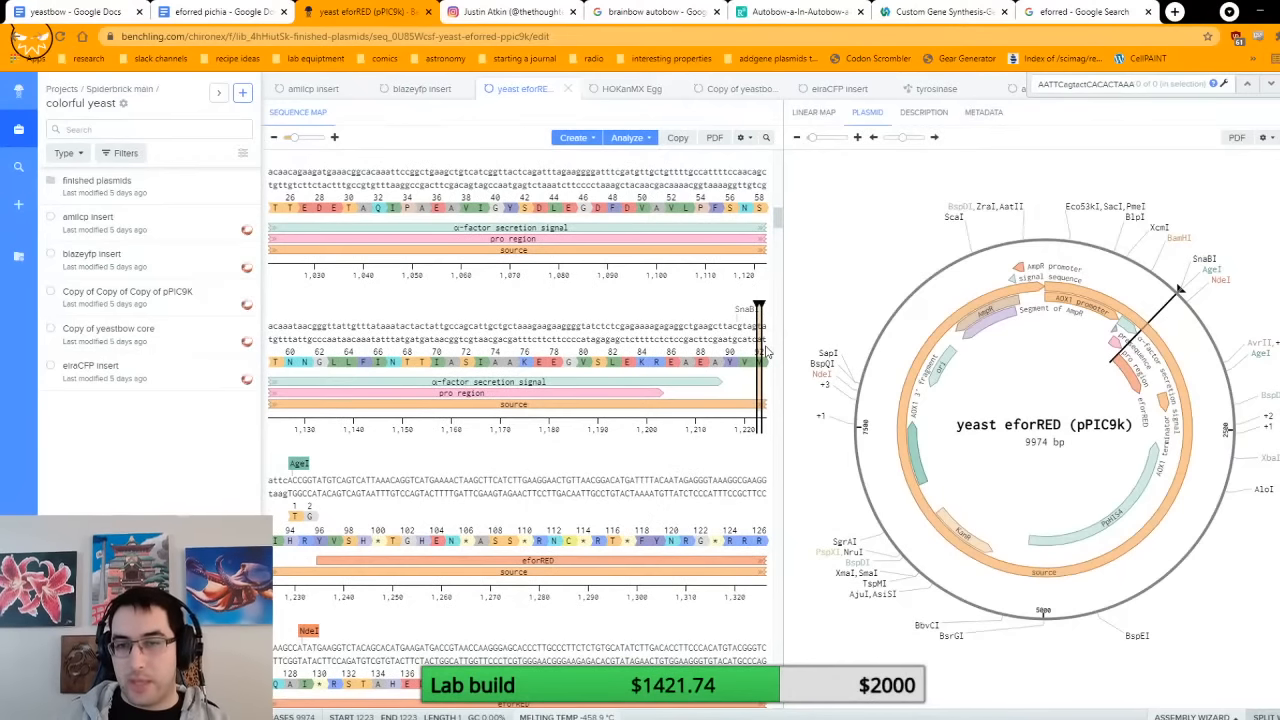
pyautogui.scroll(-1, 767, 352)
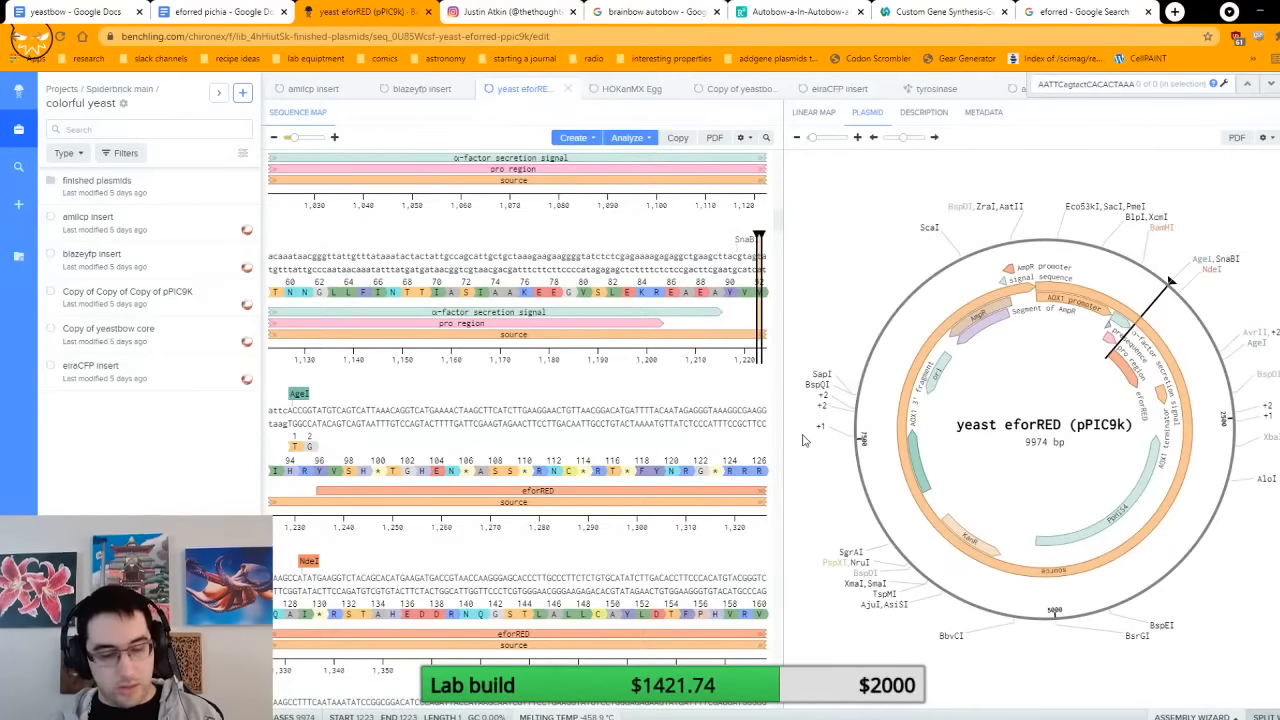
pyautogui.hotkey('ctrl', 'z')
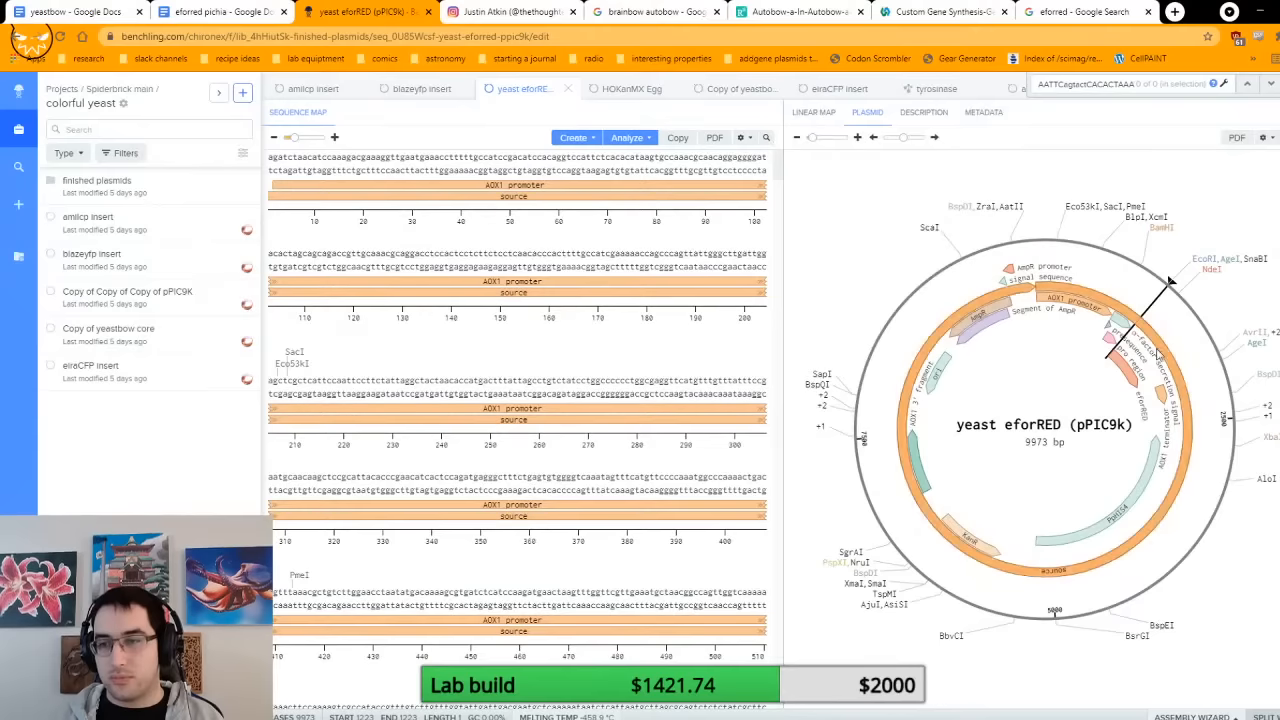
pyautogui.click(1129, 371)
pyautogui.scroll(-2, 386, 612)
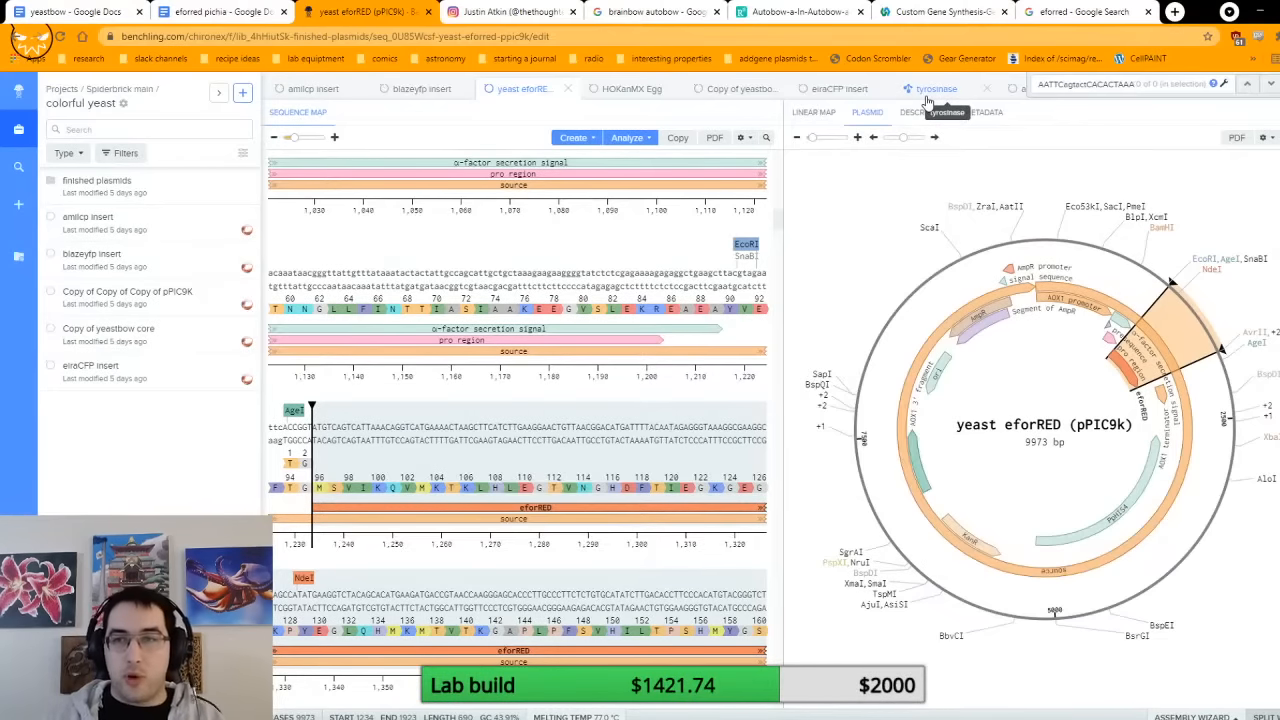
# Step: View the tyrosinase protein sequence, and open the Instagram post showing the plate of melanin-producing E. coli
pyautogui.click(928, 103)
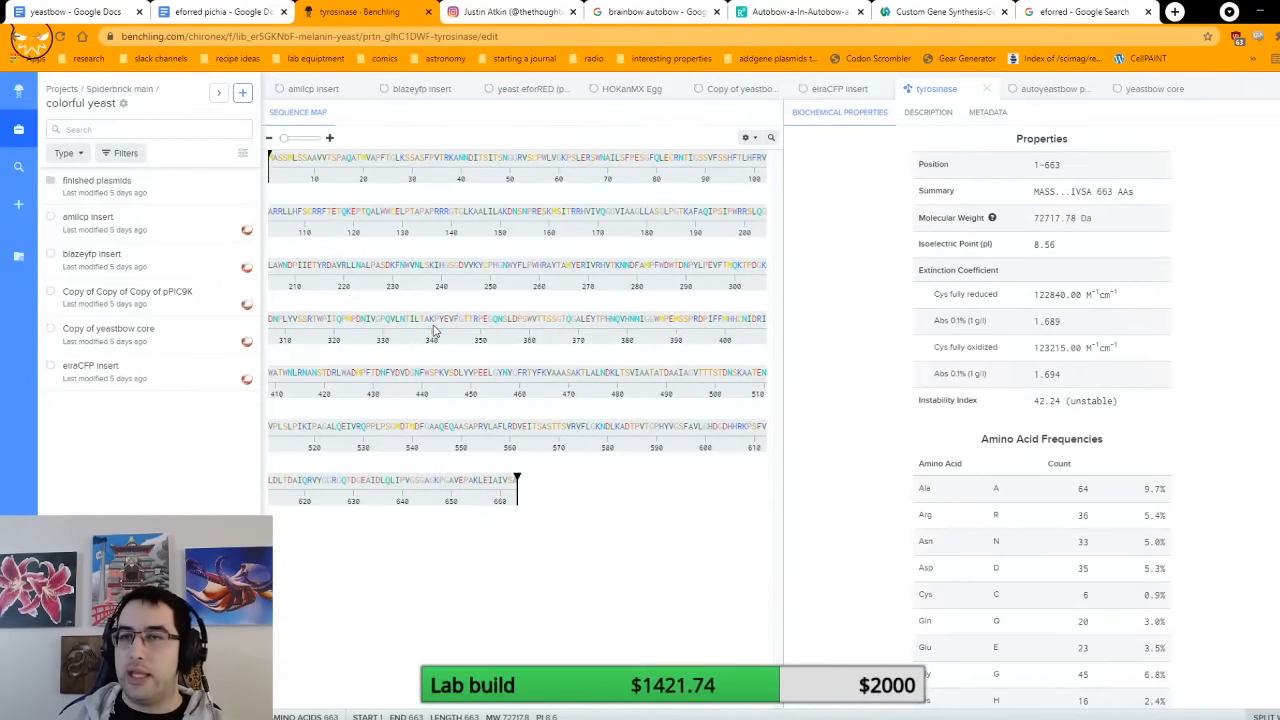
pyautogui.click(560, 10)
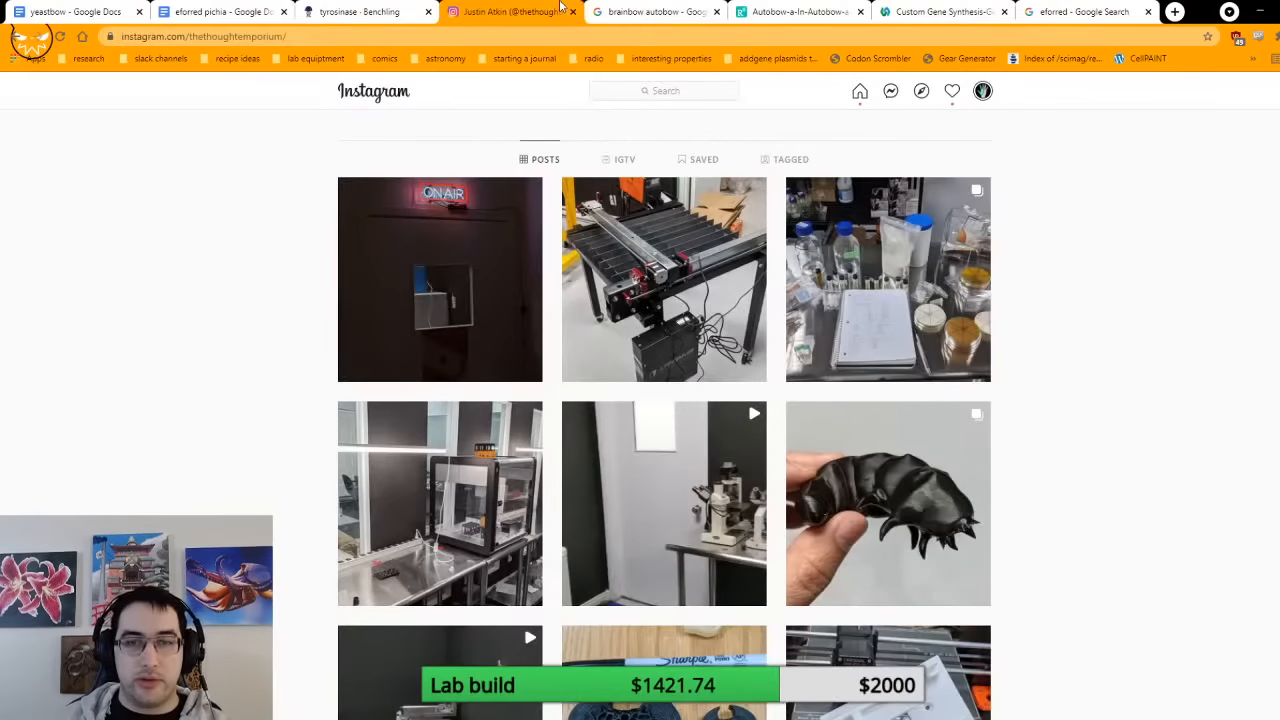
pyautogui.scroll(-5, 1031, 466)
pyautogui.click(949, 449)
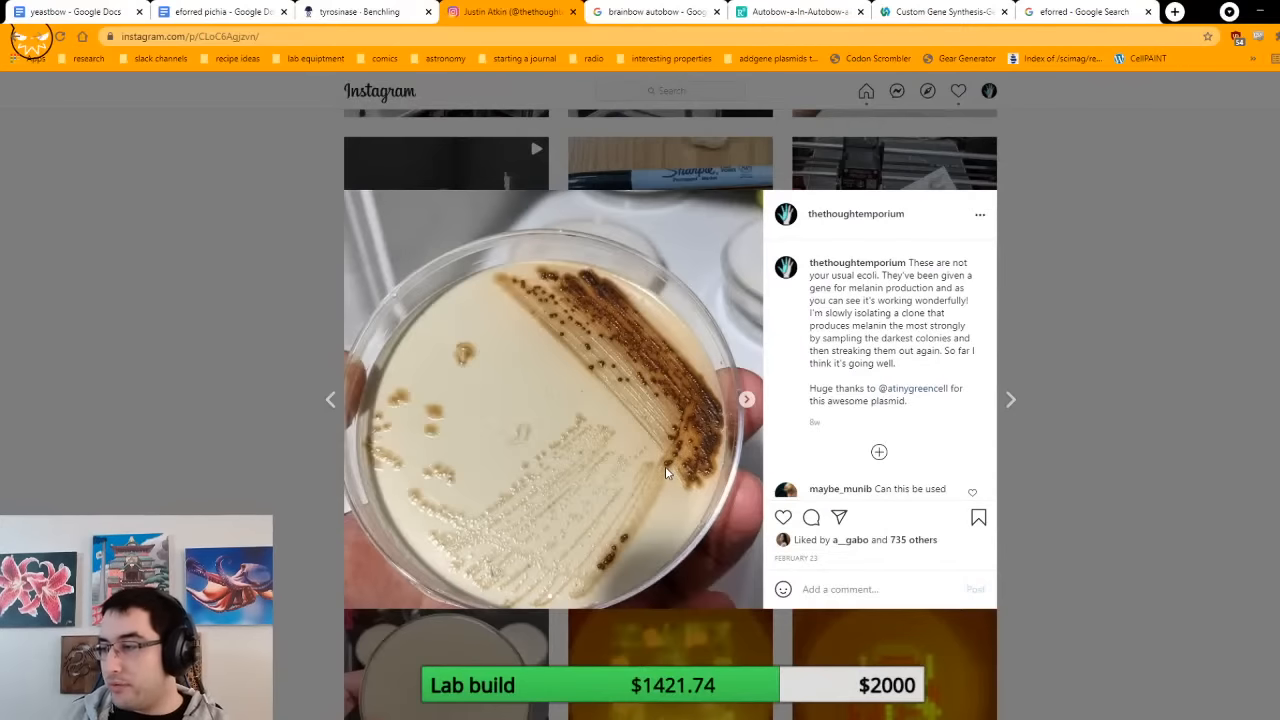
# Step: In Benchling, copy the Copy of Copy of Copy of pPIC9K plasmid from colorful yeast into the melanin yeast folder
pyautogui.click(370, 10)
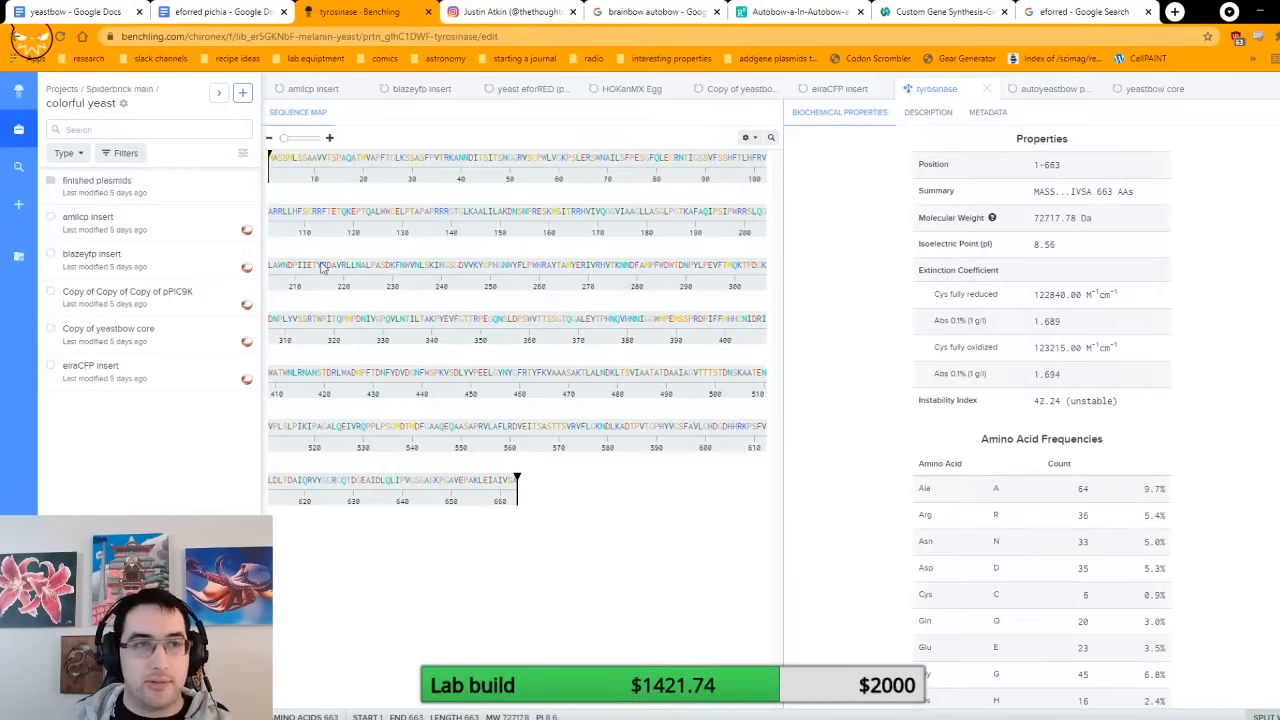
pyautogui.rightClick(190, 306)
pyautogui.click(265, 362)
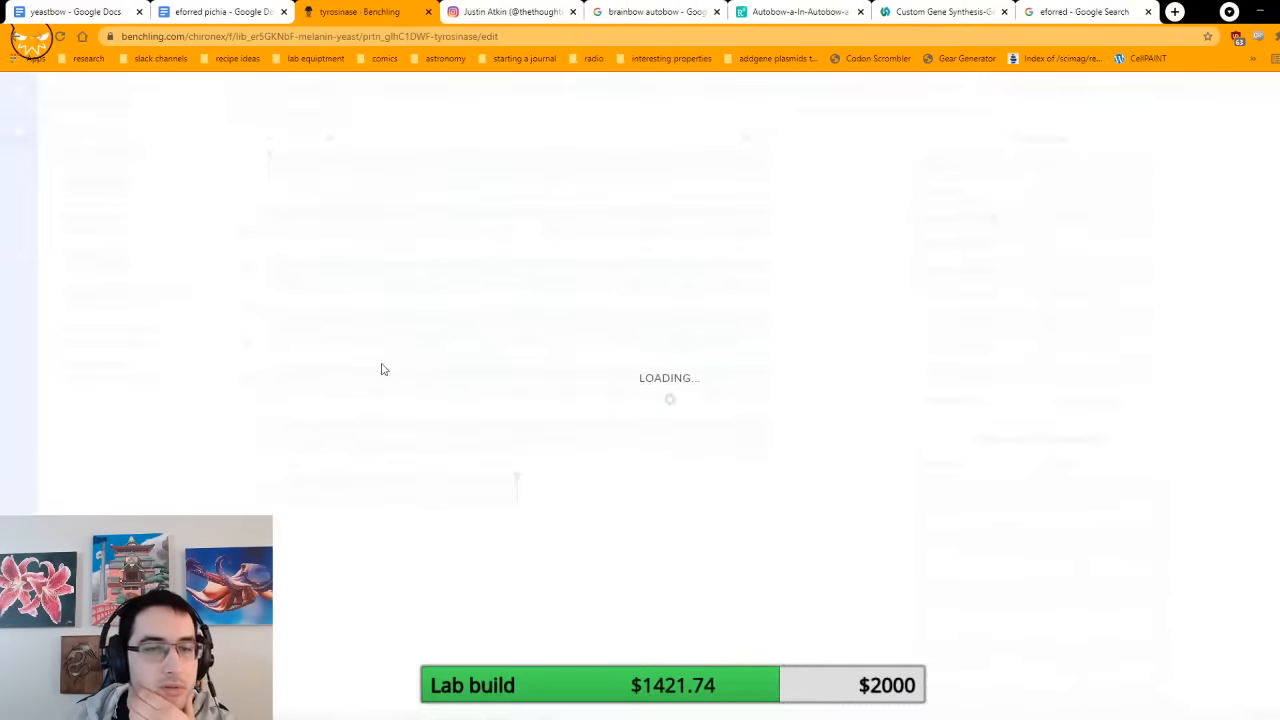
pyautogui.scroll(-3, 583, 330)
pyautogui.scroll(-5, 583, 330)
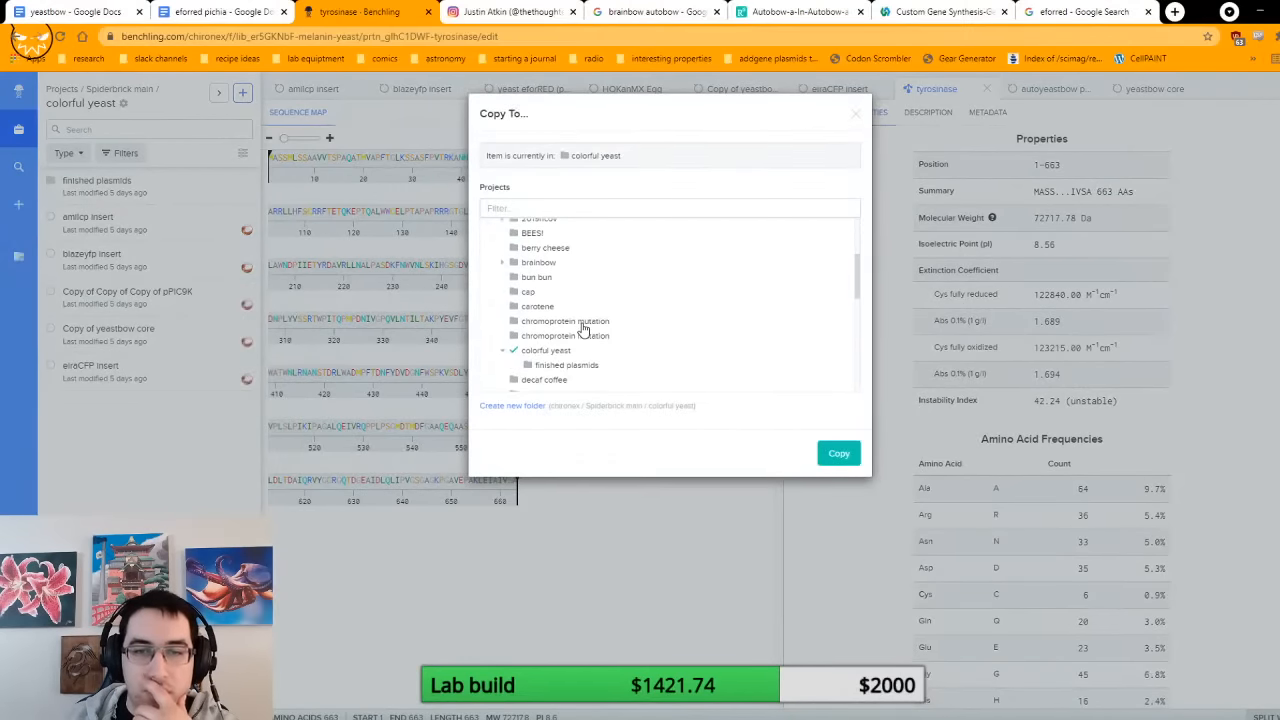
pyautogui.scroll(-3, 583, 330)
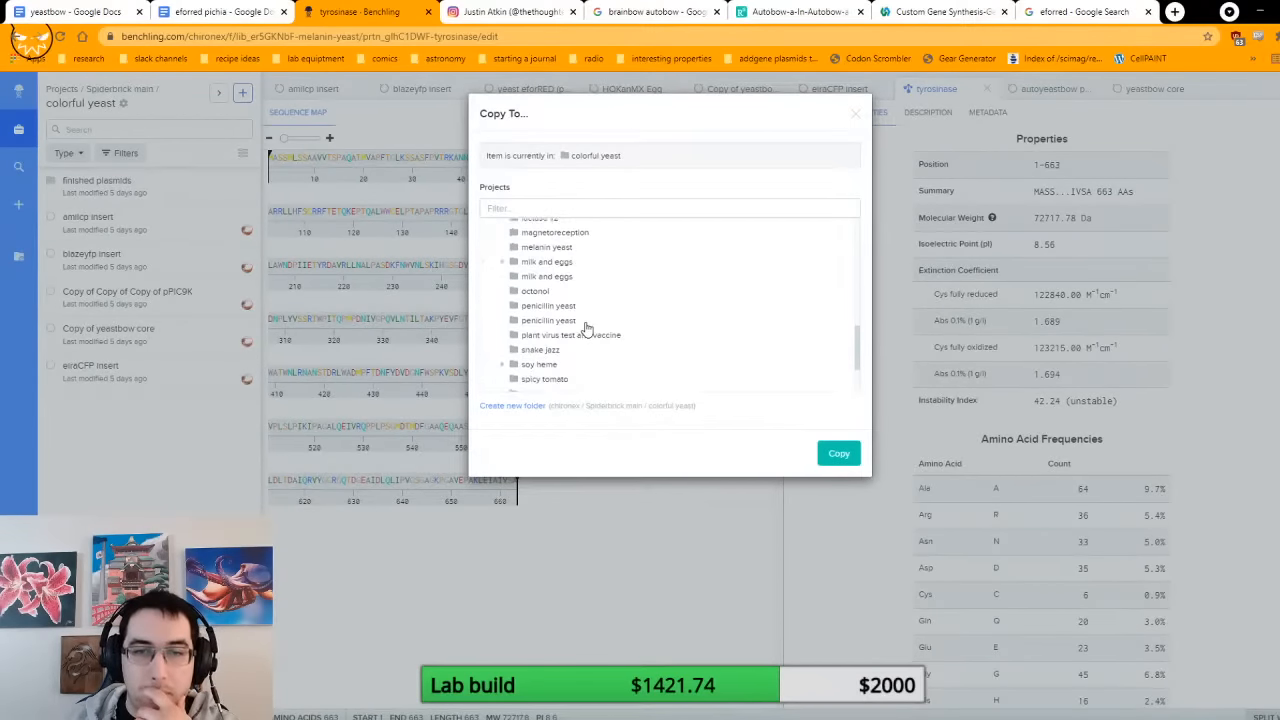
pyautogui.click(553, 251)
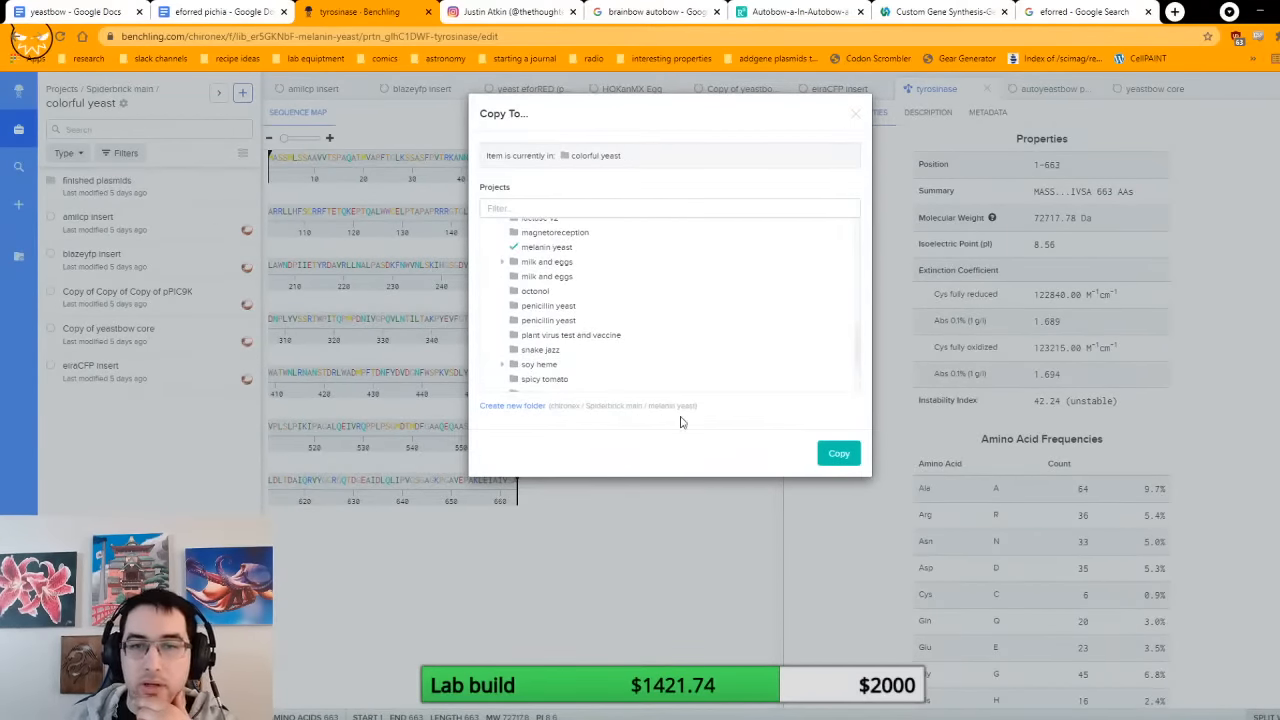
pyautogui.click(835, 453)
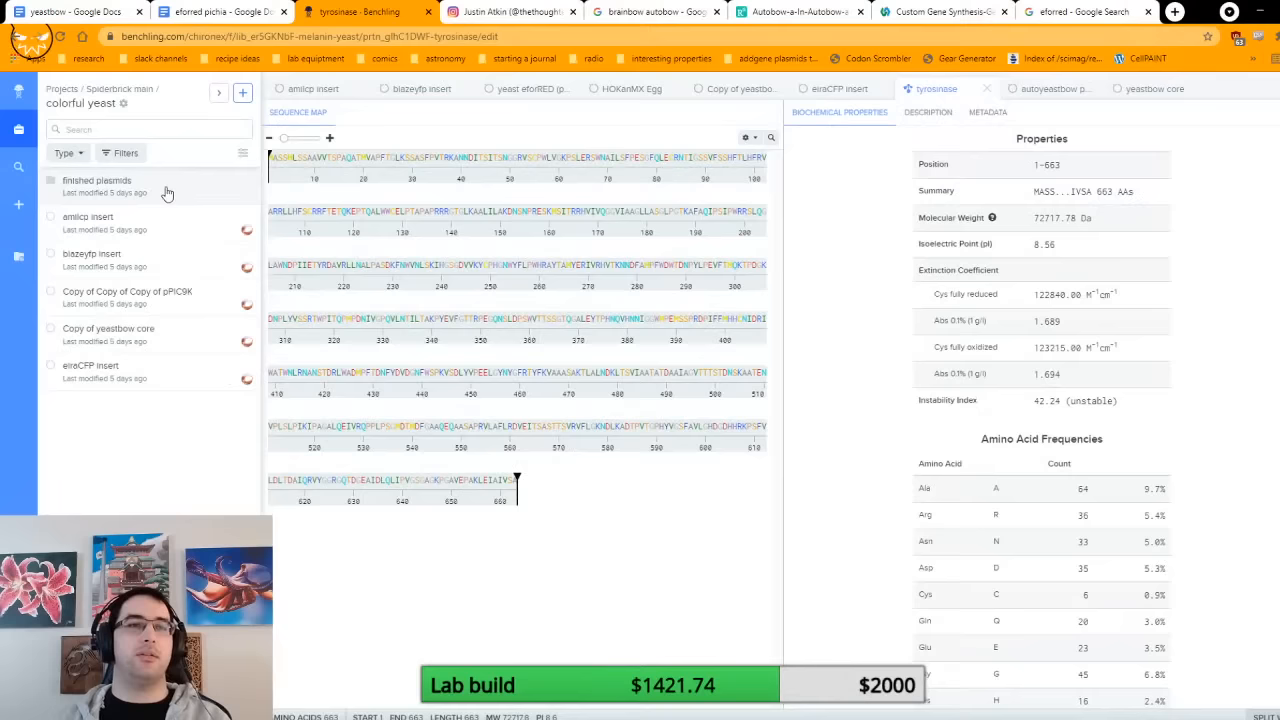
# Step: Open the melanin yeast folder in the Spiderbrick main project
pyautogui.click(116, 93)
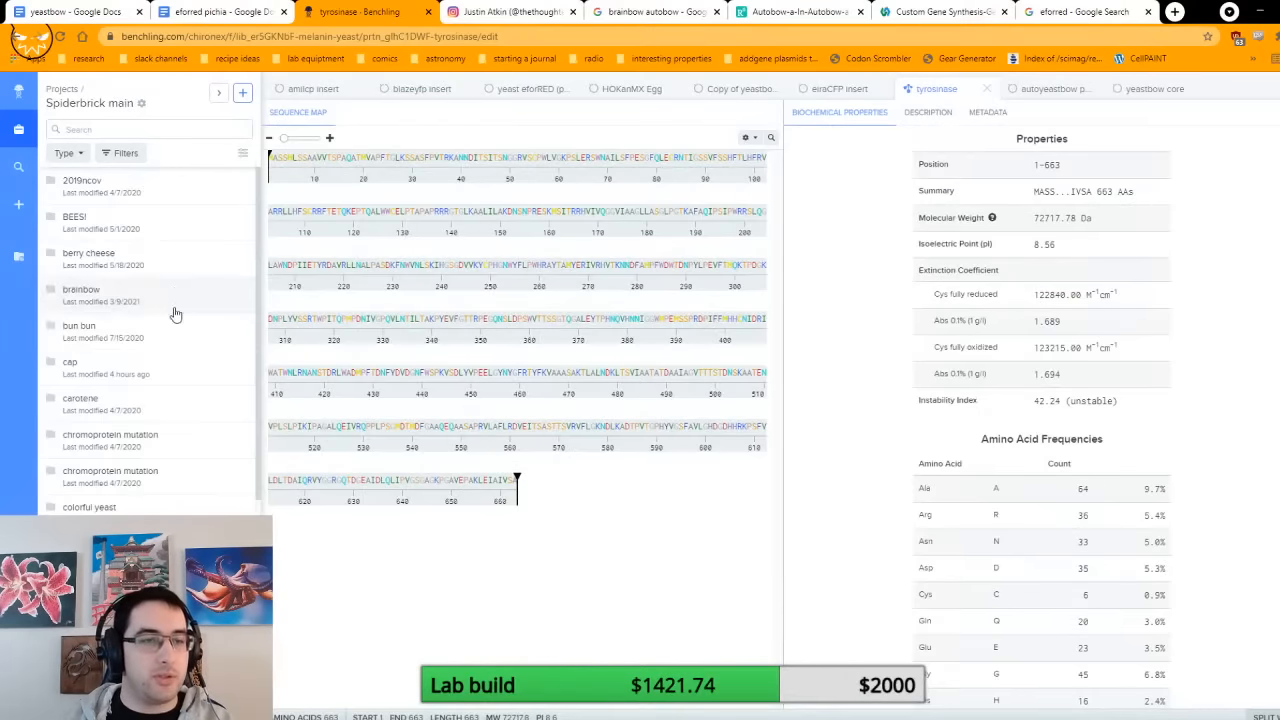
pyautogui.scroll(-6, 171, 314)
pyautogui.click(135, 528)
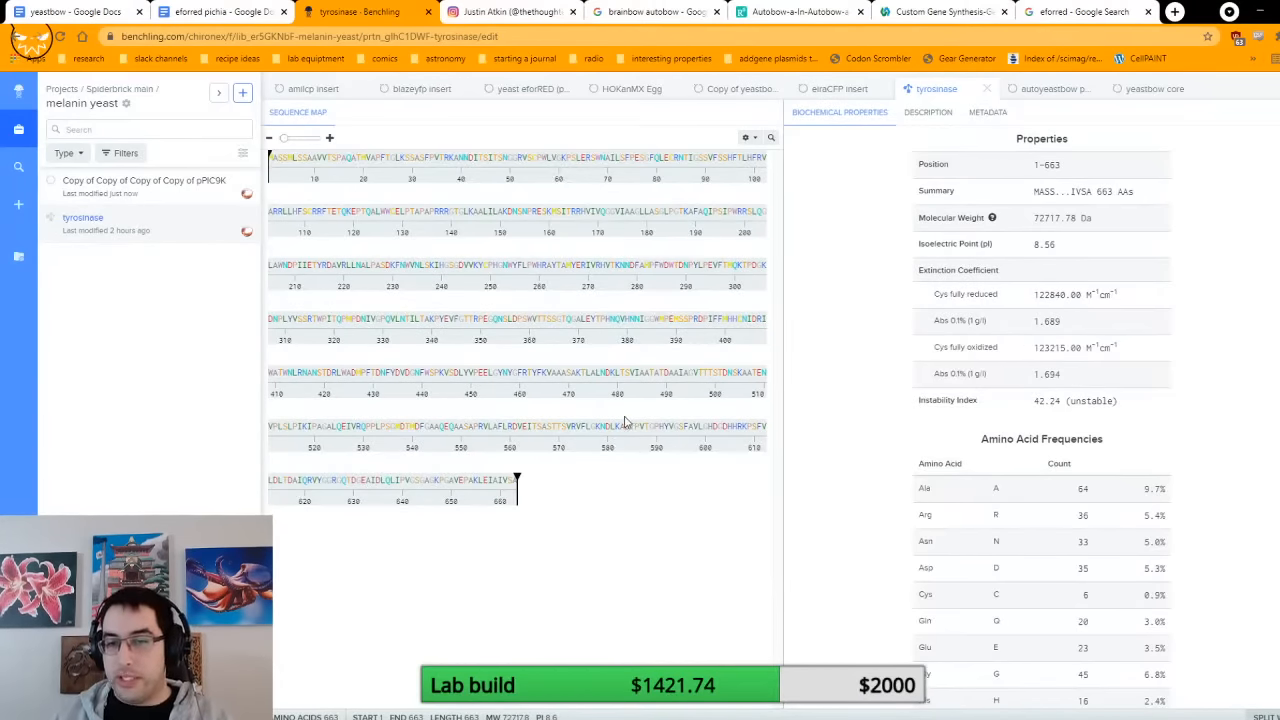
# Step: Back-translate the full tyrosinase protein sequence, residues 1–663, choosing Pichia.pastoris as the codon optimization organism
pyautogui.rightClick(595, 327)
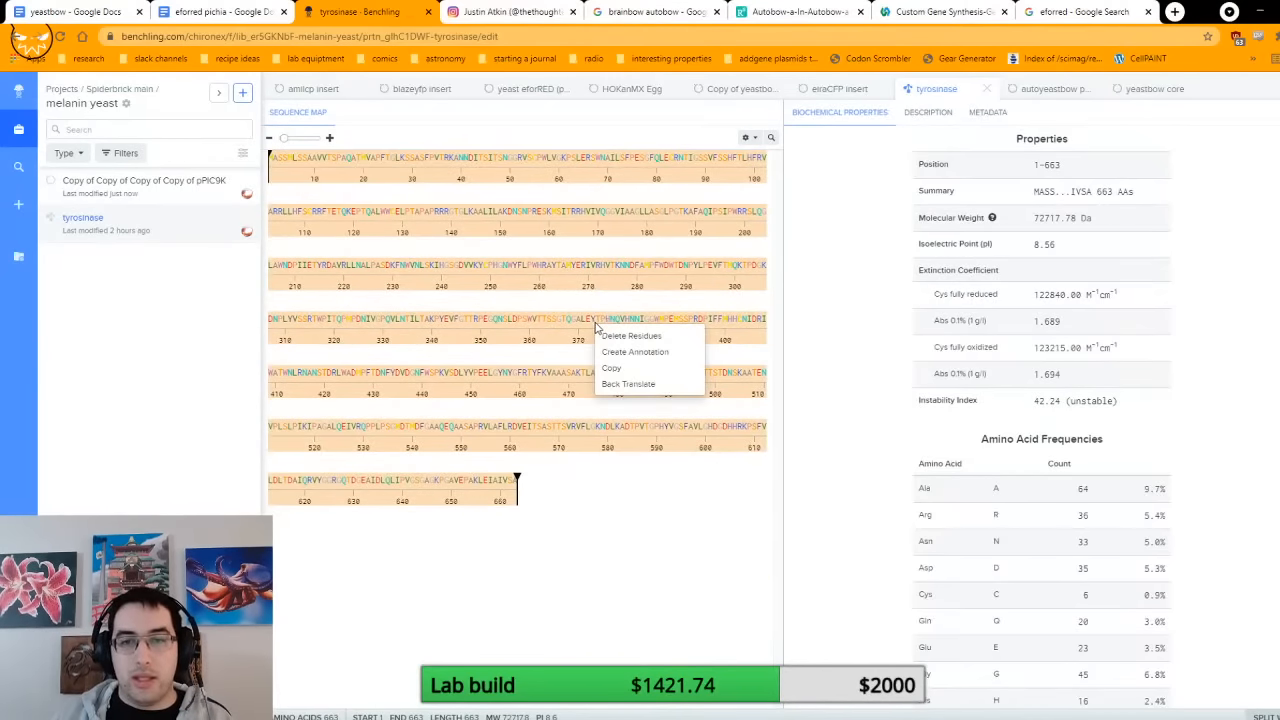
pyautogui.click(627, 385)
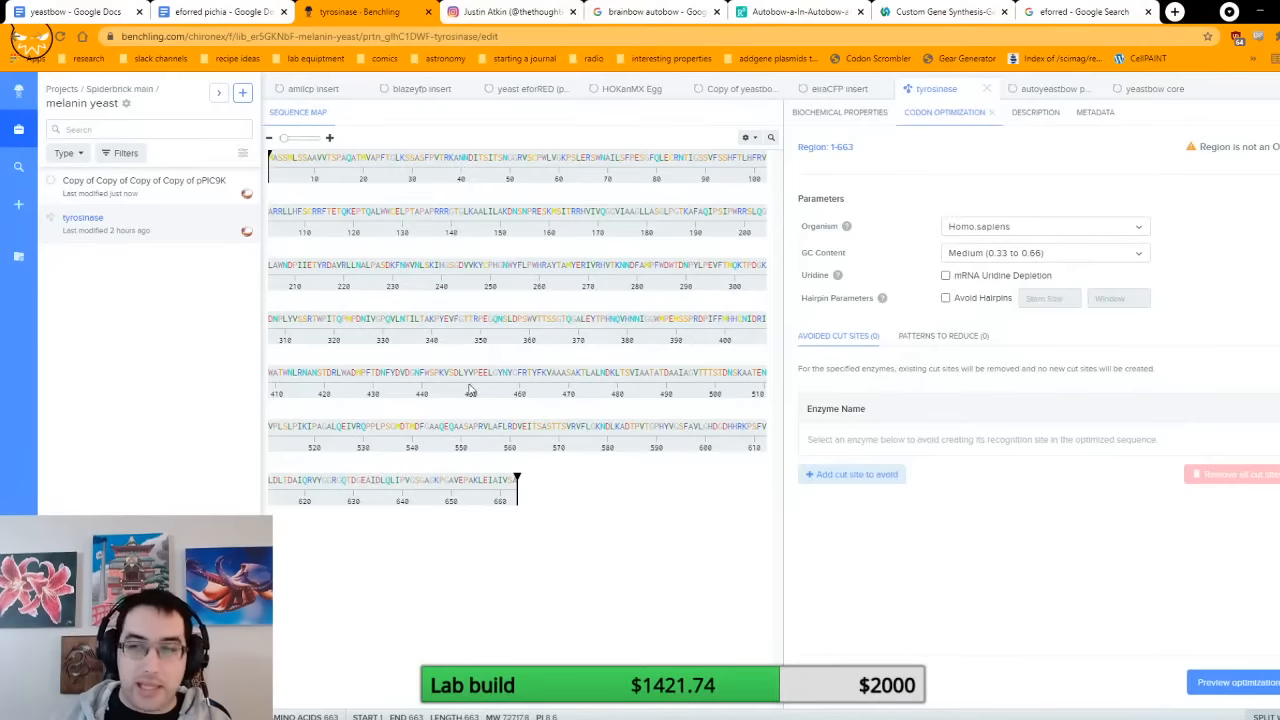
pyautogui.click(1021, 234)
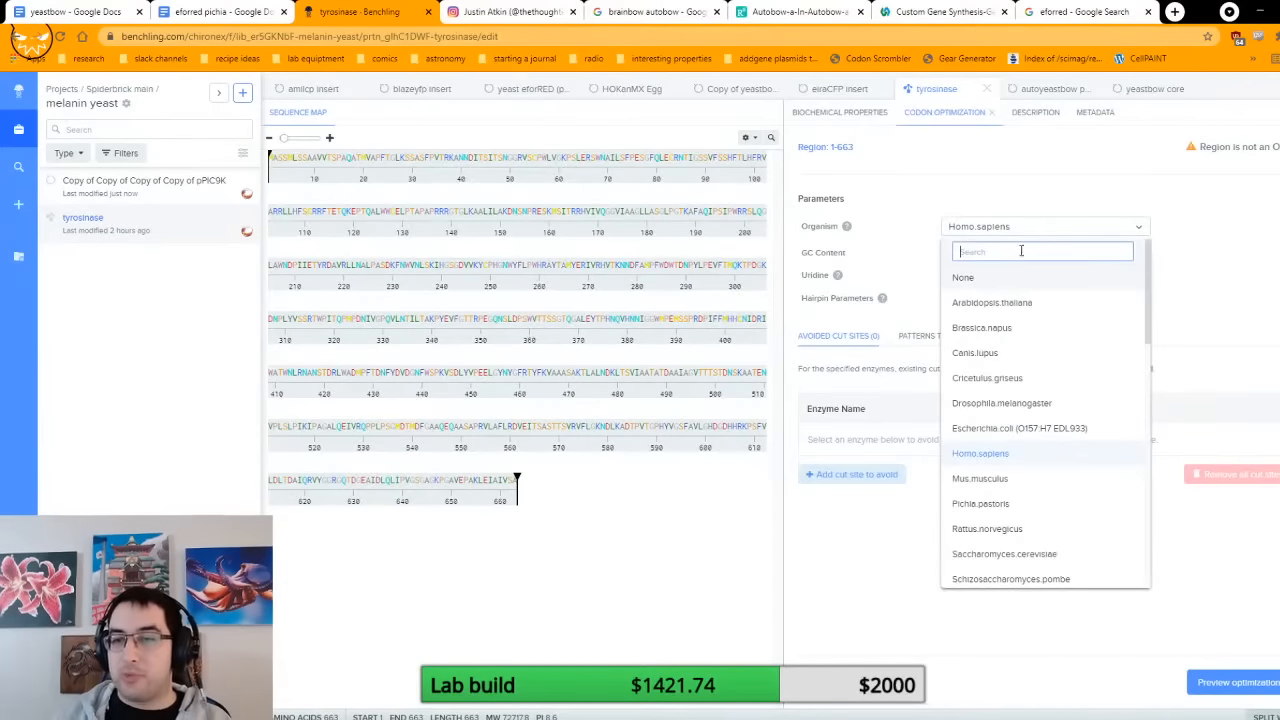
pyautogui.click(1024, 505)
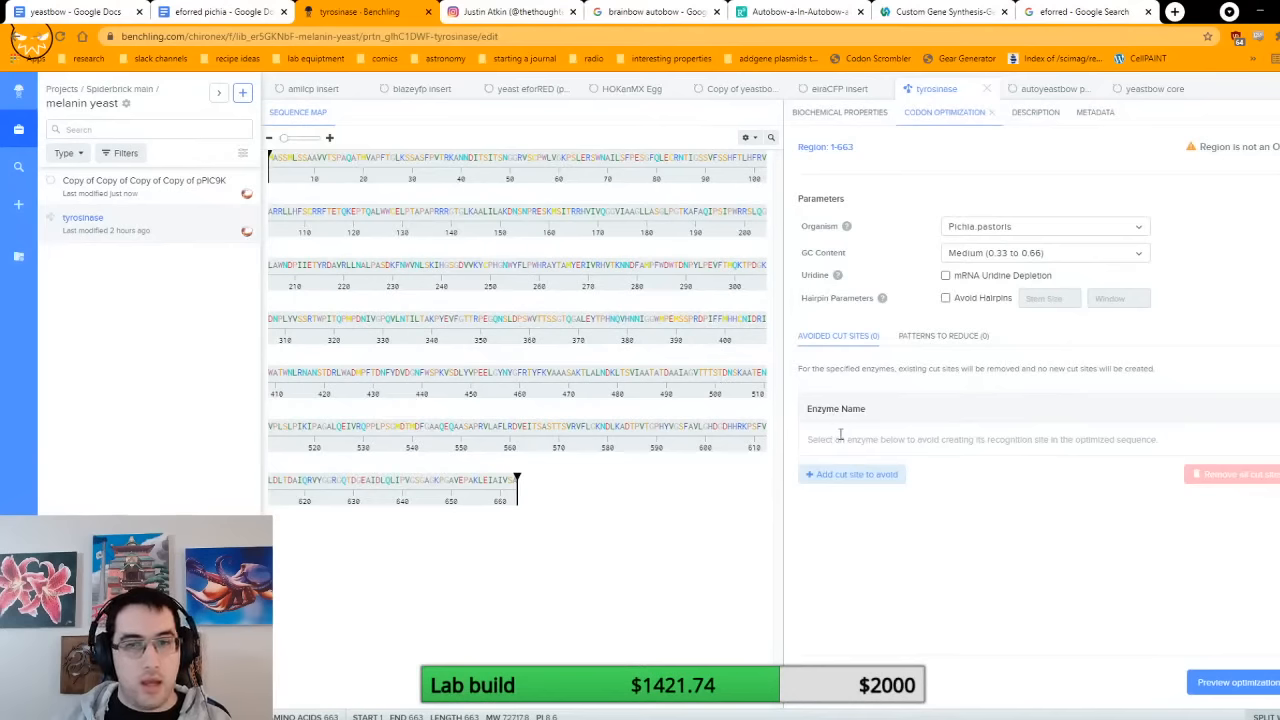
# Step: Add EcoRI and NotI to the cut sites to avoid in the tyrosinase codon optimization
pyautogui.click(838, 477)
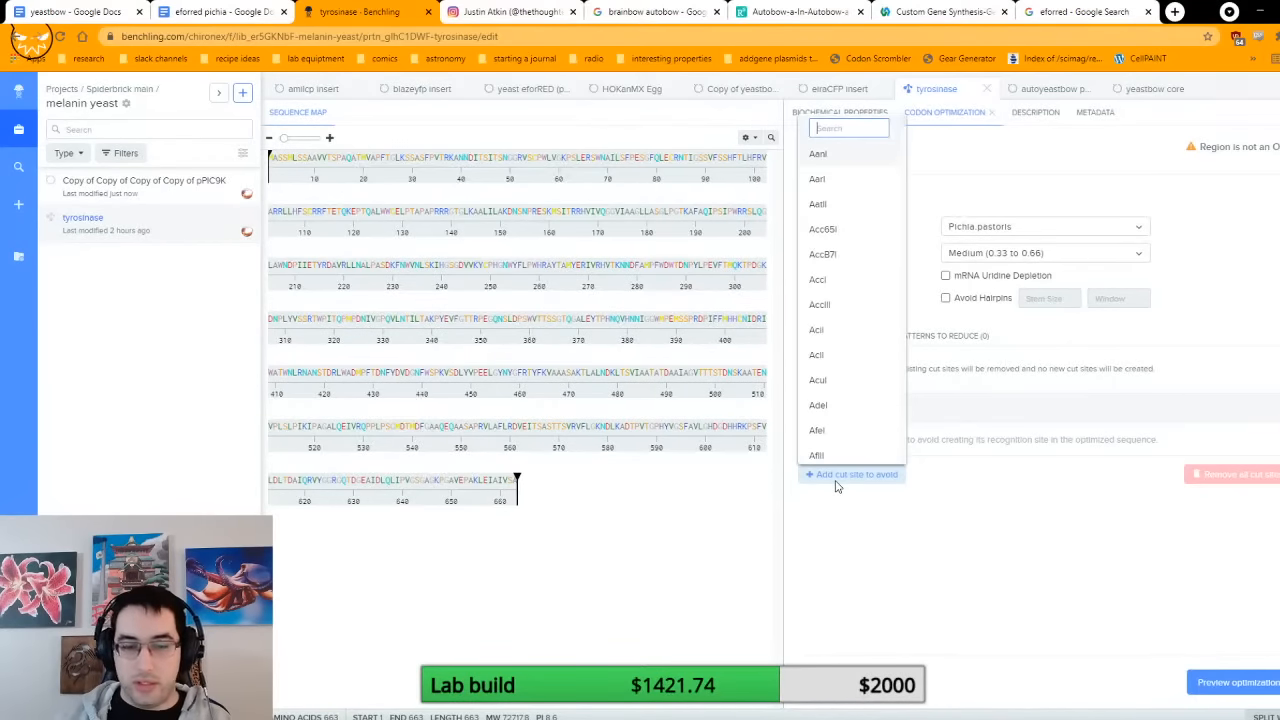
pyautogui.write('ec')
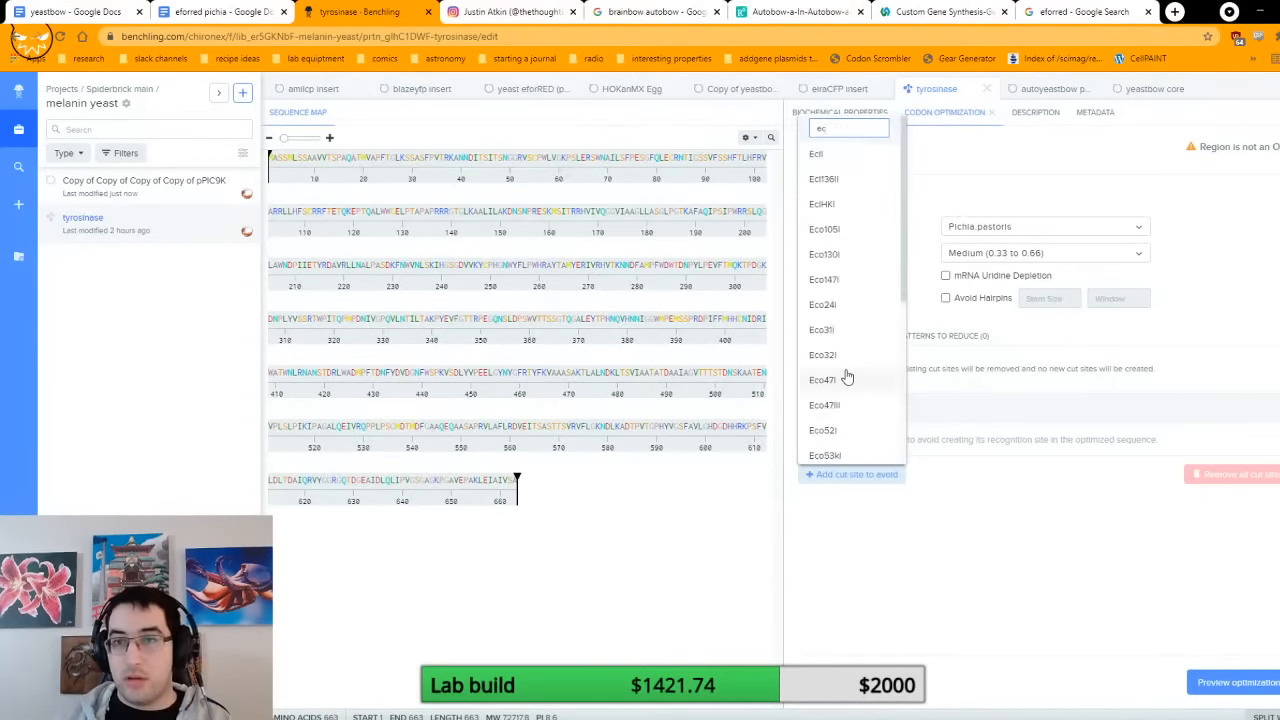
pyautogui.write('or')
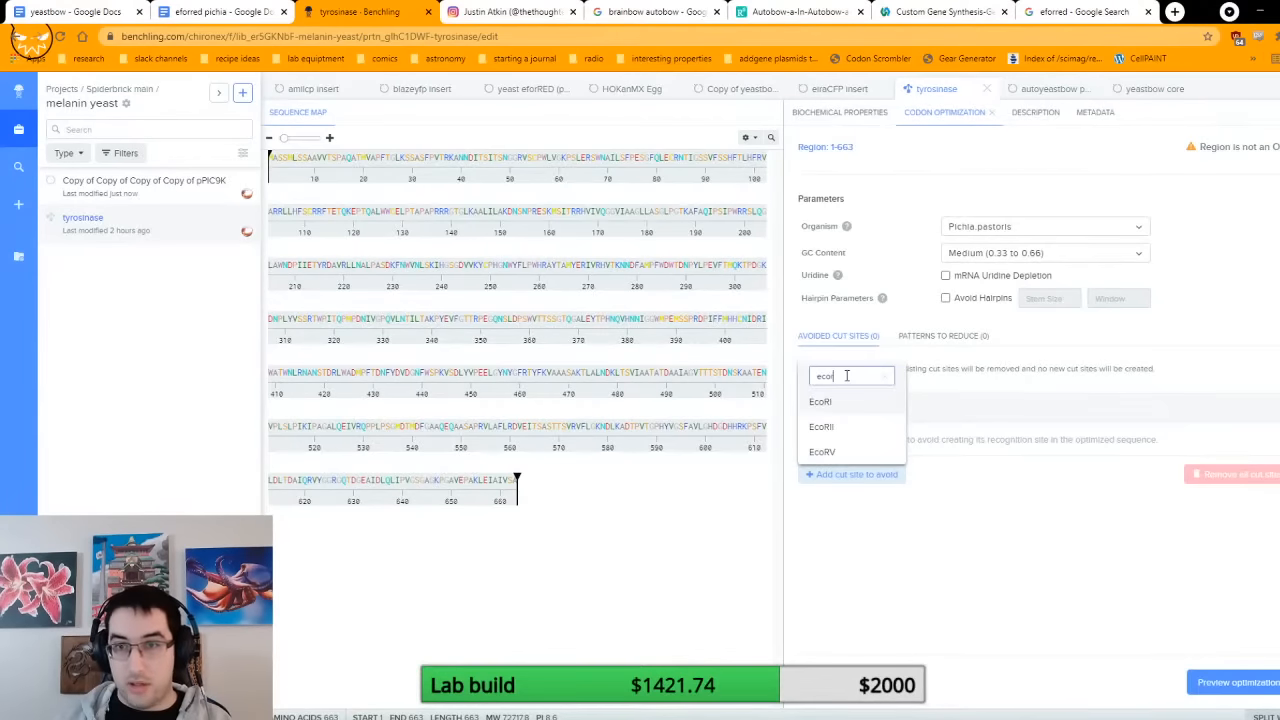
pyautogui.click(843, 404)
pyautogui.click(857, 473)
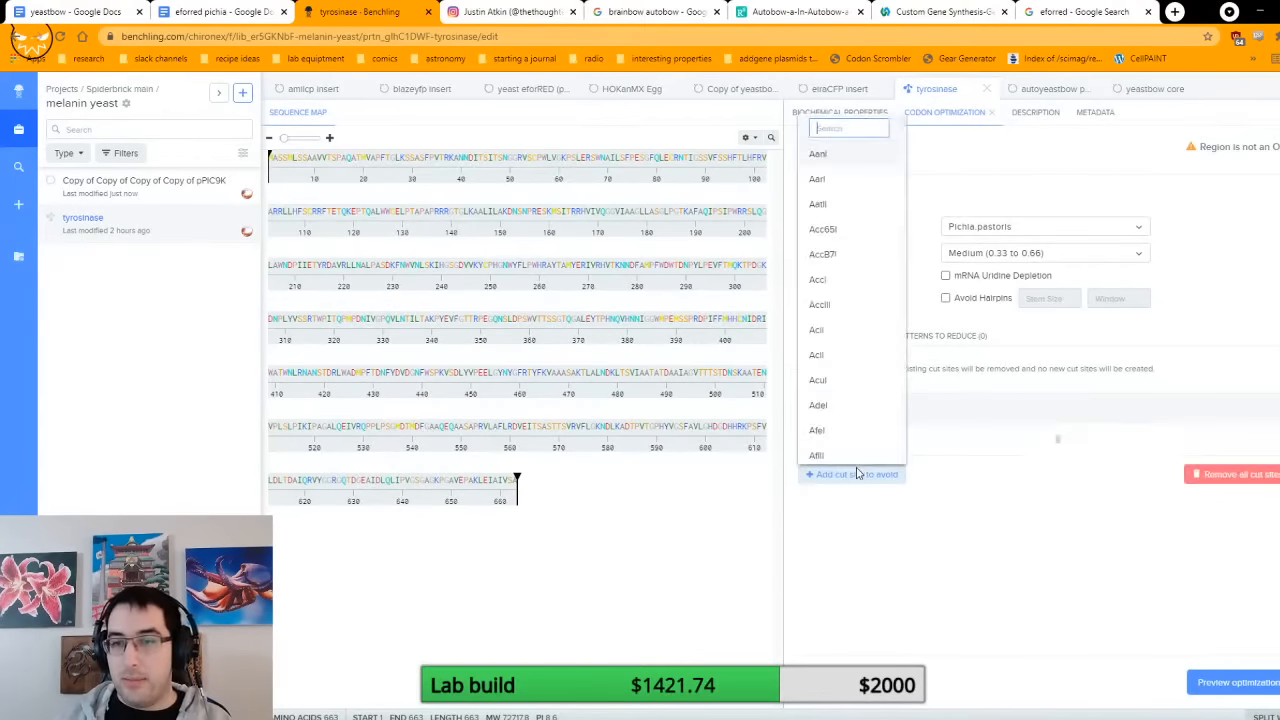
pyautogui.write('noti')
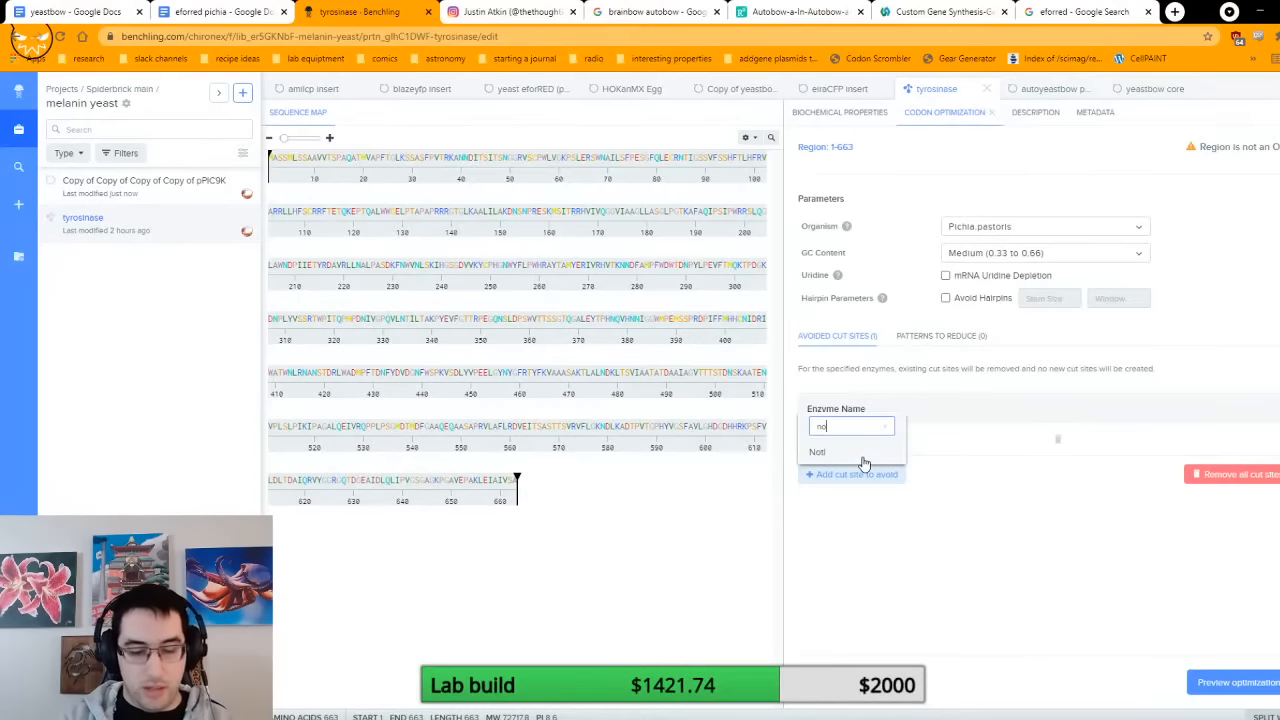
pyautogui.click(865, 460)
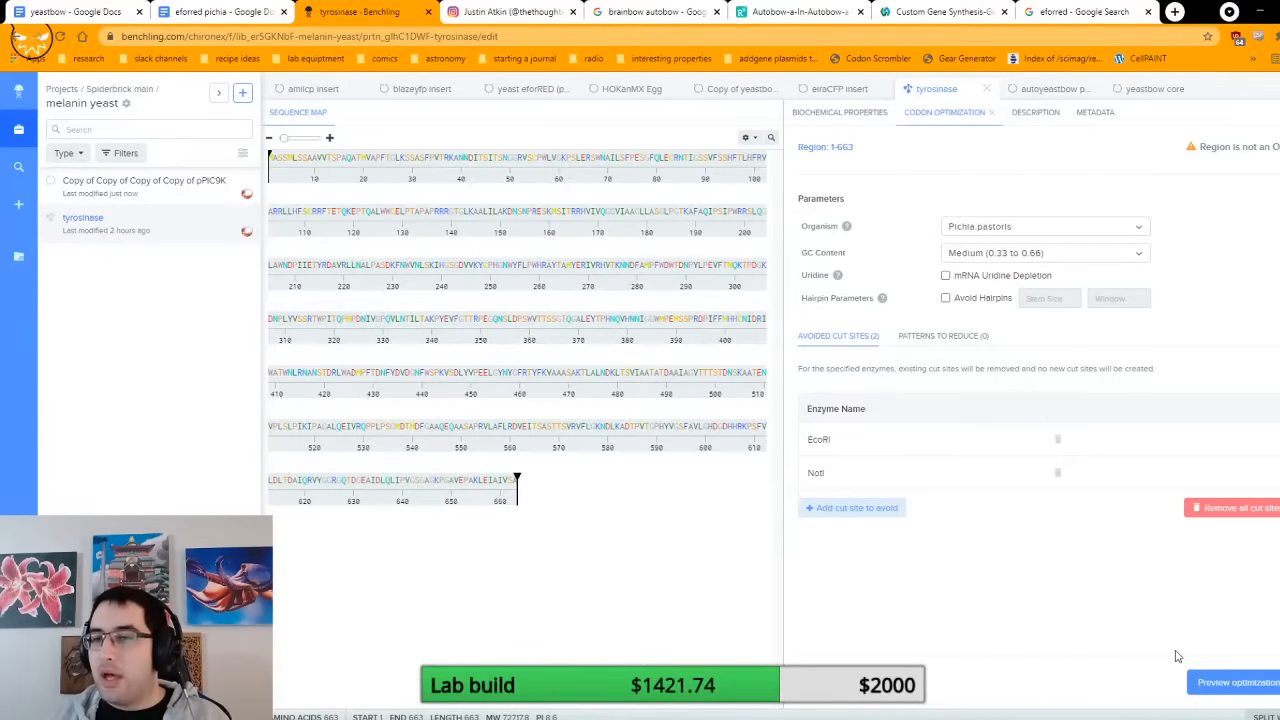
# Step: Preview the codon optimization and save the result as a new sequence in the melanin yeast folder
pyautogui.click(1240, 684)
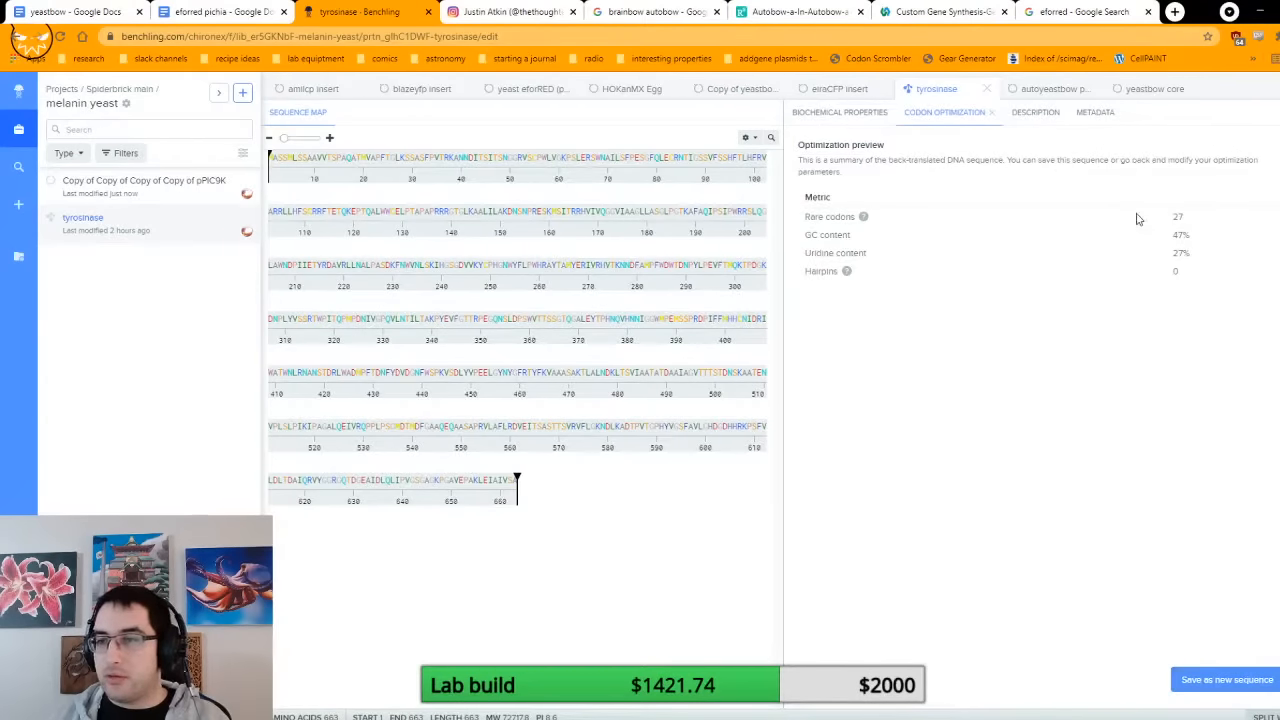
pyautogui.click(1215, 682)
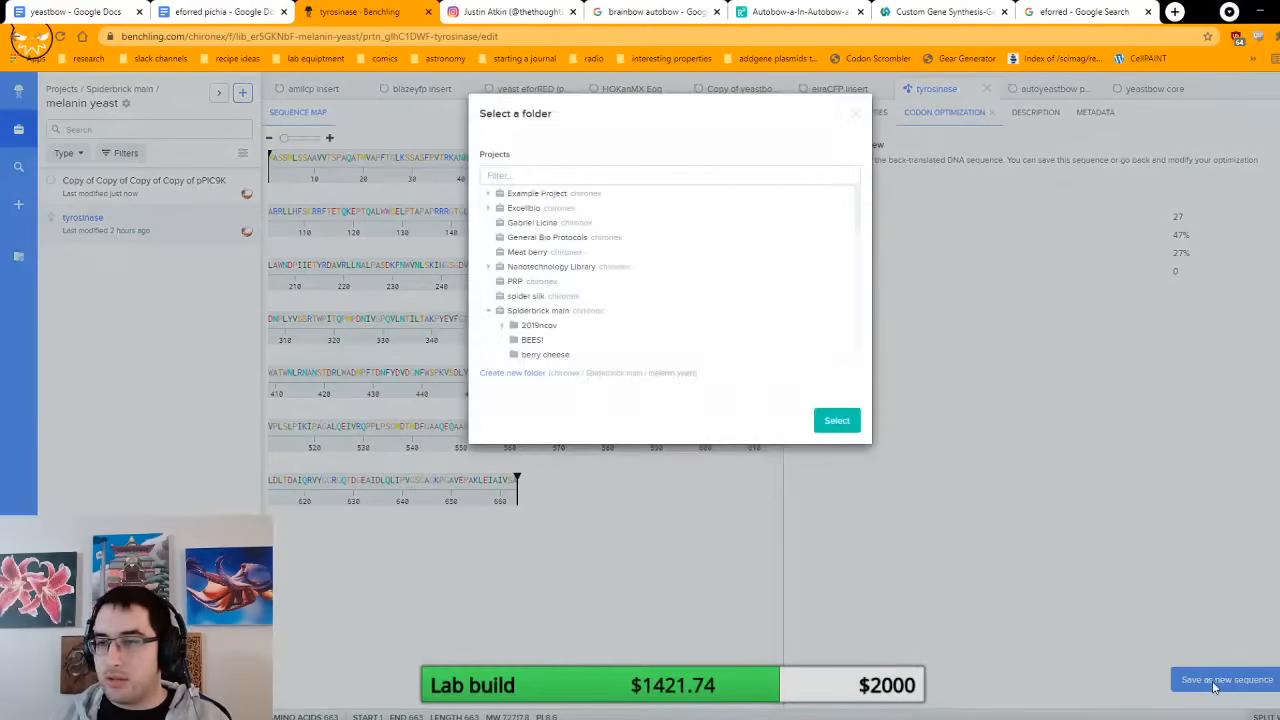
pyautogui.click(836, 420)
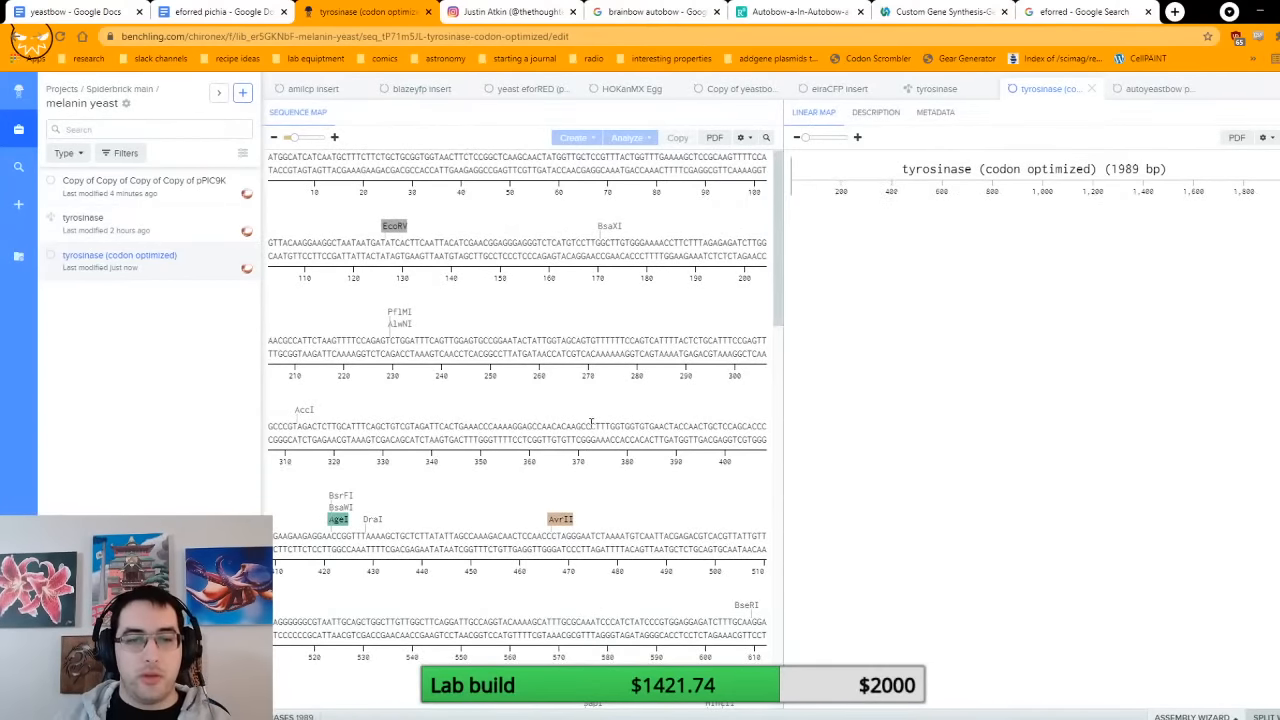
pyautogui.scroll(-2, 591, 422)
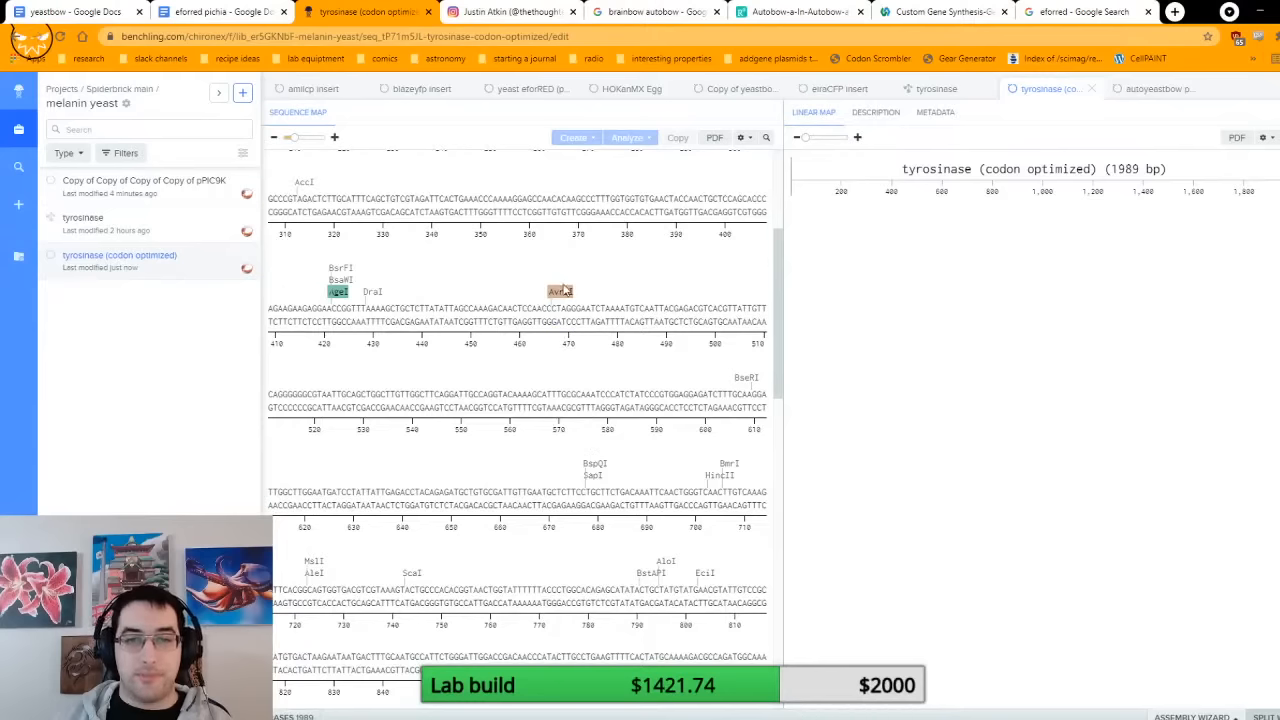
pyautogui.scroll(2, 561, 290)
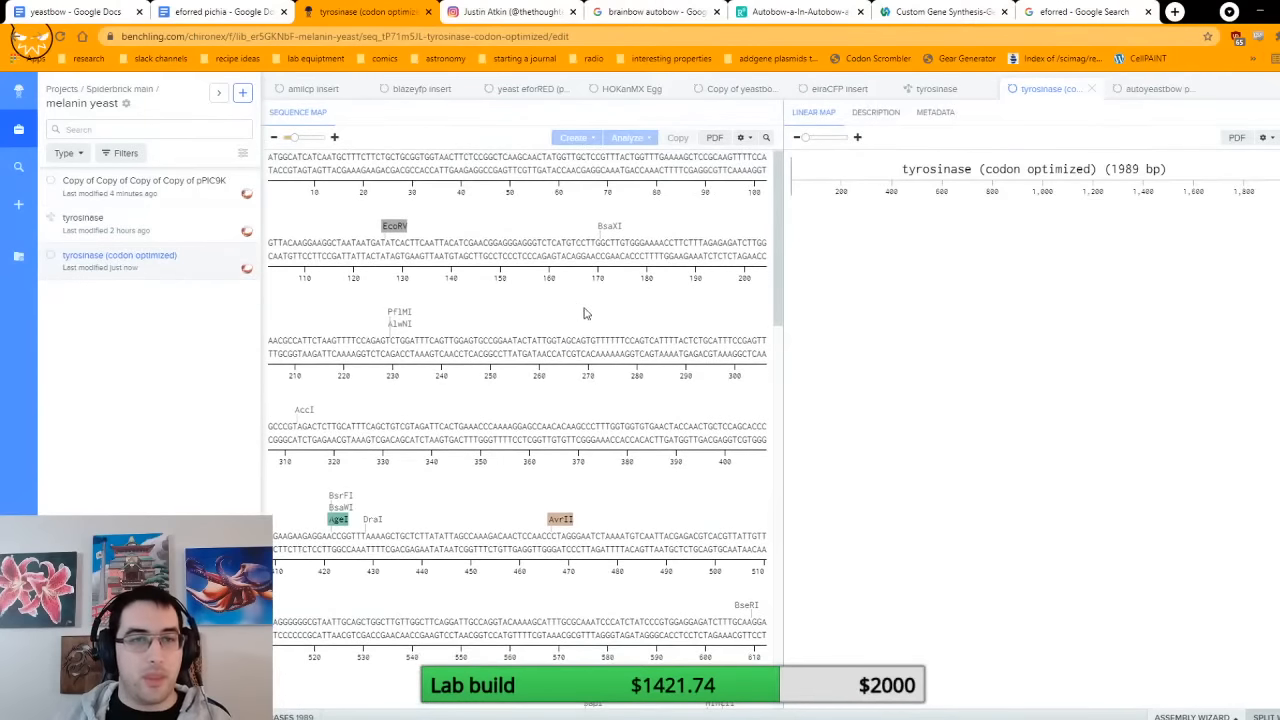
# Step: Annotate the entire codon-optimized sequence, bases 1 to 1989, as tyrosinase on the forward strand in dark gray
pyautogui.click(358, 168)
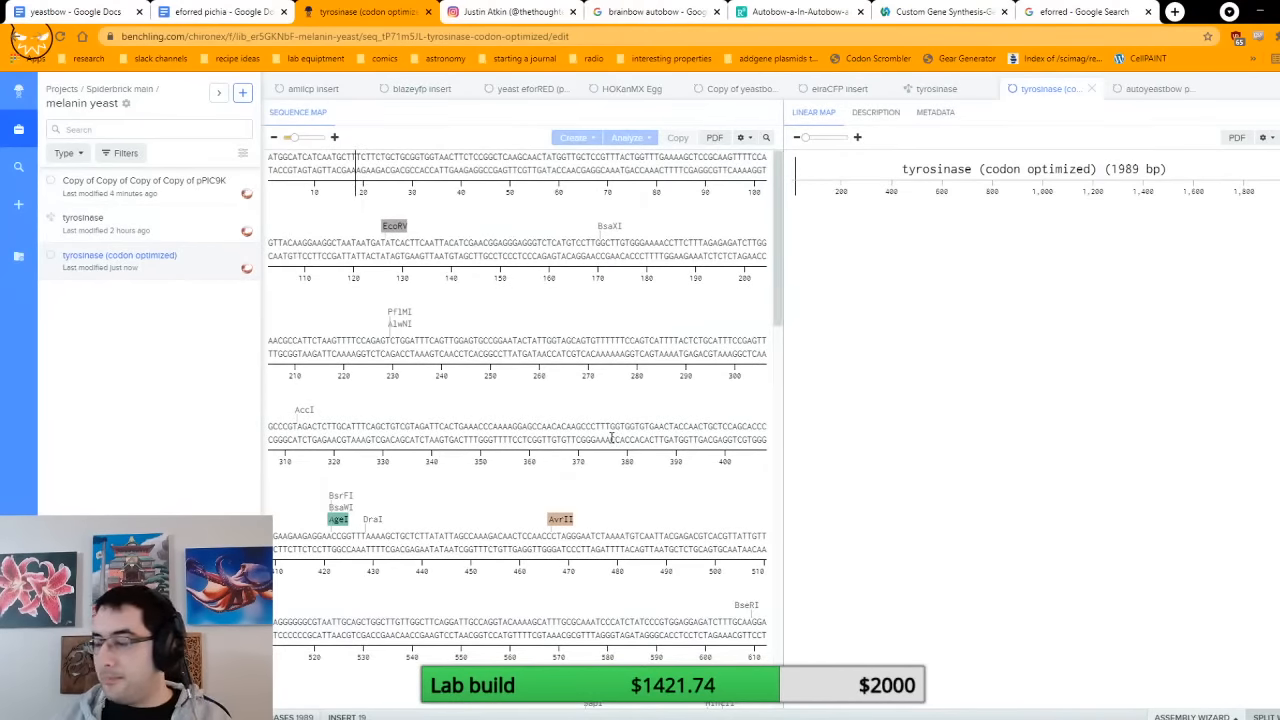
pyautogui.hotkey('ctrl', 'a')
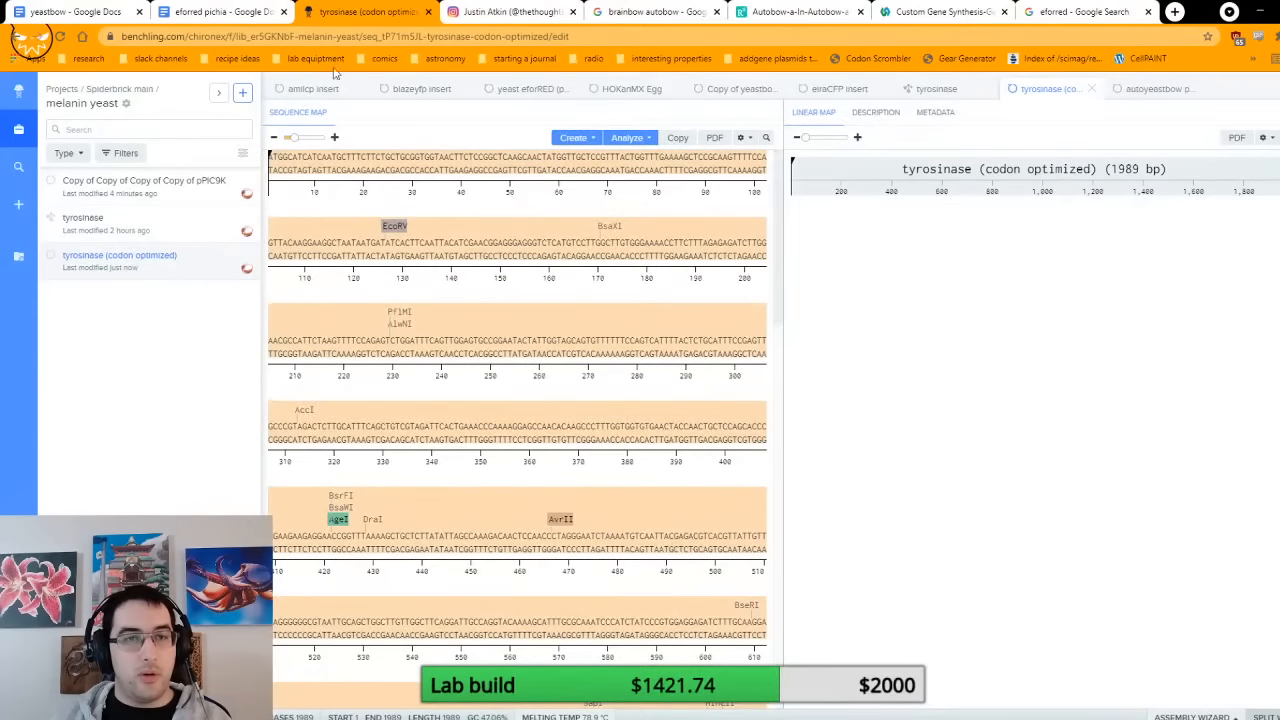
pyautogui.rightClick(427, 164)
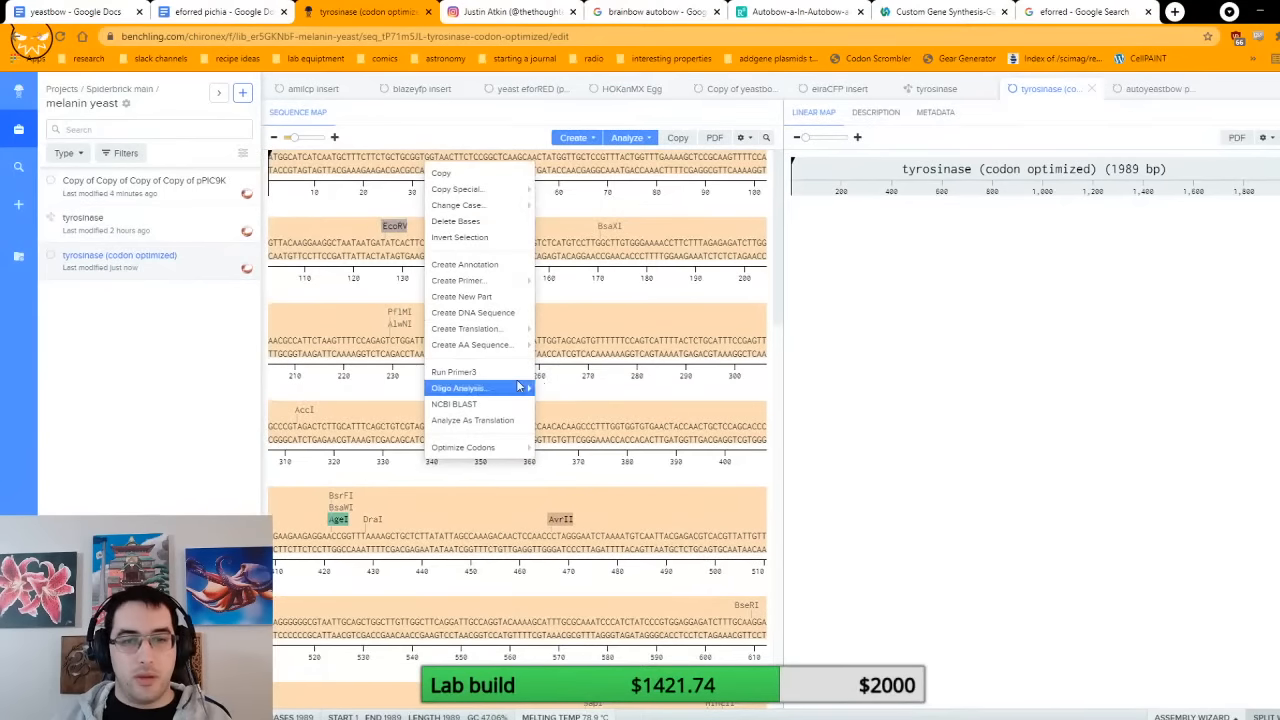
pyautogui.click(514, 266)
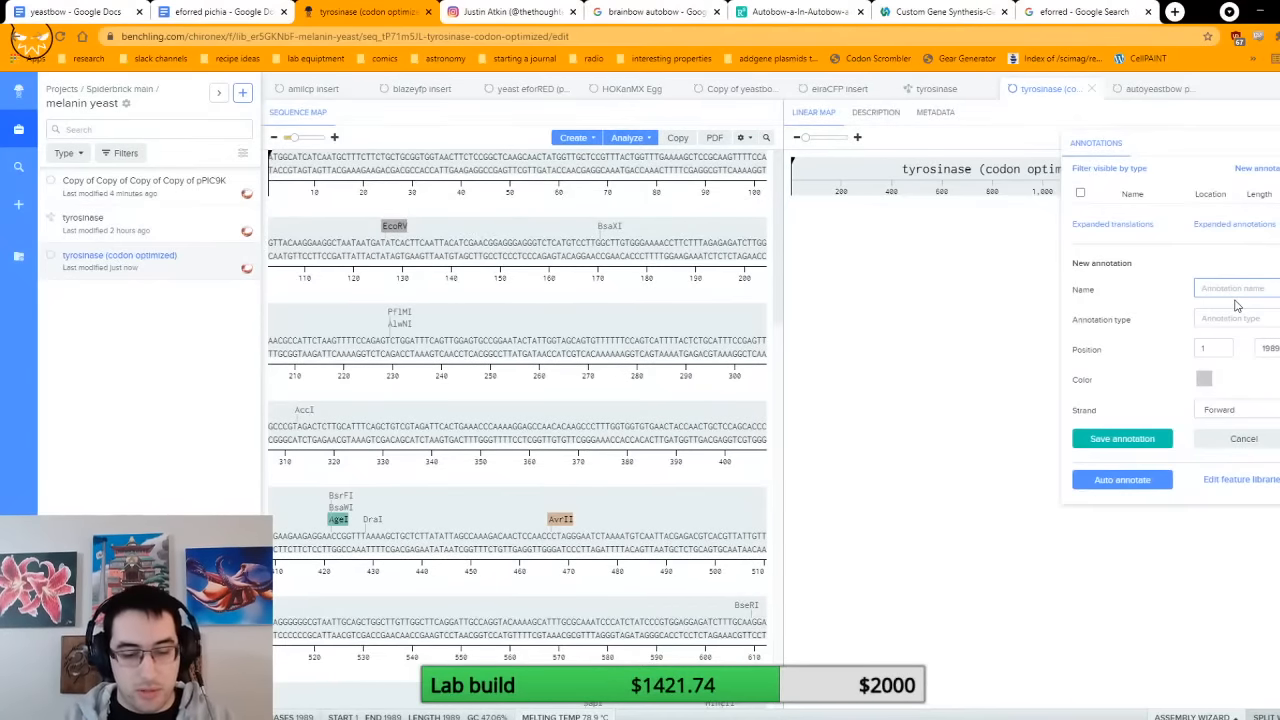
pyautogui.write('tyrosinase')
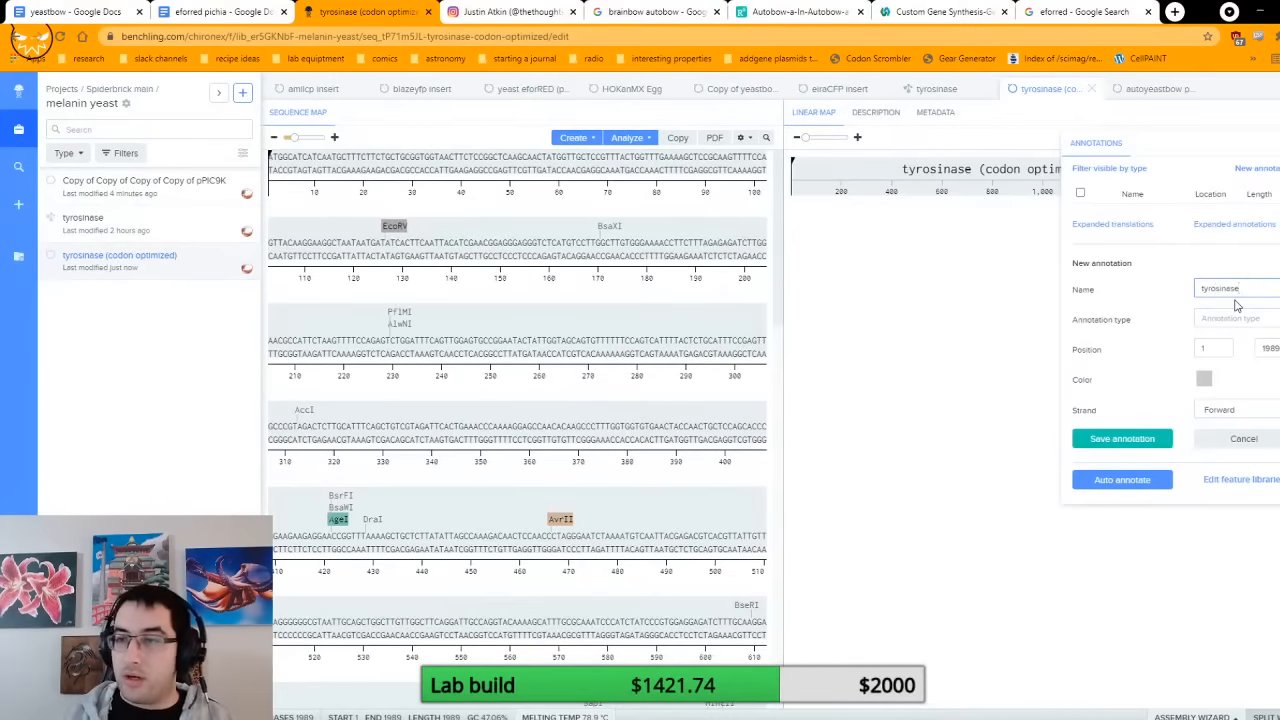
pyautogui.click(1204, 379)
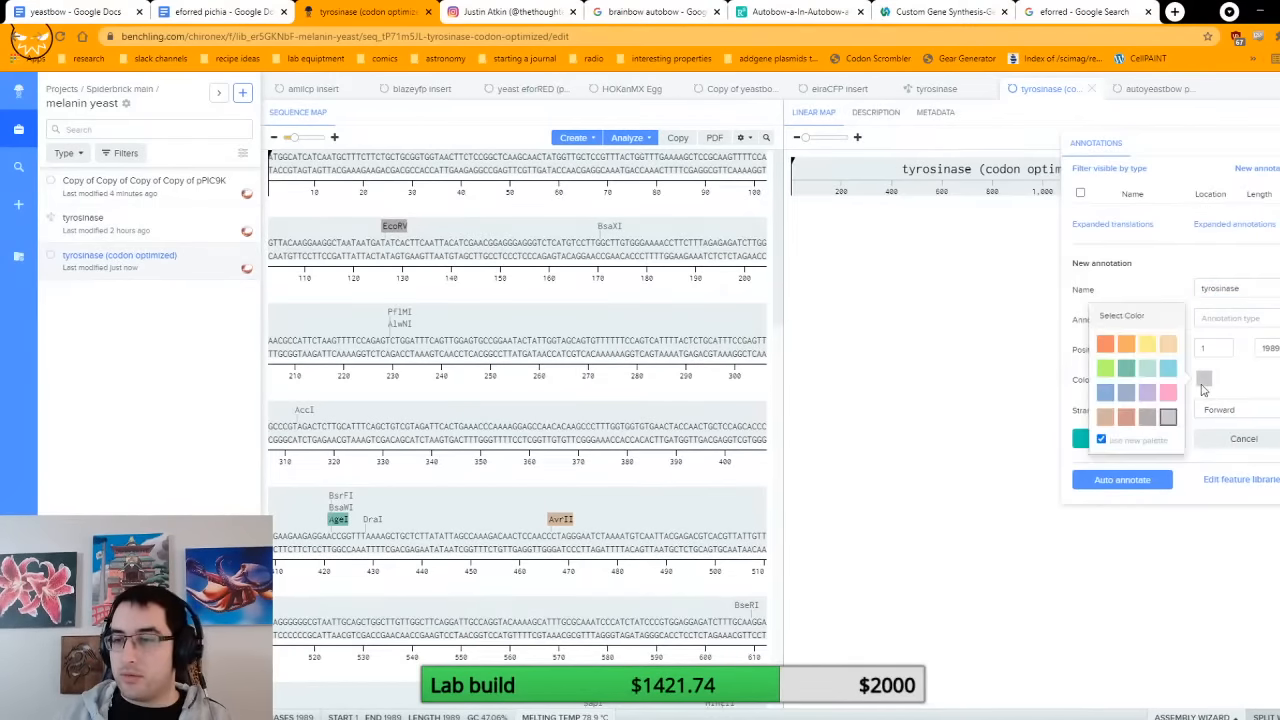
pyautogui.click(1147, 416)
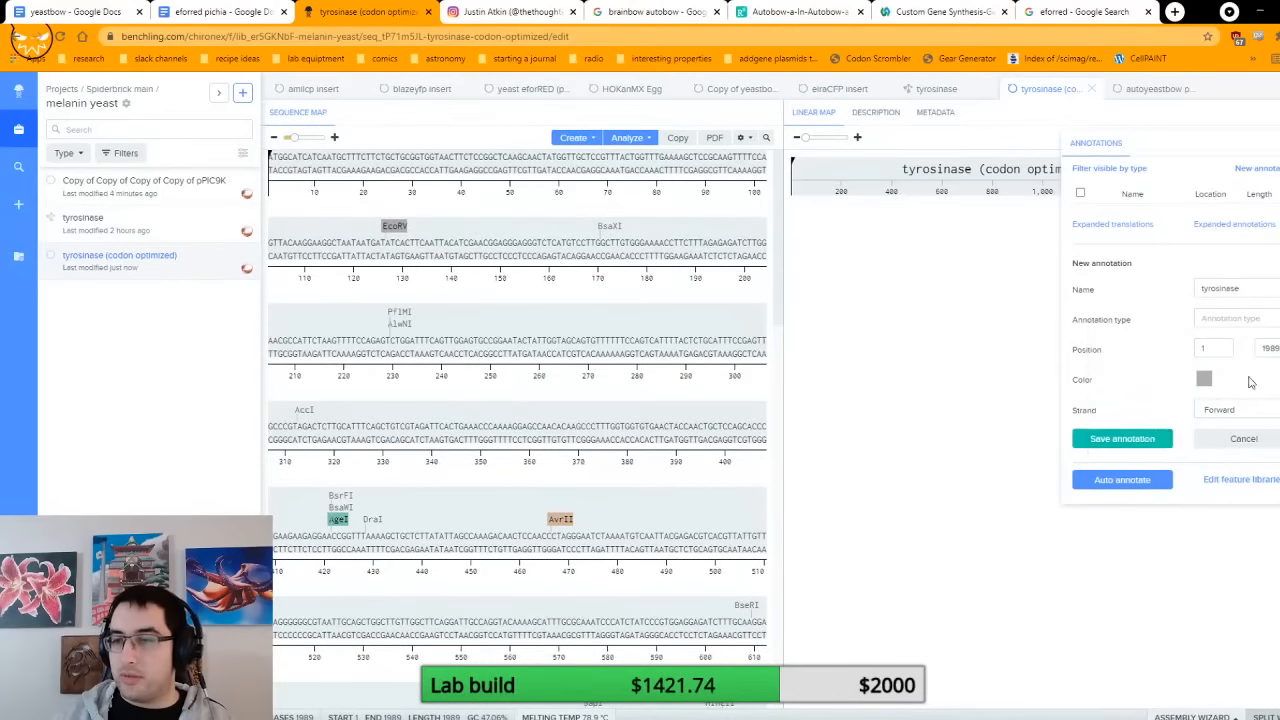
pyautogui.click(1122, 440)
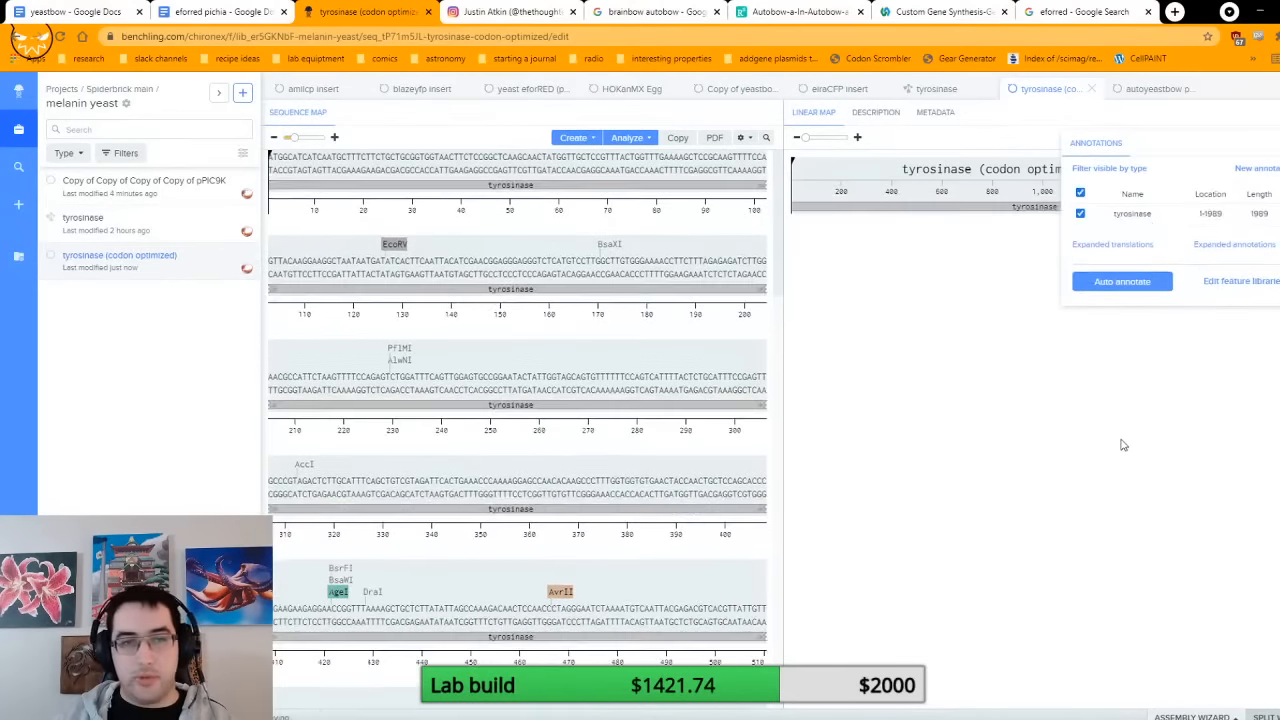
# Step: Create a forward translation of the entire codon-optimized tyrosinase sequence
pyautogui.hotkey('ctrl', 'a')
pyautogui.rightClick(402, 160)
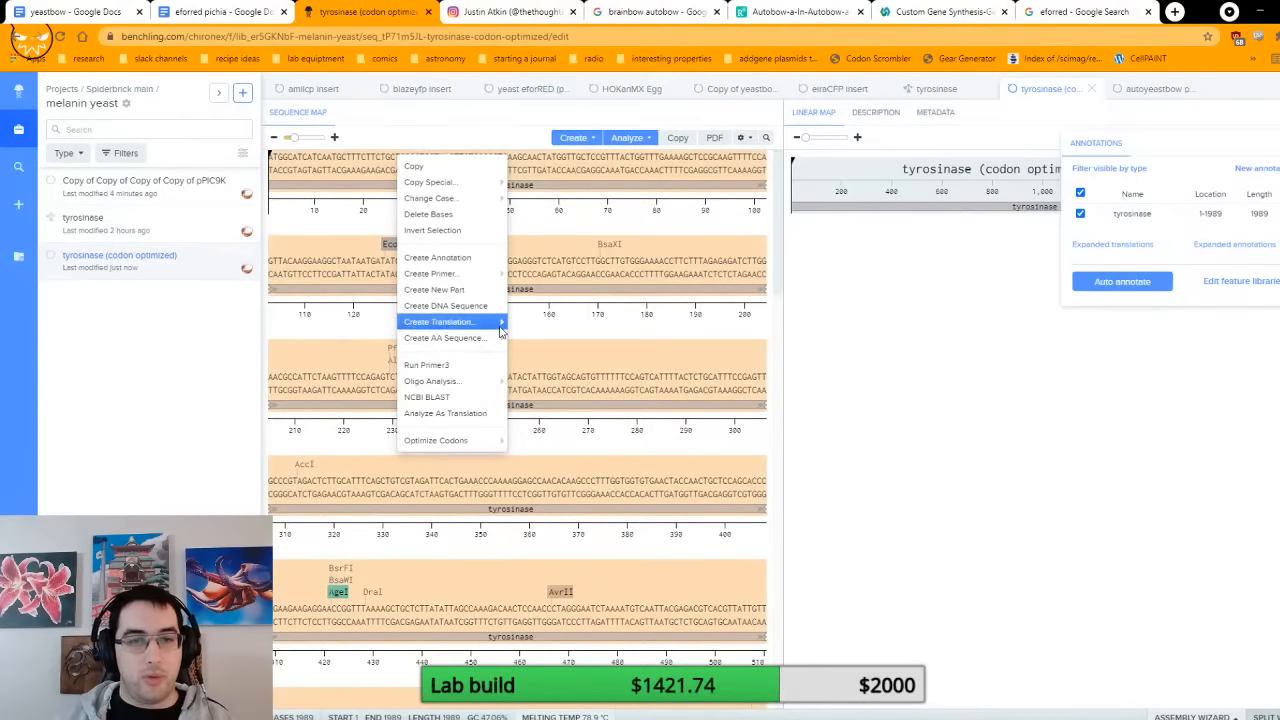
pyautogui.click(522, 322)
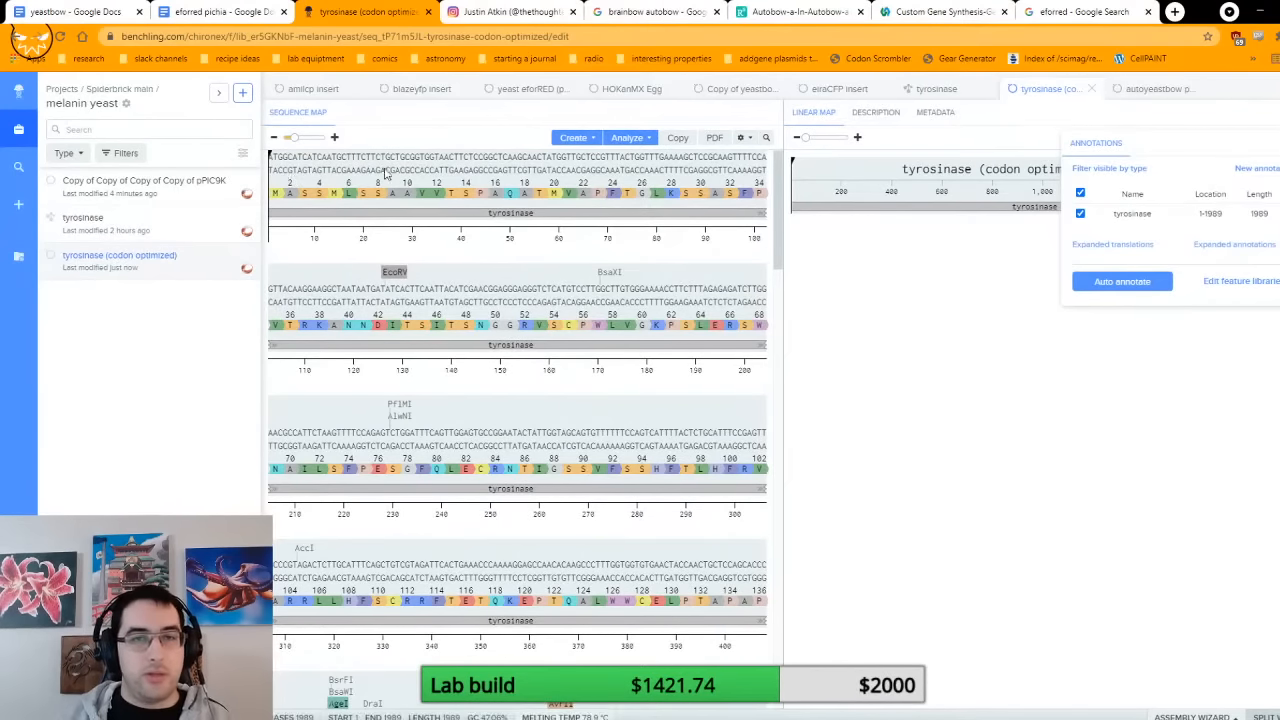
# Step: Copy the EcoRI recognition sequence GAATTC from the digest enzyme details and insert it before the tyrosinase start codon
pyautogui.click(1279, 178)
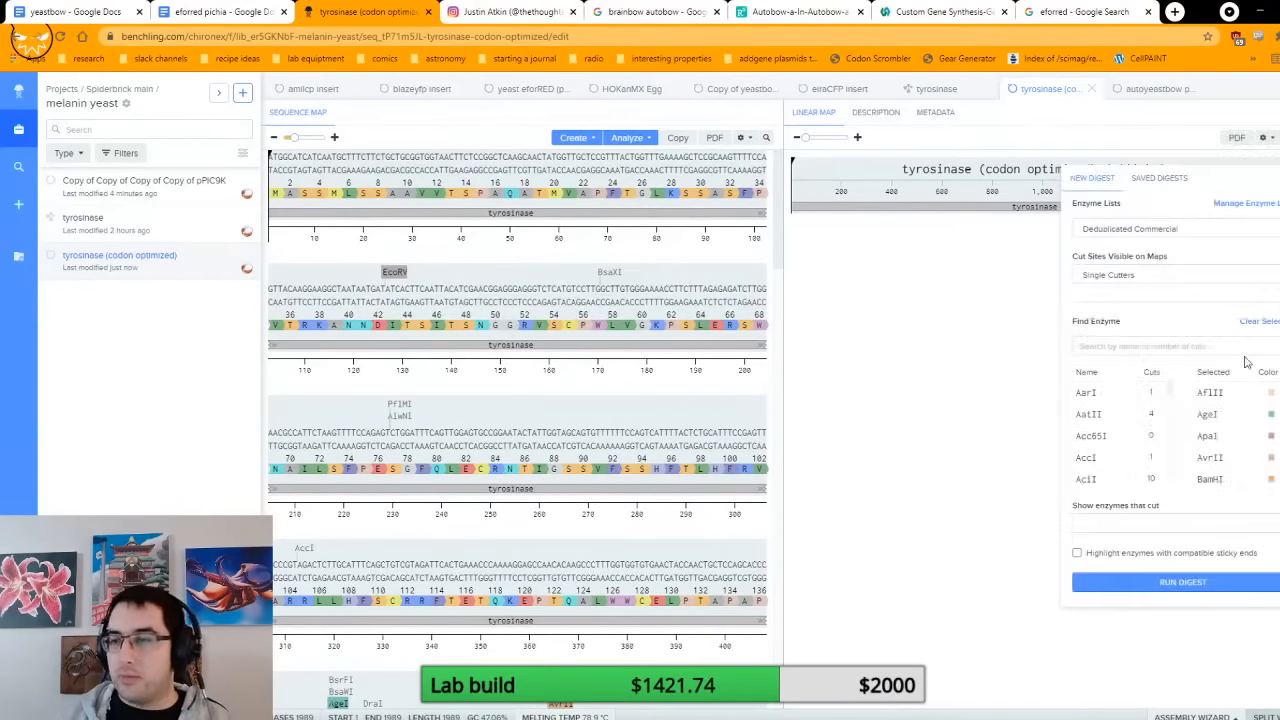
pyautogui.scroll(-1, 1233, 393)
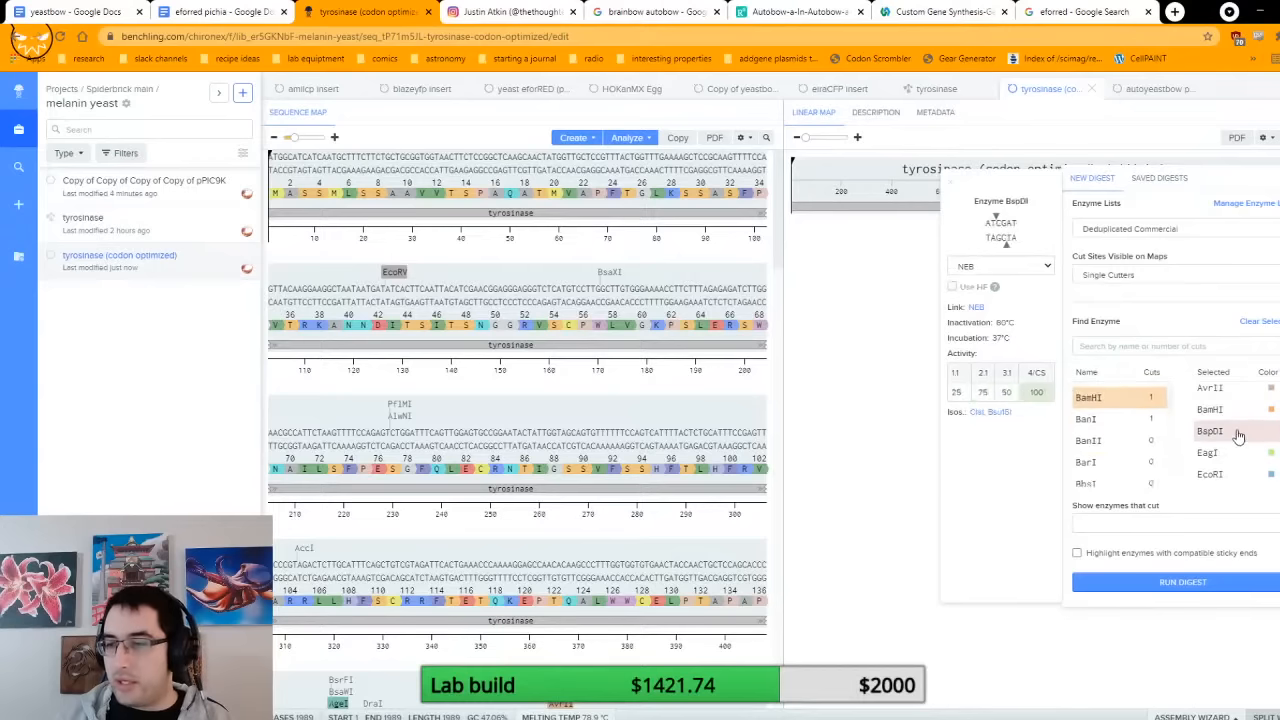
pyautogui.click(1210, 474)
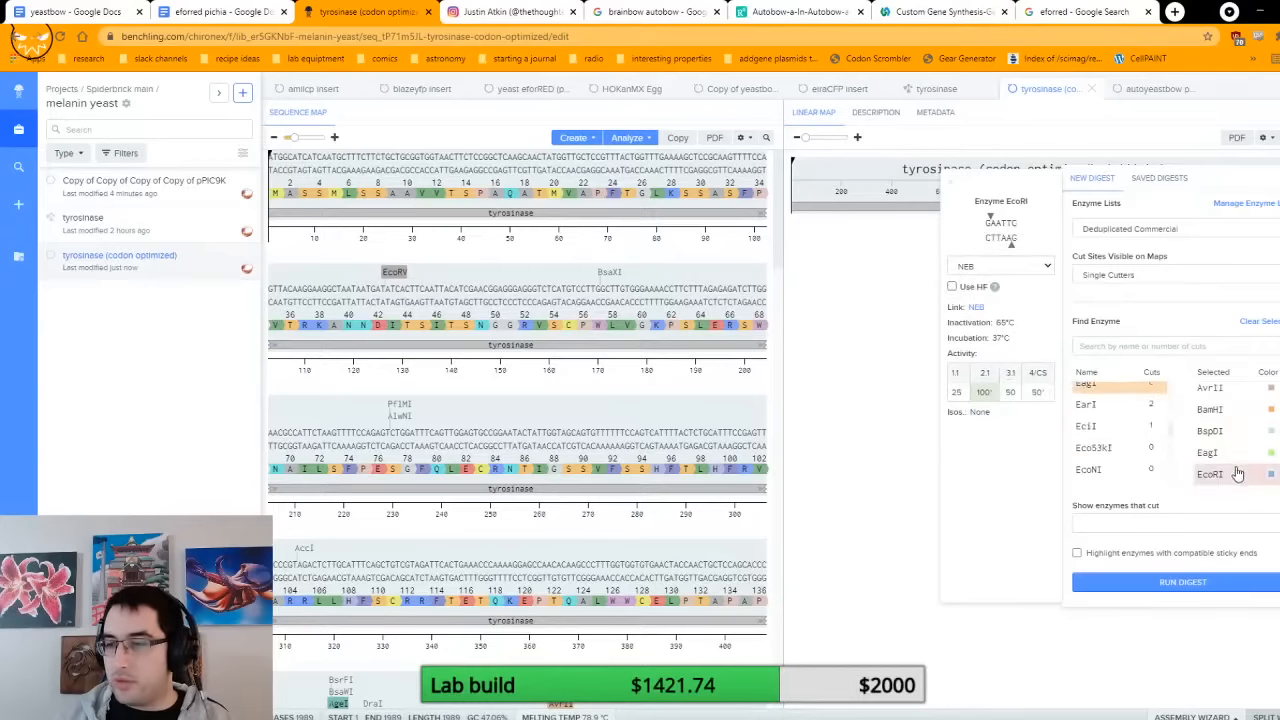
pyautogui.doubleClick(1001, 223)
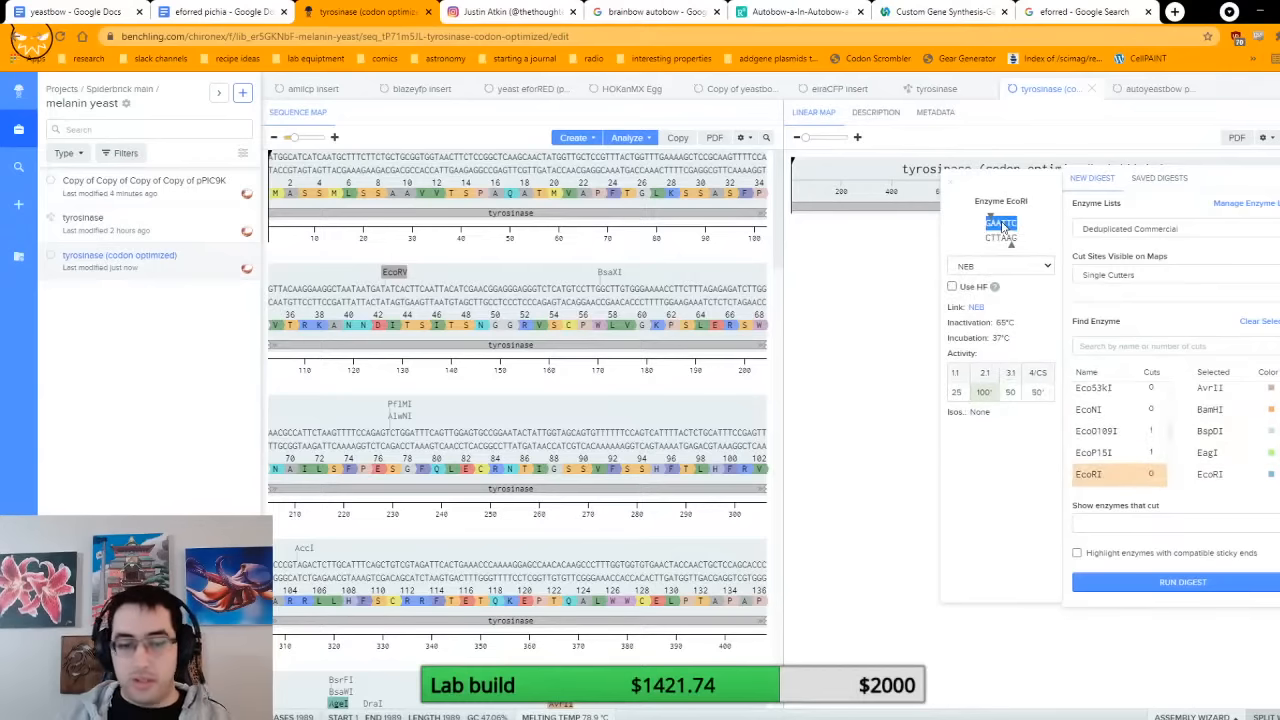
pyautogui.click(279, 167)
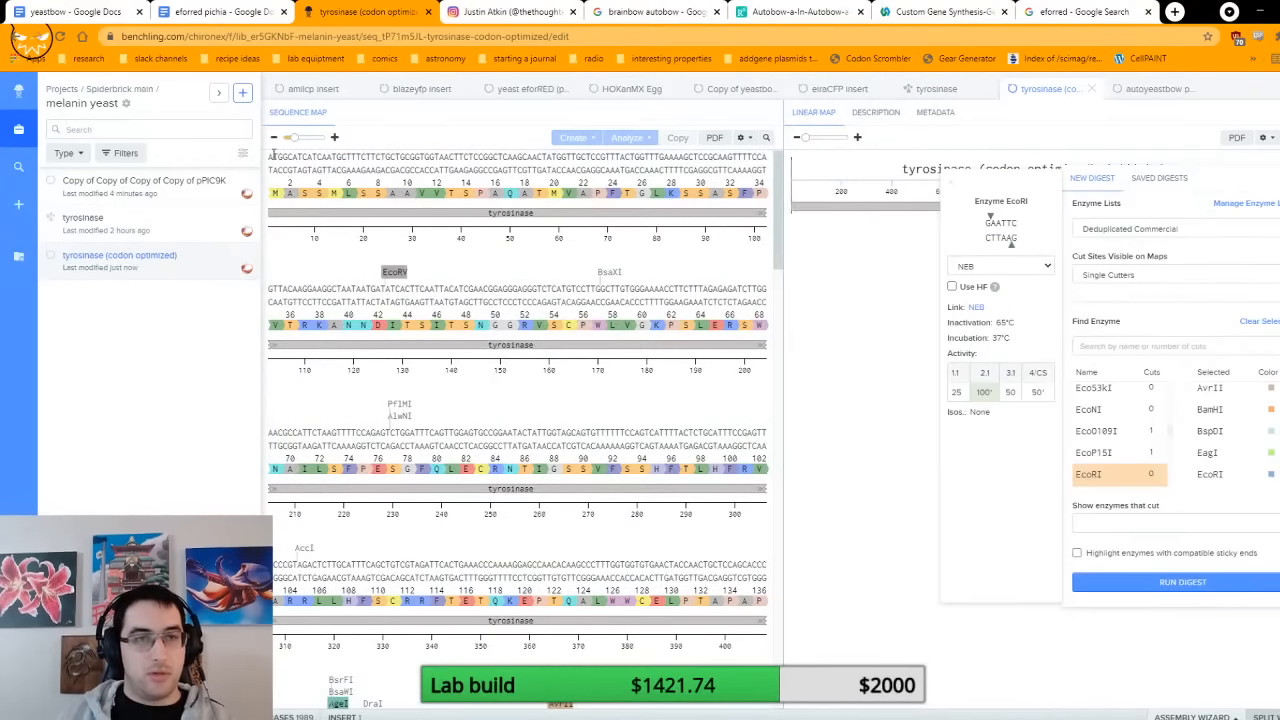
pyautogui.hotkey('ctrl', 'v')
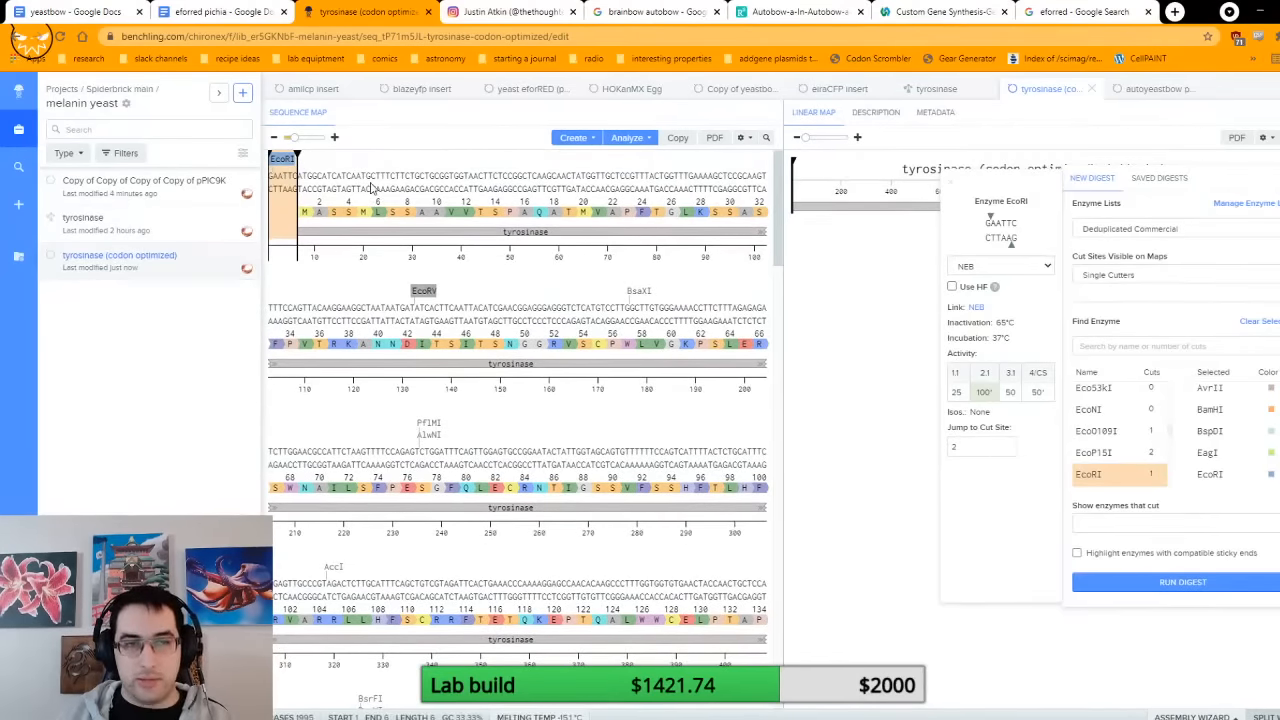
# Step: Create a forward translation of the inserted EcoRI site at bases 1 to 6
pyautogui.rightClick(283, 184)
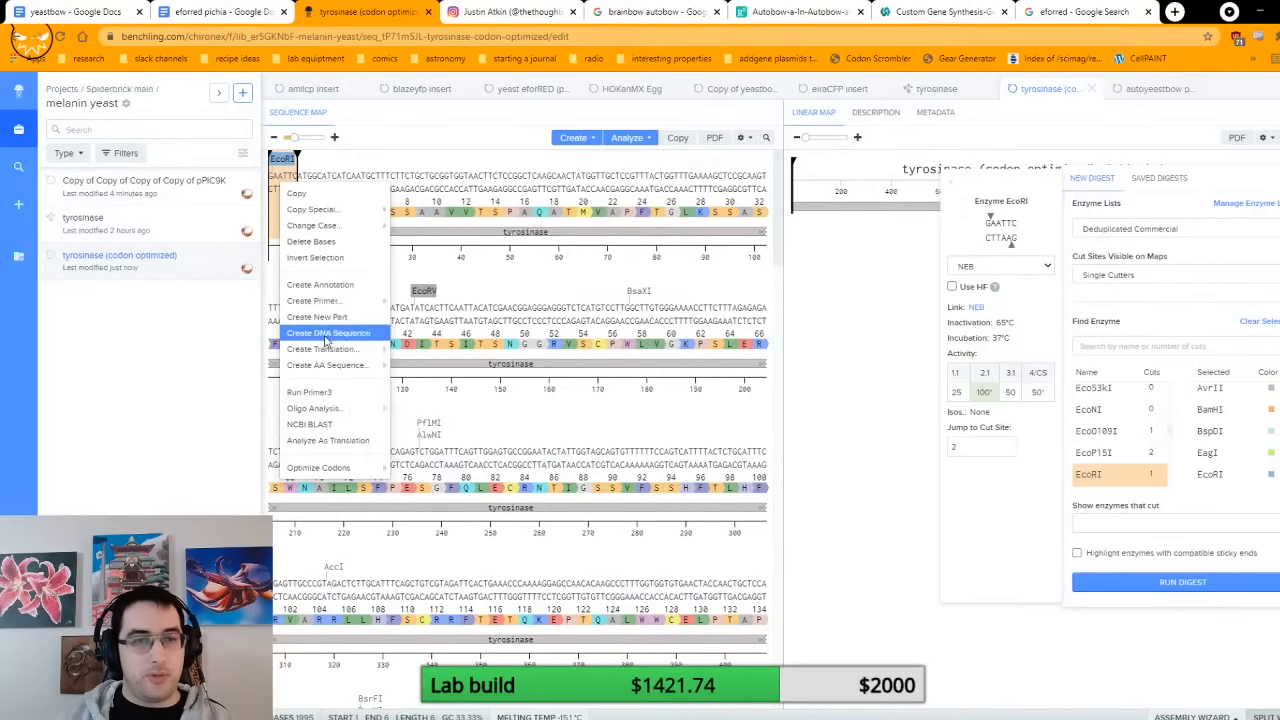
pyautogui.moveTo(345, 349)
pyautogui.click(410, 349)
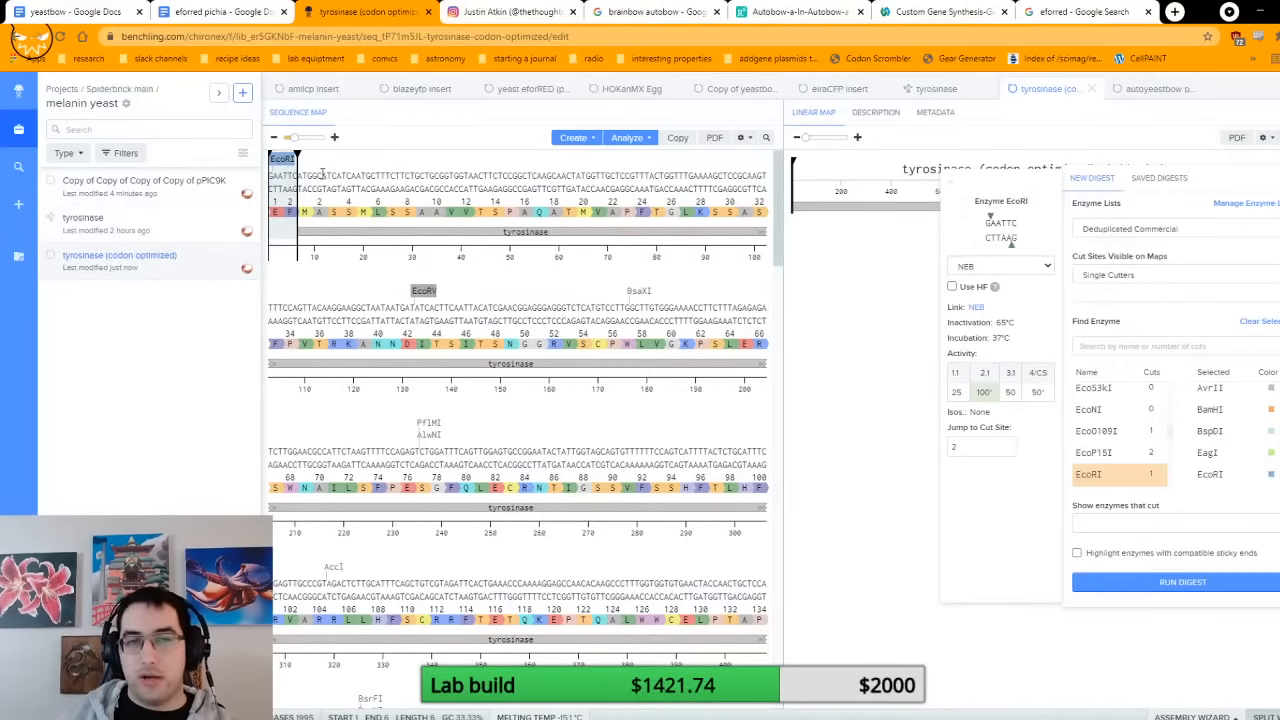
# Step: Copy the NotI recognition sequence GCGGCCGC from the digest enzyme details and insert it after the last tyrosinase base
pyautogui.scroll(-20, 363, 172)
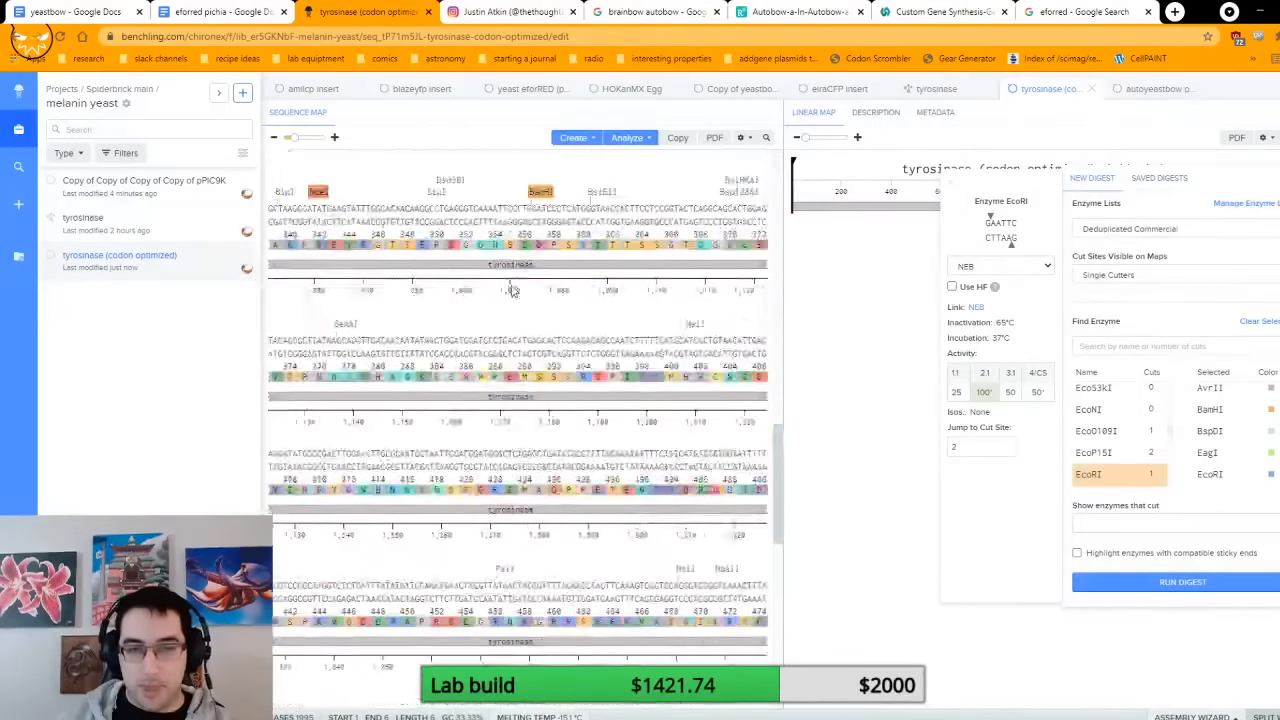
pyautogui.scroll(-10, 1243, 460)
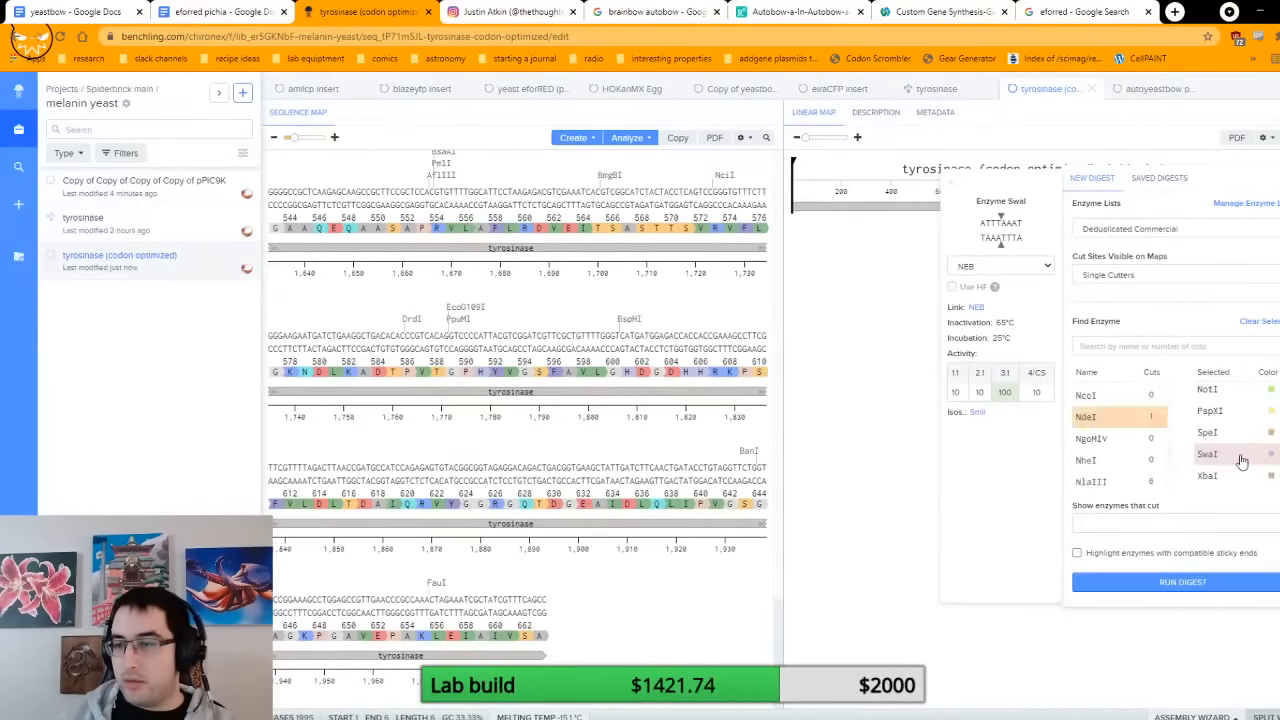
pyautogui.click(1245, 463)
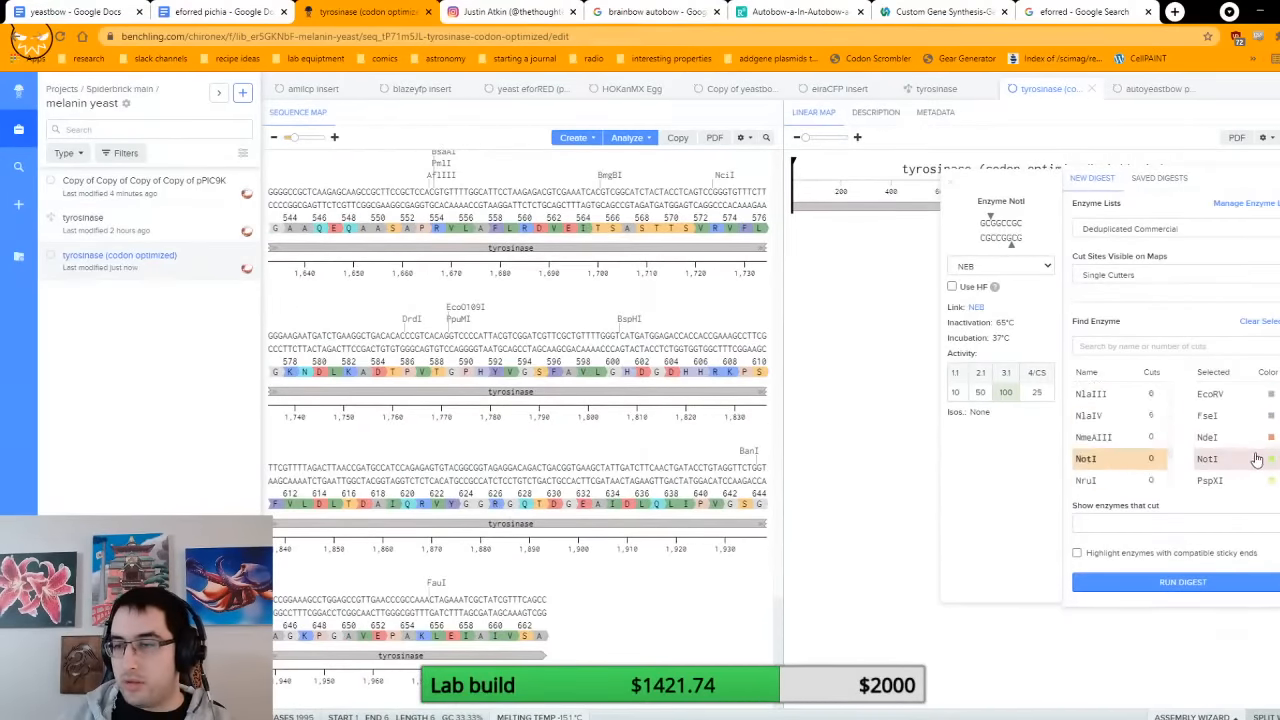
pyautogui.doubleClick(1009, 226)
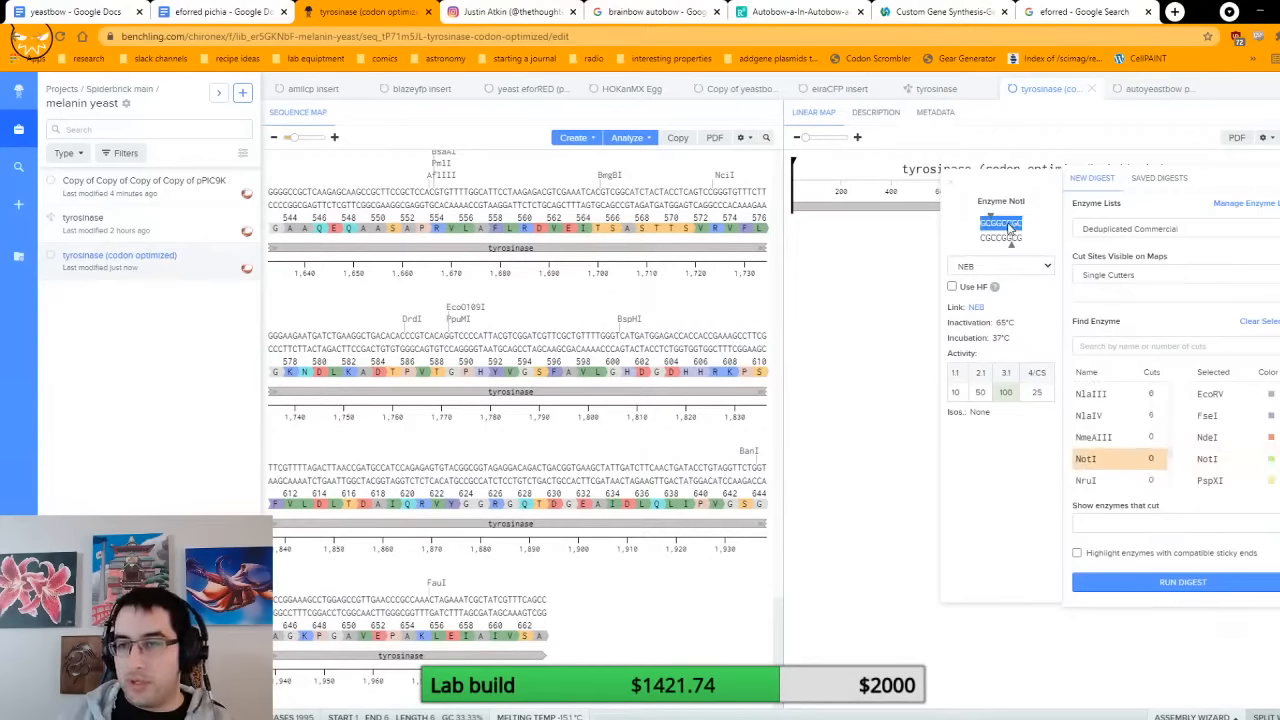
pyautogui.click(552, 615)
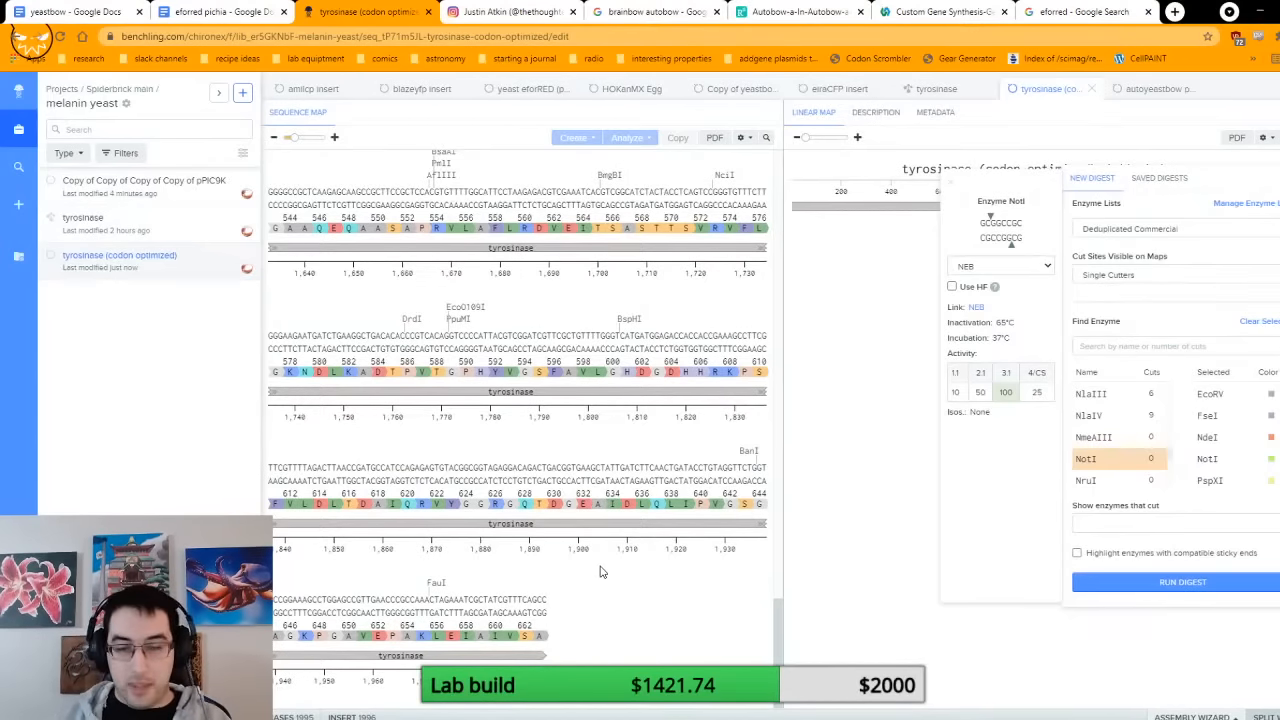
pyautogui.hotkey('ctrl', 'v')
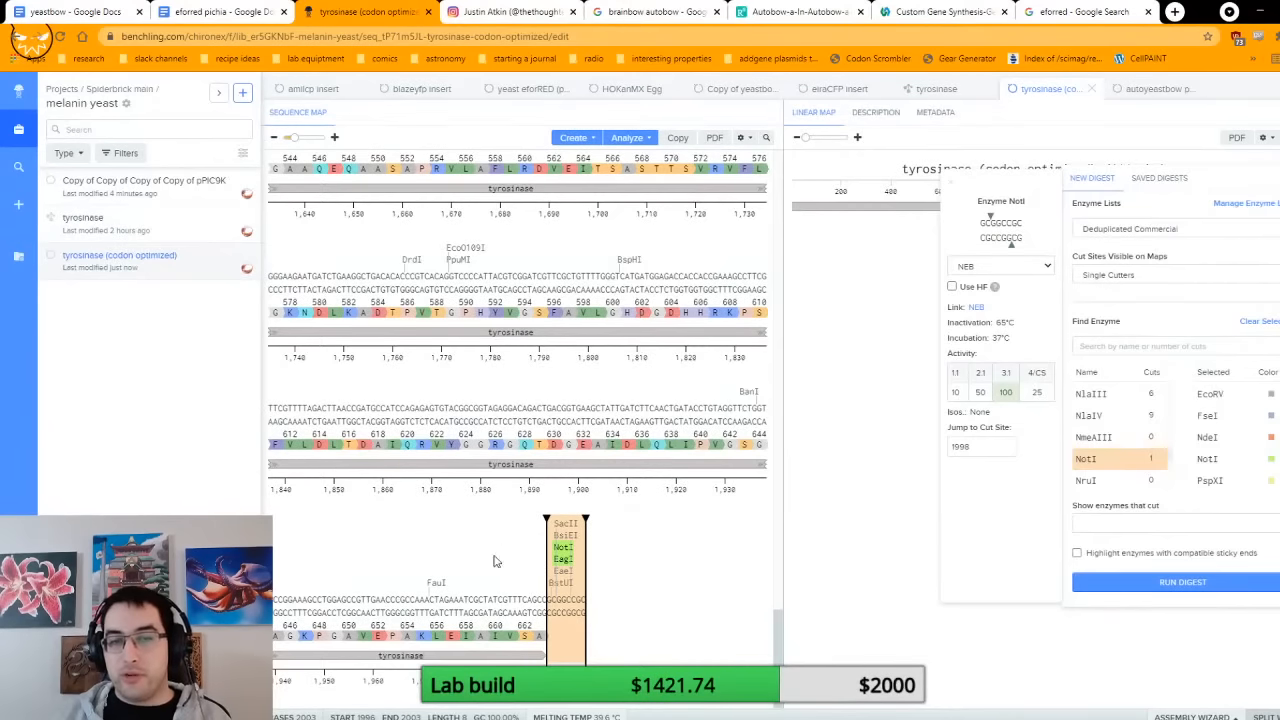
# Step: Insert the three stop codons TAATAGTGA at position 1996, between the tyrosinase end and the NotI site
pyautogui.click(549, 609)
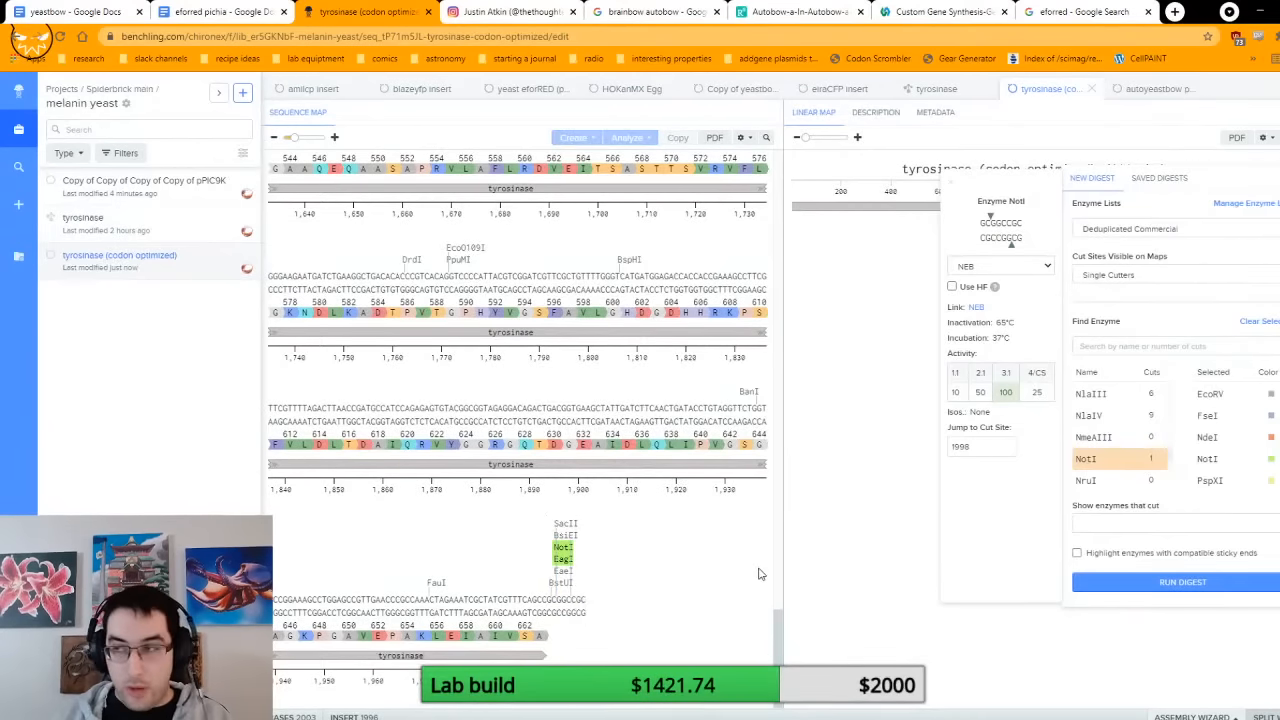
pyautogui.write('T')
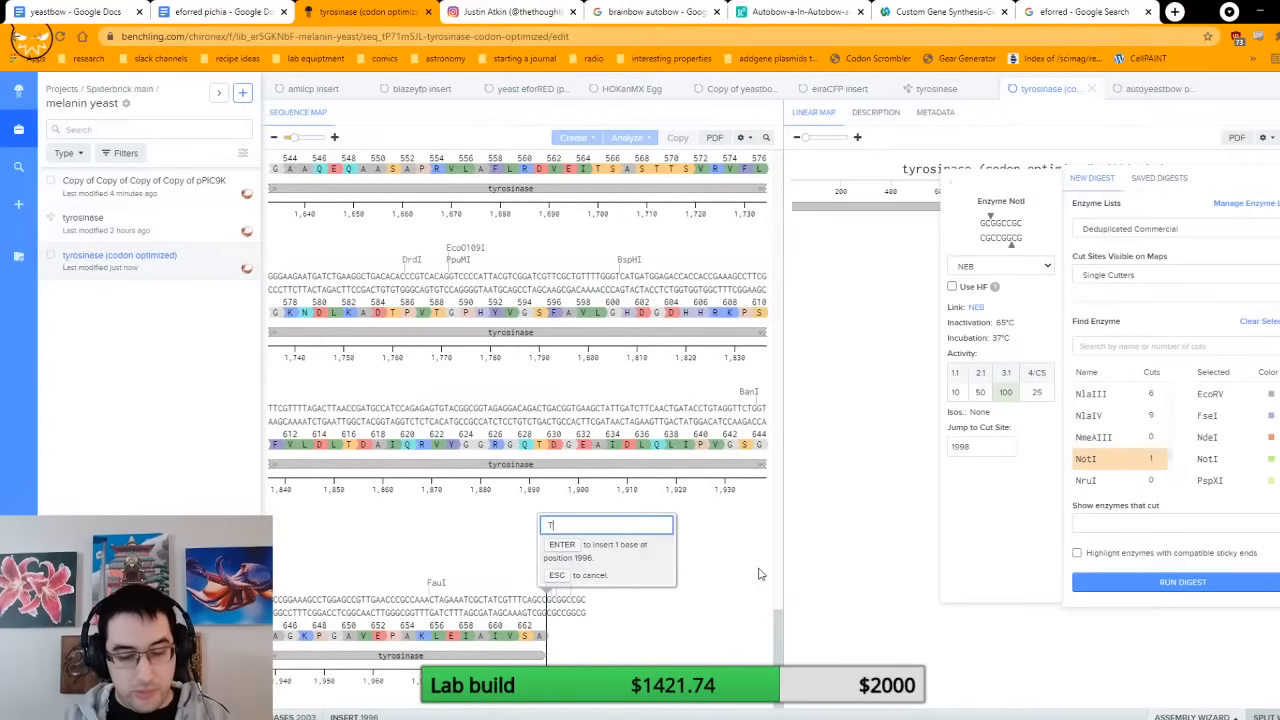
pyautogui.write('AATAG')
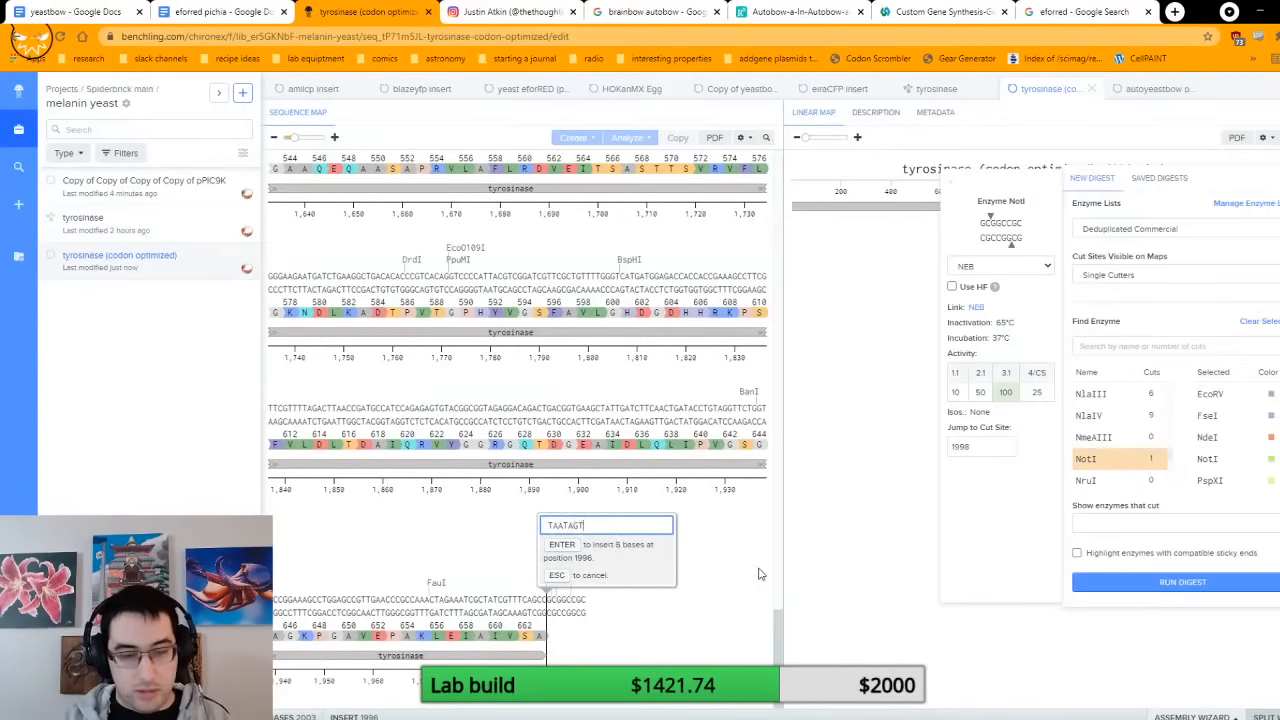
pyautogui.write('TGA')
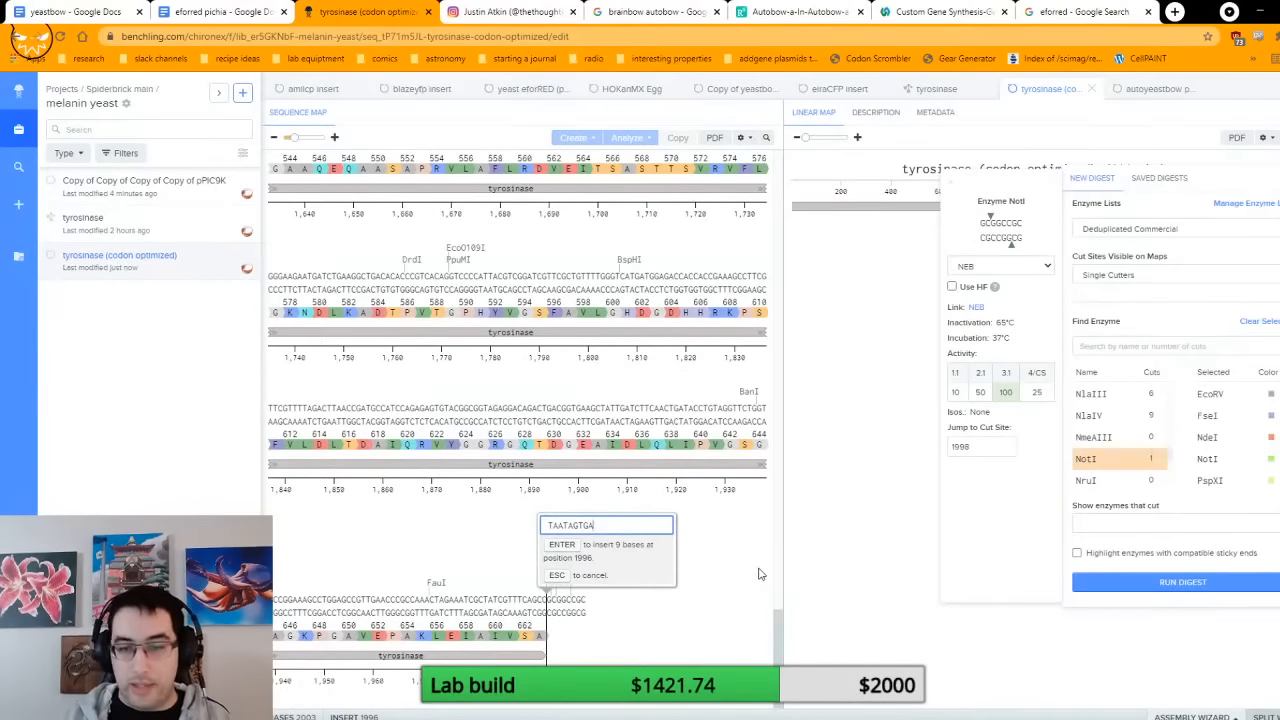
pyautogui.press('Return')
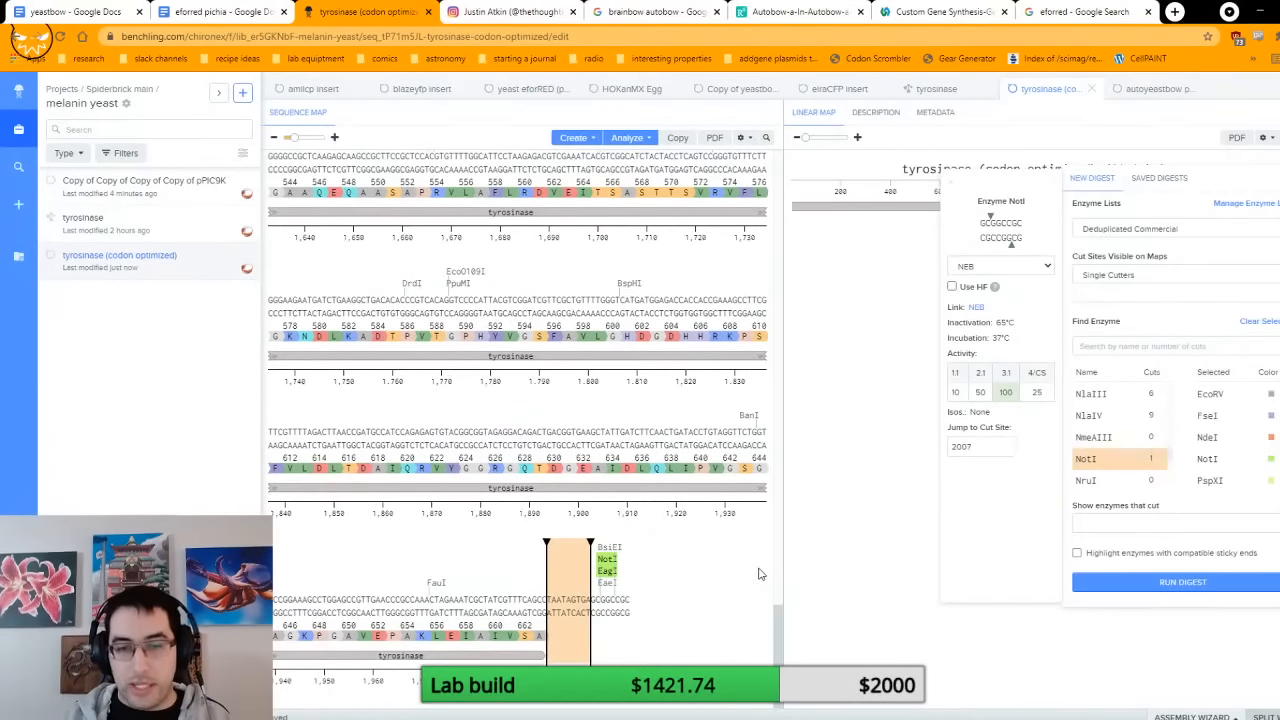
# Step: Create a forward translation of the inserted stop codons at bases 1996 to 2004
pyautogui.rightClick(566, 600)
pyautogui.moveTo(654, 597)
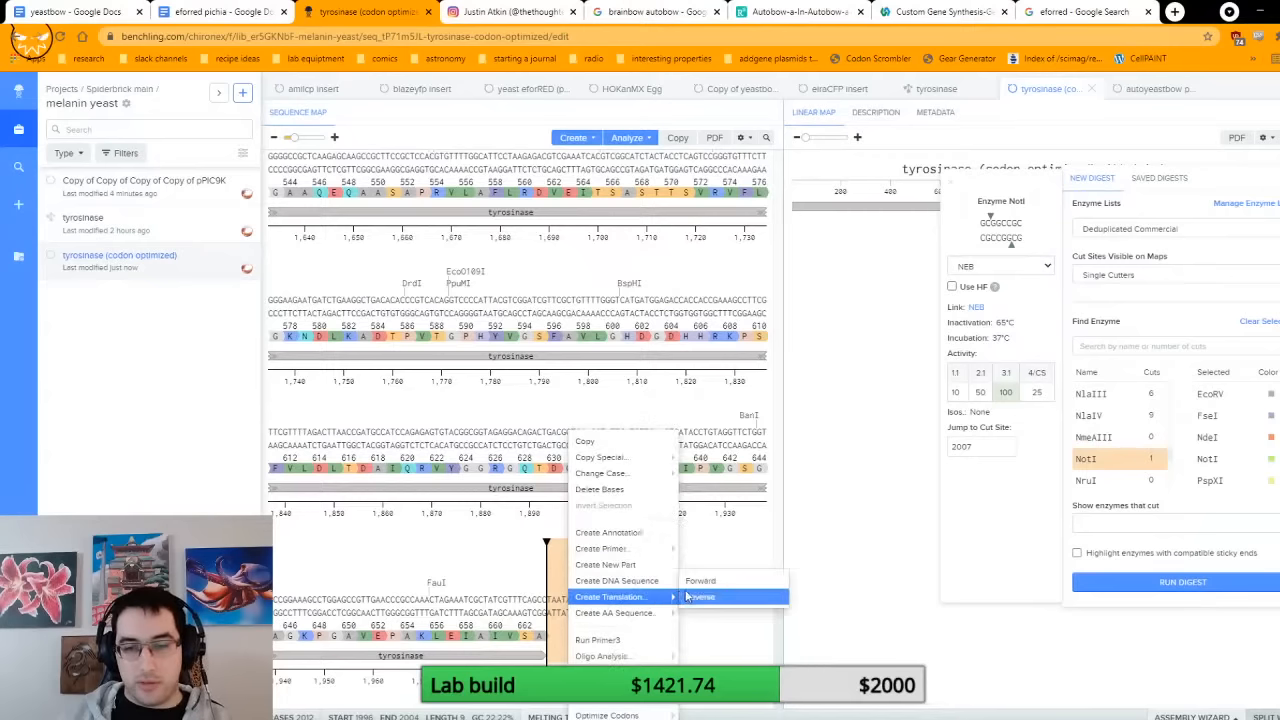
pyautogui.click(705, 590)
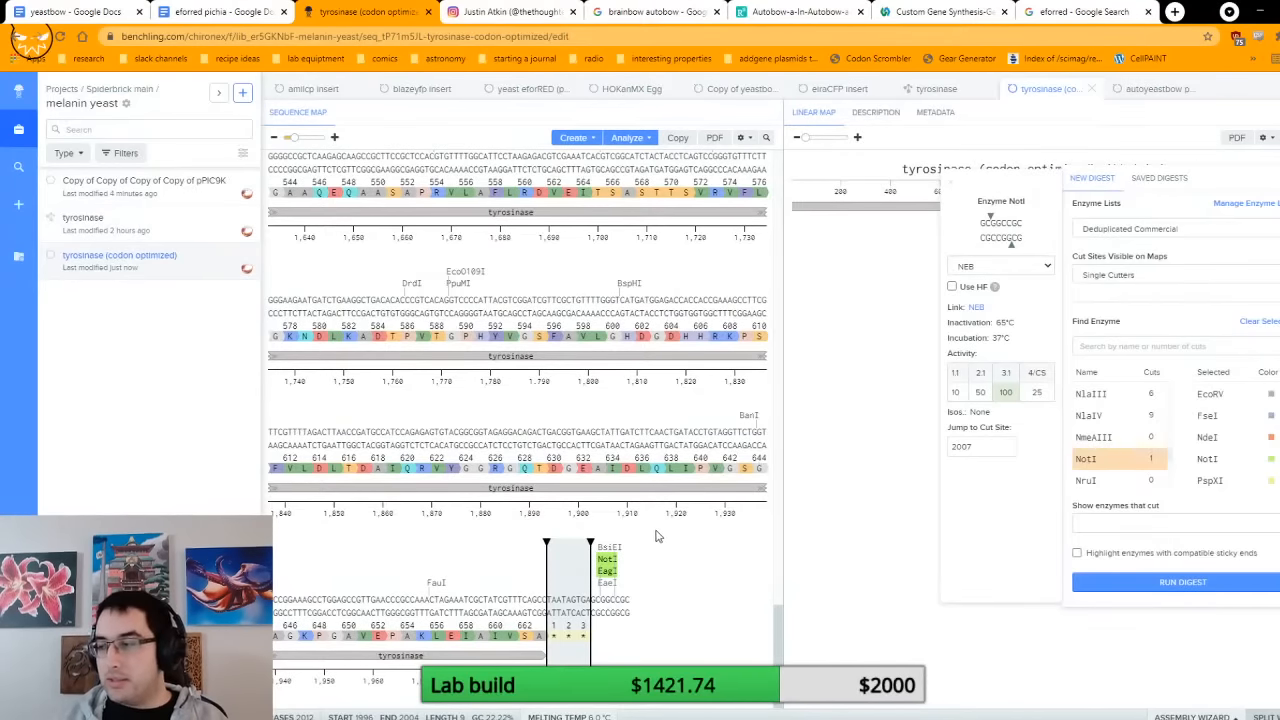
# Step: Search Google for the his tag sequence in a new browser tab and return to the codon-optimized tyrosinase sequence
pyautogui.click(550, 613)
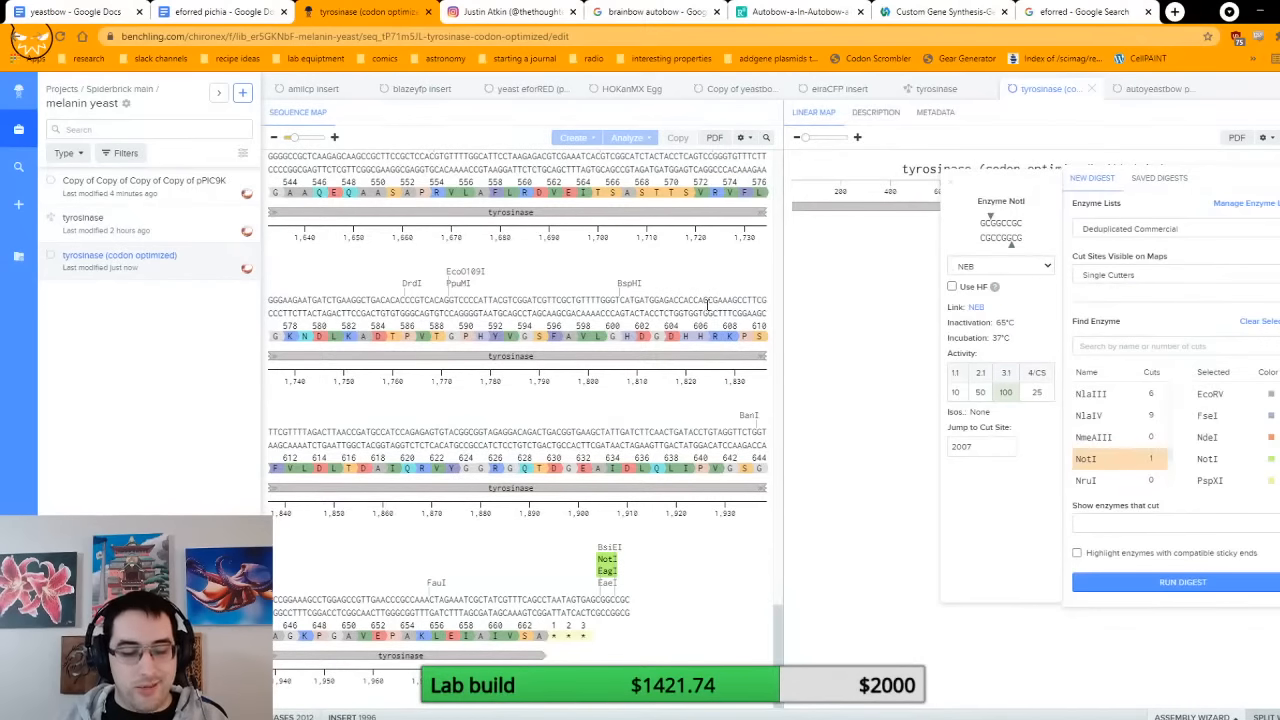
pyautogui.hotkey('ctrl', 't')
pyautogui.write('his tag')
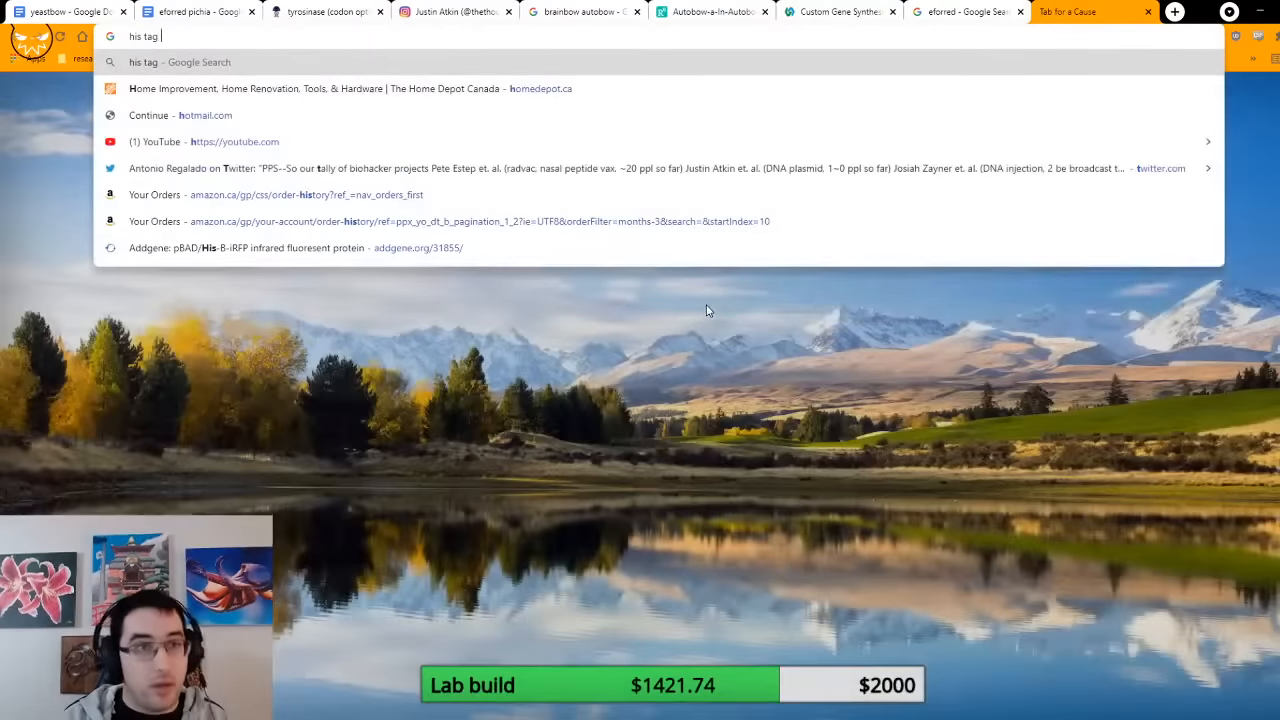
pyautogui.press('Down')
pyautogui.press('Down')
pyautogui.press('Down')
pyautogui.press('Down')
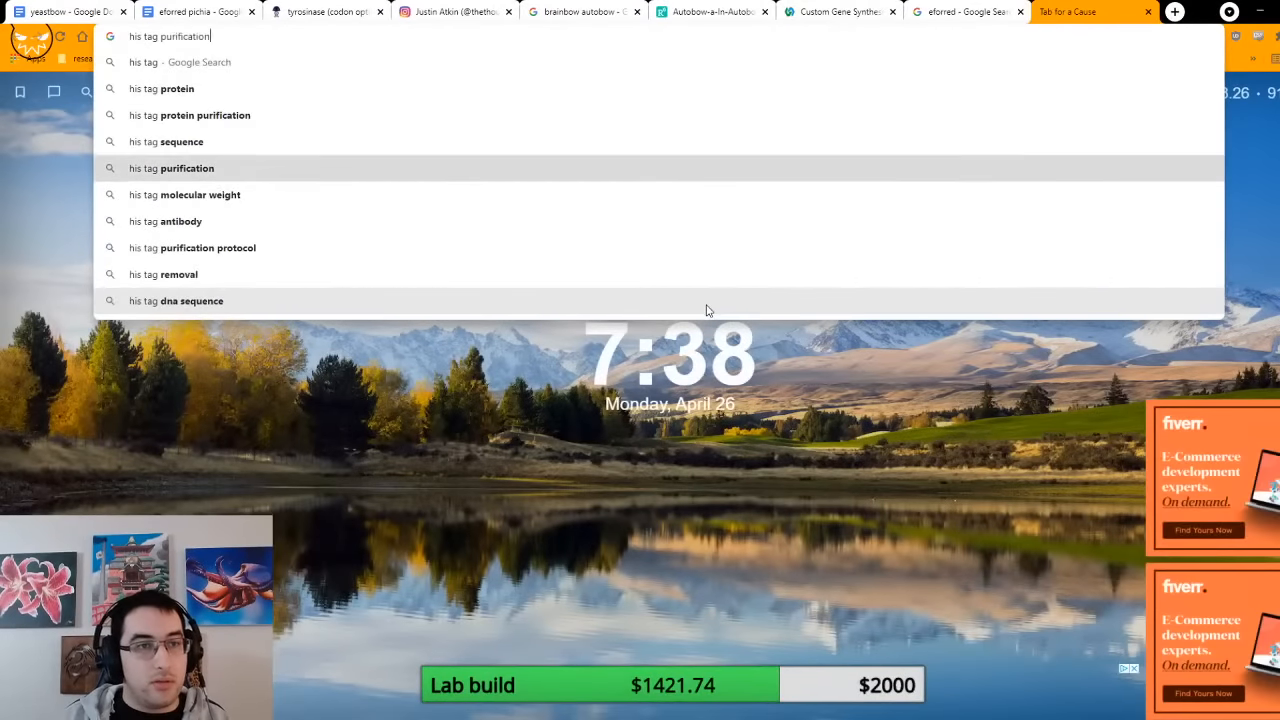
pyautogui.press('Up')
pyautogui.press('Return')
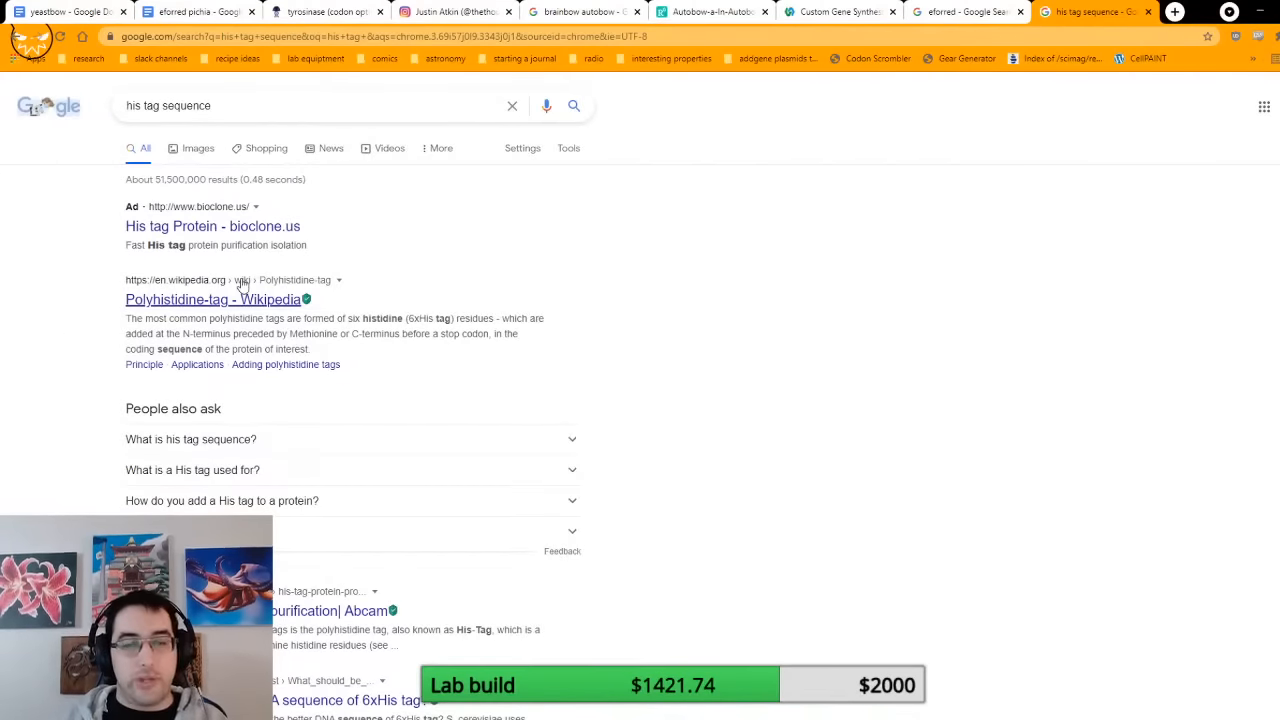
pyautogui.click(284, 9)
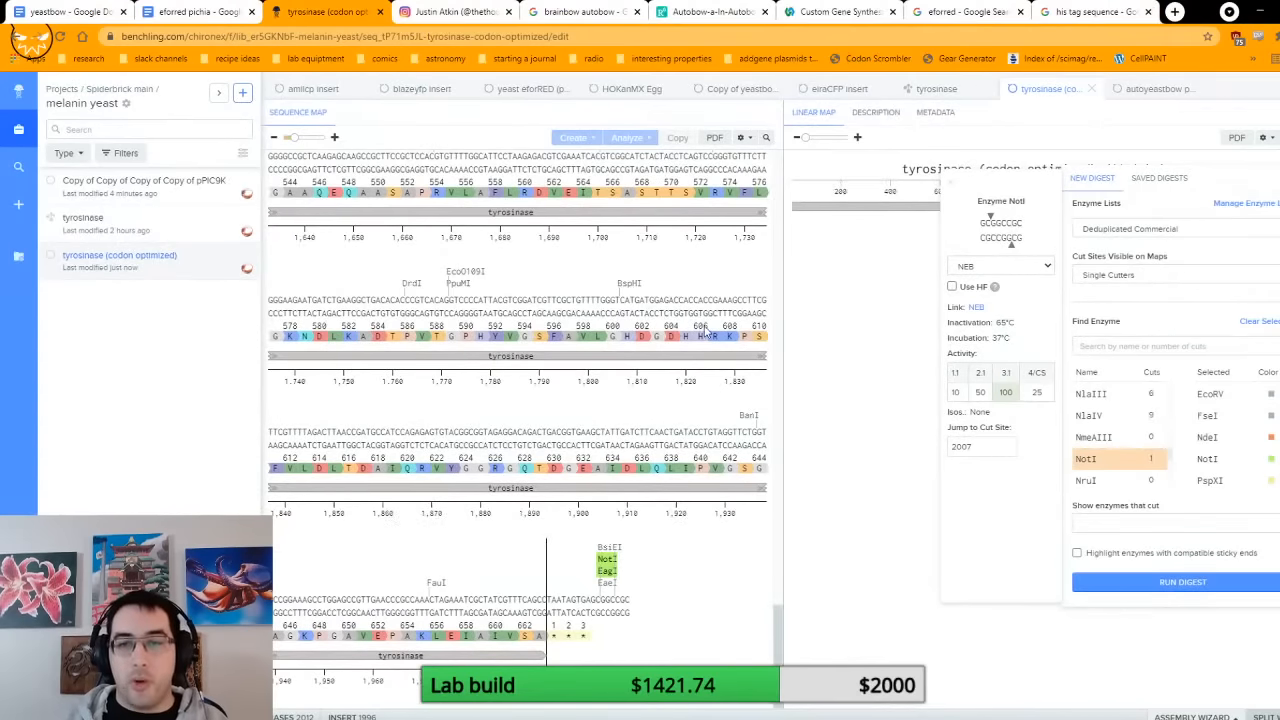
# Step: Copy the histidine codon CAT at bases 1807 to 1809 of the tyrosinase sequence
pyautogui.click(628, 337)
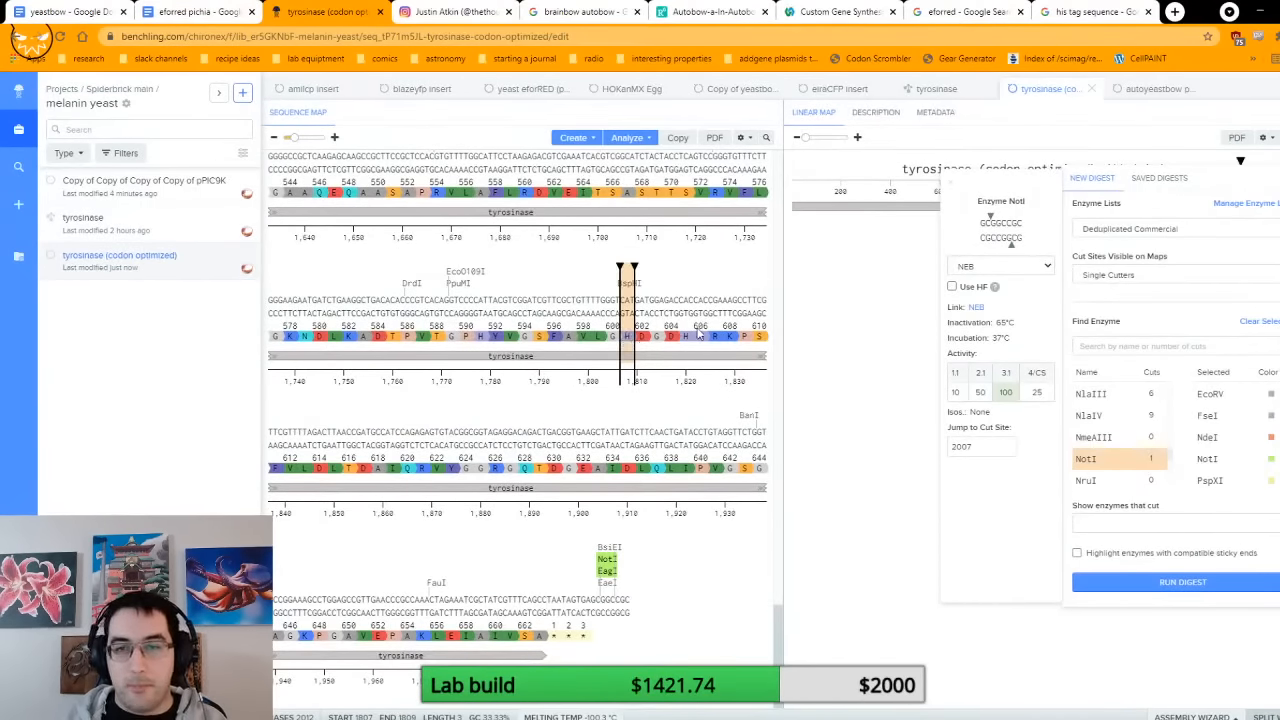
pyautogui.hotkey('ctrl', 't')
pyautogui.write('codon ta')
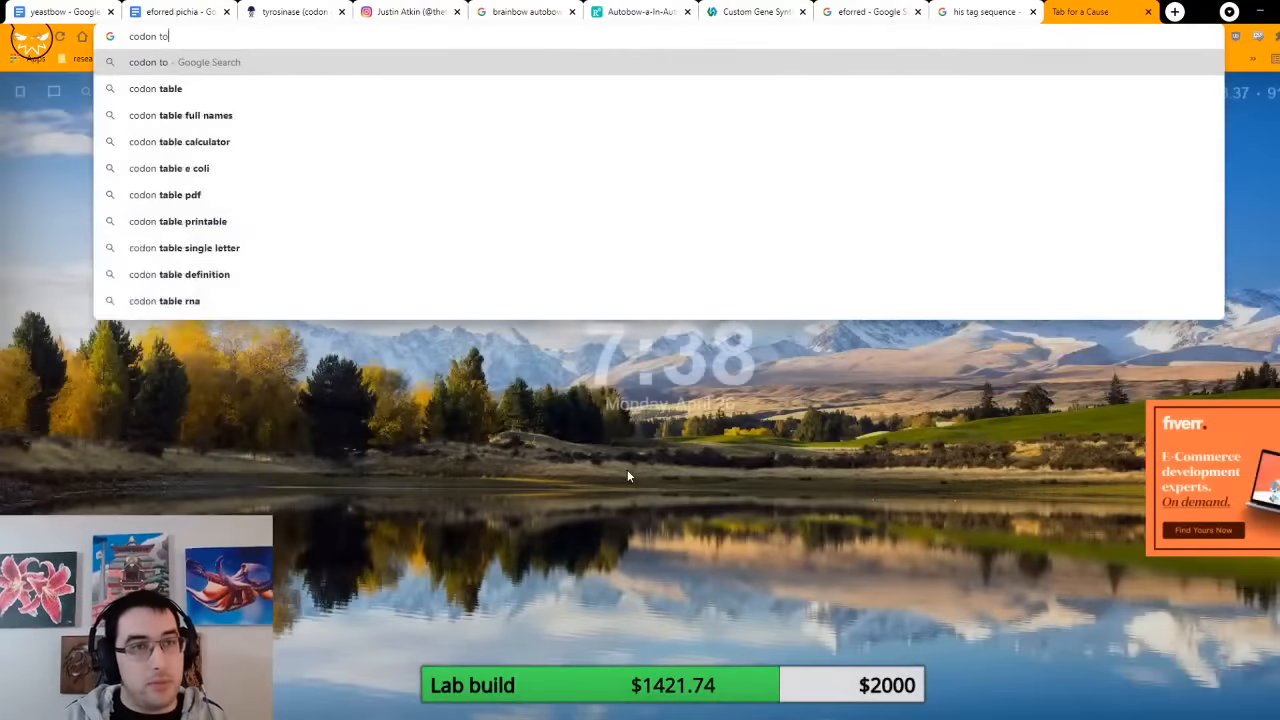
pyautogui.press('BackSpace')
pyautogui.press('BackSpace')
pyautogui.press('BackSpace')
pyautogui.hotkey('ctrl', 'w')
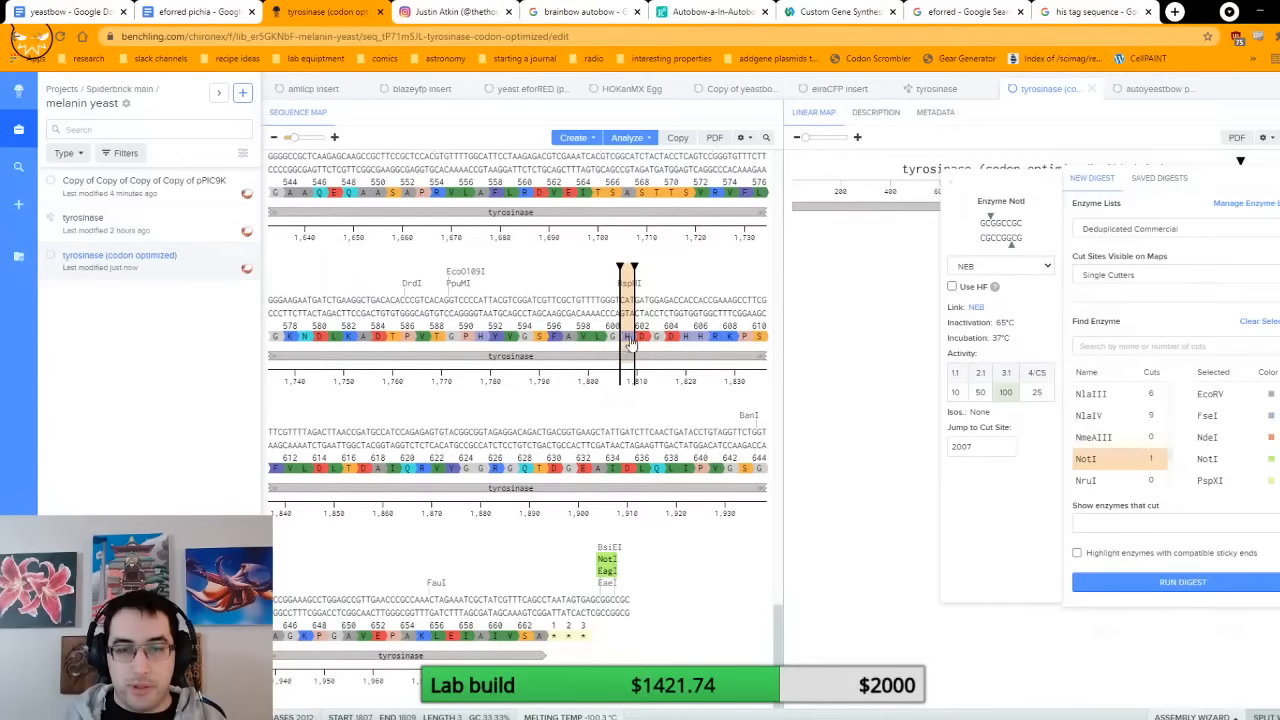
# Step: Insert the copied CAT codon at position 1996, then copy CACCAC from bases 1819 to 1824 and insert it at position 2000
pyautogui.click(546, 612)
pyautogui.write('CAT')
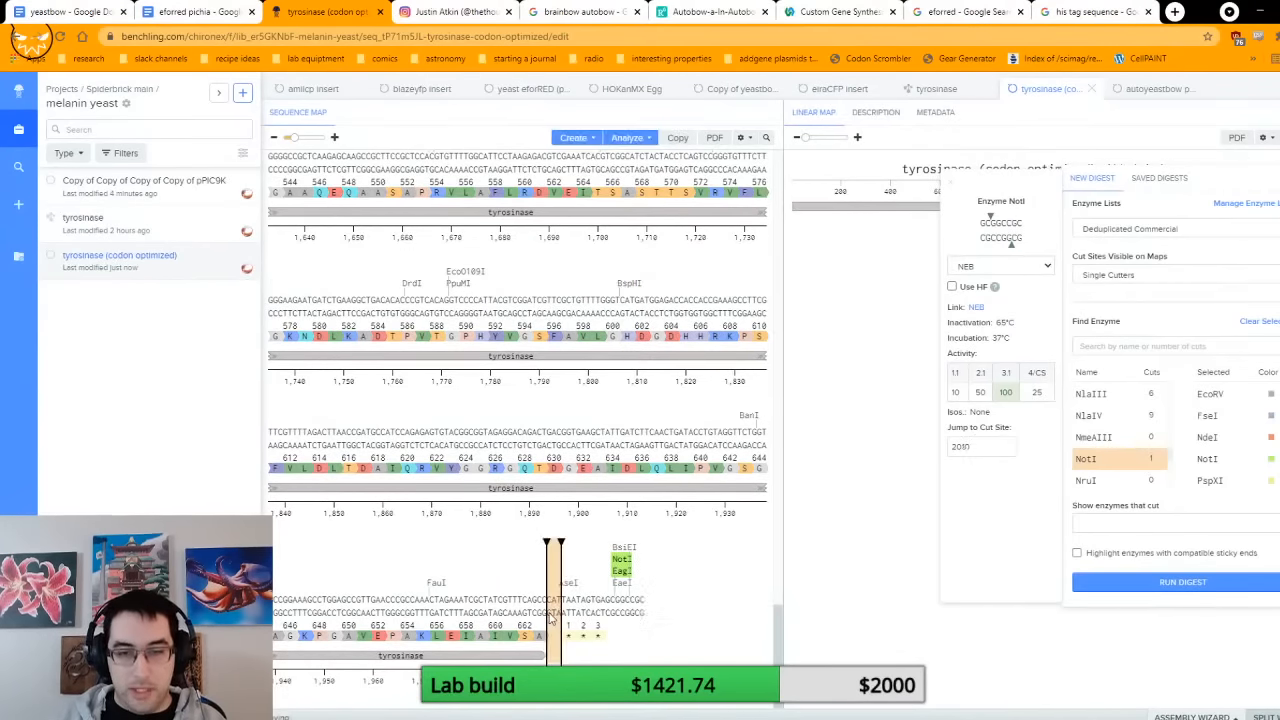
pyautogui.moveTo(681, 337); pyautogui.dragTo(703, 340)
pyautogui.hotkey('ctrl', 'c')
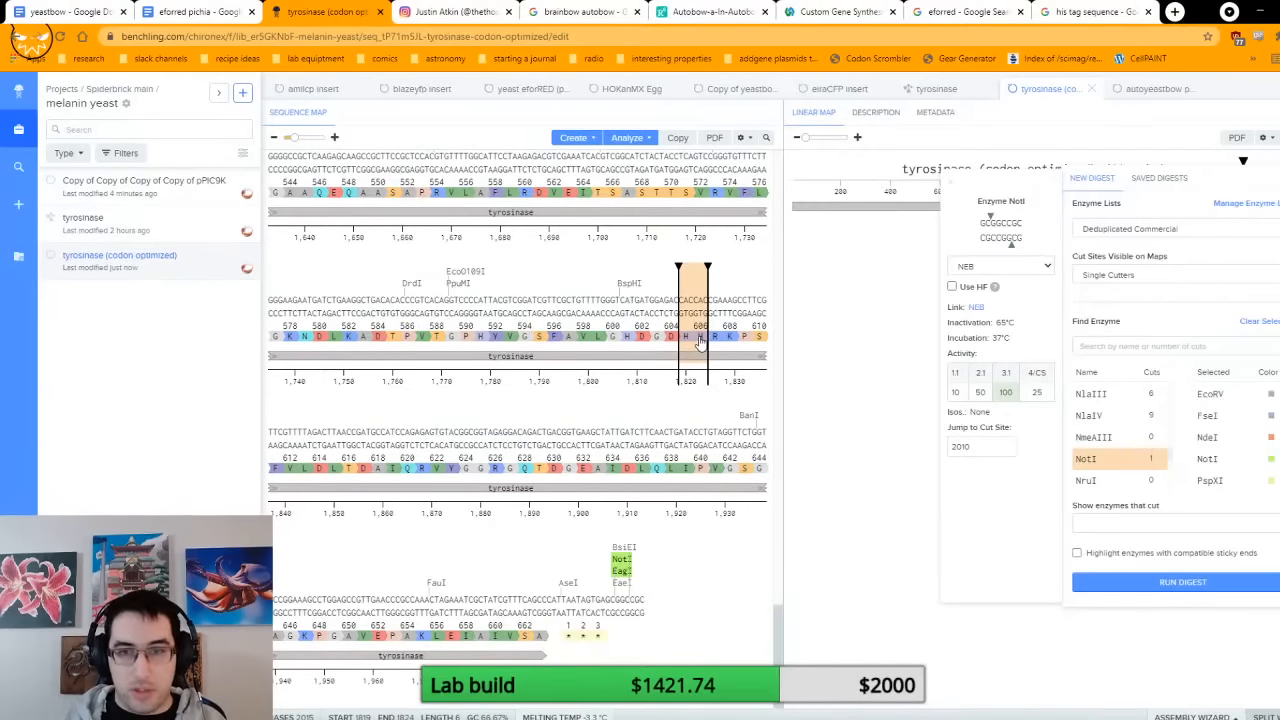
pyautogui.click(567, 606)
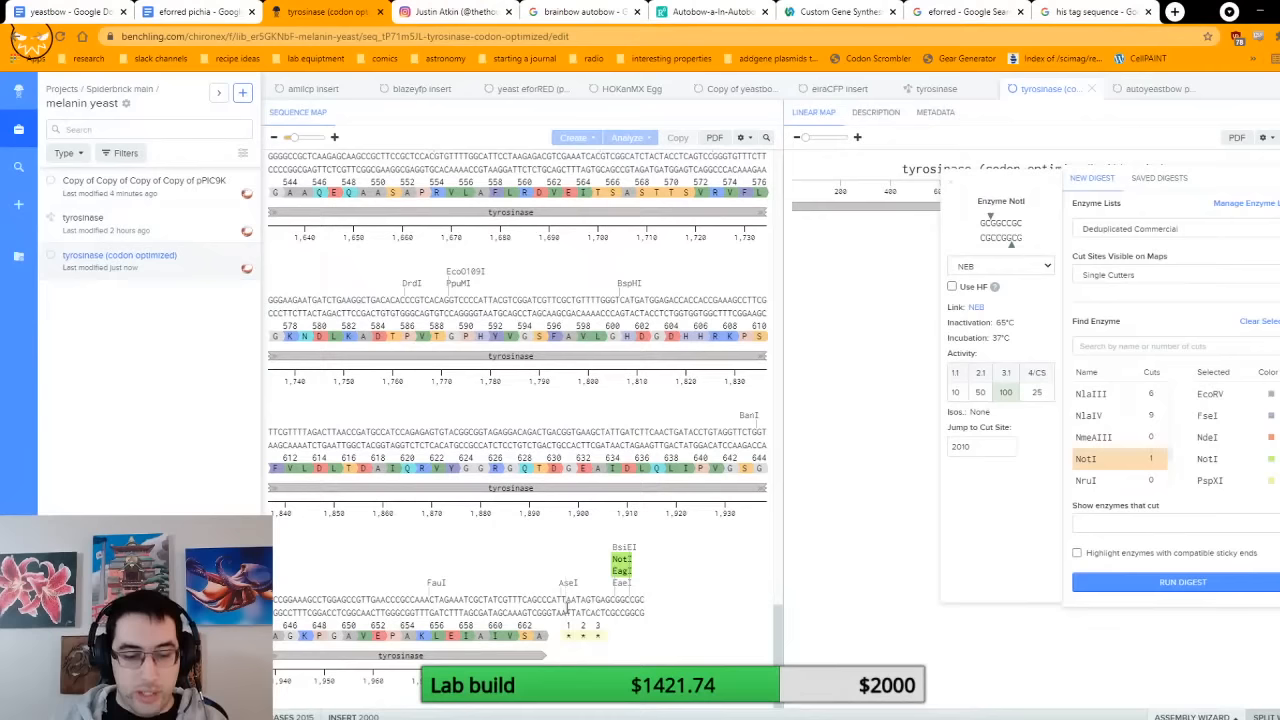
pyautogui.hotkey('ctrl', 'v')
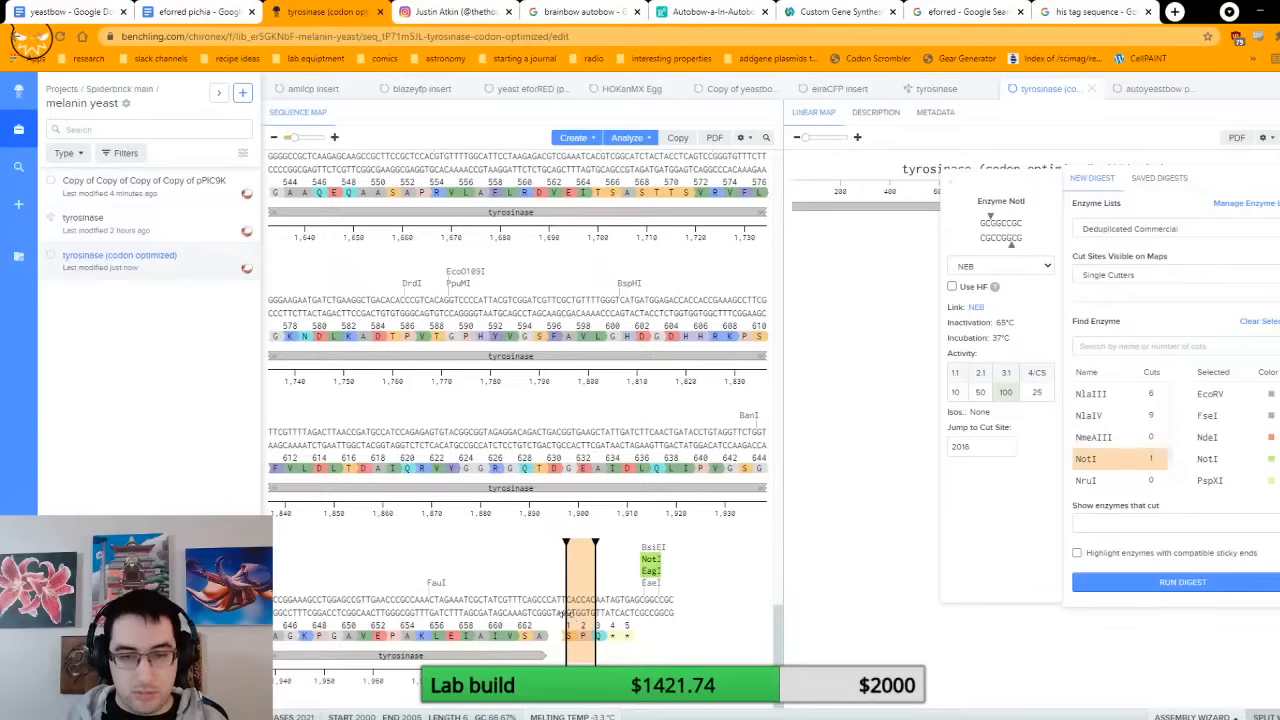
# Step: Create a forward translation of the inserted histidine stretch at bases 1996 to 2005
pyautogui.moveTo(567, 611); pyautogui.dragTo(546, 612)
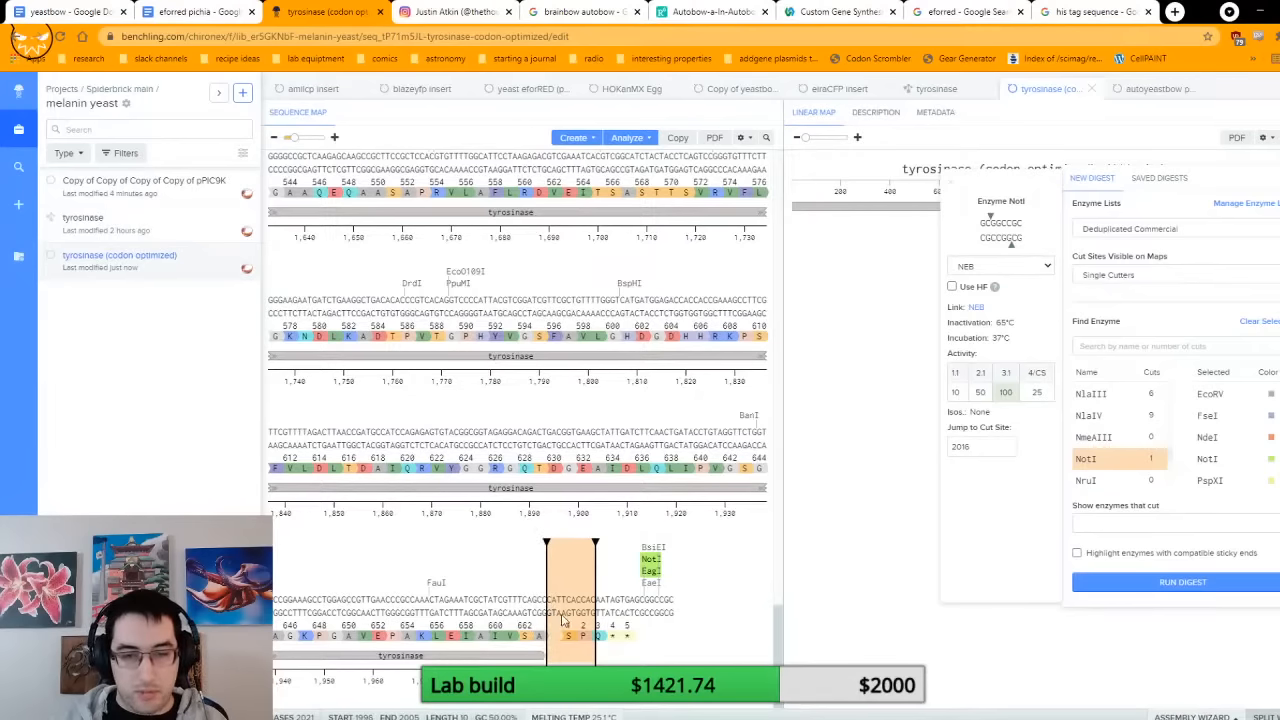
pyautogui.rightClick(568, 614)
pyautogui.moveTo(625, 612)
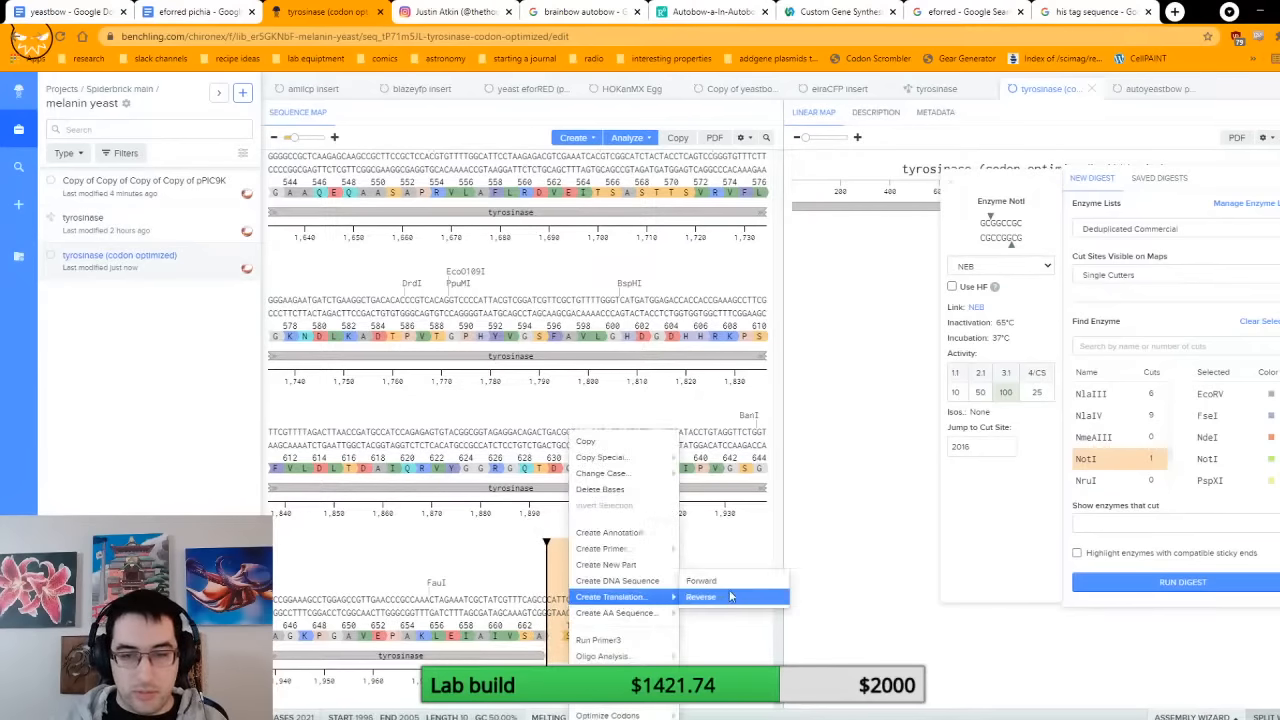
pyautogui.click(735, 584)
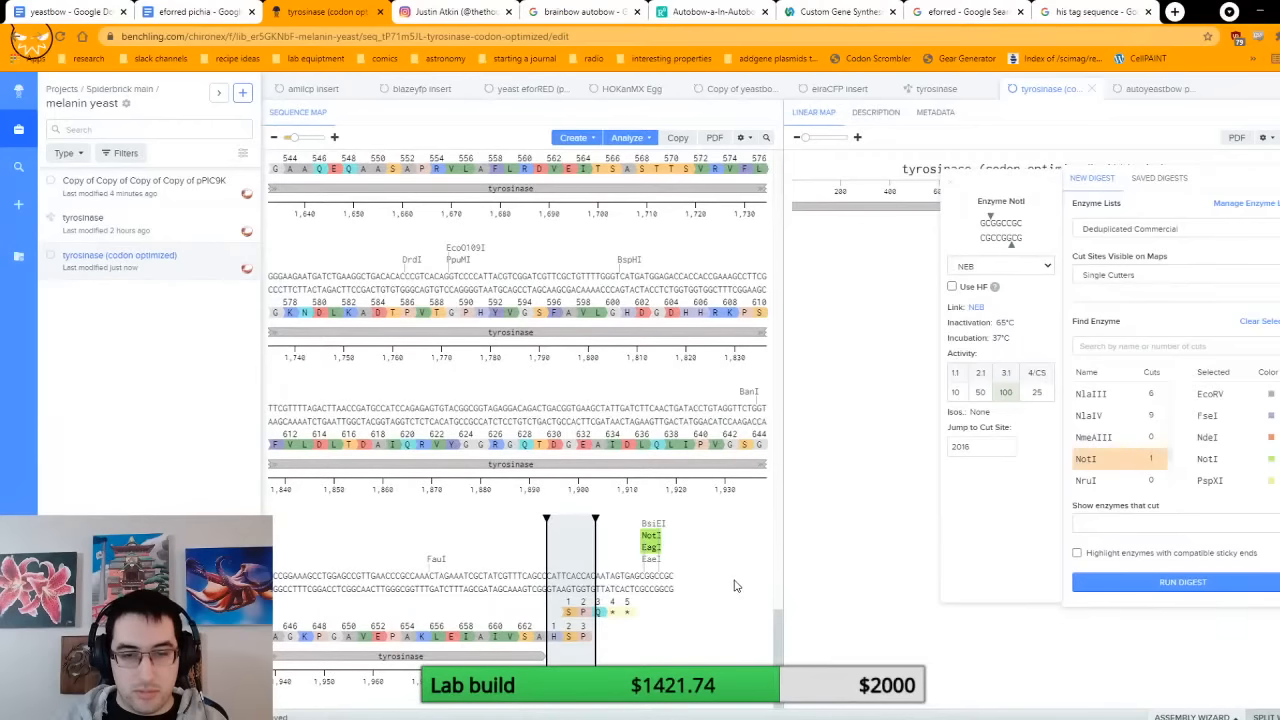
# Step: Delete the extra T at base 1999, between the CAT codon and CACCAC, to bring the histidine codons into frame
pyautogui.click(567, 580)
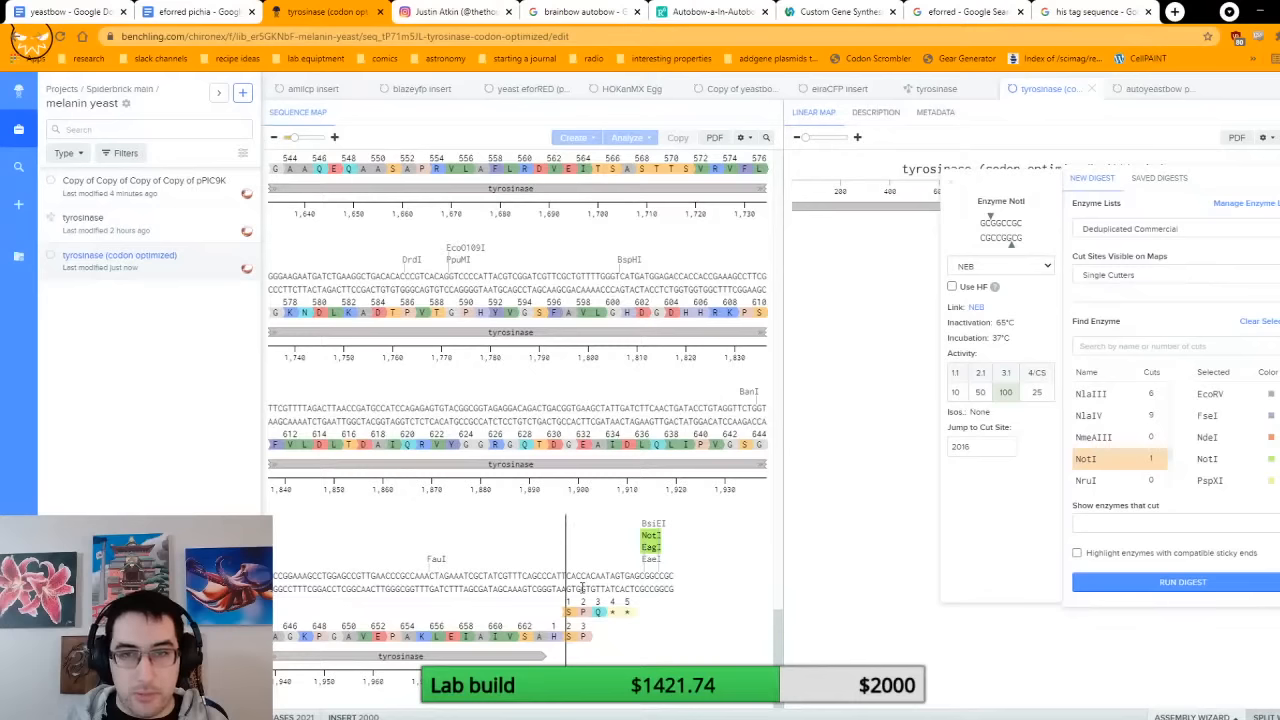
pyautogui.click(690, 313)
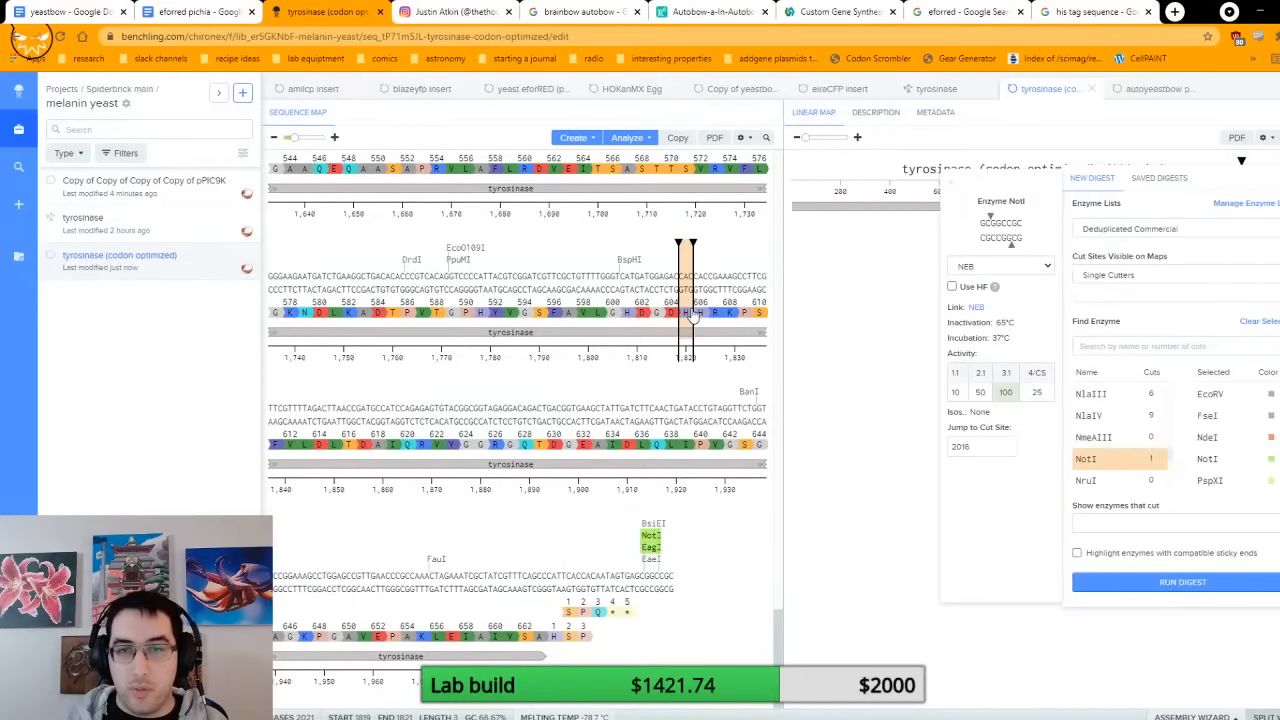
pyautogui.click(551, 636)
pyautogui.click(571, 580)
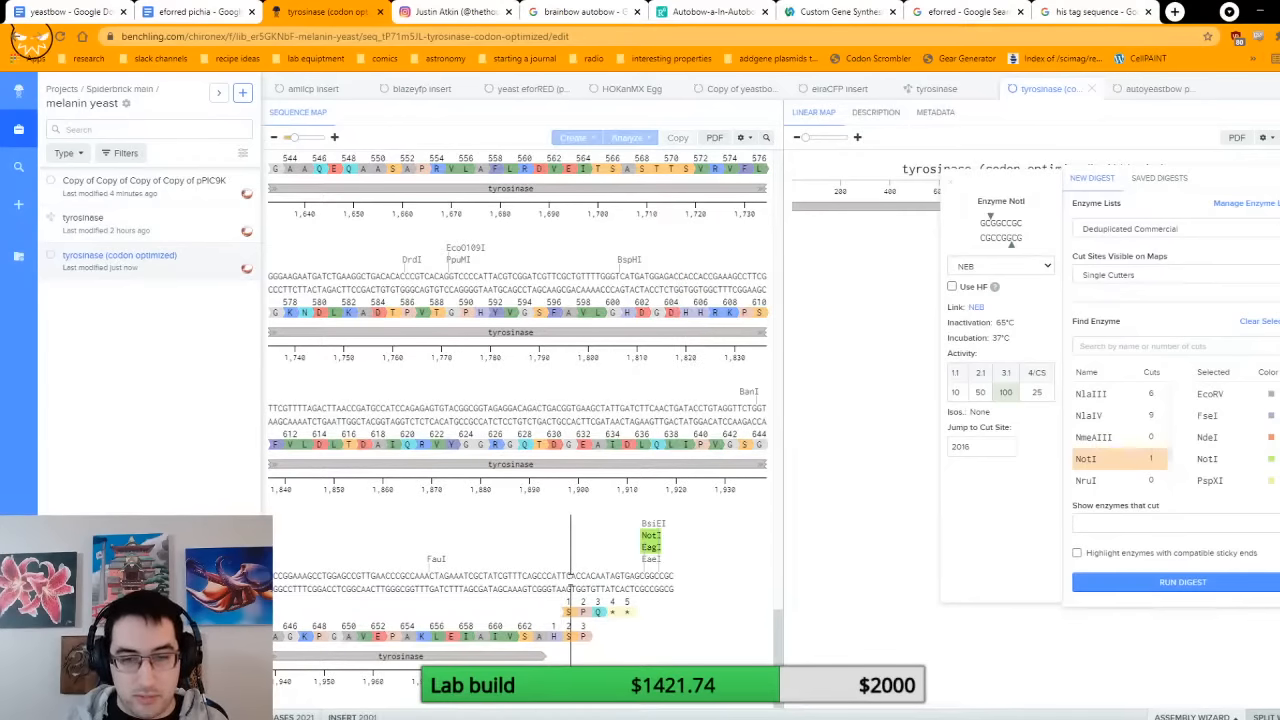
pyautogui.press('Left')
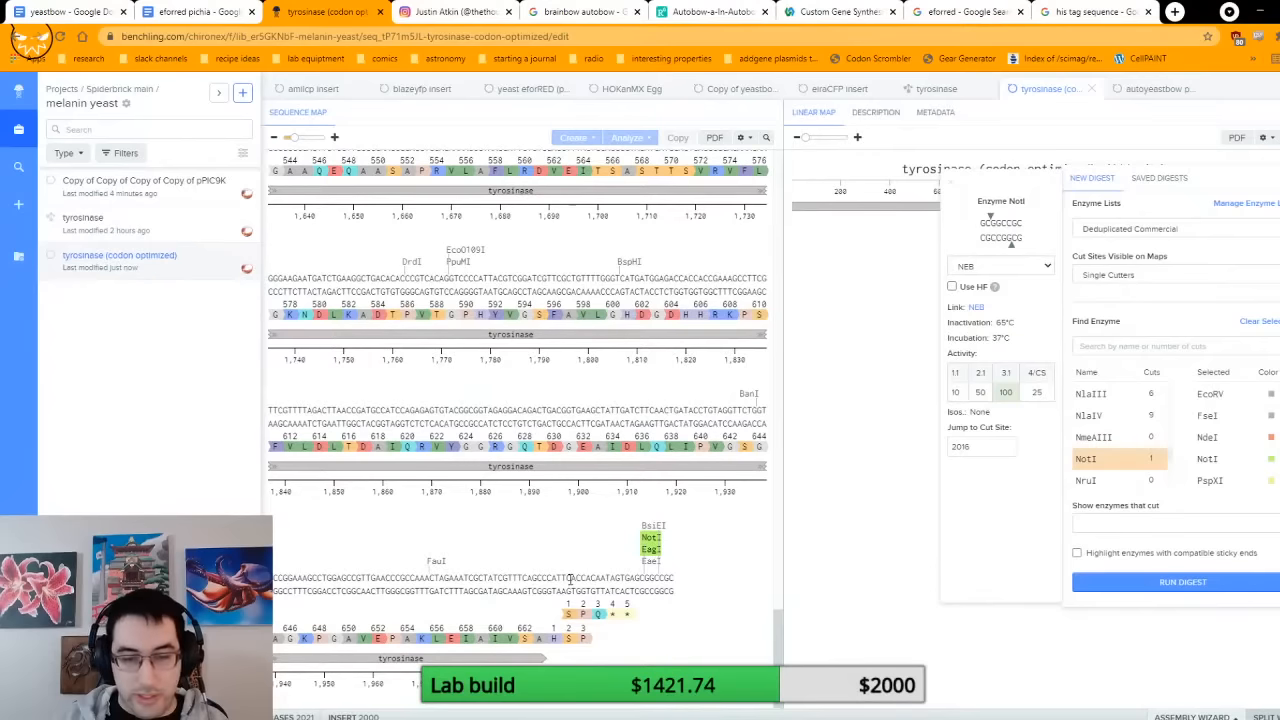
pyautogui.hotkey('shift', 'Left')
pyautogui.press('BackSpace')
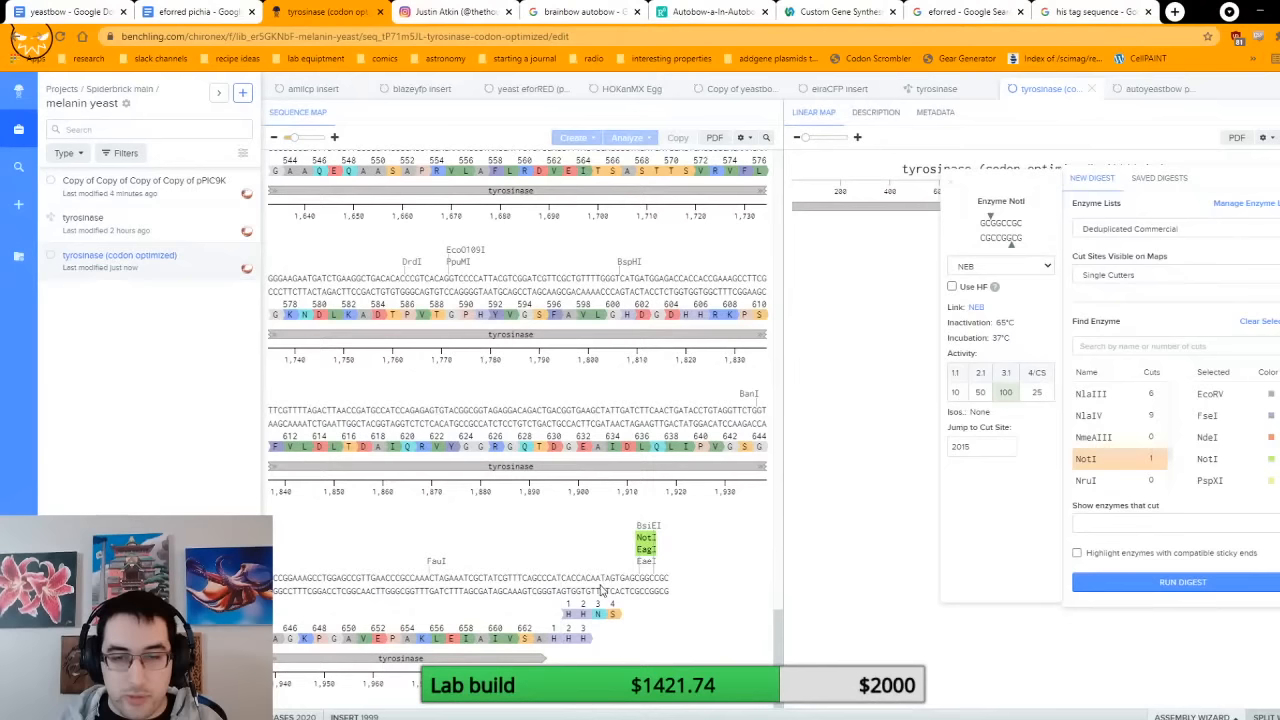
# Step: Insert a T at position 2005, directly after the histidine codons, to bring the stop codons into frame
pyautogui.click(597, 616)
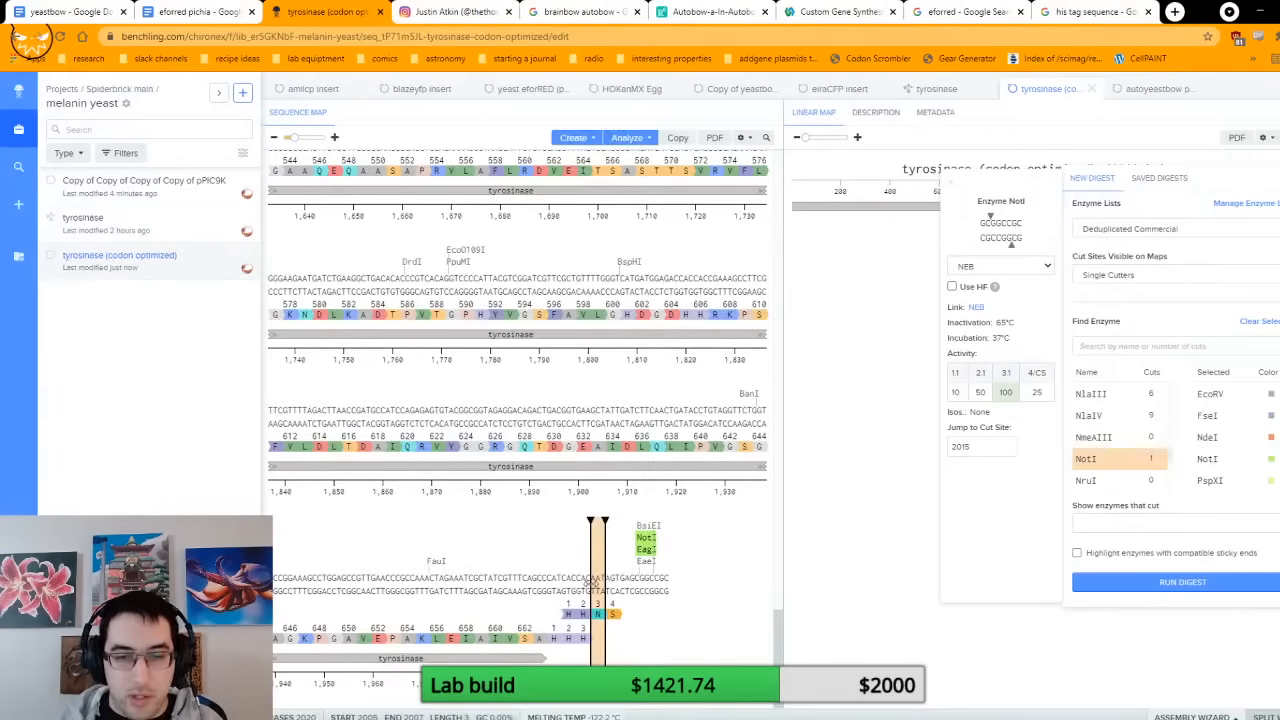
pyautogui.click(595, 578)
pyautogui.press('Left')
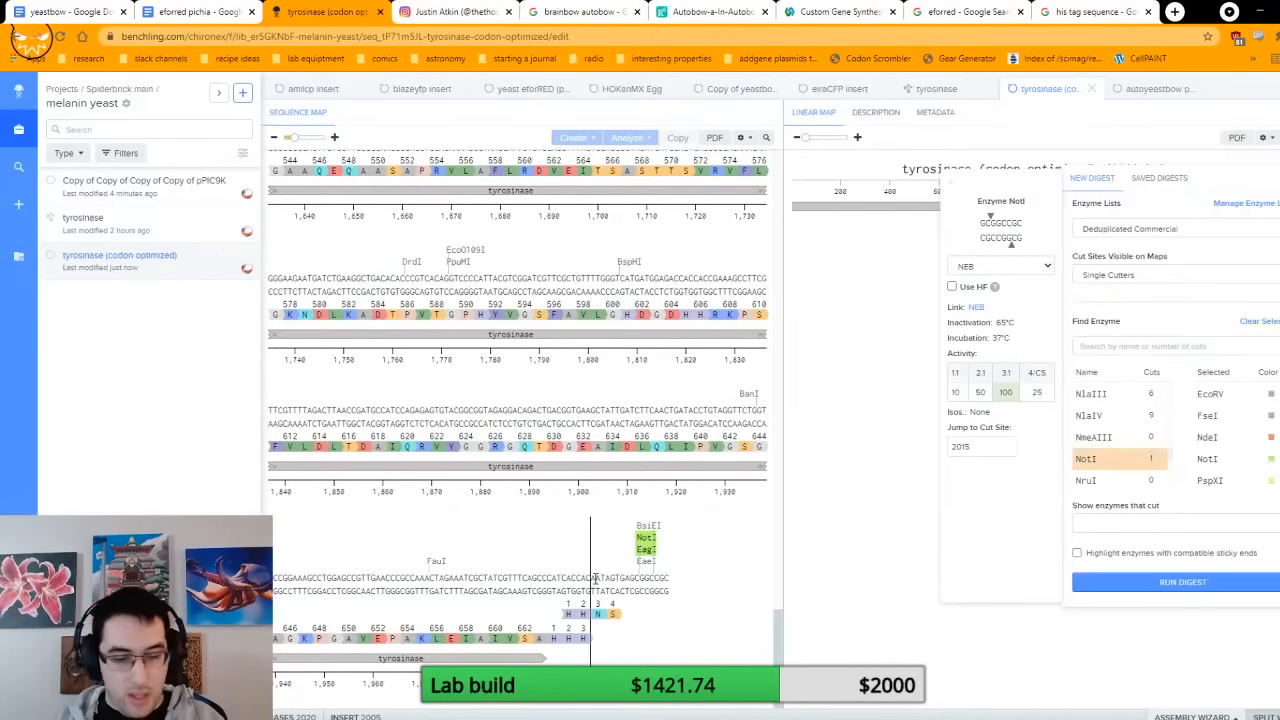
pyautogui.write('t')
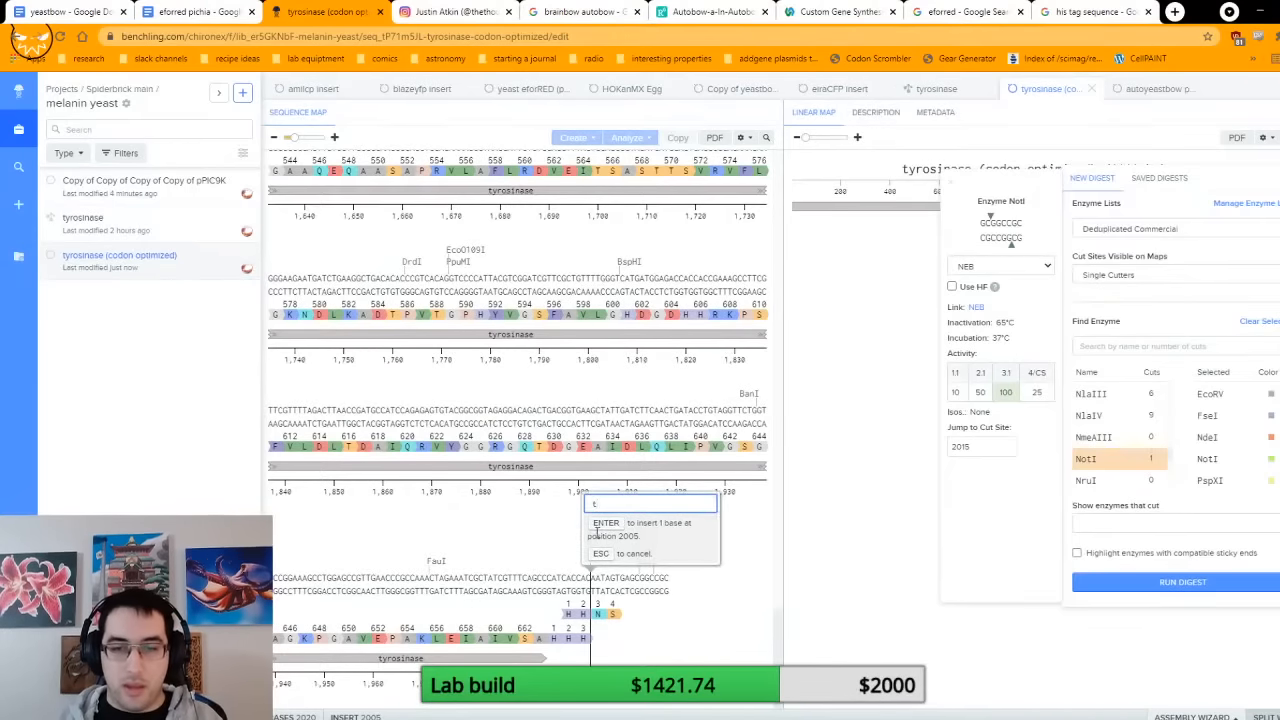
pyautogui.press('Return')
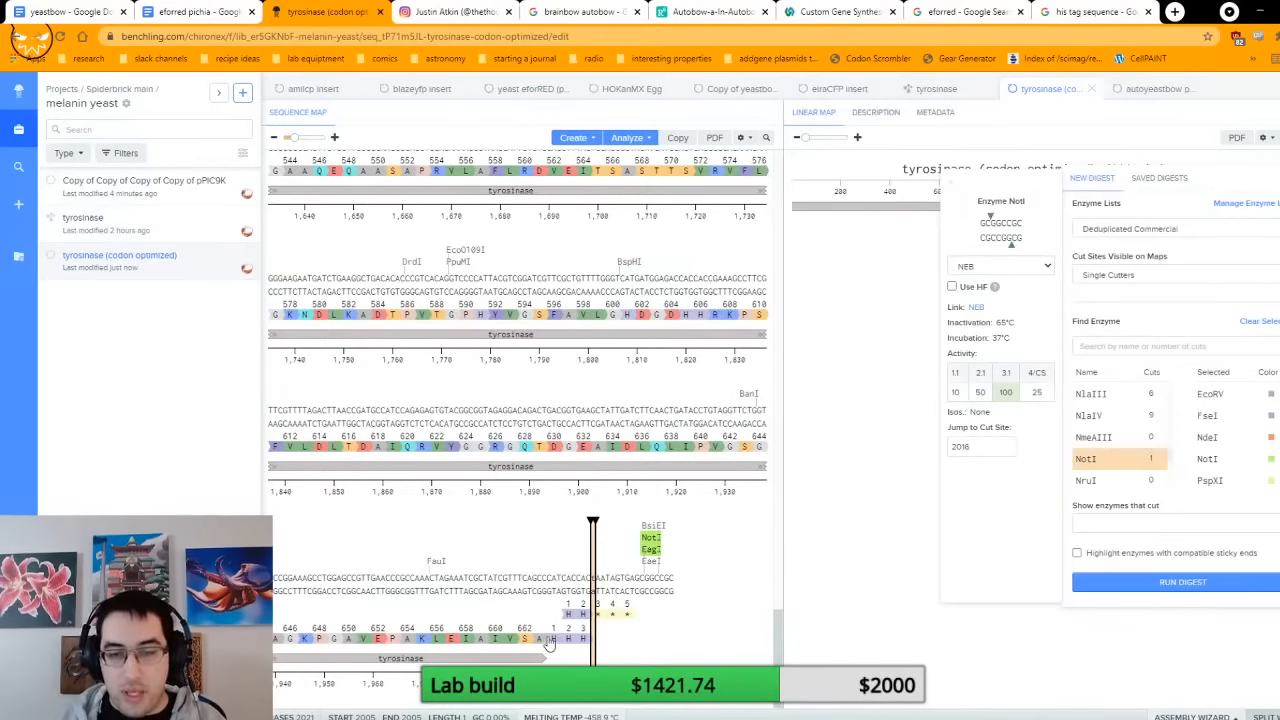
# Step: Copy the histidine stretch CATCACCAC at bases 1996 to 2004 and insert the copy at position 2005
pyautogui.moveTo(548, 645); pyautogui.dragTo(588, 640)
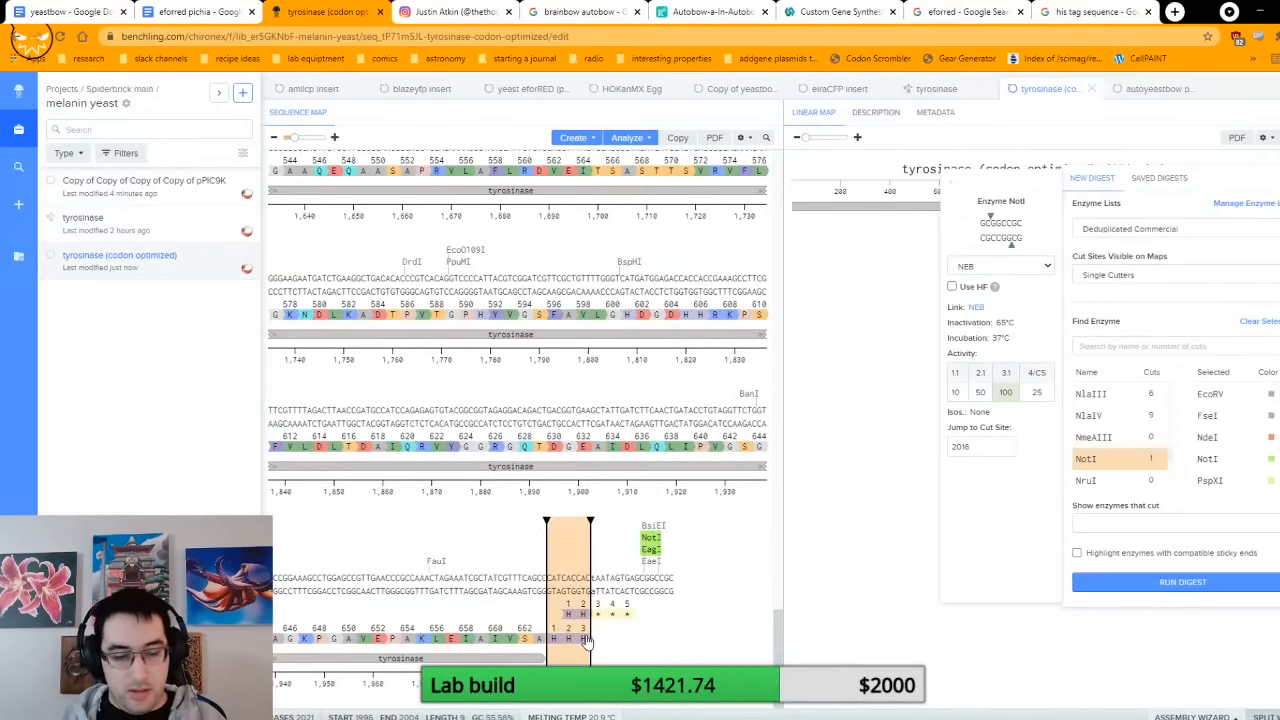
pyautogui.click(588, 640)
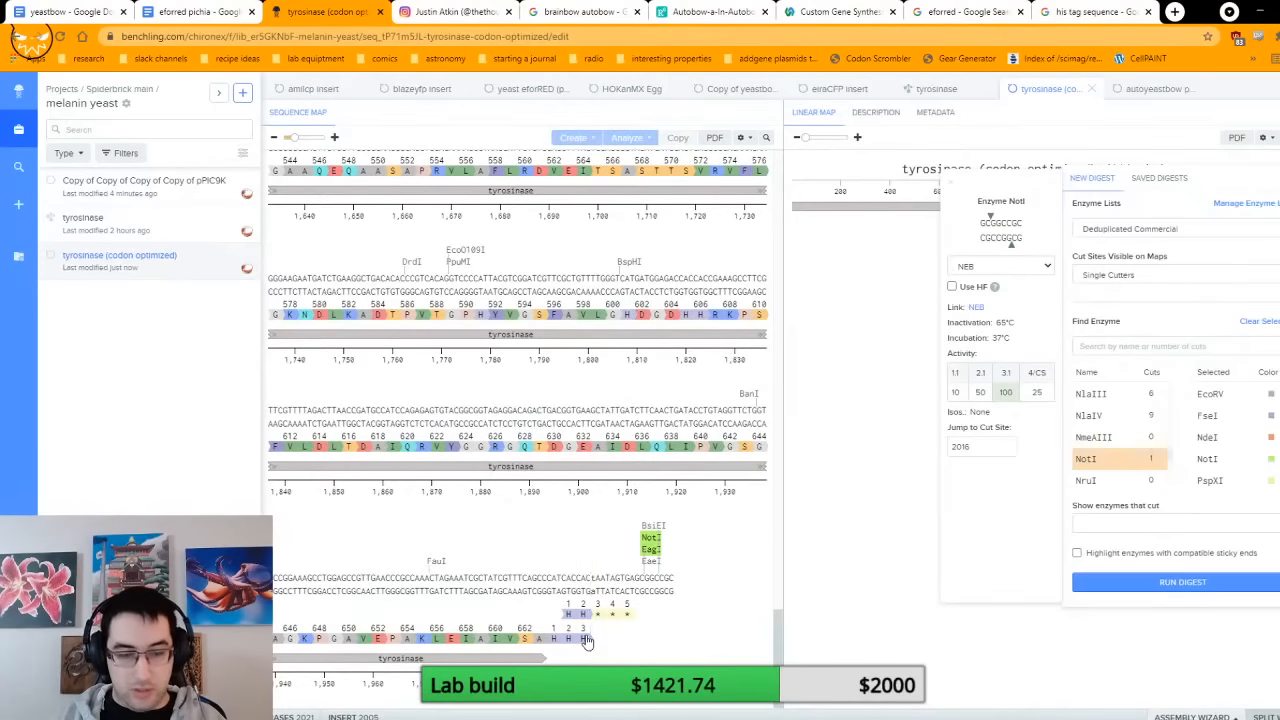
pyautogui.hotkey('ctrl', 'v')
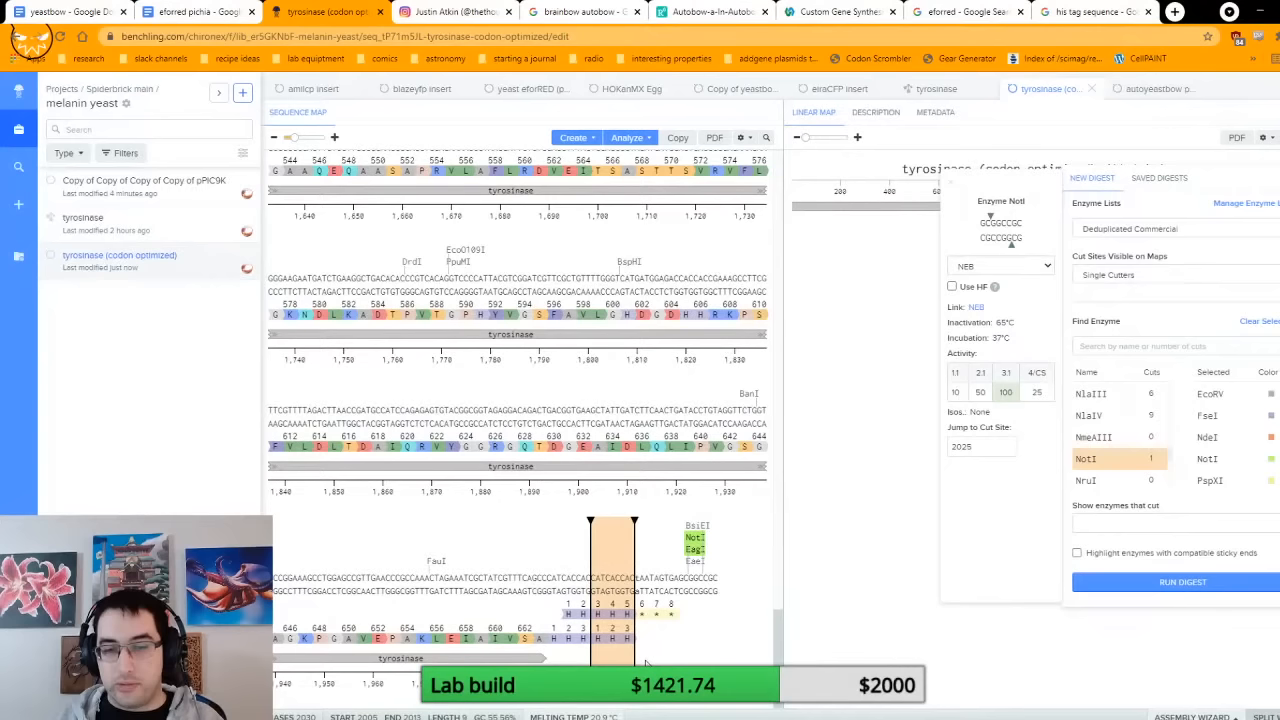
# Step: Review the tyrosinase sequence from its EcoRI start to the His tag and stop codons, and view the PspXI enzyme details
pyautogui.click(556, 577)
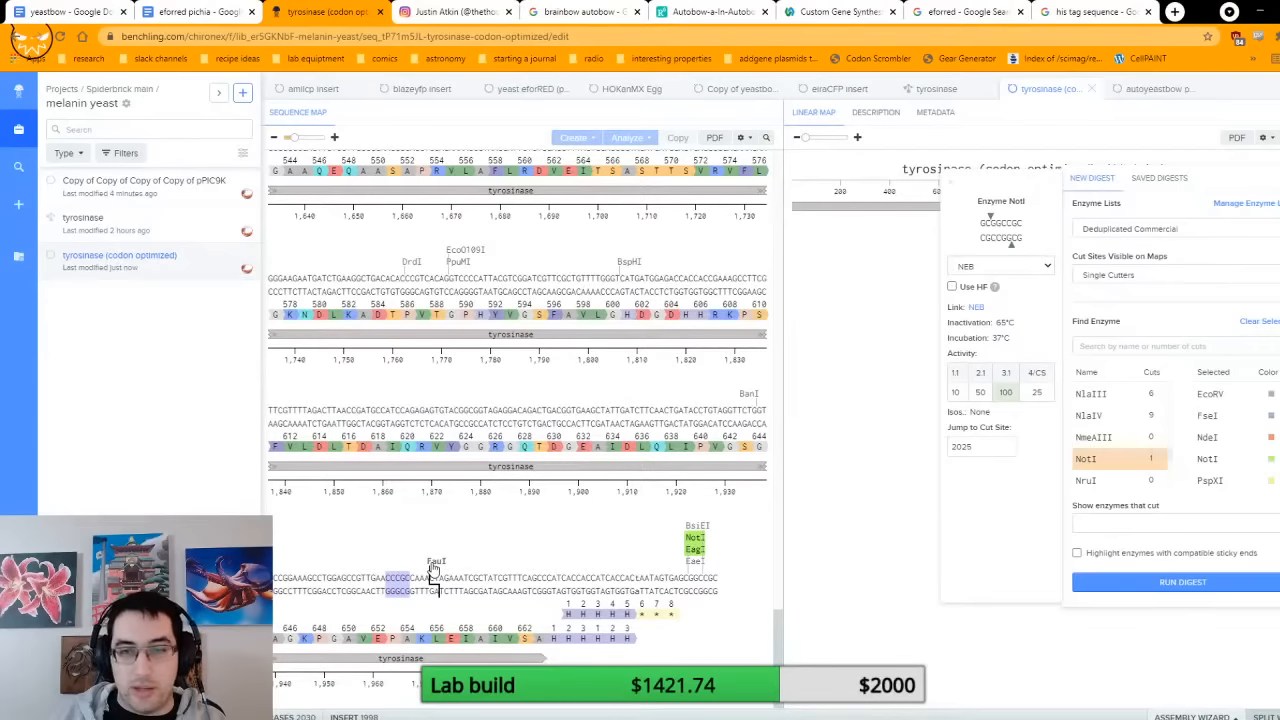
pyautogui.scroll(5, 690, 530)
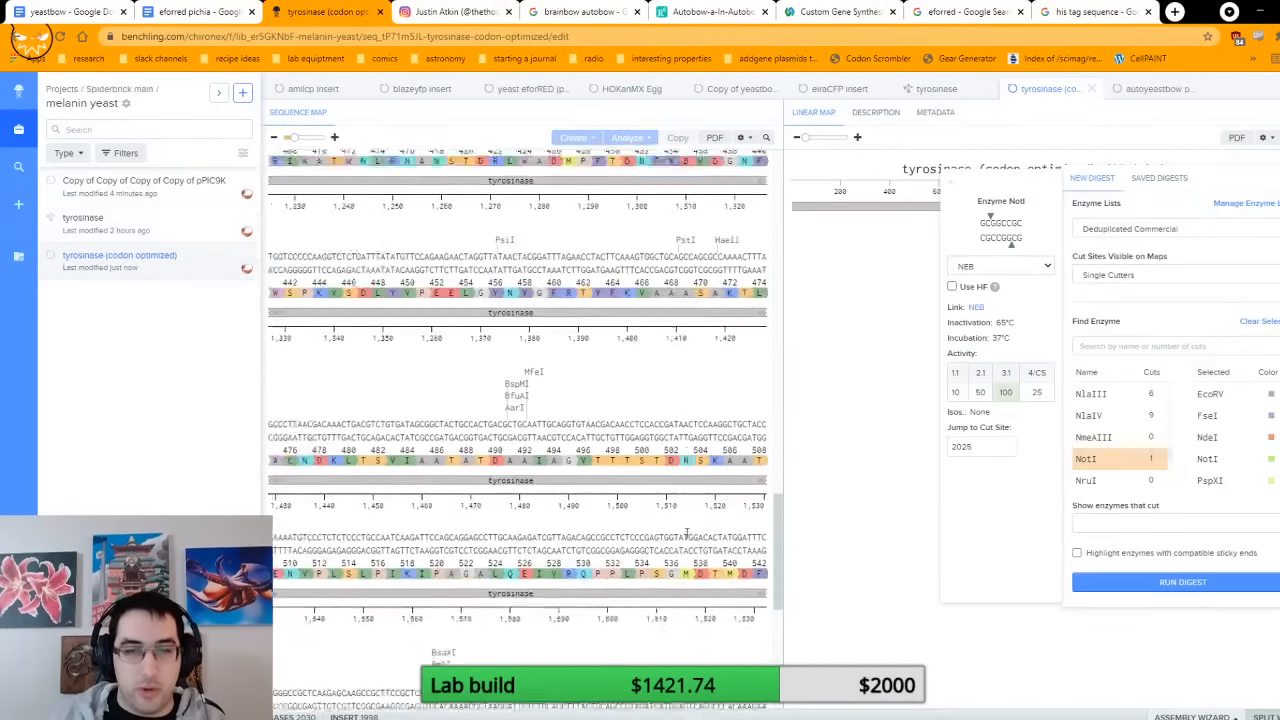
pyautogui.scroll(-3, 686, 533)
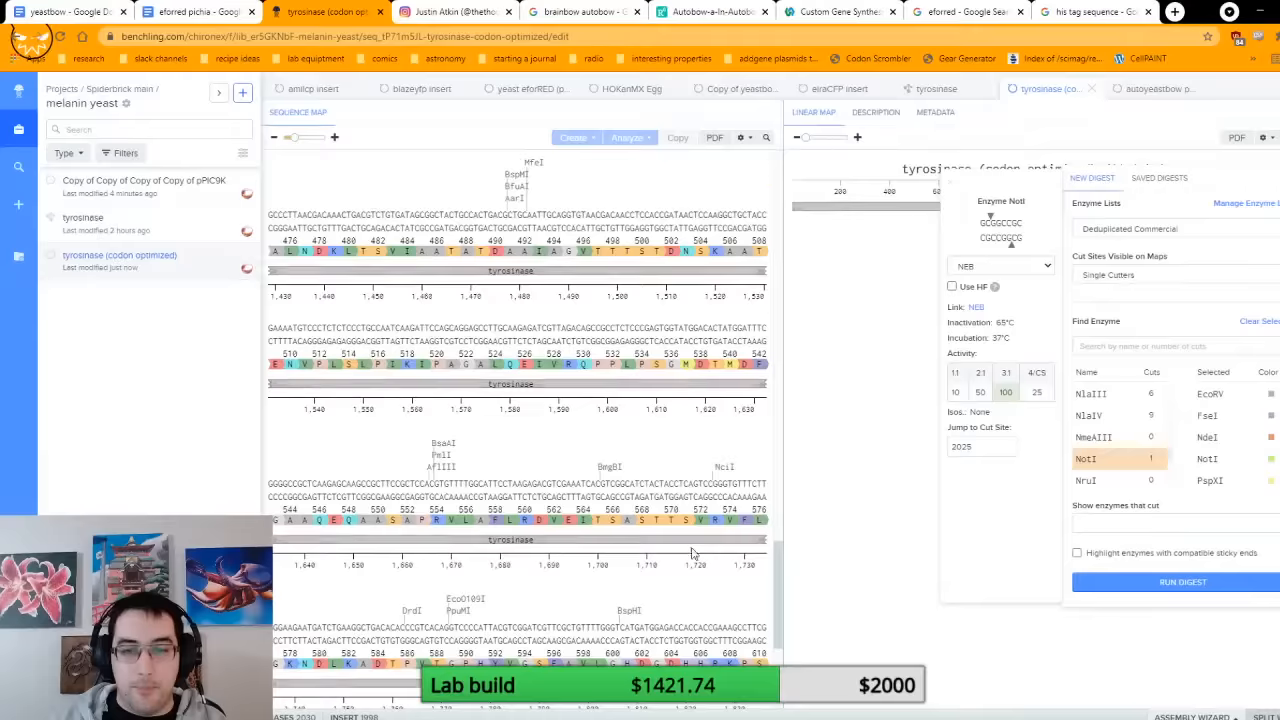
pyautogui.scroll(15, 690, 555)
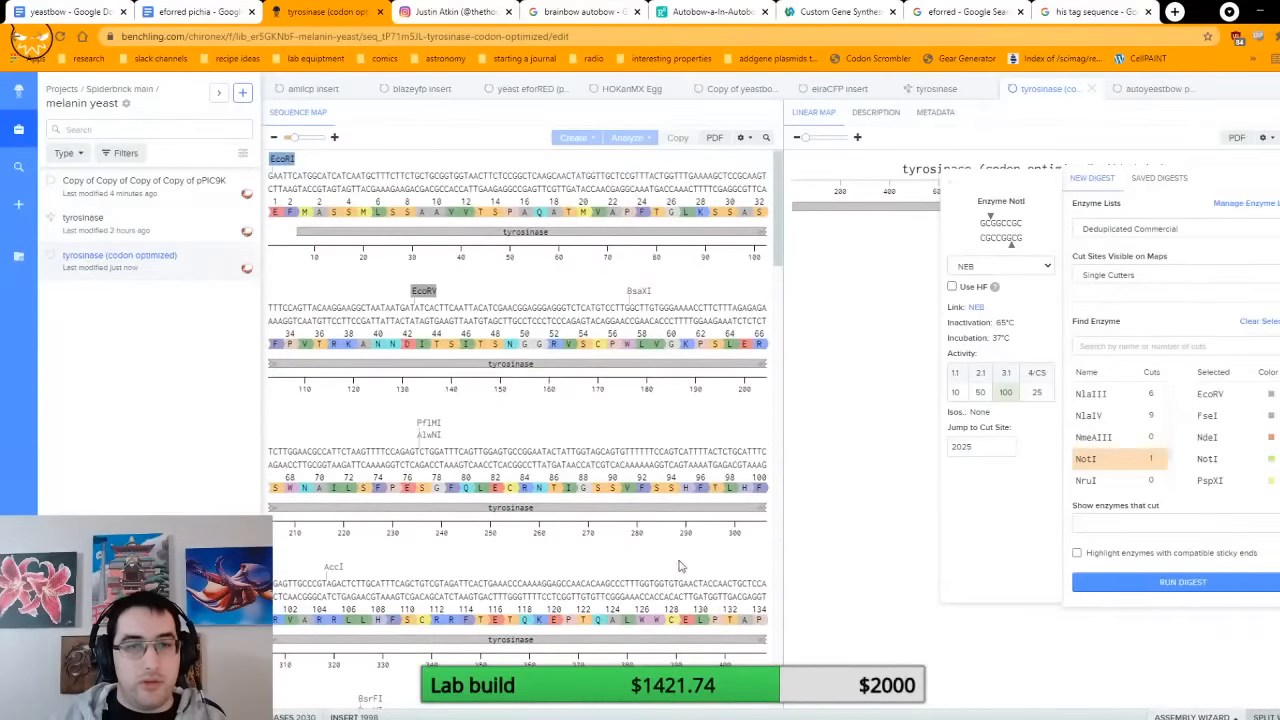
pyautogui.scroll(1, 421, 355)
pyautogui.scroll(-18, 421, 355)
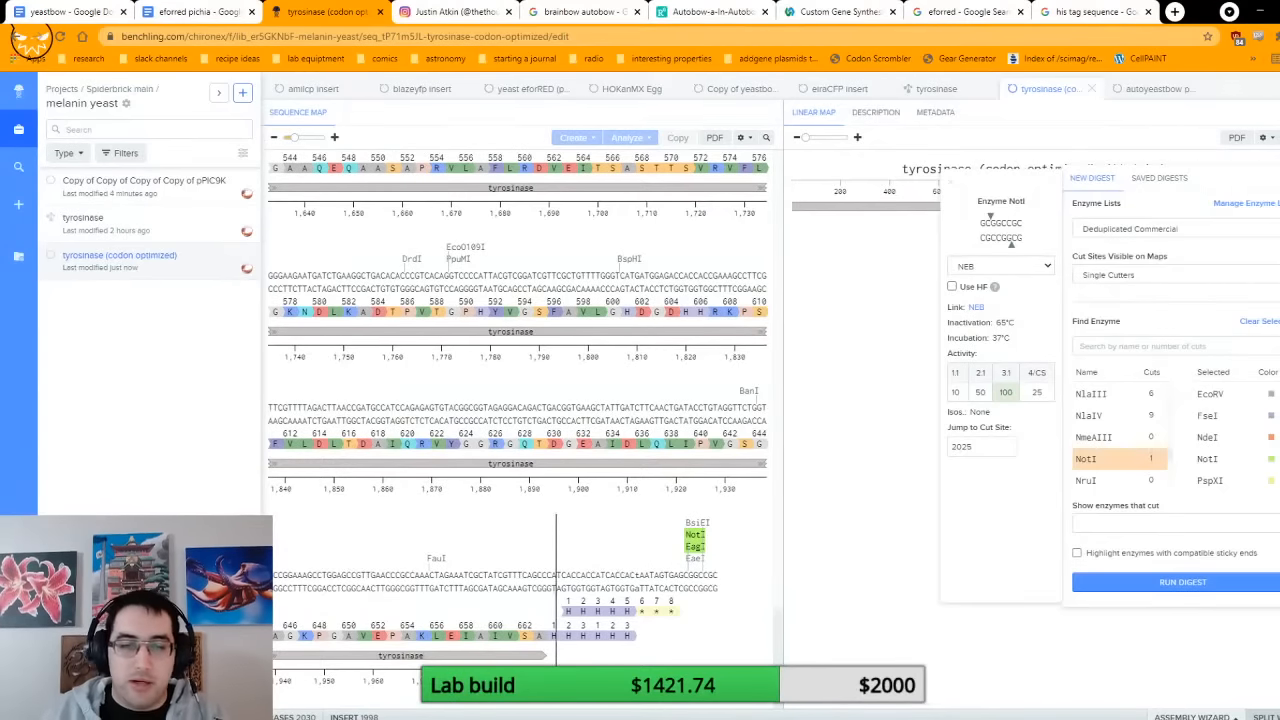
pyautogui.click(1210, 481)
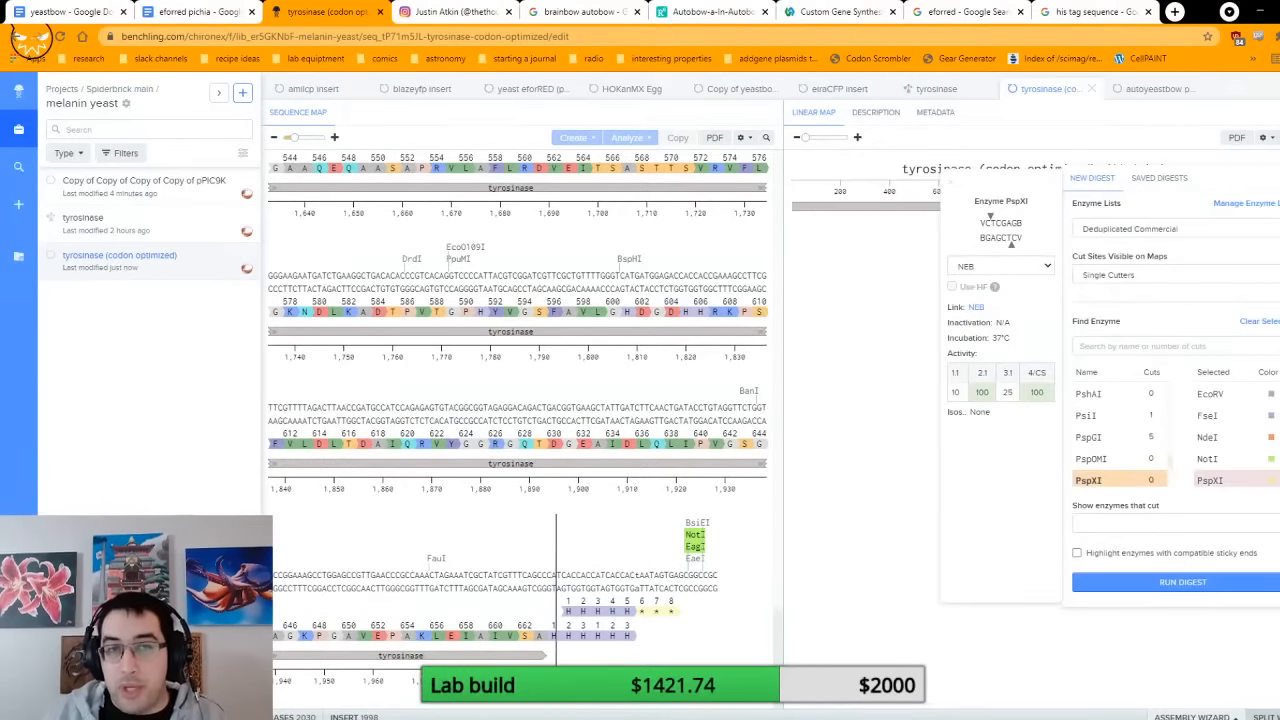
# Step: Select the tyrosinase insert between the NotI and EcoRI cut sites, bases 2 to 2024
pyautogui.click(692, 547)
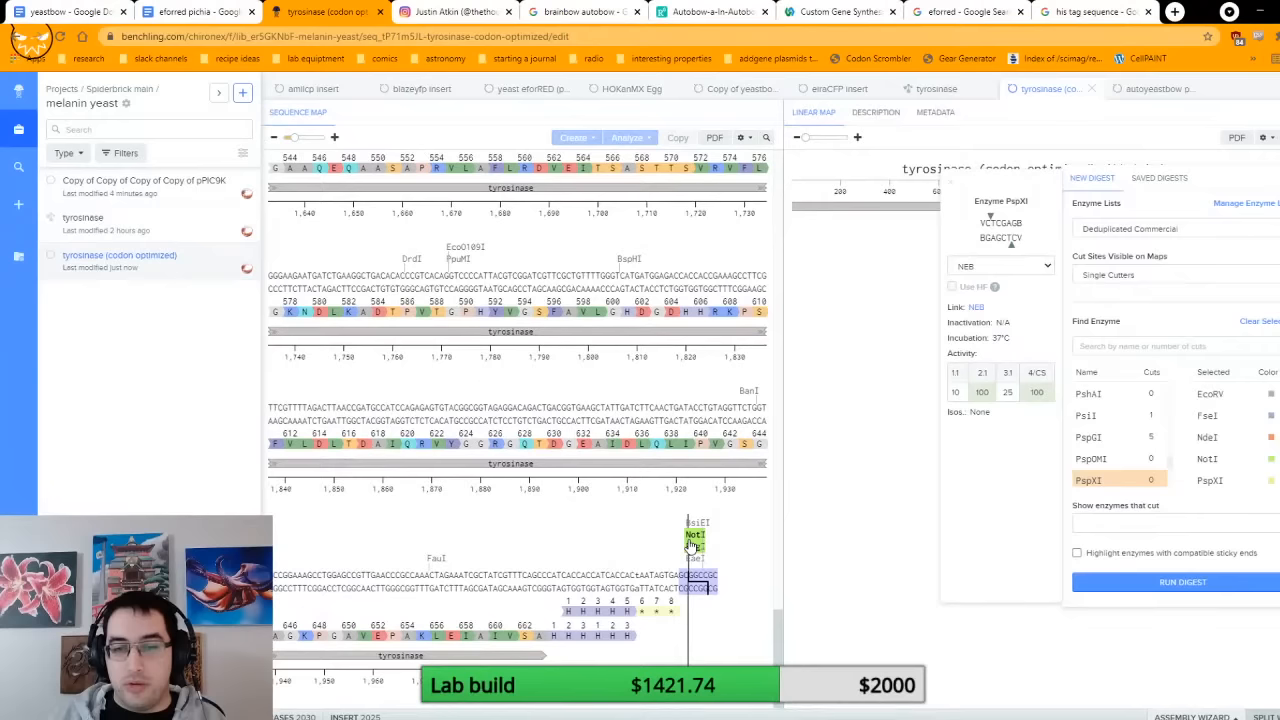
pyautogui.scroll(20, 666, 536)
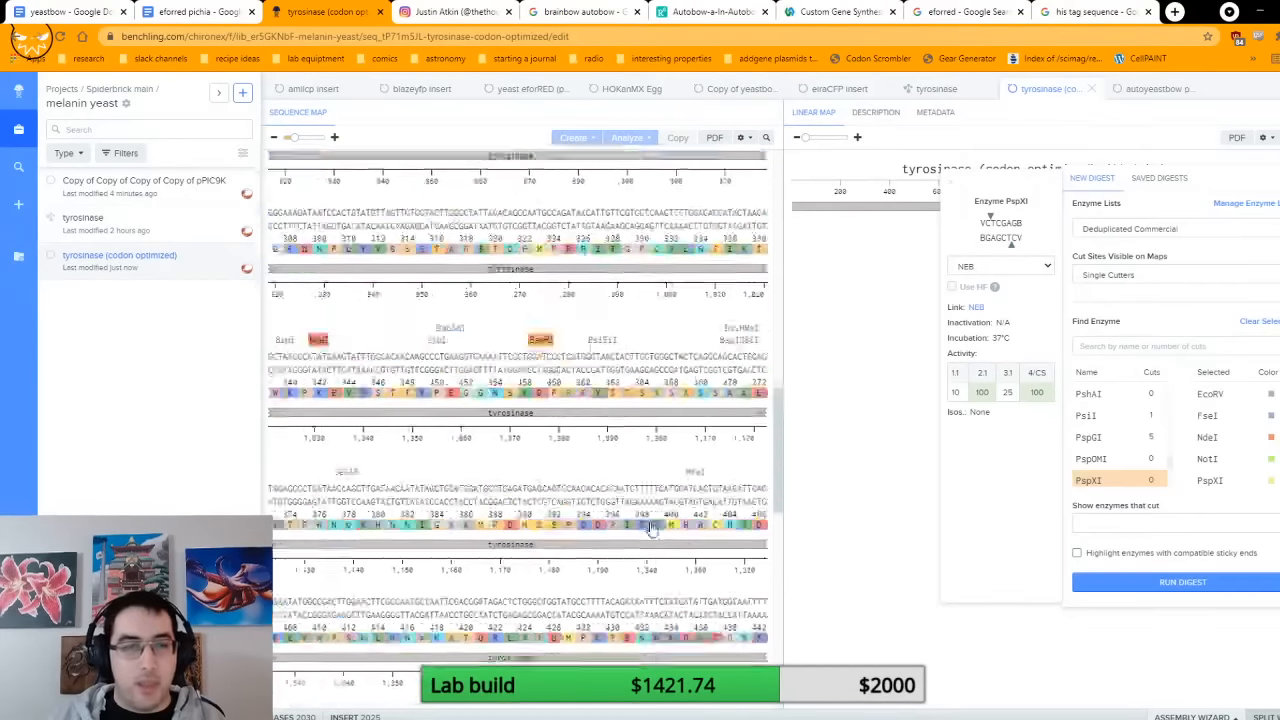
pyautogui.scroll(5, 670, 505)
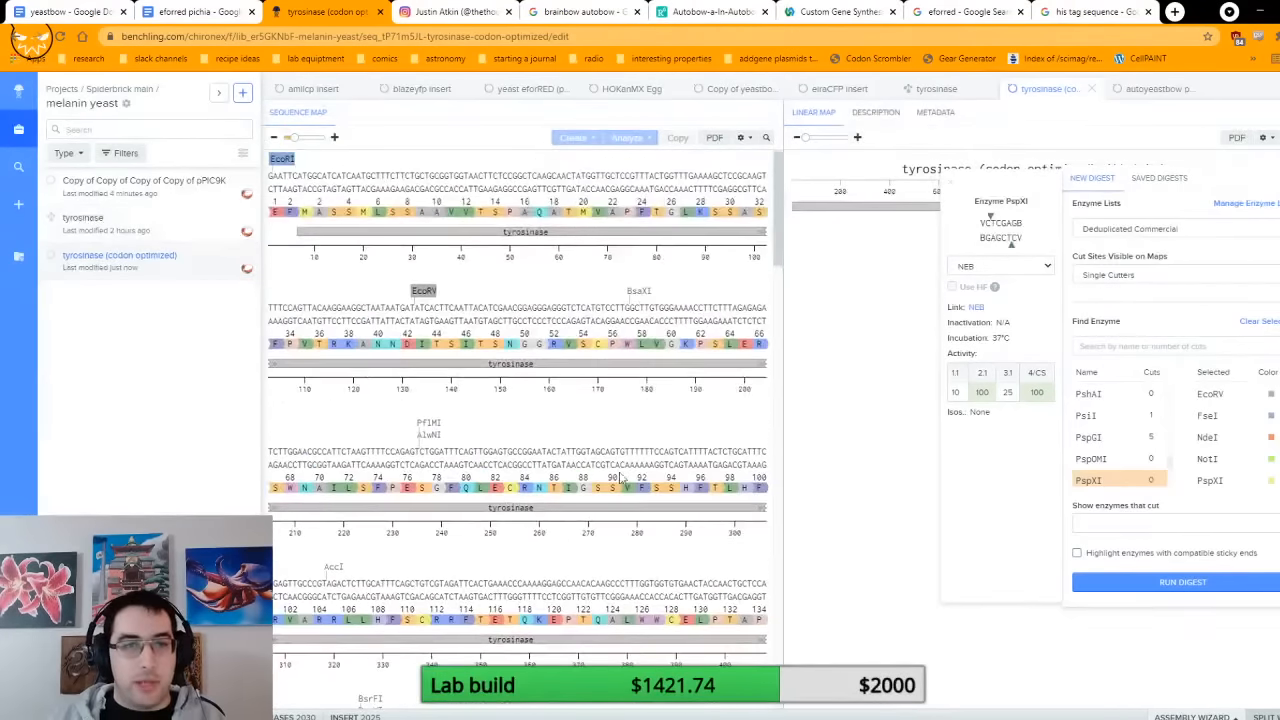
pyautogui.click(290, 163)
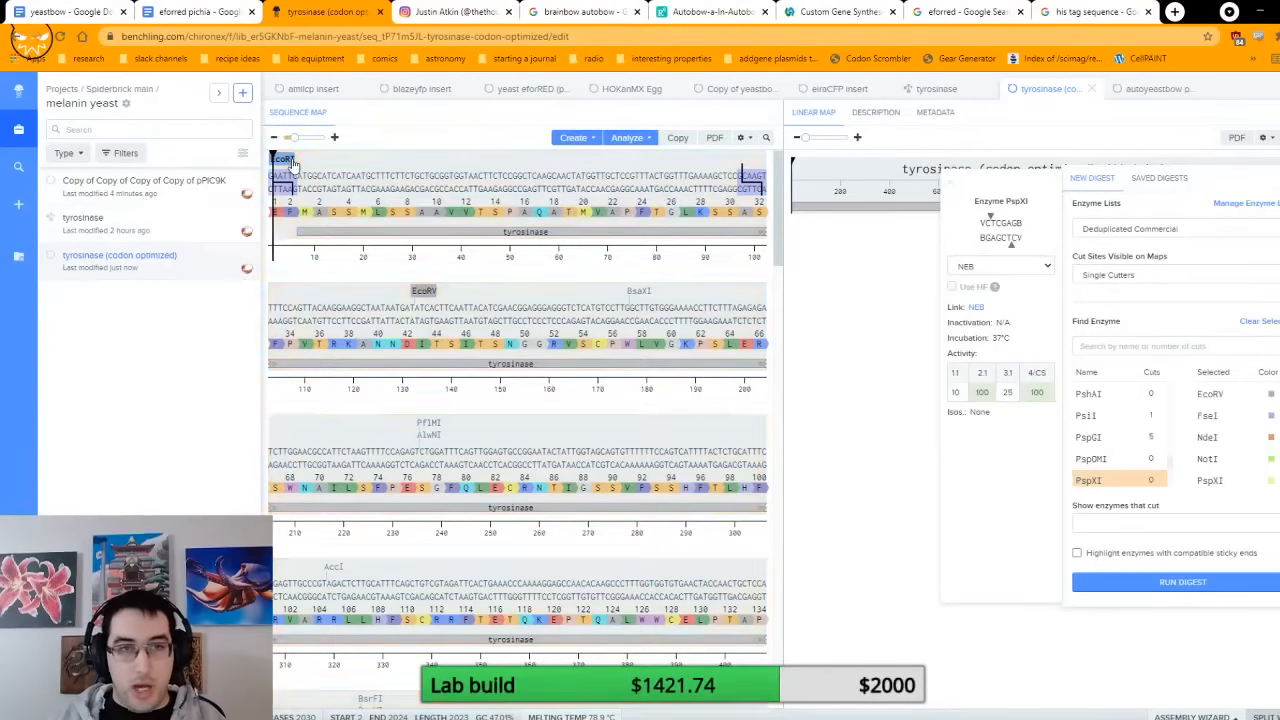
# Step: Open the copied pPIC9K plasmid sequence and rename it as "tyrosinase ppci9k"
pyautogui.click(140, 188)
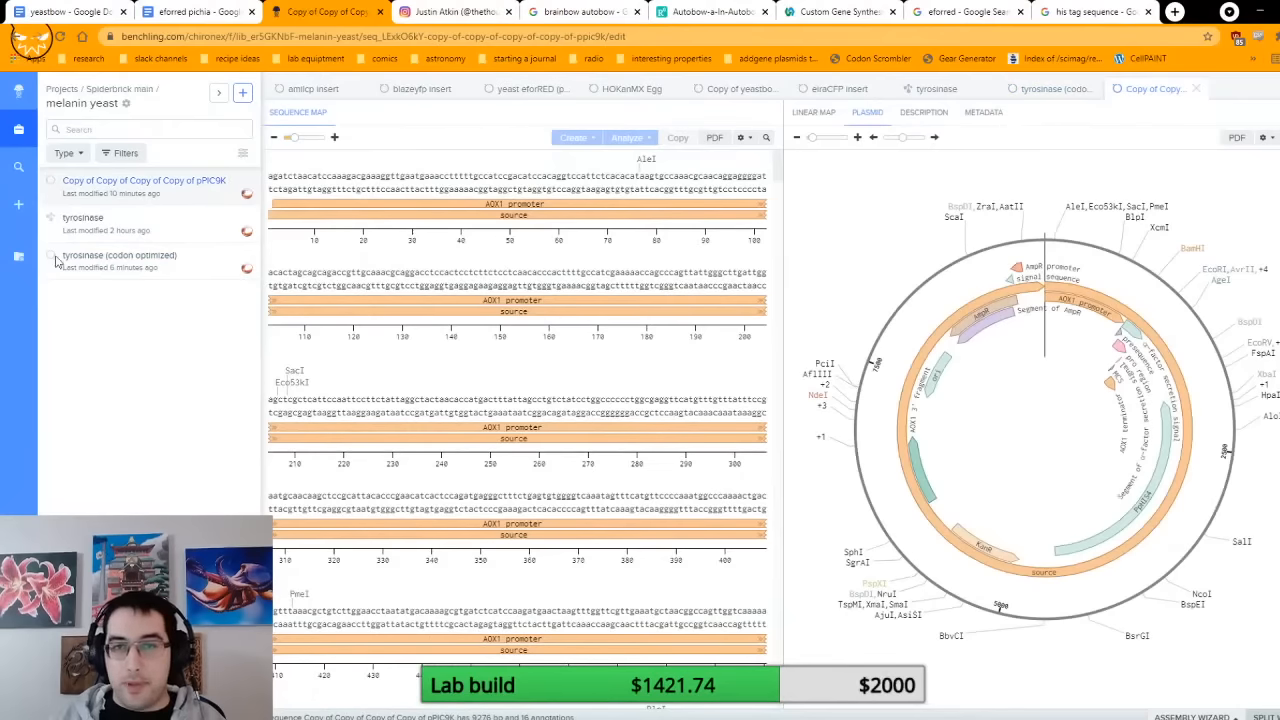
pyautogui.rightClick(120, 198)
pyautogui.click(141, 292)
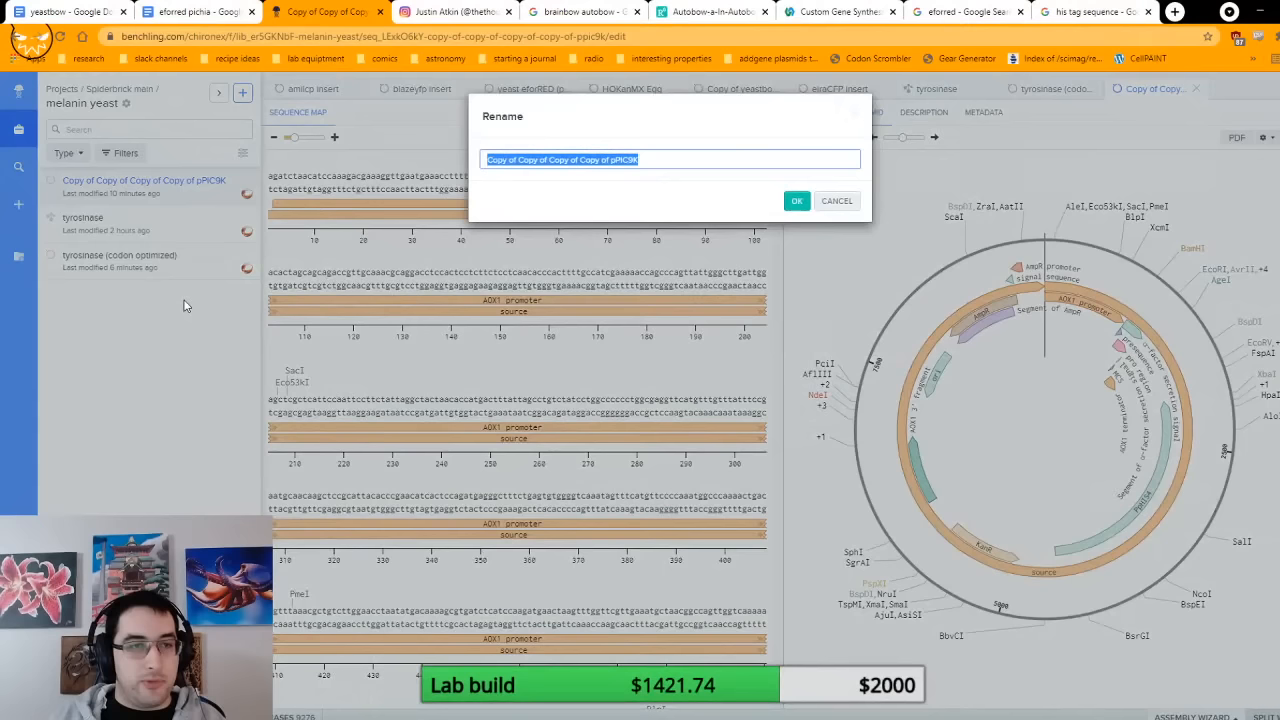
pyautogui.write('TR')
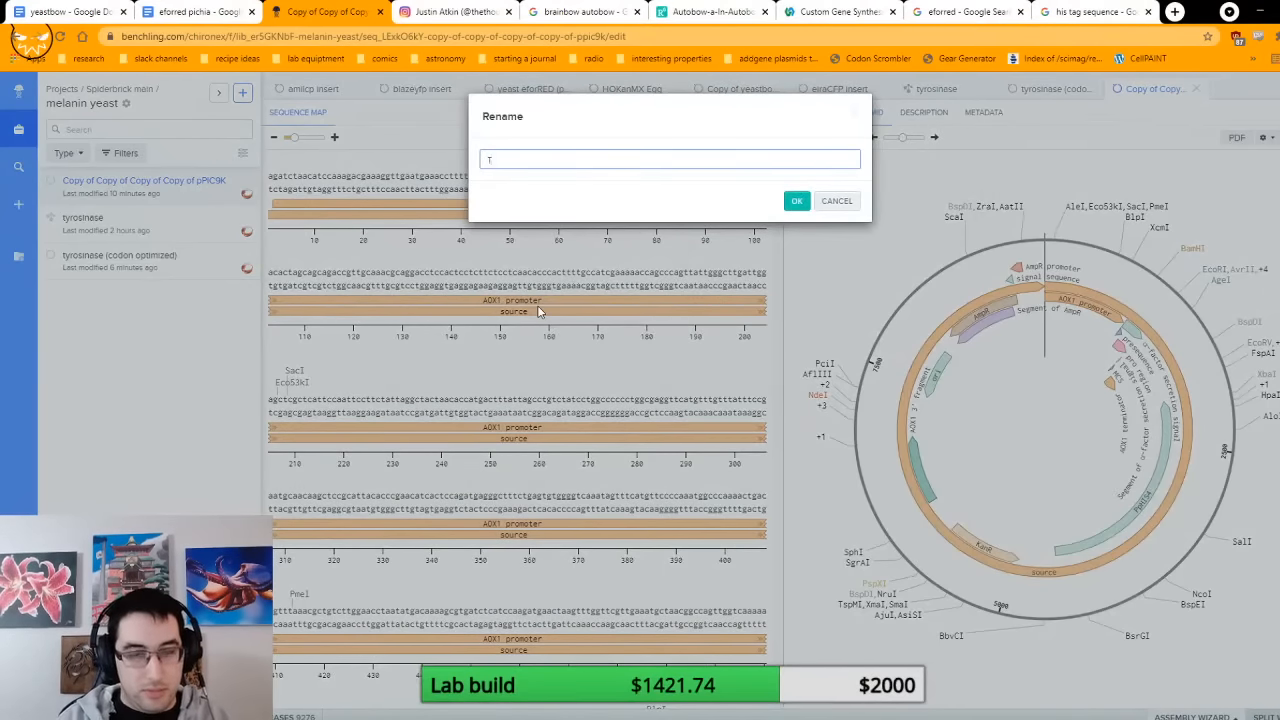
pyautogui.press('BackSpace')
pyautogui.write('YR')
pyautogui.press('BackSpace')
pyautogui.press('BackSpace')
pyautogui.press('BackSpace')
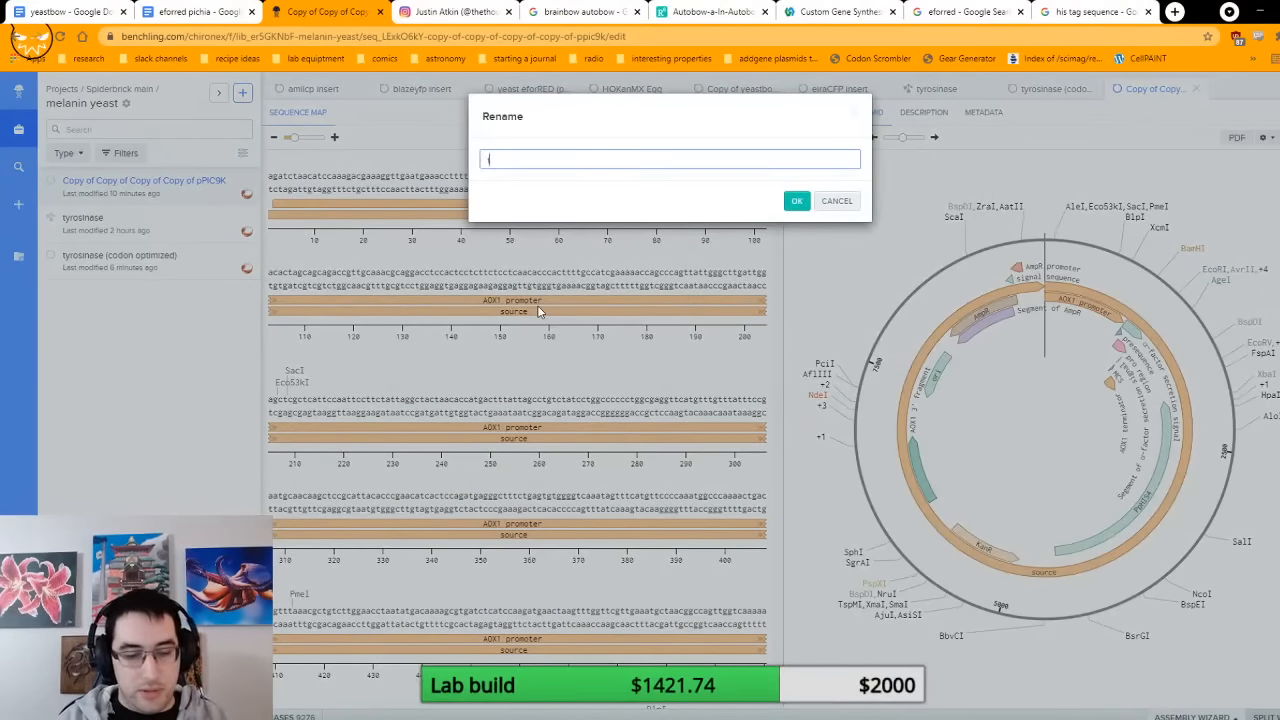
pyautogui.write('tyrosinase')
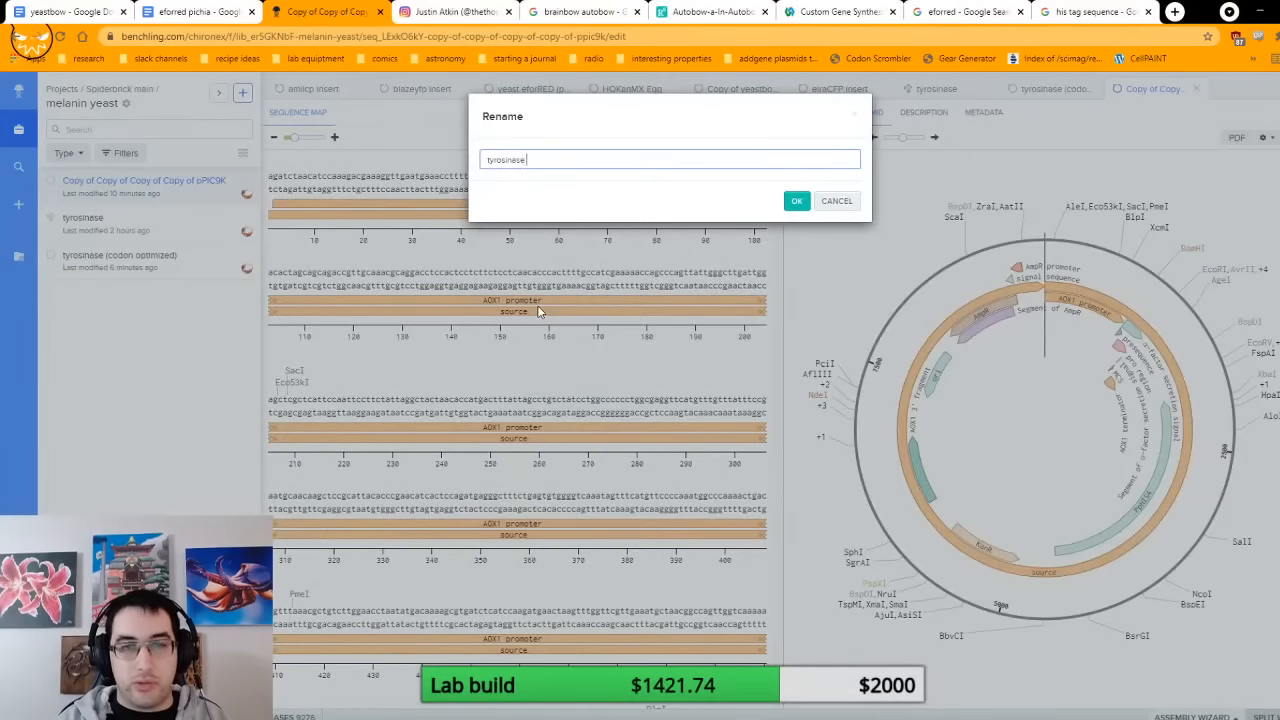
pyautogui.write(' ppic9k')
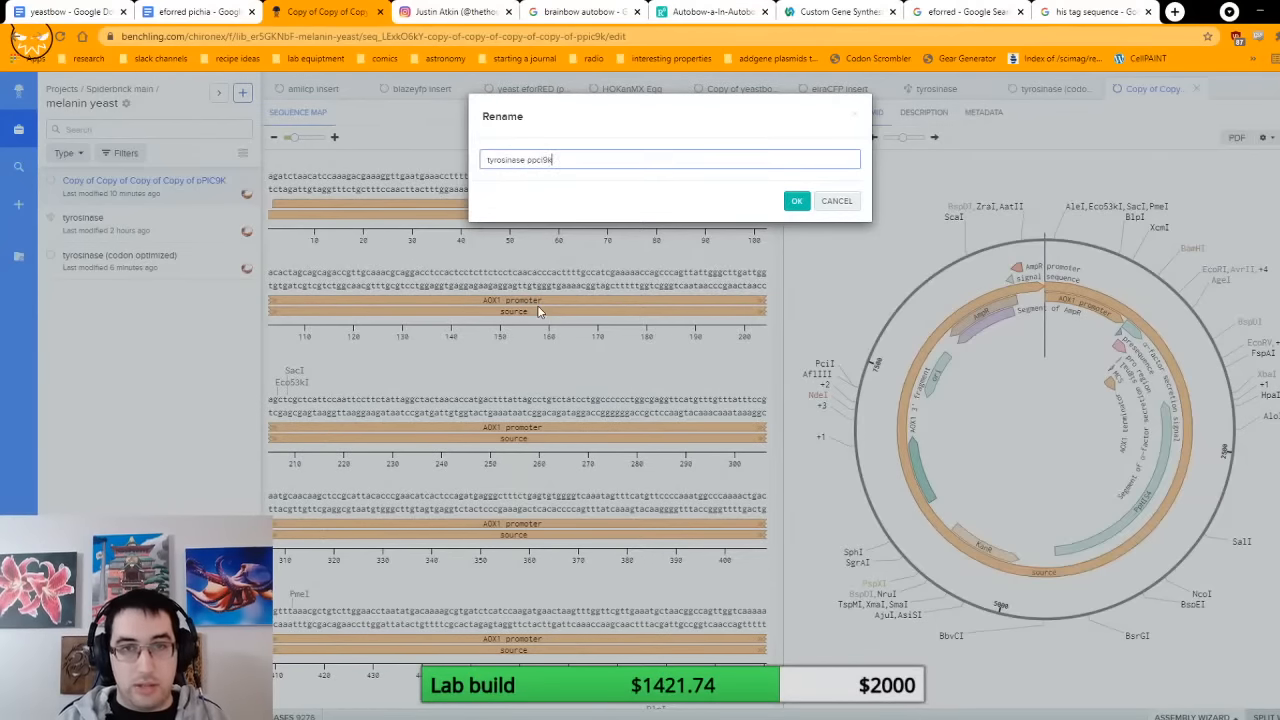
pyautogui.press('Return')
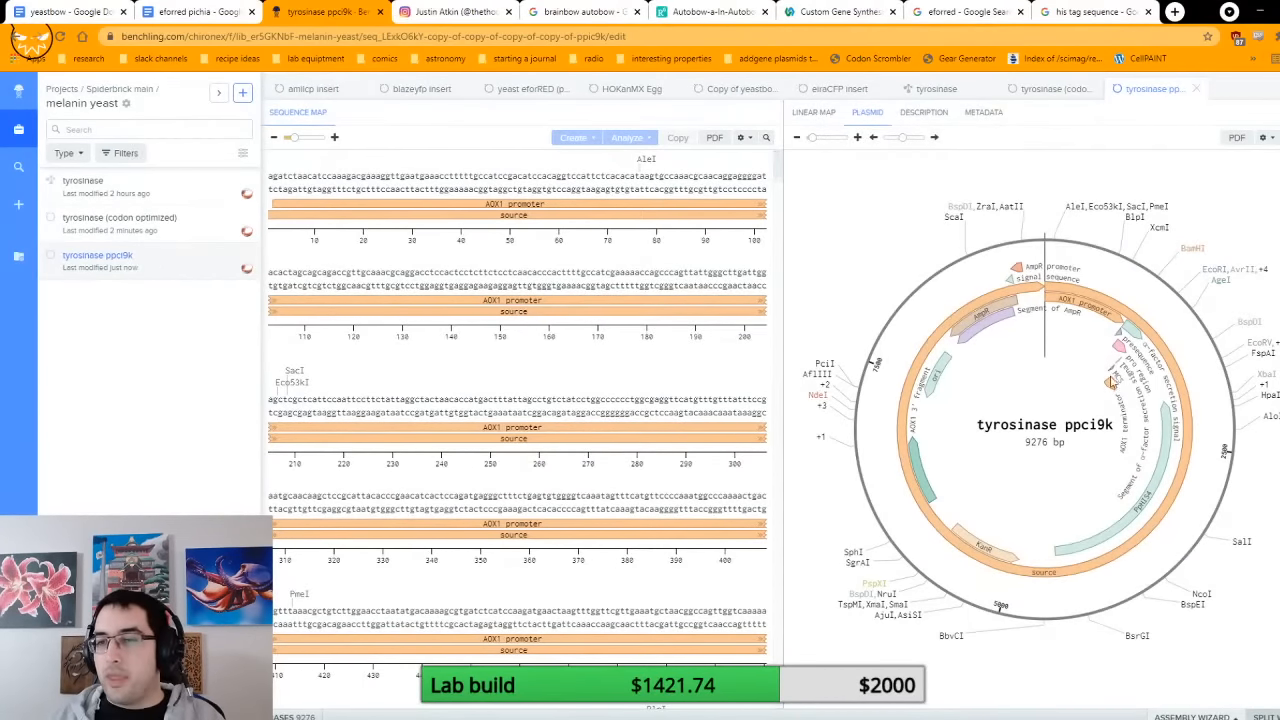
# Step: Select the part of the plasmid's multiple cloning site between the EcoRI and NotI cut sites
pyautogui.click(1118, 381)
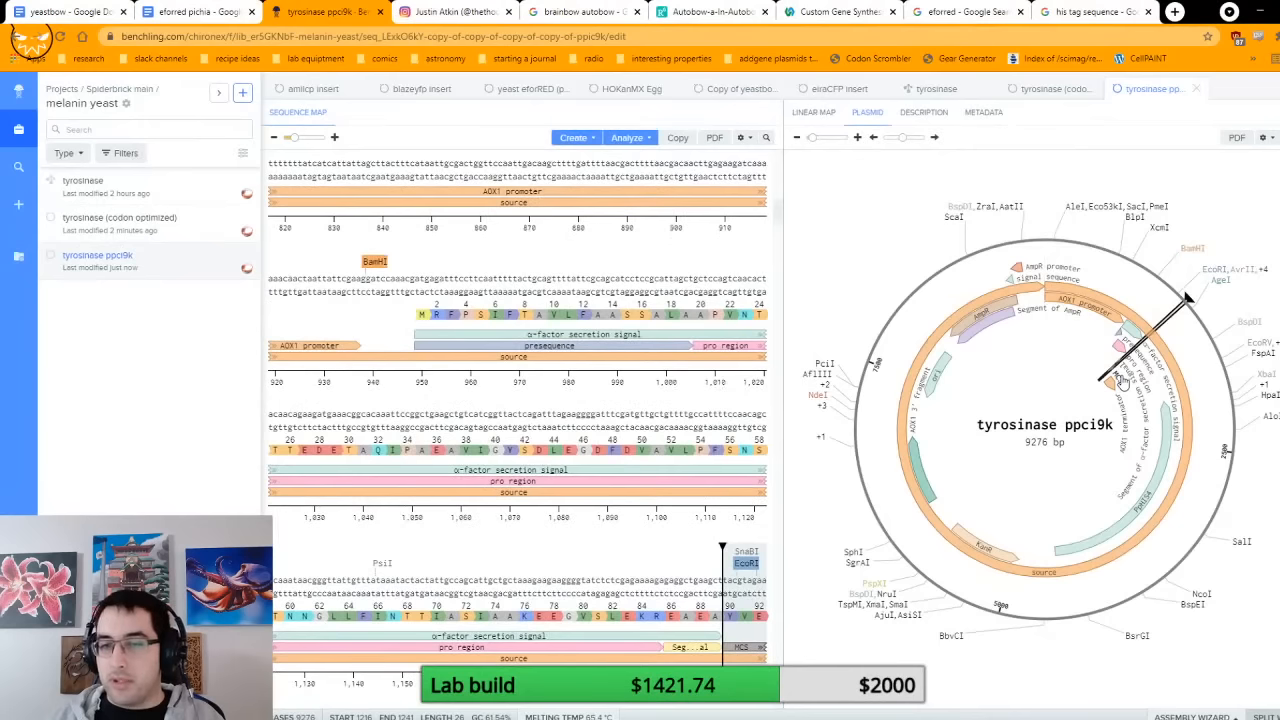
pyautogui.scroll(-1, 738, 470)
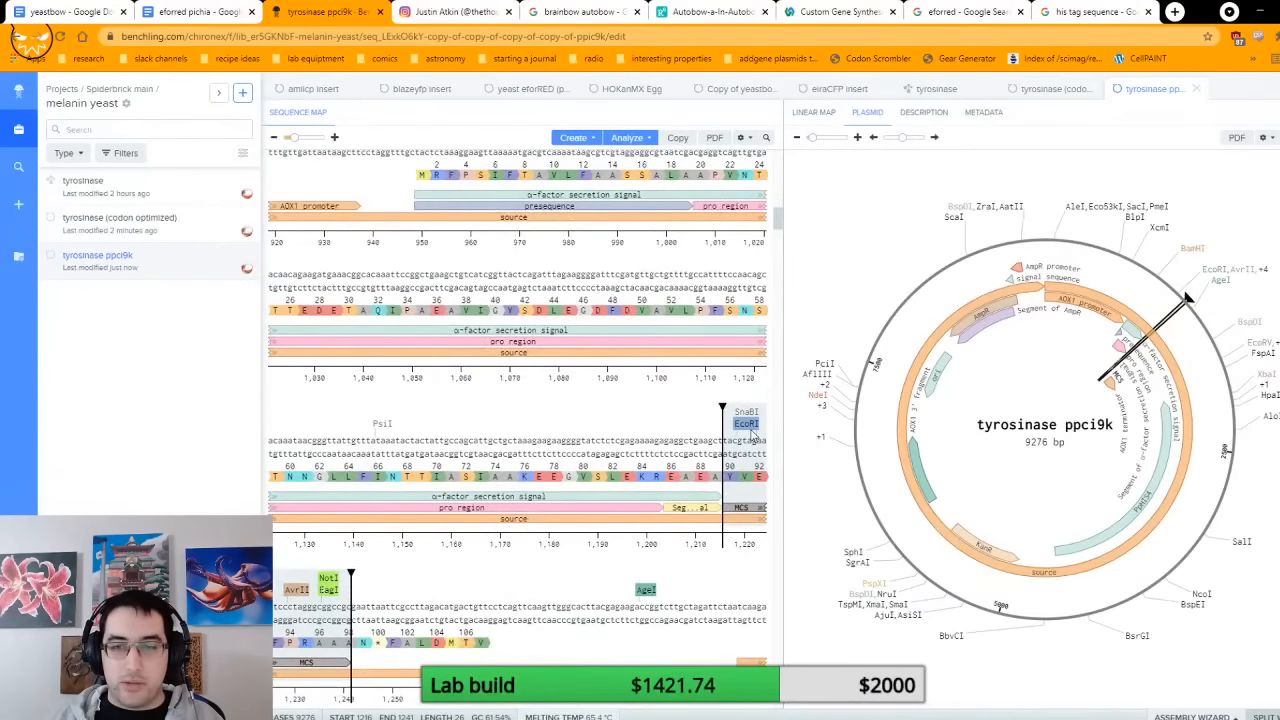
pyautogui.click(750, 430)
pyautogui.scroll(-4, 600, 420)
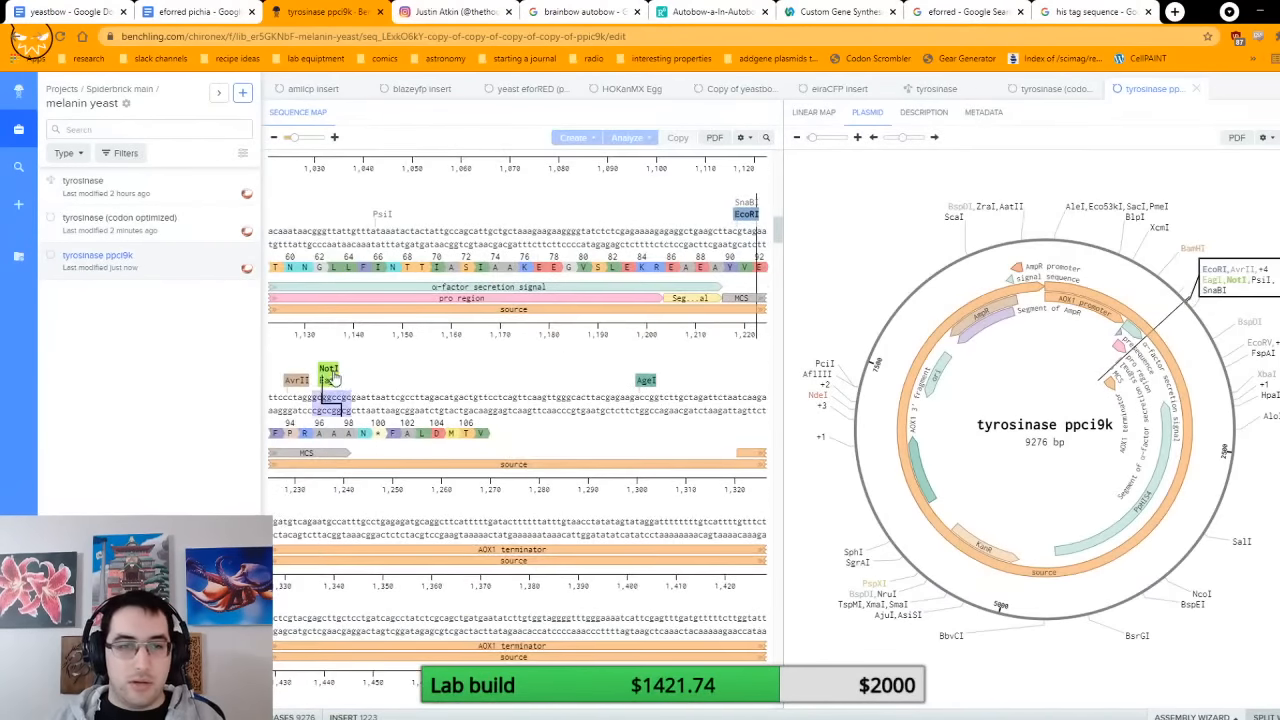
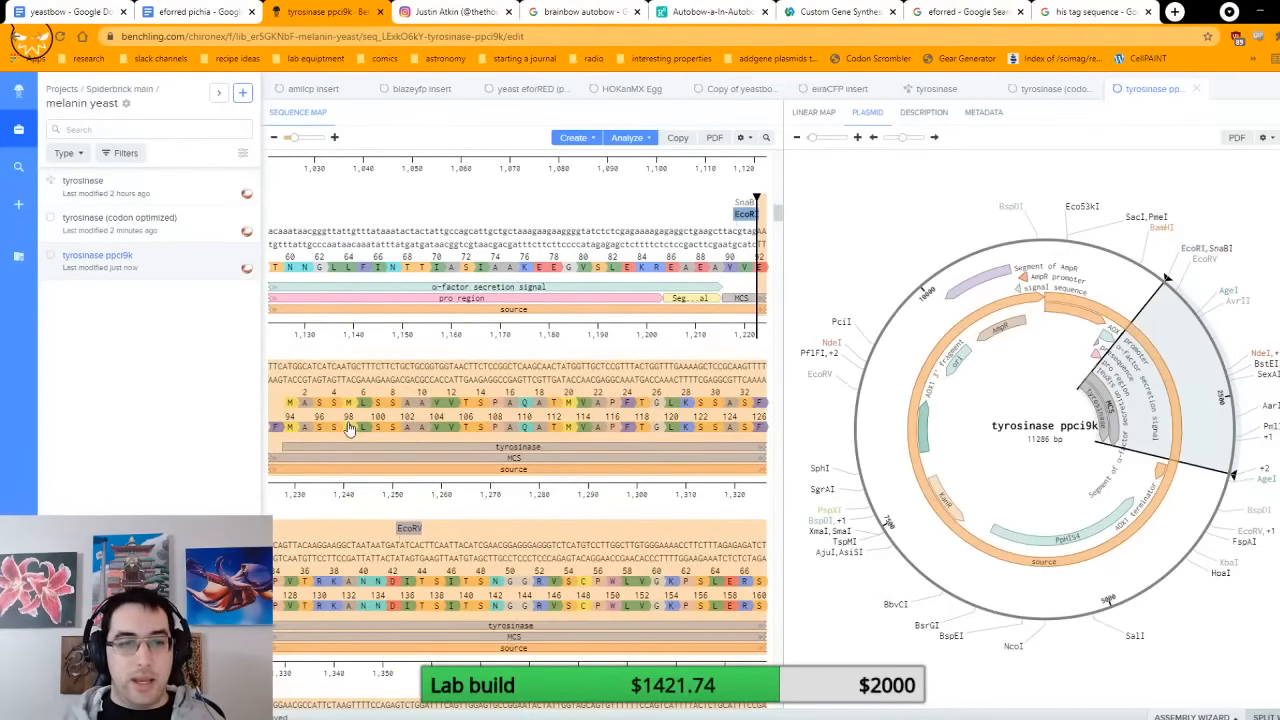
# Step: Delete the separate translation over the tyrosinase insert, keeping the one that continues from the α-factor secretion signal
pyautogui.rightClick(385, 406)
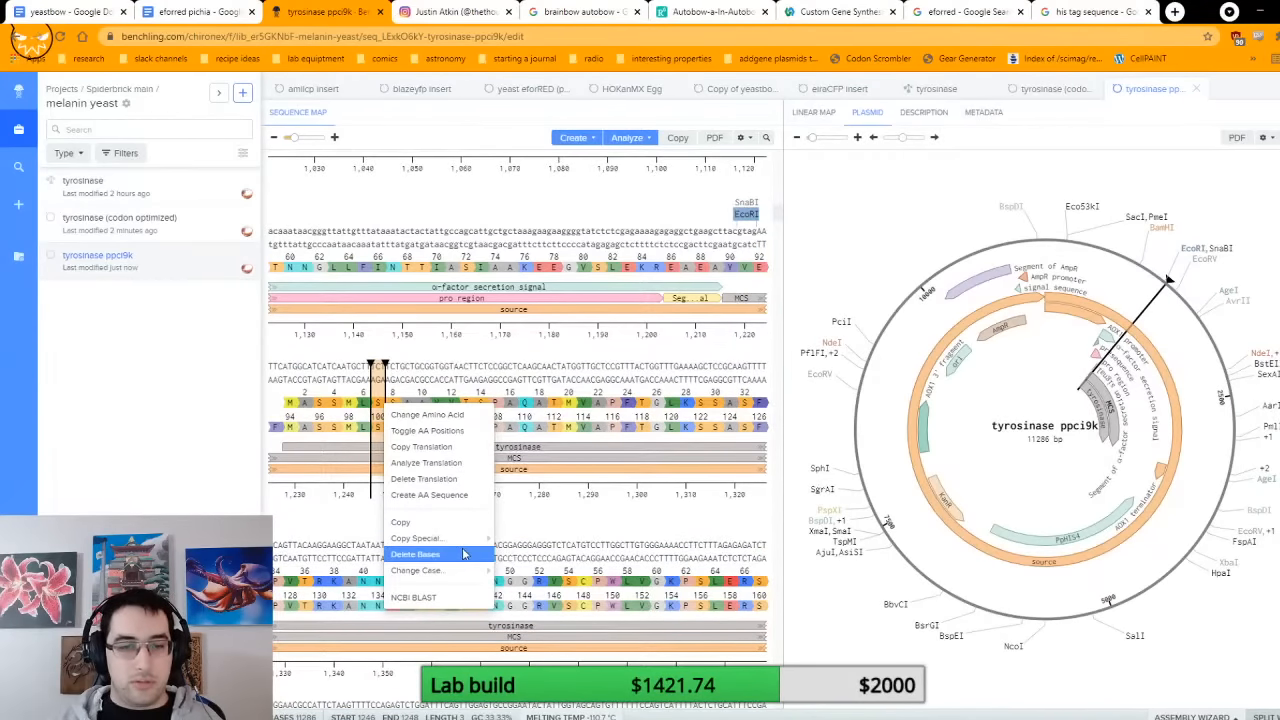
pyautogui.rightClick(338, 404)
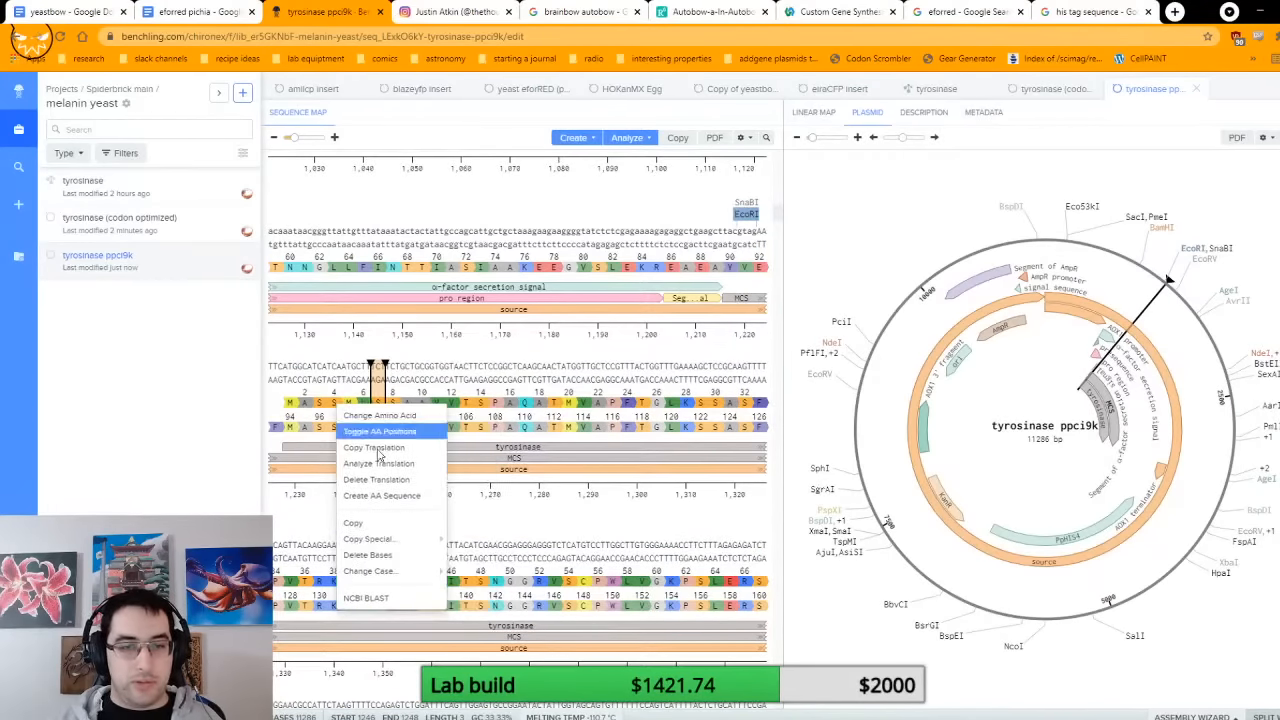
pyautogui.click(420, 479)
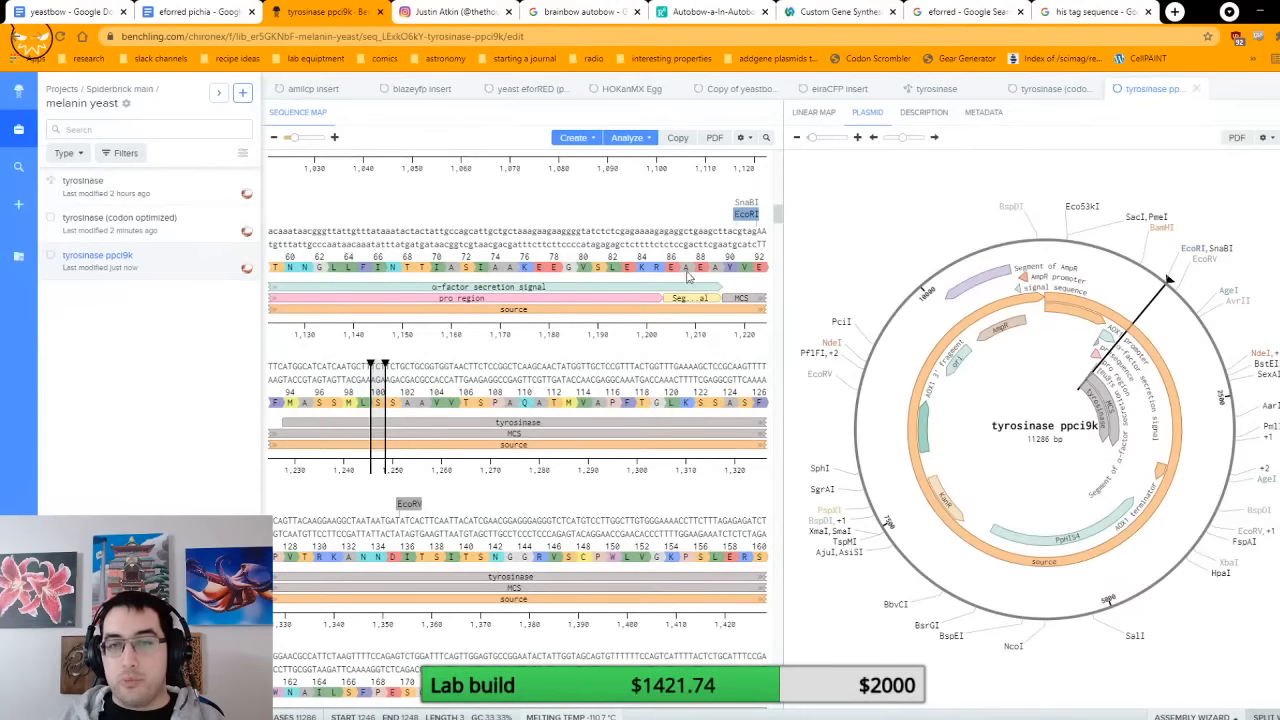
# Step: Examine the translation from the start of the α-factor secretion signal across the EcoRI junction into the tyrosinase gene
pyautogui.moveTo(571, 243); pyautogui.dragTo(502, 395)
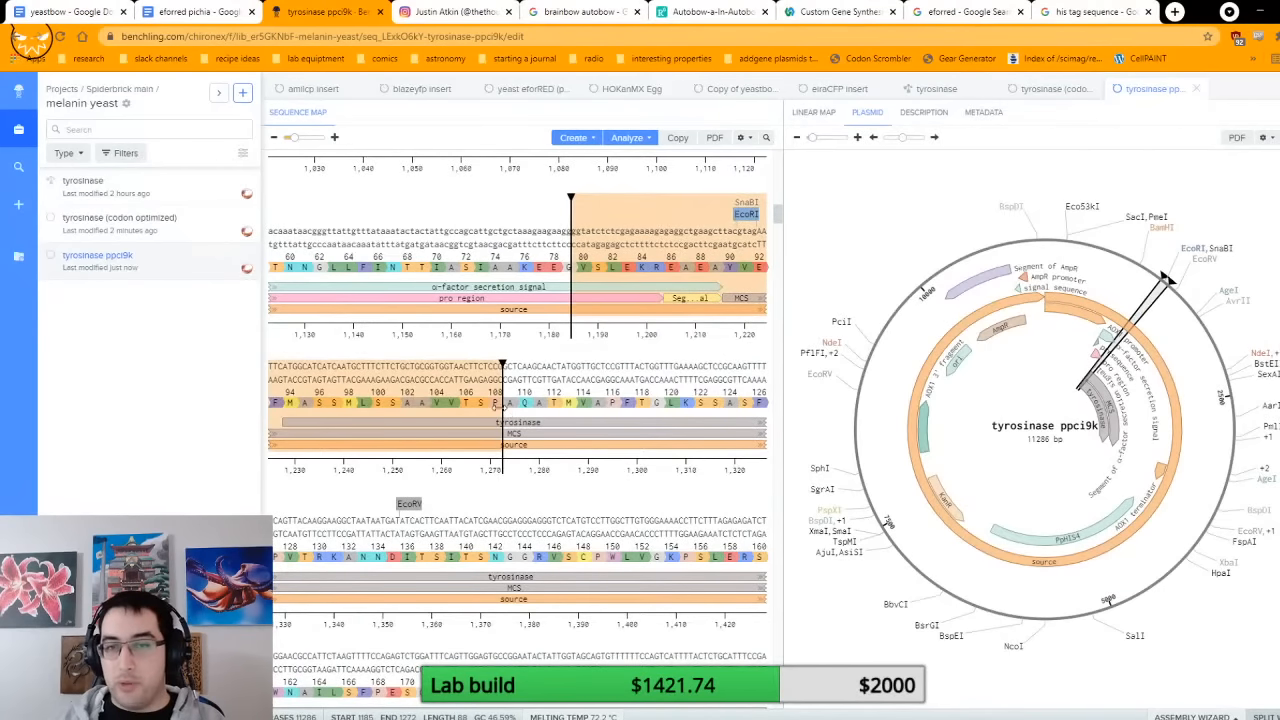
pyautogui.scroll(5, 500, 380)
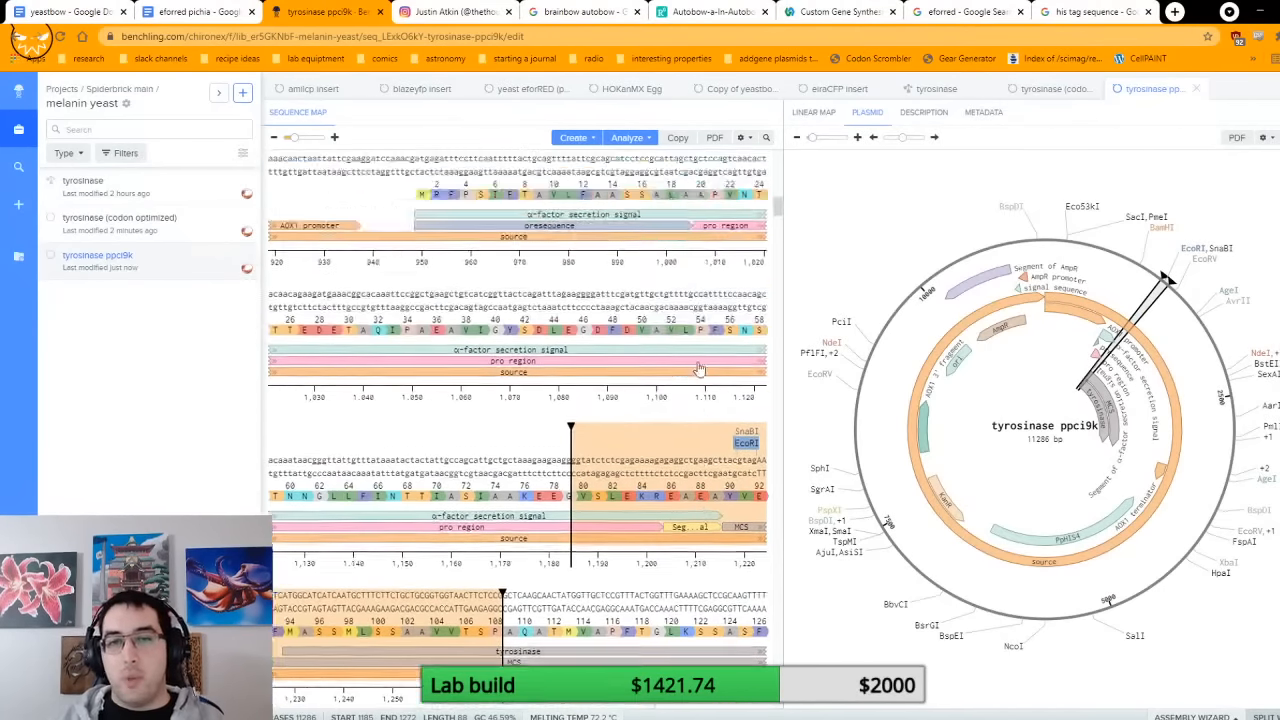
pyautogui.click(422, 348)
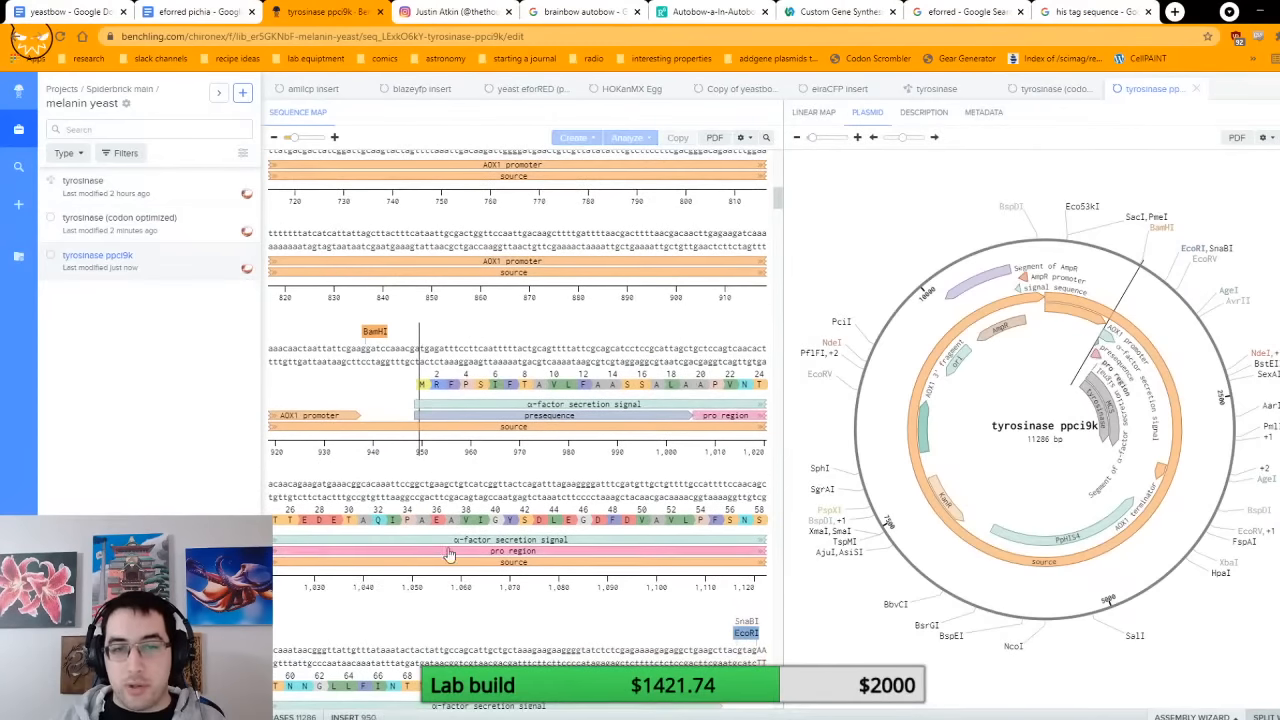
pyautogui.scroll(-6, 548, 453)
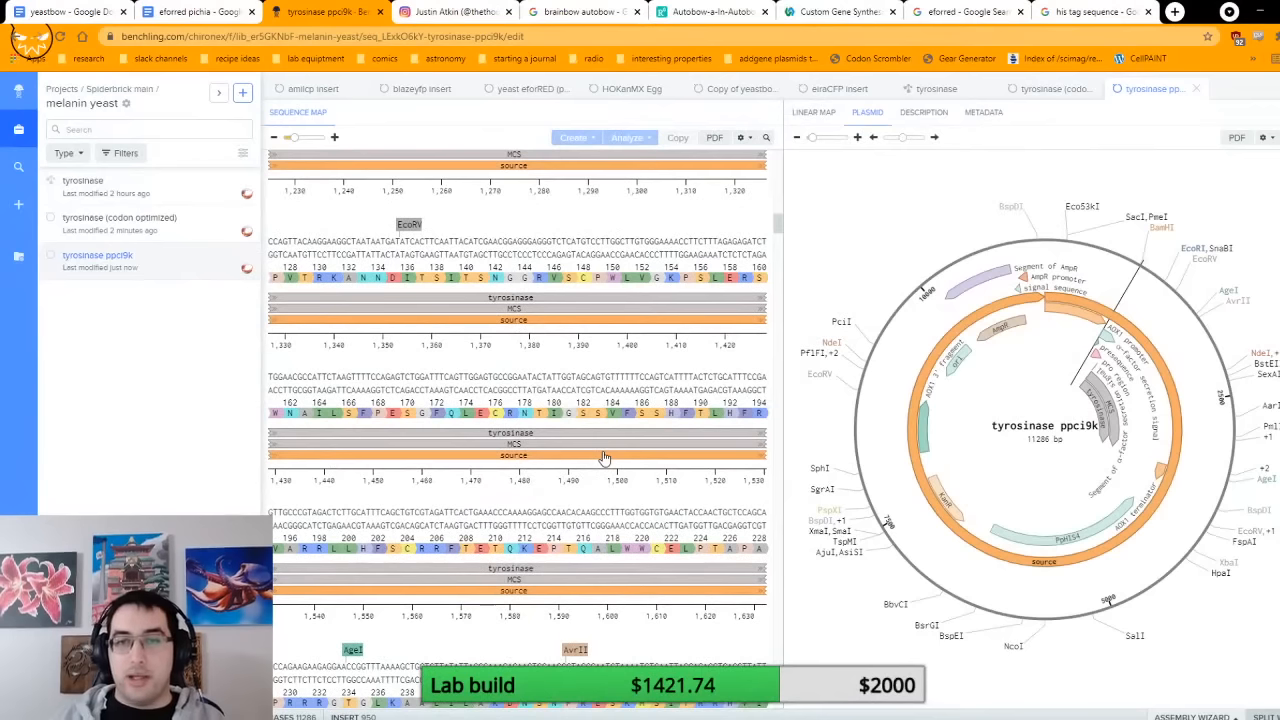
pyautogui.scroll(6, 677, 461)
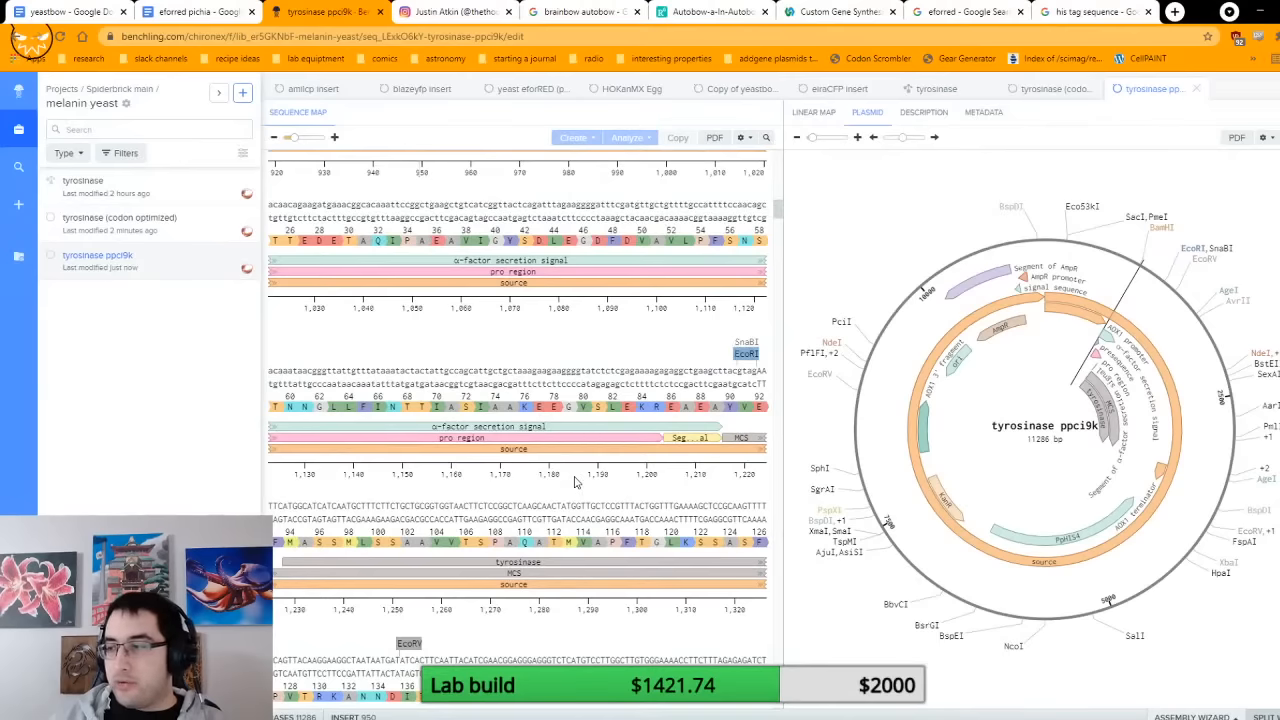
pyautogui.scroll(-1, 575, 483)
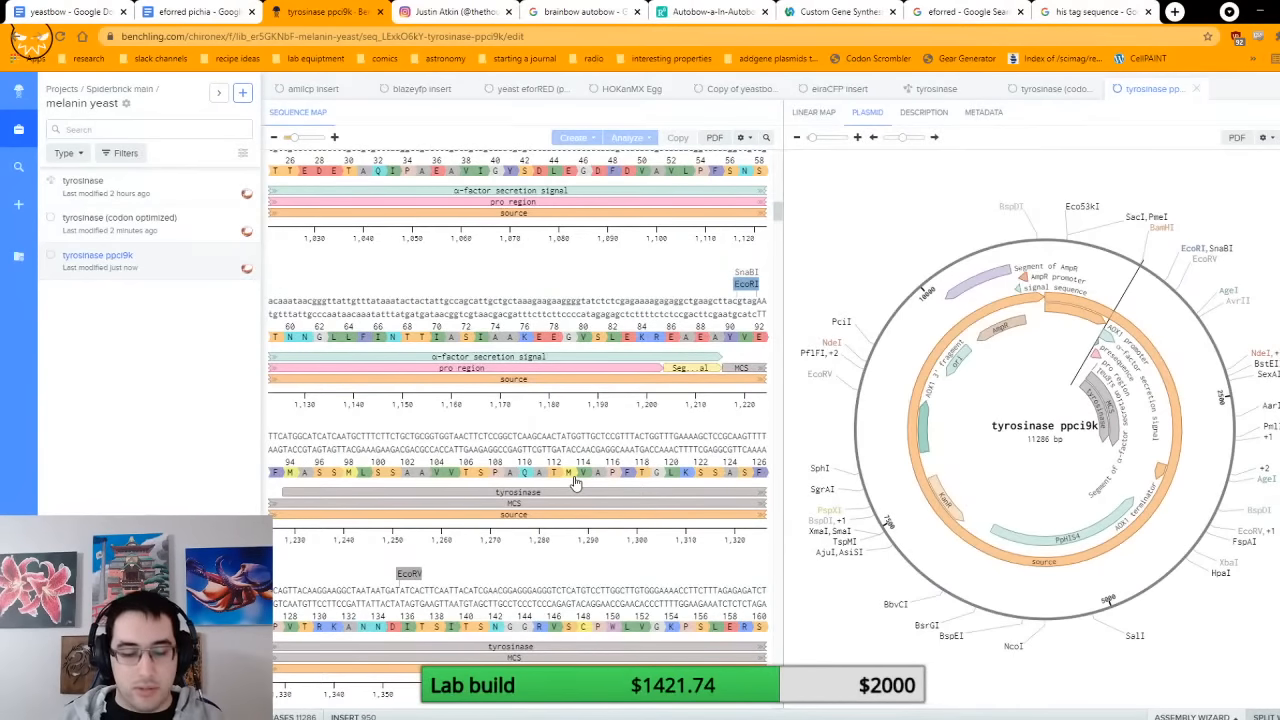
# Step: Search the web for tyrosine solubility, highlight the value for water, and view the Instagram photo of the melanin-producing E. coli plate
pyautogui.hotkey('ctrl', 't')
pyautogui.write('yrosine sol')
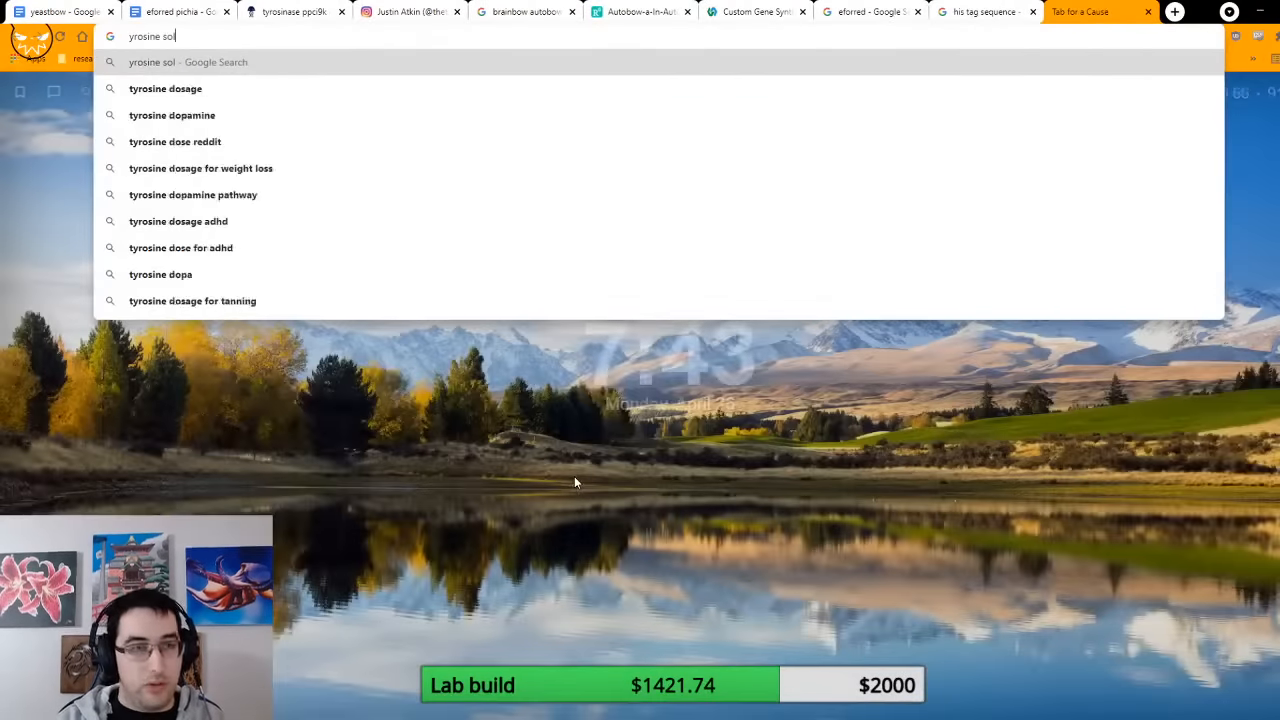
pyautogui.press('Down')
pyautogui.press('Return')
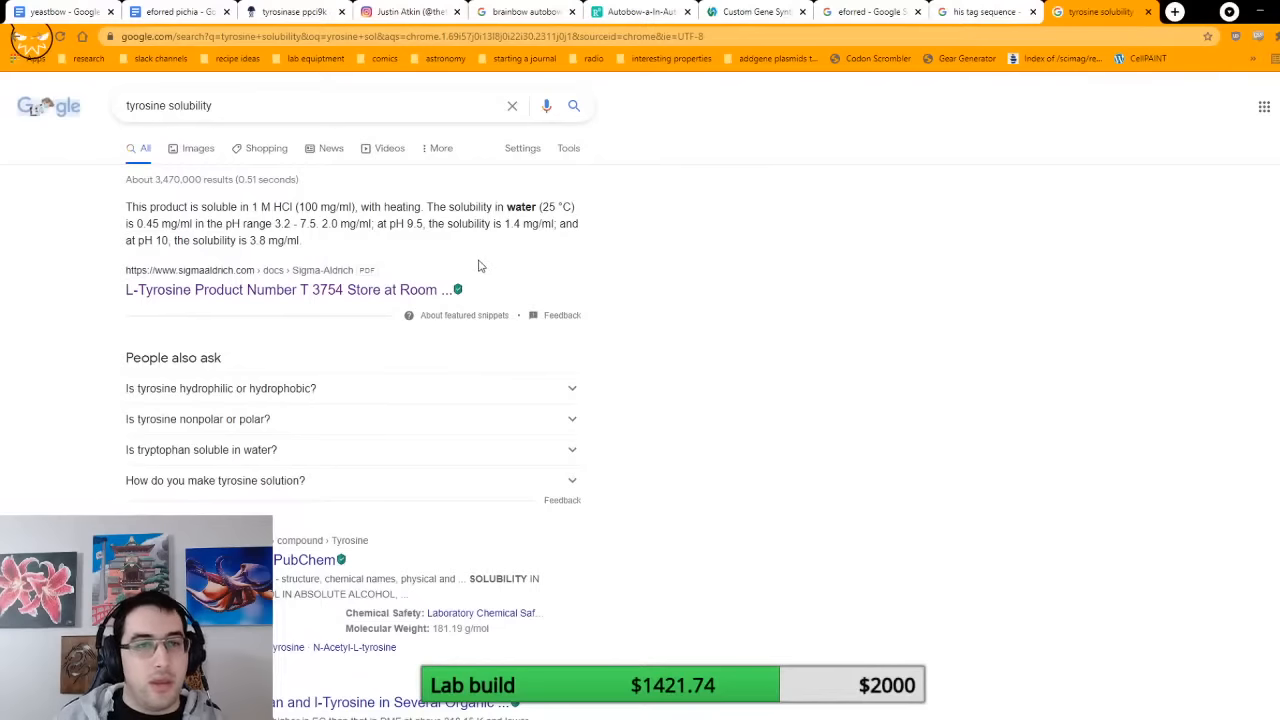
pyautogui.doubleClick(139, 222)
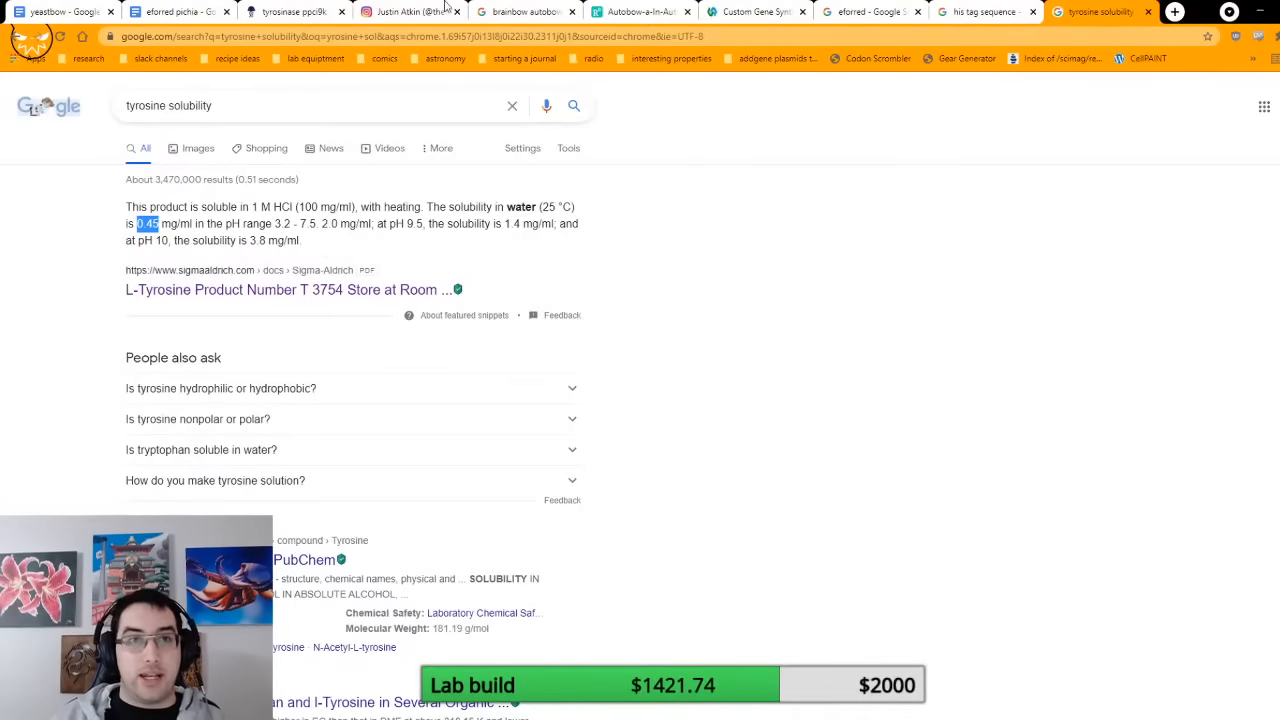
pyautogui.click(405, 11)
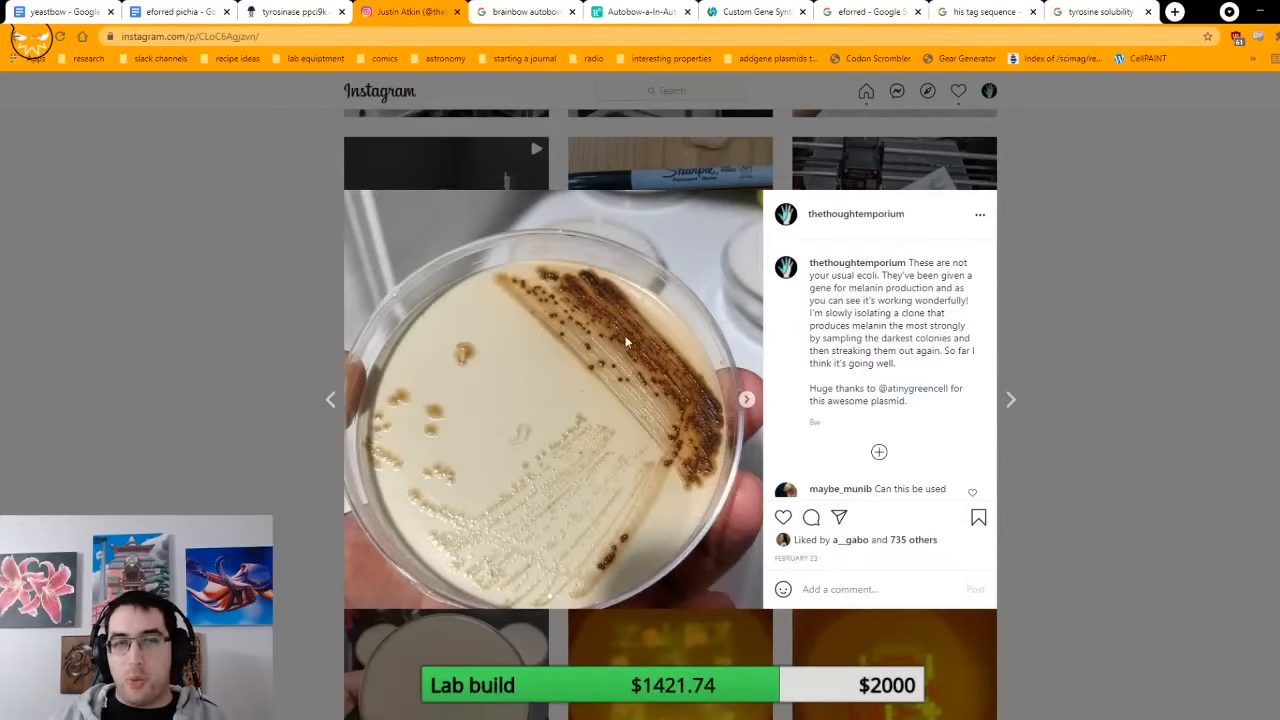
# Step: Return to the tyrosinase ppci9k plasmid in Benchling and delete the MCS annotation spanning the inserted tyrosinase gene
pyautogui.hotkey('ctrl', 'shift', 'Tab')
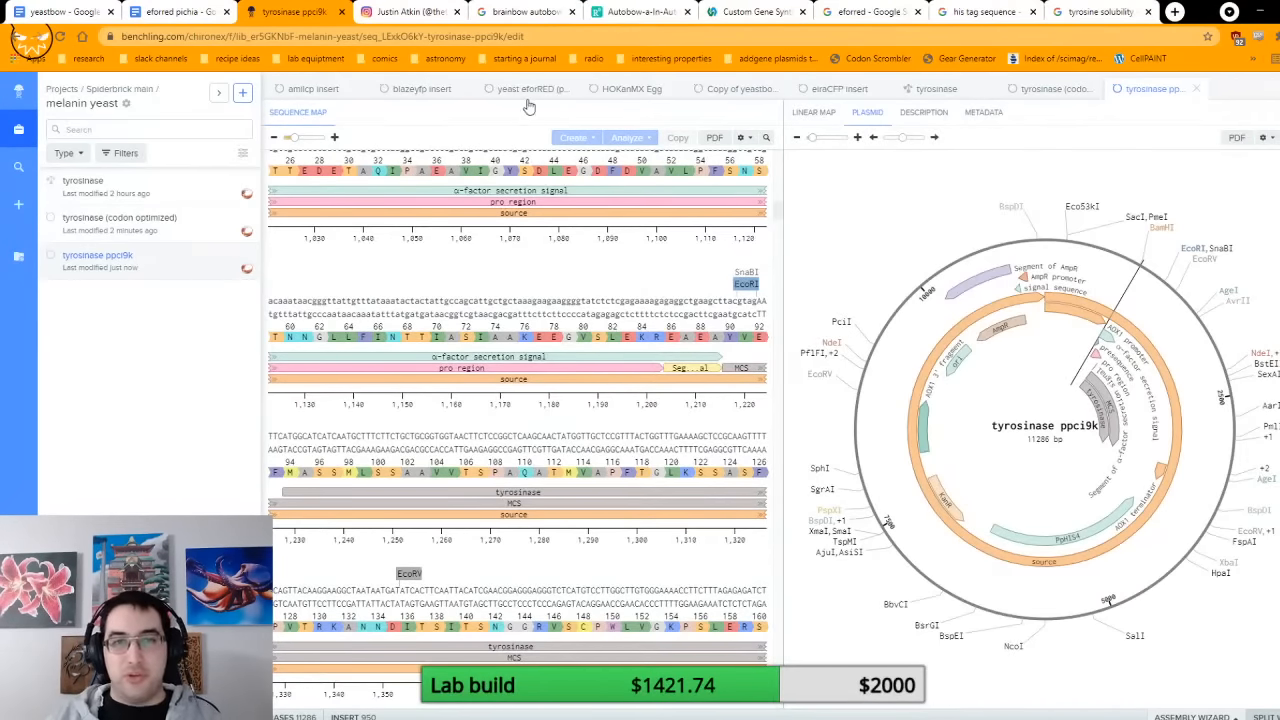
pyautogui.click(726, 91)
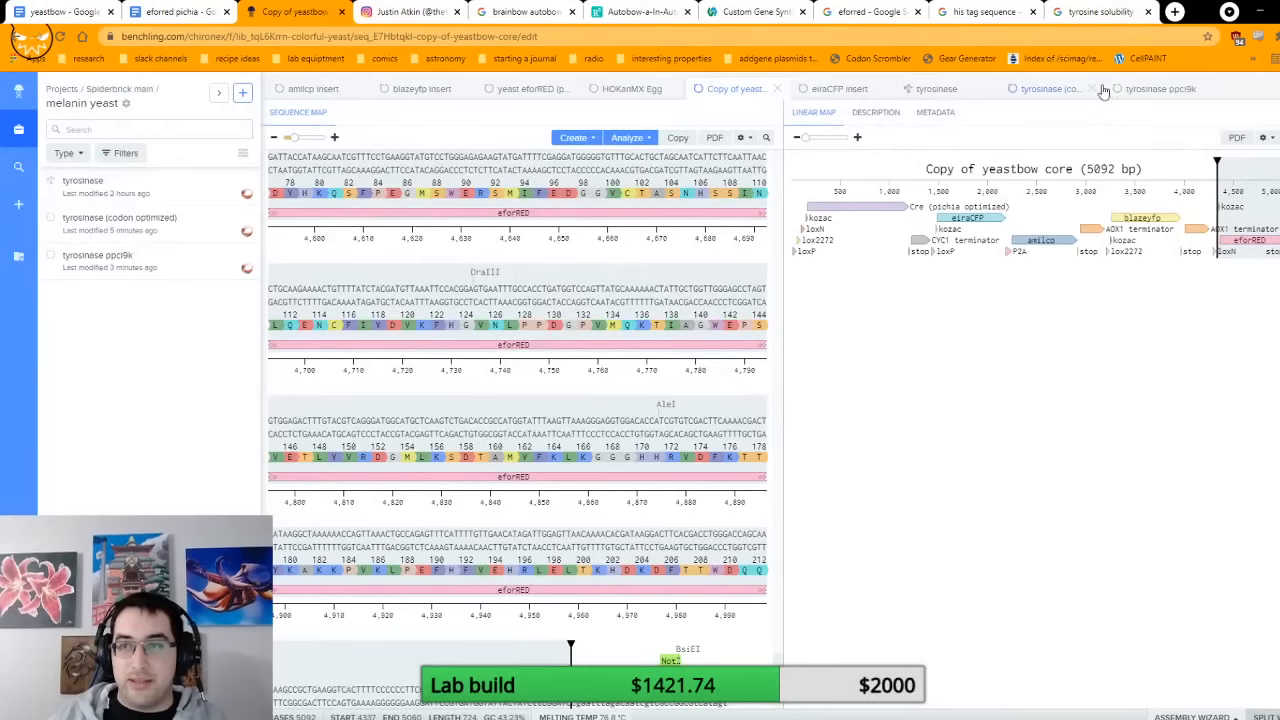
pyautogui.click(1137, 92)
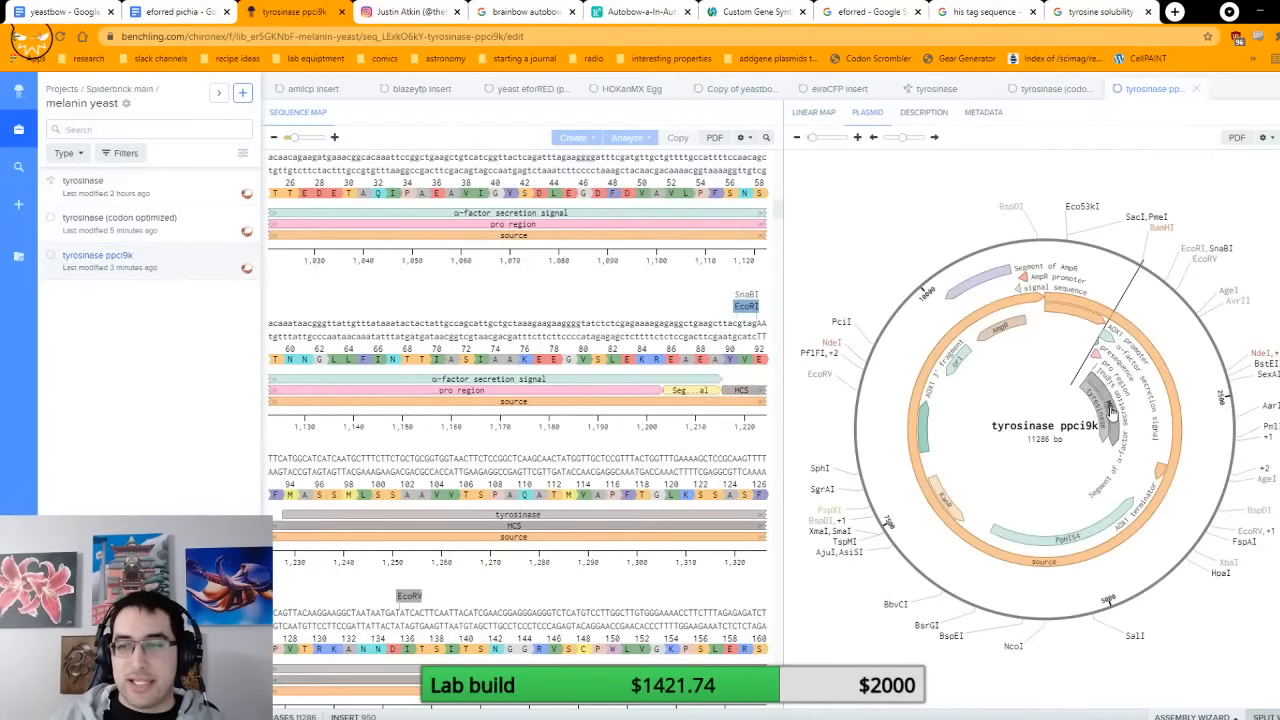
pyautogui.click(560, 525)
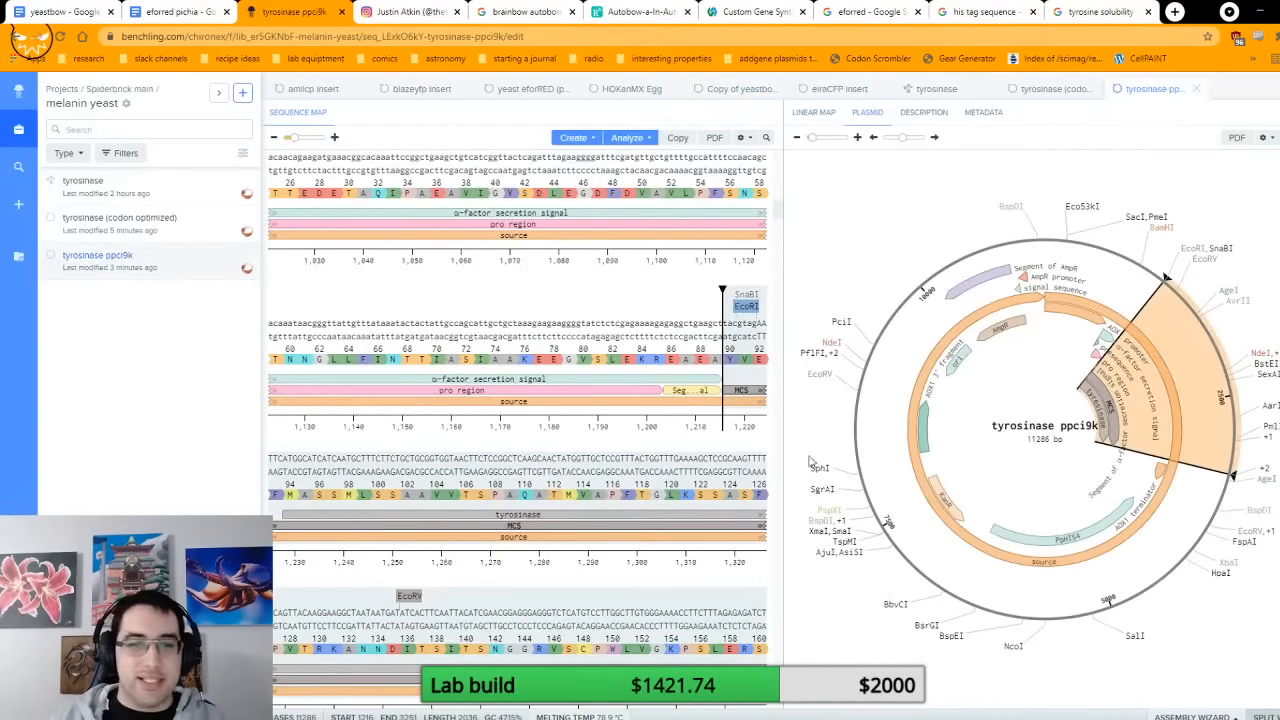
pyautogui.rightClick(558, 529)
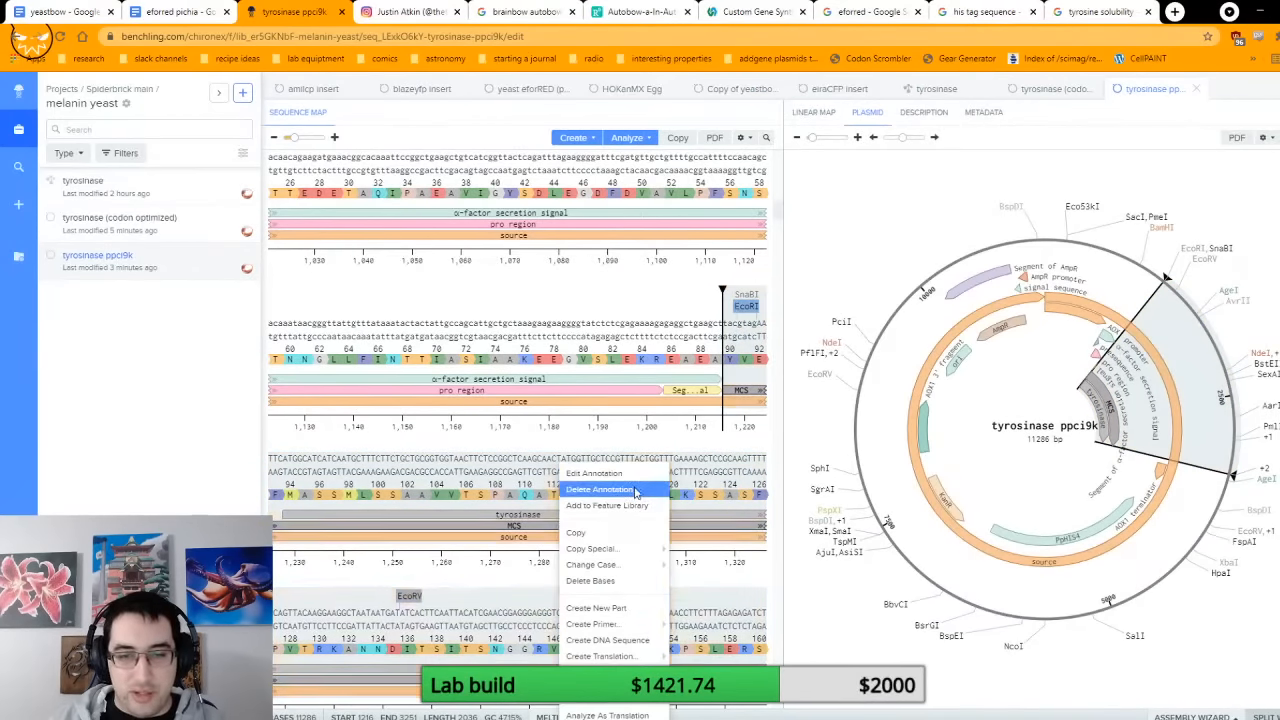
pyautogui.click(599, 489)
# Step: Review the junction between the secretion signal and tyrosinase, and show the Instagram photo of the melanin plate again
pyautogui.scroll(-1, 686, 509)
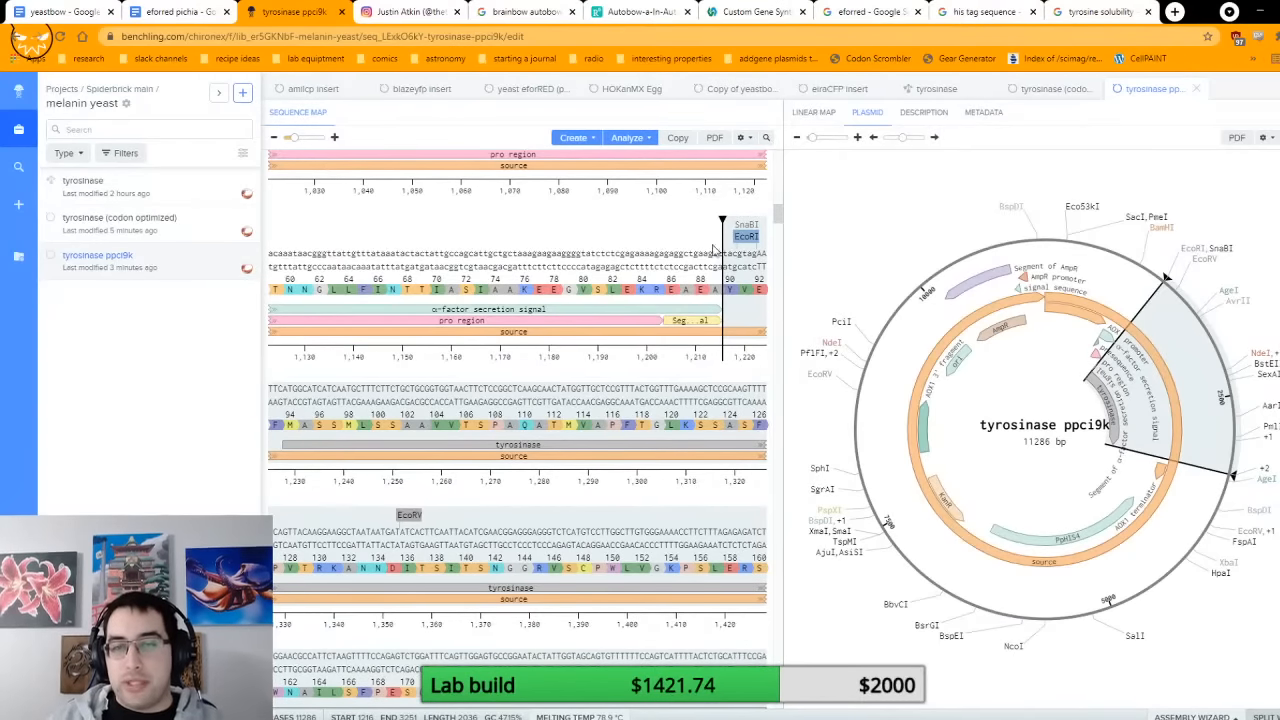
pyautogui.scroll(-4, 703, 528)
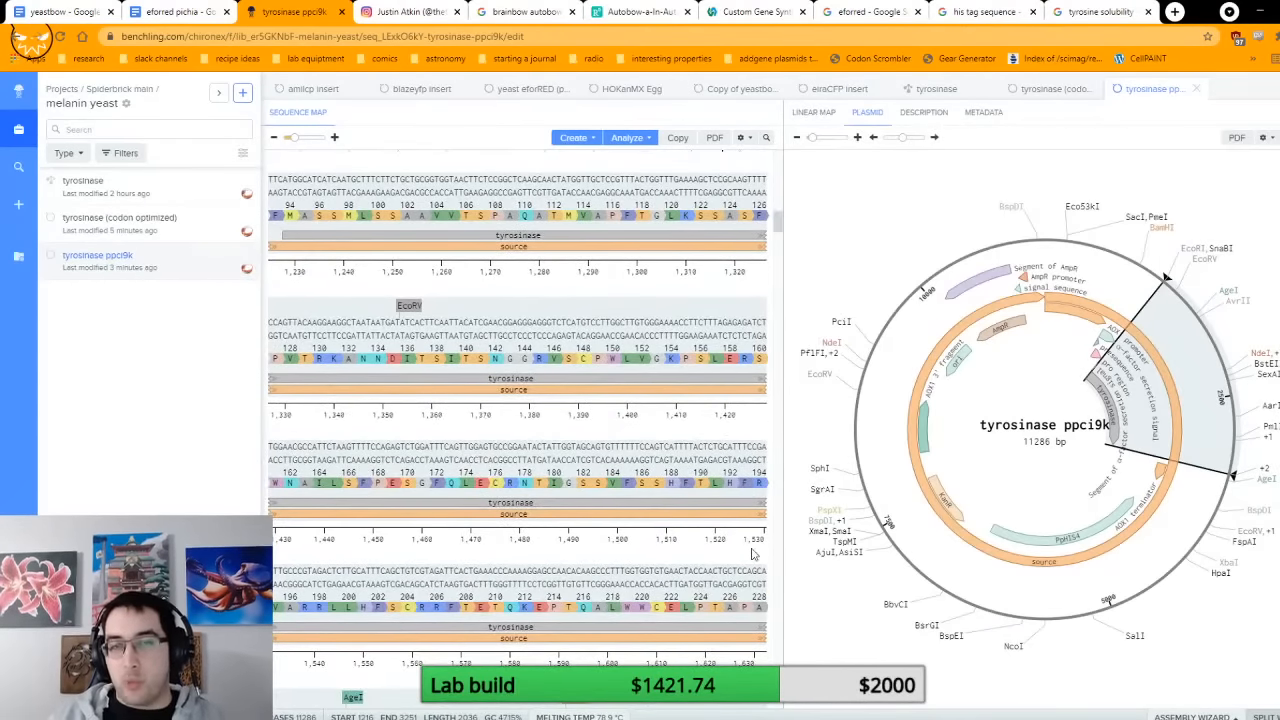
pyautogui.scroll(5, 650, 531)
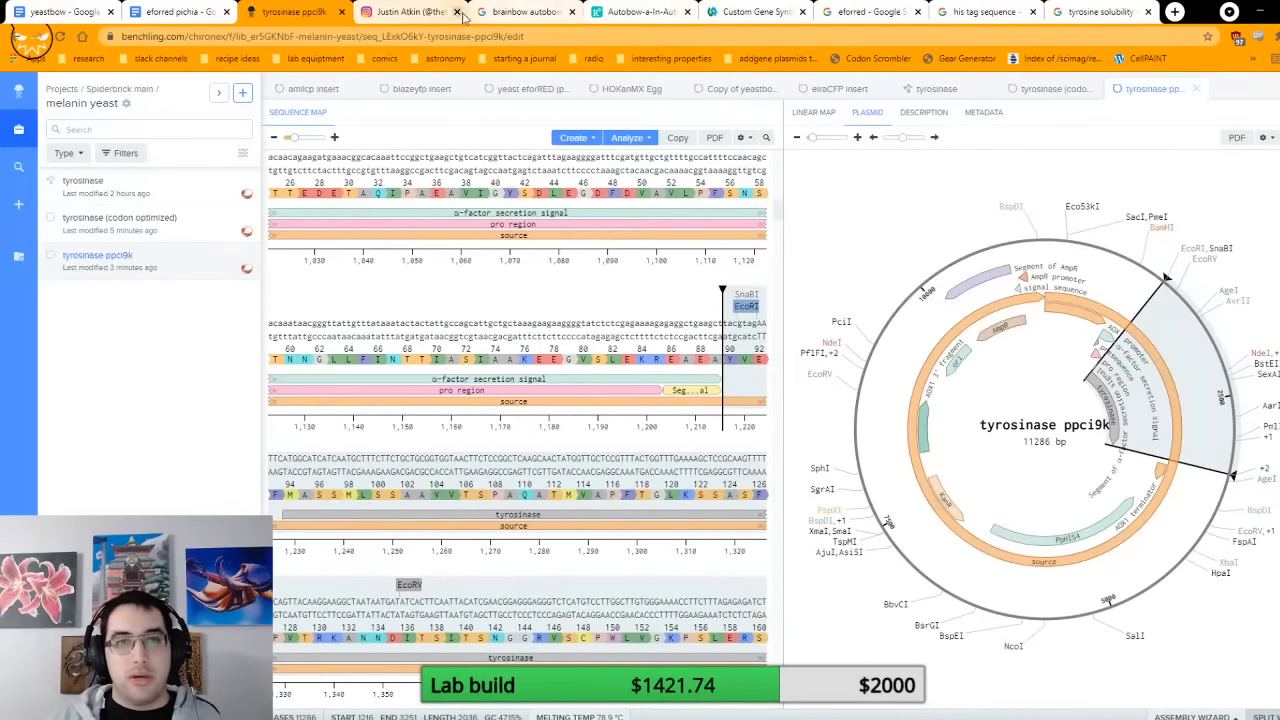
pyautogui.click(415, 14)
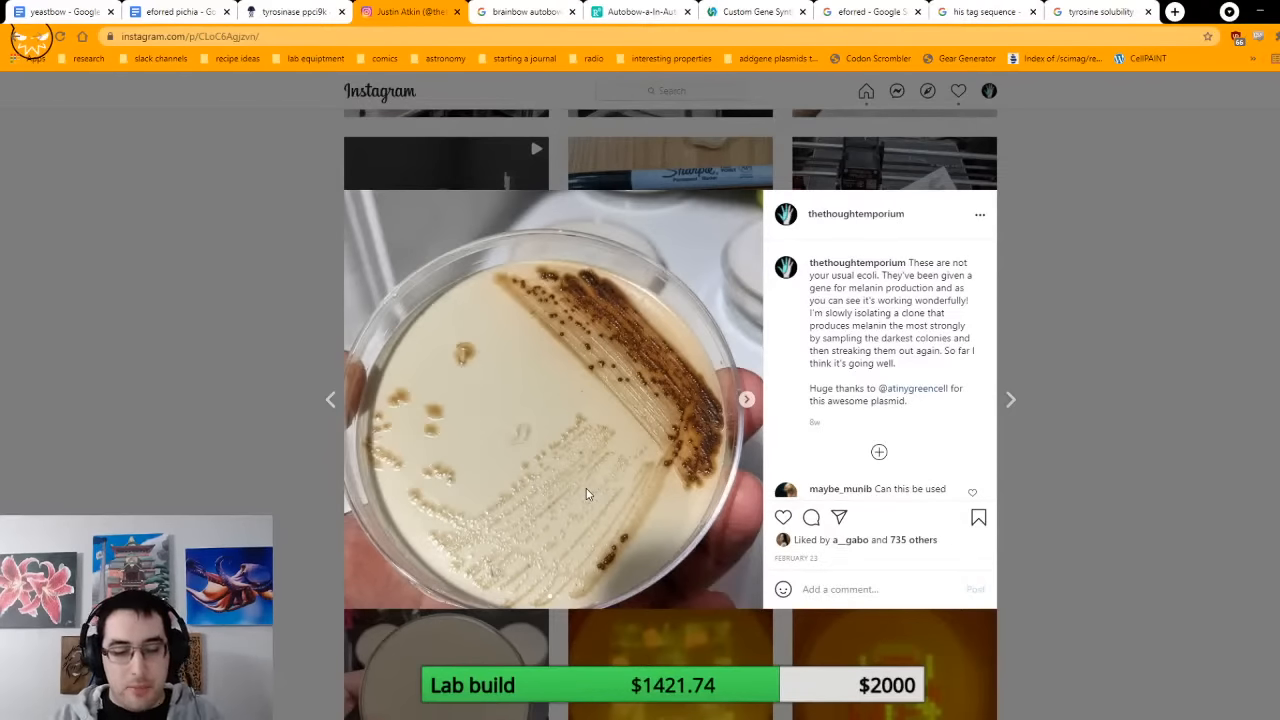
# Step: Search the web for tyrosine and open the Wikipedia image of its chemical structure
pyautogui.hotkey('ctrl', 't')
pyautogui.write('tyrosine')
pyautogui.press('Delete')
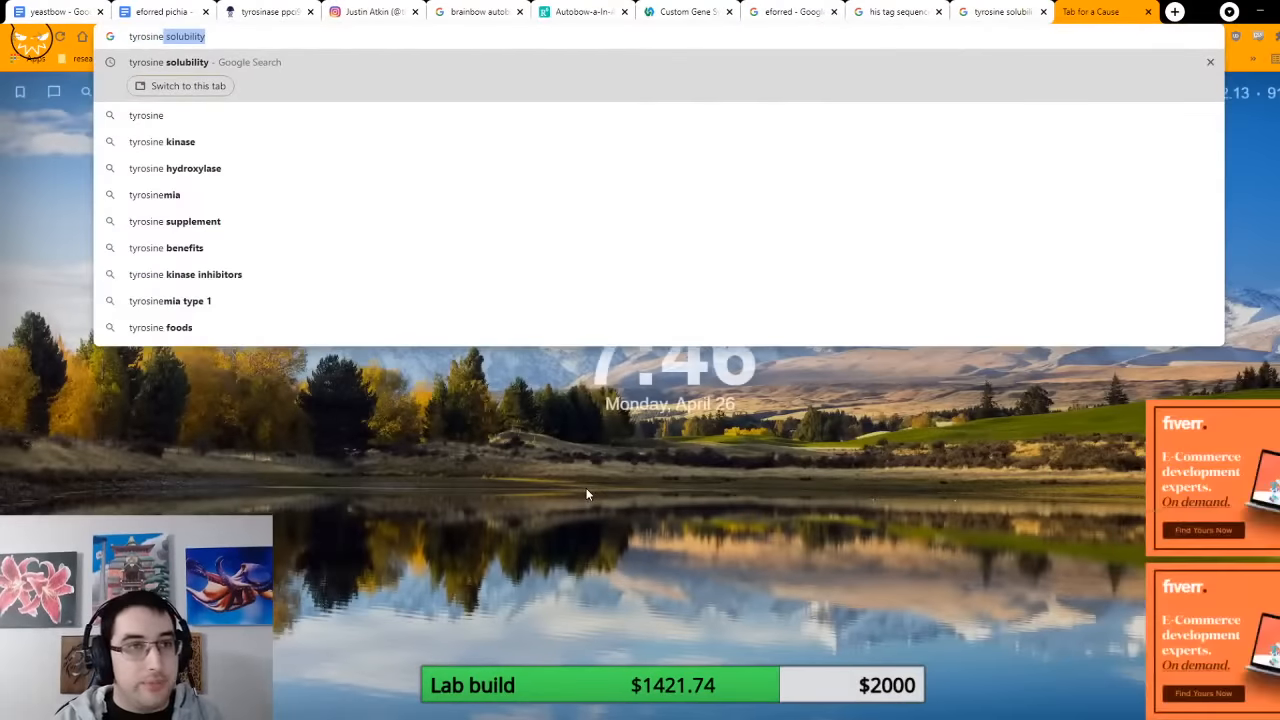
pyautogui.press('Return')
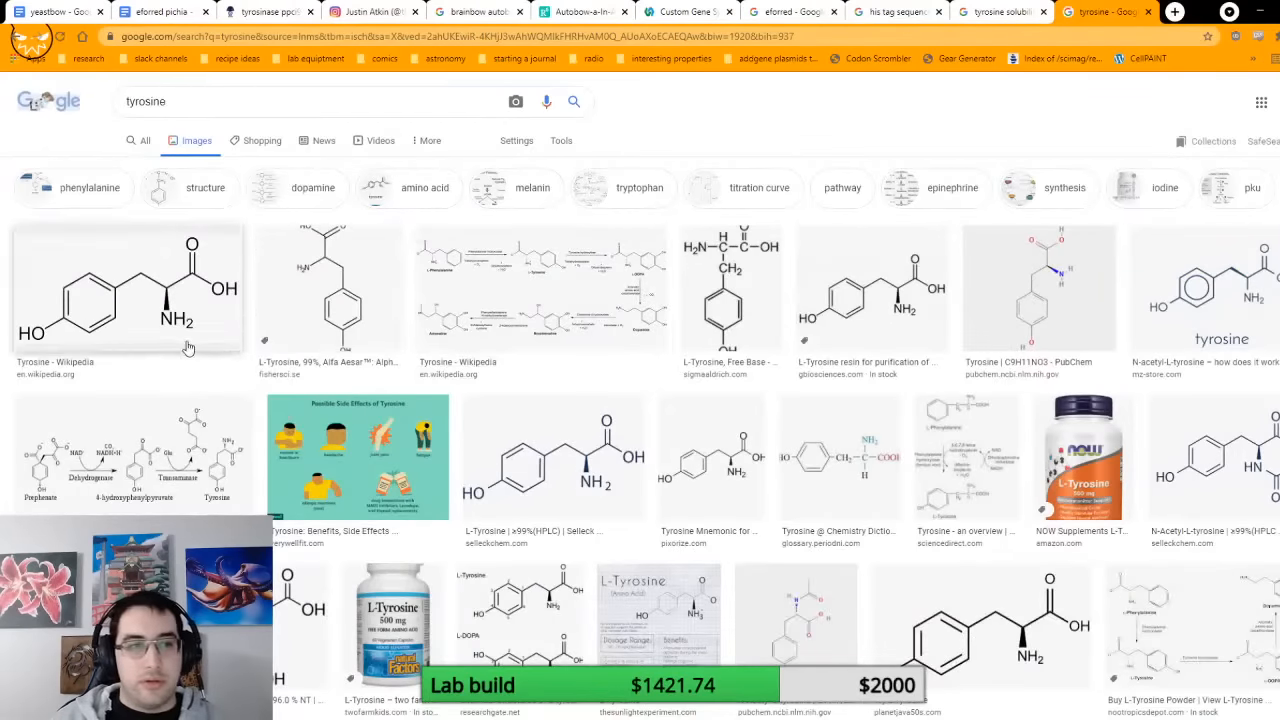
pyautogui.click(187, 347)
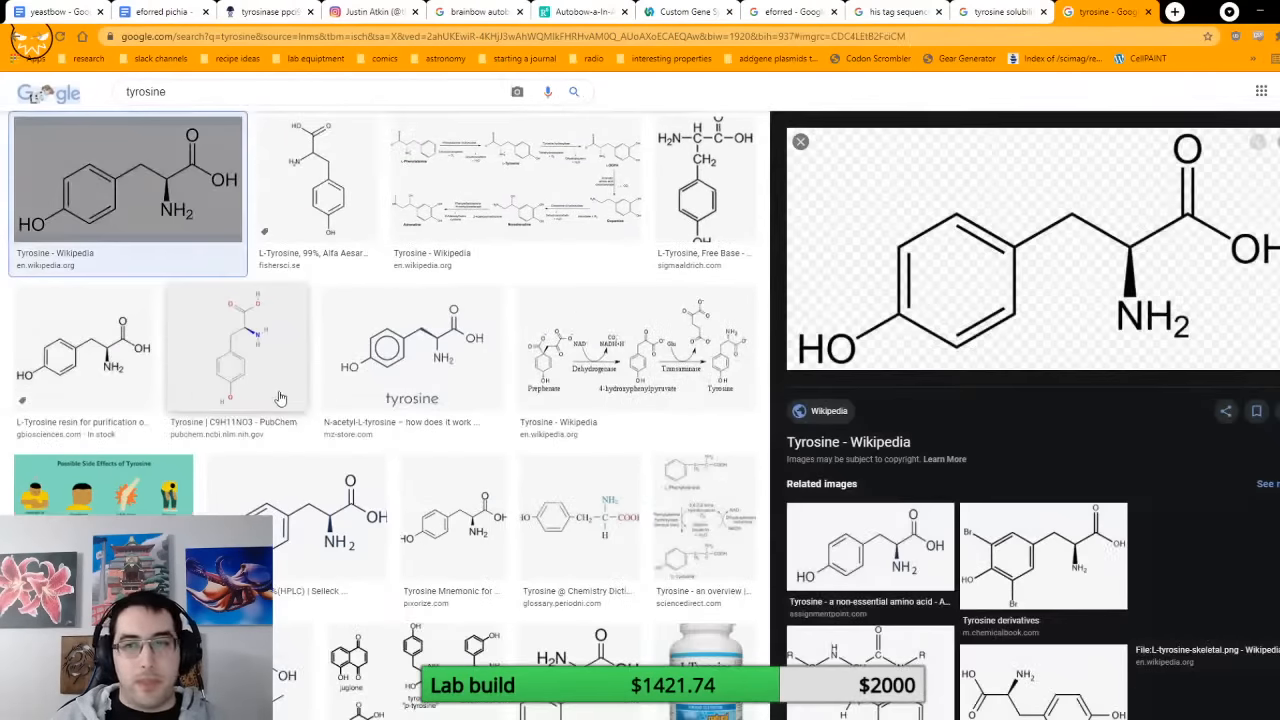